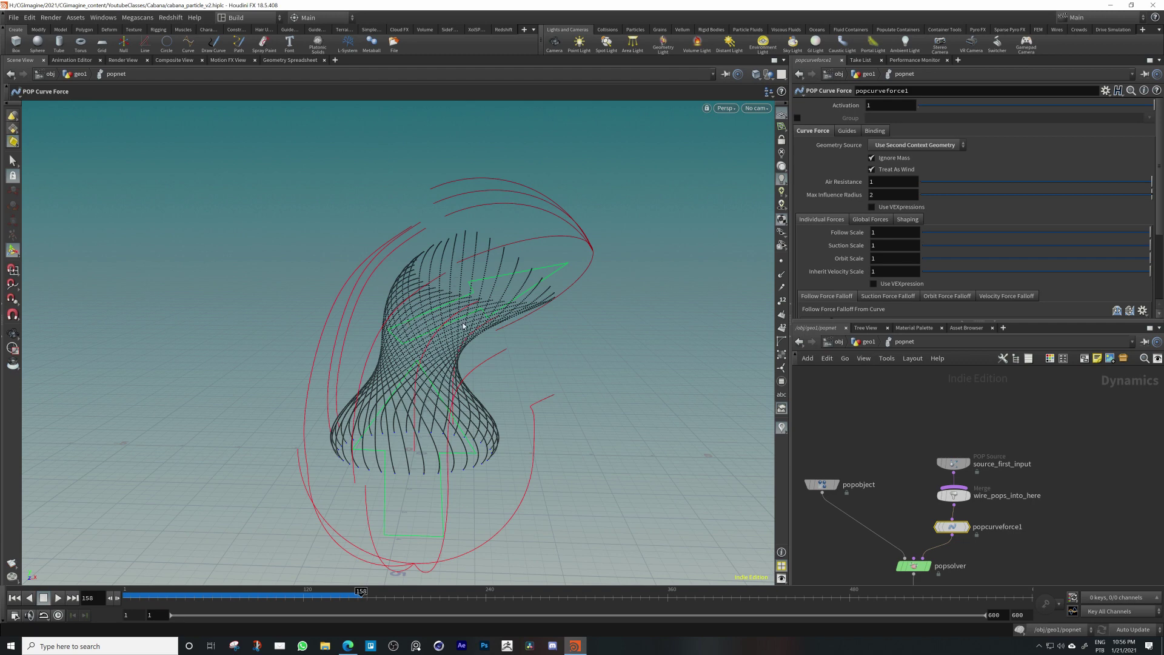
{"action": "key", "text": "Escape"}
{"action": "left_click_drag", "start_coordinate": [463, 326], "coordinate": [522, 339]}
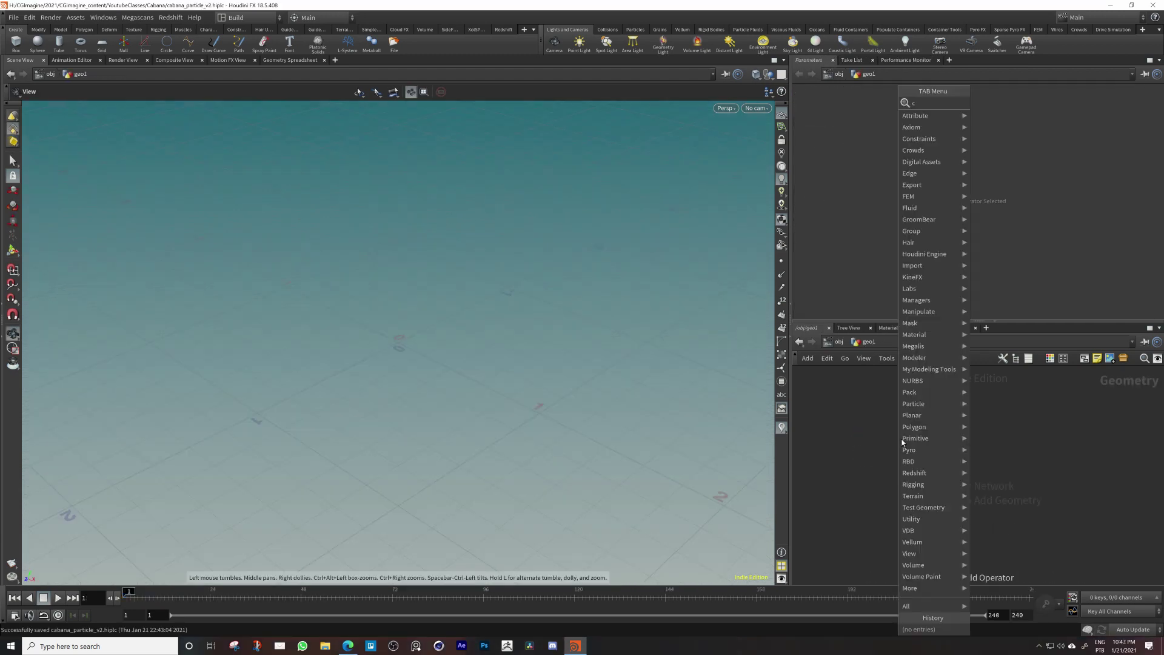
Add a Circle node to the geometry network and set its primitive type to Polygon
{"action": "type", "text": "cir"}
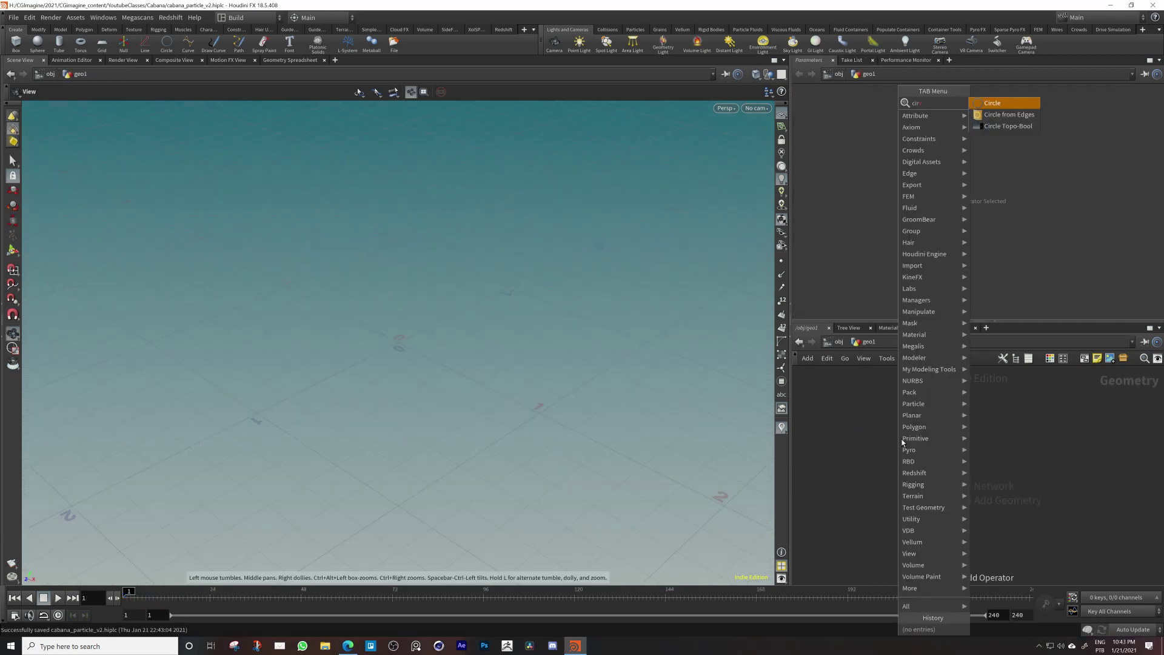
{"action": "key", "text": "Return"}
{"action": "left_click", "coordinate": [902, 443]}
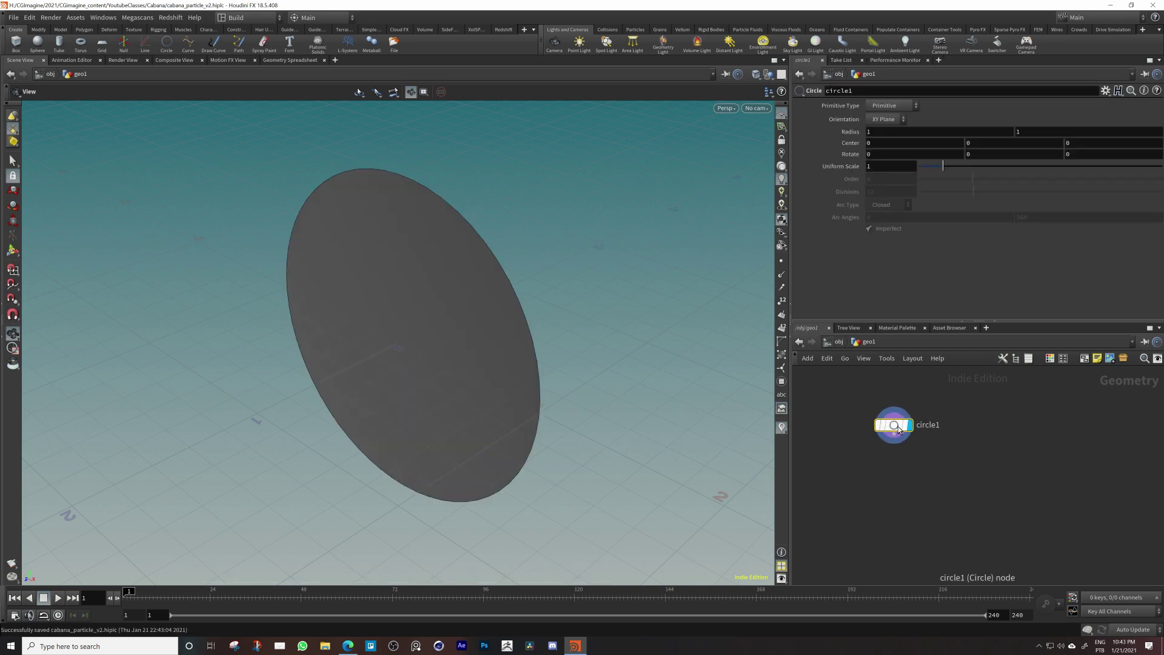
{"action": "left_click", "coordinate": [889, 106]}
{"action": "left_click", "coordinate": [884, 128]}
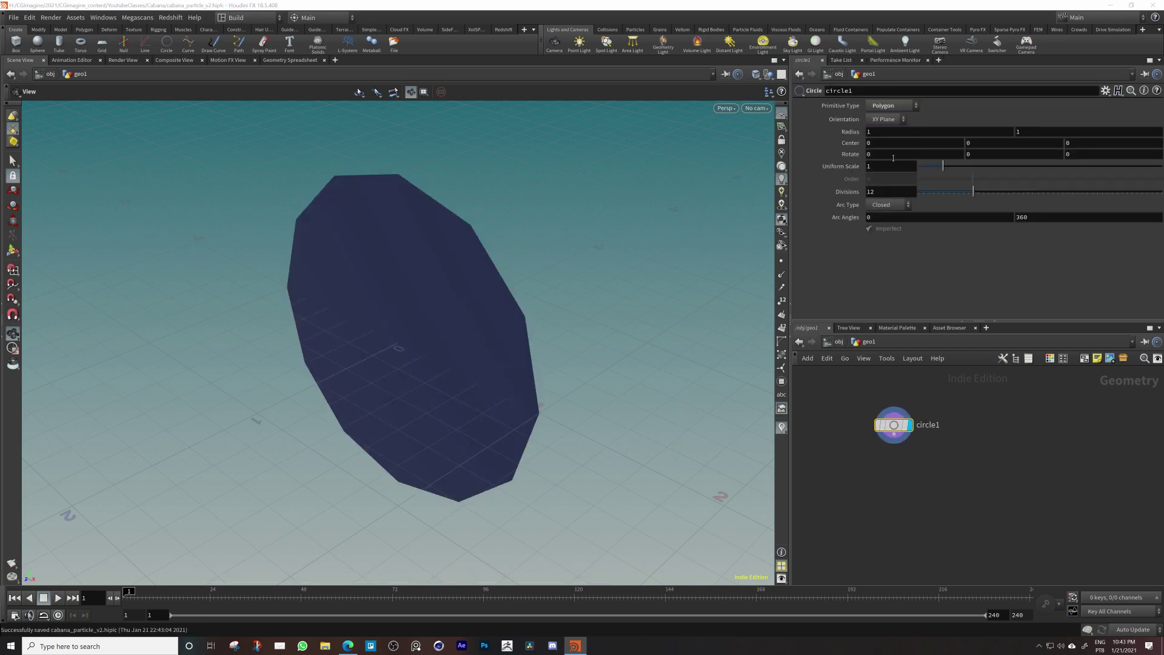
Set the circle's divisions to 36 and its orientation to the ZX Plane
{"action": "left_click_drag", "start_coordinate": [888, 194], "coordinate": [809, 190]}
{"action": "type", "text": "36"}
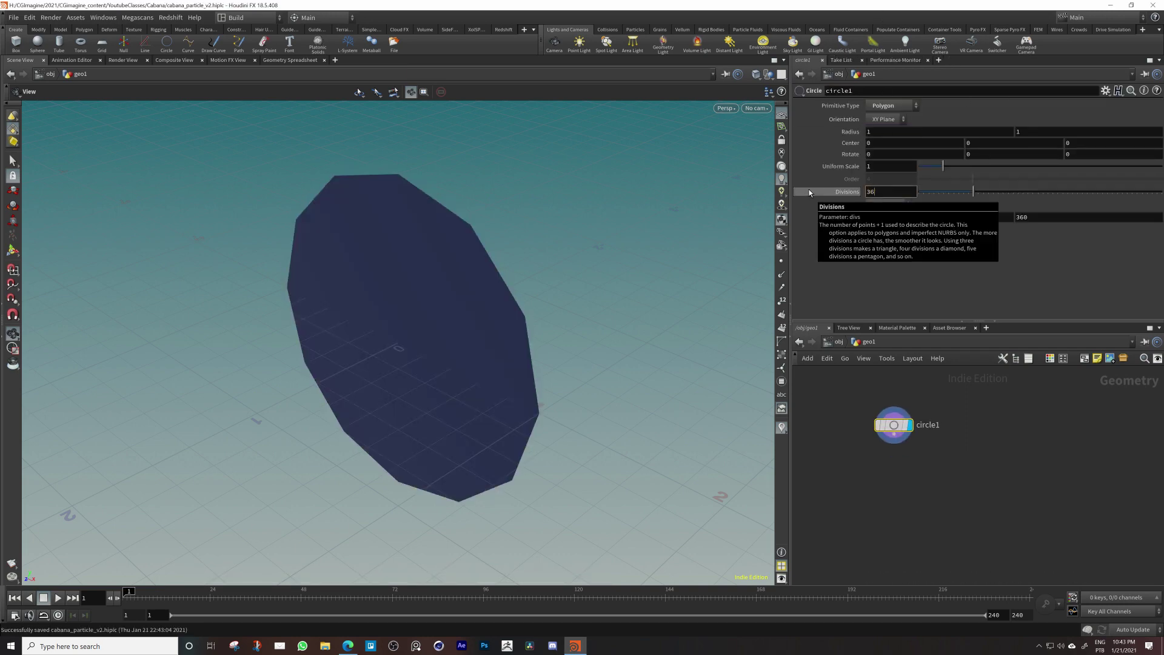
{"action": "key", "text": "Return"}
{"action": "left_click", "coordinate": [884, 119]}
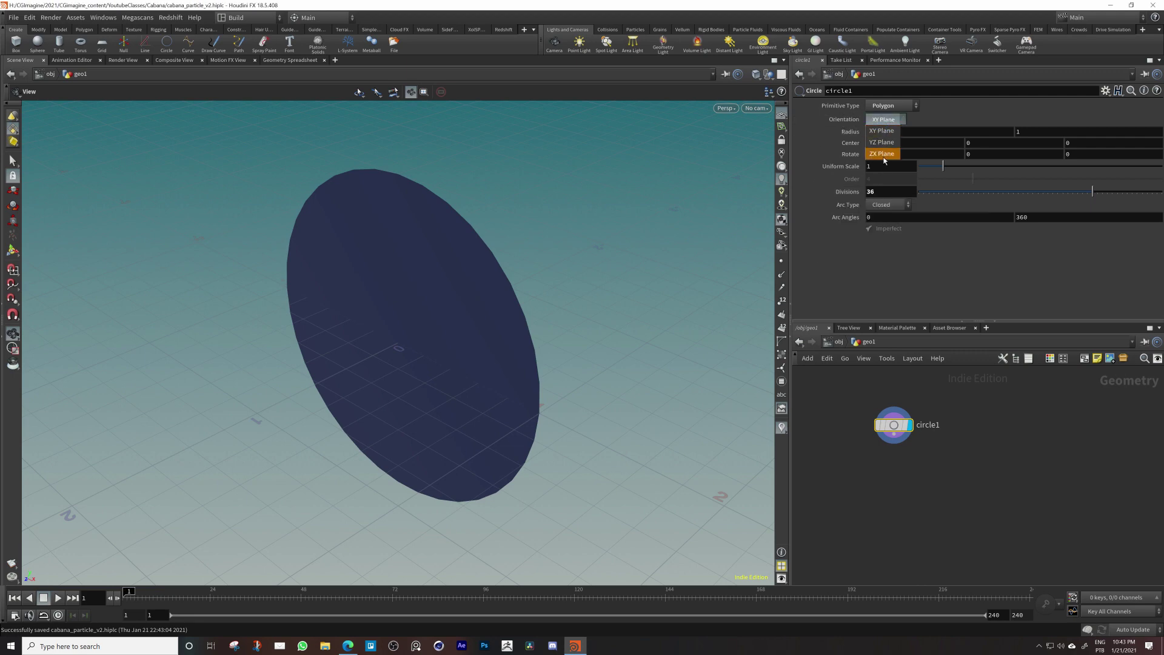
{"action": "left_click", "coordinate": [885, 153]}
{"action": "left_click_drag", "start_coordinate": [430, 401], "coordinate": [427, 361]}
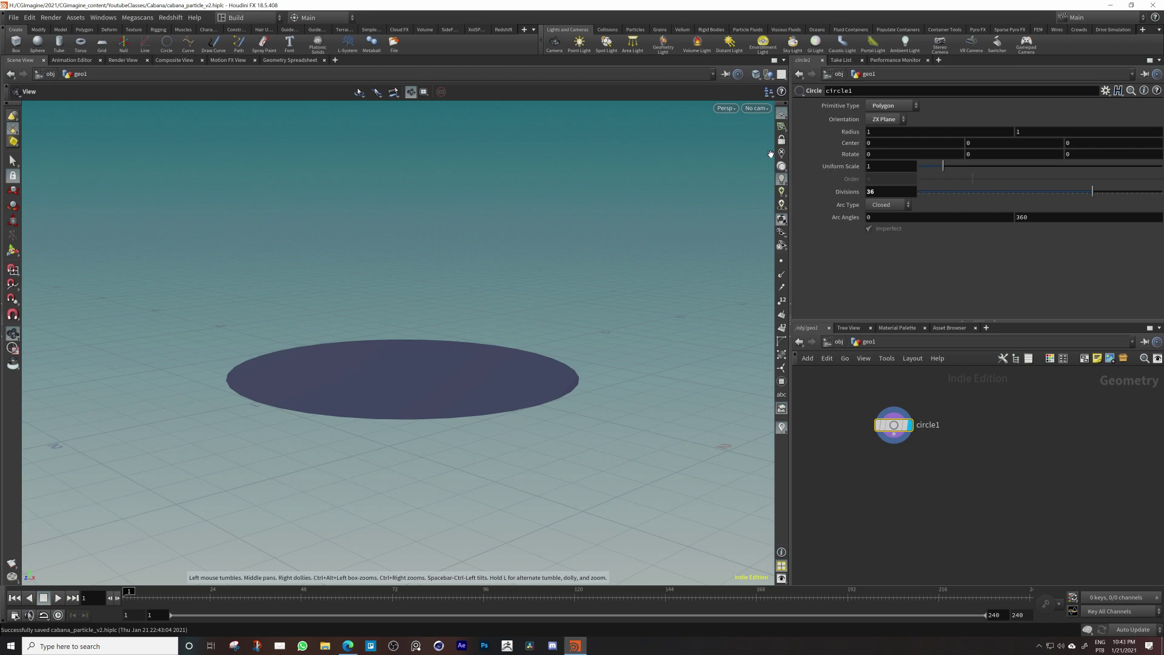
Set both radius values of the circle to 1.5
{"action": "double_click", "coordinate": [876, 132]}
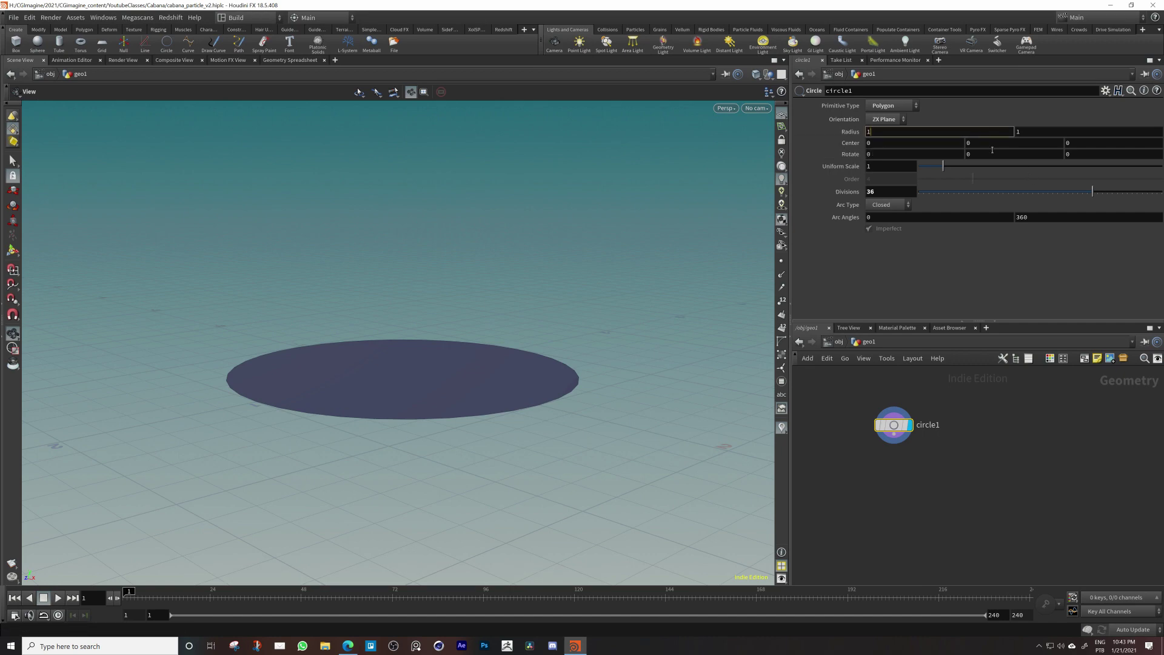
{"action": "type", "text": "1.5"}
{"action": "key", "text": "Tab"}
{"action": "type", "text": "1.5"}
{"action": "key", "text": "Return"}
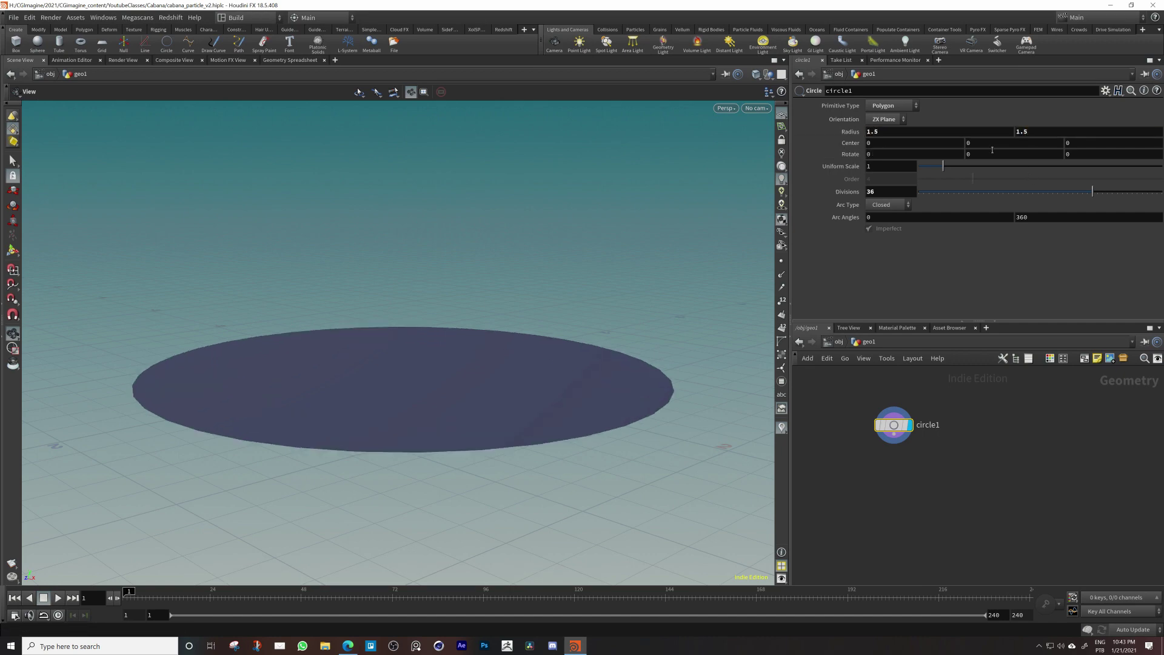
Set both radius values of the circle to 2
{"action": "left_click_drag", "start_coordinate": [880, 131], "coordinate": [857, 133]}
{"action": "type", "text": "2"}
{"action": "key", "text": "Tab"}
{"action": "type", "text": "2"}
{"action": "key", "text": "Return"}
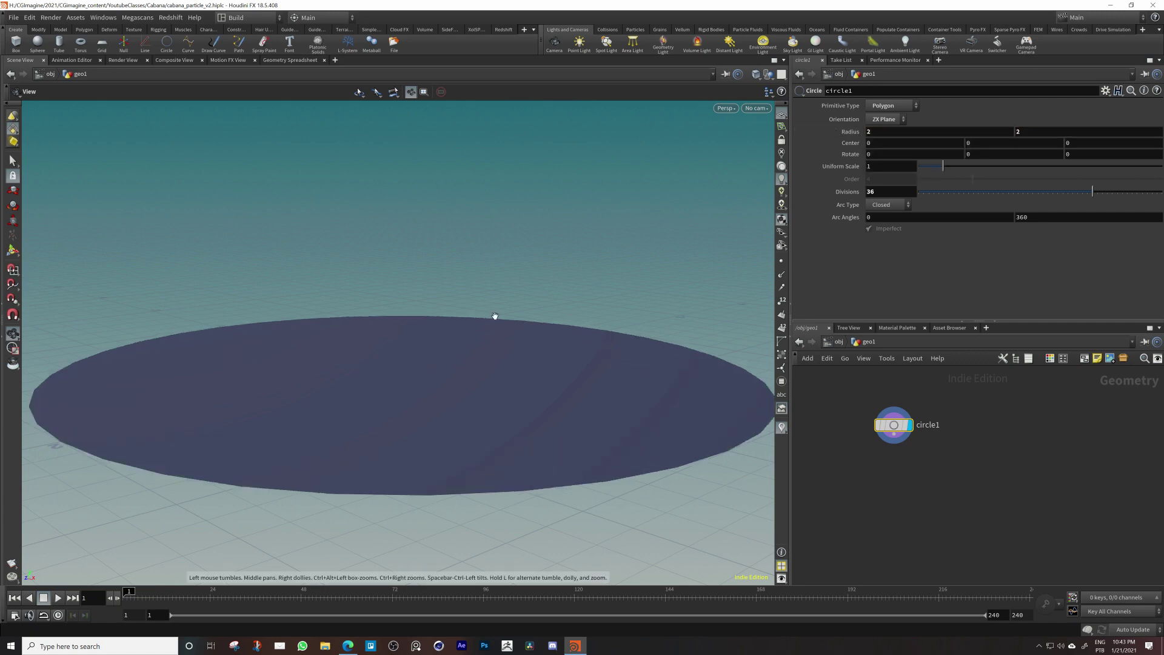
Rotate the circle 180 degrees about the X axis
{"action": "scroll", "coordinate": [291, 389], "scroll_direction": "down", "scroll_amount": 3}
{"action": "left_click", "coordinate": [895, 153]}
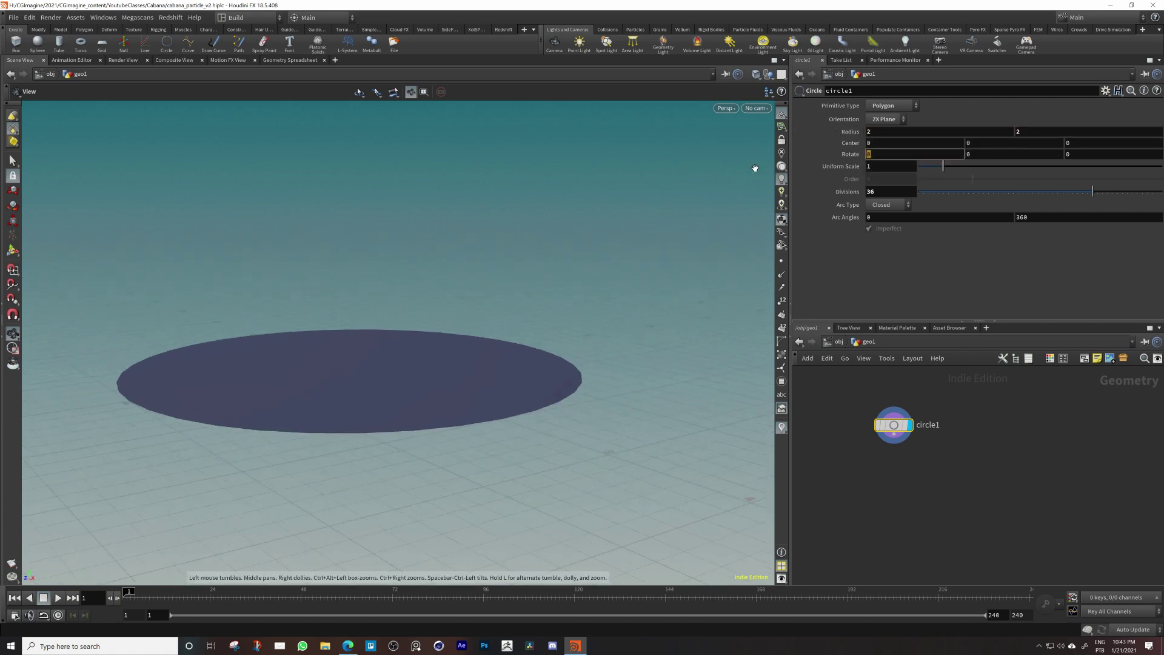
{"action": "key", "text": "Return"}
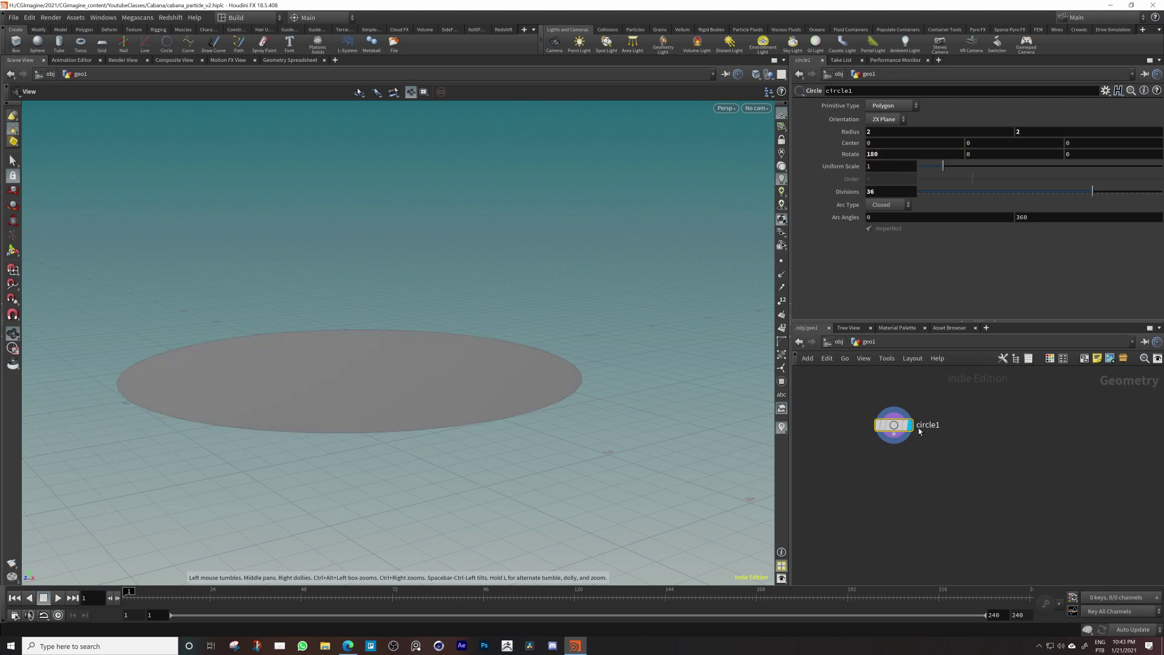
Reposition the circle node slightly higher in the network and set its arc type to Open Arc
{"action": "left_click_drag", "start_coordinate": [890, 425], "coordinate": [878, 411]}
{"action": "left_click", "coordinate": [881, 419]}
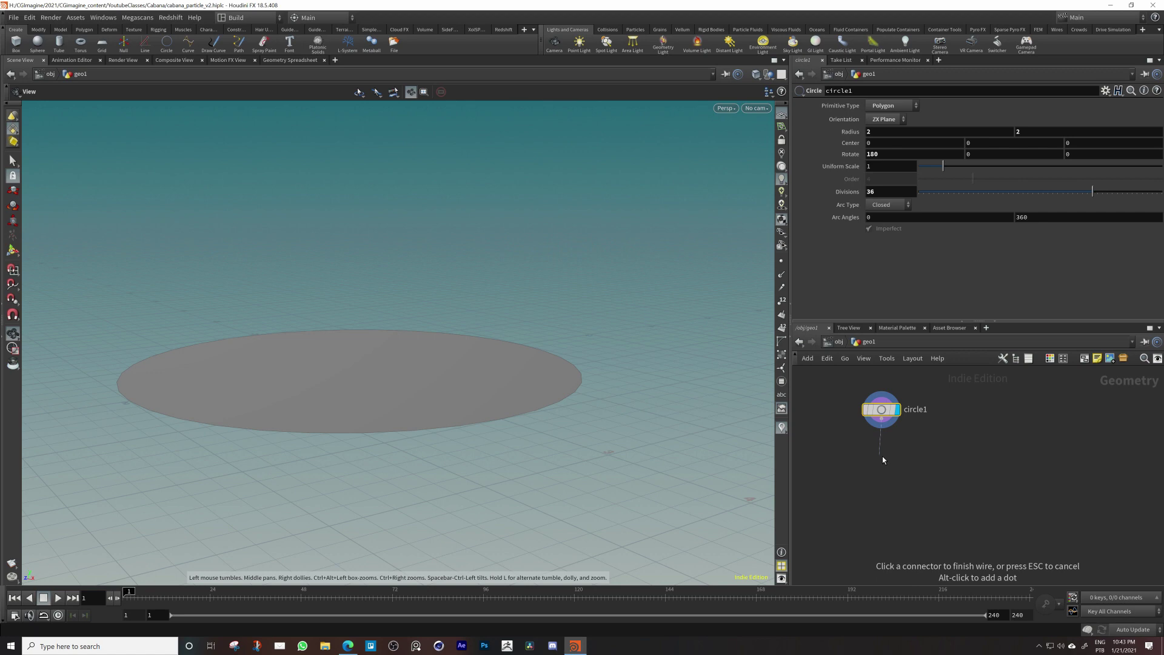
{"action": "key", "text": "Escape"}
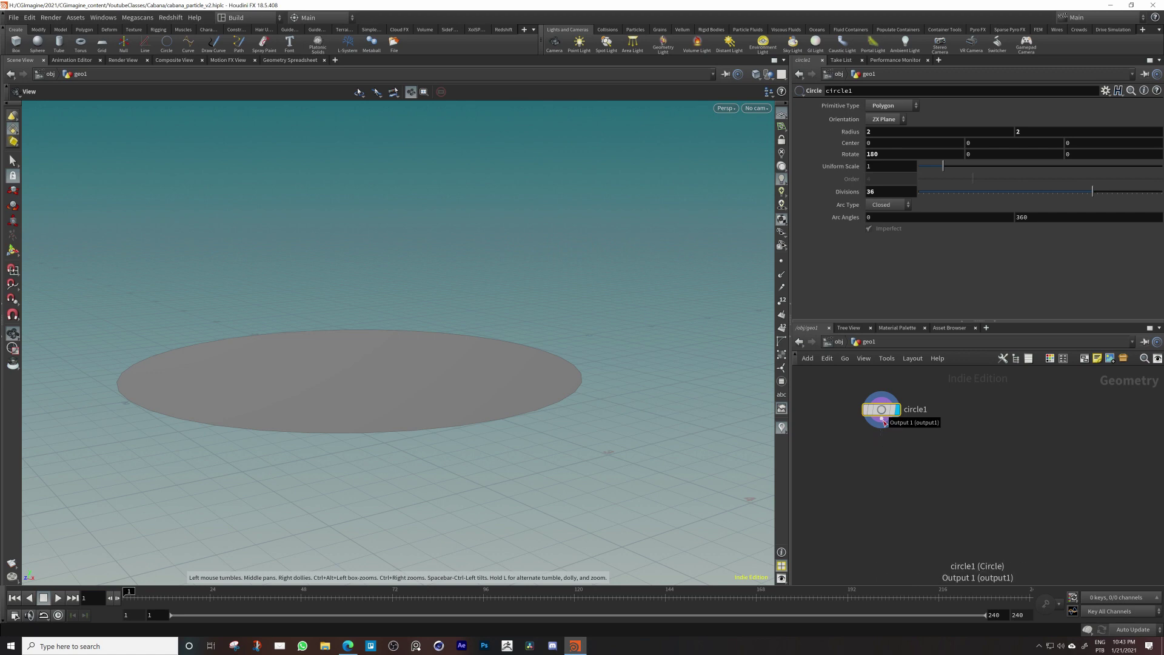
{"action": "left_click", "coordinate": [888, 204]}
{"action": "left_click", "coordinate": [885, 228]}
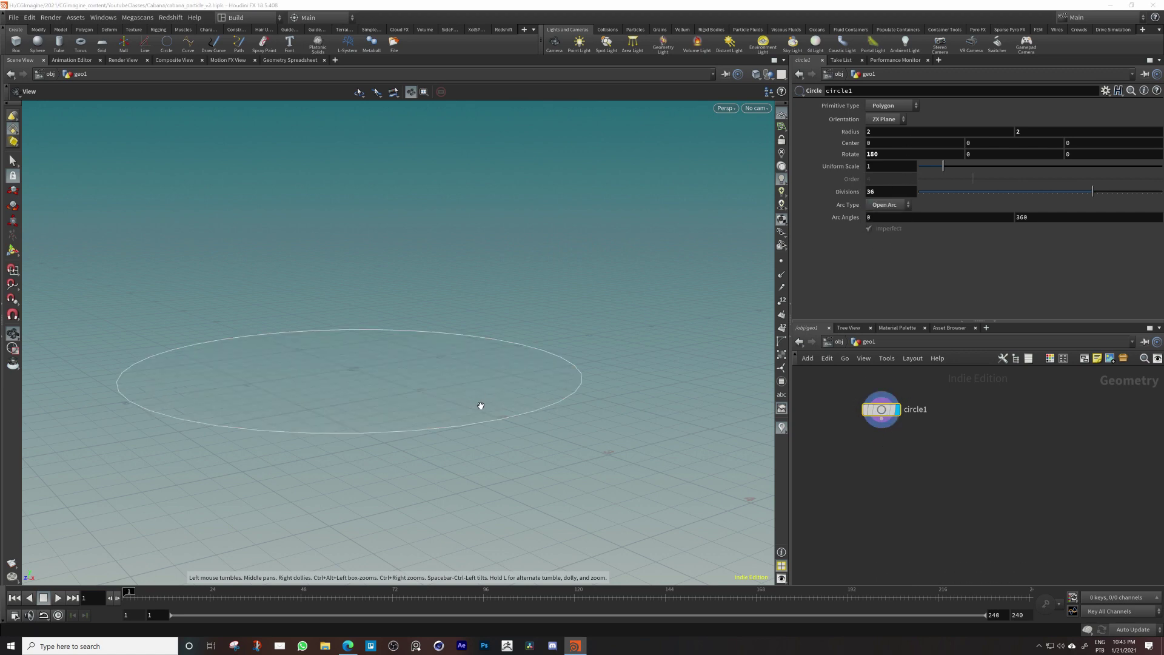
Display the circle's points and point numbers in the viewport to examine its start and end points
{"action": "left_click", "coordinate": [785, 261]}
{"action": "left_click_drag", "start_coordinate": [587, 439], "coordinate": [556, 451]}
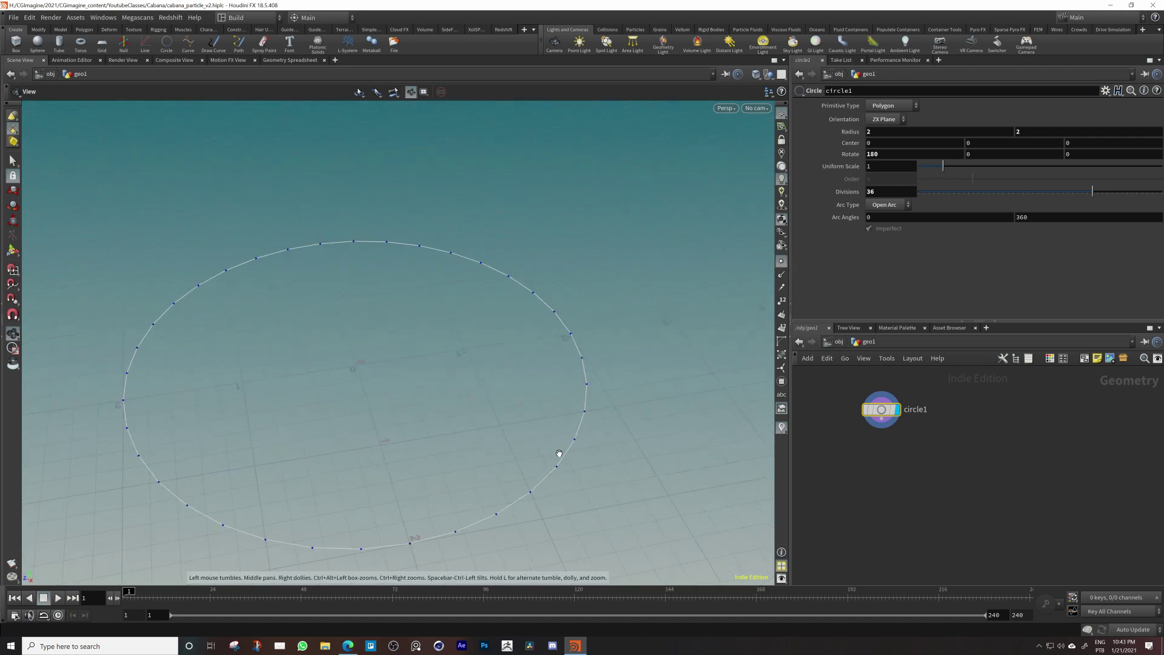
{"action": "left_click", "coordinate": [785, 276]}
{"action": "left_click", "coordinate": [784, 264]}
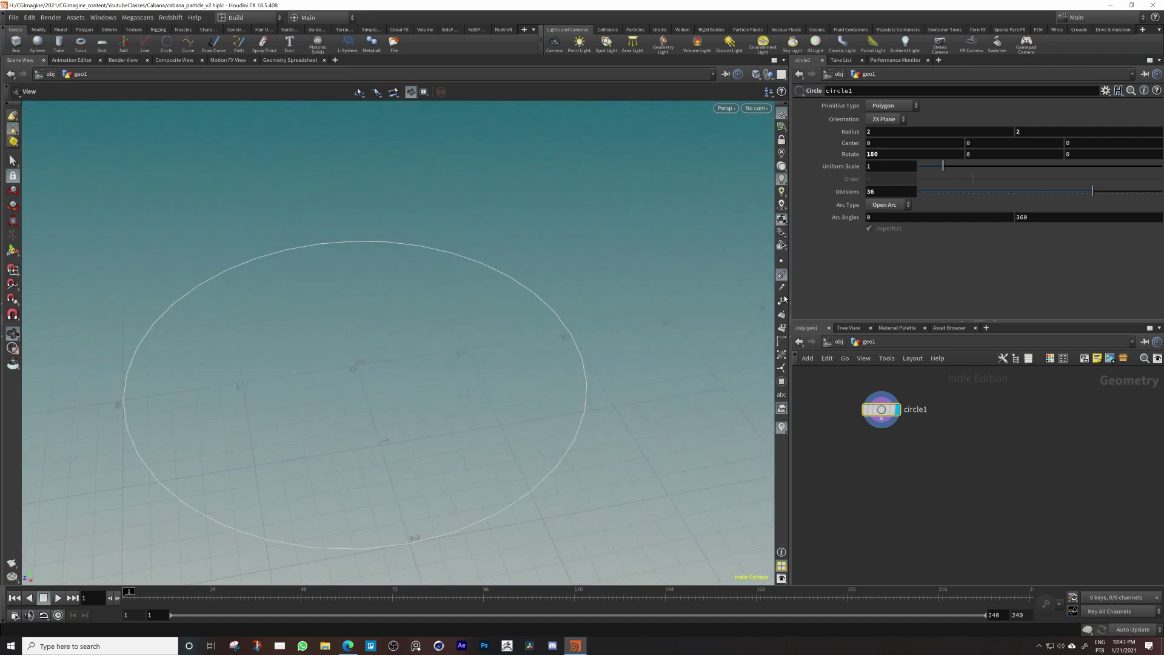
{"action": "left_click", "coordinate": [784, 263]}
{"action": "left_click", "coordinate": [782, 300]}
{"action": "left_click_drag", "start_coordinate": [551, 468], "coordinate": [523, 494]}
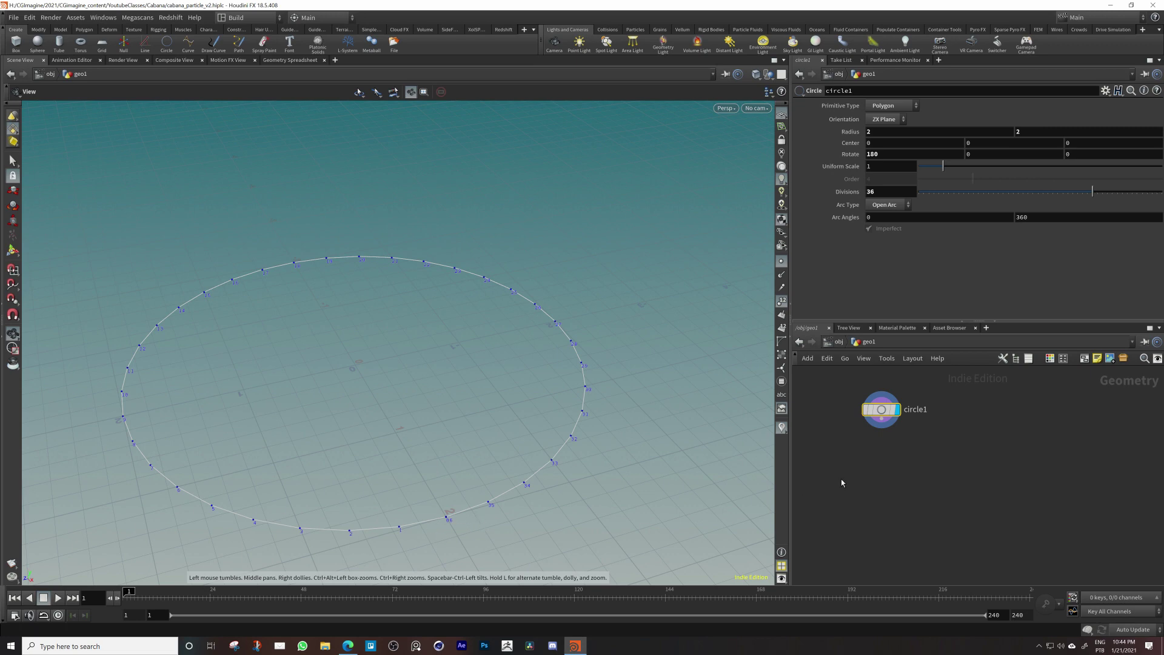
Add a Fuse node connected to the circle's output and make it the displayed node
{"action": "left_click", "coordinate": [880, 426]}
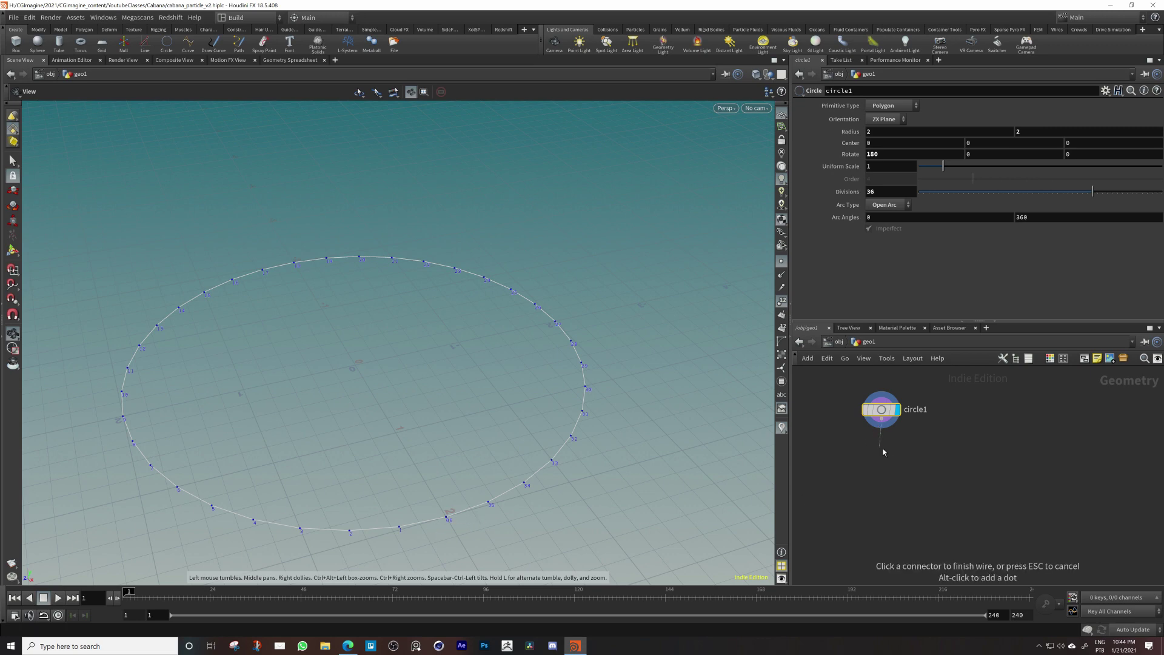
{"action": "key", "text": "Tab"}
{"action": "type", "text": "fu"}
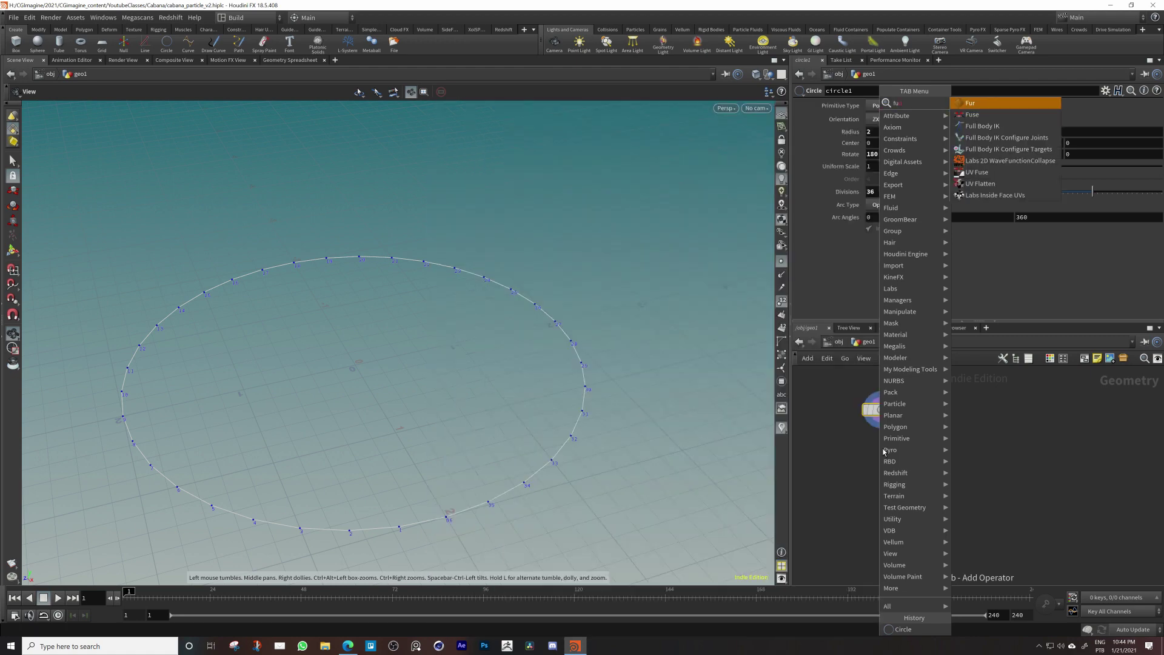
{"action": "key", "text": "Down"}
{"action": "key", "text": "Return"}
{"action": "left_click", "coordinate": [878, 454]}
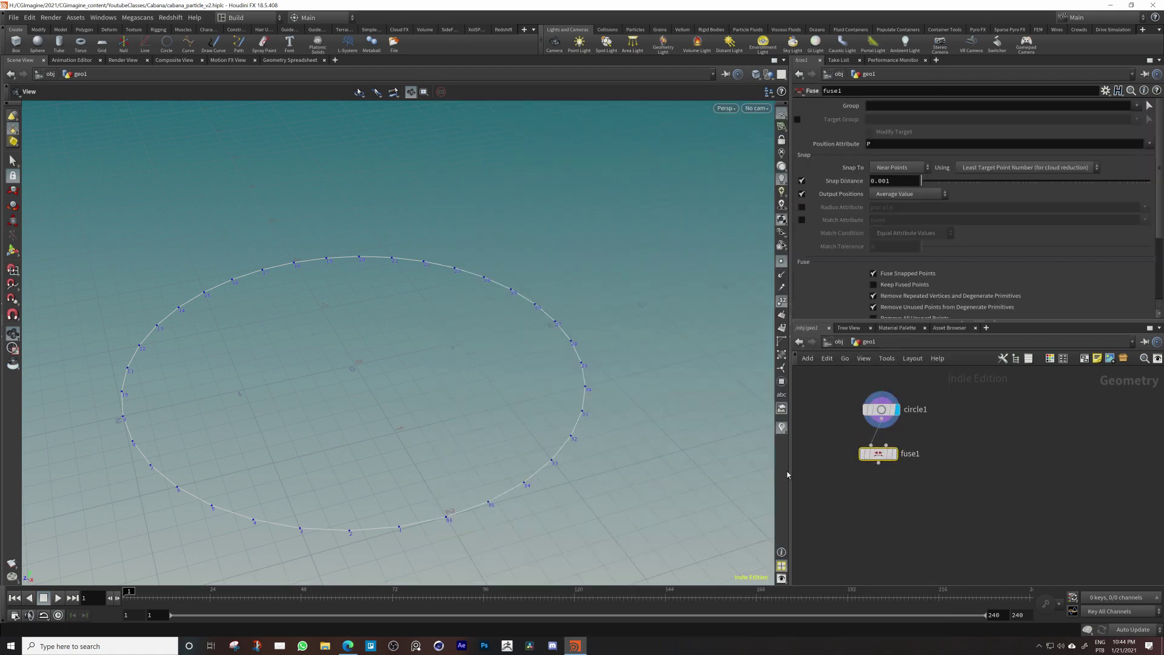
{"action": "left_click", "coordinate": [894, 453]}
{"action": "left_click", "coordinate": [889, 454]}
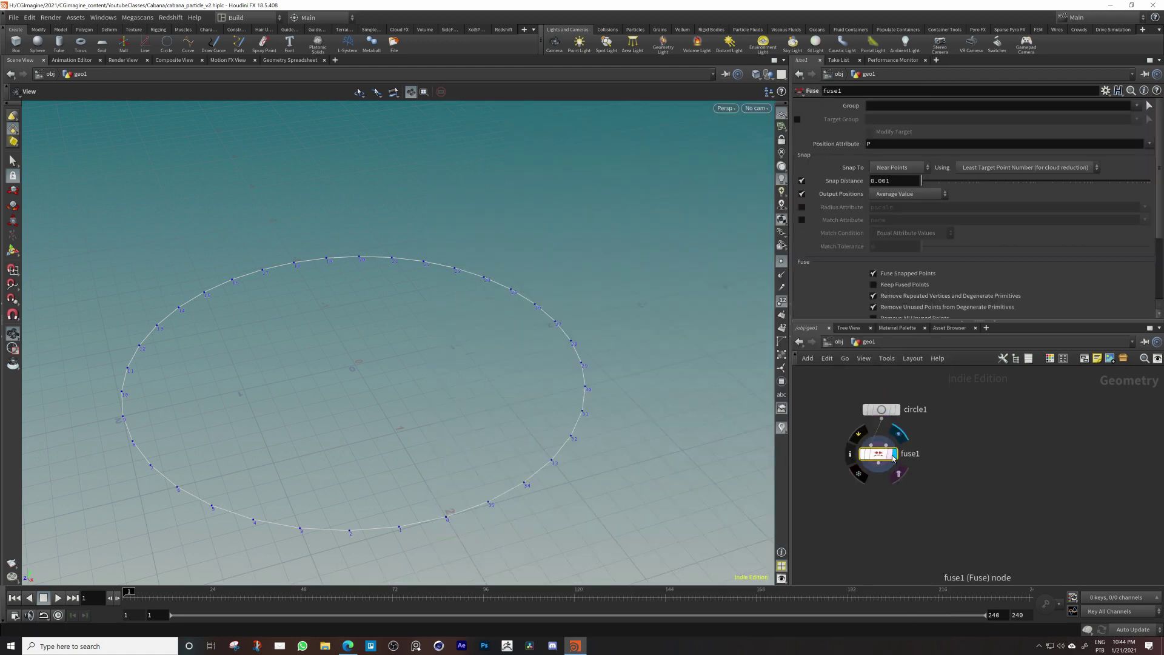
{"action": "left_click_drag", "start_coordinate": [890, 454], "coordinate": [895, 452]}
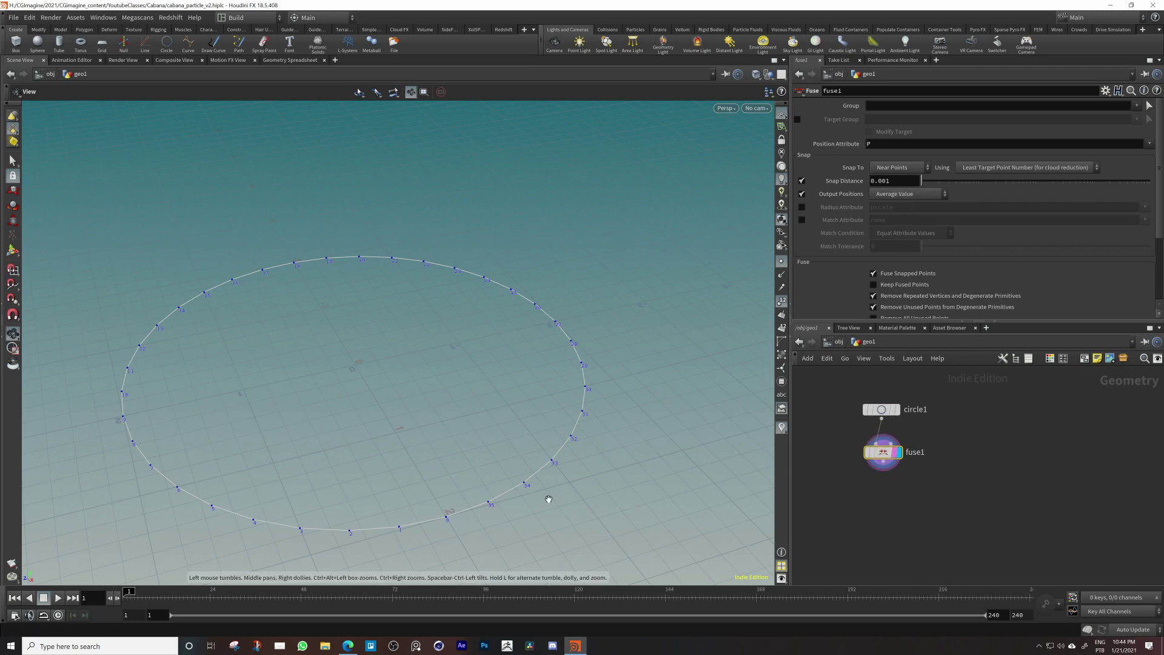
Compare the geometry information of the circle and fuse nodes, checking the point count of each
{"action": "left_click", "coordinate": [896, 411]}
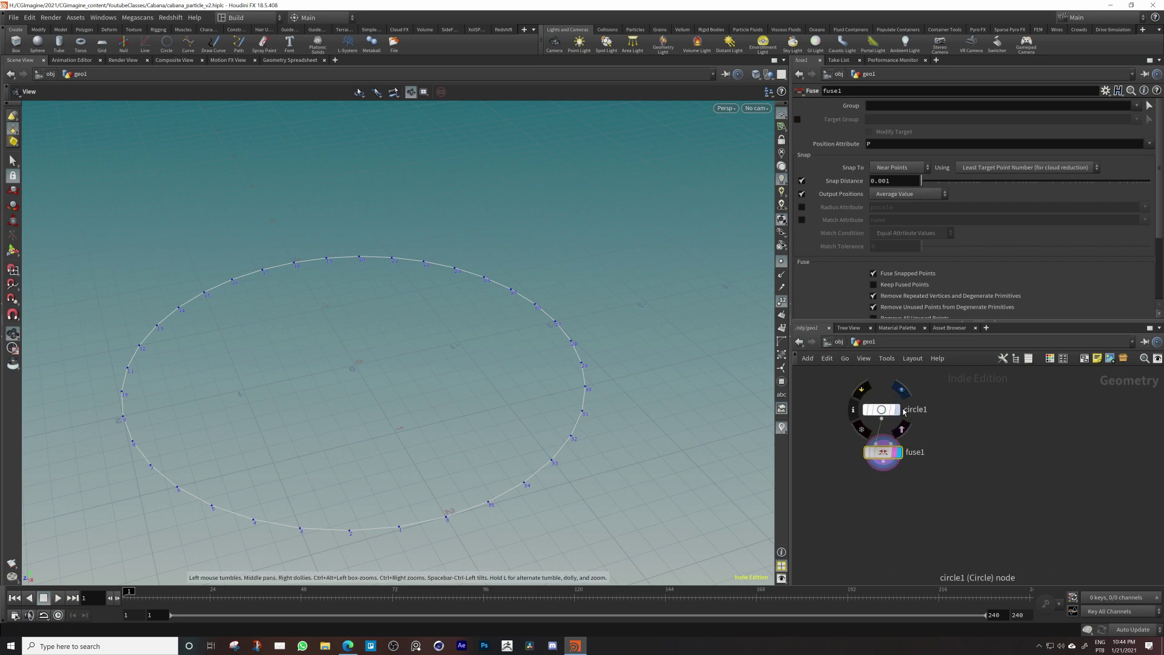
{"action": "left_click", "coordinate": [898, 452]}
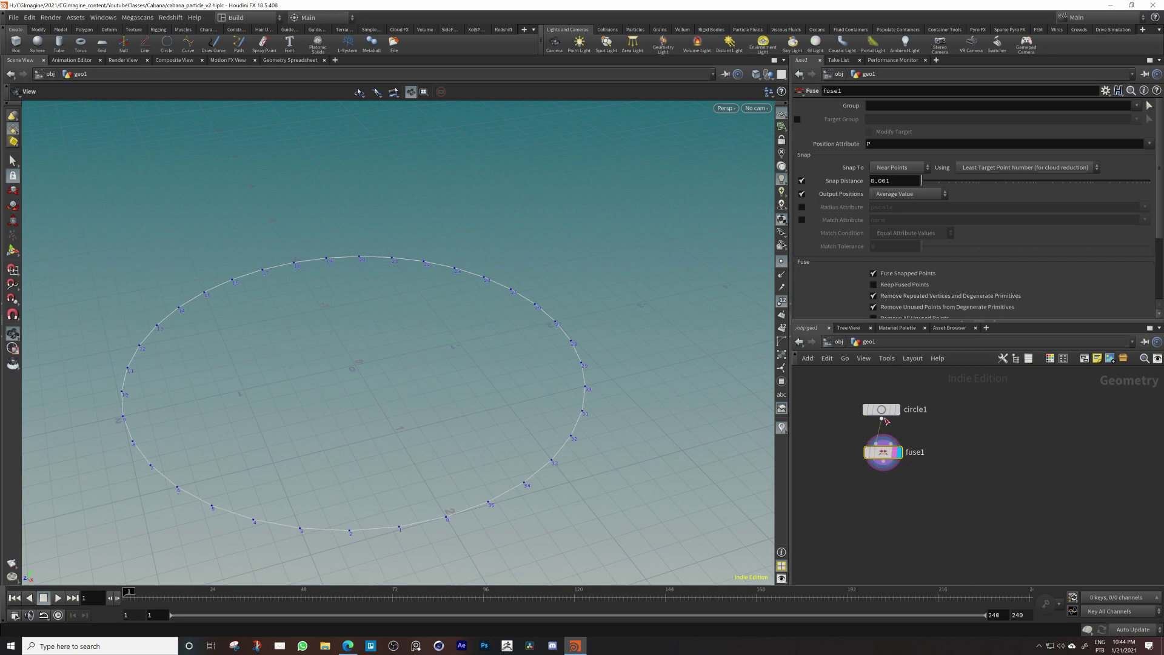
{"action": "middle_click_drag", "start_coordinate": [884, 414], "coordinate": [944, 353]}
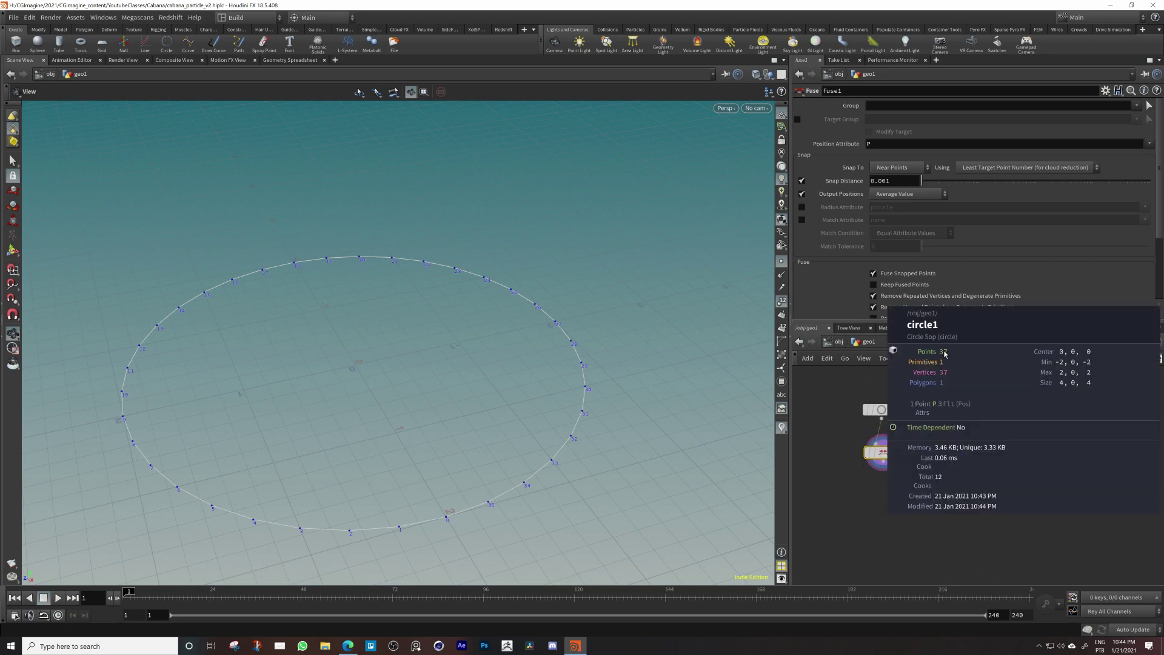
{"action": "middle_click", "coordinate": [883, 453]}
{"action": "middle_click_drag", "start_coordinate": [924, 468], "coordinate": [934, 448]}
{"action": "scroll", "coordinate": [934, 448], "scroll_direction": "down", "scroll_amount": 2}
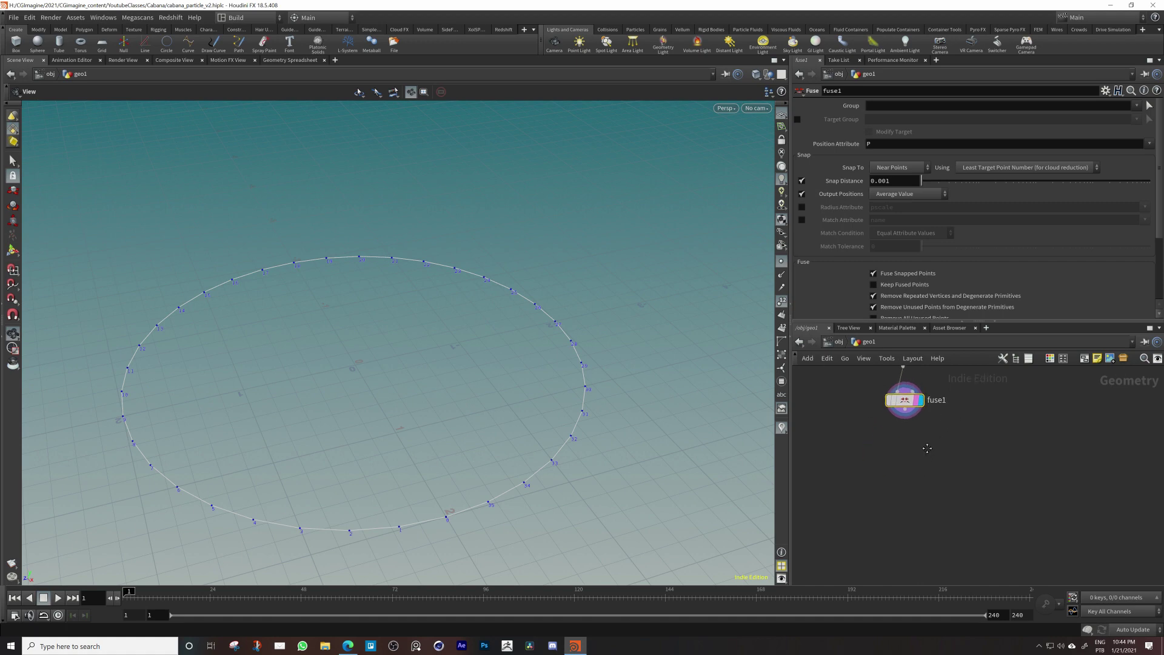
Hide the points and point numbers in the viewport
{"action": "left_click", "coordinate": [907, 446]}
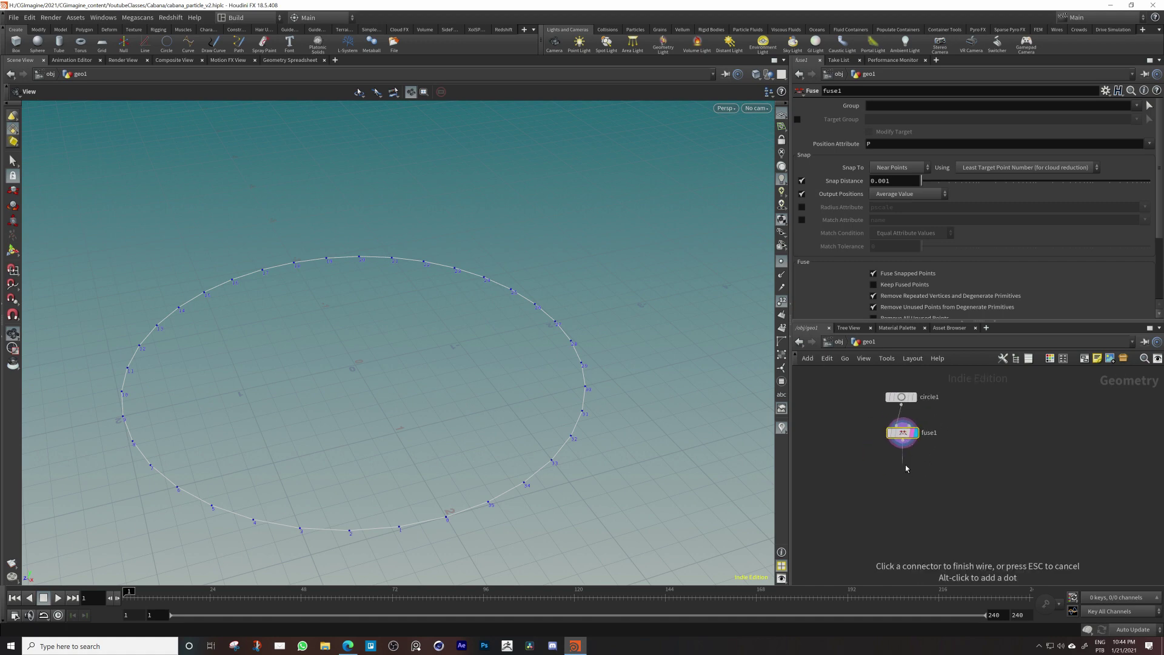
{"action": "left_click", "coordinate": [877, 465]}
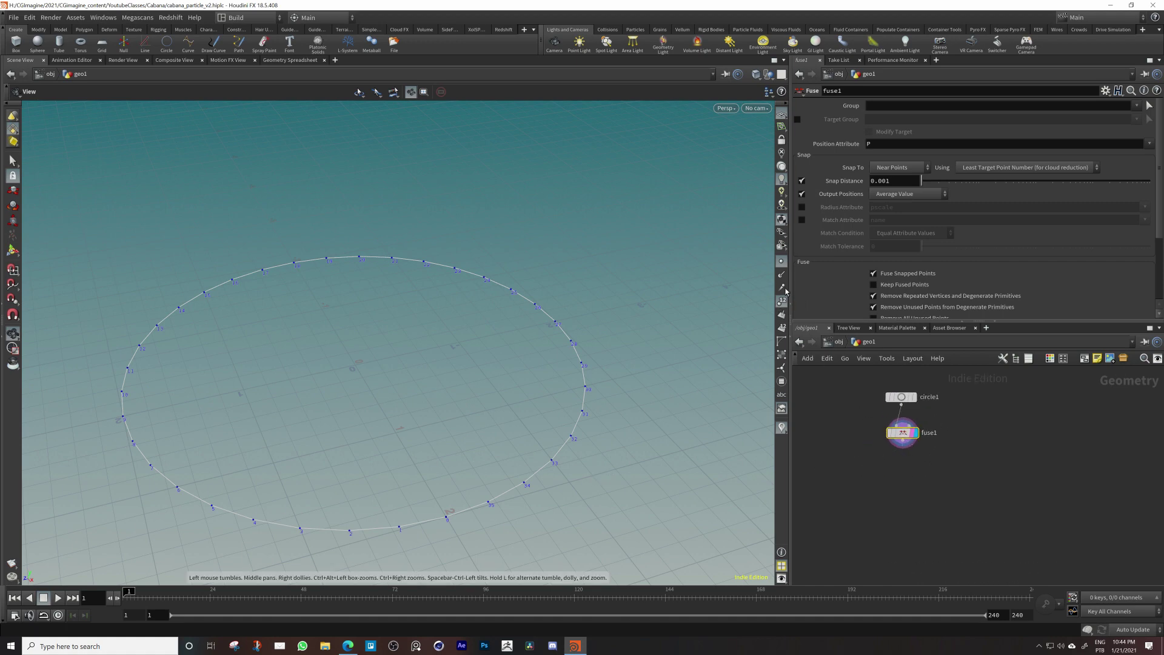
{"action": "left_click", "coordinate": [782, 261]}
{"action": "left_click", "coordinate": [781, 301]}
Add a PolyFrame node connected to the fuse's output and make it the displayed node
{"action": "left_click", "coordinate": [900, 447]}
{"action": "key", "text": "Tab"}
{"action": "type", "text": "poly"}
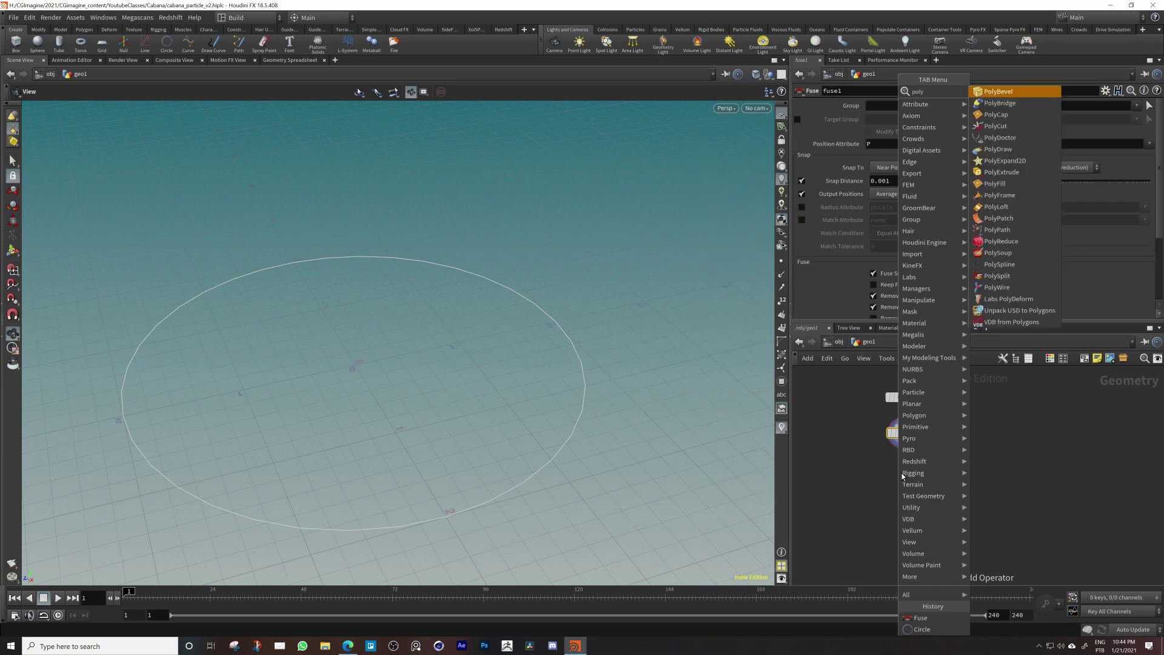
{"action": "type", "text": "fr"}
{"action": "key", "text": "Return"}
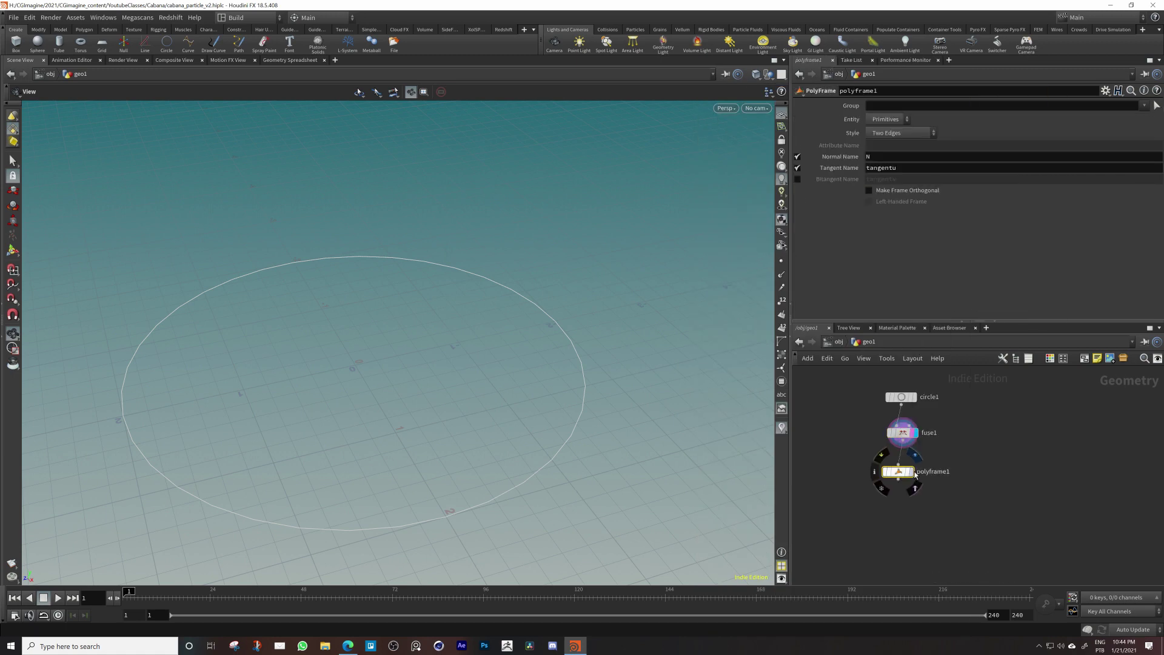
{"action": "left_click", "coordinate": [916, 476]}
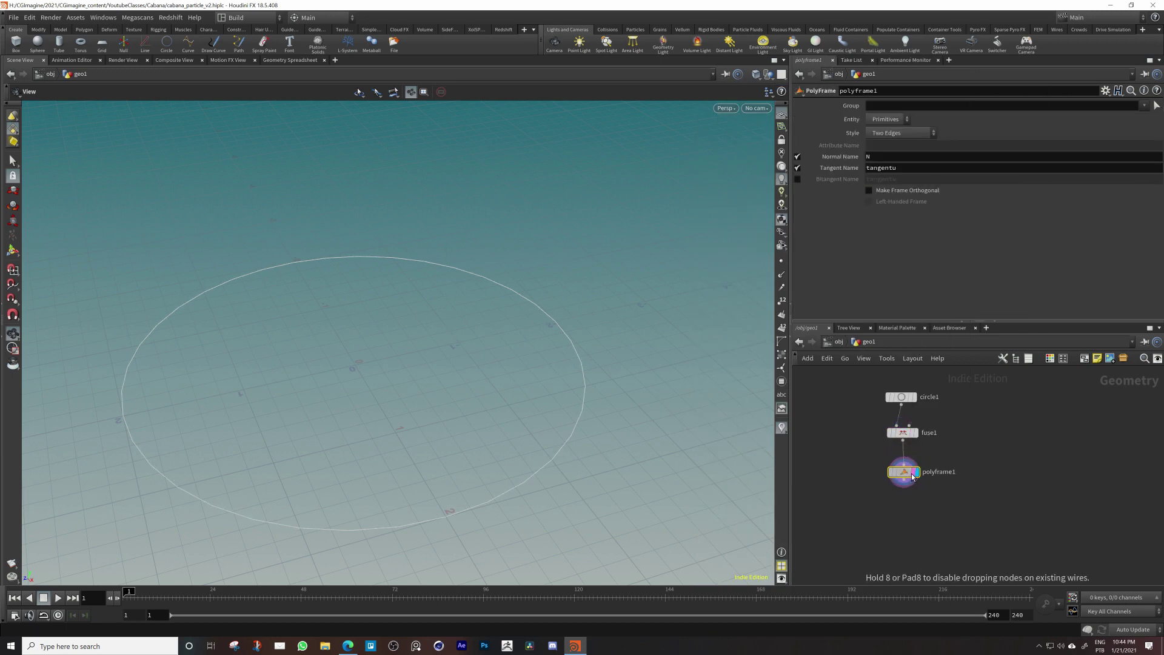
Display the point normals in the viewport and examine their direction around the circle
{"action": "left_click", "coordinate": [783, 274]}
{"action": "left_click_drag", "start_coordinate": [582, 415], "coordinate": [361, 386]}
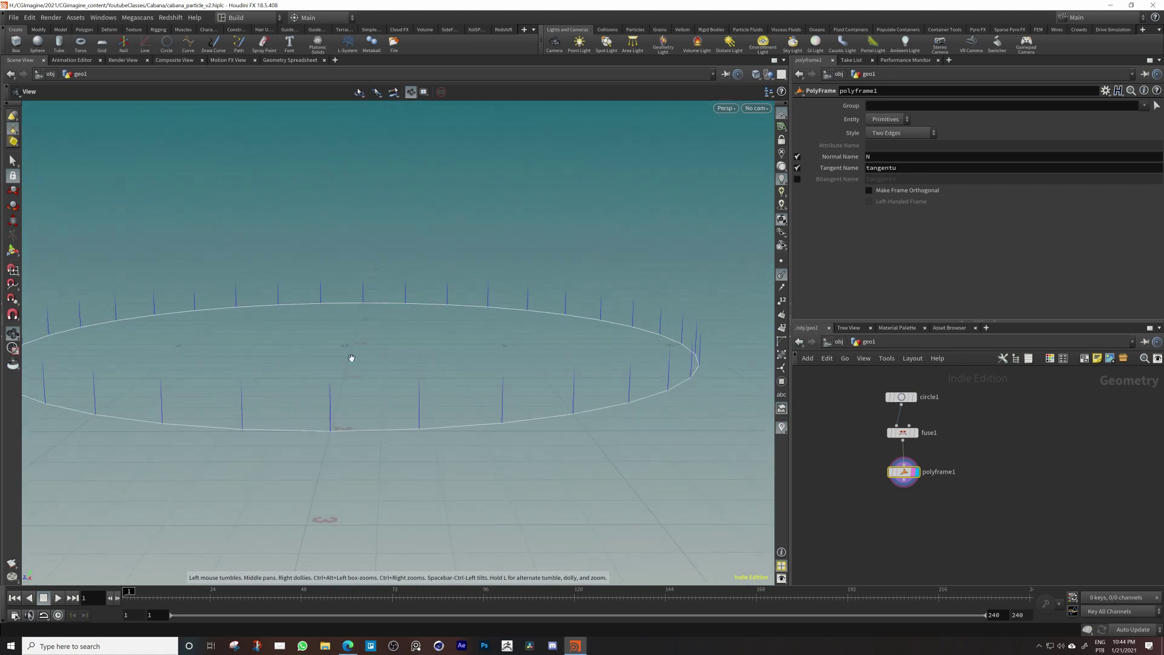
{"action": "left_click_drag", "start_coordinate": [384, 331], "coordinate": [663, 374]}
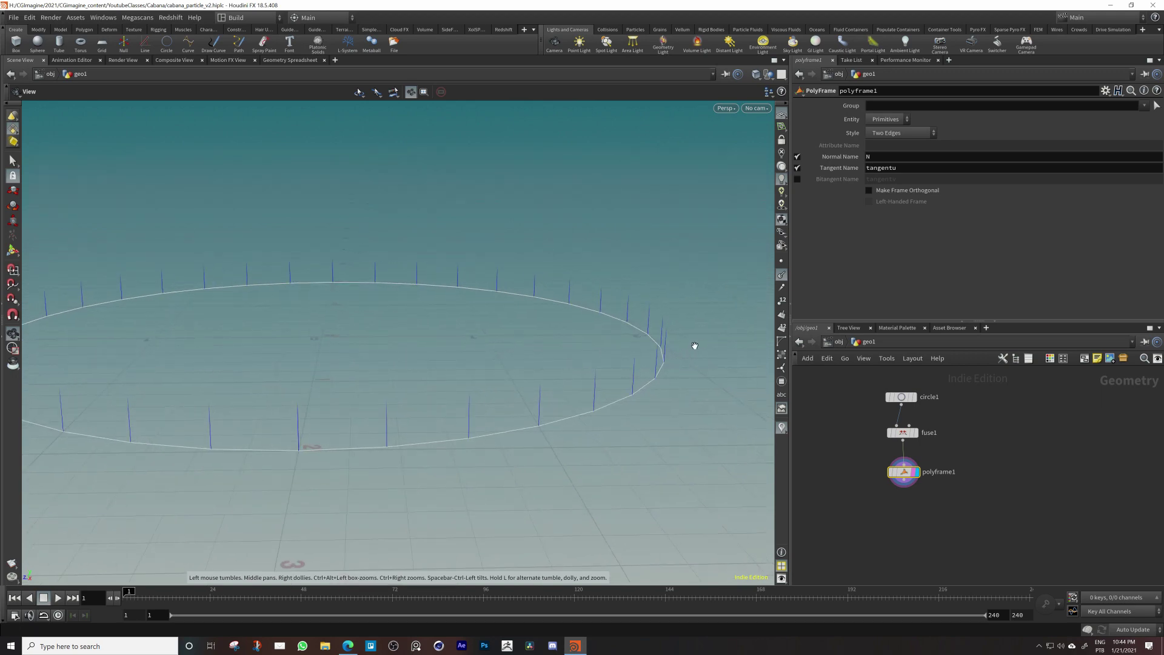
{"action": "left_click_drag", "start_coordinate": [185, 388], "coordinate": [390, 410]}
{"action": "middle_click_drag", "start_coordinate": [607, 351], "coordinate": [514, 392]}
{"action": "left_click_drag", "start_coordinate": [514, 393], "coordinate": [504, 366]}
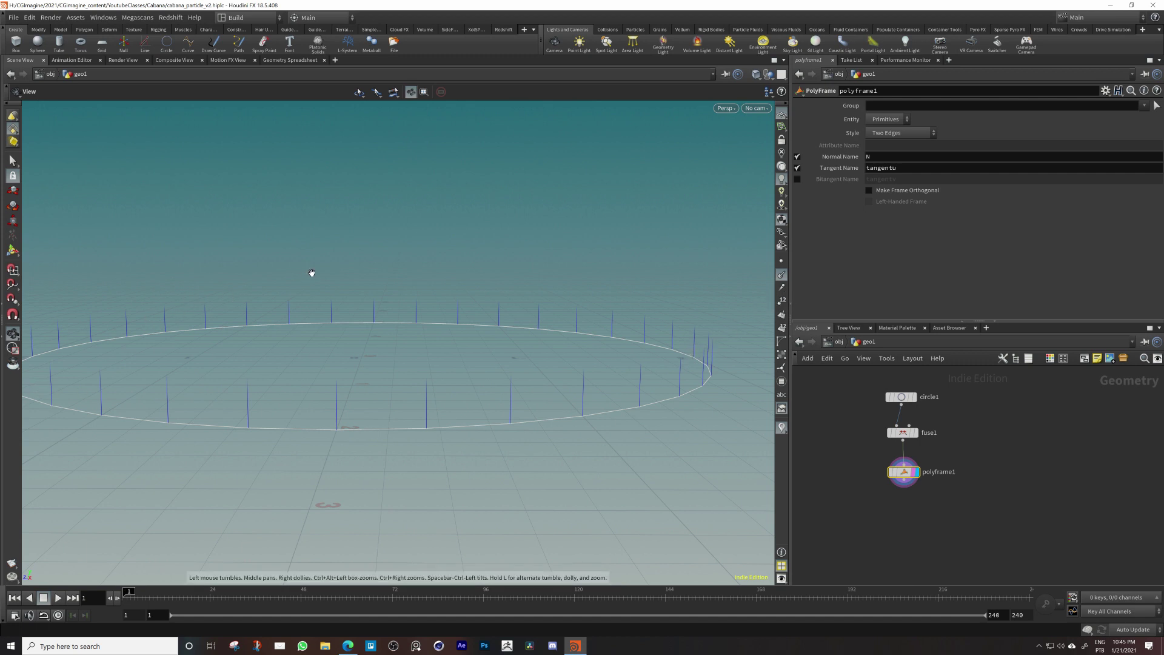
Examine how the PolyFrame normals are oriented on the circle from several viewing angles
{"action": "mouse_move", "coordinate": [704, 357]}
{"action": "left_mouse_down"}
{"action": "mouse_move", "coordinate": [594, 392]}
{"action": "mouse_move", "coordinate": [668, 318]}
{"action": "left_mouse_up"}
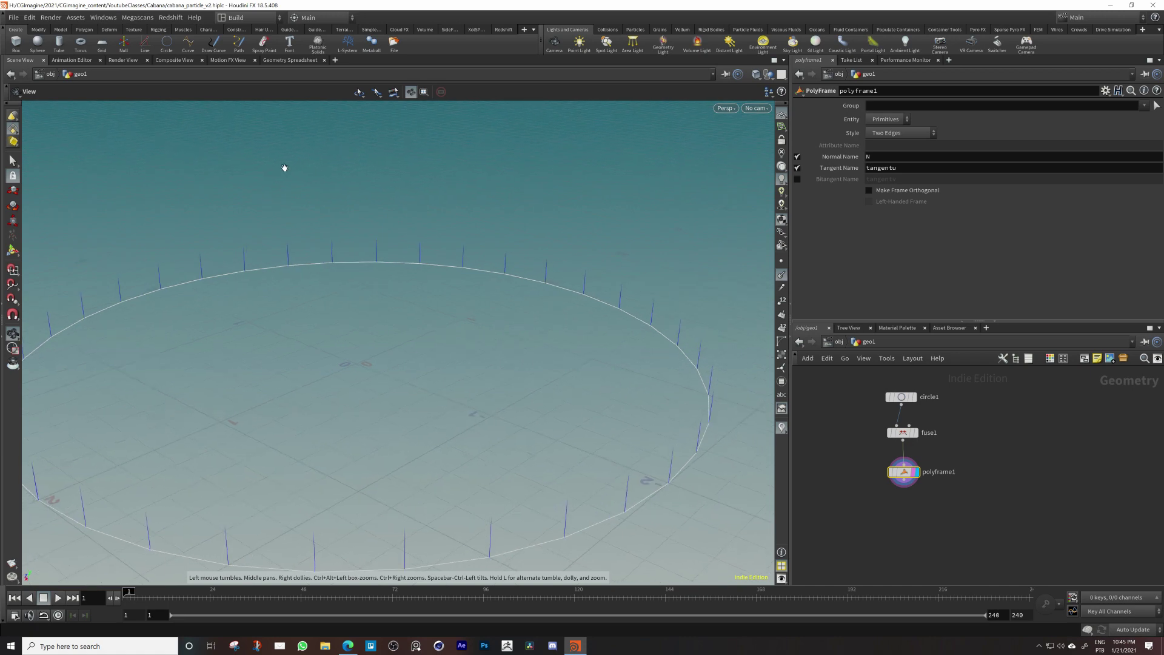
{"action": "mouse_move", "coordinate": [582, 361]}
{"action": "left_mouse_down"}
{"action": "mouse_move", "coordinate": [662, 348]}
{"action": "mouse_move", "coordinate": [675, 392]}
{"action": "left_mouse_up"}
{"action": "left_click_drag", "start_coordinate": [746, 370], "coordinate": [651, 389]}
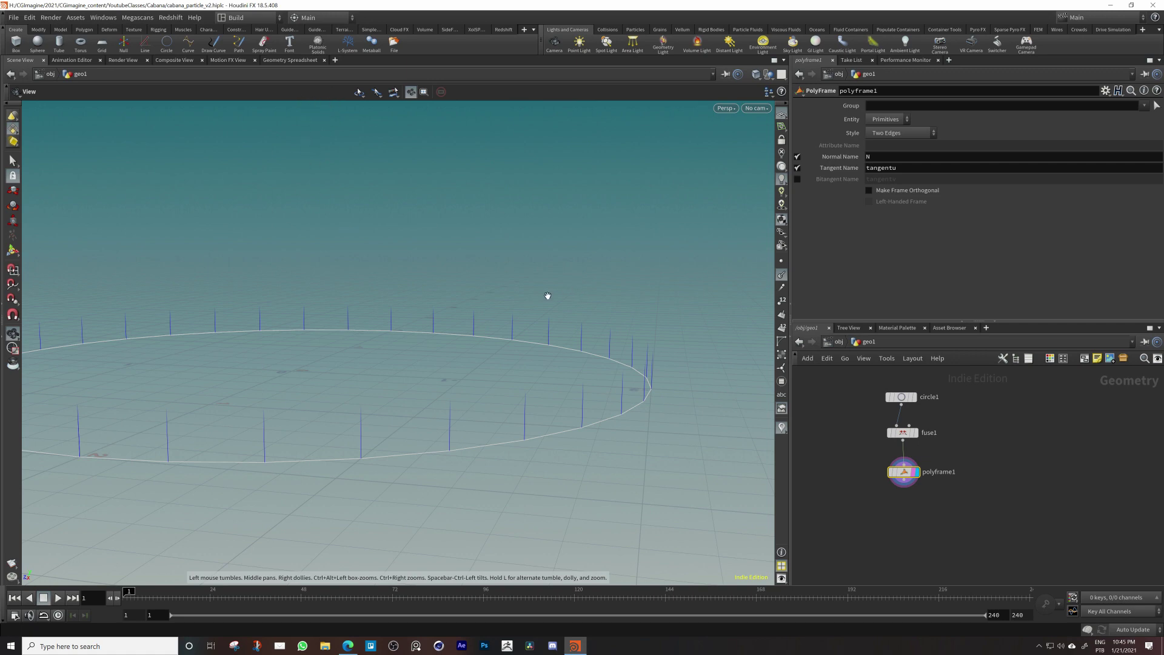
{"action": "left_click_drag", "start_coordinate": [547, 296], "coordinate": [631, 337]}
{"action": "right_click_drag", "start_coordinate": [631, 336], "coordinate": [458, 340]}
{"action": "middle_click_drag", "start_coordinate": [459, 341], "coordinate": [421, 348]}
{"action": "left_click_drag", "start_coordinate": [421, 348], "coordinate": [460, 366]}
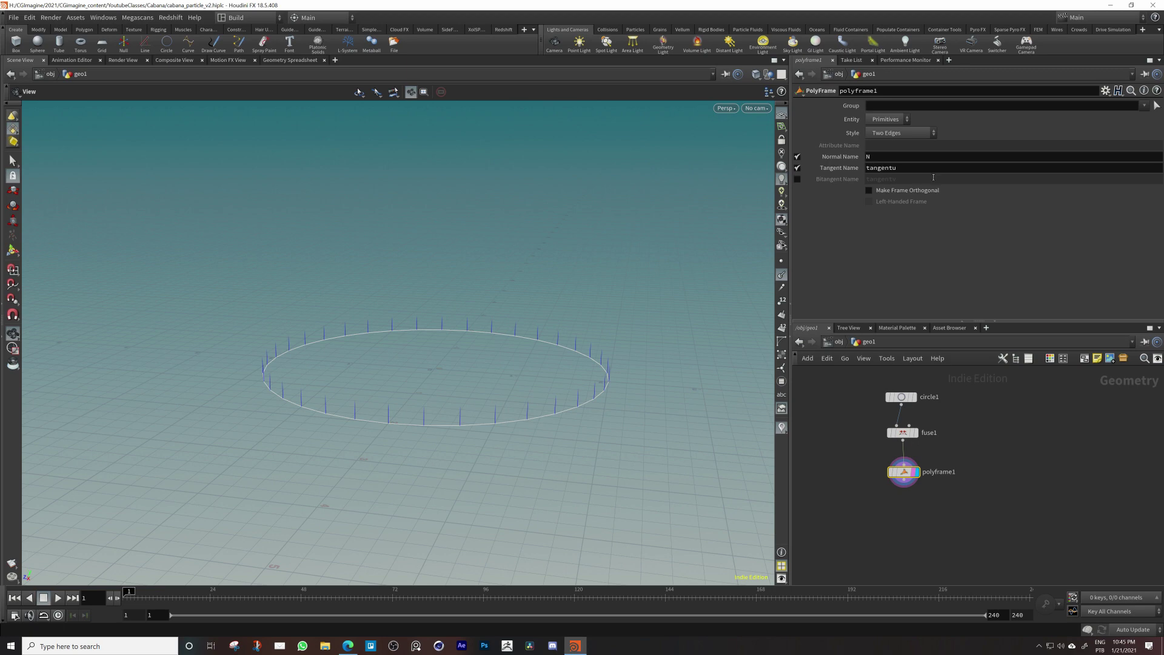
Try disabling the PolyFrame's normal output and naming its tangent N, and inspect the resulting directions along the circle
{"action": "left_click", "coordinate": [797, 157]}
{"action": "left_click_drag", "start_coordinate": [905, 169], "coordinate": [814, 170]}
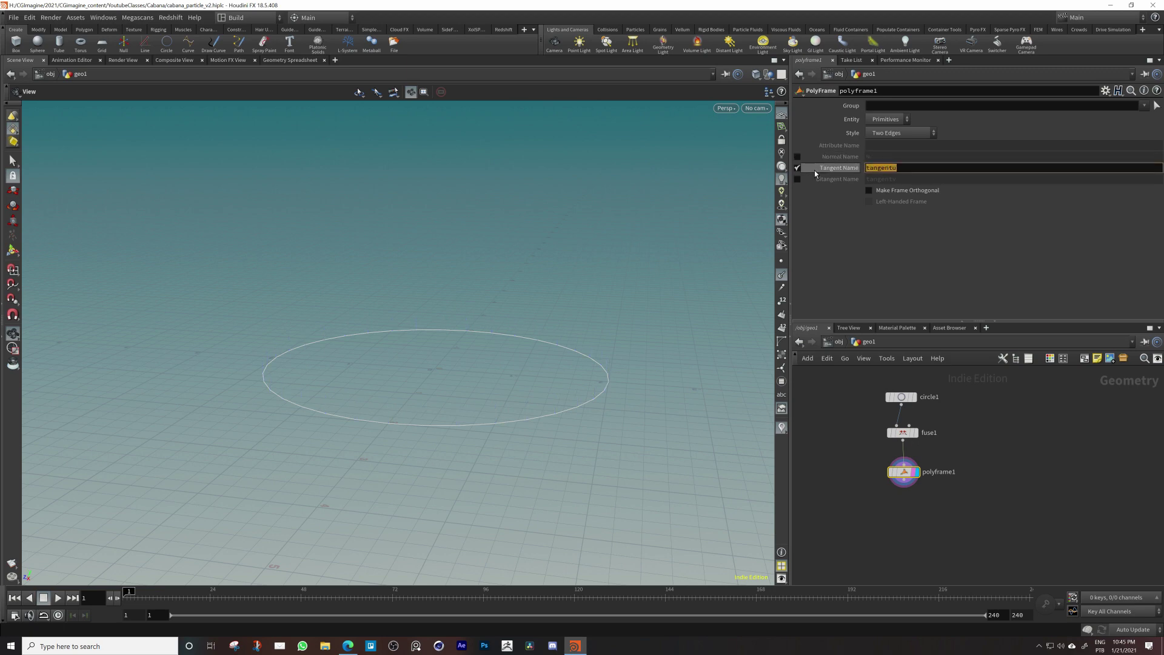
{"action": "type", "text": "N"}
{"action": "key", "text": "Return"}
{"action": "left_click_drag", "start_coordinate": [636, 379], "coordinate": [543, 439]}
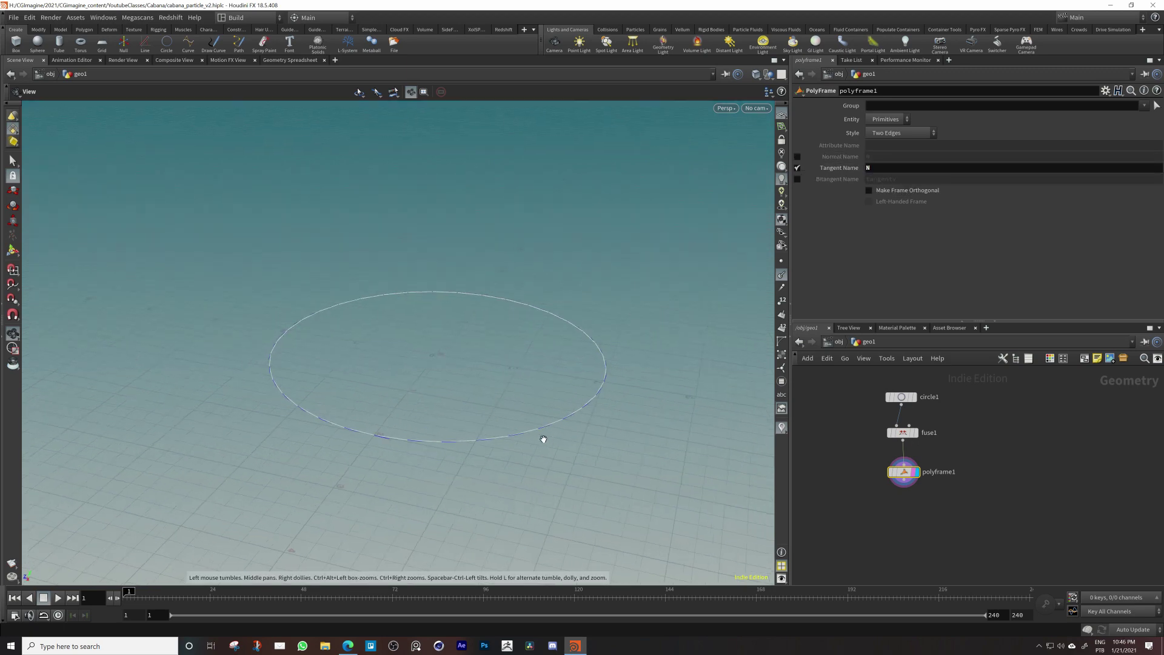
{"action": "right_click_drag", "start_coordinate": [445, 435], "coordinate": [684, 410]}
{"action": "left_click_drag", "start_coordinate": [683, 410], "coordinate": [516, 447]}
{"action": "right_click_drag", "start_coordinate": [444, 288], "coordinate": [782, 278]}
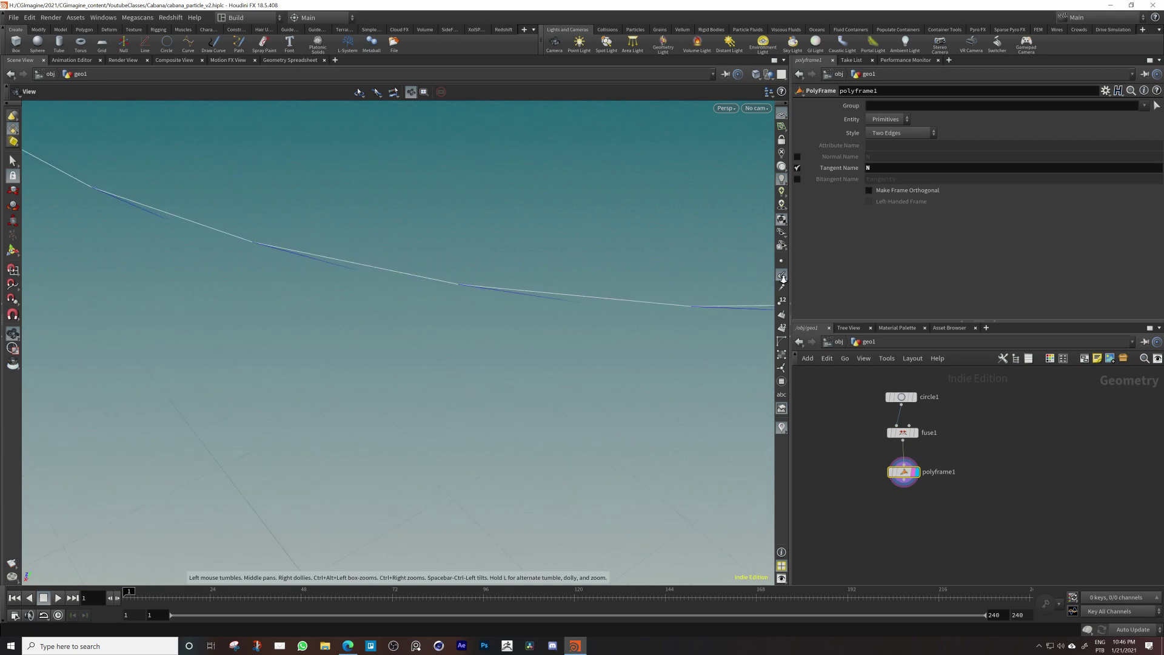
{"action": "left_click_drag", "start_coordinate": [531, 296], "coordinate": [591, 236]}
Undo the tangent name change and re-enable the PolyFrame's normal output
{"action": "key", "text": "ctrl+z"}
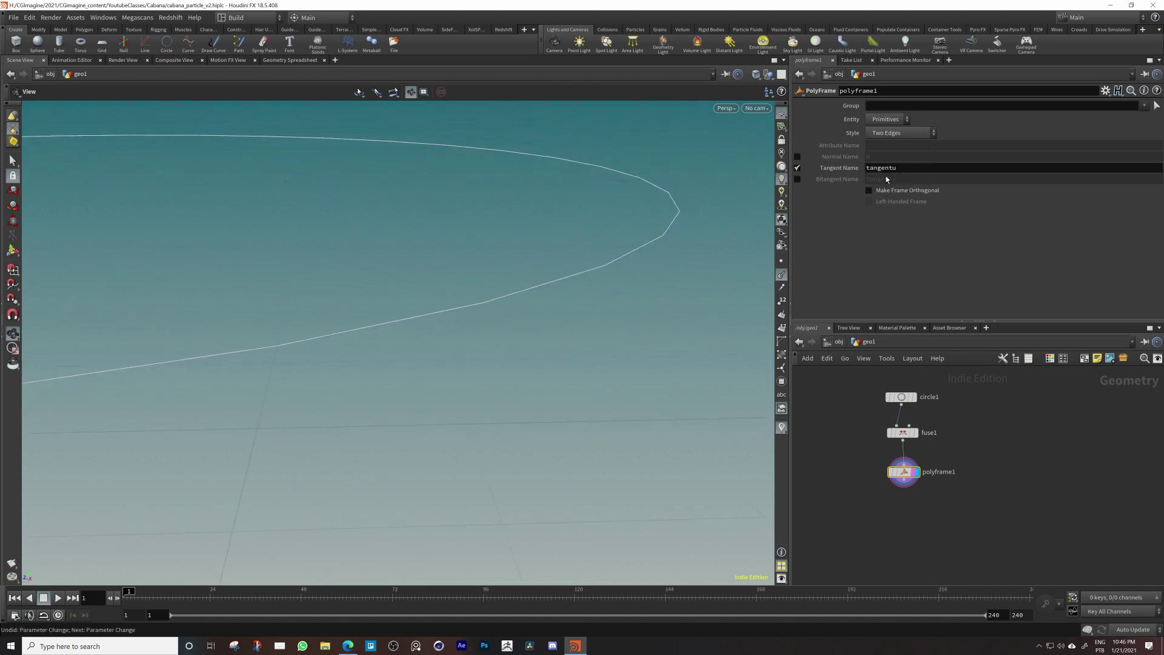
{"action": "left_click", "coordinate": [798, 156]}
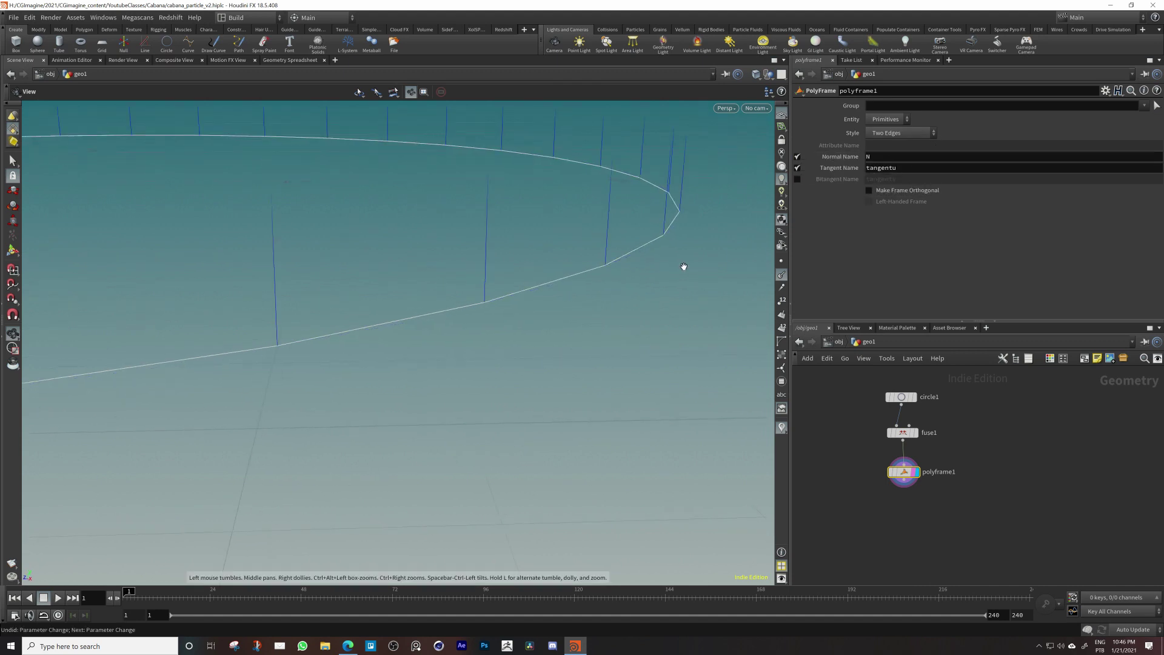
{"action": "right_click_drag", "start_coordinate": [684, 265], "coordinate": [419, 337]}
{"action": "mouse_move", "coordinate": [419, 338]}
{"action": "left_mouse_down"}
{"action": "mouse_move", "coordinate": [455, 359]}
{"action": "mouse_move", "coordinate": [431, 330]}
{"action": "mouse_move", "coordinate": [433, 343]}
{"action": "left_mouse_up"}
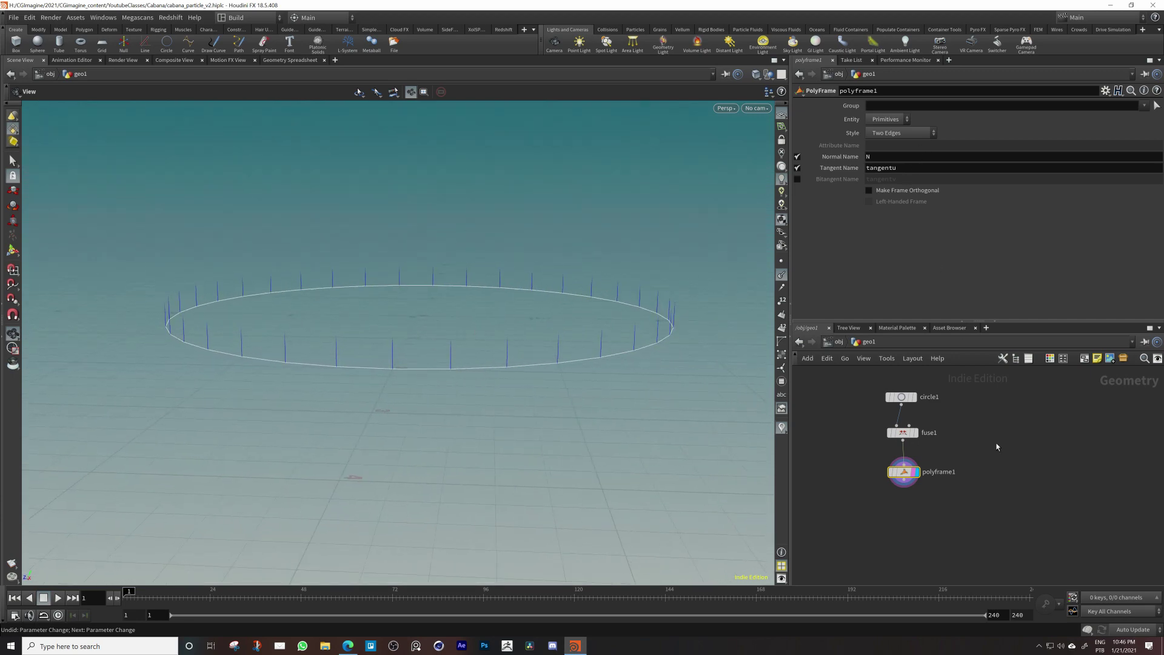
Append a displayed Add node to the PolyFrame and set it to delete the geometry but keep the points
{"action": "middle_click_drag", "start_coordinate": [913, 492], "coordinate": [911, 480]}
{"action": "left_click", "coordinate": [904, 480]}
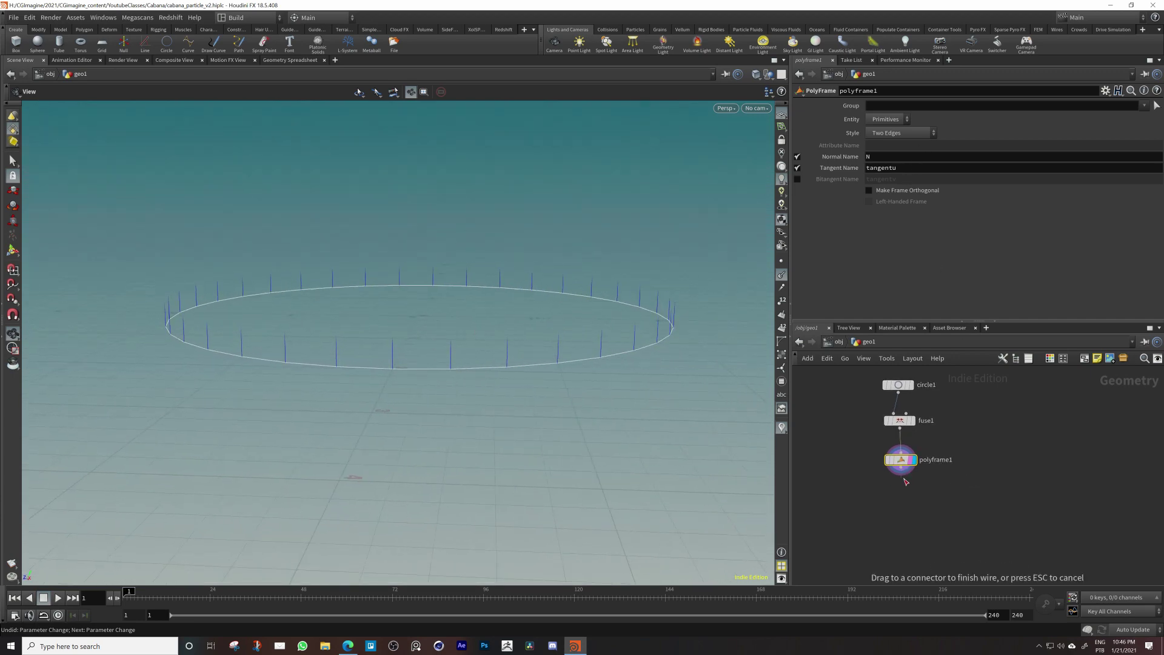
{"action": "left_click", "coordinate": [905, 482]}
{"action": "type", "text": "add"}
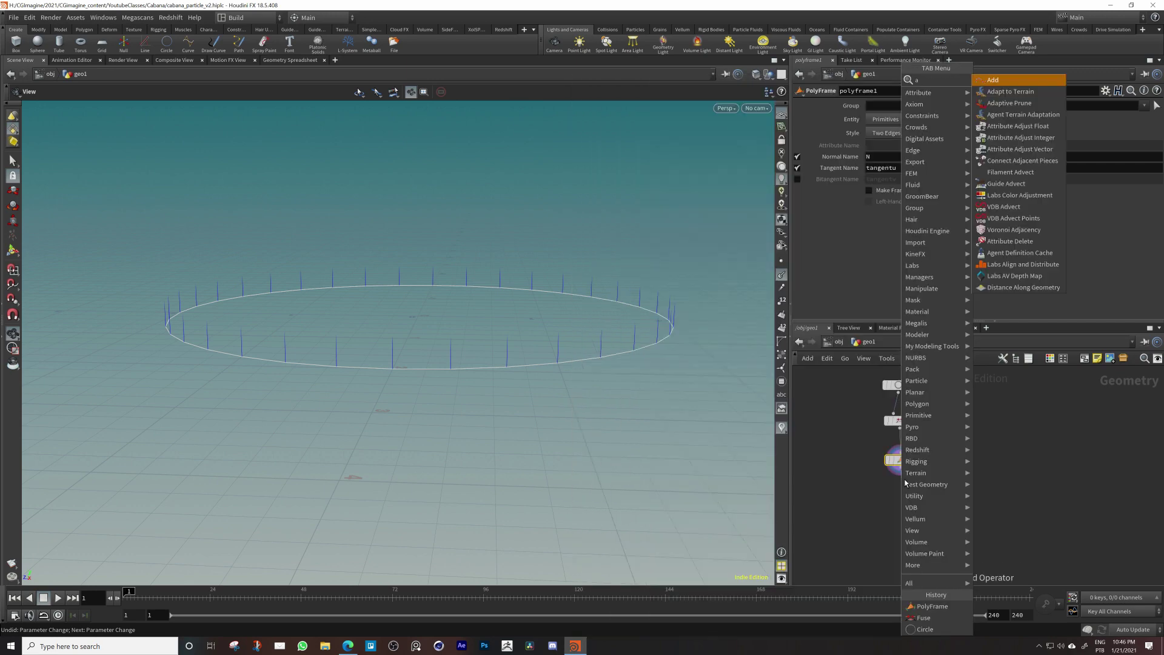
{"action": "key", "text": "Return"}
{"action": "left_click", "coordinate": [913, 491]}
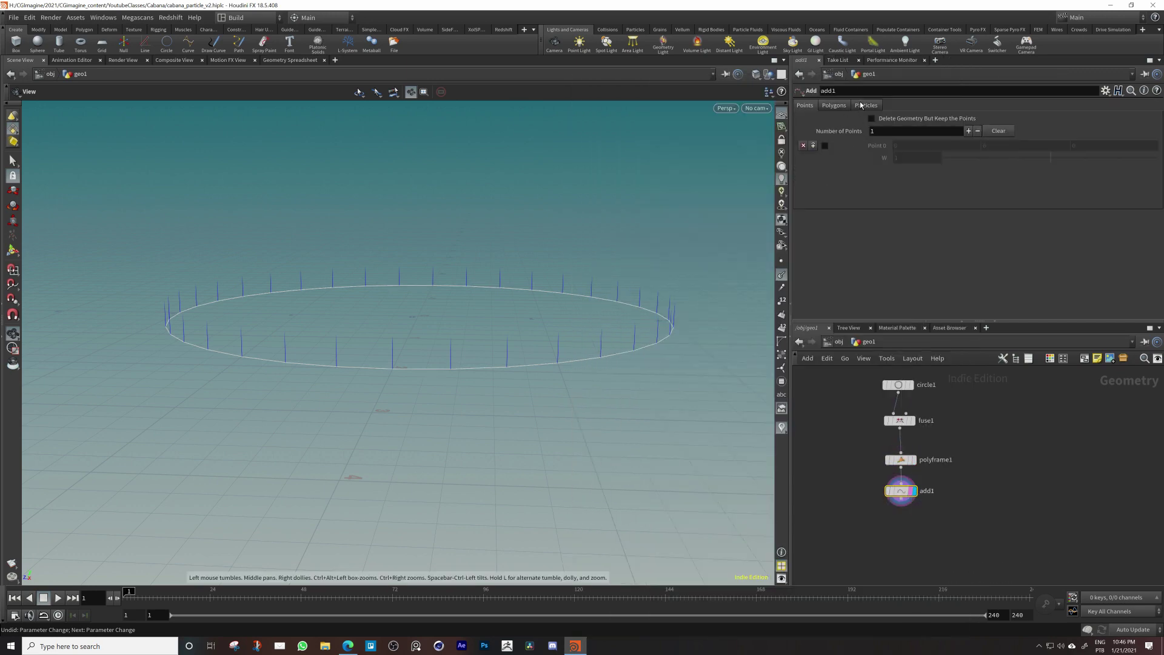
{"action": "left_click", "coordinate": [873, 119]}
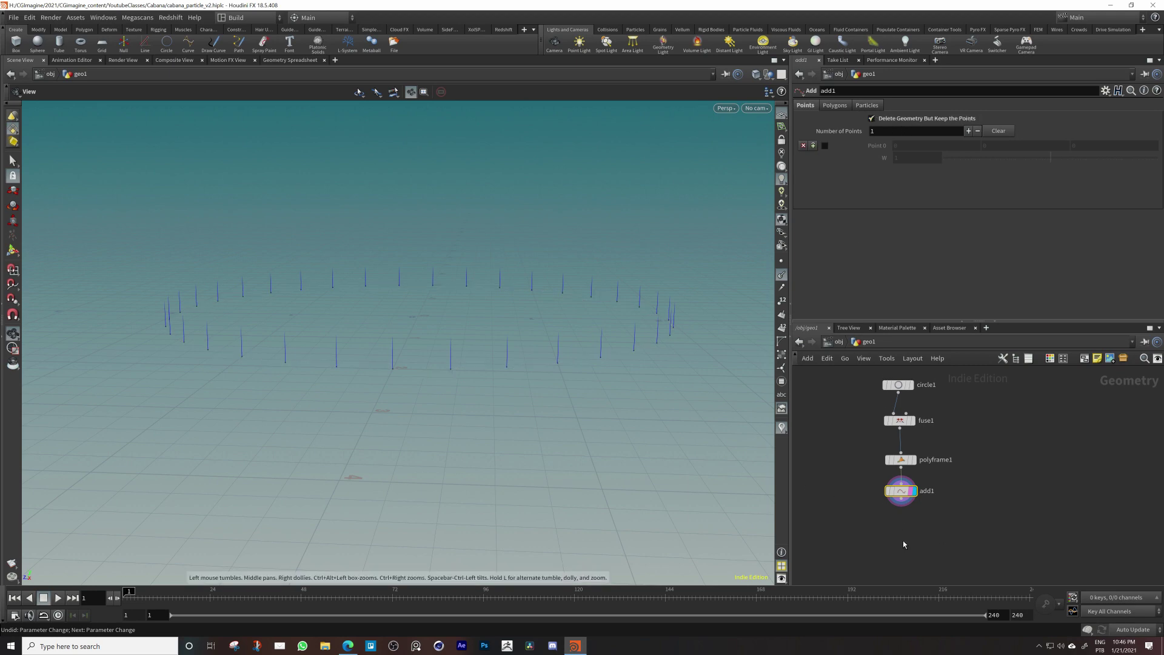
Add a Point VOP node connected to the Add node's output and make it the displayed and rendered node
{"action": "left_click", "coordinate": [901, 502]}
{"action": "key", "text": "Tab"}
{"action": "type", "text": "poin"}
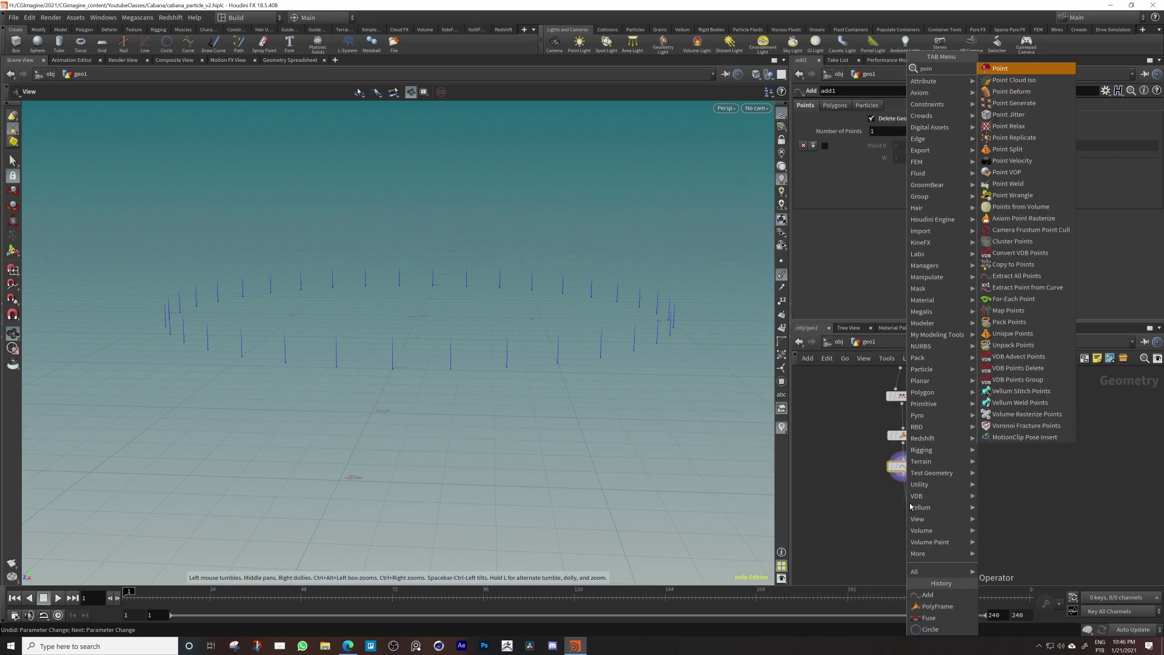
{"action": "key", "text": "Down"}
{"action": "key", "text": "Down"}
{"action": "key", "text": "Down"}
{"action": "key", "text": "Down"}
{"action": "key", "text": "Down"}
{"action": "key", "text": "Down"}
{"action": "key", "text": "Down"}
{"action": "key", "text": "Down"}
{"action": "key", "text": "Down"}
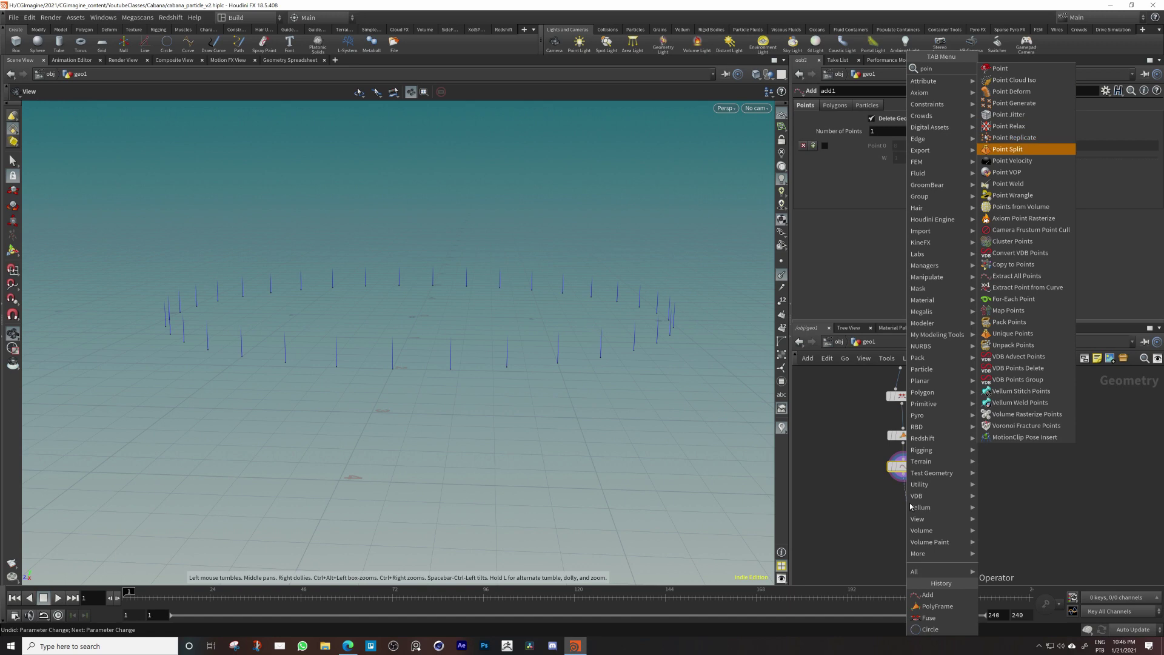
{"action": "key", "text": "Return"}
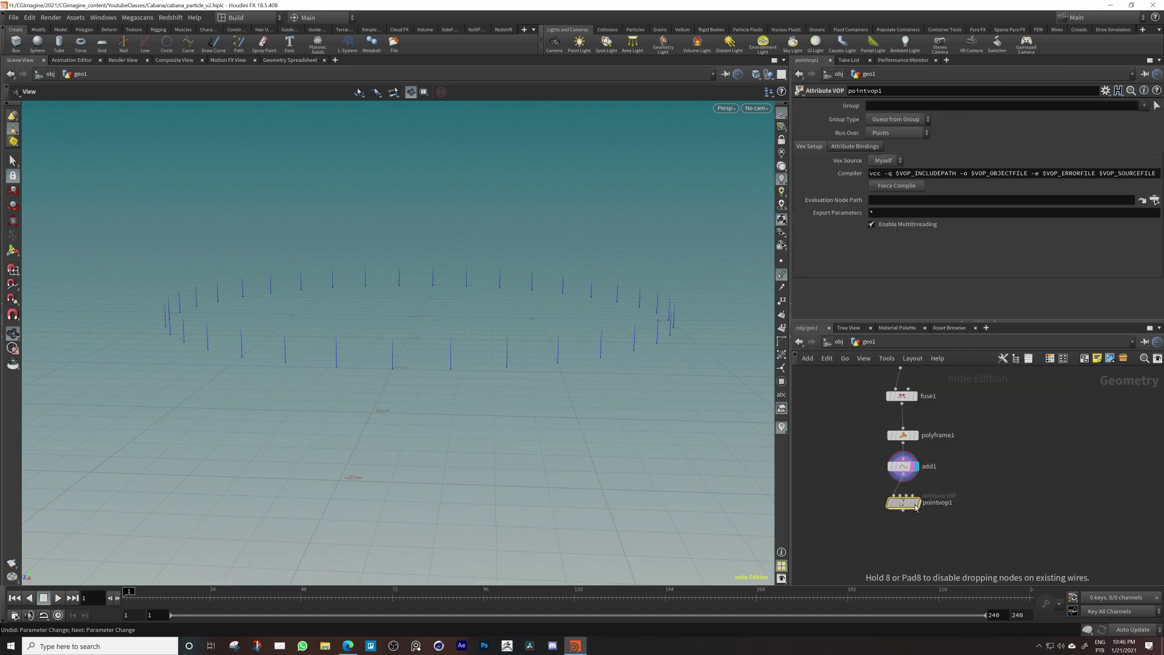
{"action": "left_click", "coordinate": [910, 511]}
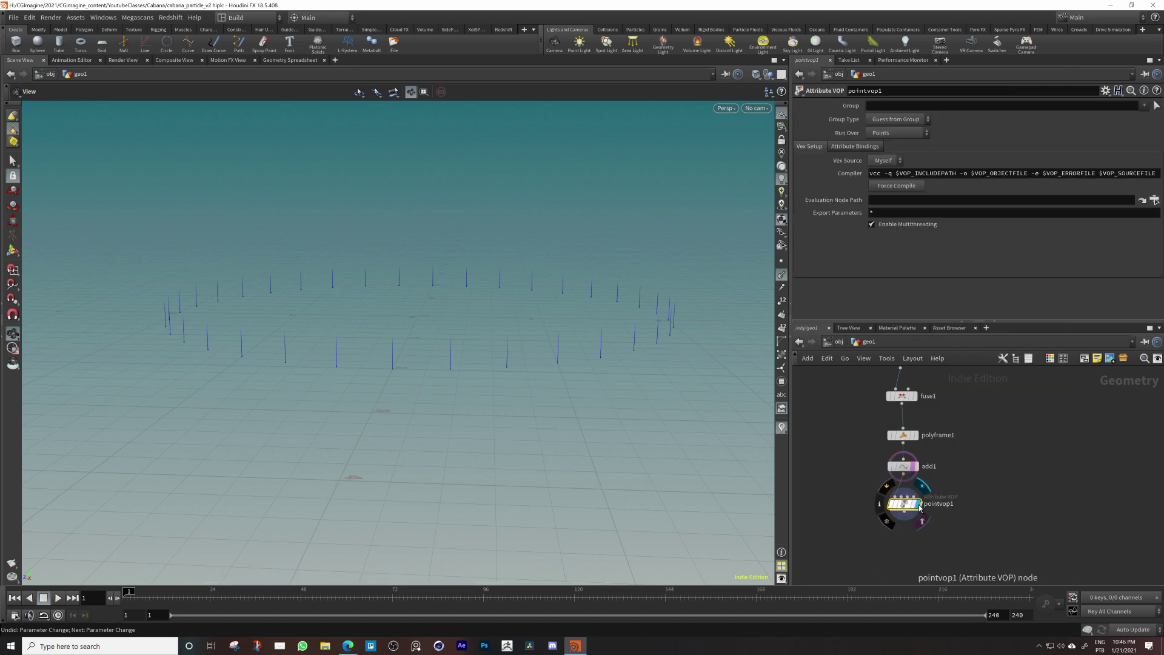
{"action": "left_click_drag", "start_coordinate": [908, 509], "coordinate": [910, 502]}
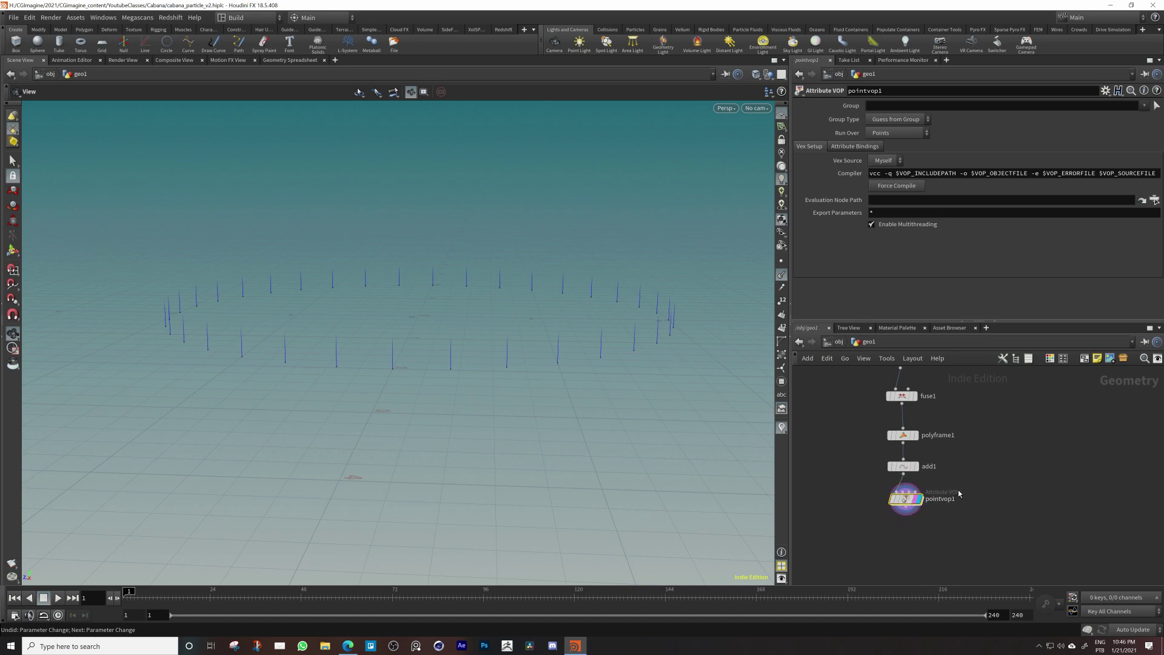
{"action": "middle_click_drag", "start_coordinate": [957, 492], "coordinate": [964, 486]}
Go inside the Point VOP network and spread the global parameters and output nodes apart
{"action": "mouse_move", "coordinate": [940, 503]}
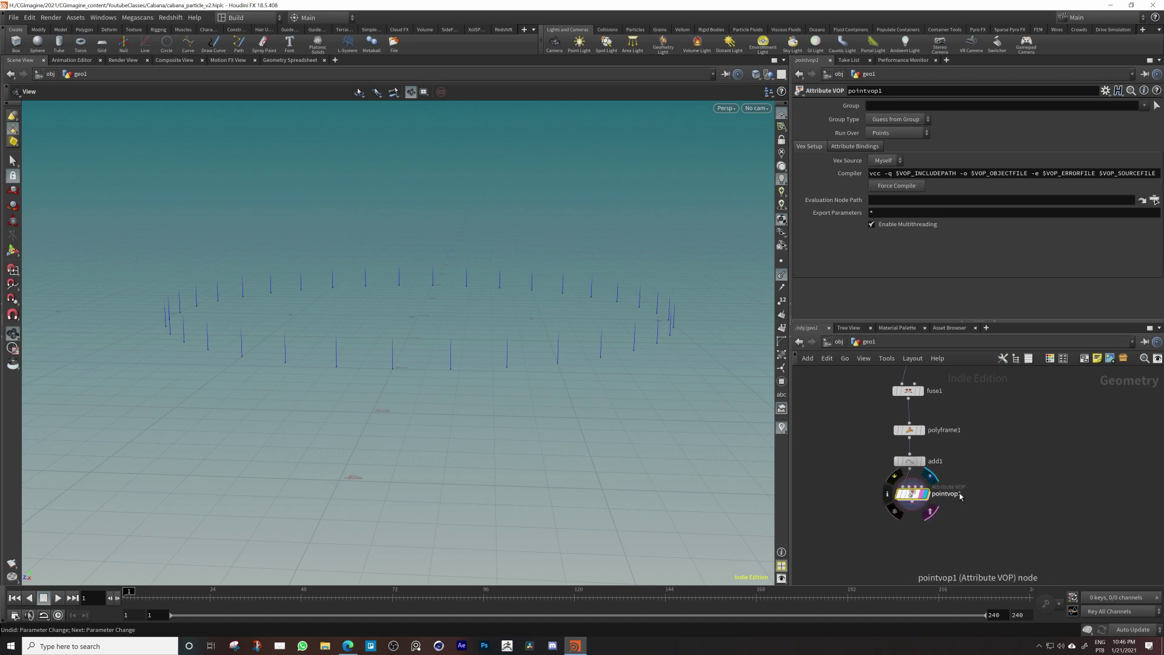
{"action": "double_click", "coordinate": [914, 497]}
{"action": "middle_click_drag", "start_coordinate": [987, 478], "coordinate": [969, 483]}
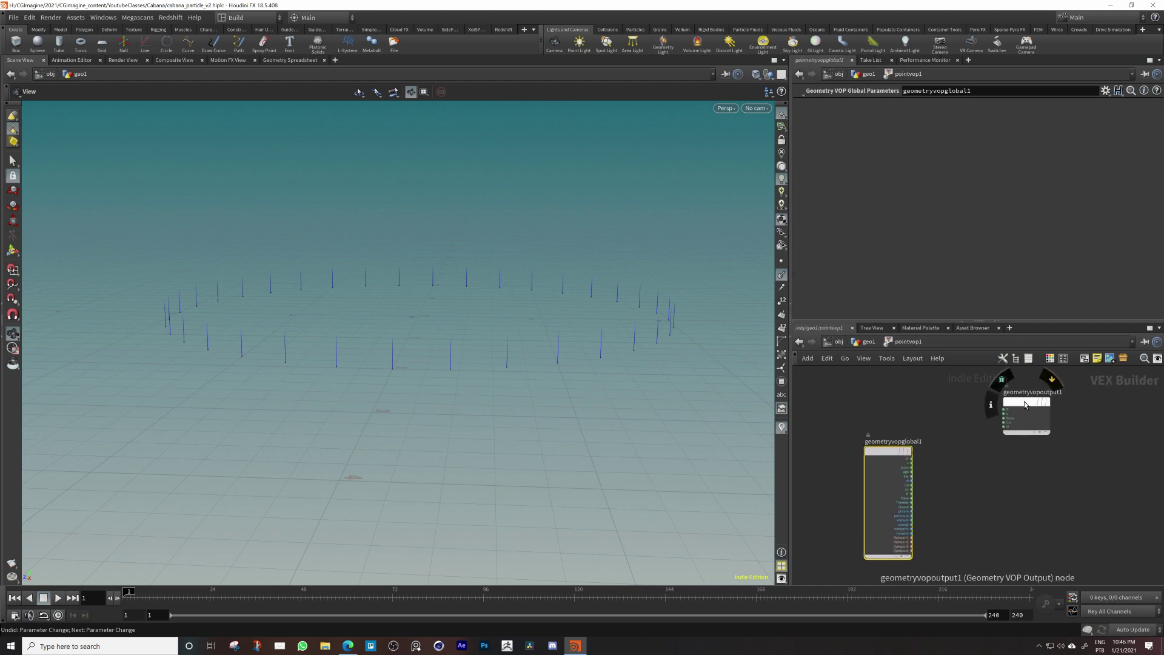
{"action": "left_click_drag", "start_coordinate": [1023, 406], "coordinate": [1057, 448]}
{"action": "left_click_drag", "start_coordinate": [888, 451], "coordinate": [847, 433]}
{"action": "middle_click_drag", "start_coordinate": [940, 459], "coordinate": [952, 451]}
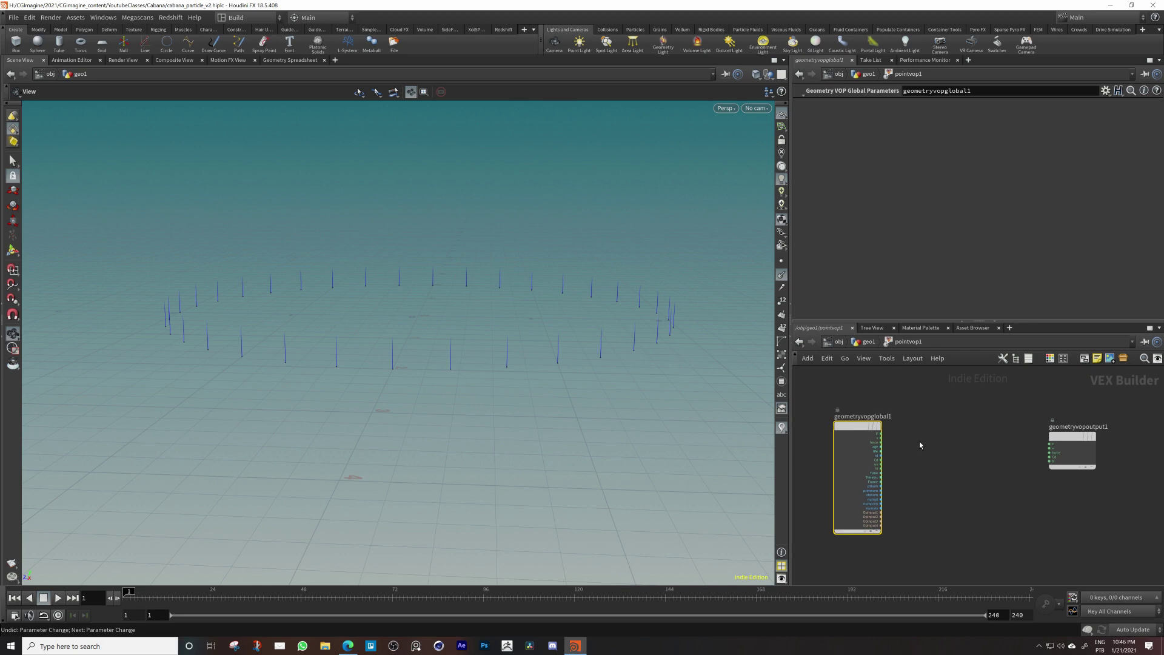
Check the available global parameters and place a Bind node beside the global parameters node
{"action": "scroll", "coordinate": [879, 478], "scroll_direction": "up", "scroll_amount": 4}
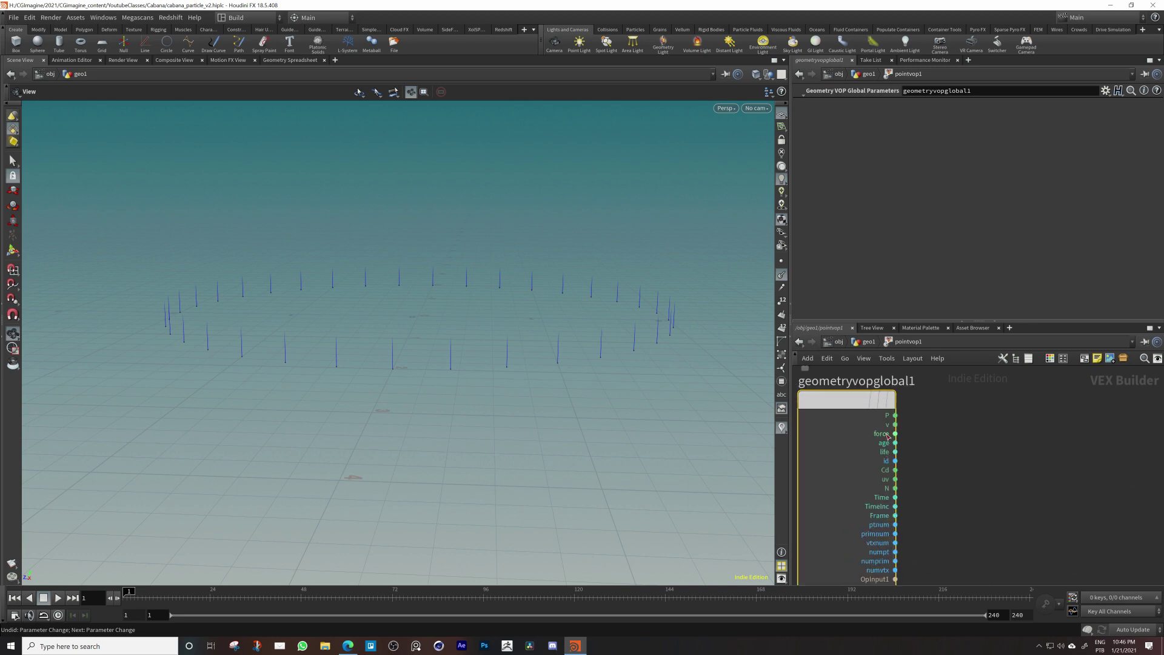
{"action": "middle_click_drag", "start_coordinate": [926, 526], "coordinate": [951, 516]}
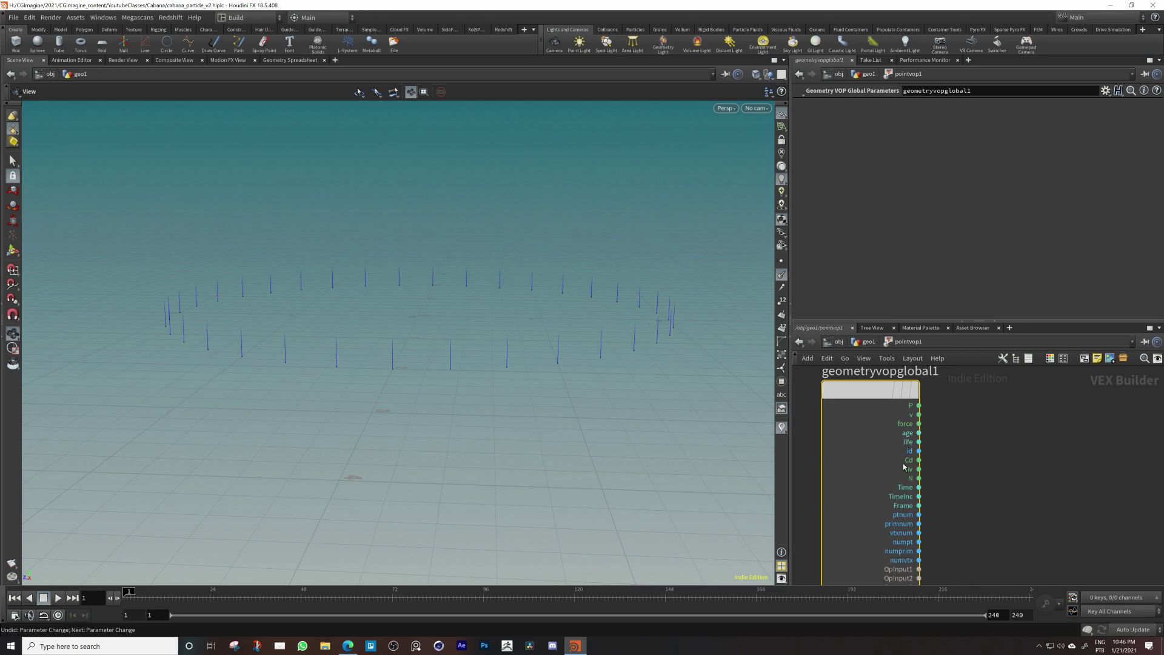
{"action": "middle_click_drag", "start_coordinate": [1007, 528], "coordinate": [999, 508]}
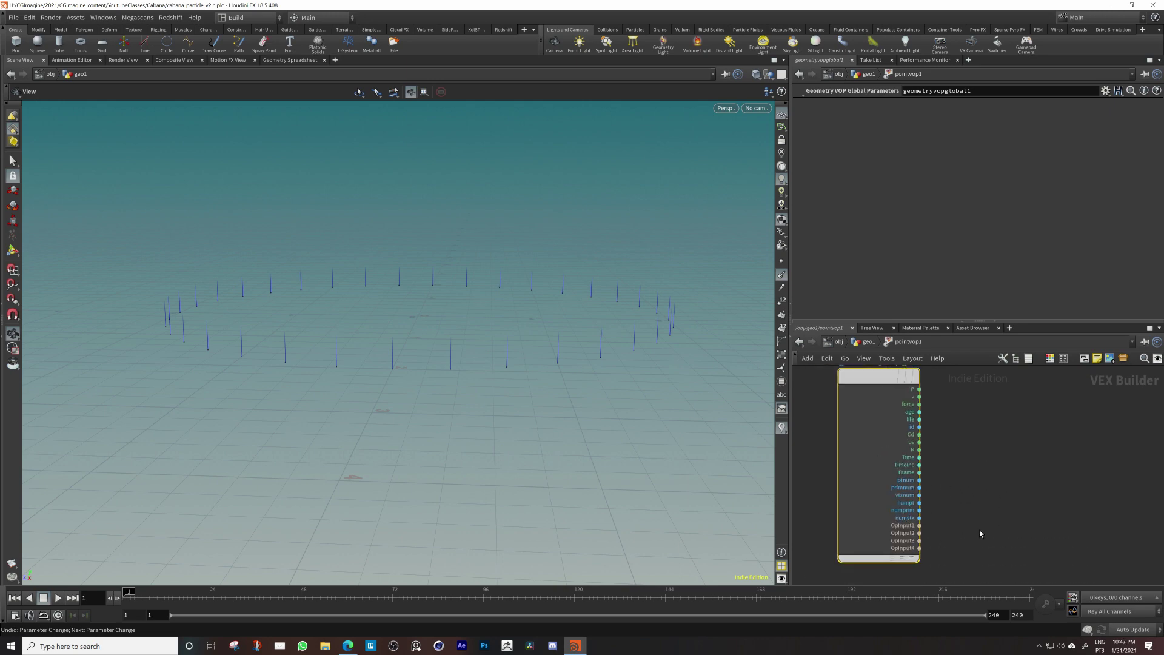
{"action": "scroll", "coordinate": [979, 530], "scroll_direction": "down", "scroll_amount": 5}
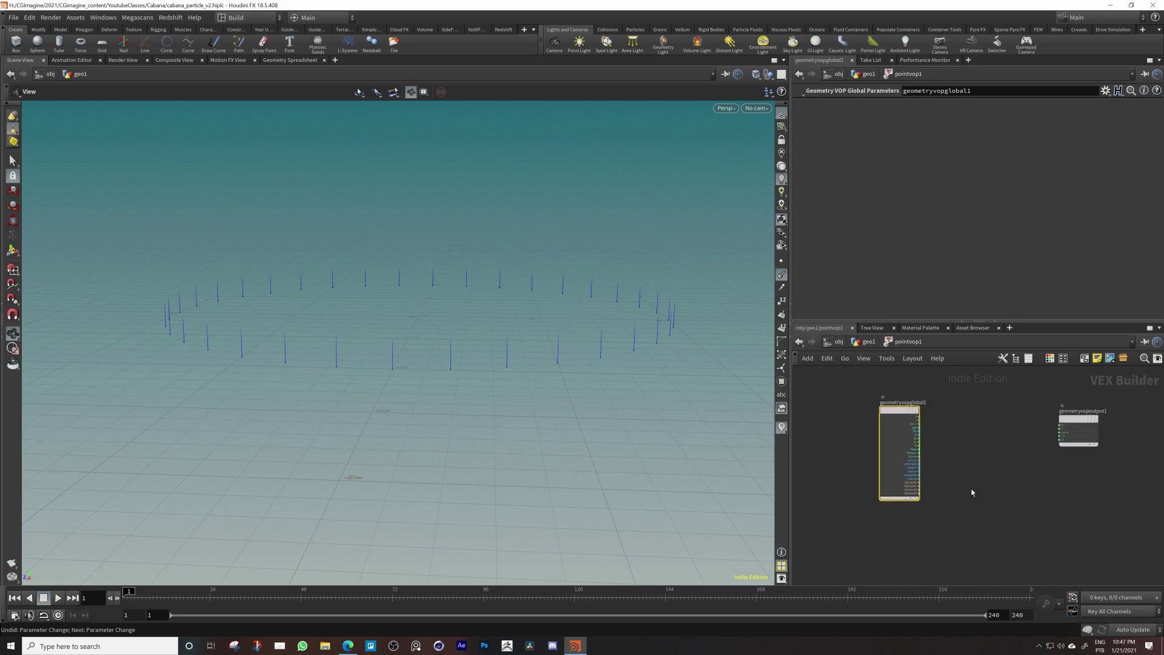
{"action": "left_click", "coordinate": [972, 492]}
{"action": "key", "text": "Tab"}
{"action": "type", "text": "bin"}
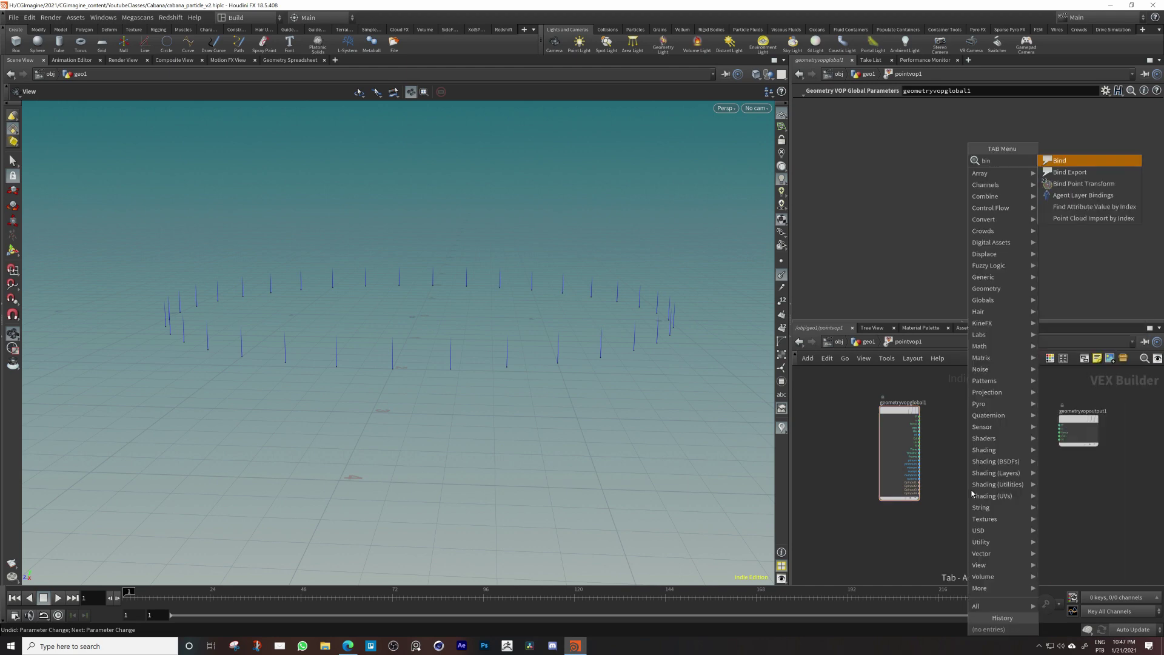
{"action": "key", "text": "Return"}
{"action": "left_click", "coordinate": [956, 494]}
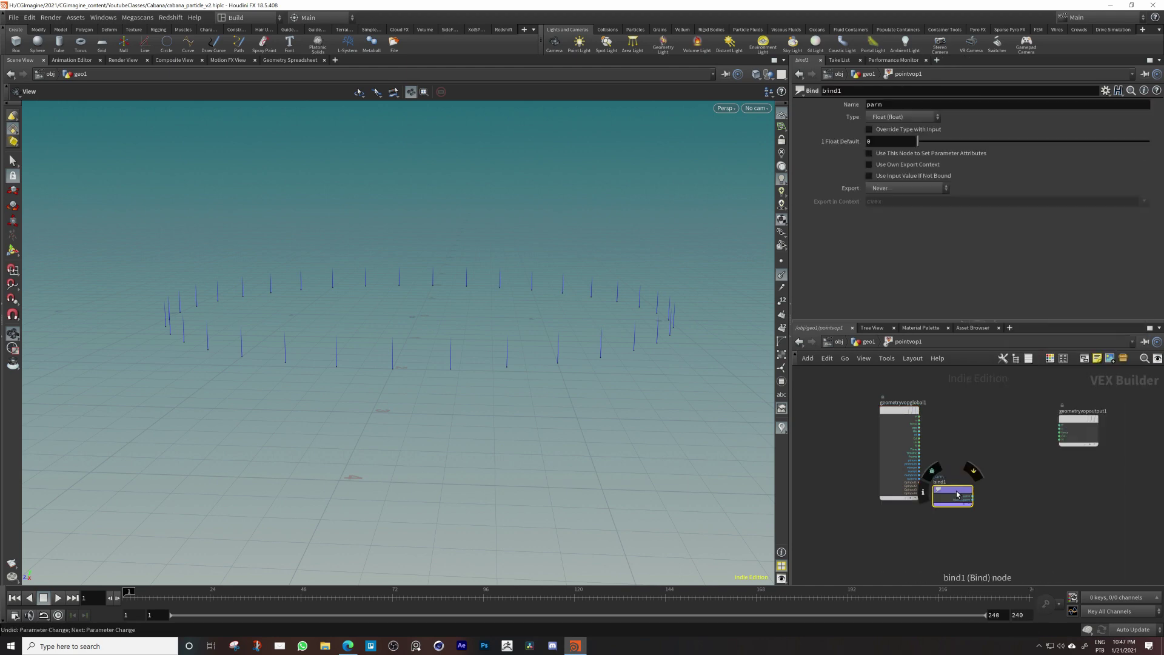
Set the Bind node's name to tangentu and its type to Vector (vector)
{"action": "double_click", "coordinate": [899, 104]}
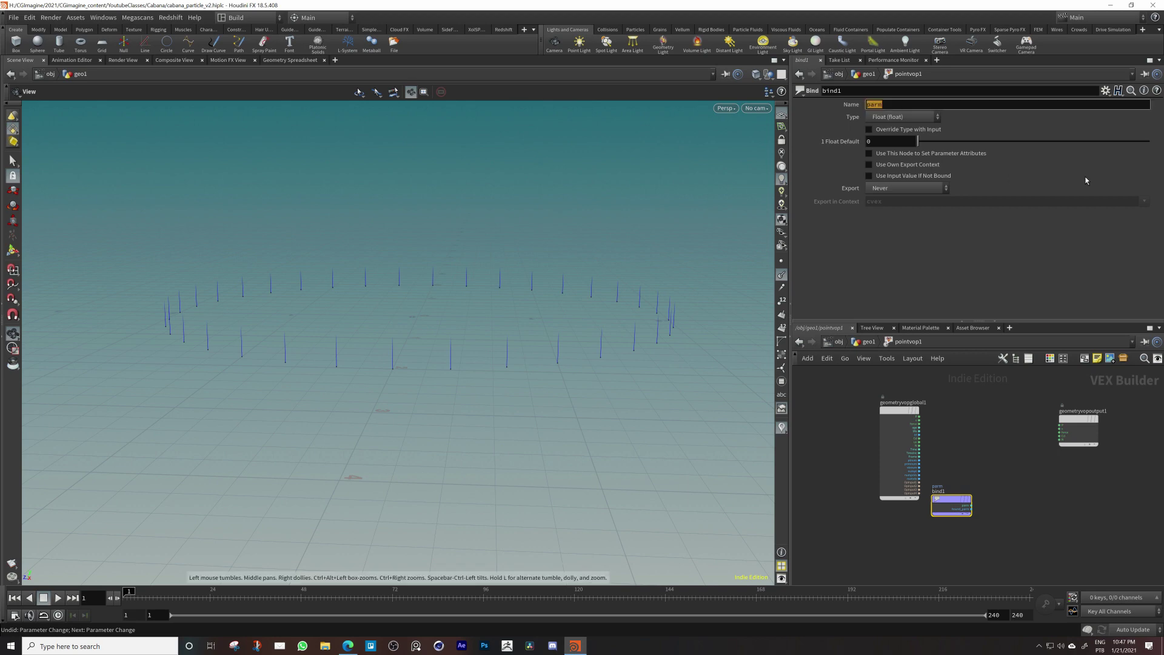
{"action": "type", "text": "tangentu"}
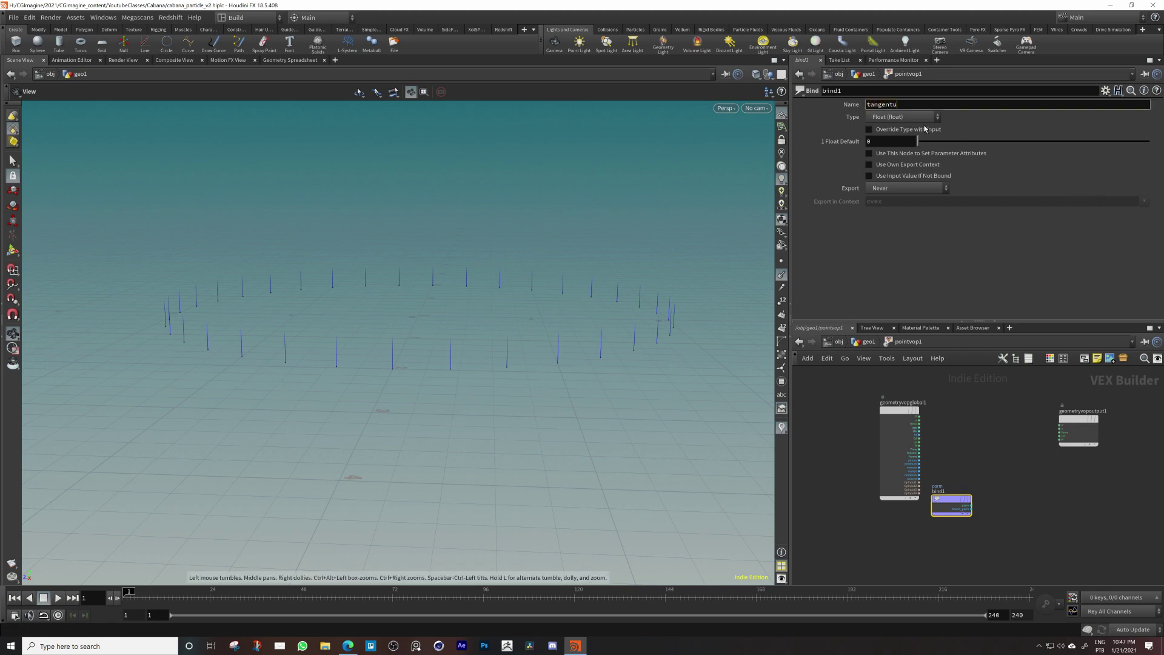
{"action": "left_click", "coordinate": [891, 116]}
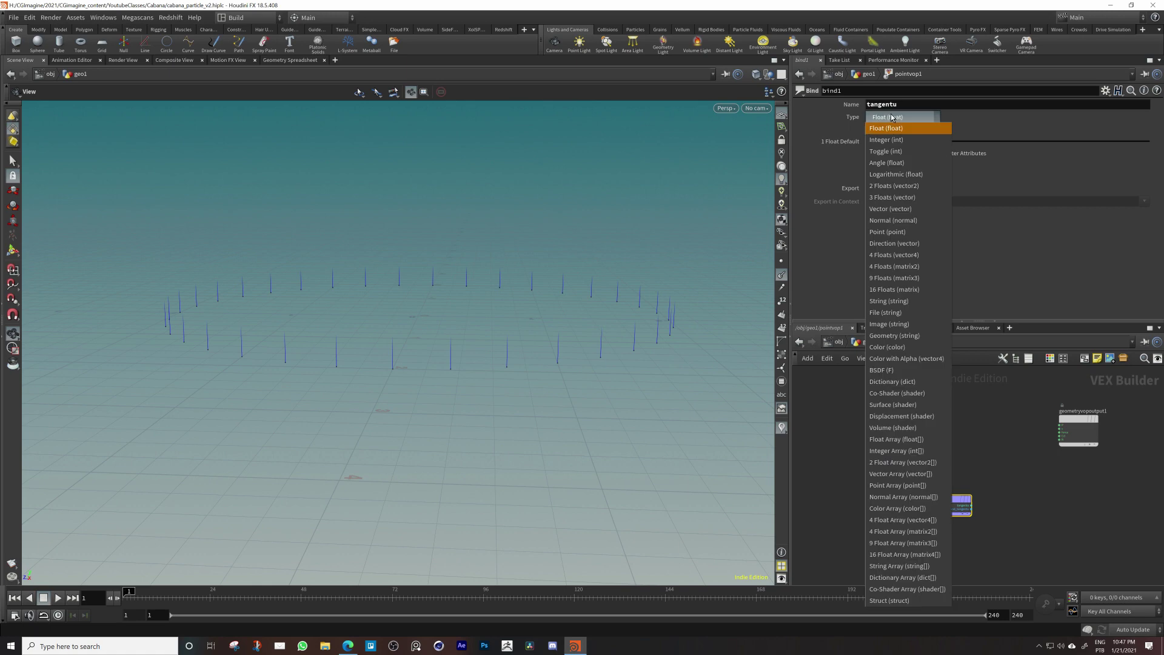
{"action": "left_click", "coordinate": [891, 209]}
Wire the Bind node's tangentu output into the N input of the geometry output node
{"action": "middle_click_drag", "start_coordinate": [980, 515], "coordinate": [969, 512]}
{"action": "scroll", "coordinate": [976, 507], "scroll_direction": "up", "scroll_amount": 3}
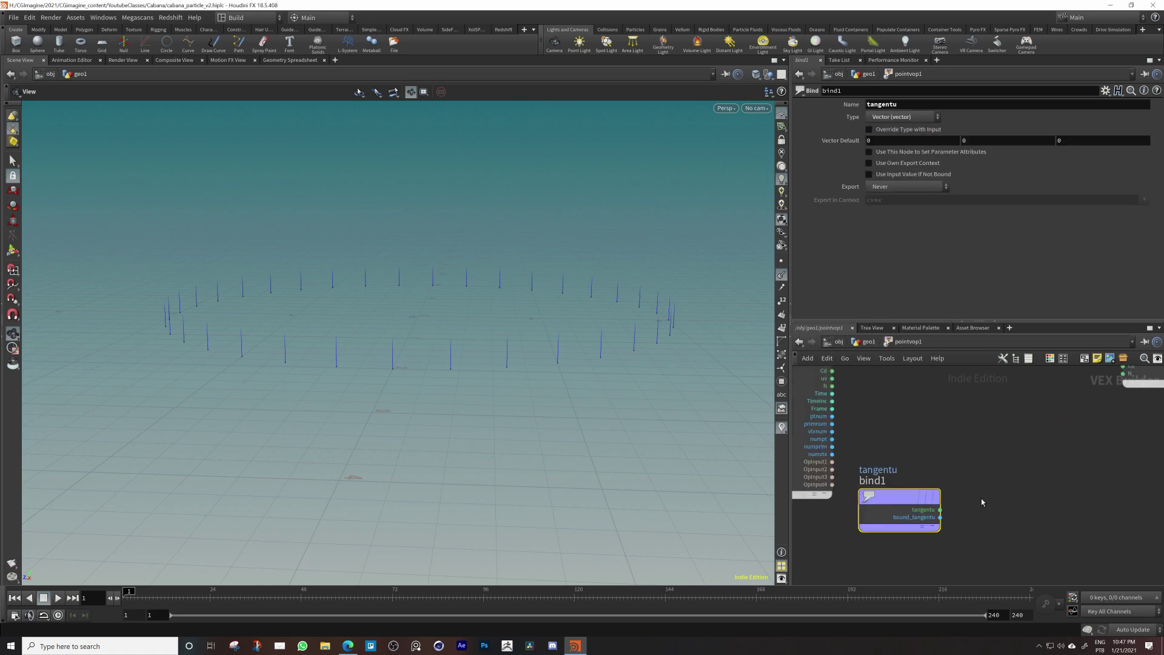
{"action": "mouse_move", "coordinate": [940, 510]}
{"action": "left_mouse_down"}
{"action": "mouse_move", "coordinate": [1128, 393]}
{"action": "mouse_move", "coordinate": [1121, 381]}
{"action": "left_mouse_up"}
{"action": "middle_click_drag", "start_coordinate": [1115, 440], "coordinate": [1076, 484]}
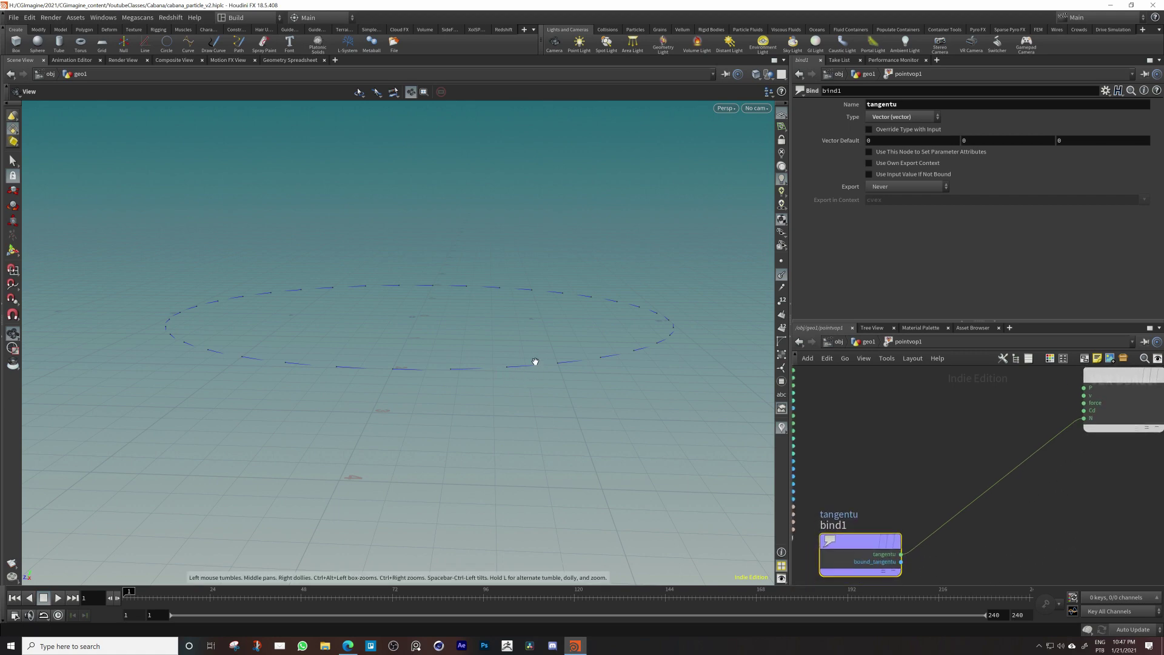
Examine the direction of the tangent-driven normals around the circle's points in the viewport
{"action": "mouse_move", "coordinate": [535, 361]}
{"action": "left_mouse_down"}
{"action": "mouse_move", "coordinate": [488, 397]}
{"action": "mouse_move", "coordinate": [468, 382]}
{"action": "mouse_move", "coordinate": [539, 364]}
{"action": "mouse_move", "coordinate": [508, 363]}
{"action": "mouse_move", "coordinate": [514, 355]}
{"action": "left_mouse_up"}
{"action": "scroll", "coordinate": [979, 501], "scroll_direction": "up", "scroll_amount": 1}
{"action": "middle_click_drag", "start_coordinate": [946, 432], "coordinate": [1009, 484]}
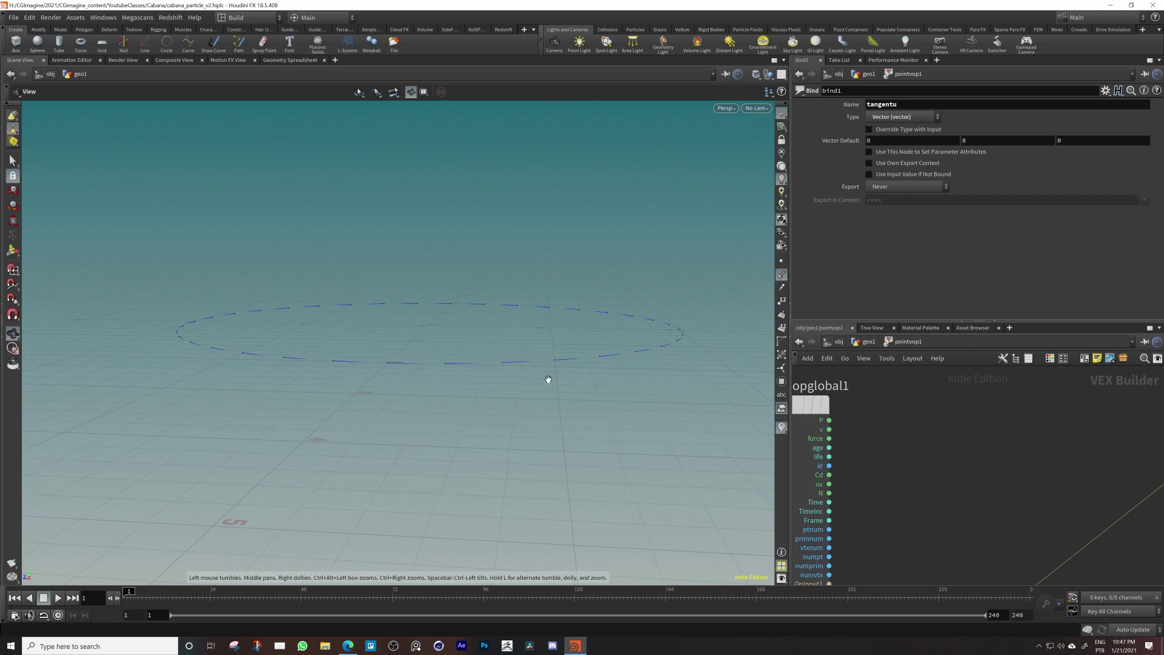
{"action": "left_click_drag", "start_coordinate": [548, 379], "coordinate": [612, 368]}
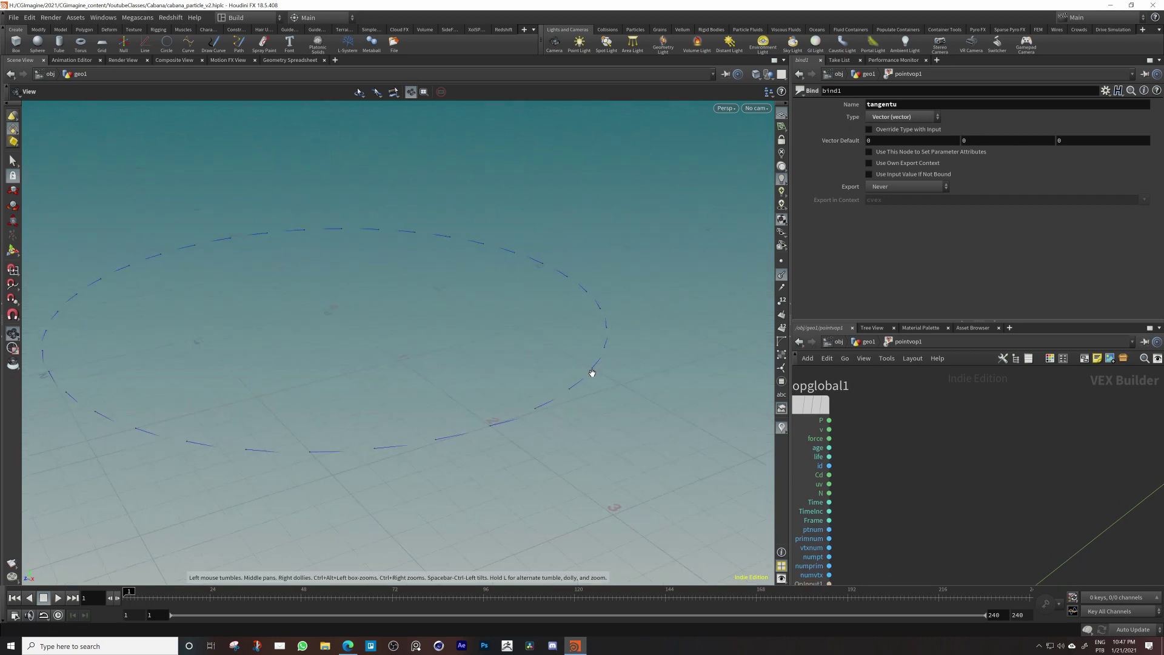
{"action": "left_click_drag", "start_coordinate": [595, 379], "coordinate": [622, 360]}
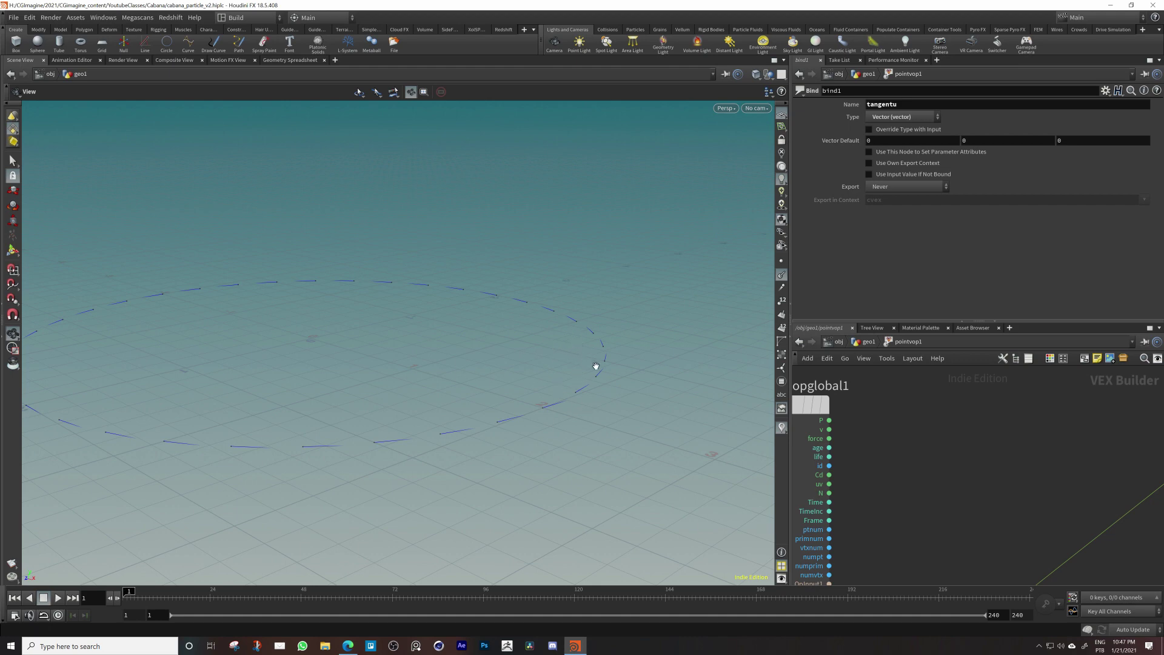
Add a Cross Product node between the global parameters and geometry output nodes
{"action": "middle_click_drag", "start_coordinate": [901, 461], "coordinate": [874, 463]}
{"action": "scroll", "coordinate": [894, 468], "scroll_direction": "down", "scroll_amount": 1}
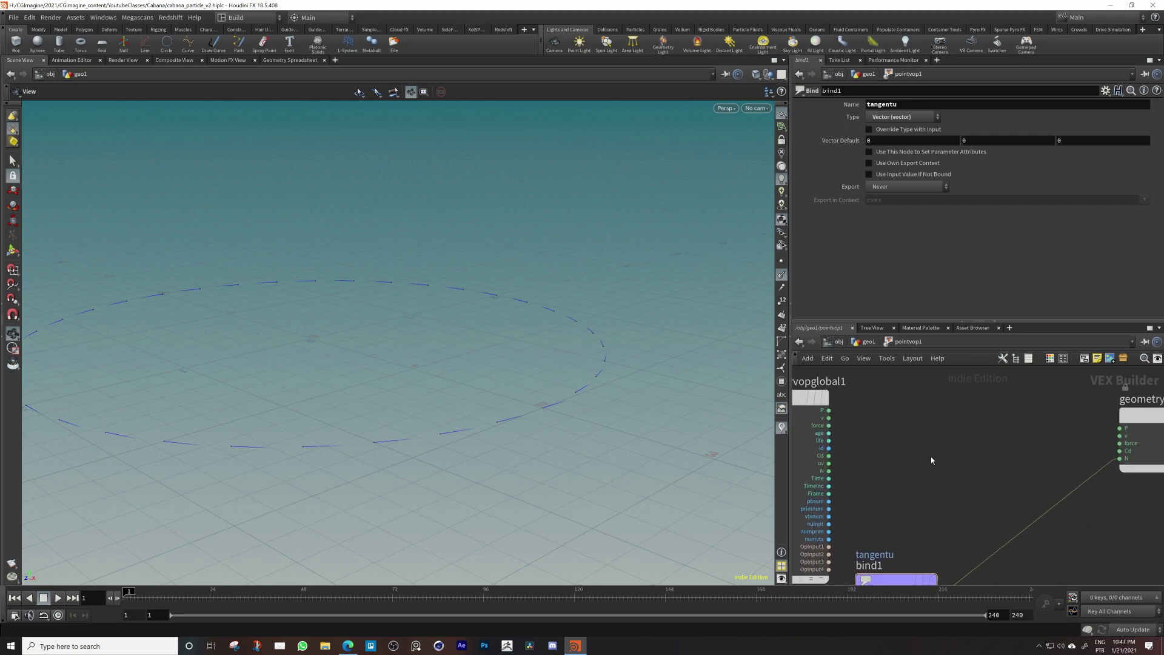
{"action": "key", "text": "Tab"}
{"action": "type", "text": "cross"}
{"action": "key", "text": "Return"}
{"action": "left_click", "coordinate": [932, 457]}
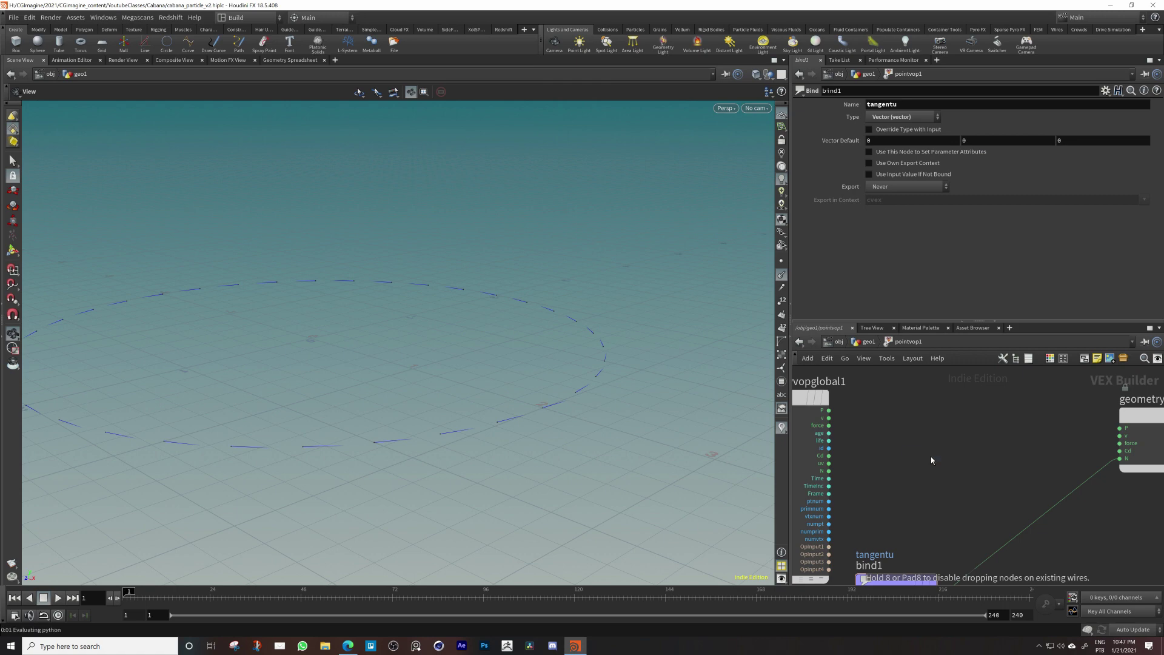
Wire the global N output into the Cross Product's vec1 and the Bind node's tangentu output into vec2
{"action": "left_click_drag", "start_coordinate": [829, 471], "coordinate": [888, 468]}
{"action": "middle_click_drag", "start_coordinate": [944, 563], "coordinate": [936, 529]}
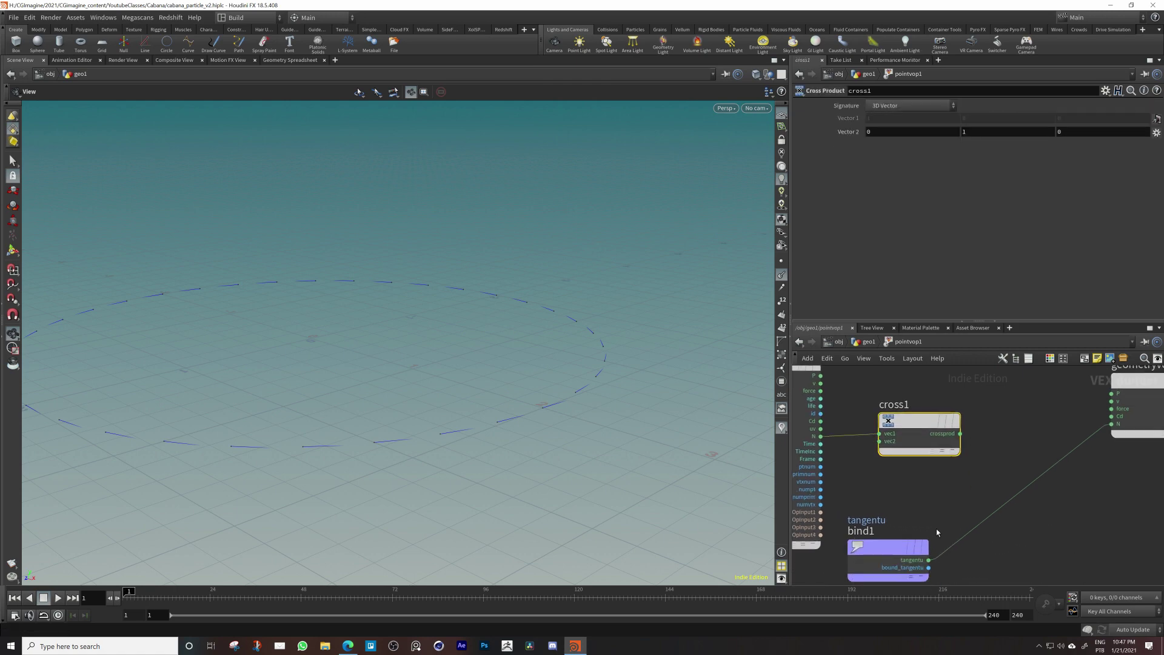
{"action": "left_click_drag", "start_coordinate": [928, 560], "coordinate": [879, 441]}
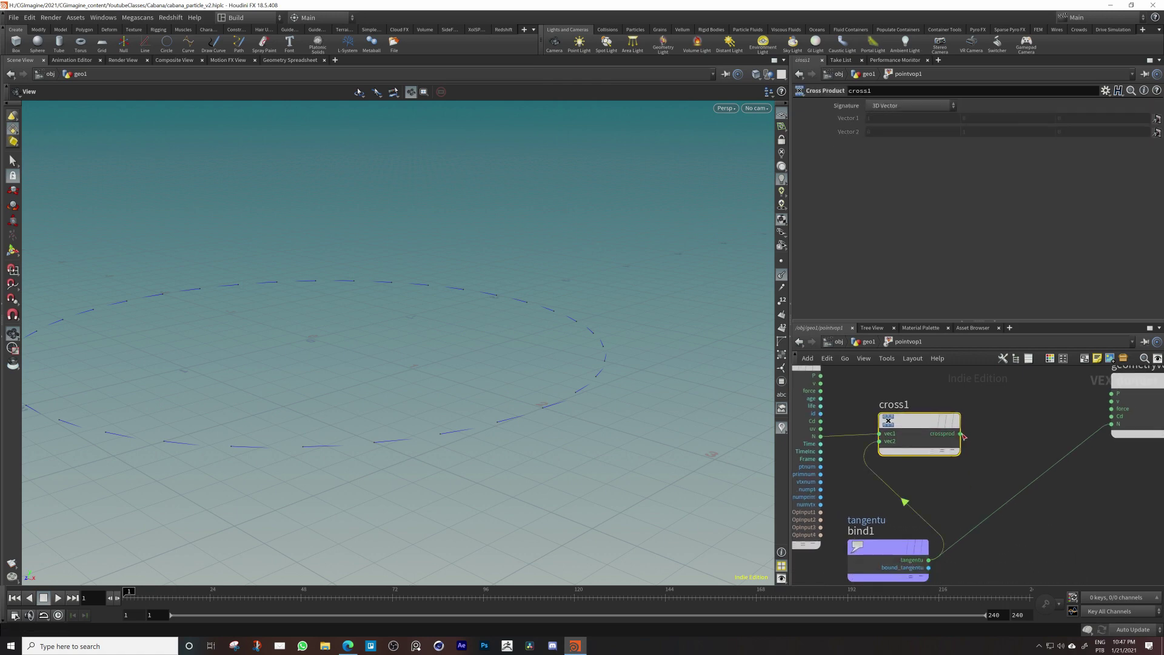
Wire the crossprod output into the geometry output's N input and check the direction of the circle's normals
{"action": "left_click_drag", "start_coordinate": [961, 434], "coordinate": [1117, 425]}
{"action": "left_click_drag", "start_coordinate": [928, 422], "coordinate": [974, 423]}
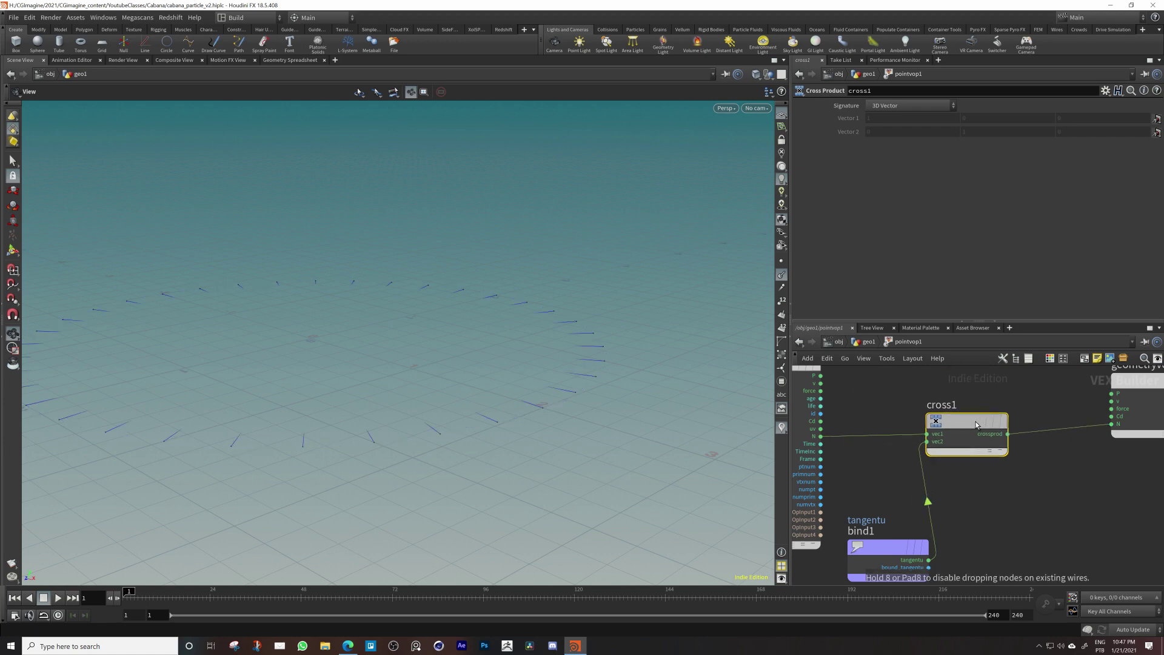
{"action": "left_click_drag", "start_coordinate": [482, 370], "coordinate": [417, 348]}
{"action": "left_click_drag", "start_coordinate": [623, 380], "coordinate": [600, 365]}
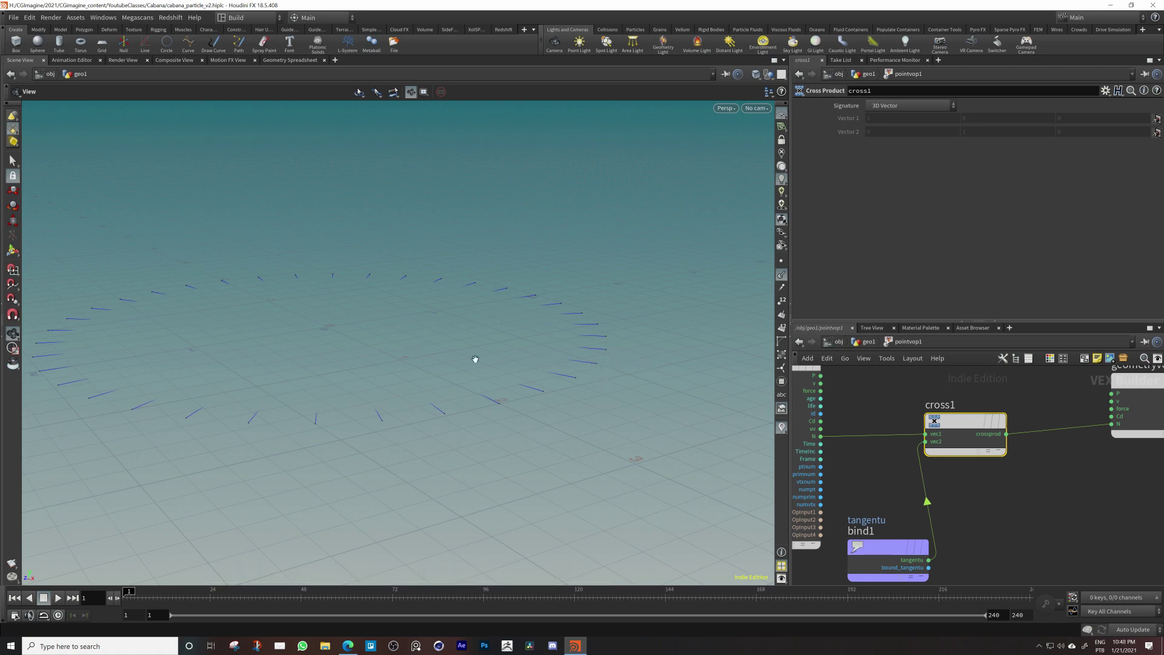
Insert a Negate node into the wire between the Bind node's tangentu output and the Cross Product's vec2 input
{"action": "middle_click_drag", "start_coordinate": [1002, 510], "coordinate": [989, 497]}
{"action": "left_click_drag", "start_coordinate": [949, 416], "coordinate": [1002, 410]}
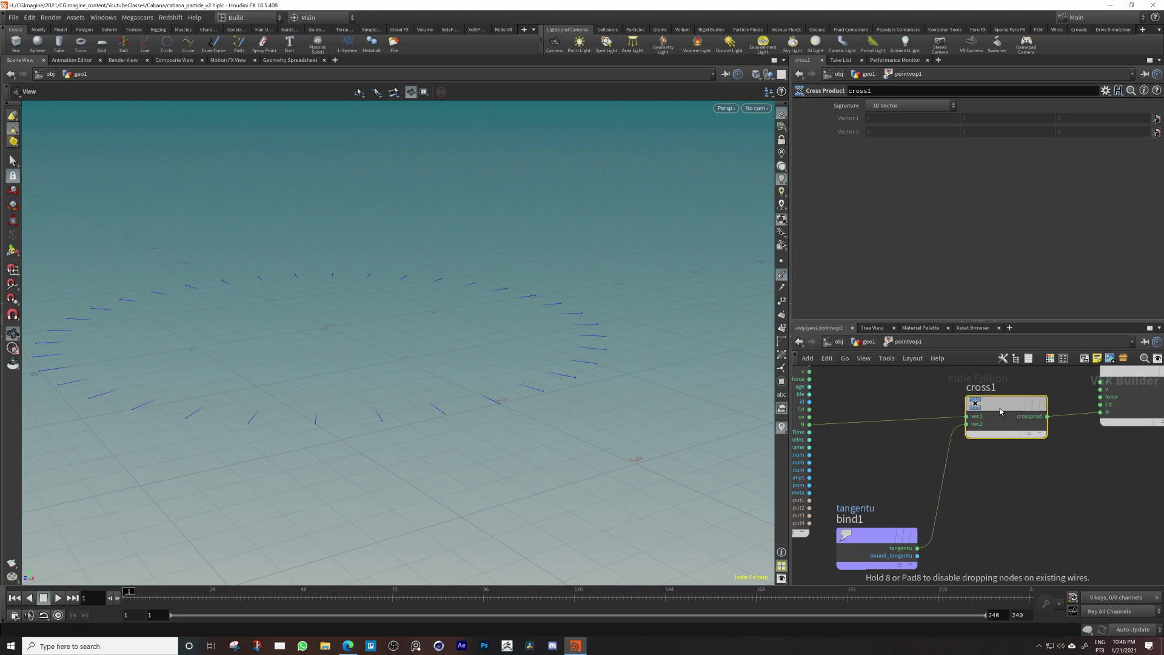
{"action": "middle_click_drag", "start_coordinate": [1008, 479], "coordinate": [1007, 455]}
{"action": "left_click", "coordinate": [987, 478]}
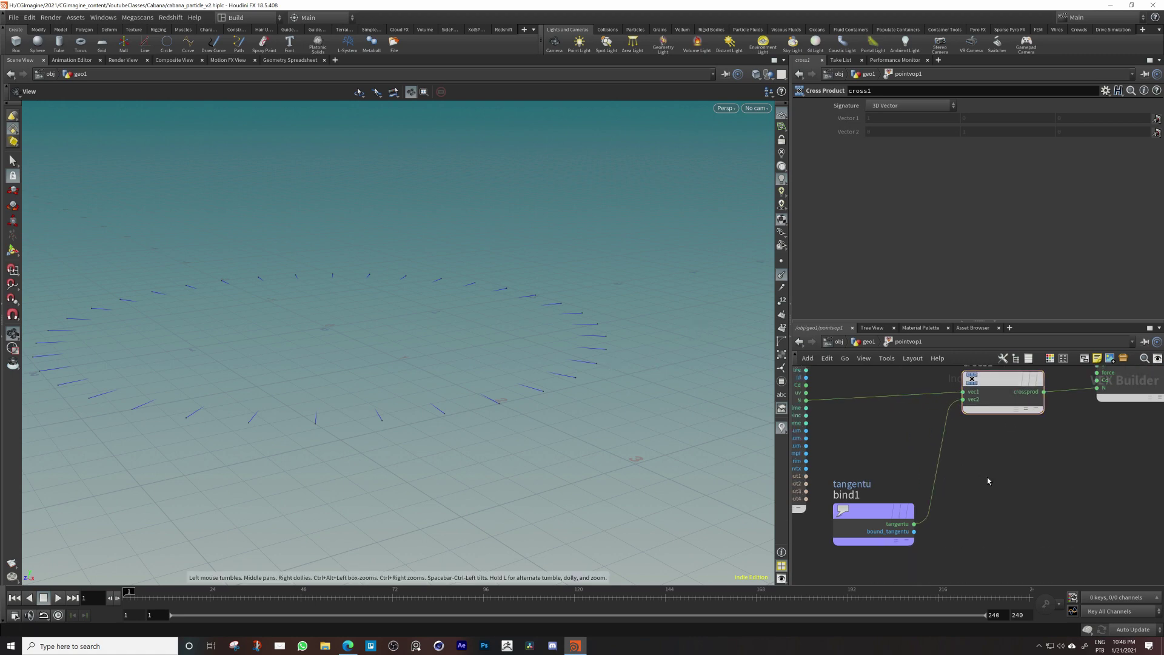
{"action": "key", "text": "Tab"}
{"action": "type", "text": "neg"}
{"action": "key", "text": "Return"}
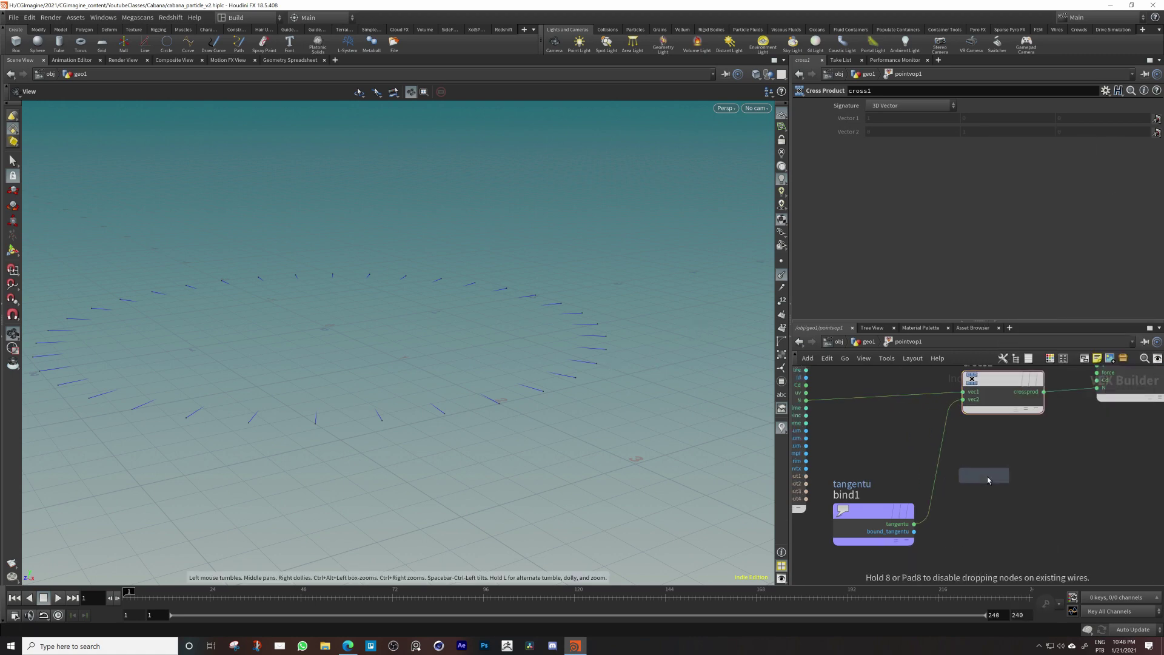
{"action": "left_click", "coordinate": [982, 482]}
{"action": "left_click_drag", "start_coordinate": [980, 482], "coordinate": [945, 459]}
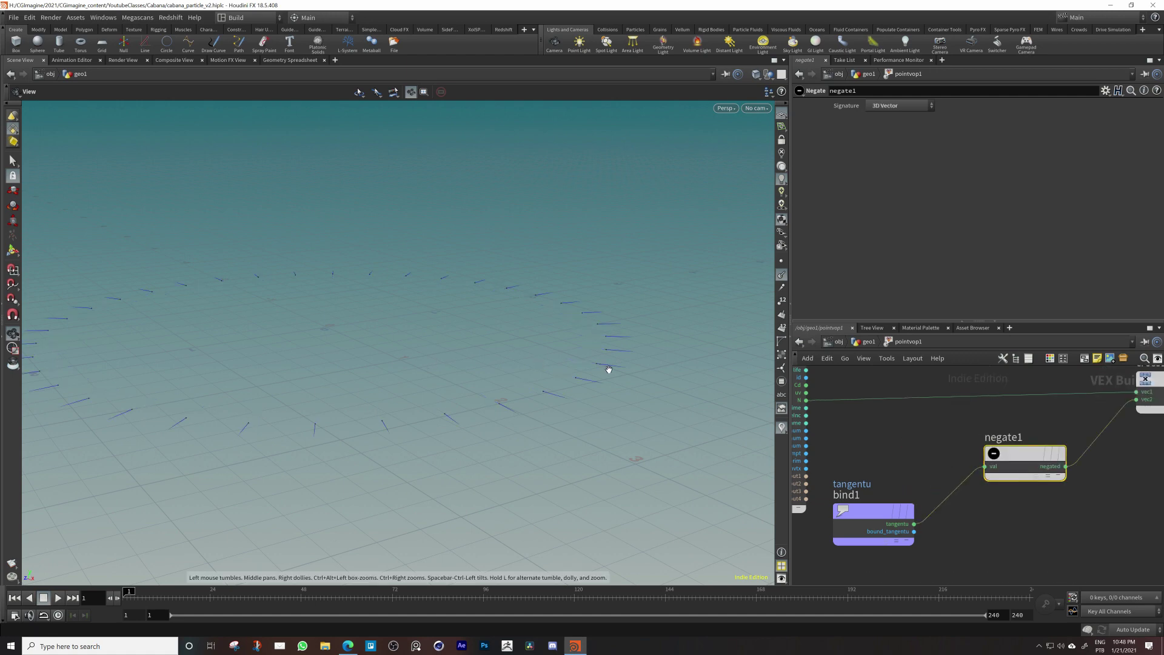
{"action": "left_click_drag", "start_coordinate": [609, 369], "coordinate": [672, 357]}
Add a Mix node near the geometry output node
{"action": "scroll", "coordinate": [970, 491], "scroll_direction": "down", "scroll_amount": 5}
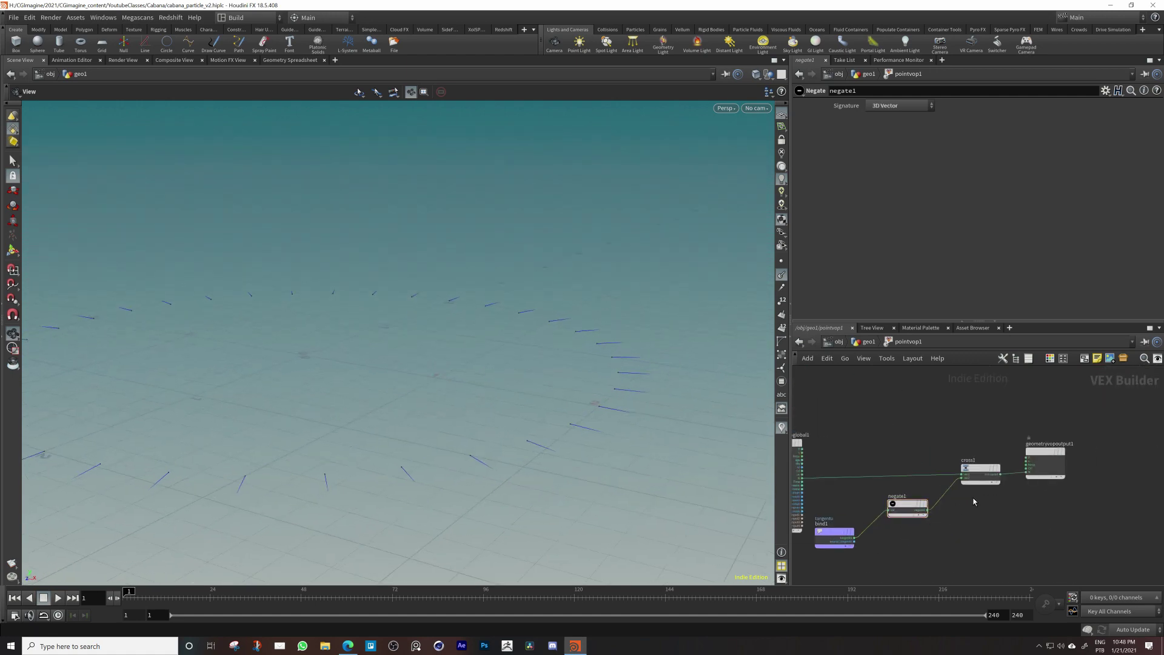
{"action": "key", "text": "Tab"}
{"action": "type", "text": "mix"}
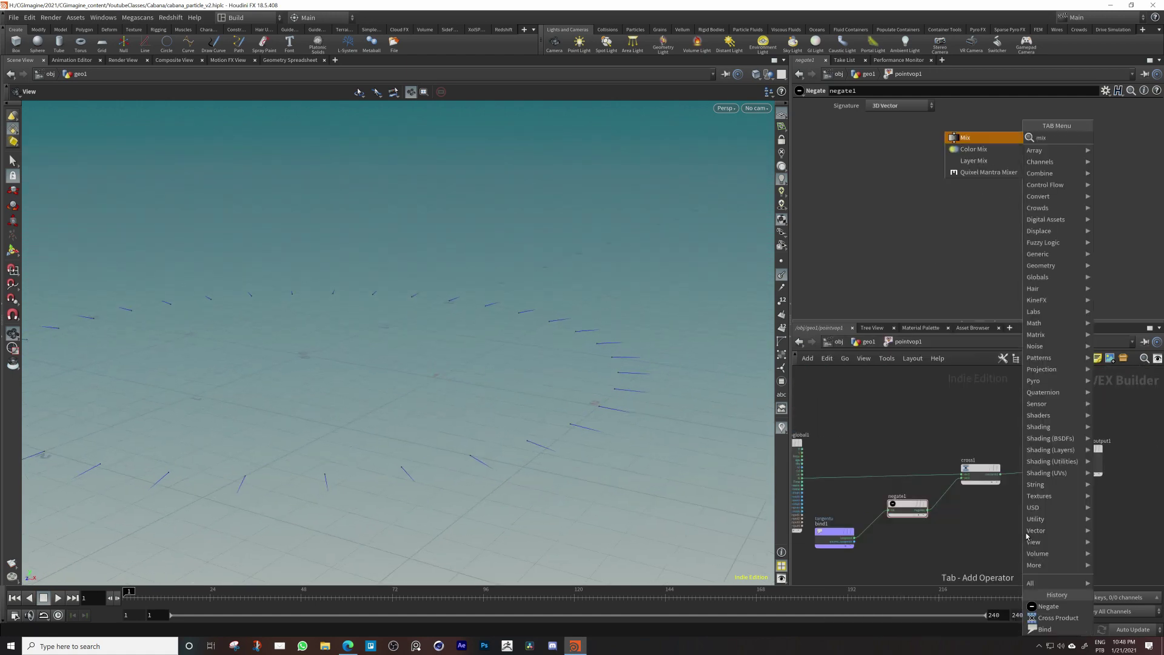
{"action": "key", "text": "Return"}
{"action": "left_click_drag", "start_coordinate": [1022, 462], "coordinate": [1036, 434]}
Wire the global N output into the Mix node's input1 and the Cross Product output into its input2
{"action": "left_click_drag", "start_coordinate": [1001, 473], "coordinate": [1012, 439]}
{"action": "scroll", "coordinate": [807, 475], "scroll_direction": "up", "scroll_amount": 2}
{"action": "left_click_drag", "start_coordinate": [797, 480], "coordinate": [1111, 420]}
Wire the Mix node's output into the geometry output's N input and check the blended normals in the viewport
{"action": "middle_click_drag", "start_coordinate": [1111, 419], "coordinate": [1041, 494]}
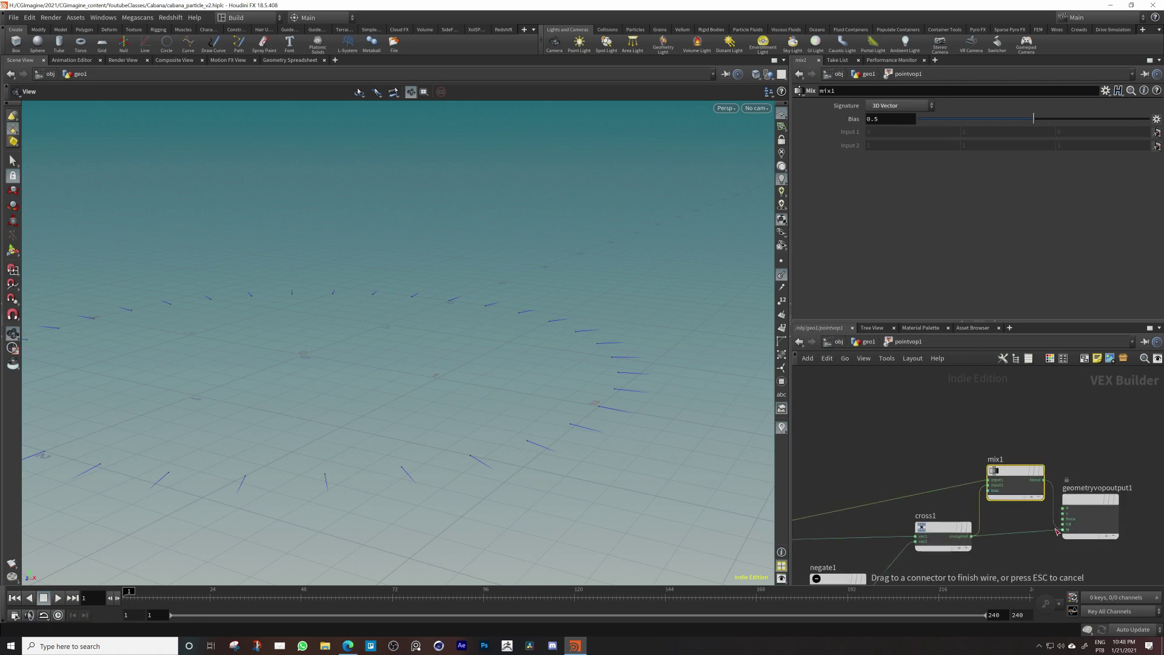
{"action": "left_click_drag", "start_coordinate": [1021, 475], "coordinate": [942, 551]}
{"action": "middle_click_drag", "start_coordinate": [861, 496], "coordinate": [910, 428]}
{"action": "left_click_drag", "start_coordinate": [577, 421], "coordinate": [646, 369]}
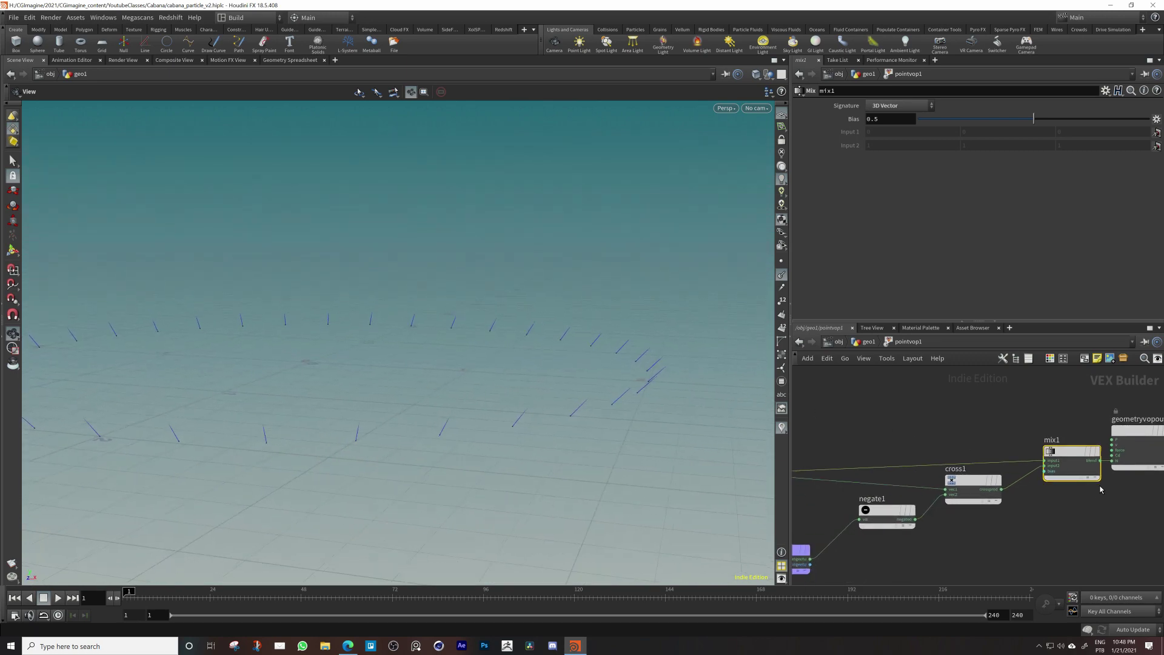
Wire the Mix node's output into the v input of the geometry output node
{"action": "middle_click_drag", "start_coordinate": [1101, 487], "coordinate": [1028, 490]}
{"action": "left_click_drag", "start_coordinate": [1076, 434], "coordinate": [1125, 434]}
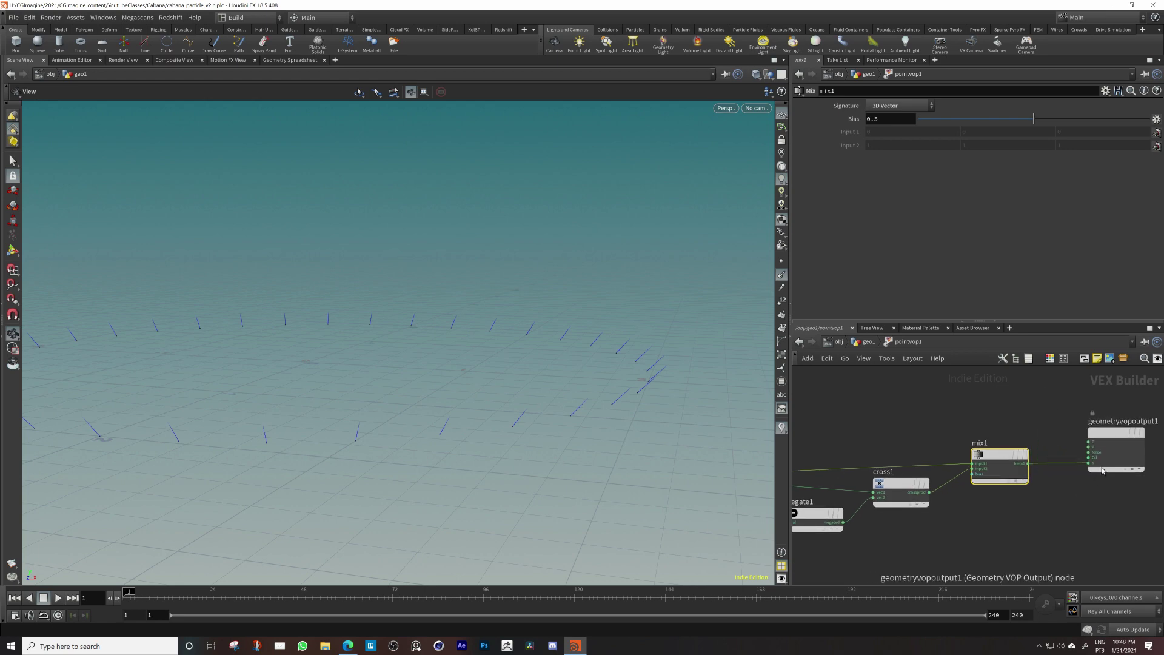
{"action": "left_click", "coordinate": [1027, 464]}
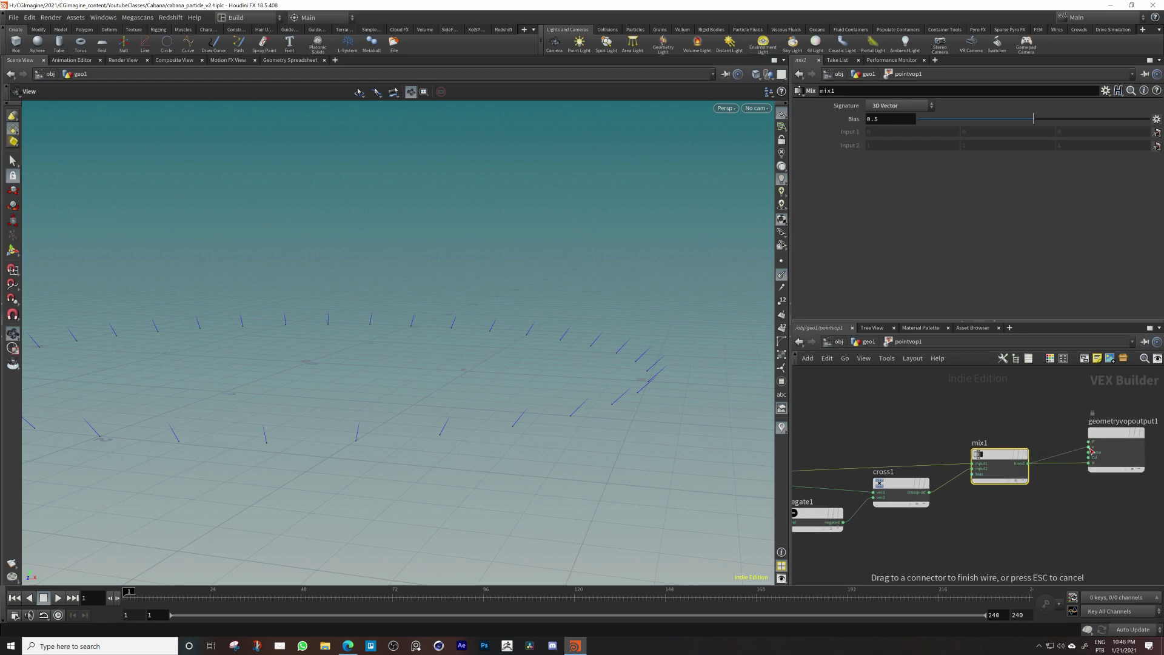
{"action": "left_click", "coordinate": [1090, 451]}
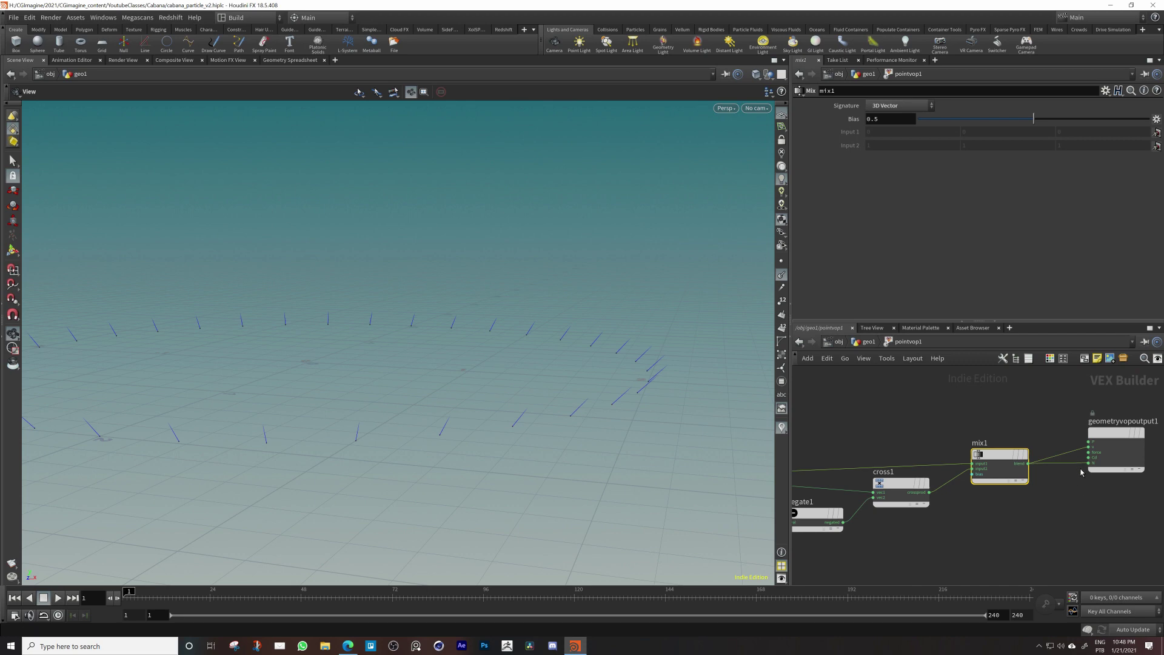
Cut the wire feeding the geometry output's N input and display point trails instead of point normals in the viewport
{"action": "key", "text": "Tab"}
{"action": "mouse_move", "coordinate": [1097, 473]}
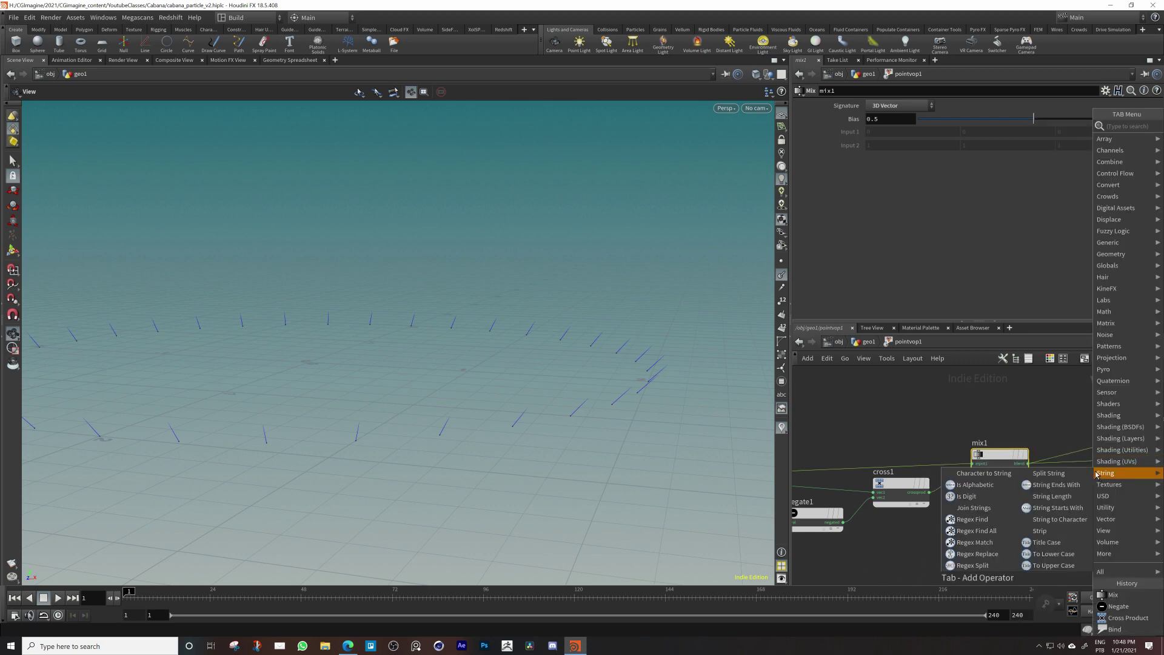
{"action": "key", "text": "Escape"}
{"action": "key", "text": "y"}
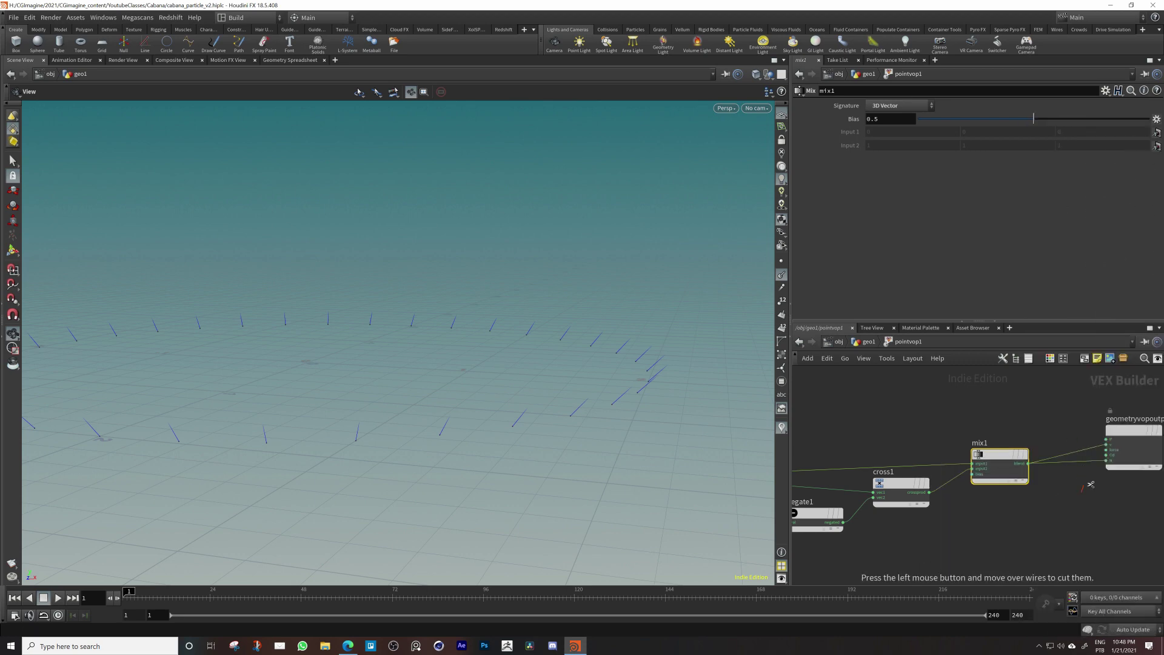
{"action": "left_click_drag", "start_coordinate": [1090, 485], "coordinate": [1086, 456]}
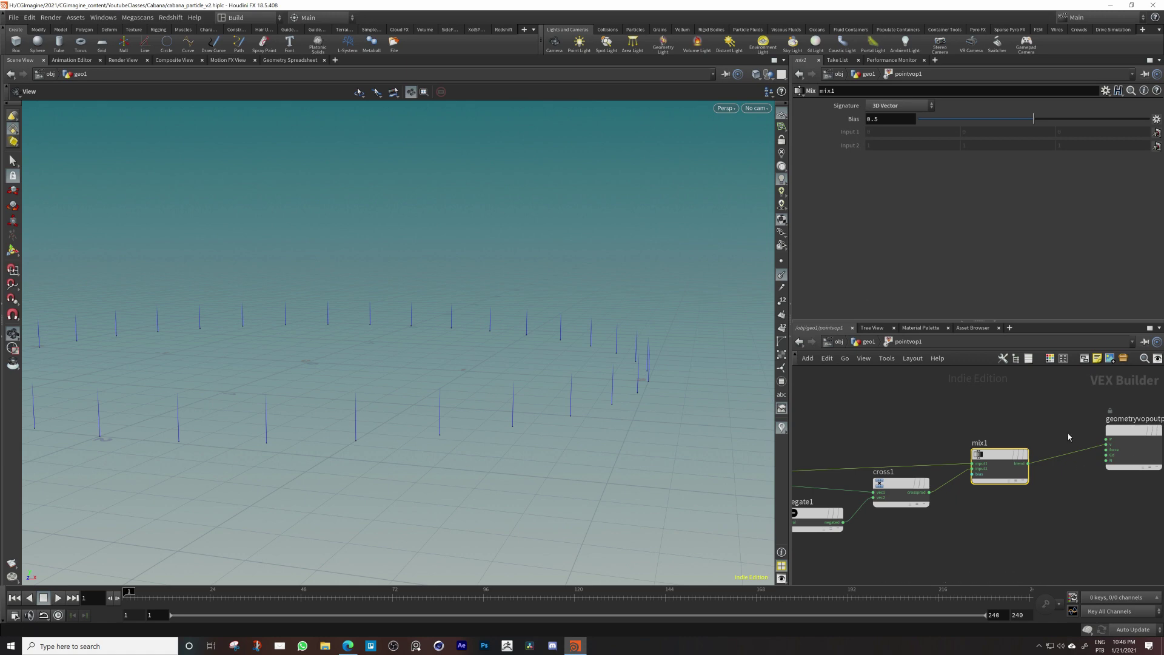
{"action": "left_click", "coordinate": [782, 276]}
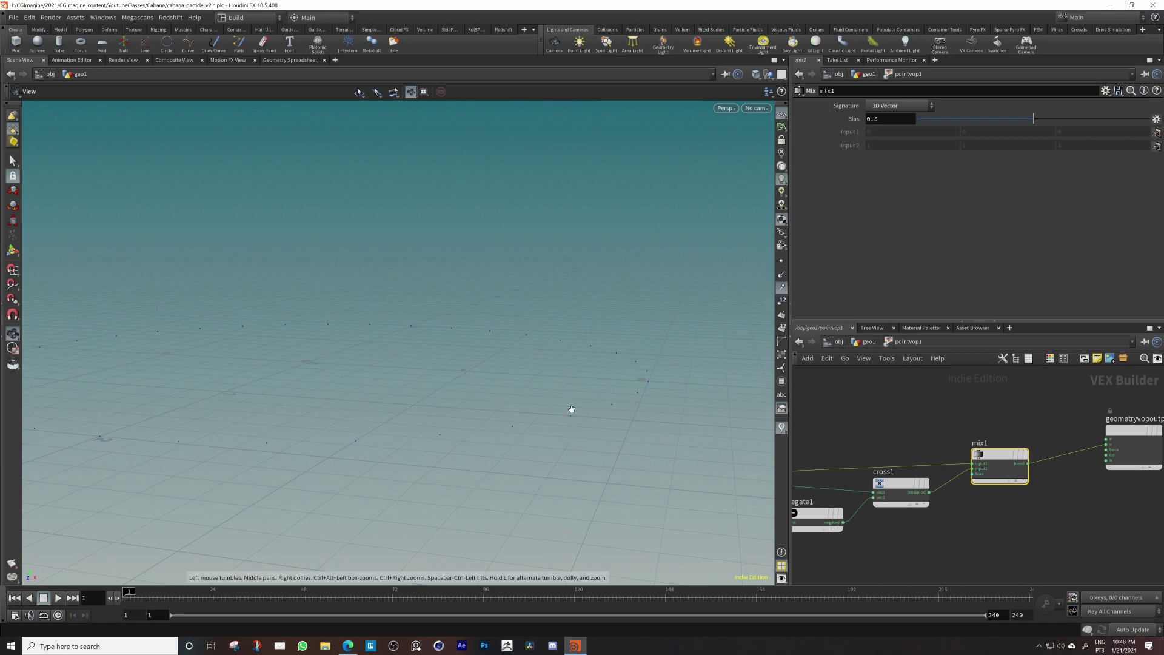
Set the viewport background's color scheme to Dark and examine the velocity trails on the circle's points
{"action": "key", "text": "d"}
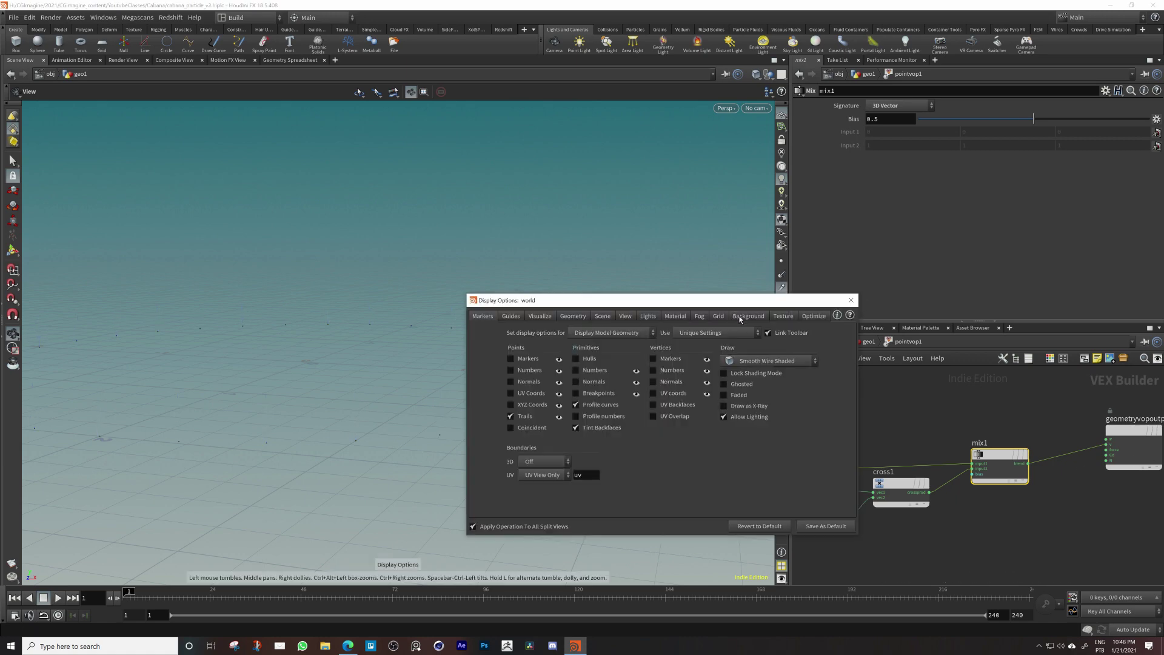
{"action": "left_click", "coordinate": [748, 316]}
{"action": "left_click", "coordinate": [547, 332]}
{"action": "left_click", "coordinate": [545, 356]}
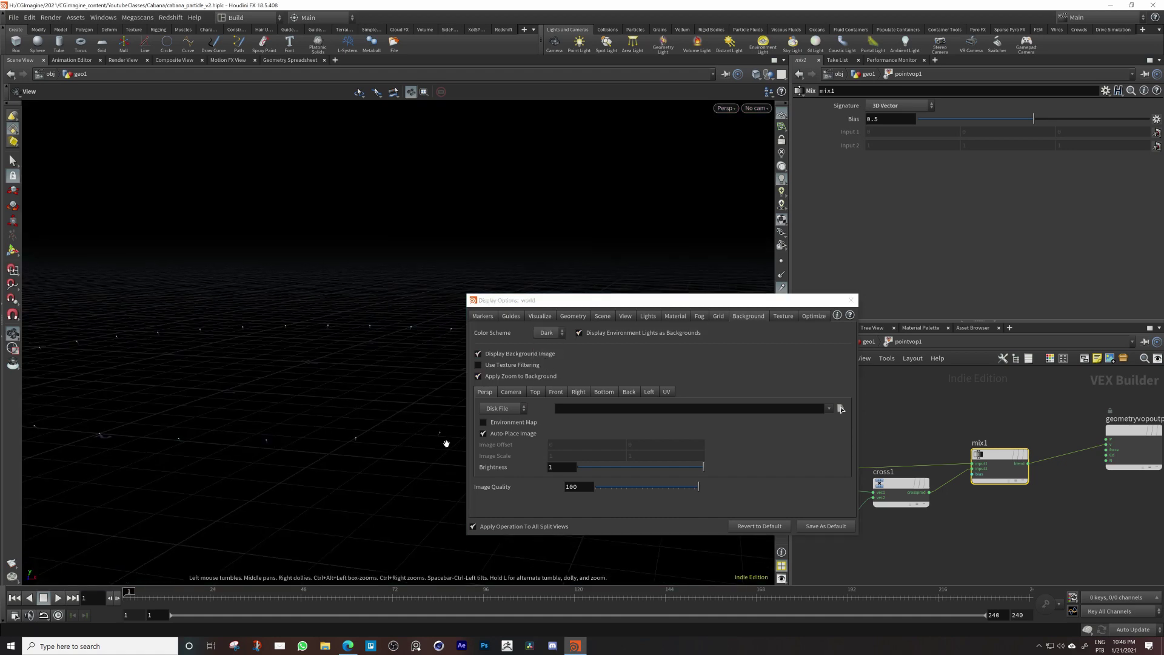
{"action": "left_click_drag", "start_coordinate": [436, 441], "coordinate": [649, 390]}
{"action": "left_click", "coordinate": [851, 300]}
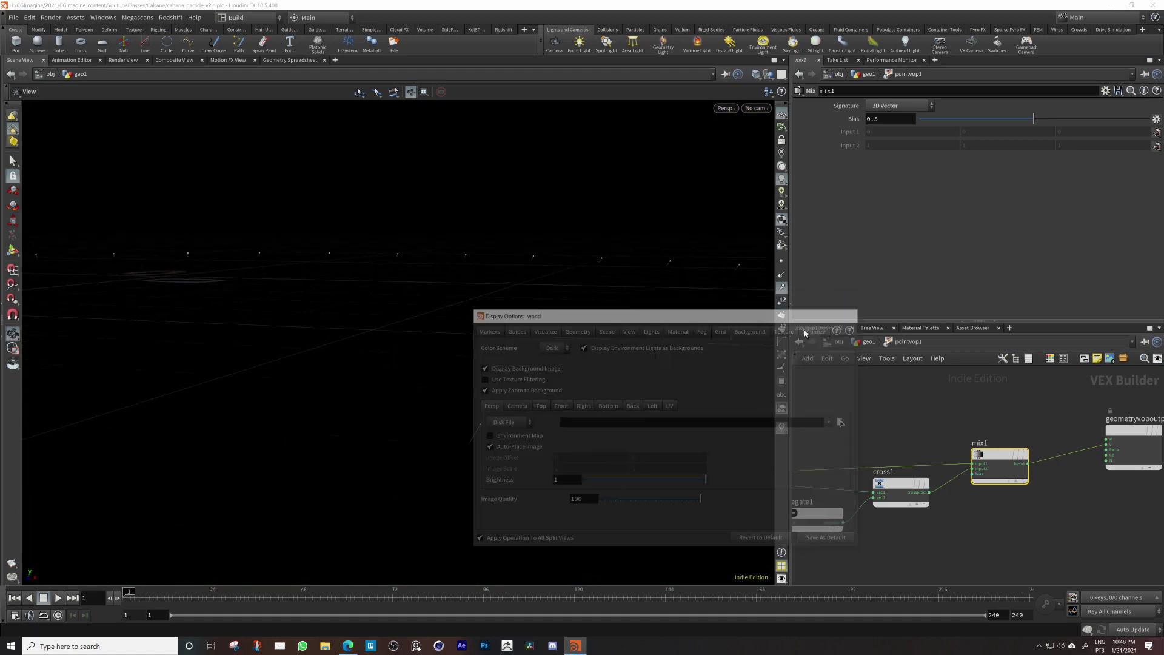
{"action": "left_click_drag", "start_coordinate": [514, 424], "coordinate": [574, 423]}
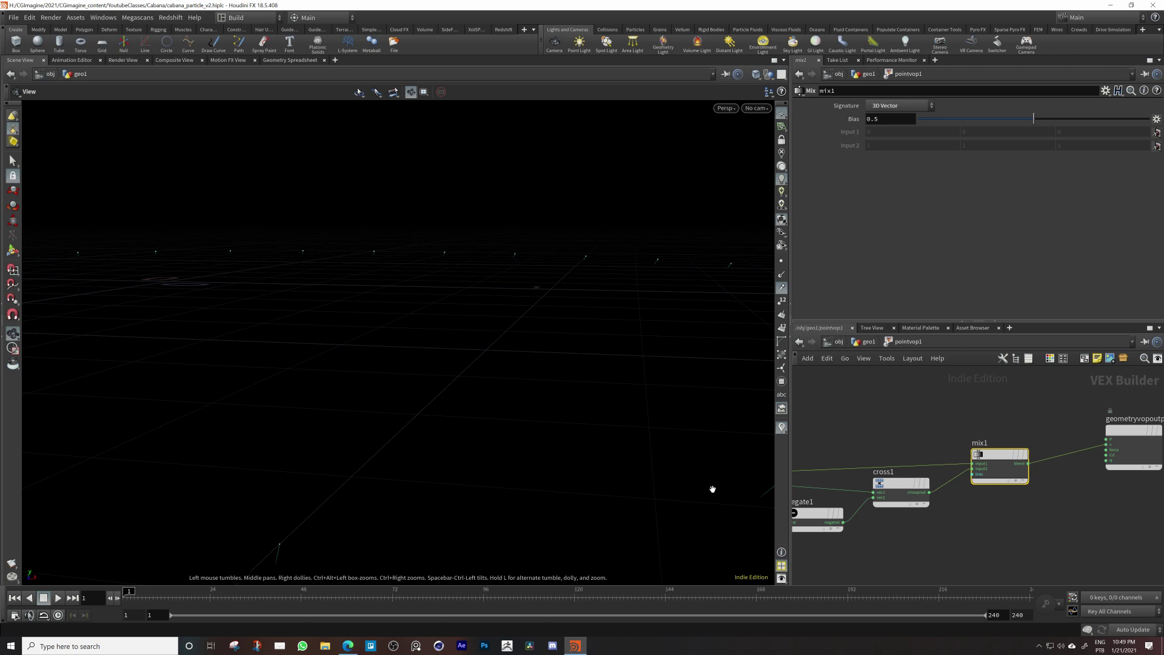
{"action": "left_click_drag", "start_coordinate": [712, 489], "coordinate": [646, 443]}
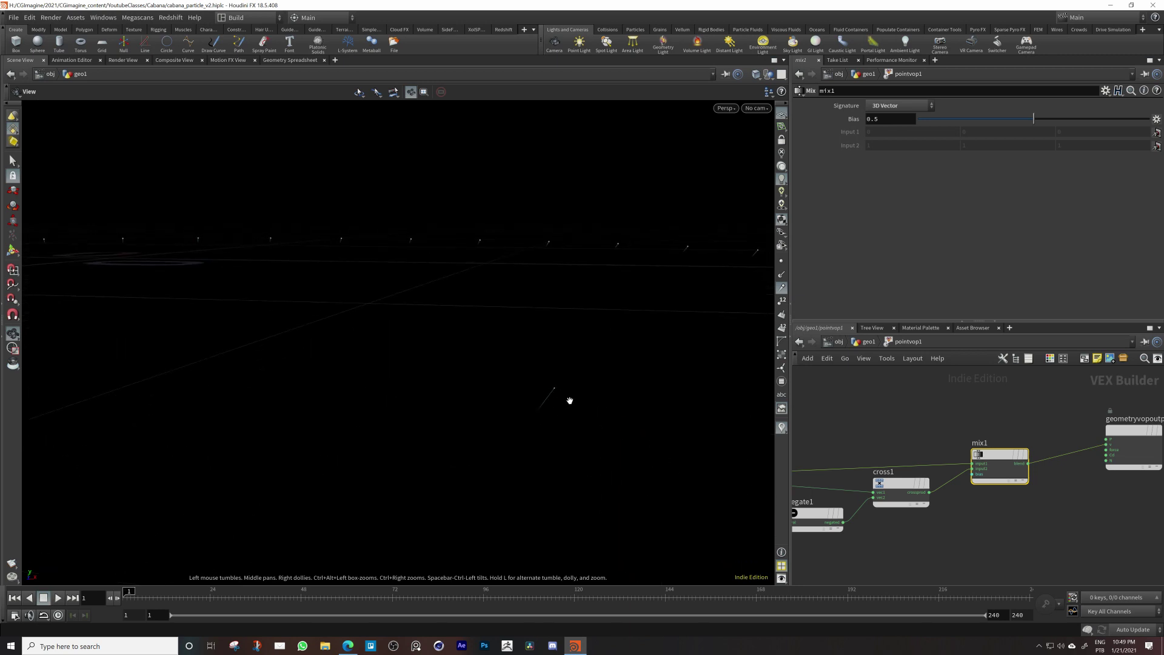
{"action": "left_click_drag", "start_coordinate": [570, 401], "coordinate": [605, 406]}
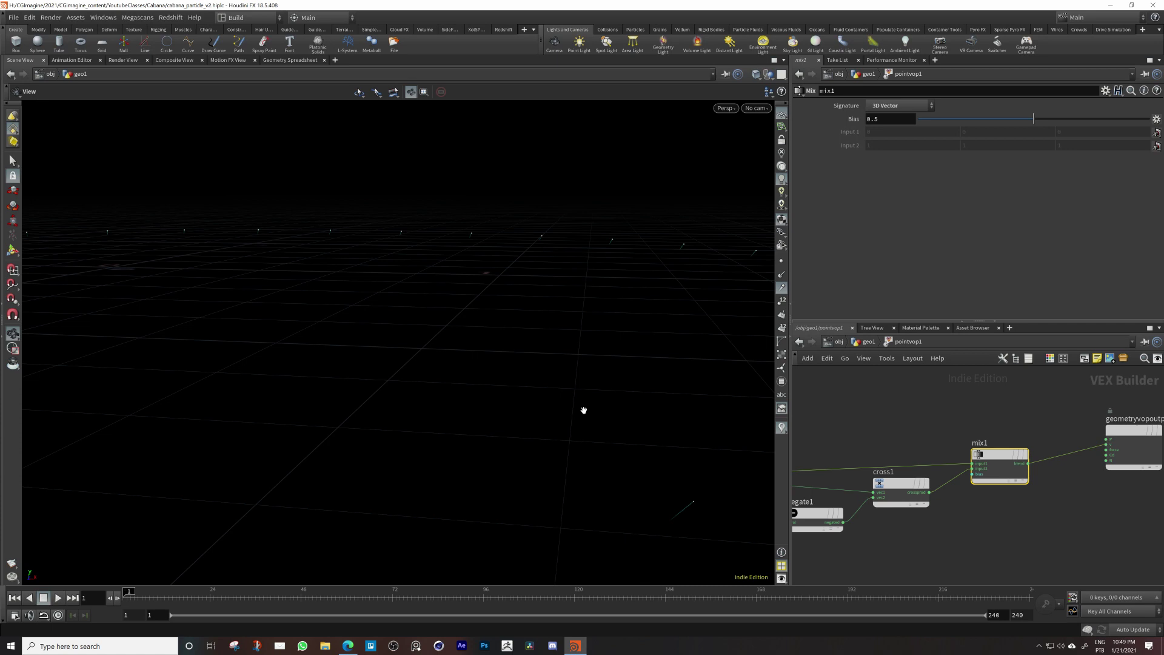
Return to the geo1 network level and set the viewport background's color scheme to Light
{"action": "key", "text": "u"}
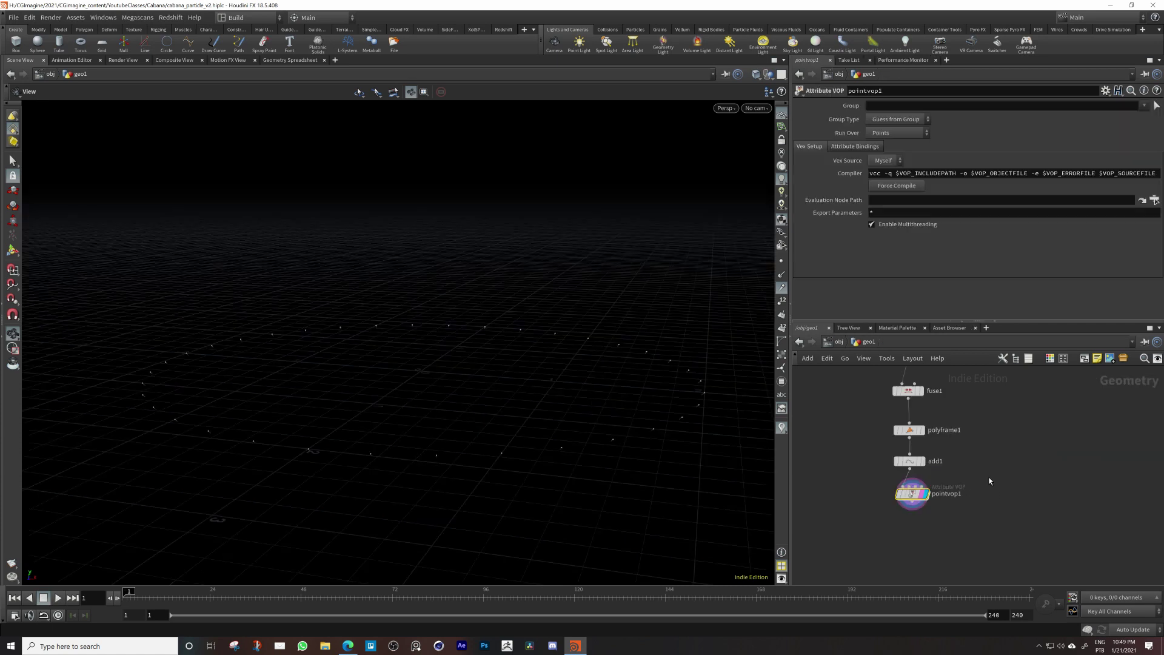
{"action": "key", "text": "d"}
{"action": "left_click", "coordinate": [548, 332]}
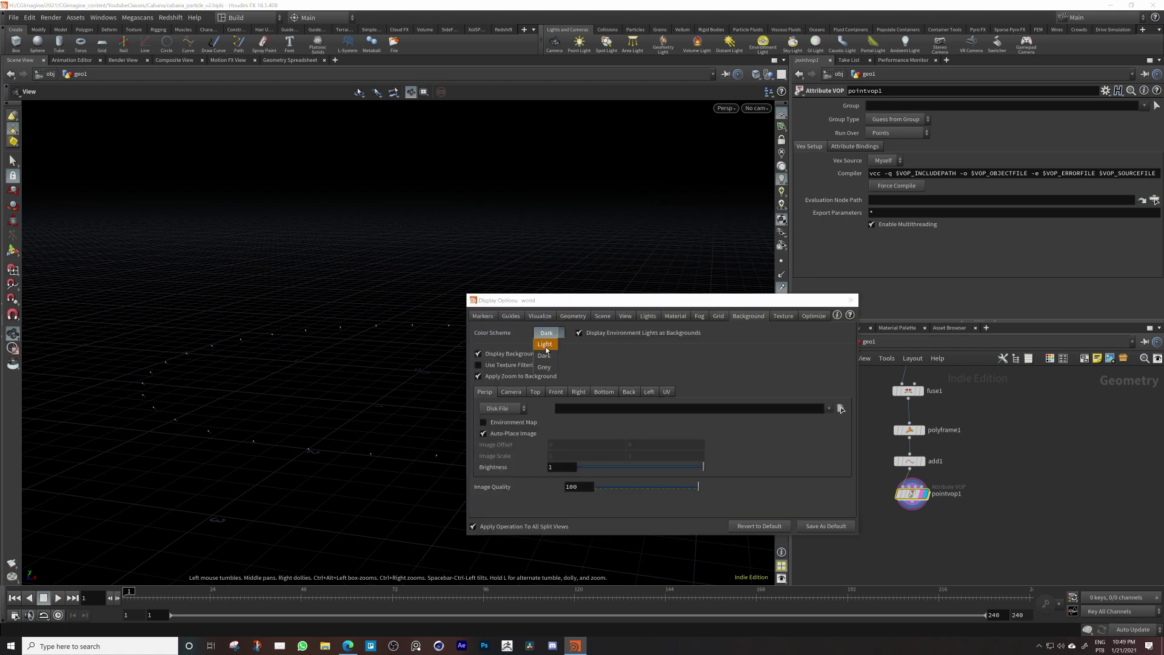
{"action": "left_click", "coordinate": [545, 344]}
{"action": "key", "text": "Escape"}
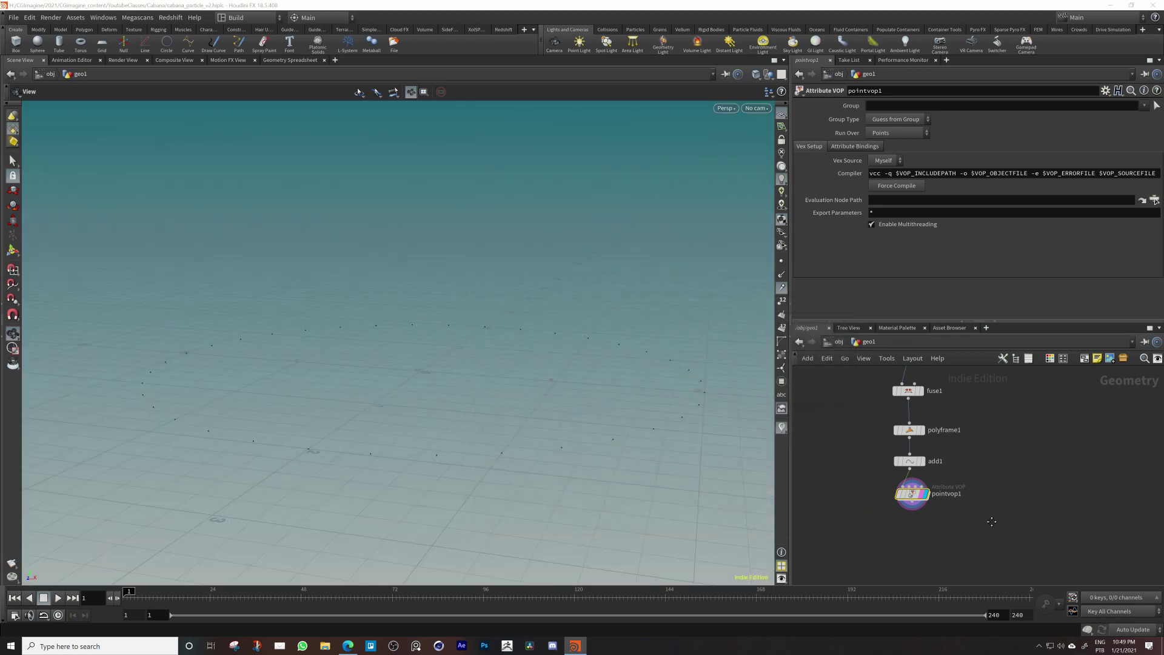
{"action": "scroll", "coordinate": [988, 500], "scroll_direction": "down", "scroll_amount": 2}
{"action": "scroll", "coordinate": [969, 508], "scroll_direction": "up", "scroll_amount": 2}
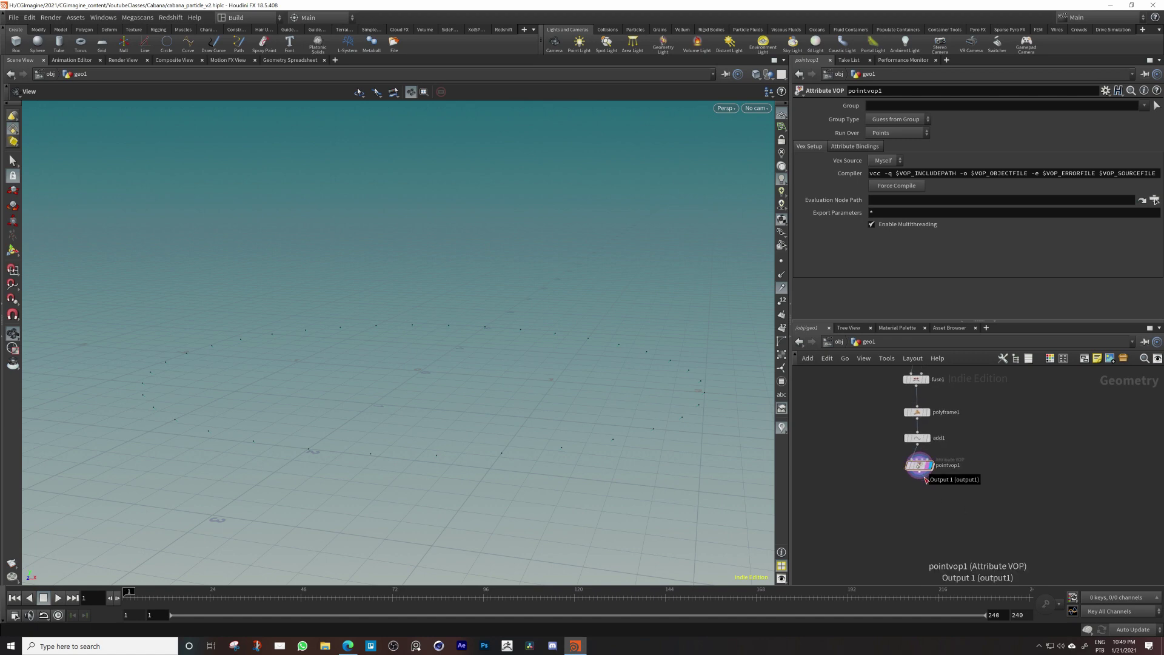
{"action": "left_click_drag", "start_coordinate": [598, 422], "coordinate": [612, 399]}
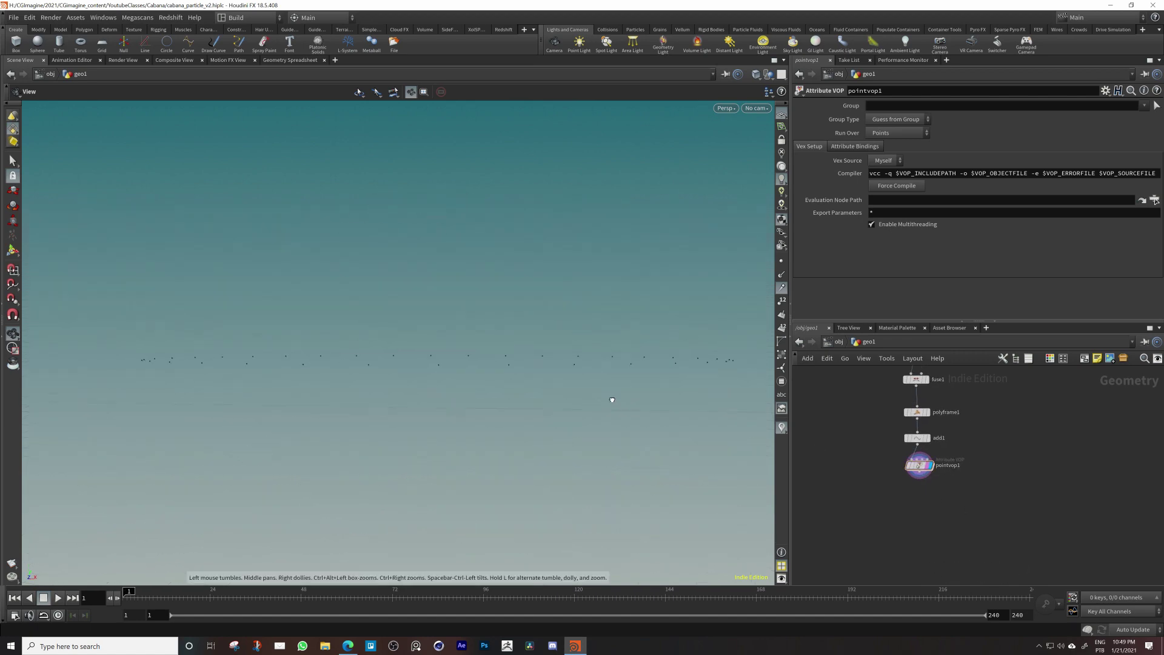
{"action": "left_click_drag", "start_coordinate": [591, 328], "coordinate": [568, 377]}
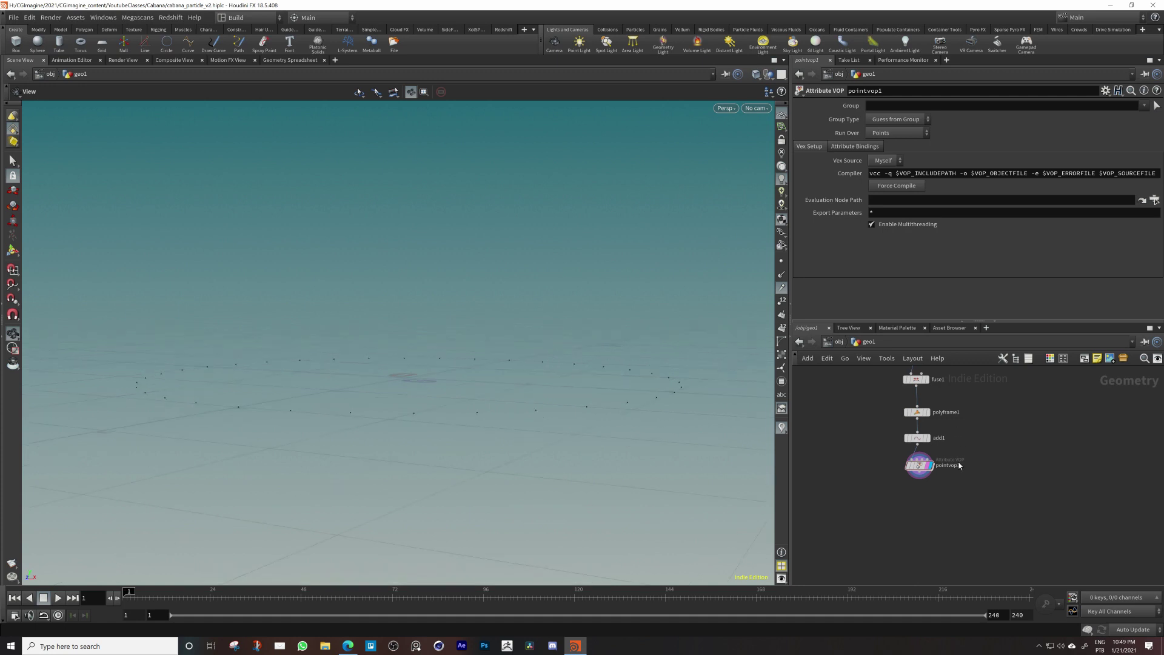
{"action": "key", "text": "Tab"}
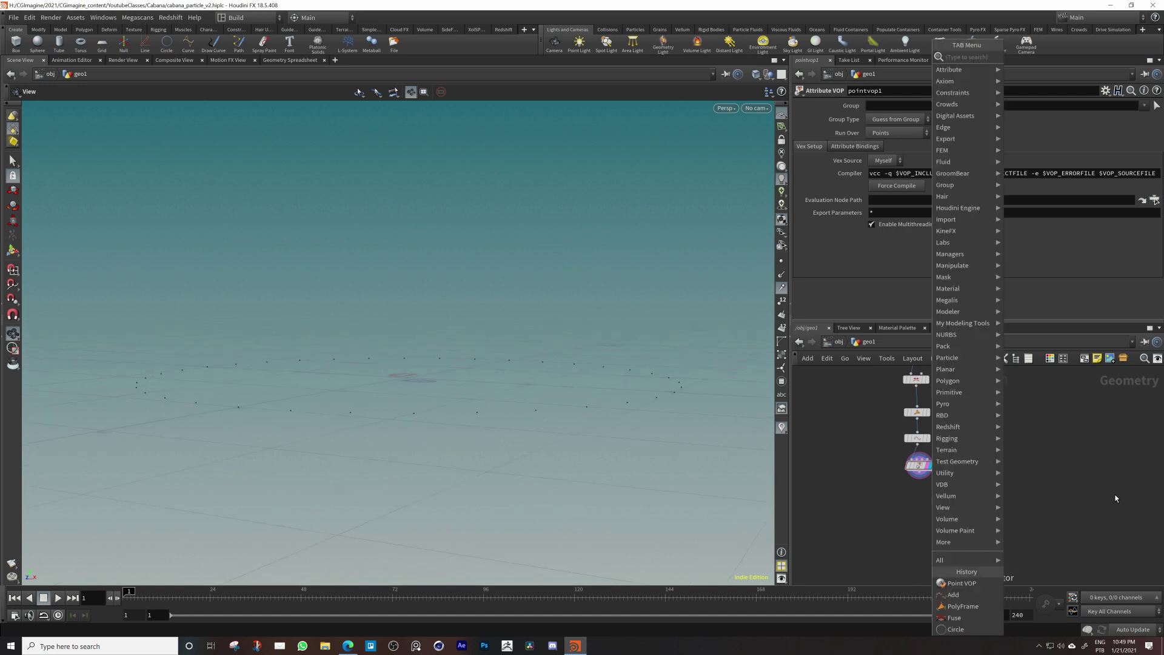
{"action": "left_click", "coordinate": [1055, 491]}
{"action": "key", "text": "h"}
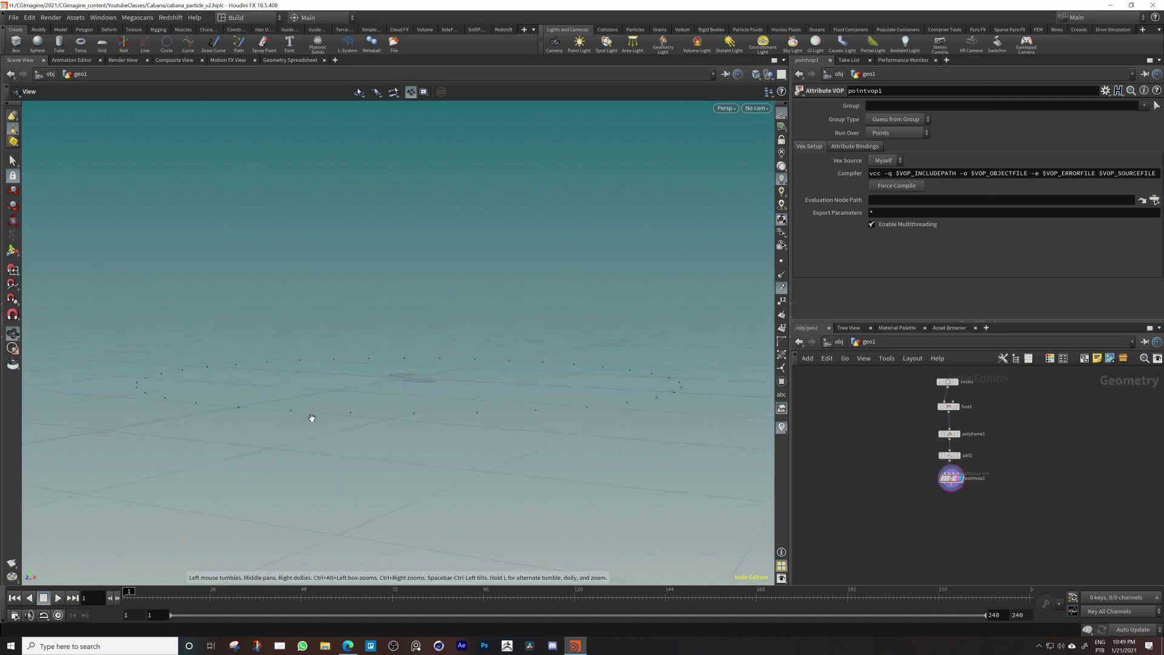
Add a Line node in empty space beside the circle node chain in the geo1 network
{"action": "mouse_move", "coordinate": [435, 350]}
{"action": "left_mouse_down"}
{"action": "mouse_move", "coordinate": [422, 366]}
{"action": "mouse_move", "coordinate": [429, 351]}
{"action": "left_mouse_up"}
{"action": "middle_click_drag", "start_coordinate": [1006, 415], "coordinate": [931, 437]}
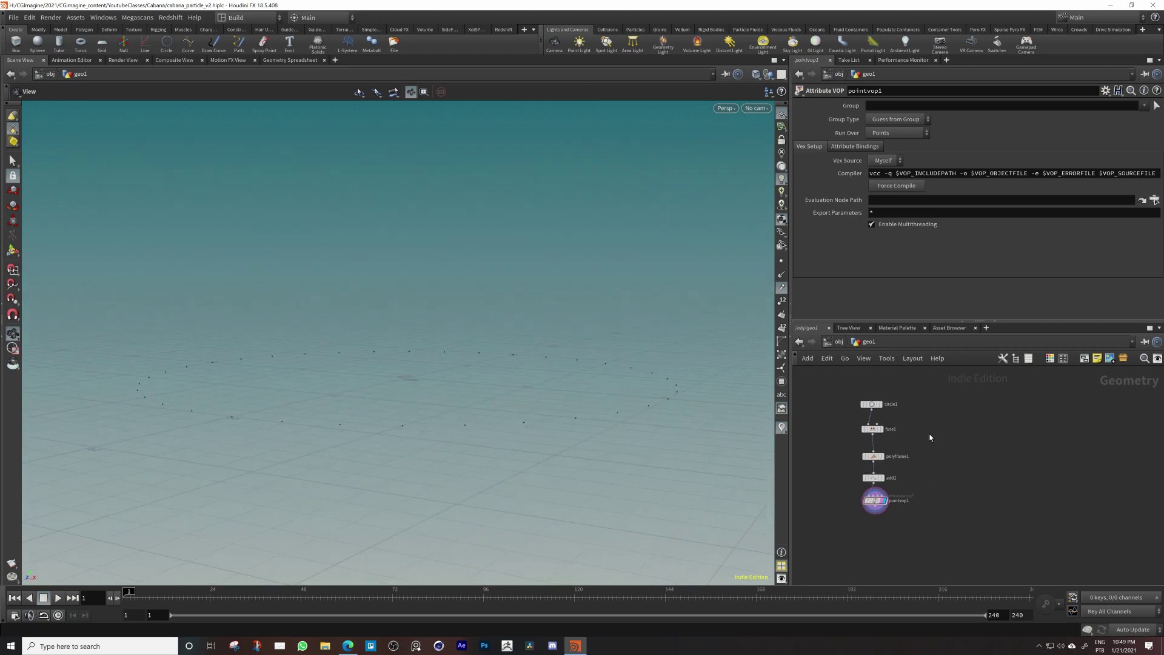
{"action": "key", "text": "Tab"}
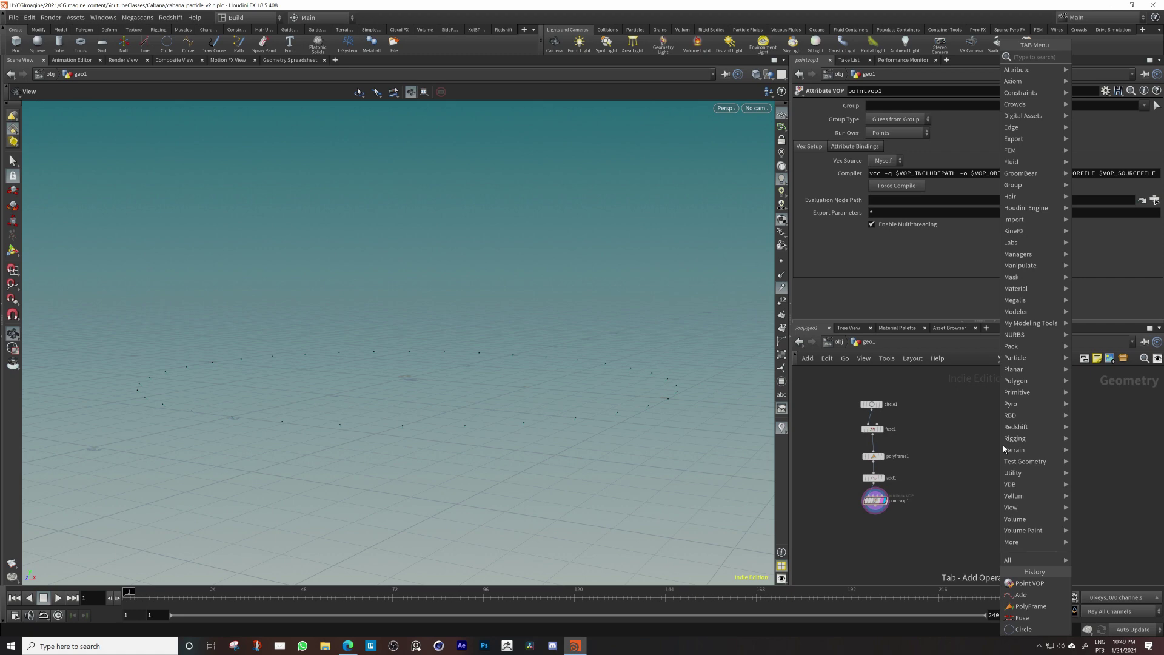
{"action": "type", "text": "line"}
{"action": "key", "text": "Return"}
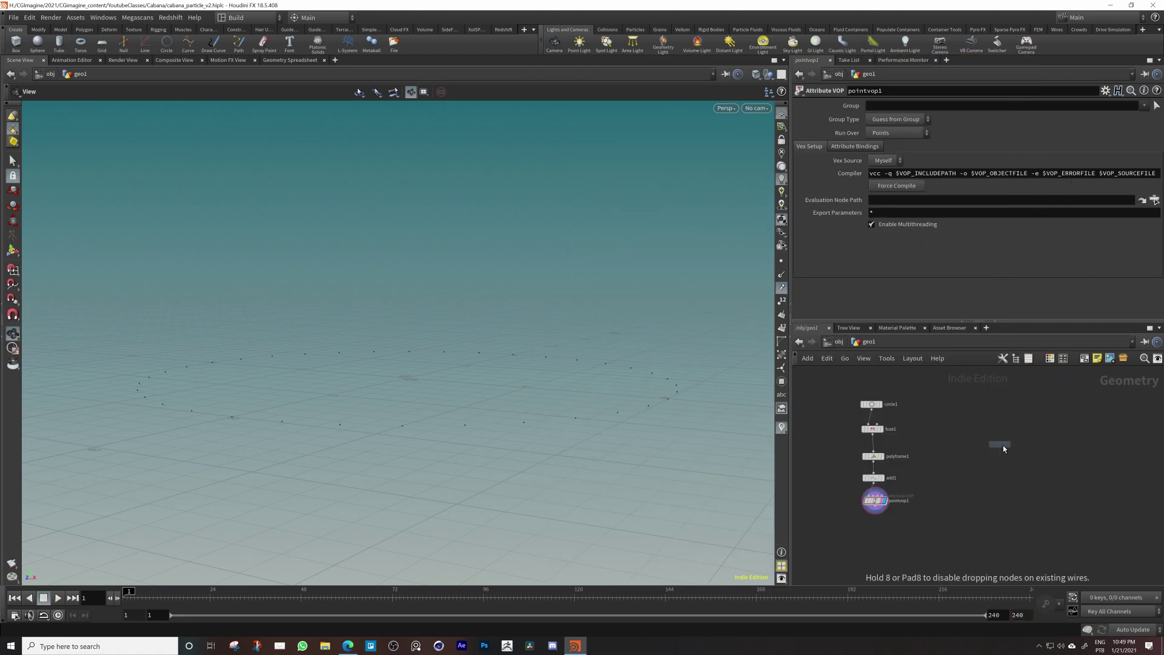
{"action": "left_click", "coordinate": [1002, 445]}
Set the line's length to 3 and its number of points to 30
{"action": "left_click", "coordinate": [890, 141]}
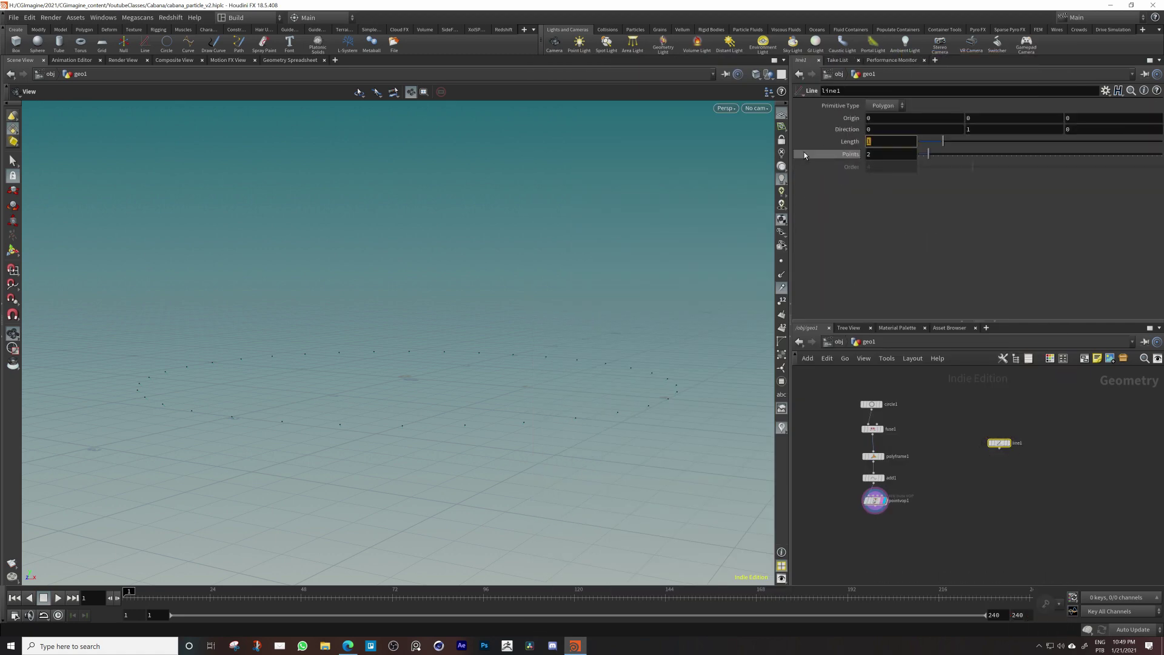
{"action": "type", "text": "3"}
{"action": "key", "text": "Tab"}
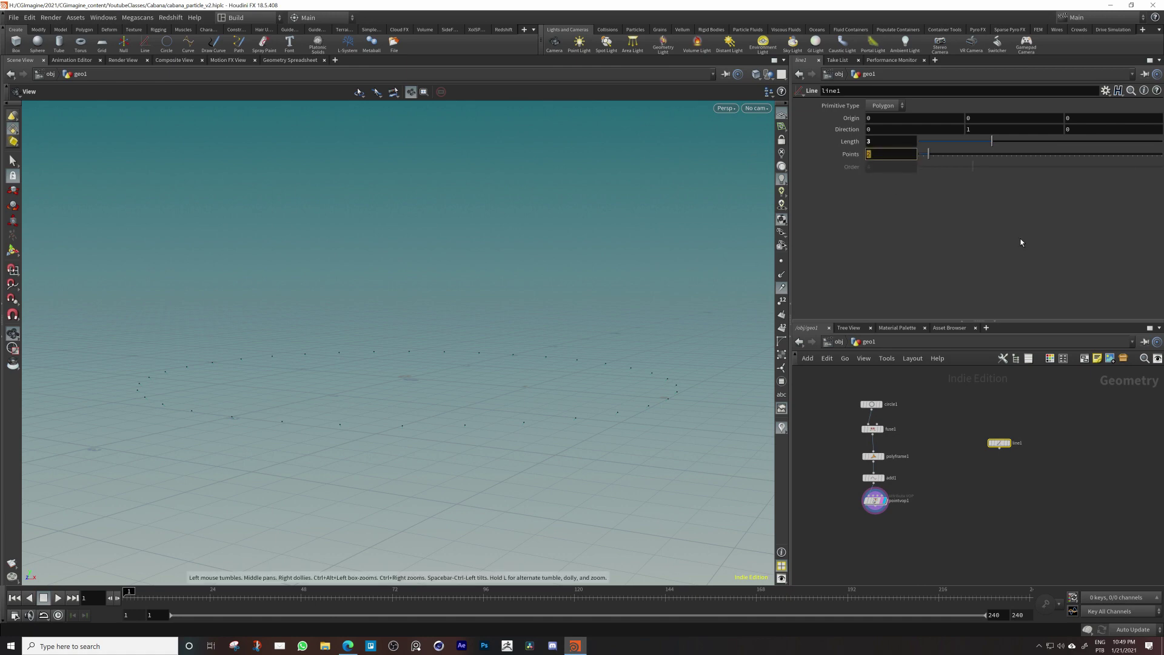
{"action": "type", "text": "50"}
{"action": "key", "text": "Return"}
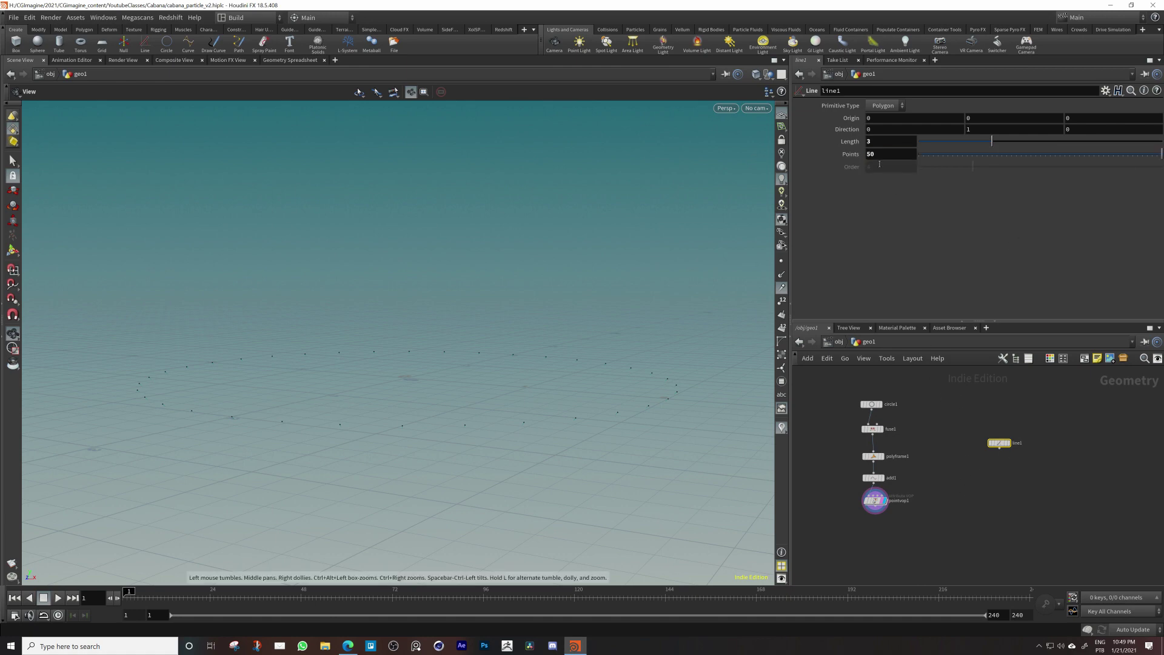
{"action": "left_click", "coordinate": [886, 155]}
{"action": "type", "text": "30"}
{"action": "key", "text": "Return"}
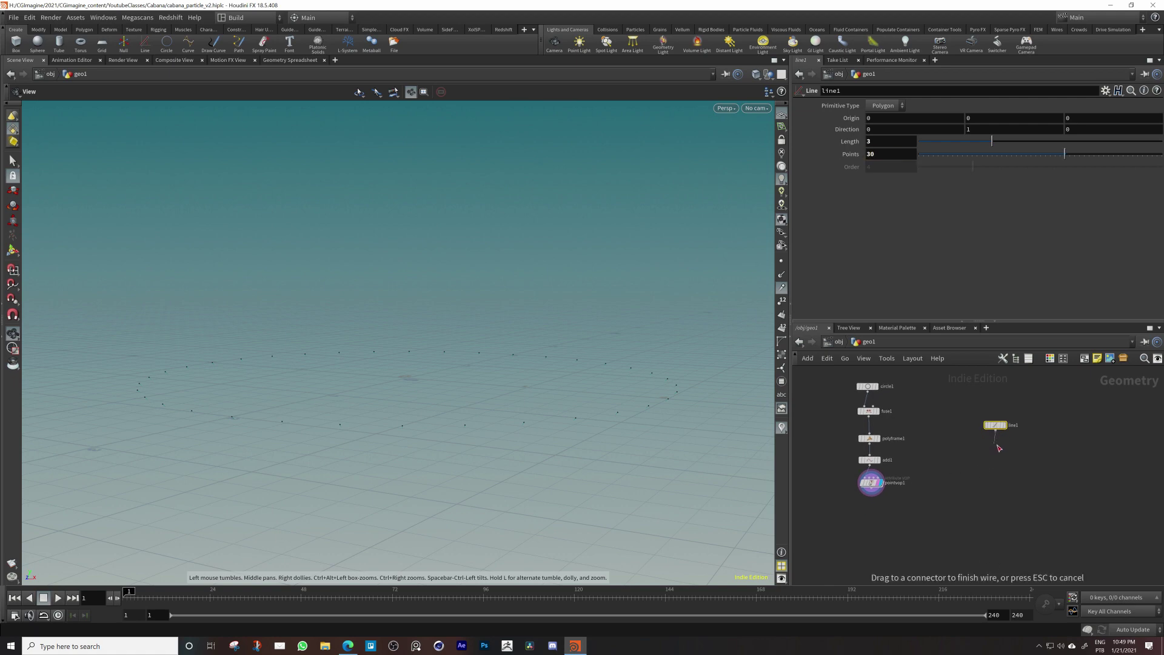
Wire a new Bend node below the line node and make it the displayed node
{"action": "key", "text": "Tab"}
{"action": "type", "text": "bend"}
{"action": "key", "text": "Return"}
{"action": "left_click", "coordinate": [997, 448]}
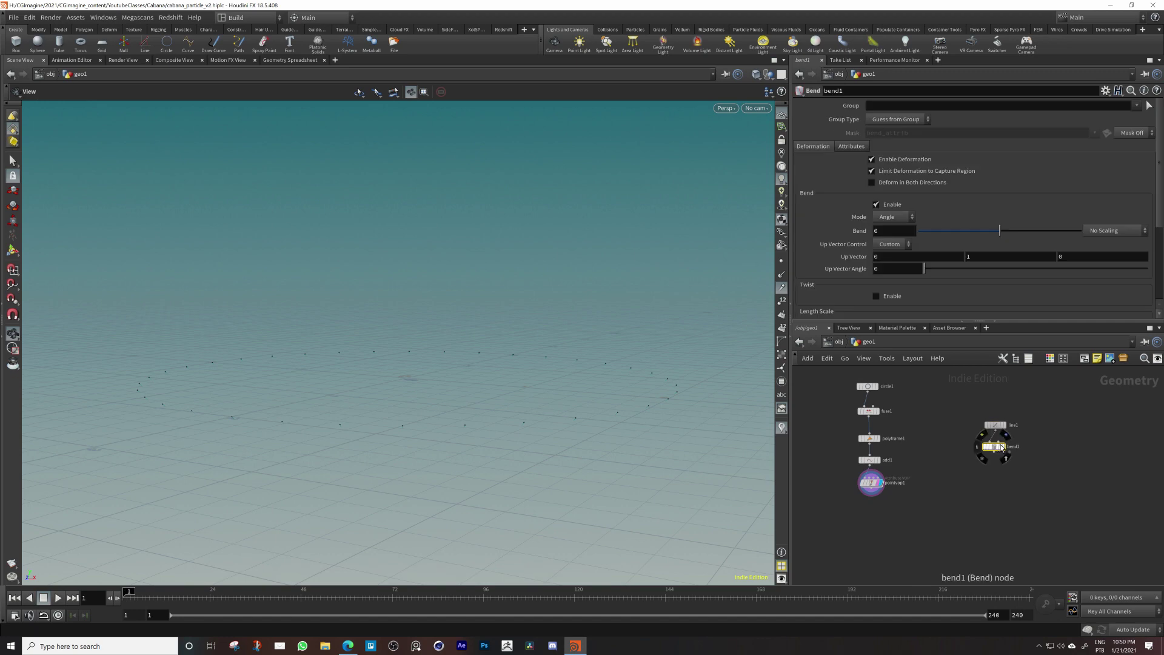
{"action": "left_click", "coordinate": [1005, 448]}
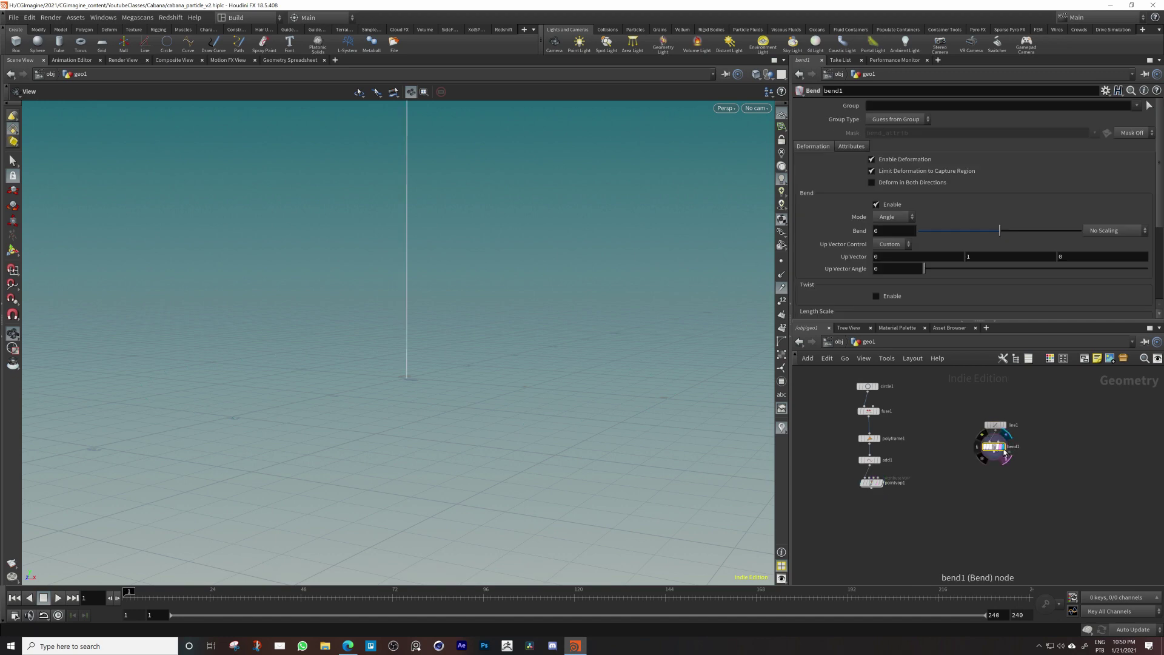
Frame the whole line in the viewport and activate the Bend node's interactive handles
{"action": "middle_click_drag", "start_coordinate": [397, 358], "coordinate": [363, 499]}
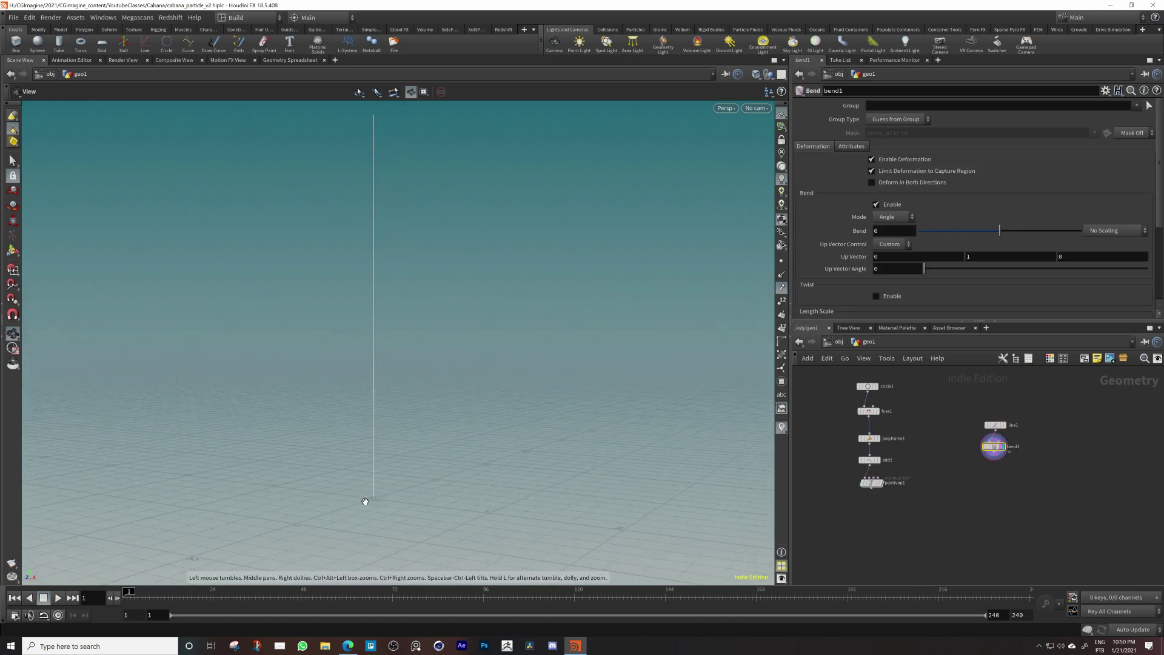
{"action": "right_click_drag", "start_coordinate": [364, 499], "coordinate": [416, 413]}
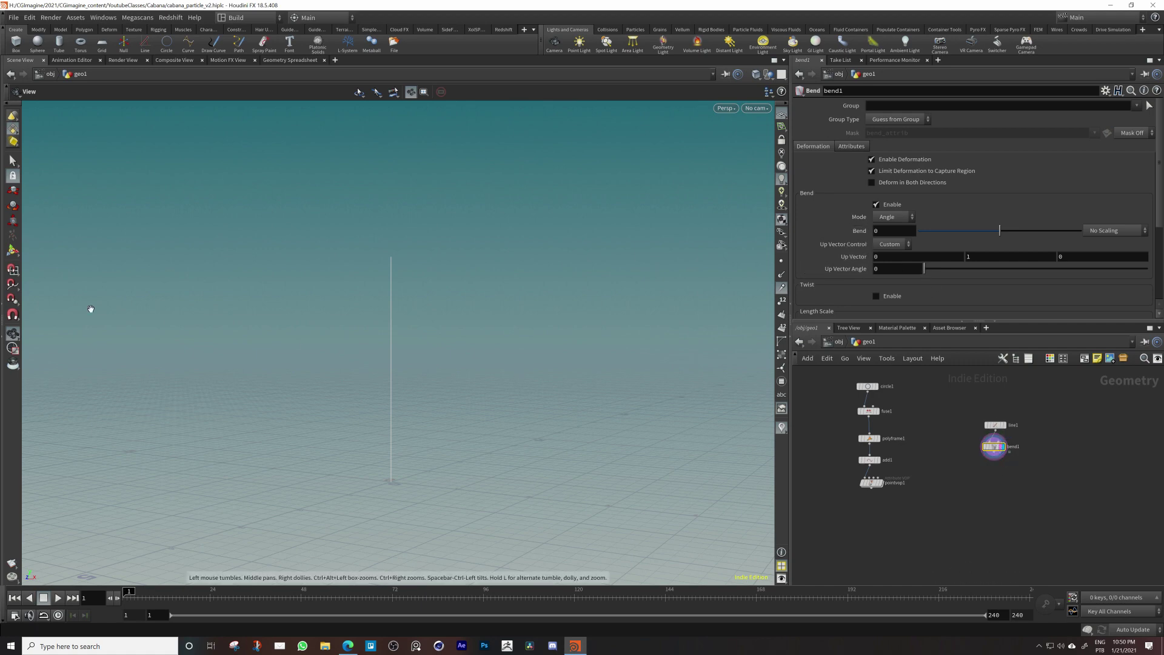
{"action": "left_click", "coordinate": [13, 250]}
{"action": "left_click_drag", "start_coordinate": [359, 482], "coordinate": [269, 477], "text": "alt"}
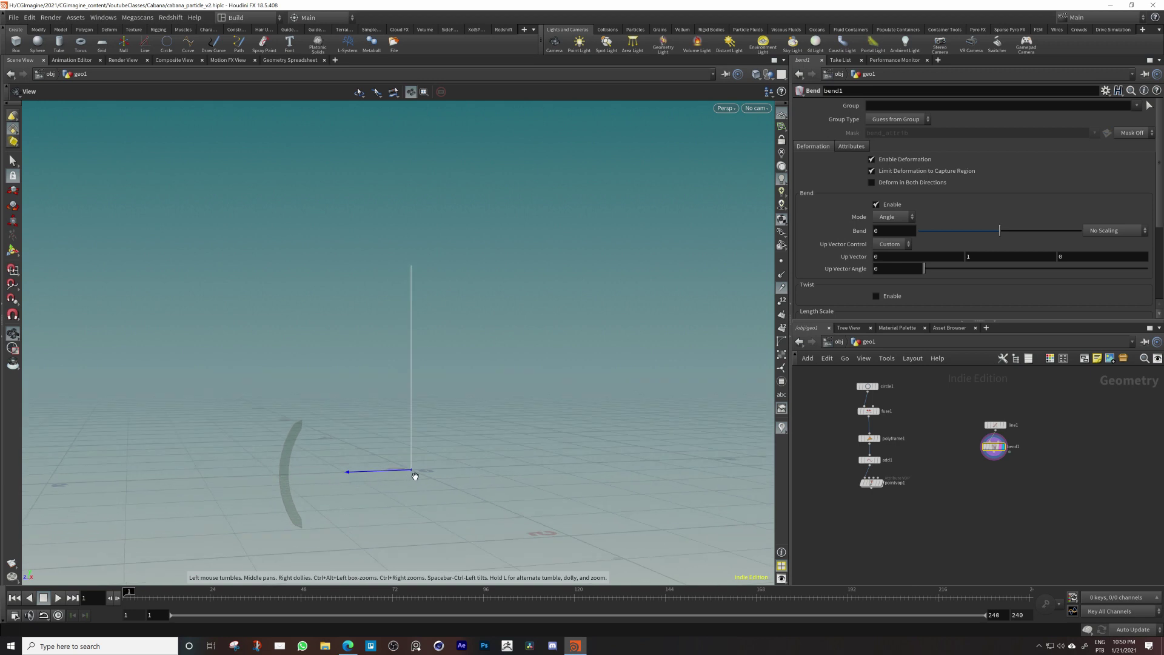
{"action": "key", "text": "Return"}
Set the Bend node's Capture Direction to 0, 1, 0 so it runs along the vertical line
{"action": "scroll", "coordinate": [899, 279], "scroll_direction": "down", "scroll_amount": 5}
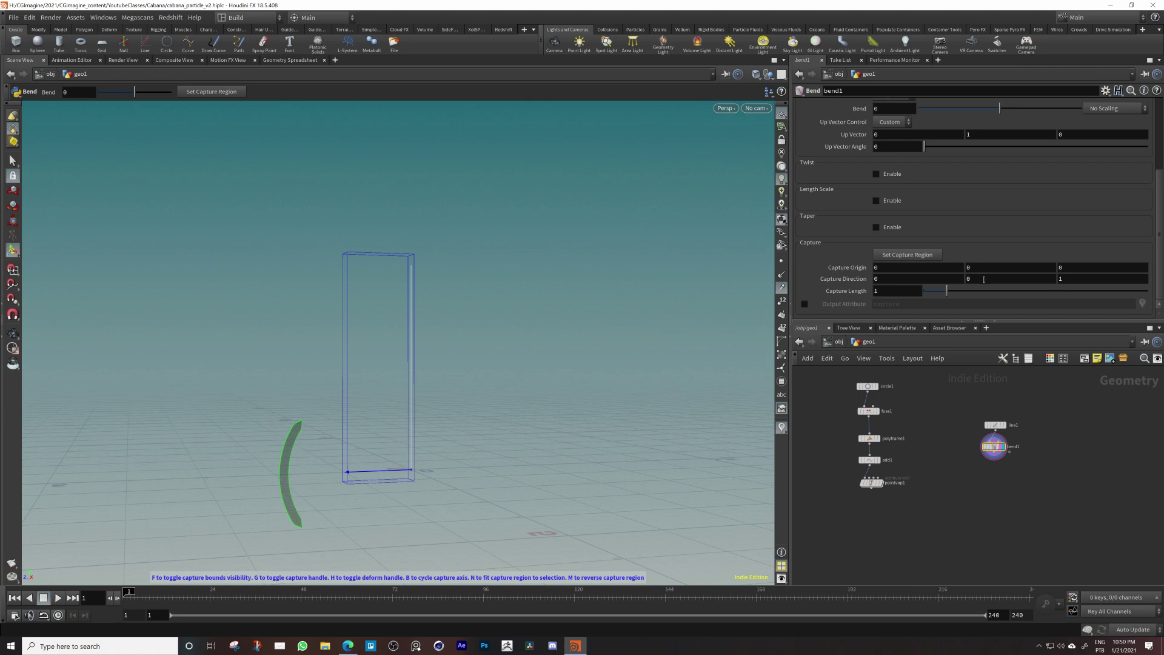
{"action": "left_click", "coordinate": [983, 280]}
{"action": "type", "text": "1"}
{"action": "key", "text": "Return"}
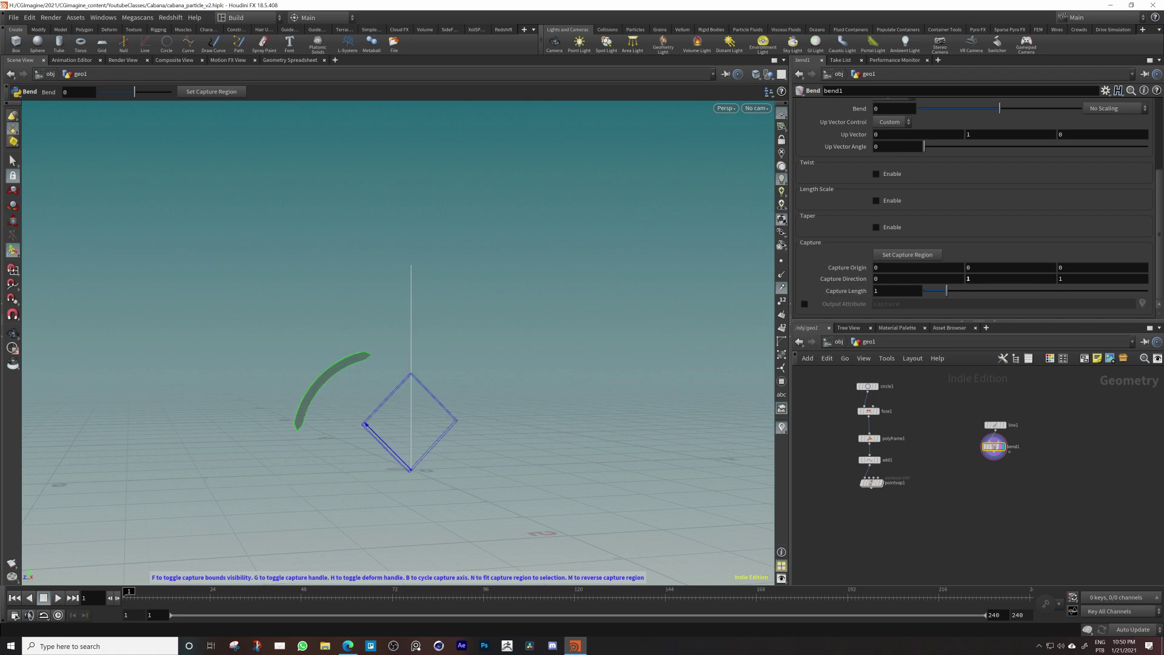
{"action": "left_click", "coordinate": [1077, 283]}
{"action": "type", "text": "20"}
{"action": "key", "text": "Return"}
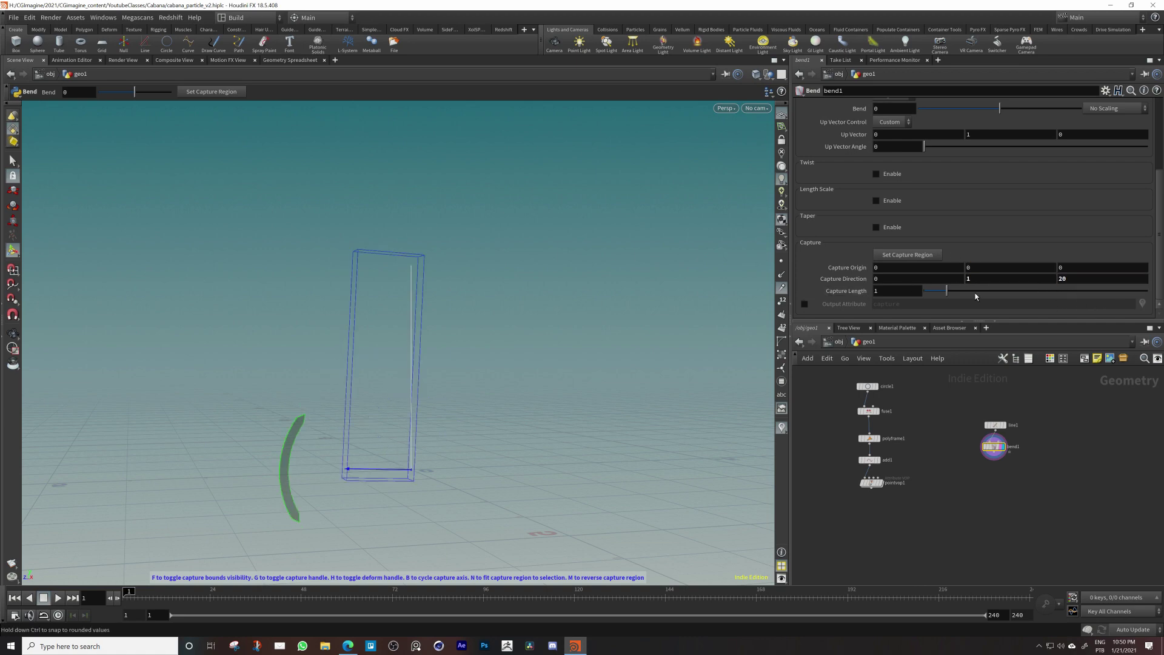
{"action": "left_click", "coordinate": [1091, 280]}
{"action": "type", "text": "0"}
{"action": "key", "text": "Return"}
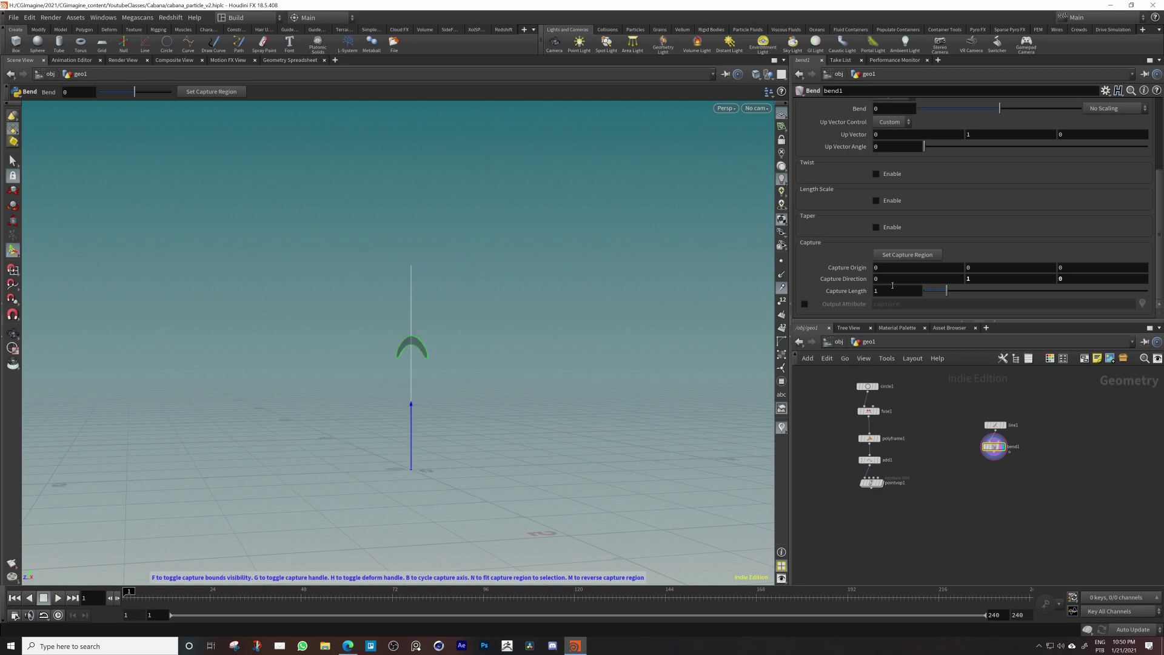
Set the Bend node's Capture Length to 2
{"action": "left_click_drag", "start_coordinate": [418, 377], "coordinate": [545, 373], "text": "alt"}
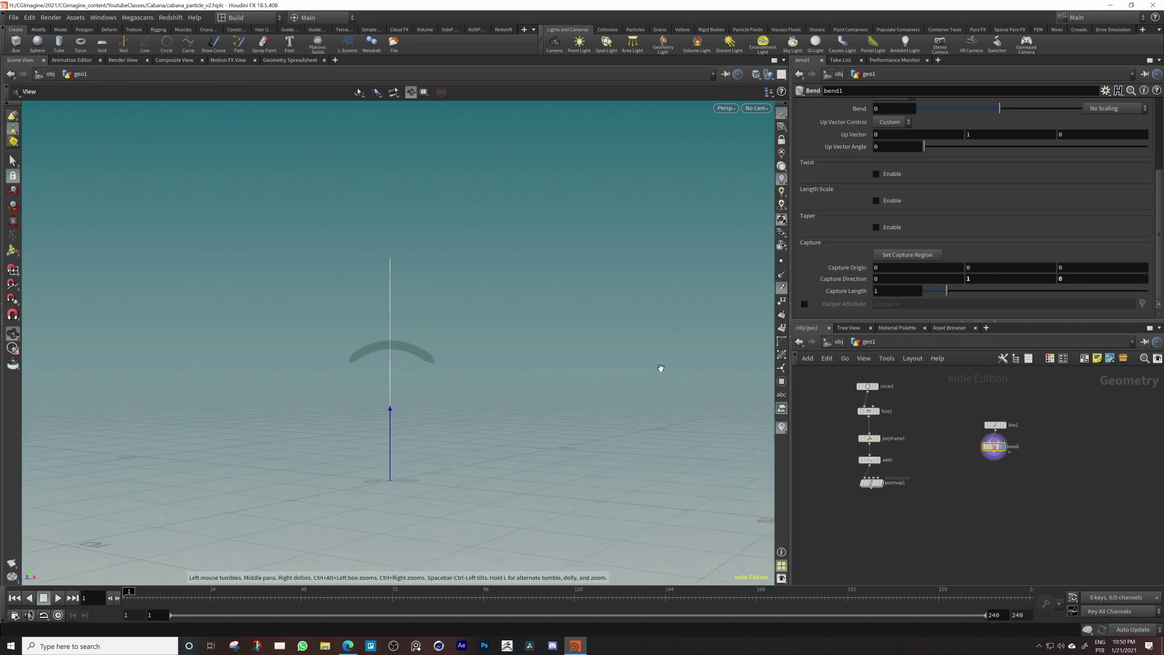
{"action": "left_click_drag", "start_coordinate": [947, 295], "coordinate": [975, 291]}
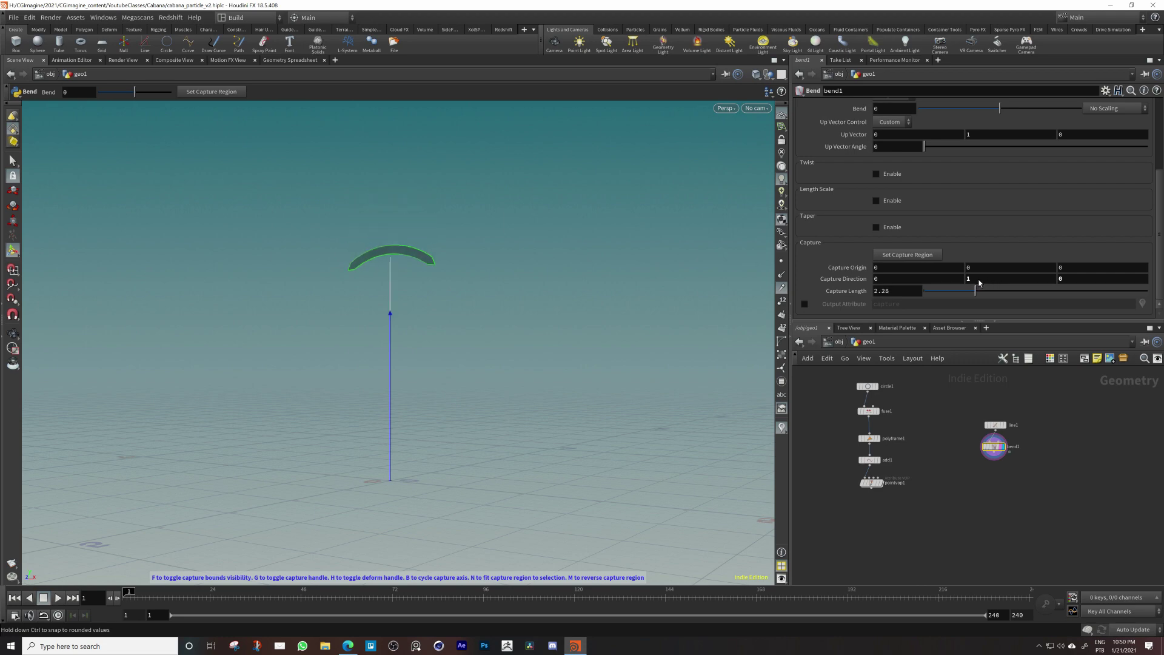
{"action": "double_click", "coordinate": [905, 296]}
{"action": "type", "text": "2"}
{"action": "key", "text": "Return"}
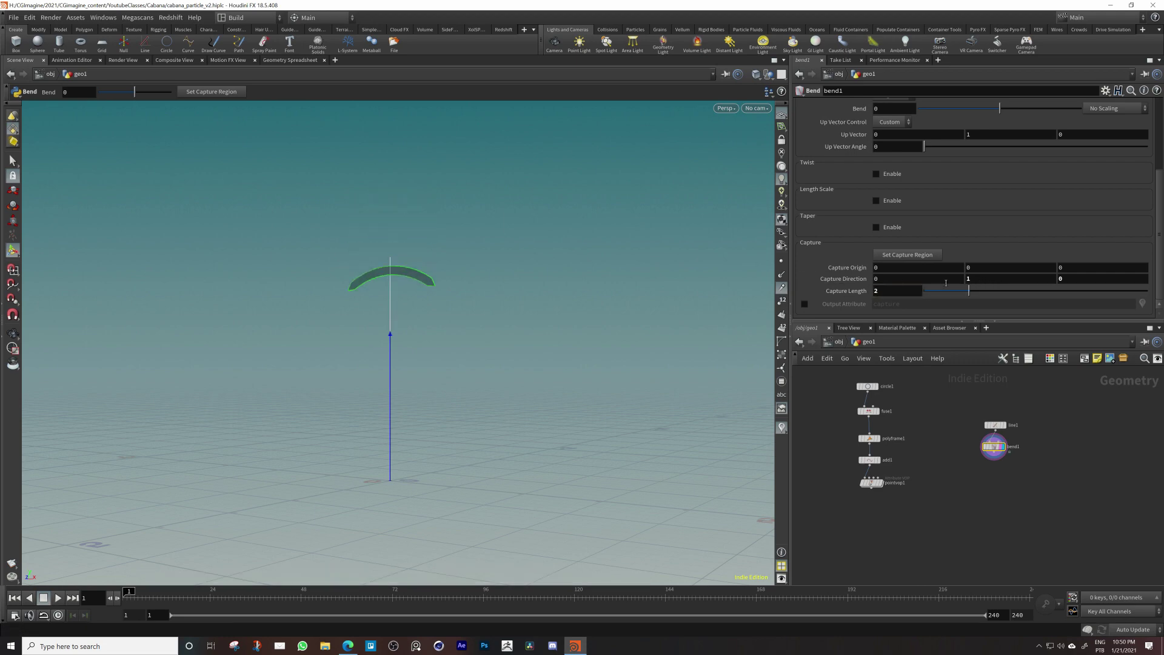
Set the Capture Origin's Y value to 1 and bend the upper part of the line by about -67.5 degrees
{"action": "double_click", "coordinate": [975, 268]}
{"action": "type", "text": "1"}
{"action": "key", "text": "Return"}
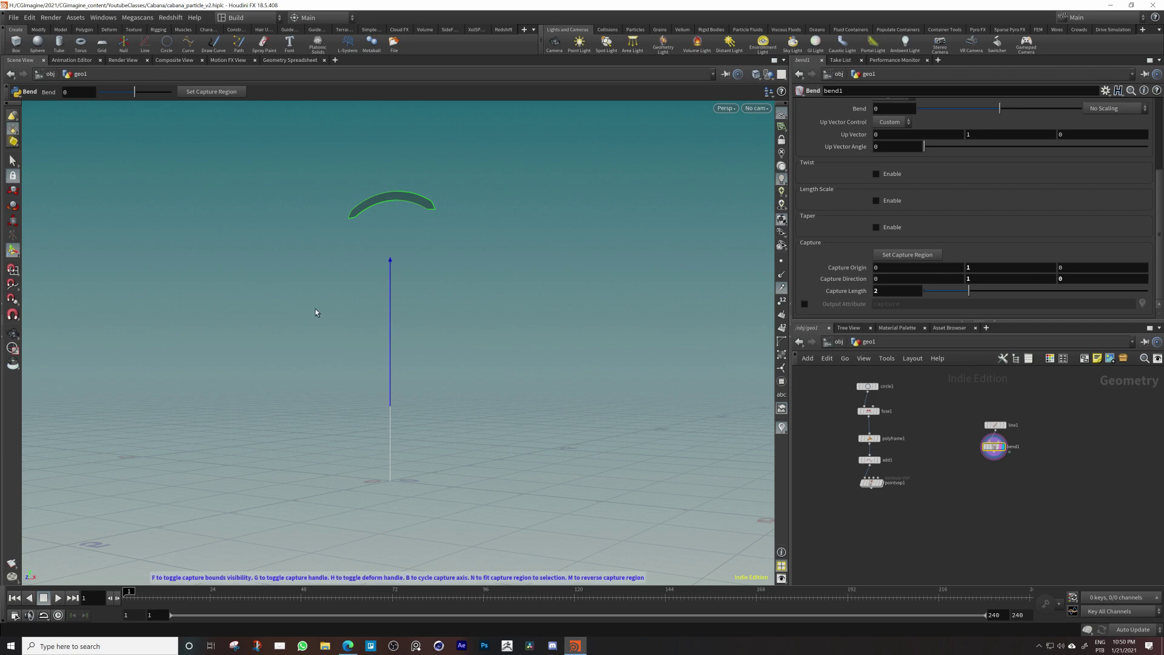
{"action": "left_click_drag", "start_coordinate": [400, 205], "coordinate": [530, 355]}
{"action": "mouse_move", "coordinate": [428, 380]}
{"action": "left_mouse_down", "text": "alt"}
{"action": "mouse_move", "coordinate": [517, 387]}
{"action": "mouse_move", "coordinate": [502, 465]}
{"action": "mouse_move", "coordinate": [426, 368]}
{"action": "left_mouse_up", "text": "alt"}
{"action": "left_click_drag", "start_coordinate": [993, 459], "coordinate": [872, 485]}
{"action": "scroll", "coordinate": [873, 485], "scroll_direction": "up", "scroll_amount": 5}
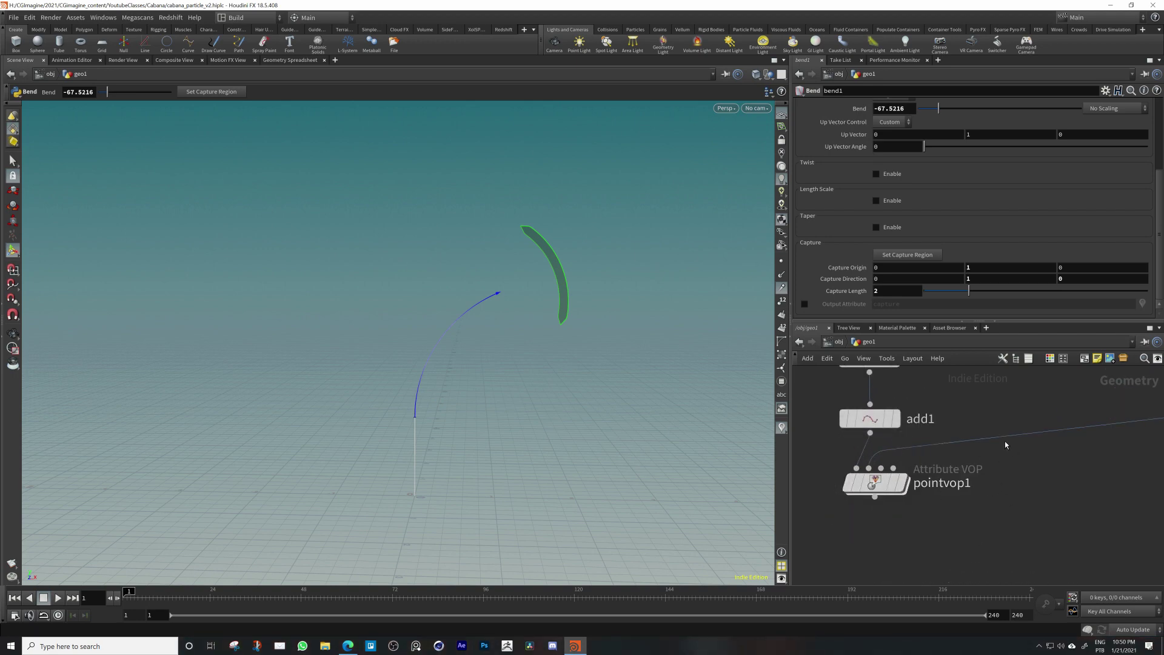
{"action": "key", "text": "y"}
{"action": "left_click_drag", "start_coordinate": [998, 423], "coordinate": [965, 471]}
Add a POP Network below pointvop1 and wire pointvop1's output into its first input
{"action": "middle_click_drag", "start_coordinate": [895, 555], "coordinate": [911, 504]}
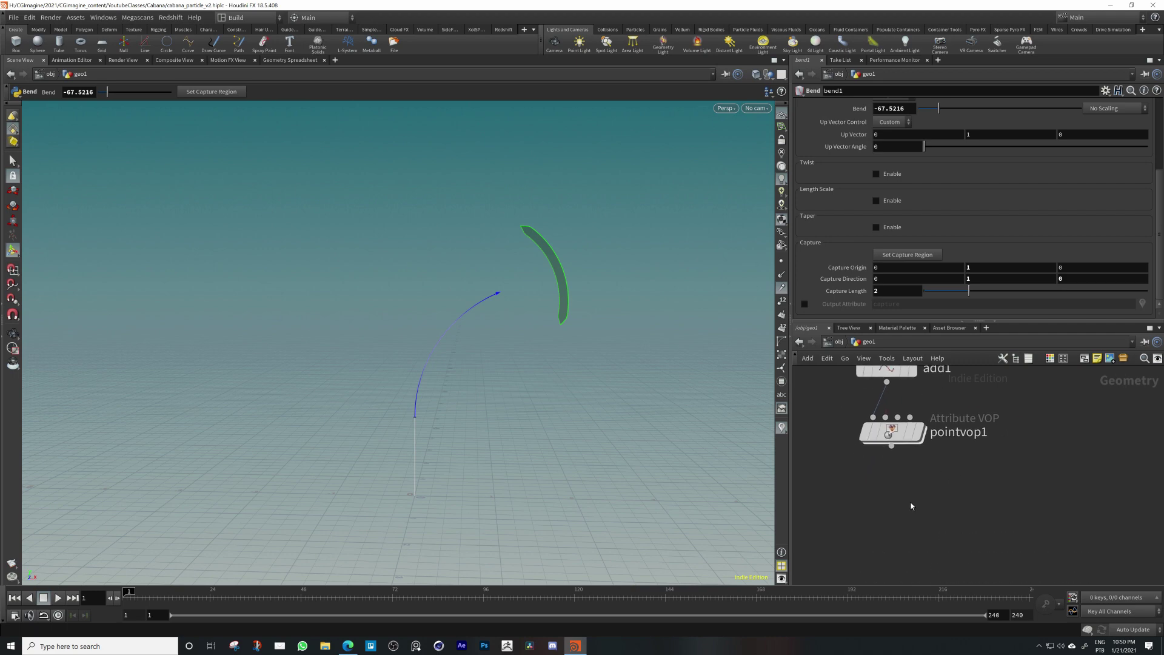
{"action": "key", "text": "Tab"}
{"action": "type", "text": "pop"}
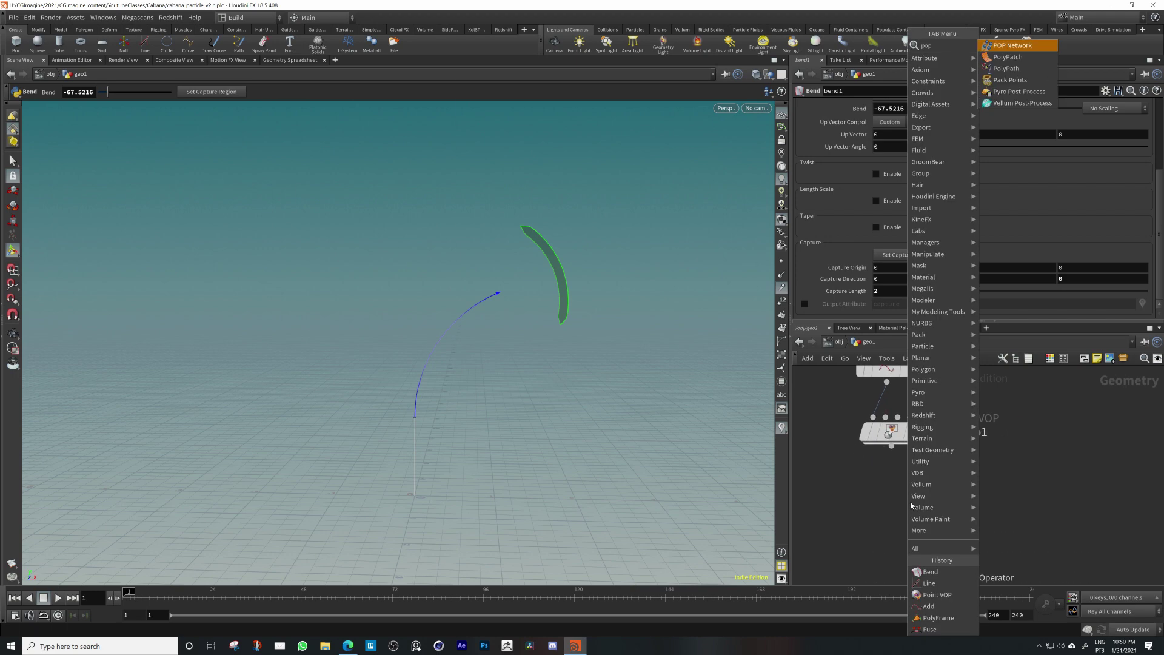
{"action": "key", "text": "Return"}
{"action": "left_click", "coordinate": [908, 500]}
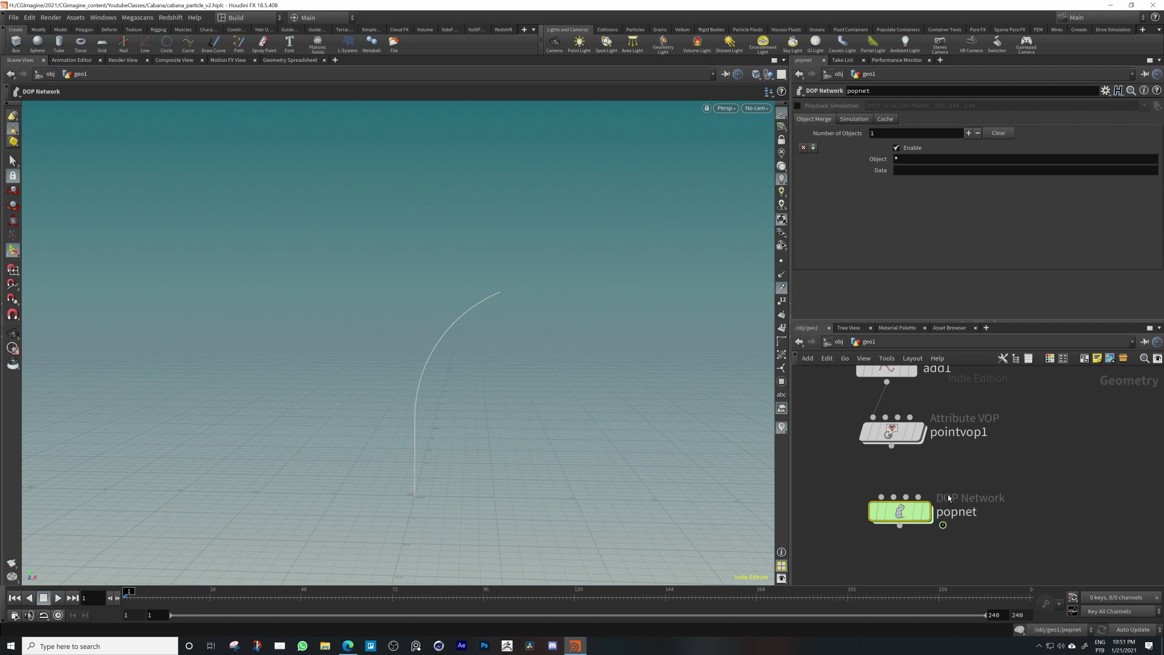
{"action": "left_click_drag", "start_coordinate": [891, 446], "coordinate": [882, 496]}
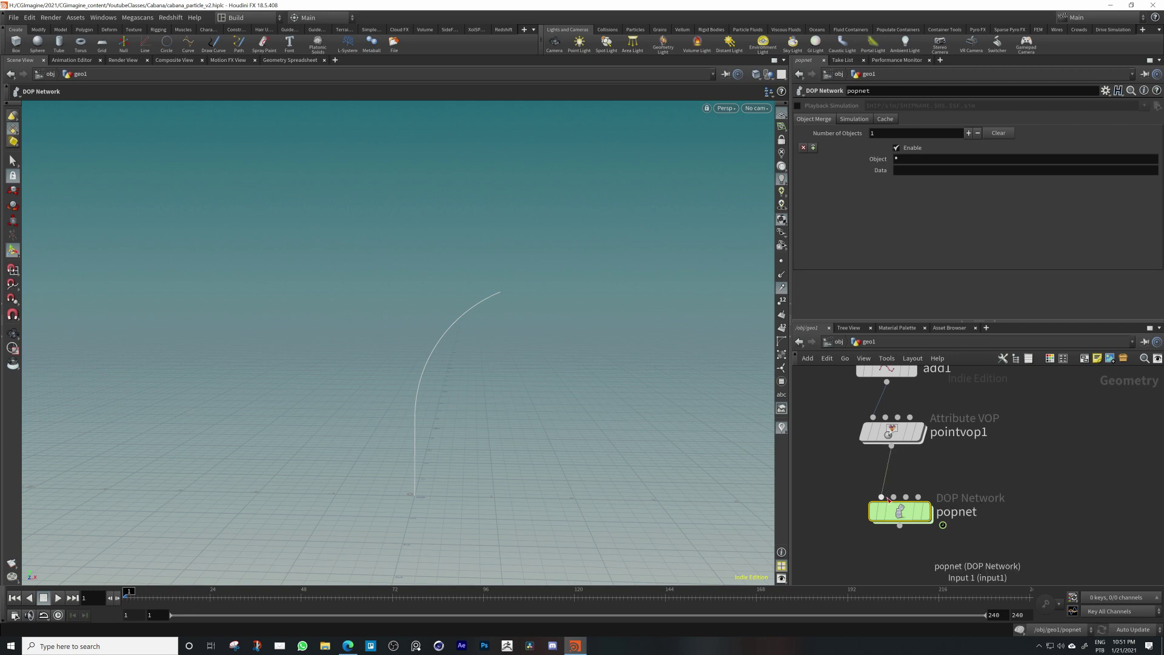
Wire bend1's output into the popnet's second input and move the line and bend nodes closer to the circle chain
{"action": "scroll", "coordinate": [1086, 461], "scroll_direction": "down", "scroll_amount": 3}
{"action": "middle_click_drag", "start_coordinate": [1078, 473], "coordinate": [988, 499]}
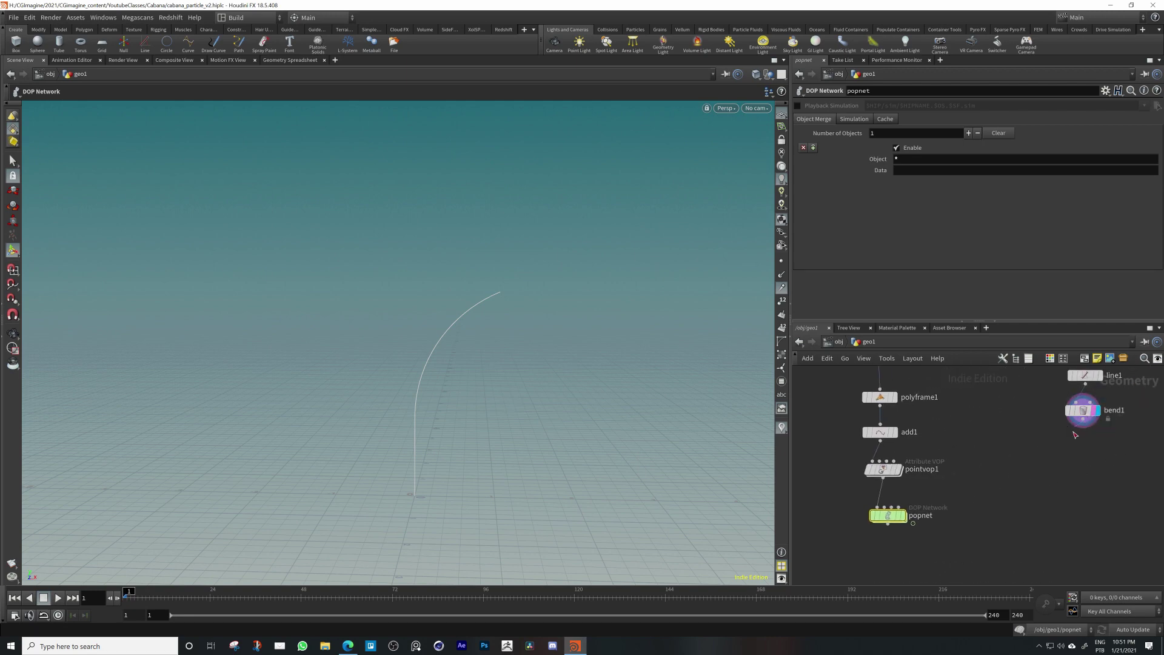
{"action": "left_click_drag", "start_coordinate": [1083, 427], "coordinate": [888, 511]}
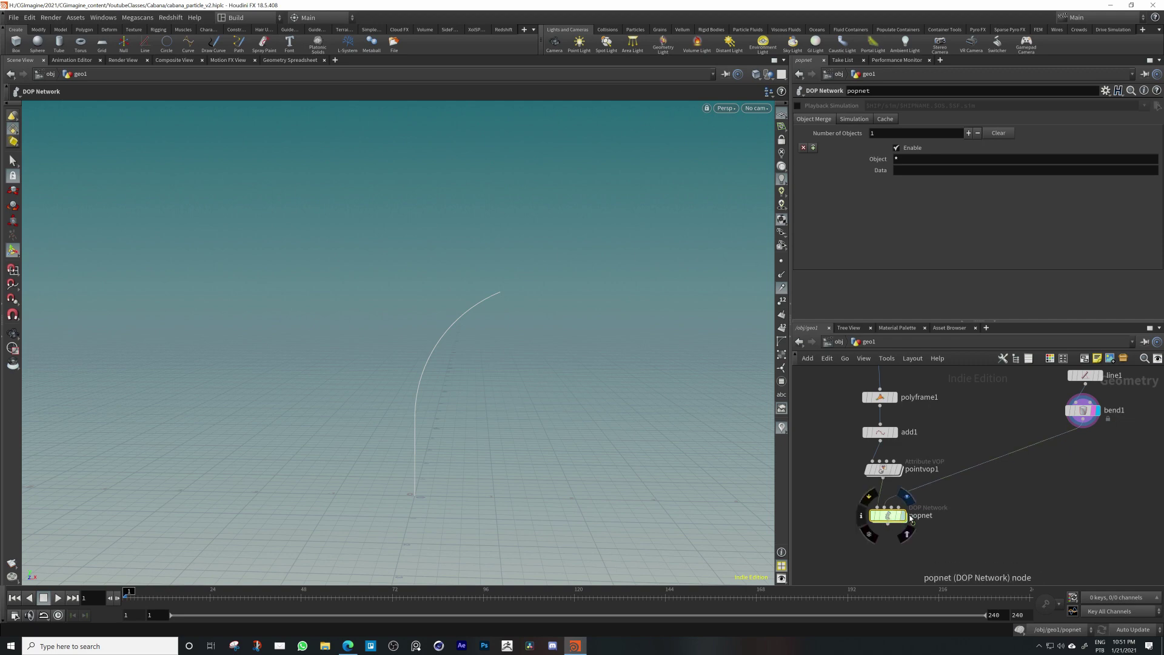
{"action": "scroll", "coordinate": [997, 520], "scroll_direction": "down", "scroll_amount": 3}
{"action": "middle_click_drag", "start_coordinate": [997, 462], "coordinate": [982, 481]}
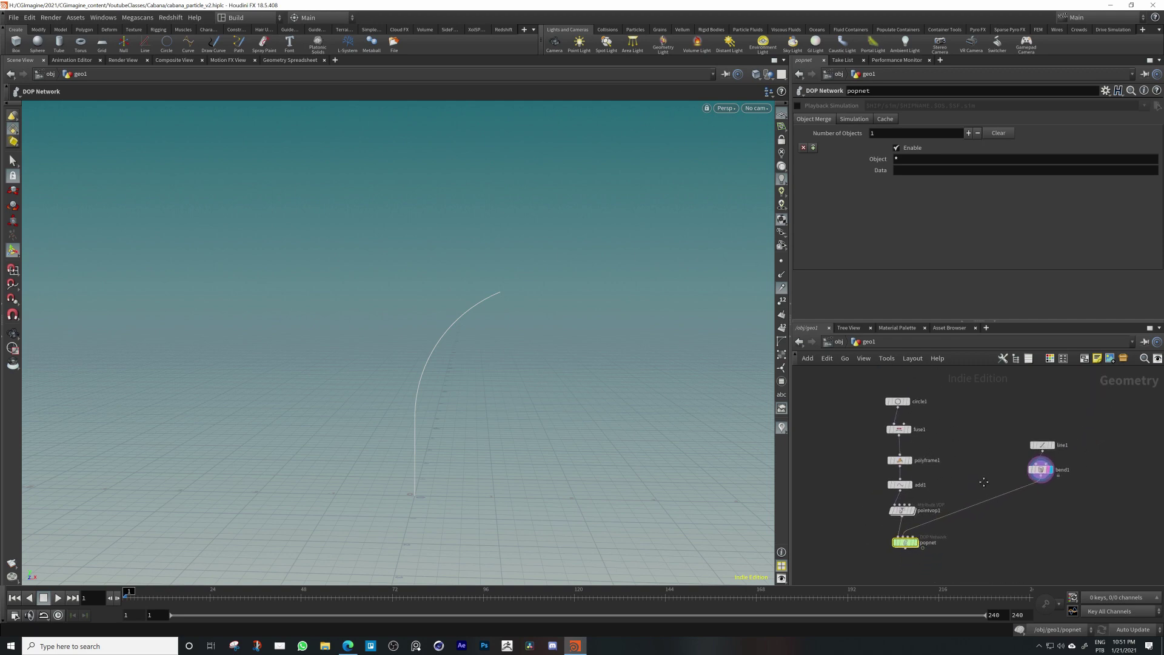
{"action": "left_click_drag", "start_coordinate": [997, 430], "coordinate": [1061, 482]}
{"action": "left_click_drag", "start_coordinate": [1042, 471], "coordinate": [997, 473]}
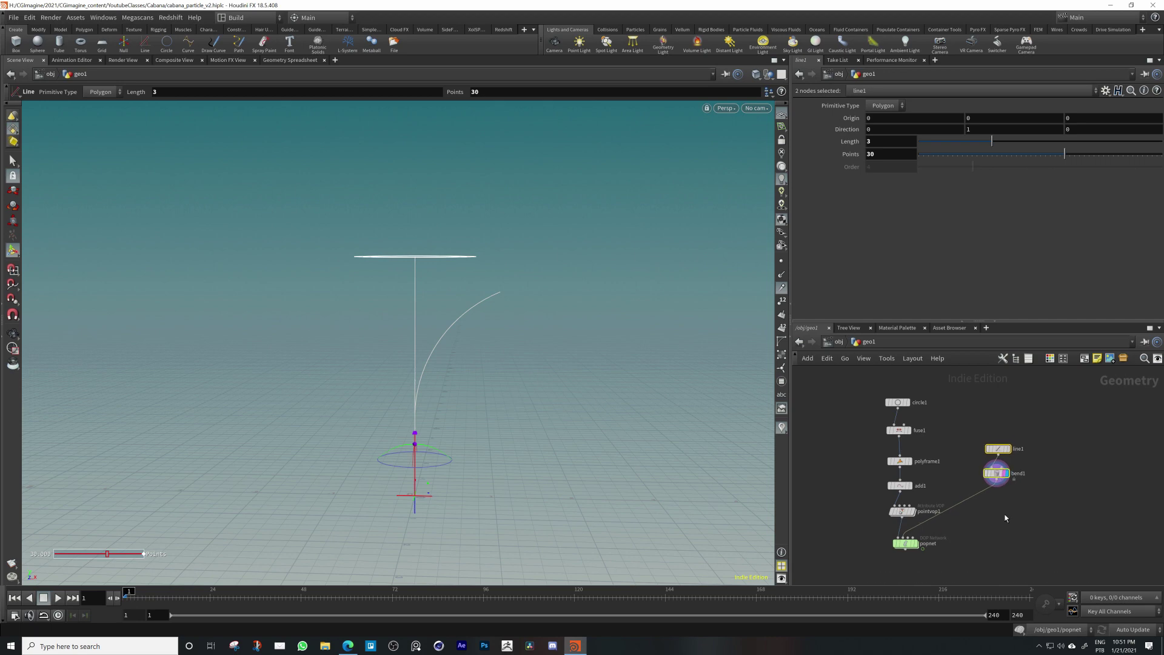
{"action": "left_click", "coordinate": [1006, 516]}
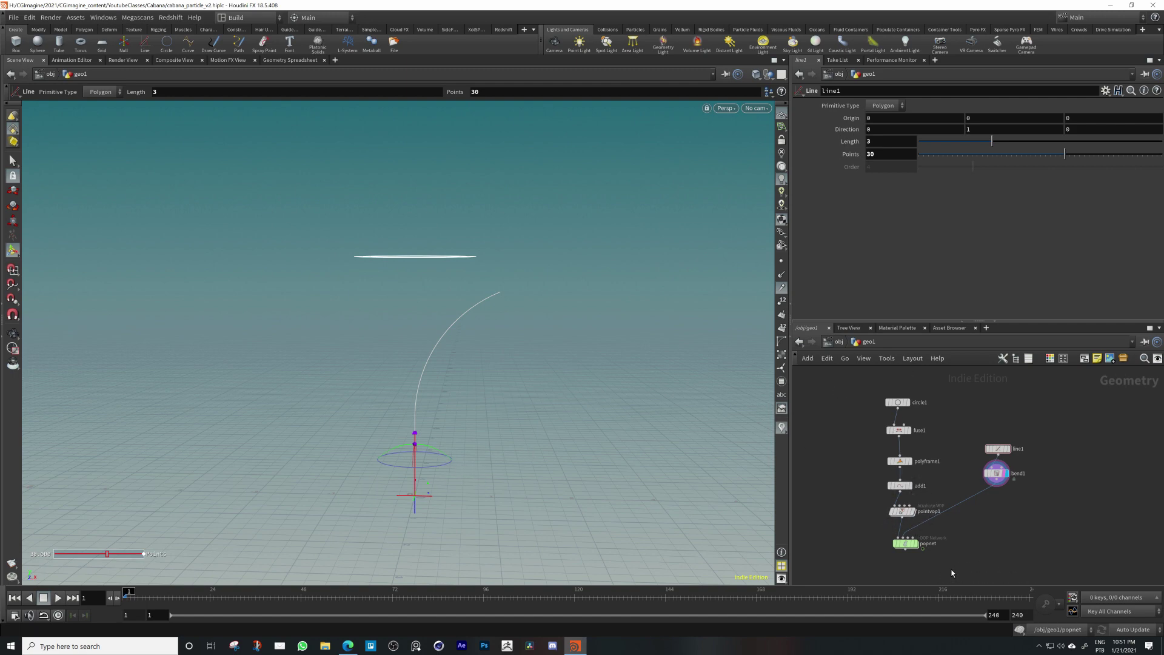
Enter the popnet node to work on its internal dynamics network
{"action": "middle_click_drag", "start_coordinate": [951, 570], "coordinate": [956, 482]}
{"action": "mouse_move", "coordinate": [907, 457]}
{"action": "left_mouse_down"}
{"action": "mouse_move", "coordinate": [906, 474]}
{"action": "mouse_move", "coordinate": [909, 463]}
{"action": "left_mouse_up"}
{"action": "mouse_move", "coordinate": [878, 399]}
{"action": "middle_mouse_down"}
{"action": "mouse_move", "coordinate": [865, 458]}
{"action": "mouse_move", "coordinate": [870, 439]}
{"action": "middle_mouse_up"}
{"action": "mouse_move", "coordinate": [874, 533]}
{"action": "middle_mouse_down"}
{"action": "mouse_move", "coordinate": [873, 458]}
{"action": "mouse_move", "coordinate": [851, 474]}
{"action": "middle_mouse_up"}
{"action": "double_click", "coordinate": [887, 470]}
Rearrange the popobject, source_first_input and popsolver nodes to lay out the particle network more clearly
{"action": "left_click_drag", "start_coordinate": [912, 446], "coordinate": [847, 434]}
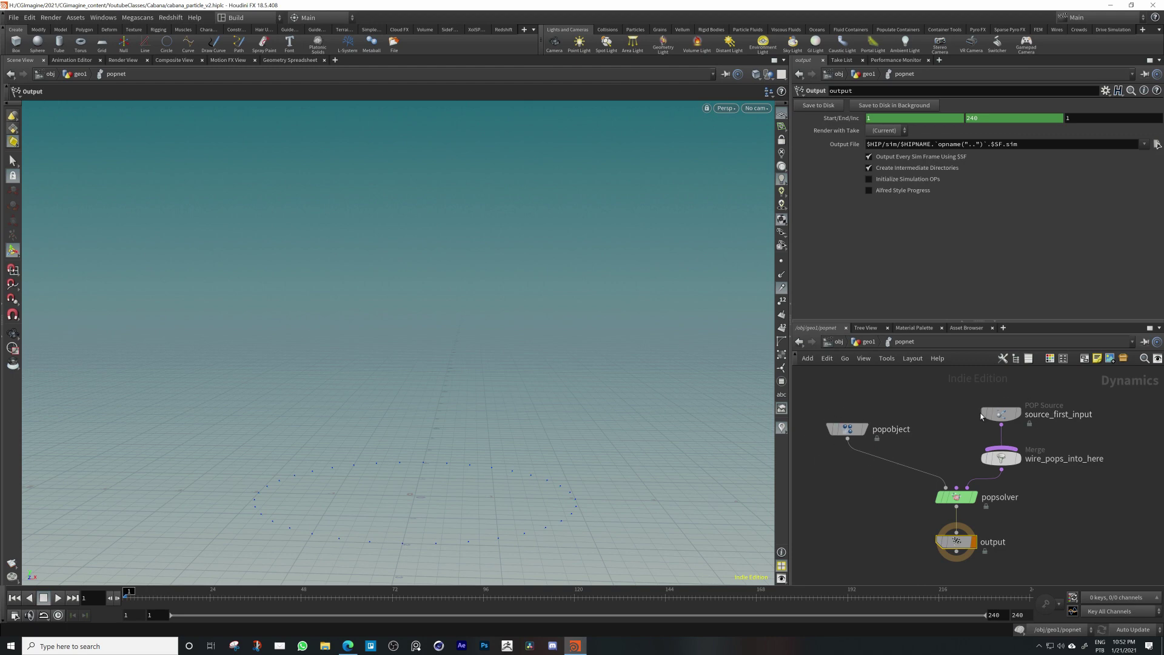
{"action": "left_click_drag", "start_coordinate": [1005, 420], "coordinate": [1005, 408]}
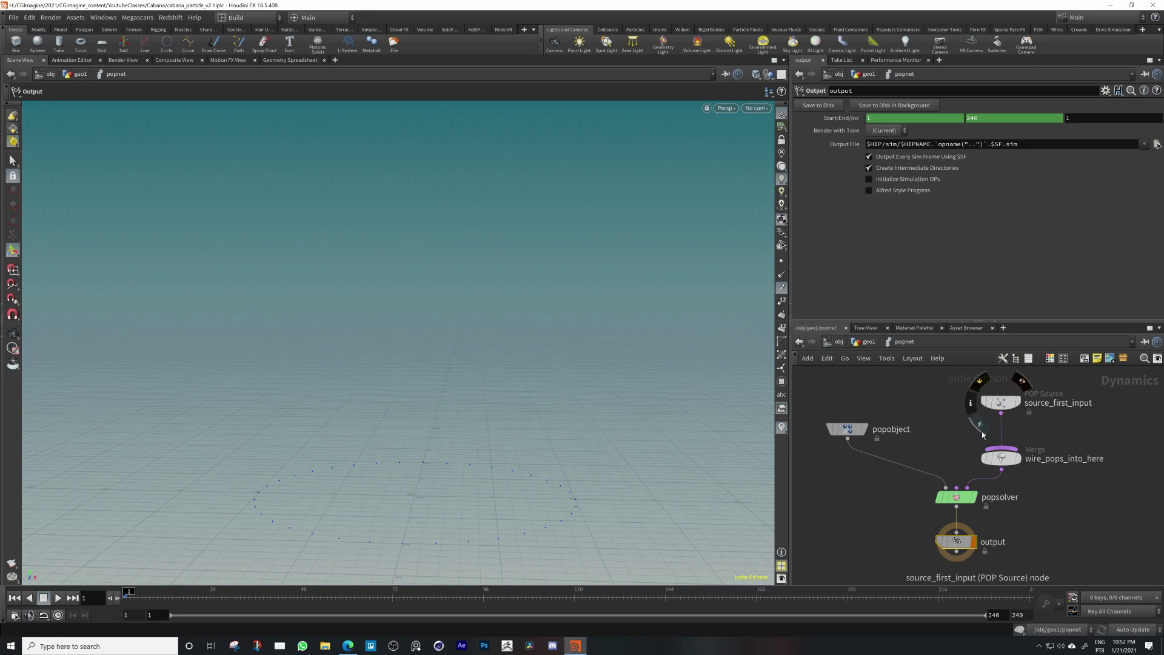
{"action": "mouse_move", "coordinate": [1001, 407]}
{"action": "left_mouse_down"}
{"action": "mouse_move", "coordinate": [1021, 407]}
{"action": "mouse_move", "coordinate": [1004, 408]}
{"action": "left_mouse_up"}
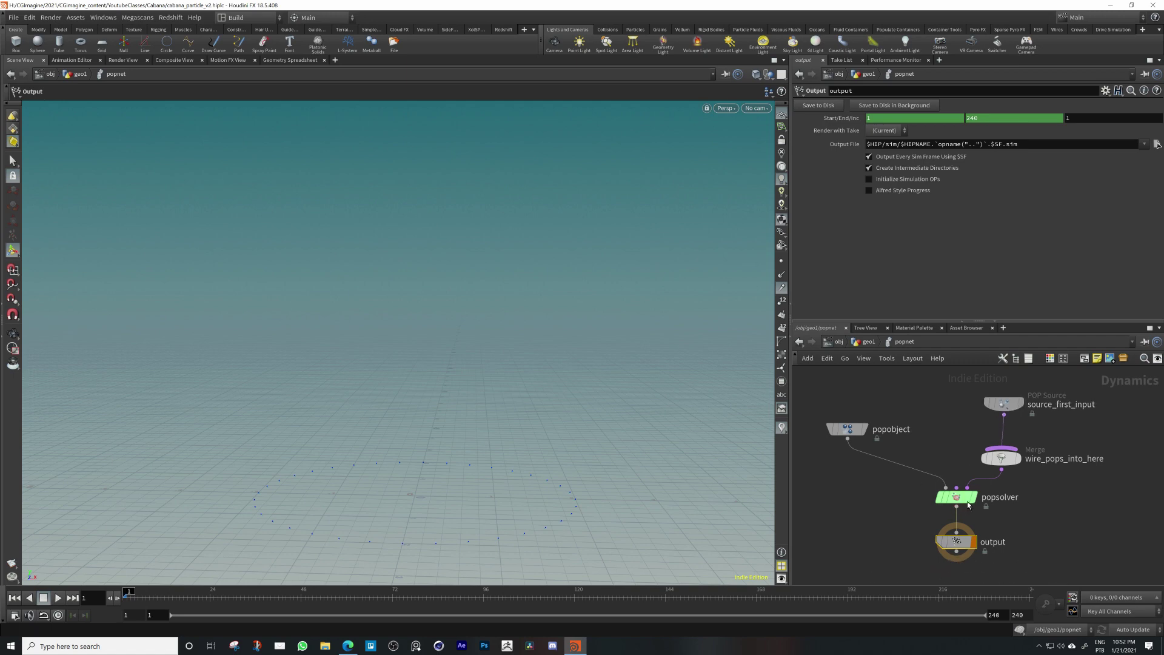
{"action": "mouse_move", "coordinate": [959, 502]}
{"action": "left_mouse_down"}
{"action": "mouse_move", "coordinate": [985, 490]}
{"action": "mouse_move", "coordinate": [949, 495]}
{"action": "mouse_move", "coordinate": [958, 497]}
{"action": "left_mouse_up"}
{"action": "left_click_drag", "start_coordinate": [847, 428], "coordinate": [854, 438]}
{"action": "middle_click_drag", "start_coordinate": [946, 425], "coordinate": [923, 383]}
Set the emission type of the source_first_input POP Source to All Points
{"action": "left_click", "coordinate": [944, 411]}
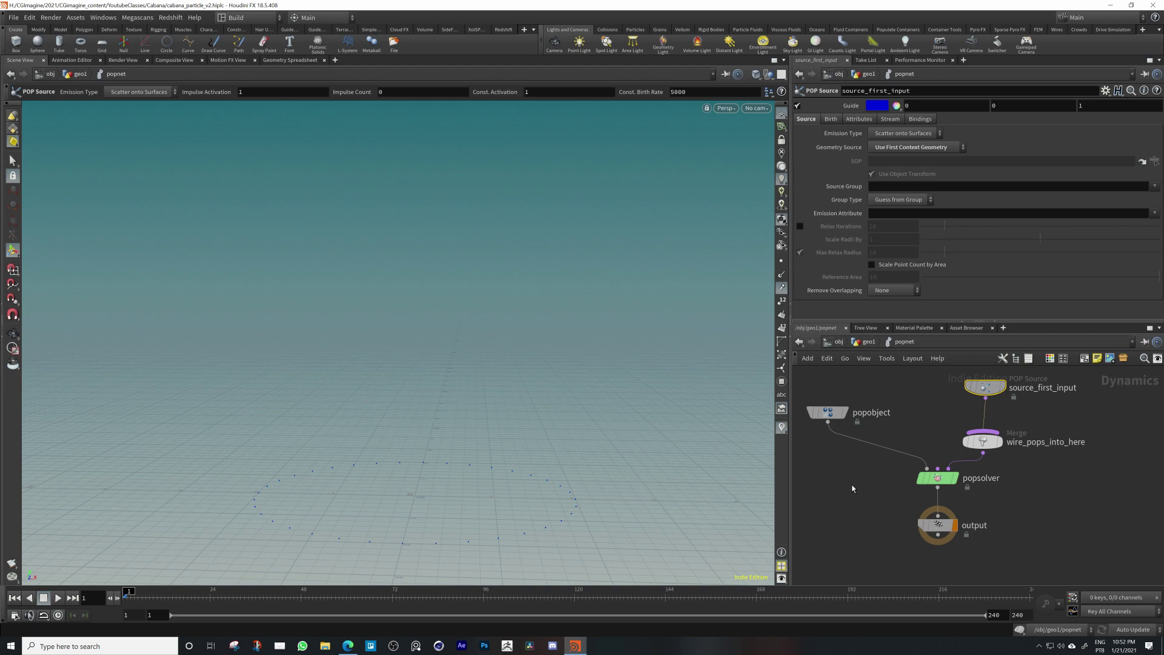
{"action": "middle_click", "coordinate": [982, 441]}
{"action": "middle_click_drag", "start_coordinate": [945, 388], "coordinate": [944, 418]}
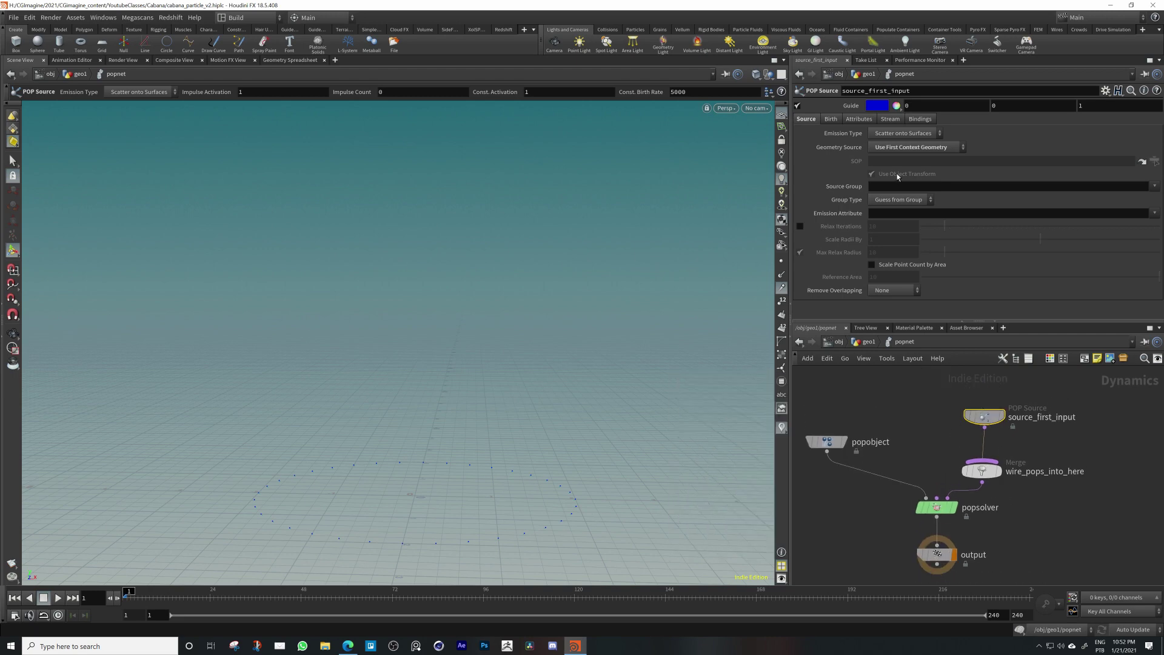
{"action": "left_click", "coordinate": [882, 133]}
{"action": "left_click", "coordinate": [898, 135]}
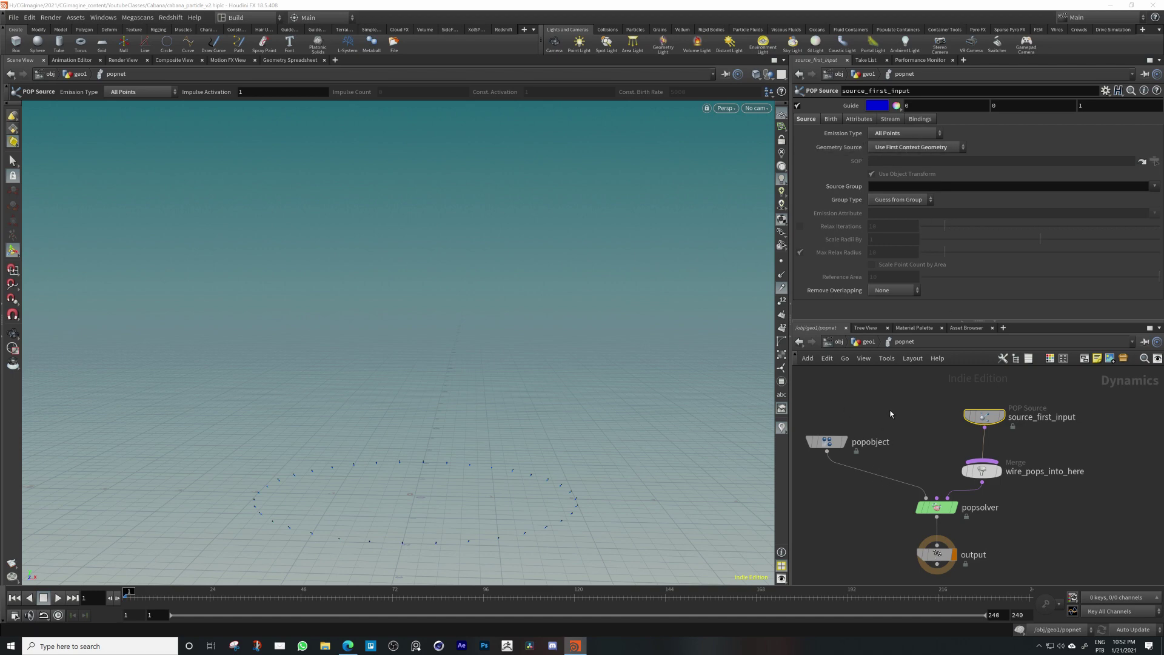
Play the particle simulation, examine the emitted trails from several angles, and return to the first frame
{"action": "left_click", "coordinate": [872, 343]}
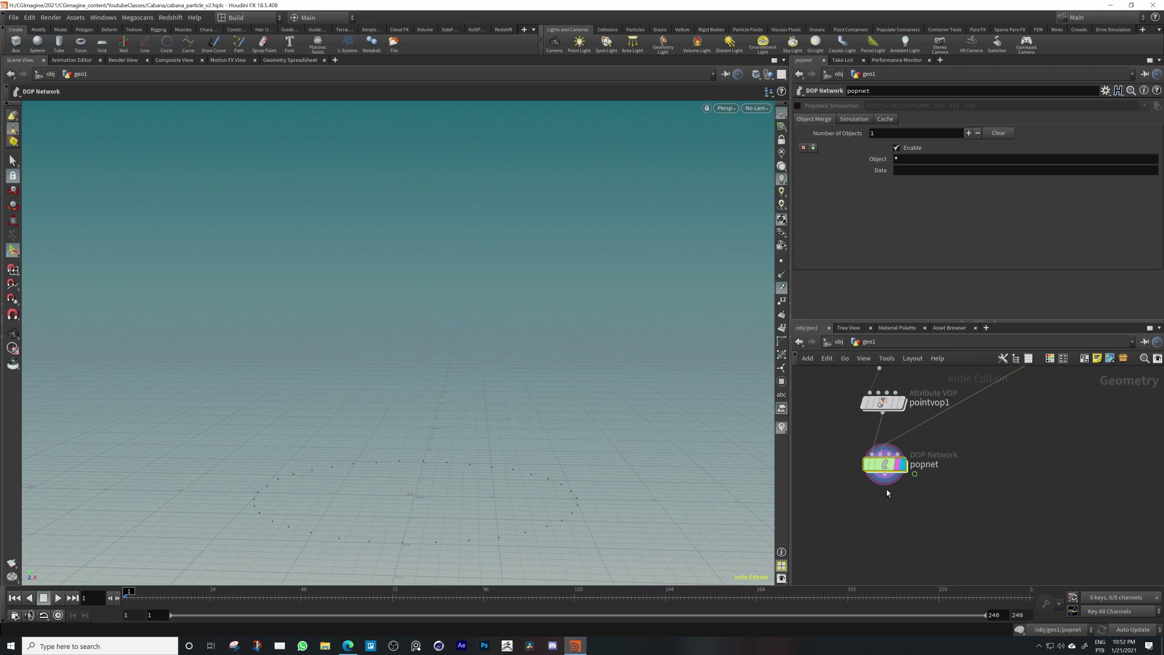
{"action": "double_click", "coordinate": [889, 461]}
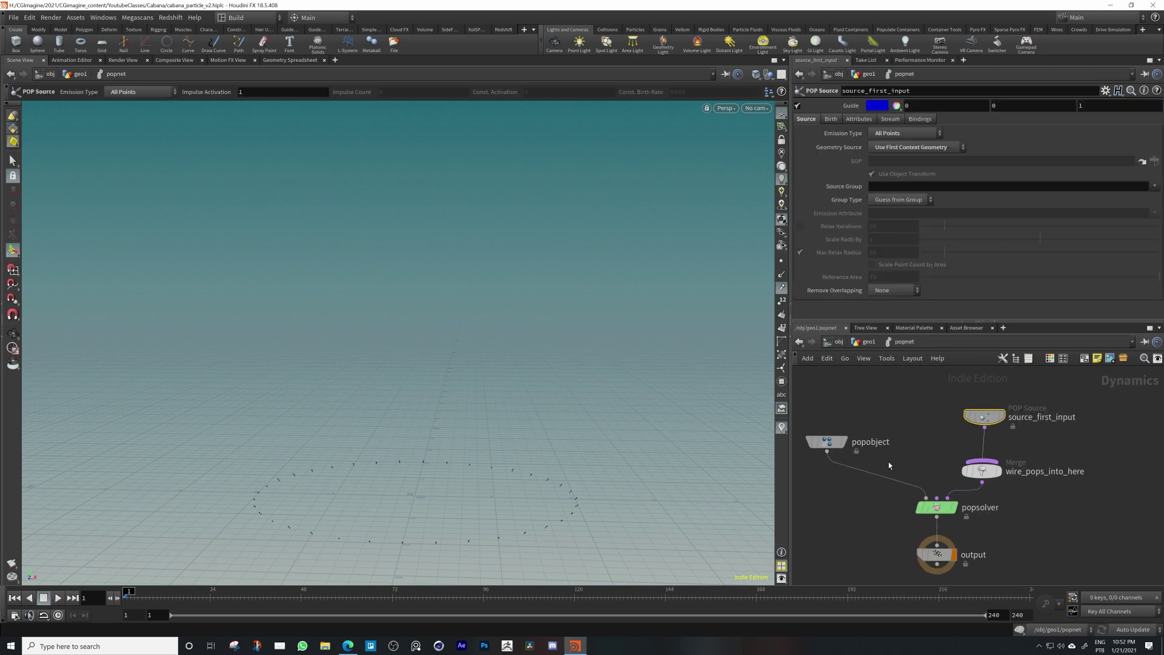
{"action": "left_click", "coordinate": [58, 598]}
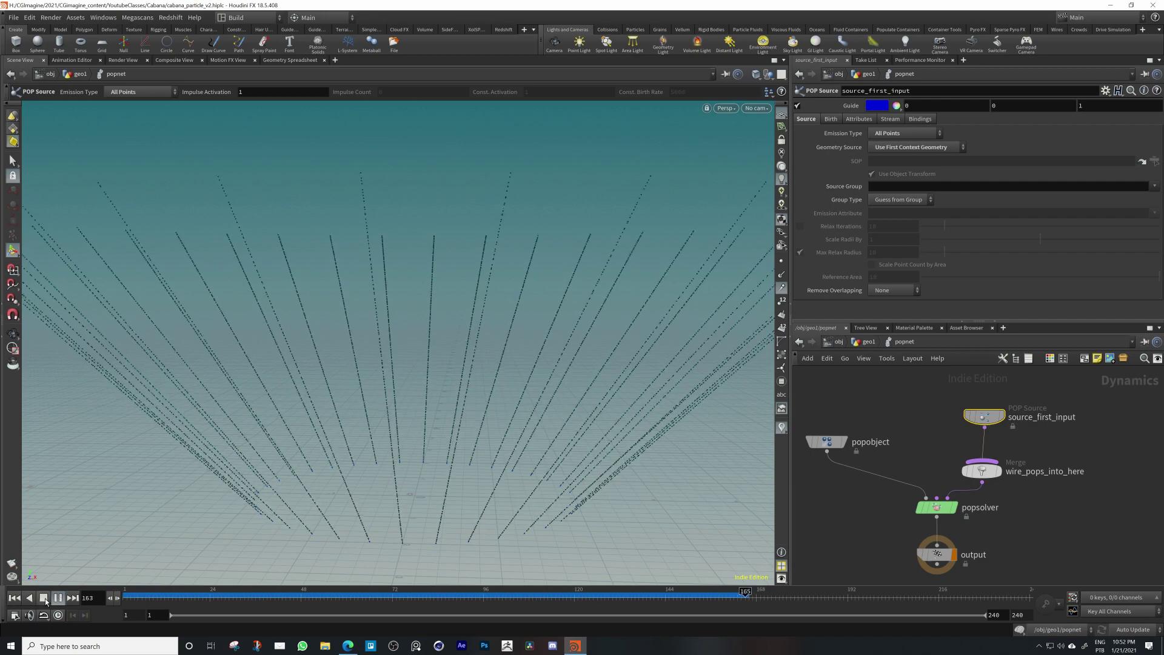
{"action": "left_click", "coordinate": [46, 599]}
{"action": "left_click_drag", "start_coordinate": [472, 533], "coordinate": [468, 502], "text": "alt"}
{"action": "mouse_move", "coordinate": [527, 480]}
{"action": "left_mouse_down"}
{"action": "mouse_move", "coordinate": [513, 464]}
{"action": "mouse_move", "coordinate": [546, 479]}
{"action": "left_mouse_up"}
{"action": "right_click_drag", "start_coordinate": [546, 479], "coordinate": [466, 425]}
{"action": "left_click_drag", "start_coordinate": [466, 425], "coordinate": [452, 445]}
{"action": "left_click_drag", "start_coordinate": [623, 325], "coordinate": [678, 270]}
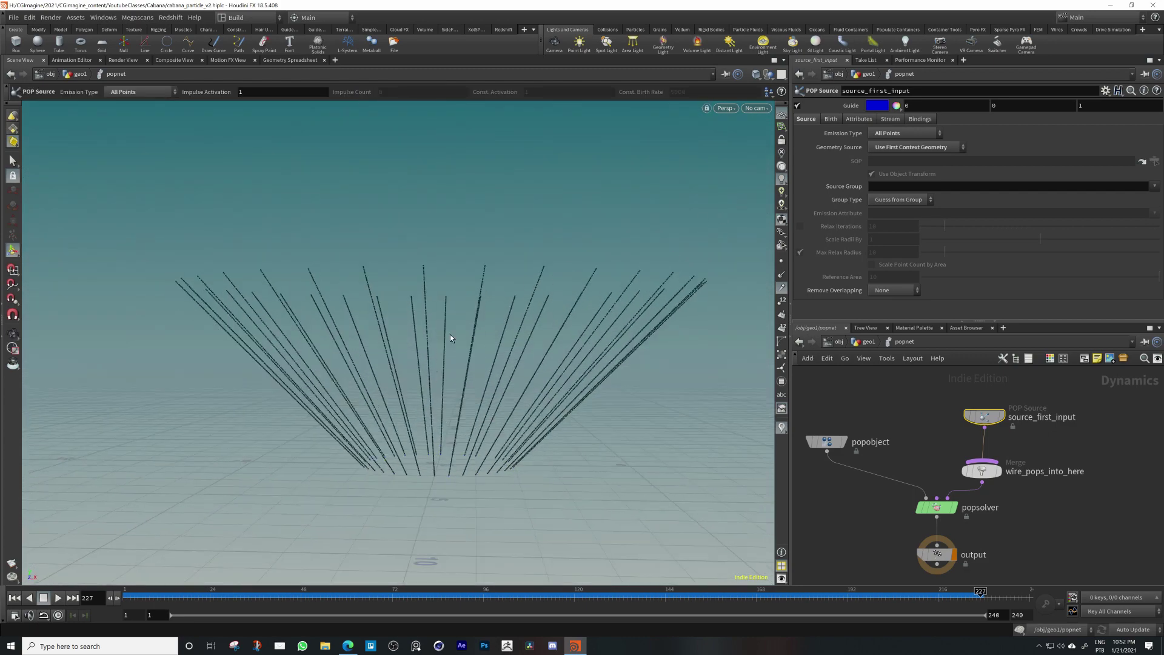
{"action": "left_click", "coordinate": [14, 597]}
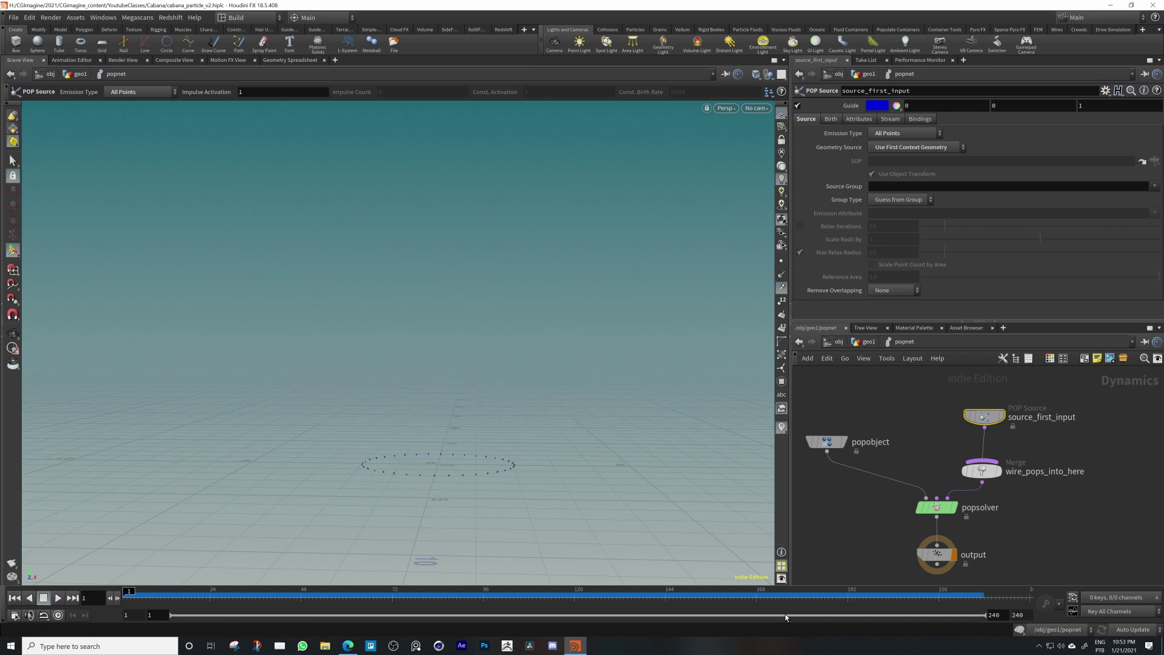
Add a Gravity Force node on the wire between popsolver and output, moving output down to make room
{"action": "middle_click_drag", "start_coordinate": [928, 585], "coordinate": [926, 550]}
{"action": "left_click_drag", "start_coordinate": [942, 540], "coordinate": [942, 544]}
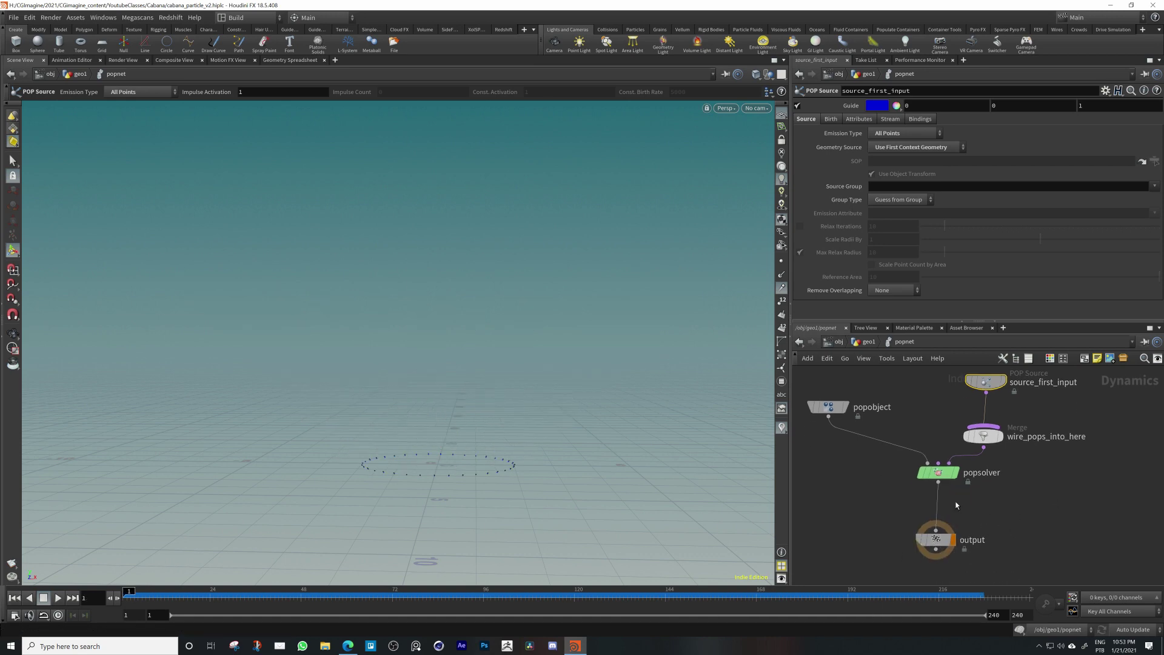
{"action": "key", "text": "Tab"}
{"action": "type", "text": "grav"}
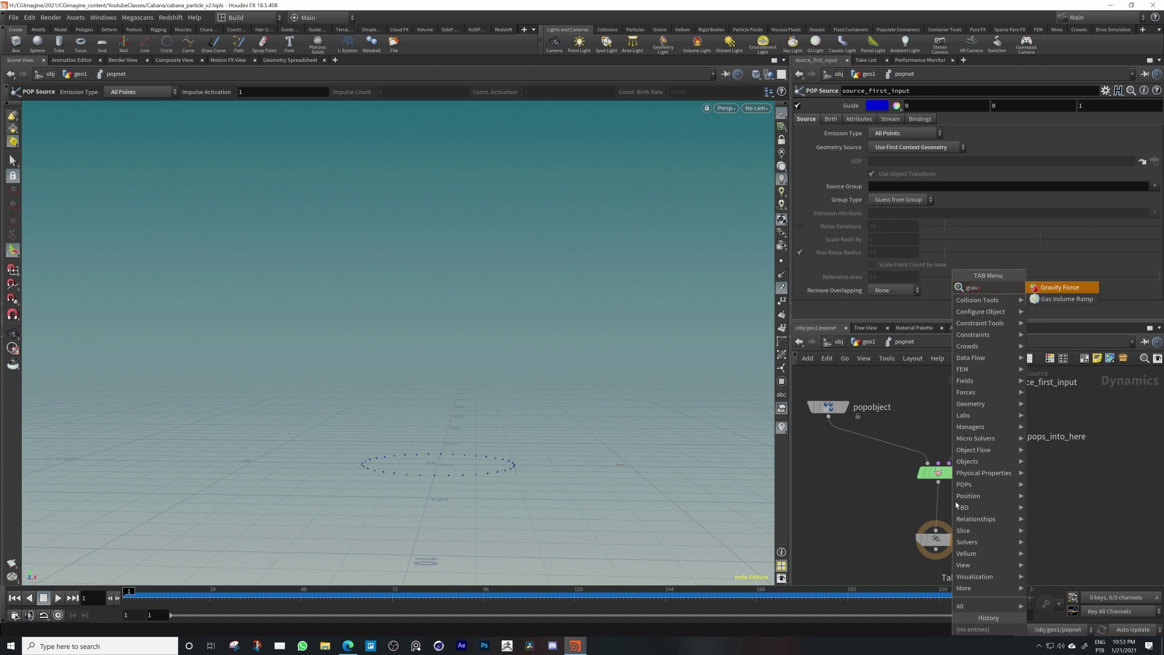
{"action": "key", "text": "Return"}
{"action": "left_click", "coordinate": [941, 514]}
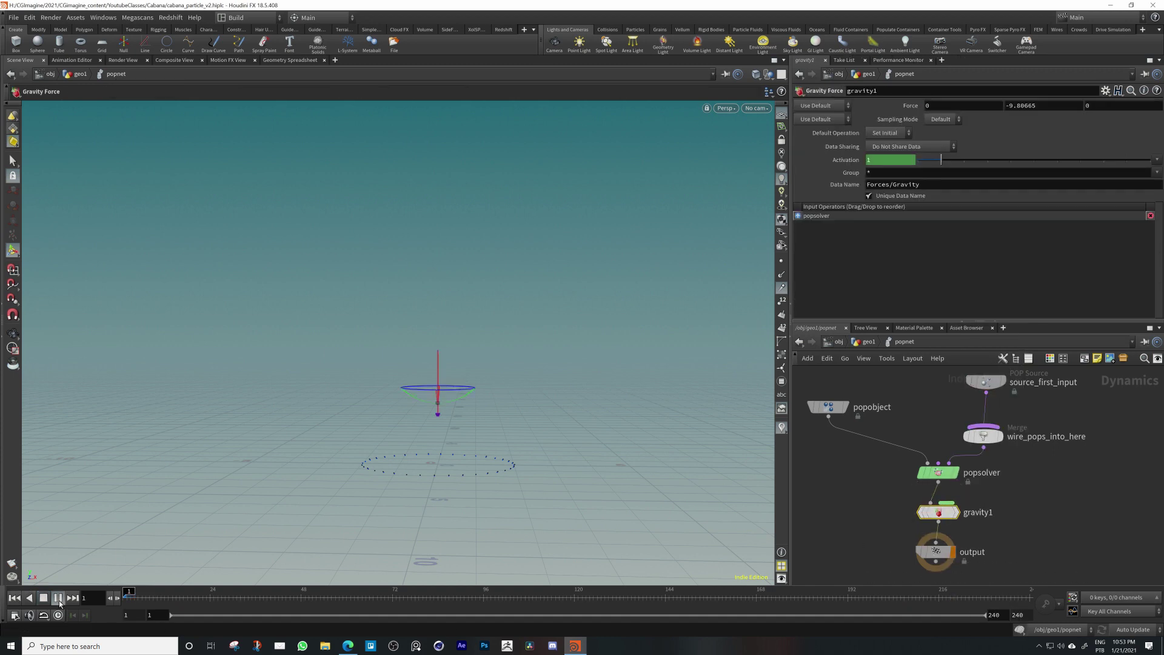
Play the simulation with default gravity to see how the particles move, then rewind to the first frame
{"action": "left_click", "coordinate": [58, 598]}
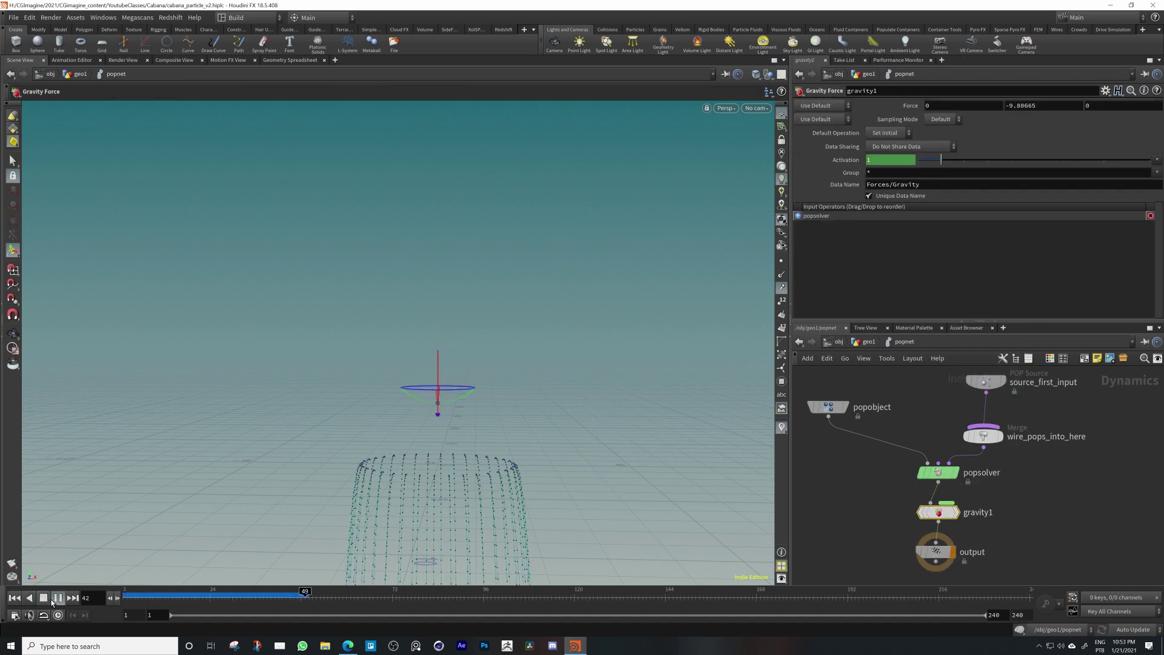
{"action": "left_click_drag", "start_coordinate": [522, 469], "coordinate": [489, 442], "text": "alt"}
{"action": "left_click", "coordinate": [14, 598]}
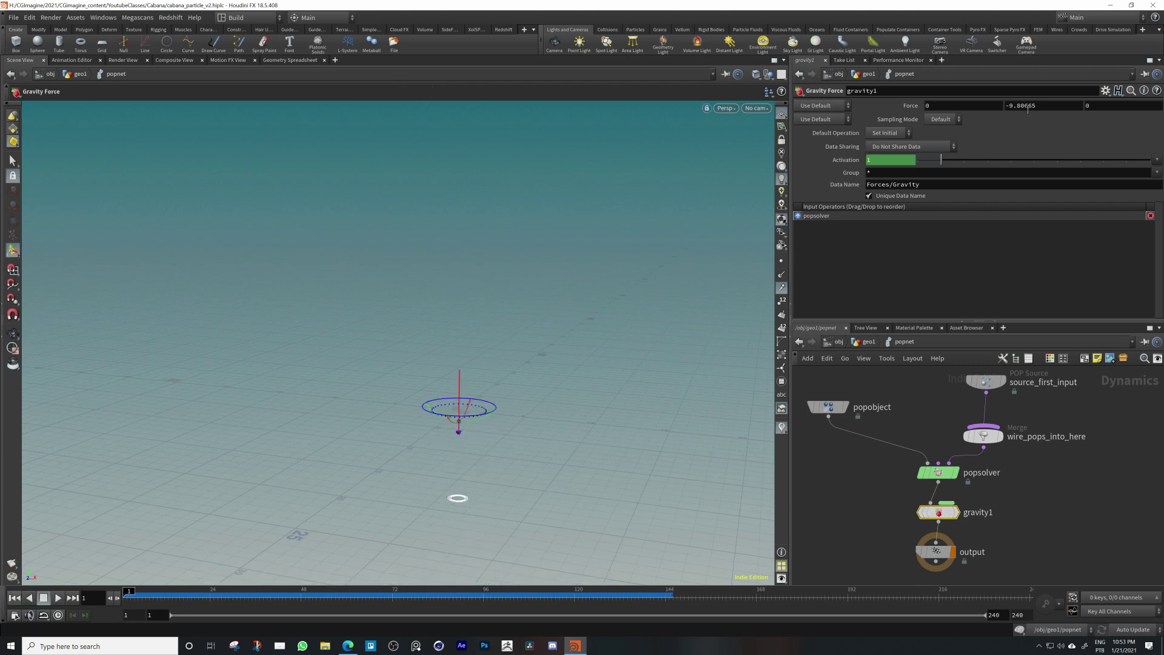
Set the gravity node's Y force to -1 and play the simulation to examine the particle arcs
{"action": "type", "text": "-1"}
{"action": "key", "text": "Return"}
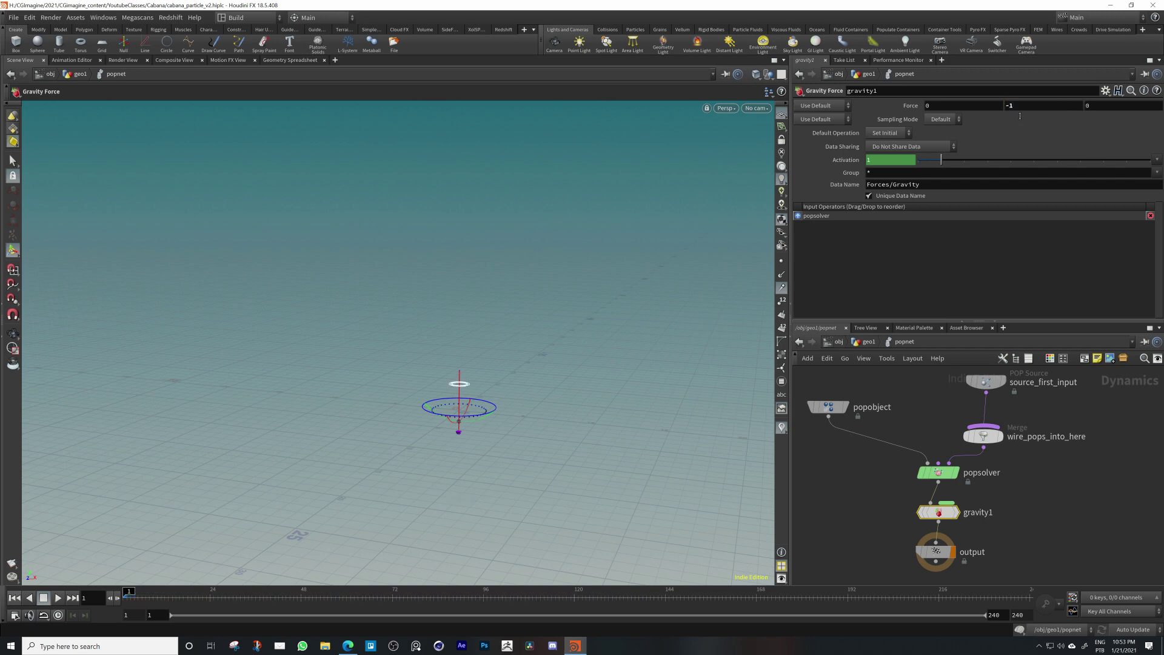
{"action": "left_click", "coordinate": [58, 599]}
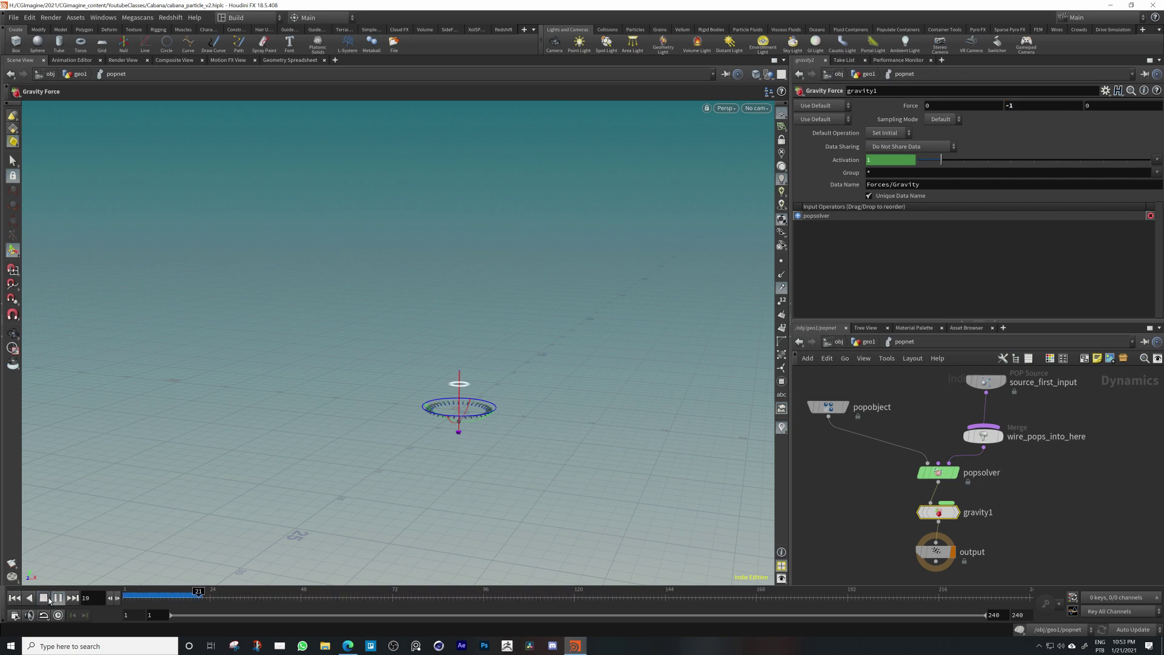
{"action": "left_click", "coordinate": [46, 599]}
{"action": "left_click_drag", "start_coordinate": [462, 437], "coordinate": [485, 394], "text": "alt"}
{"action": "right_click_drag", "start_coordinate": [485, 394], "coordinate": [765, 364], "text": "alt"}
Reduce the gravity node's Y force to -.1 and replay the simulation from the first frame to examine it
{"action": "double_click", "coordinate": [1018, 111]}
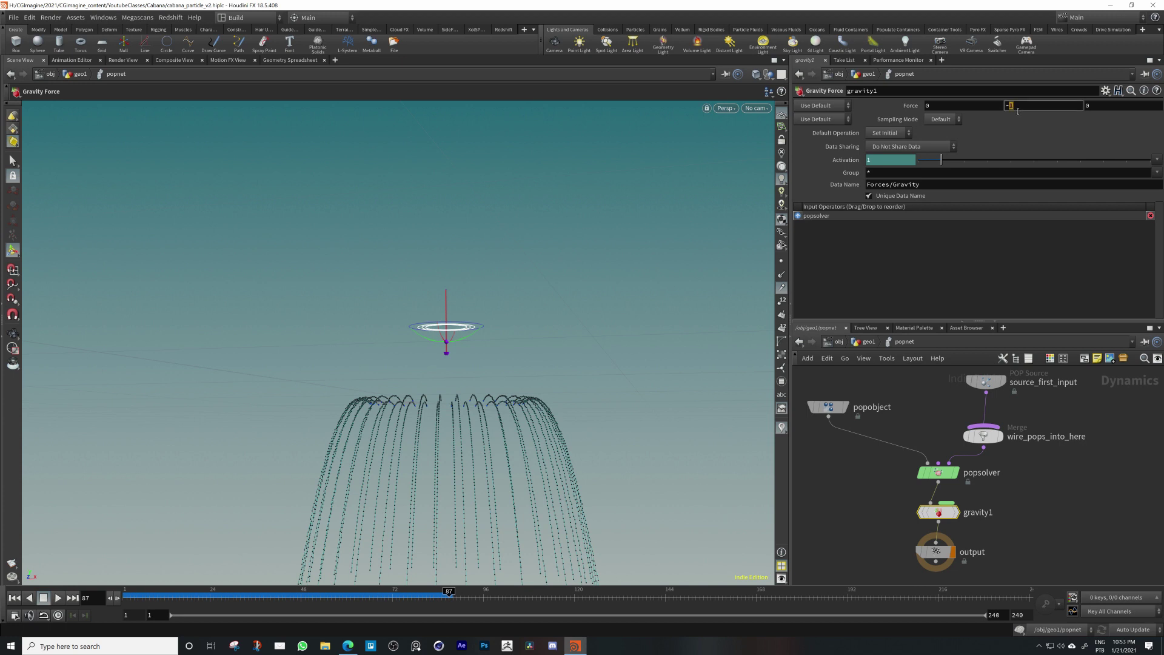
{"action": "type", "text": ".1"}
{"action": "key", "text": "Return"}
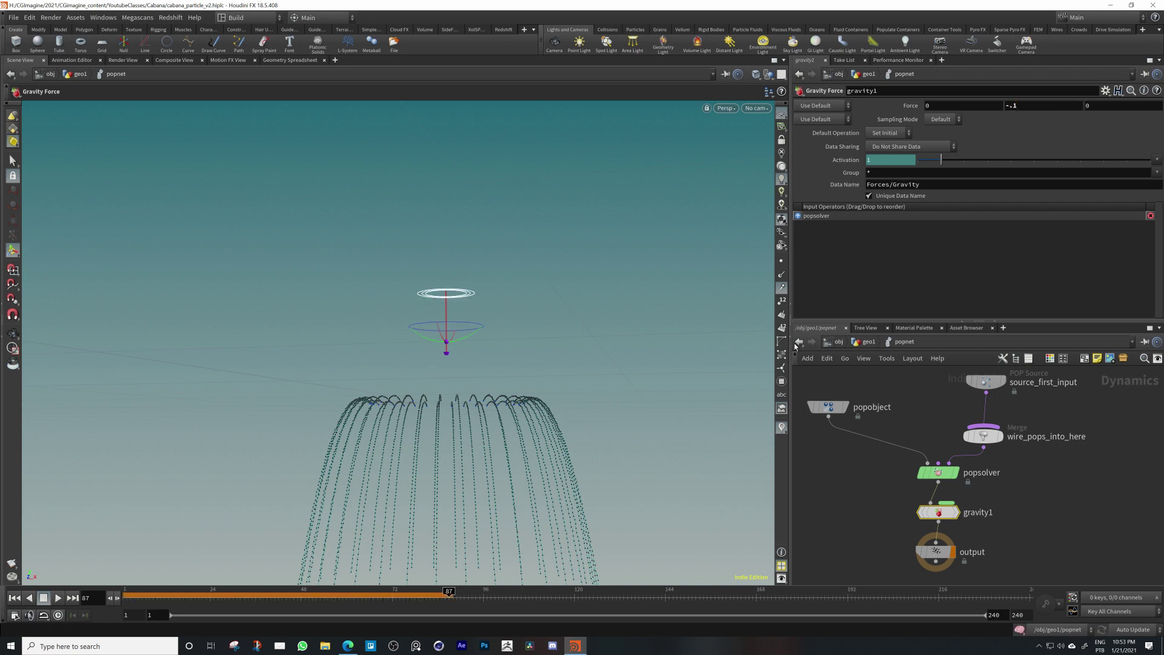
{"action": "left_click", "coordinate": [14, 598]}
{"action": "left_click", "coordinate": [58, 598]}
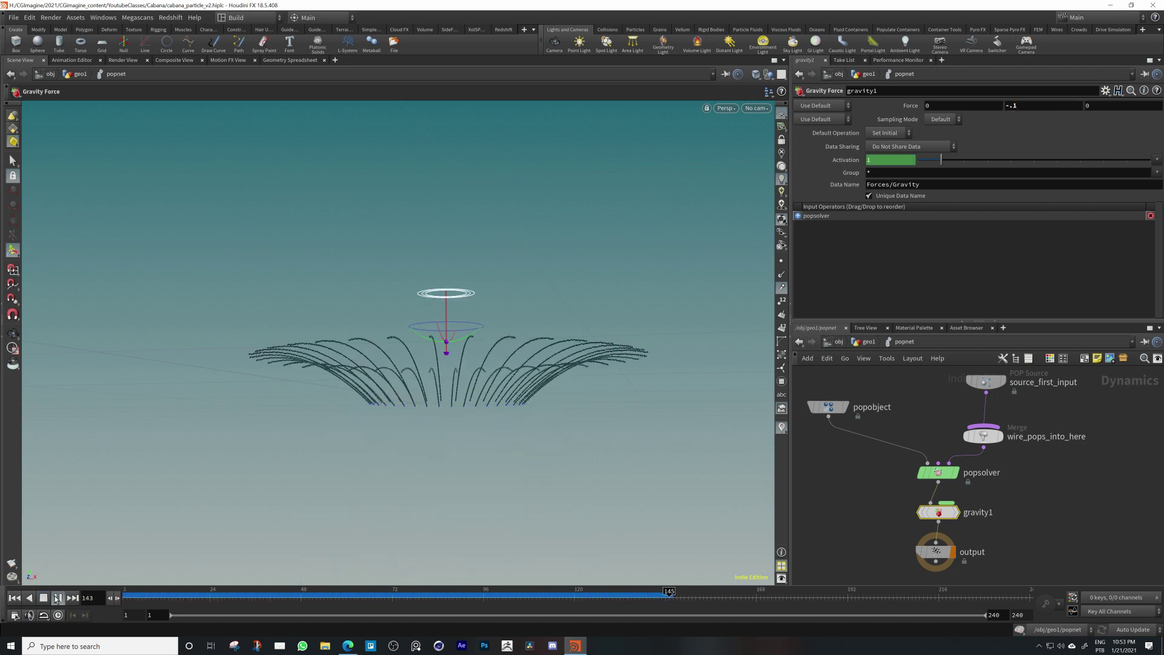
{"action": "left_click", "coordinate": [58, 599]}
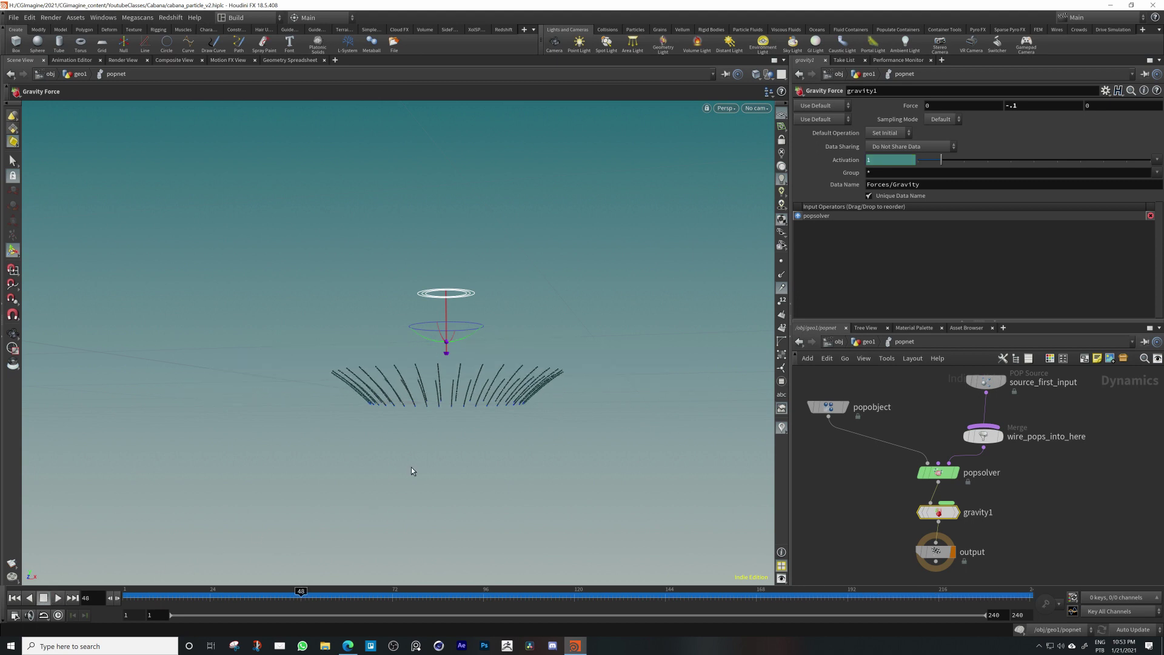
{"action": "left_click_drag", "start_coordinate": [411, 467], "coordinate": [461, 401], "text": "alt"}
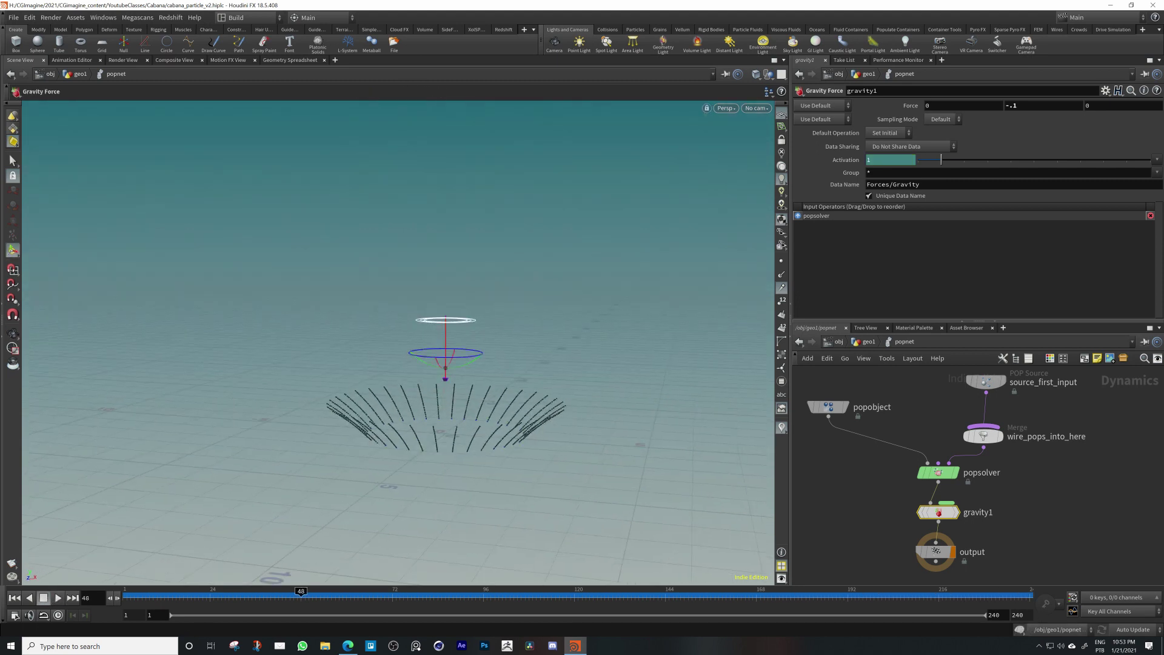
Set the global animation end frame to 600 and apply the change
{"action": "left_click", "coordinate": [30, 614]}
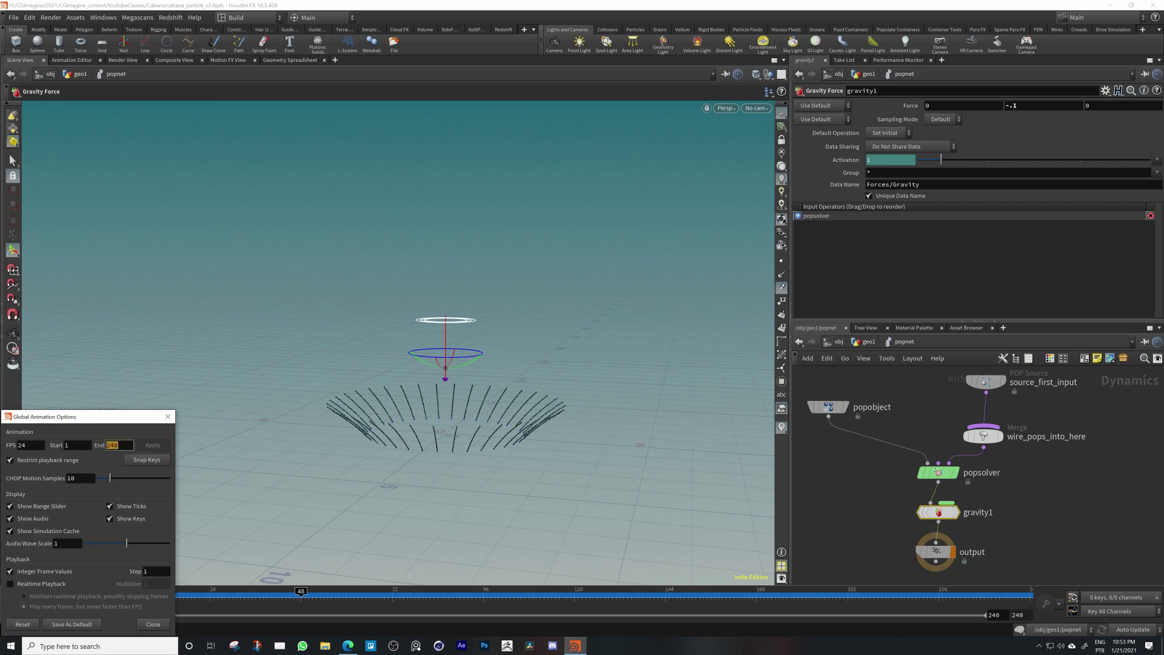
{"action": "type", "text": "600"}
{"action": "key", "text": "Return"}
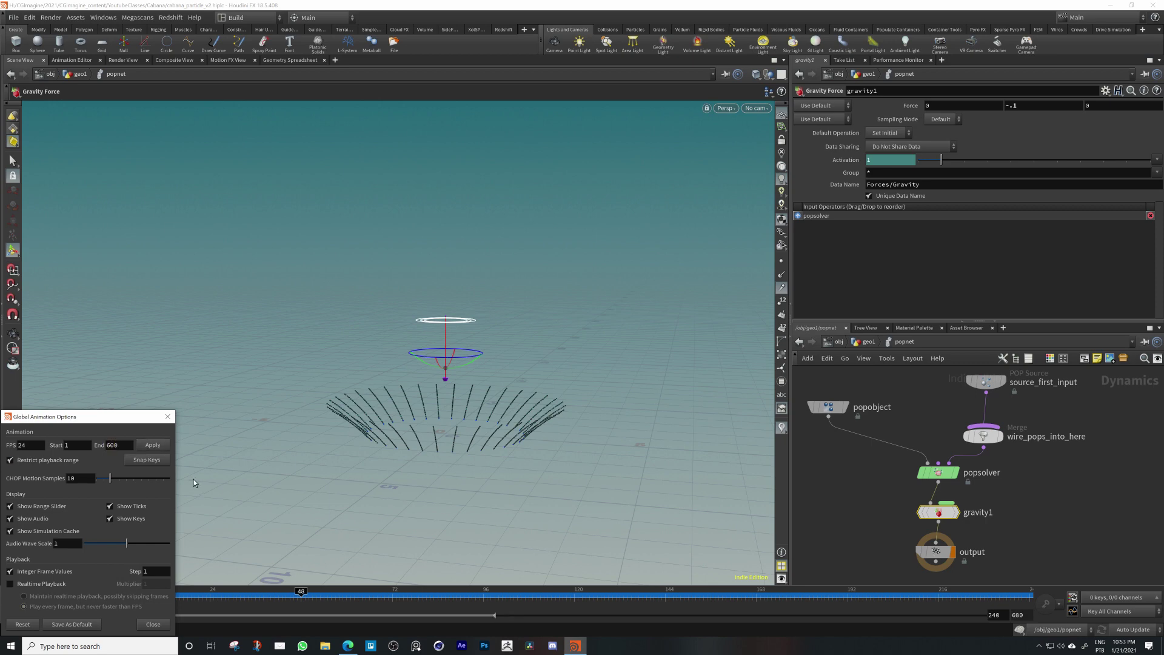
{"action": "left_click", "coordinate": [153, 445]}
{"action": "left_click", "coordinate": [167, 417]}
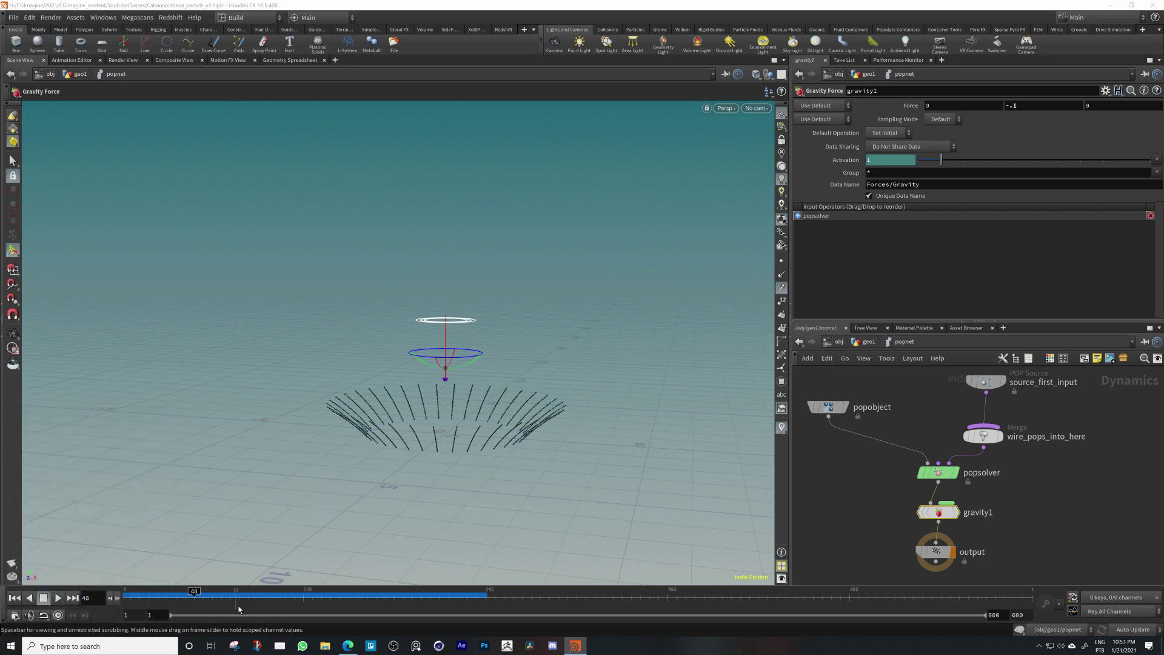
Play the simulation over the extended frame range and return to the first frame
{"action": "left_click", "coordinate": [54, 599]}
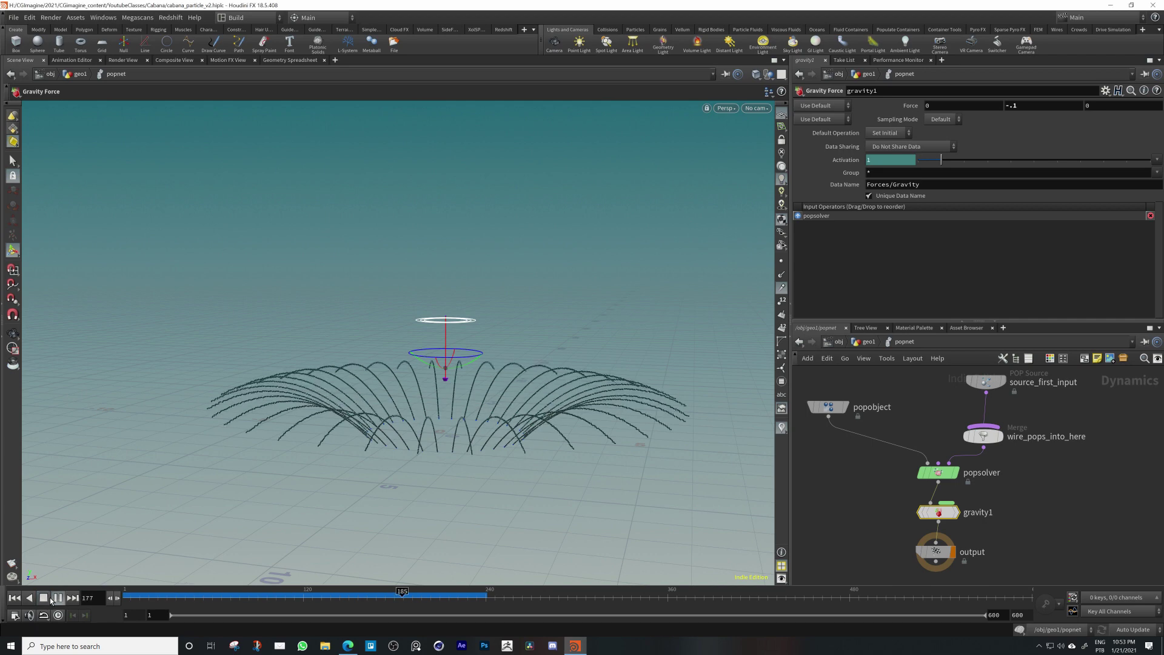
{"action": "left_click", "coordinate": [54, 599]}
{"action": "left_click", "coordinate": [19, 598]}
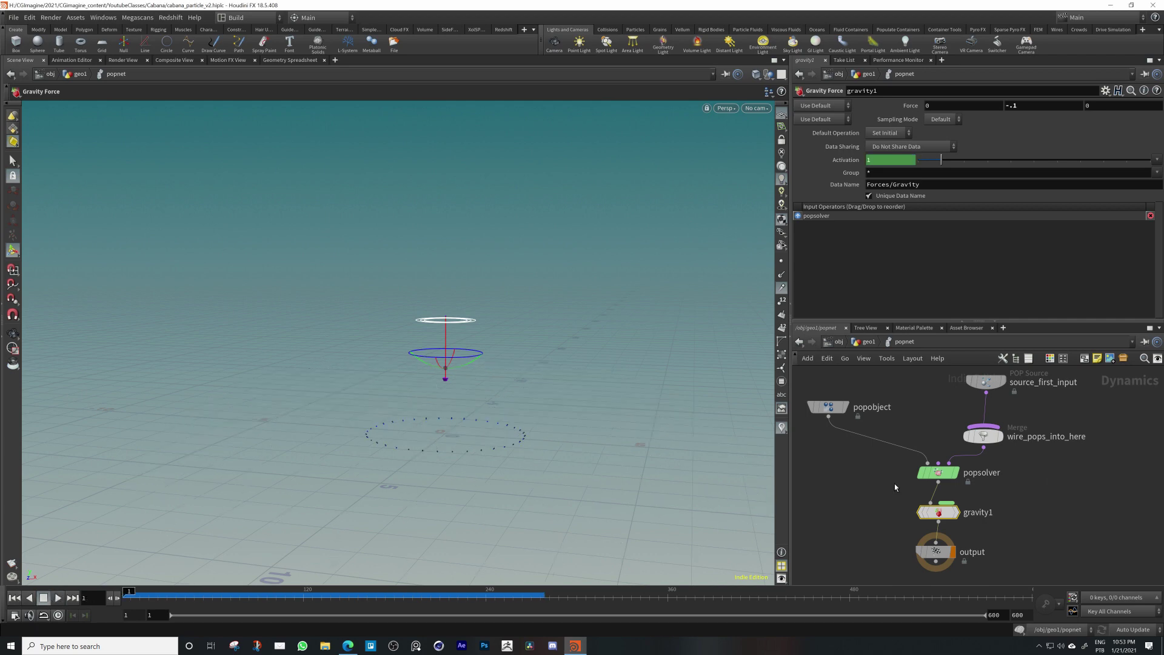
Delete the gravity node from the particle network and nudge the wire_pops_into_here merge node up slightly
{"action": "key", "text": "Delete"}
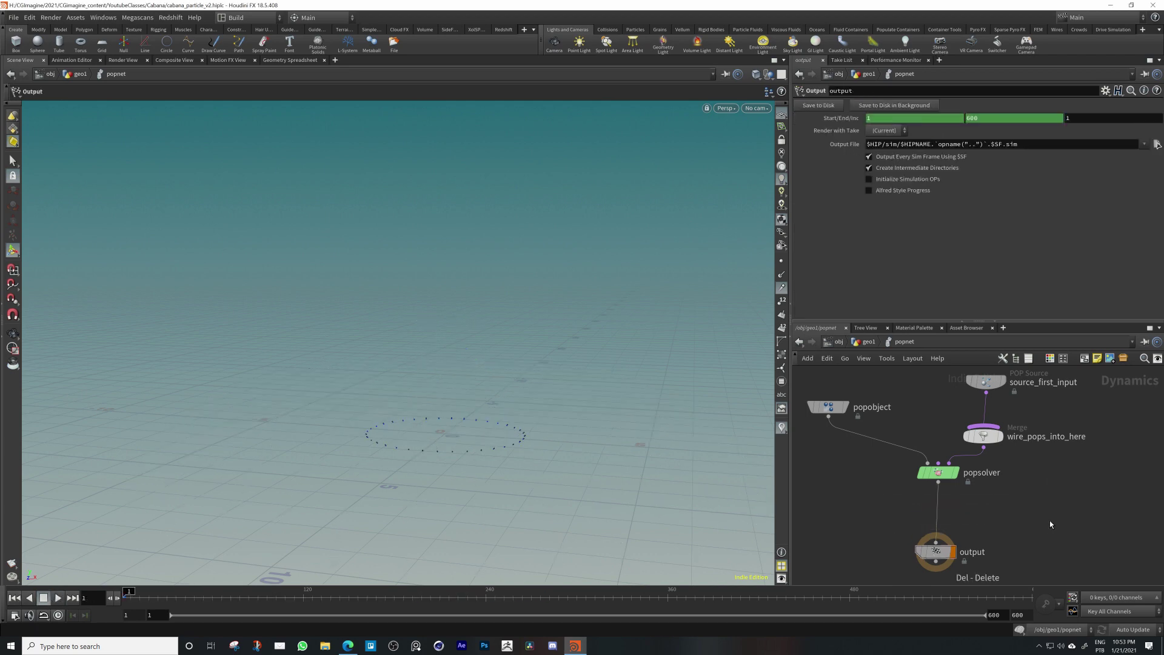
{"action": "middle_click_drag", "start_coordinate": [1023, 492], "coordinate": [1009, 528]}
{"action": "left_click_drag", "start_coordinate": [974, 474], "coordinate": [975, 463]}
{"action": "middle_click_drag", "start_coordinate": [1022, 484], "coordinate": [1058, 478]}
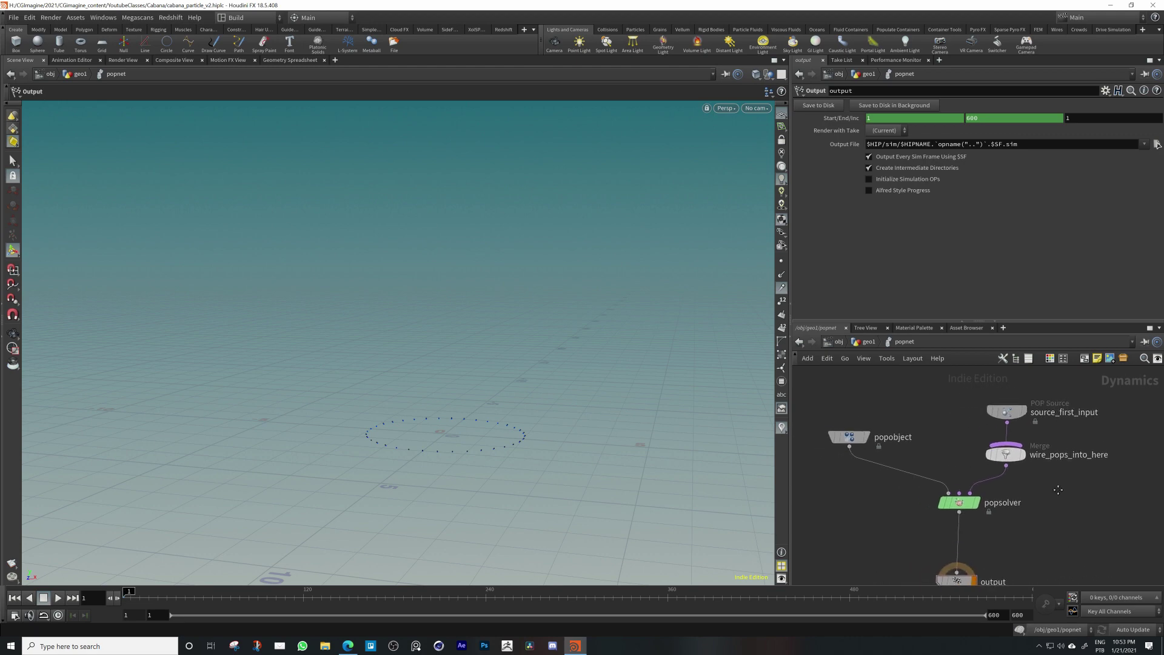
Inspect the emitted points up close and set source_first_input's Jitter Birth Time to None
{"action": "left_click", "coordinate": [1007, 412]}
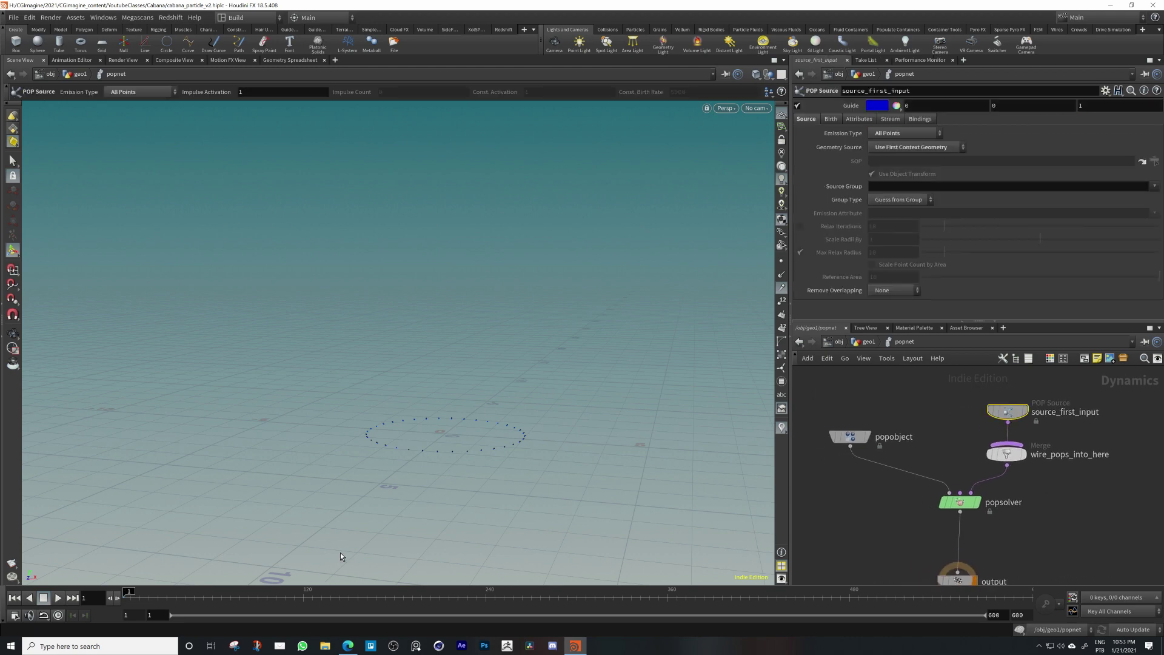
{"action": "key", "text": "Escape"}
{"action": "right_click_drag", "start_coordinate": [501, 433], "coordinate": [757, 395]}
{"action": "left_click_drag", "start_coordinate": [757, 394], "coordinate": [550, 523]}
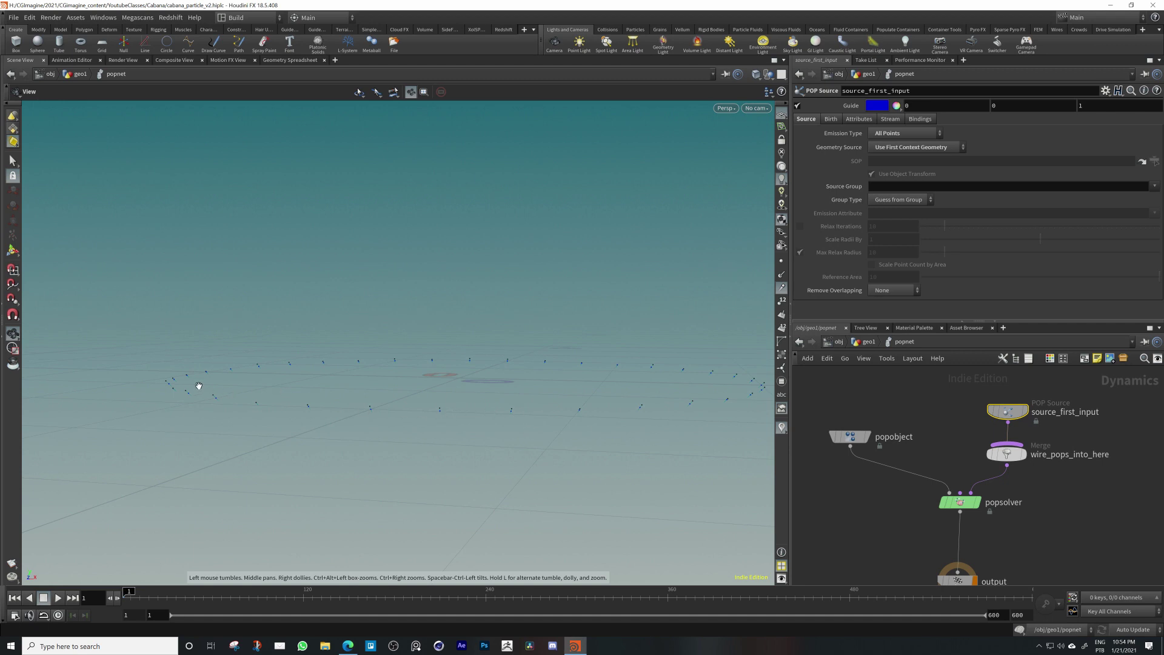
{"action": "left_click_drag", "start_coordinate": [501, 370], "coordinate": [535, 442]}
{"action": "left_click_drag", "start_coordinate": [543, 401], "coordinate": [559, 407]}
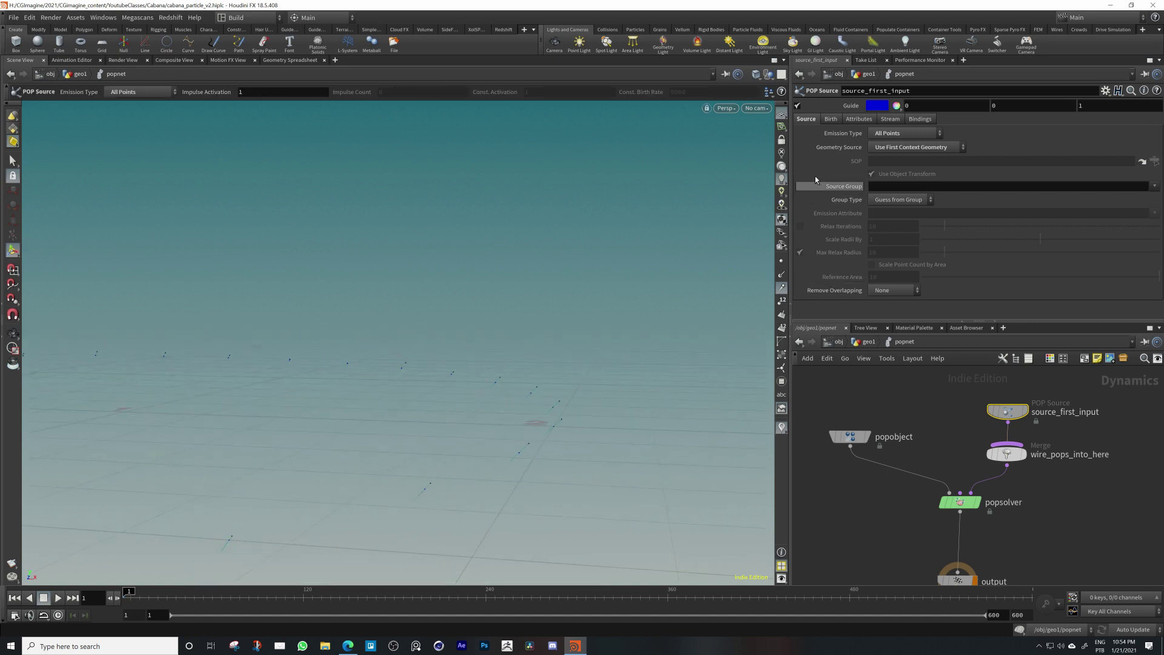
{"action": "left_click", "coordinate": [830, 118]}
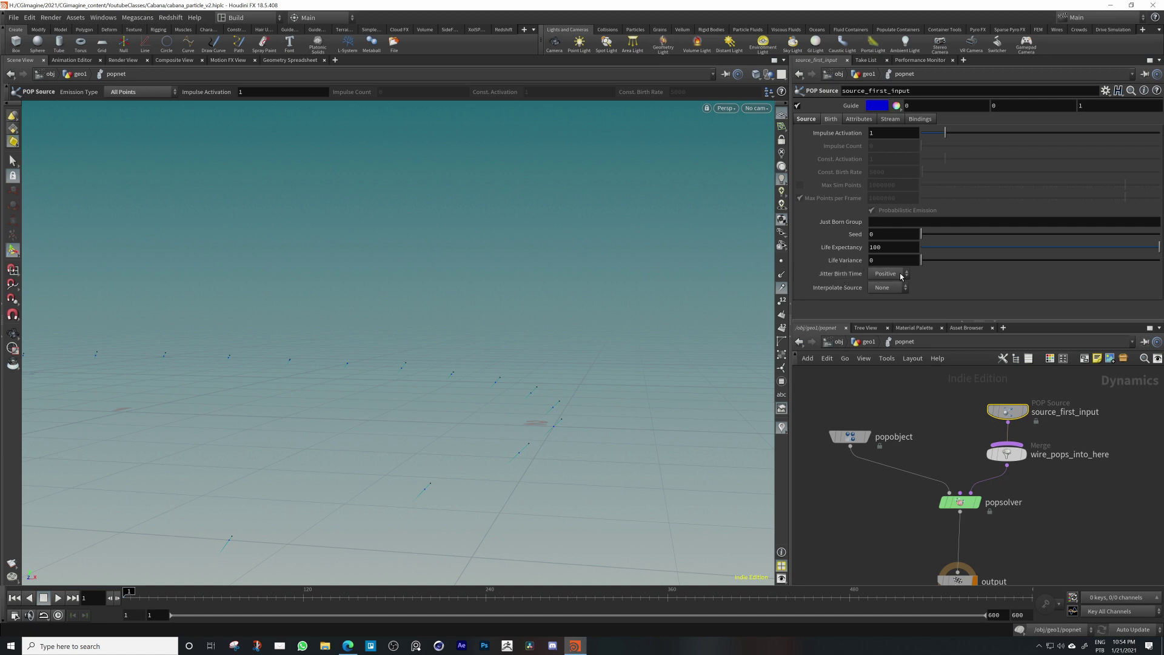
{"action": "left_click", "coordinate": [902, 274]}
{"action": "left_click", "coordinate": [887, 285]}
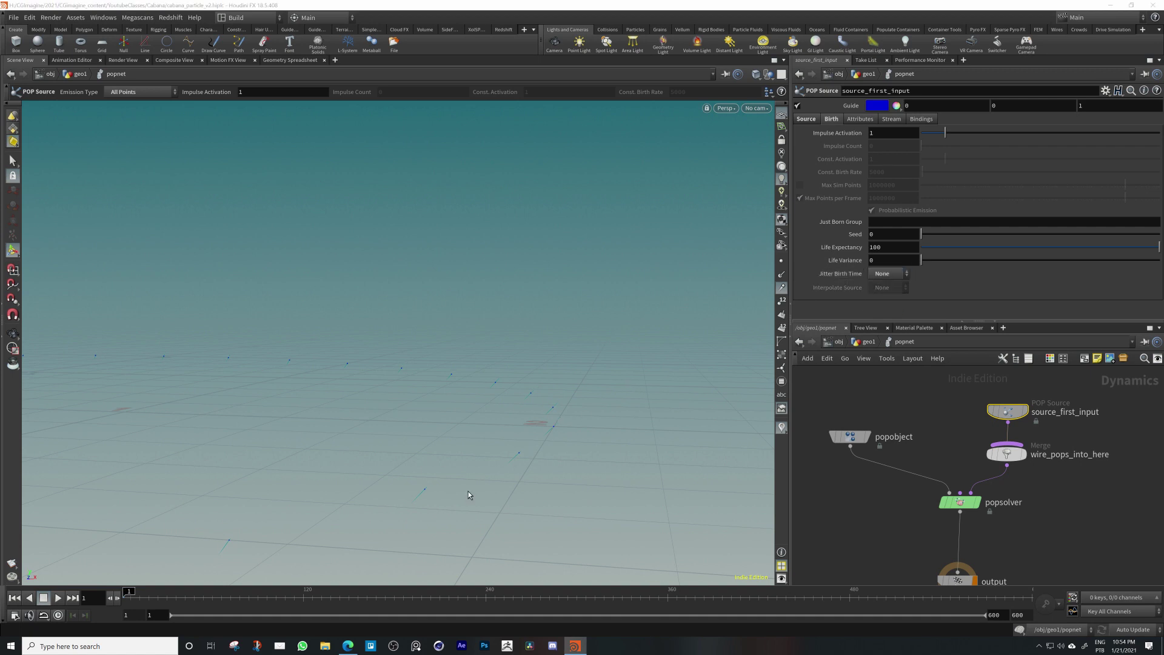
Frame the whole circle of points and play the simulation to check the spacing of the emitted particles
{"action": "right_click_drag", "start_coordinate": [585, 379], "coordinate": [433, 411], "text": "alt"}
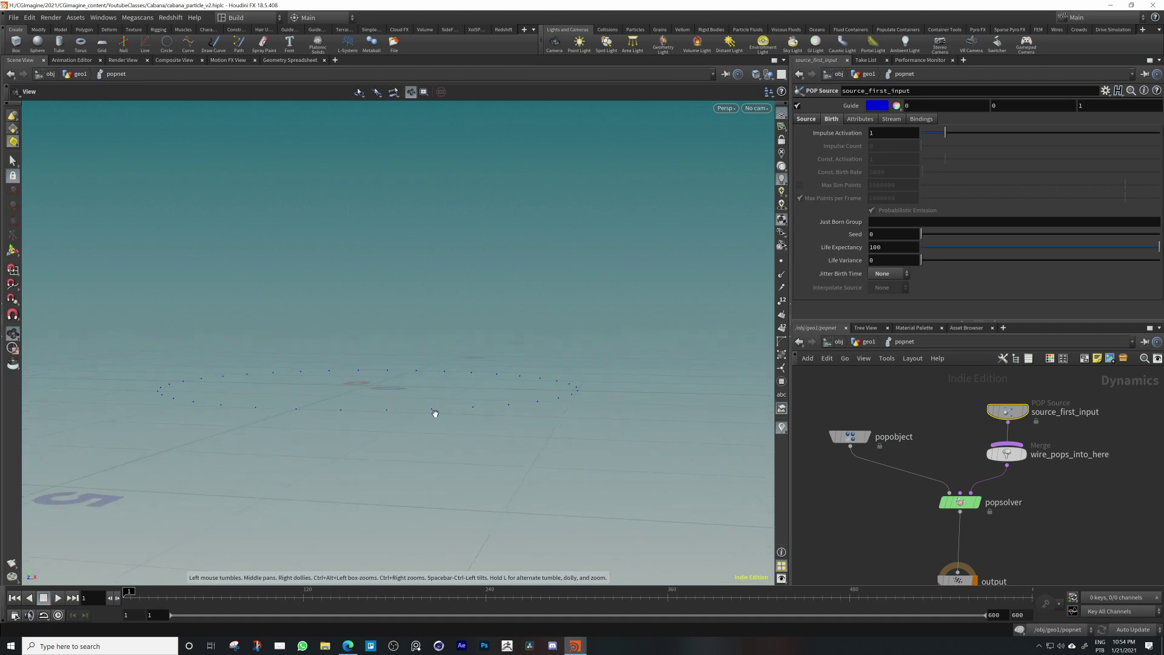
{"action": "middle_click_drag", "start_coordinate": [388, 406], "coordinate": [428, 438], "text": "alt"}
{"action": "left_click", "coordinate": [55, 599]}
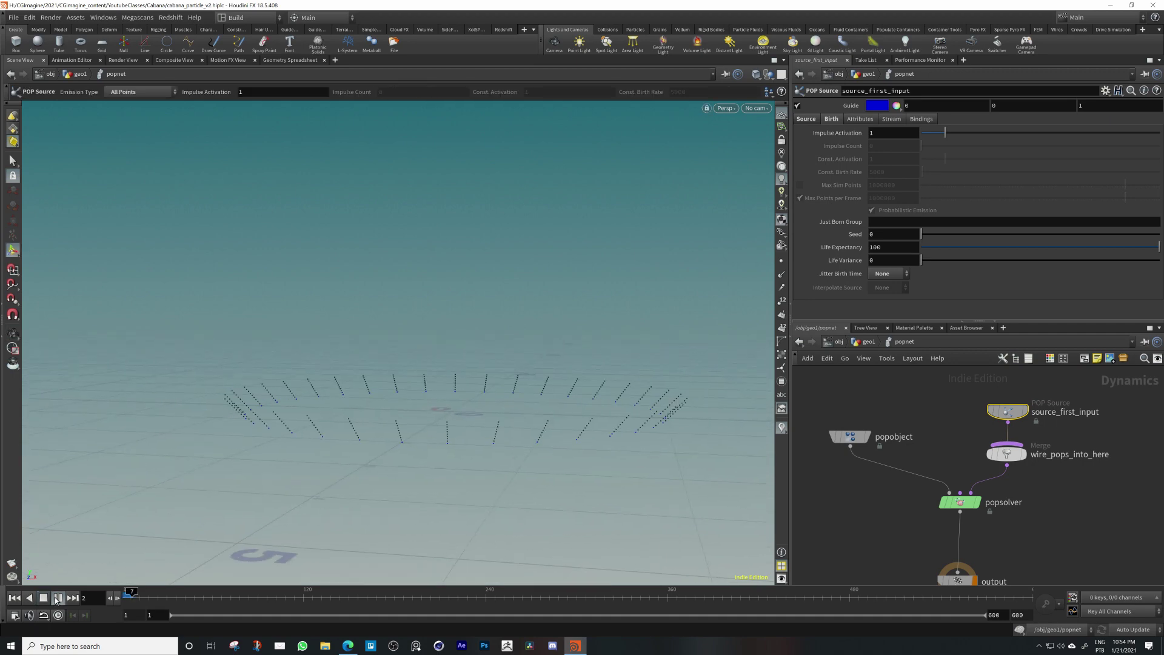
{"action": "left_click", "coordinate": [45, 600]}
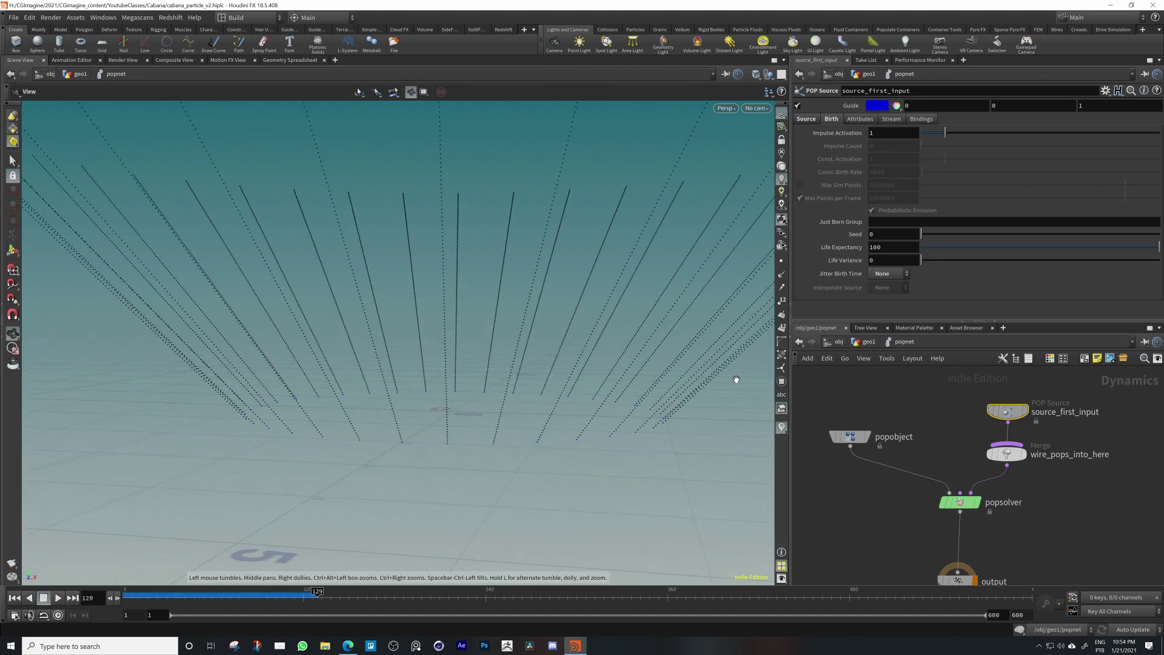
Return the simulation to the first frame and reframe the view on the circle of points
{"action": "left_click_drag", "start_coordinate": [735, 380], "coordinate": [575, 457], "text": "alt"}
{"action": "key", "text": "Return"}
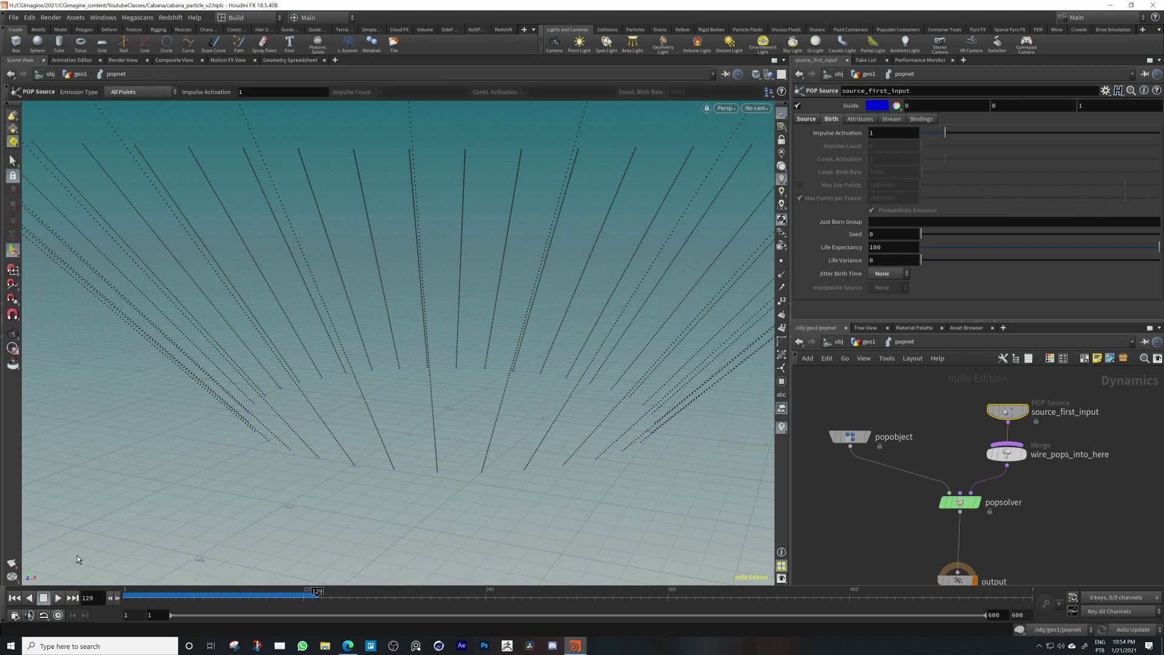
{"action": "left_click", "coordinate": [13, 599]}
{"action": "key", "text": "Escape"}
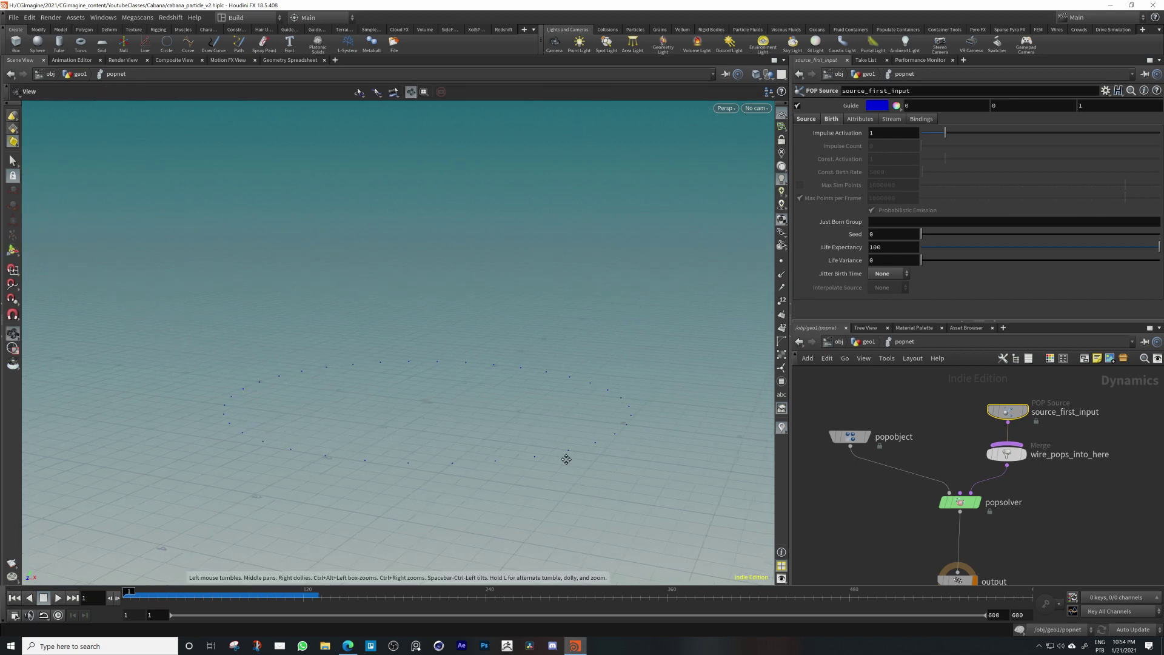
{"action": "mouse_move", "coordinate": [415, 486]}
{"action": "left_mouse_down"}
{"action": "mouse_move", "coordinate": [470, 468]}
{"action": "mouse_move", "coordinate": [431, 471]}
{"action": "left_mouse_up"}
Add a POP Curve Force node to the particle network and insert it between wire_pops_into_here and popsolver
{"action": "middle_click_drag", "start_coordinate": [1108, 528], "coordinate": [1064, 538]}
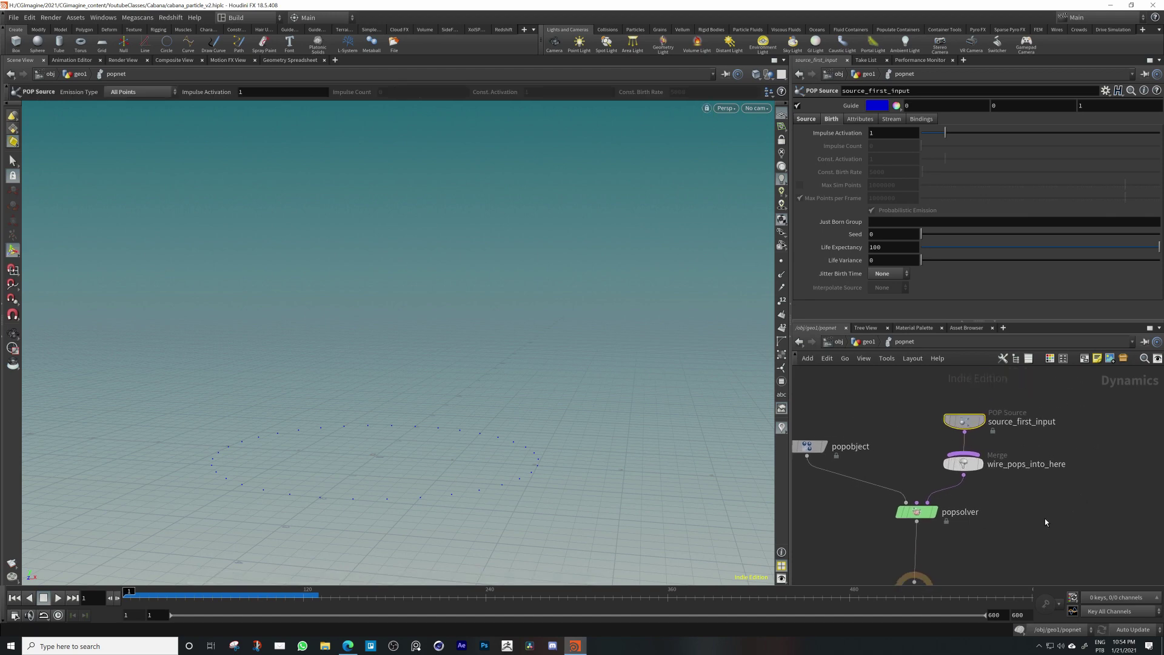
{"action": "key", "text": "Tab"}
{"action": "type", "text": "cur"}
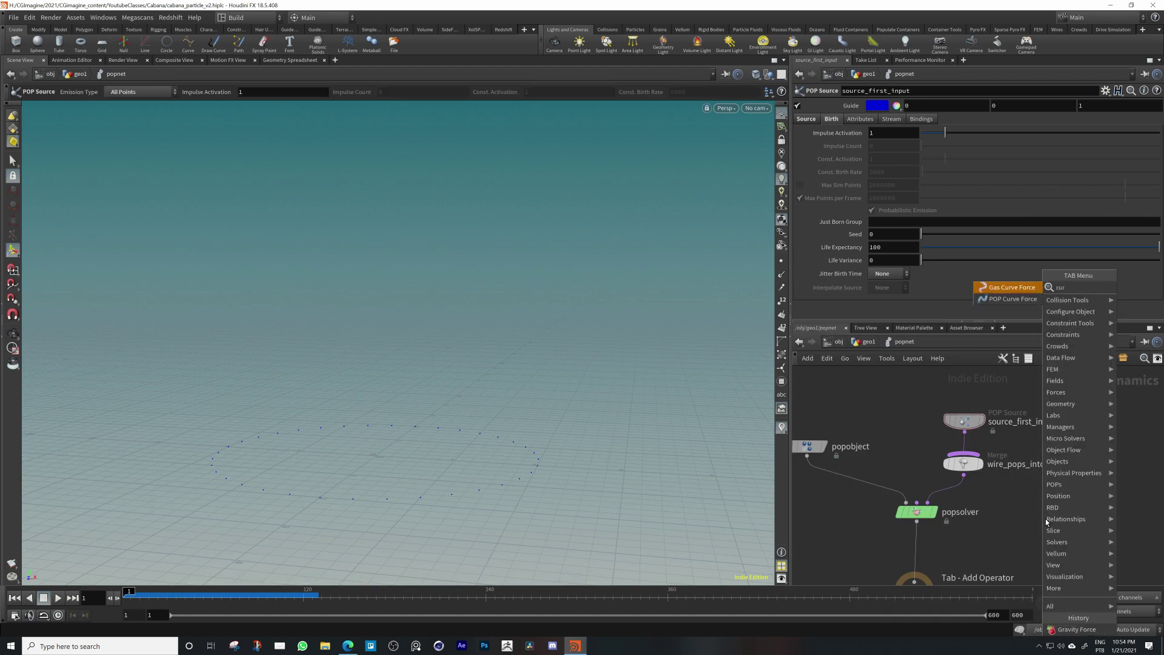
{"action": "key", "text": "Down"}
{"action": "key", "text": "Return"}
{"action": "left_click_drag", "start_coordinate": [1039, 510], "coordinate": [984, 458]}
{"action": "left_click_drag", "start_coordinate": [973, 504], "coordinate": [986, 500]}
{"action": "scroll", "coordinate": [1040, 500], "scroll_direction": "up", "scroll_amount": 2}
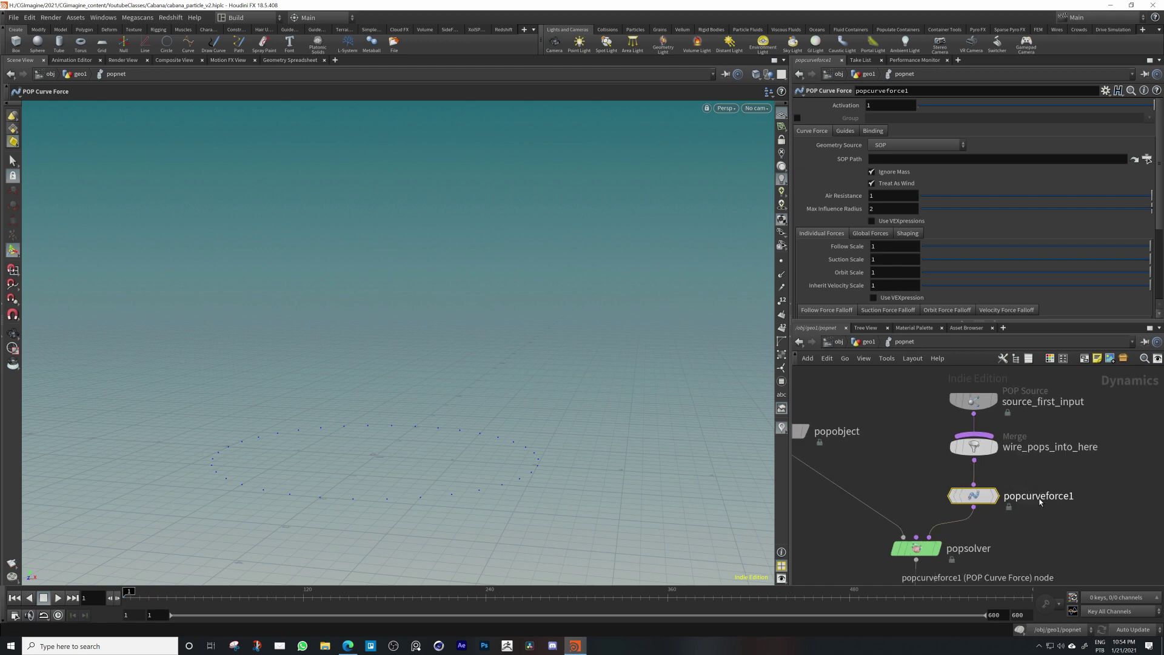
{"action": "left_click_drag", "start_coordinate": [978, 496], "coordinate": [978, 496]}
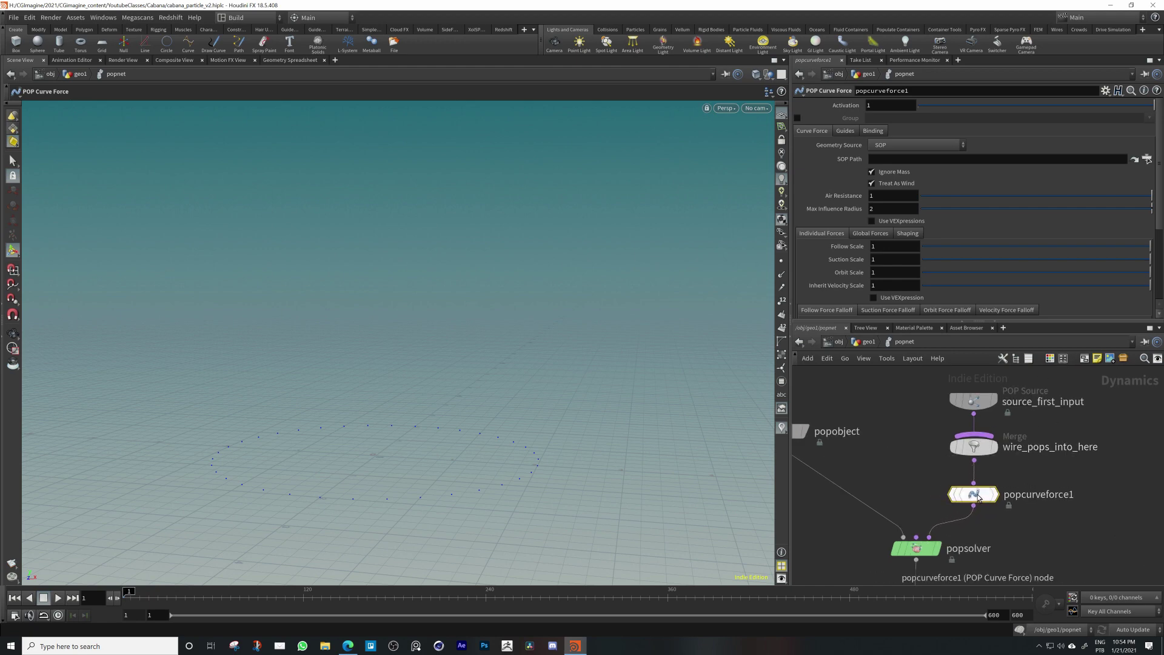
Play the simulation with the new curve force in place and return to the first frame
{"action": "mouse_move", "coordinate": [978, 497]}
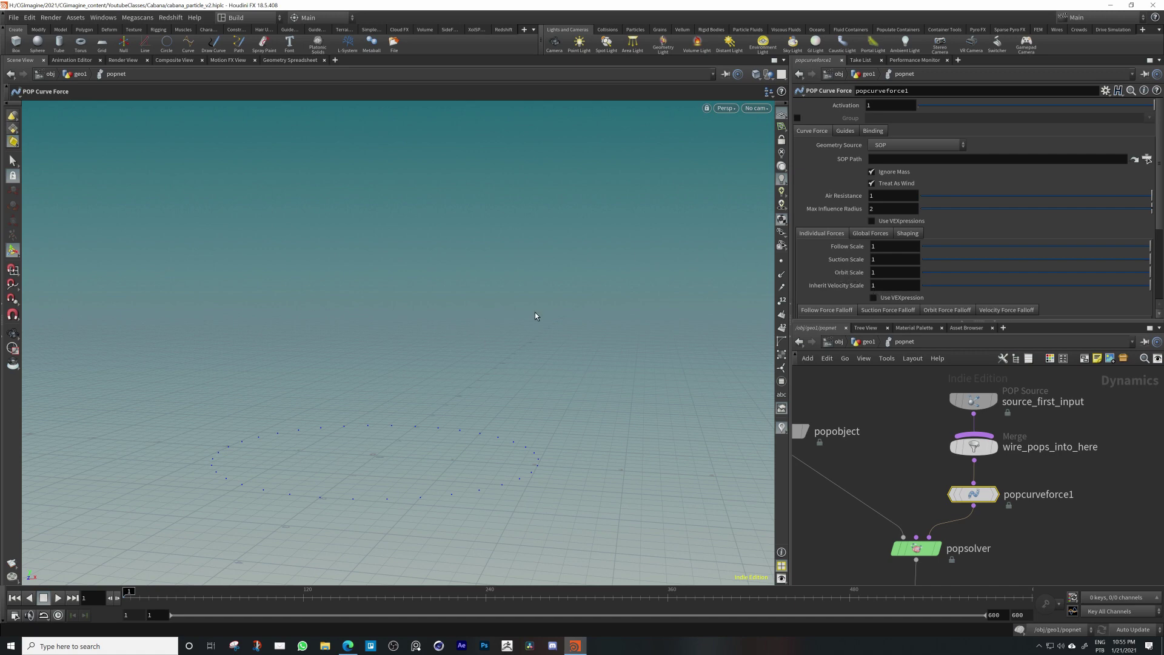
{"action": "left_click", "coordinate": [45, 599]}
{"action": "left_click", "coordinate": [19, 600]}
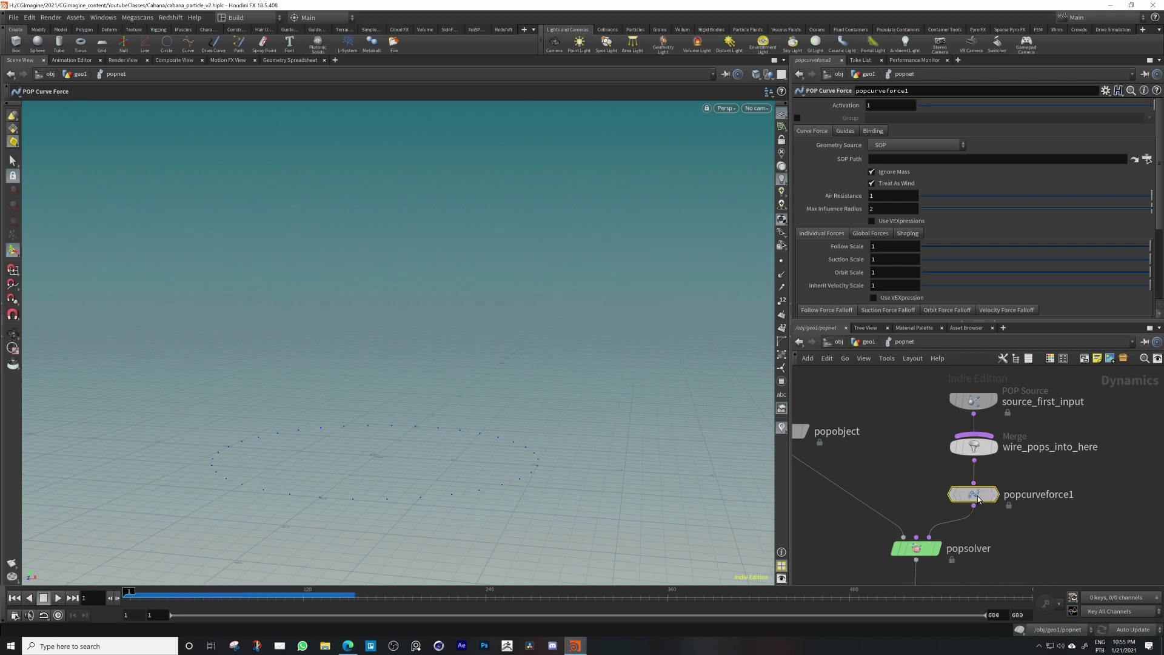
Set popcurveforce1's Geometry Source to Use Second Context Geometry and frame its curve guides
{"action": "left_click", "coordinate": [879, 147]}
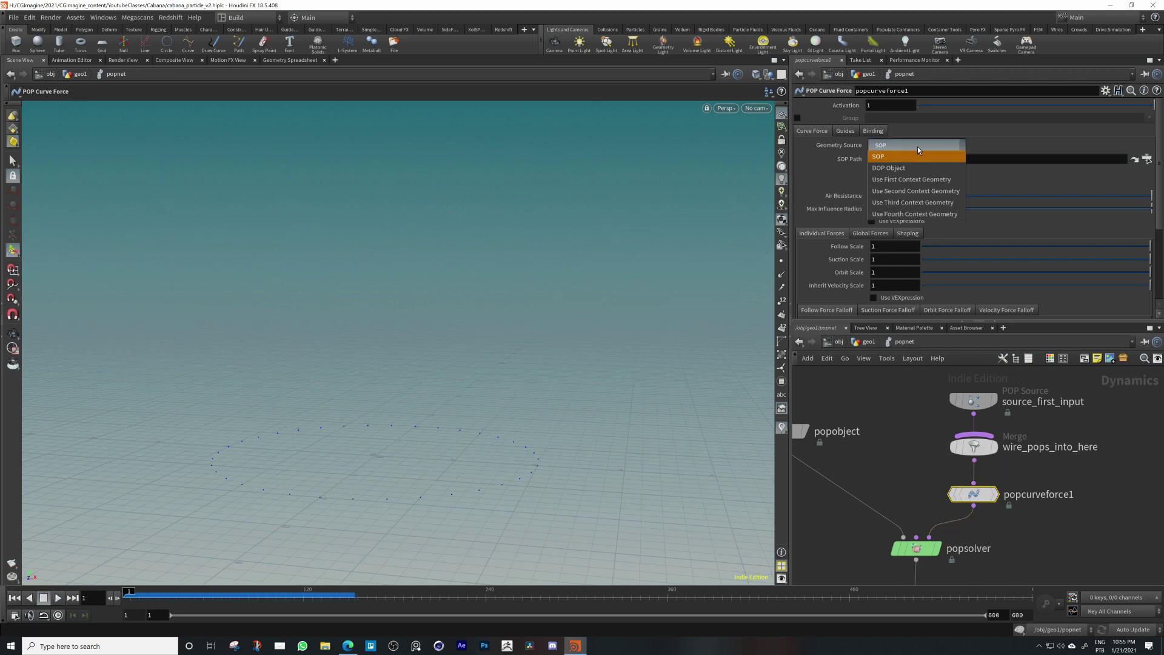
{"action": "left_click", "coordinate": [919, 191]}
{"action": "right_click_drag", "start_coordinate": [507, 430], "coordinate": [206, 500], "text": "alt"}
{"action": "left_click_drag", "start_coordinate": [513, 351], "coordinate": [493, 388], "text": "alt"}
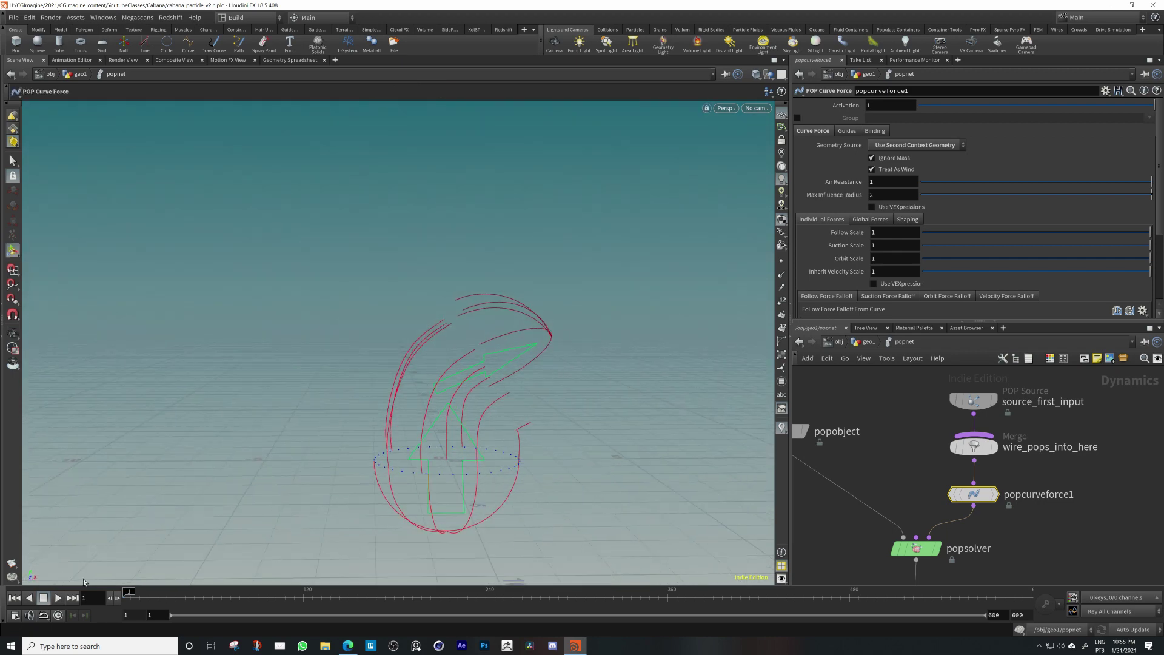
Play the simulation to check the particles against the curve guides, return to the first frame and look over the network down to output
{"action": "left_click", "coordinate": [58, 598]}
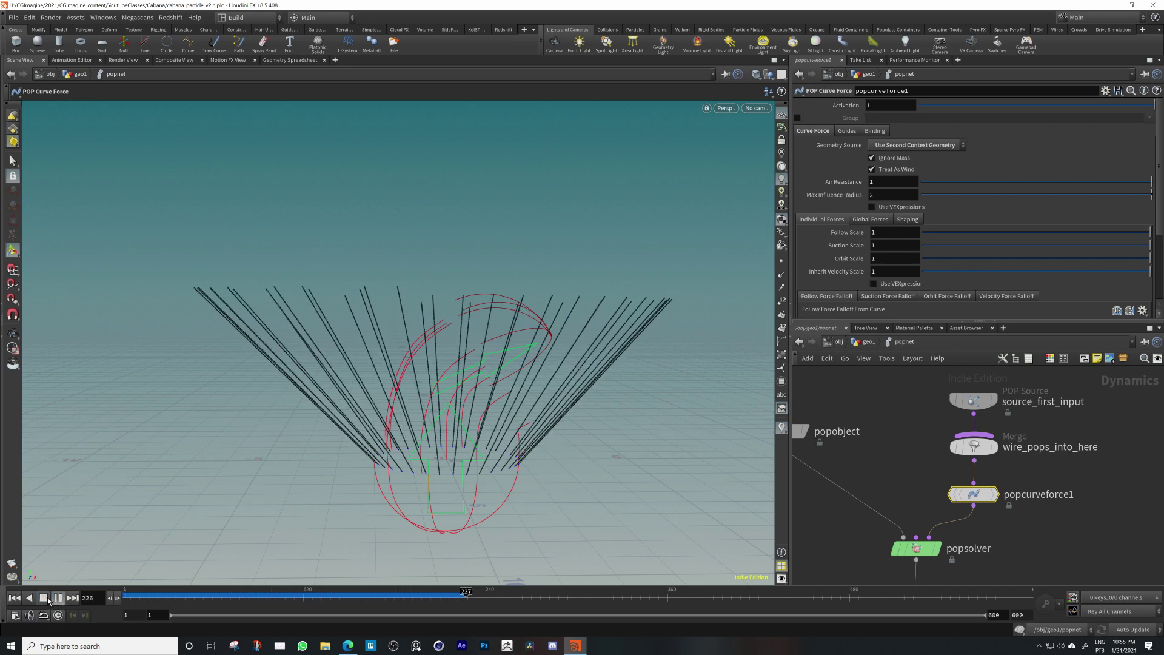
{"action": "left_click", "coordinate": [45, 599]}
{"action": "left_click", "coordinate": [16, 598]}
{"action": "middle_click_drag", "start_coordinate": [1028, 538], "coordinate": [1031, 452]}
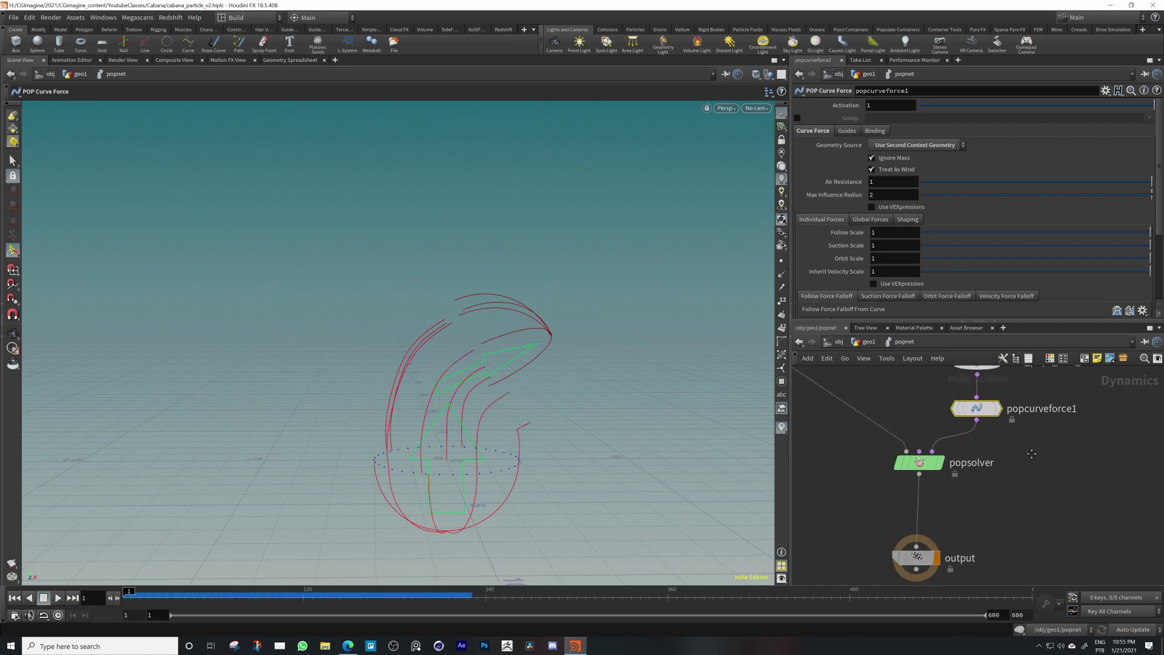
{"action": "left_click", "coordinate": [915, 558]}
{"action": "middle_click_drag", "start_coordinate": [1060, 488], "coordinate": [1097, 589]}
{"action": "mouse_move", "coordinate": [1020, 511]}
{"action": "left_mouse_down"}
{"action": "mouse_move", "coordinate": [1041, 508]}
{"action": "mouse_move", "coordinate": [1018, 510]}
{"action": "left_mouse_up"}
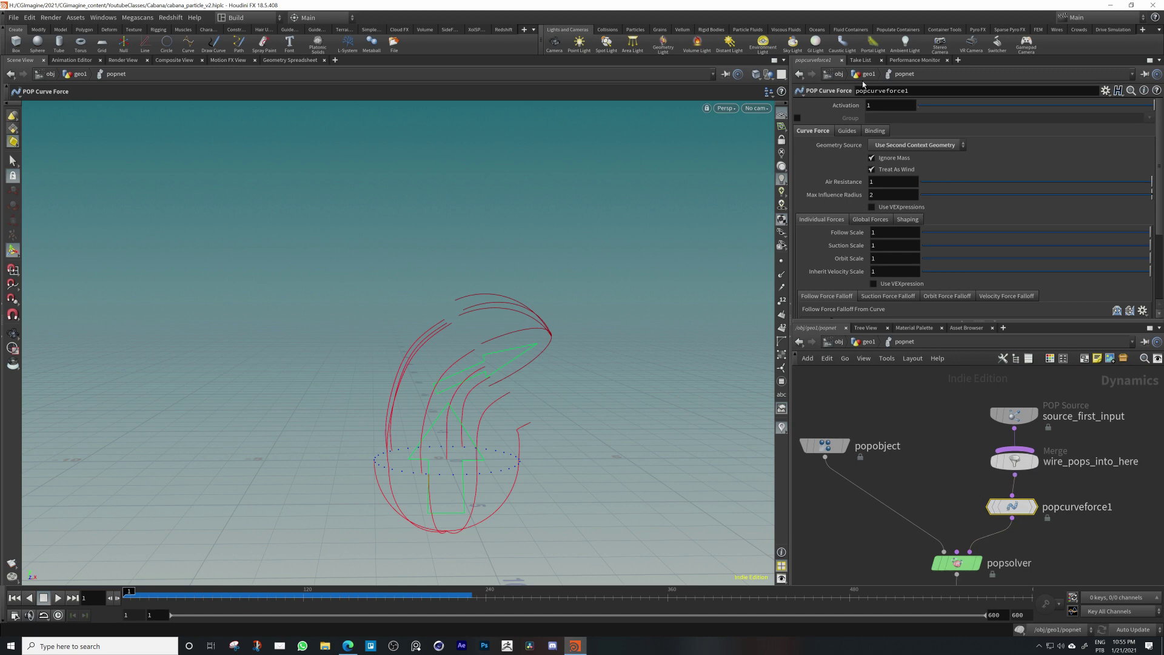
Replay the simulation and examine popcurveforce1's Follow Force Falloff and Suction Force Falloff ramps
{"action": "scroll", "coordinate": [846, 244], "scroll_direction": "down", "scroll_amount": 5}
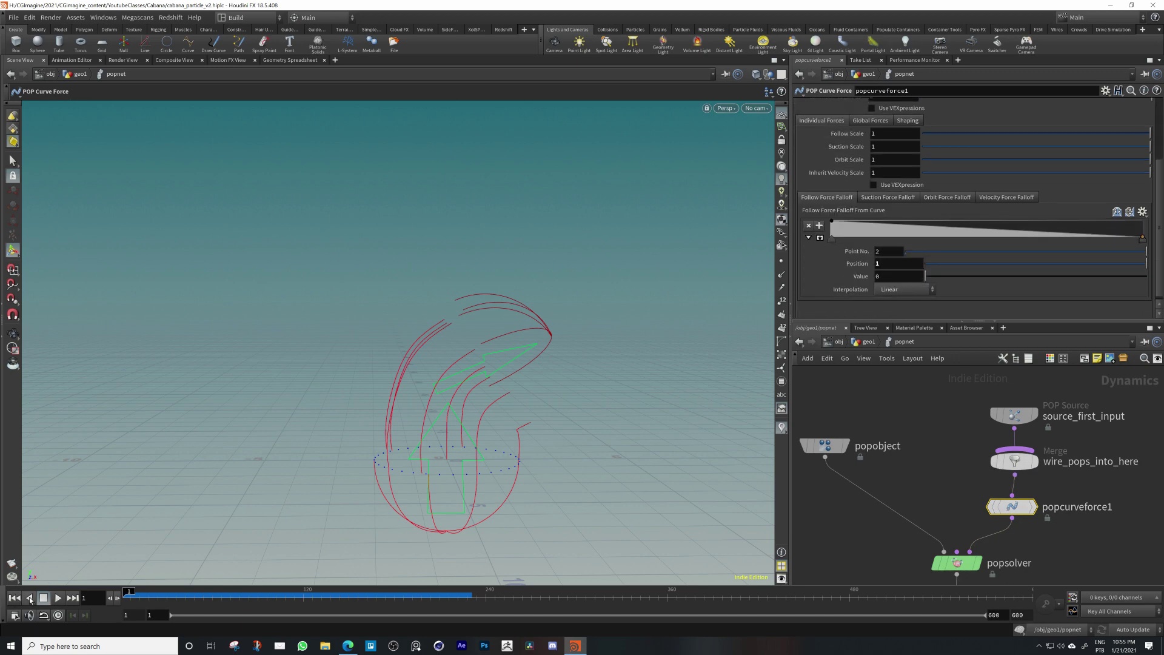
{"action": "left_click", "coordinate": [58, 598]}
{"action": "left_click", "coordinate": [31, 599]}
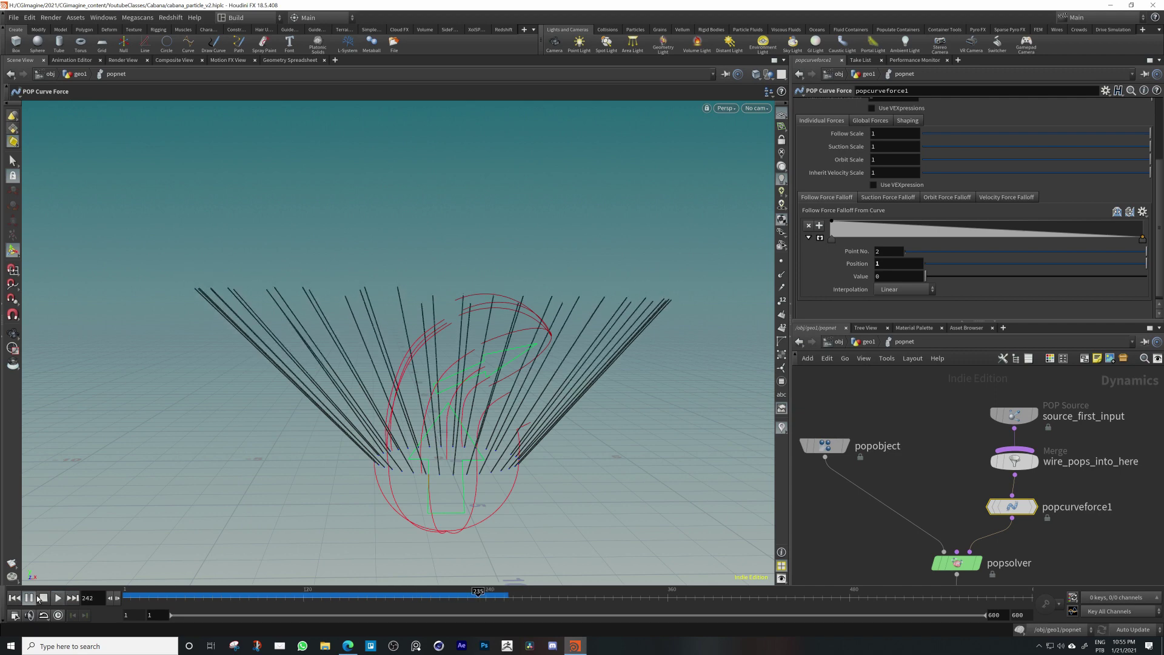
{"action": "left_click", "coordinate": [14, 598]}
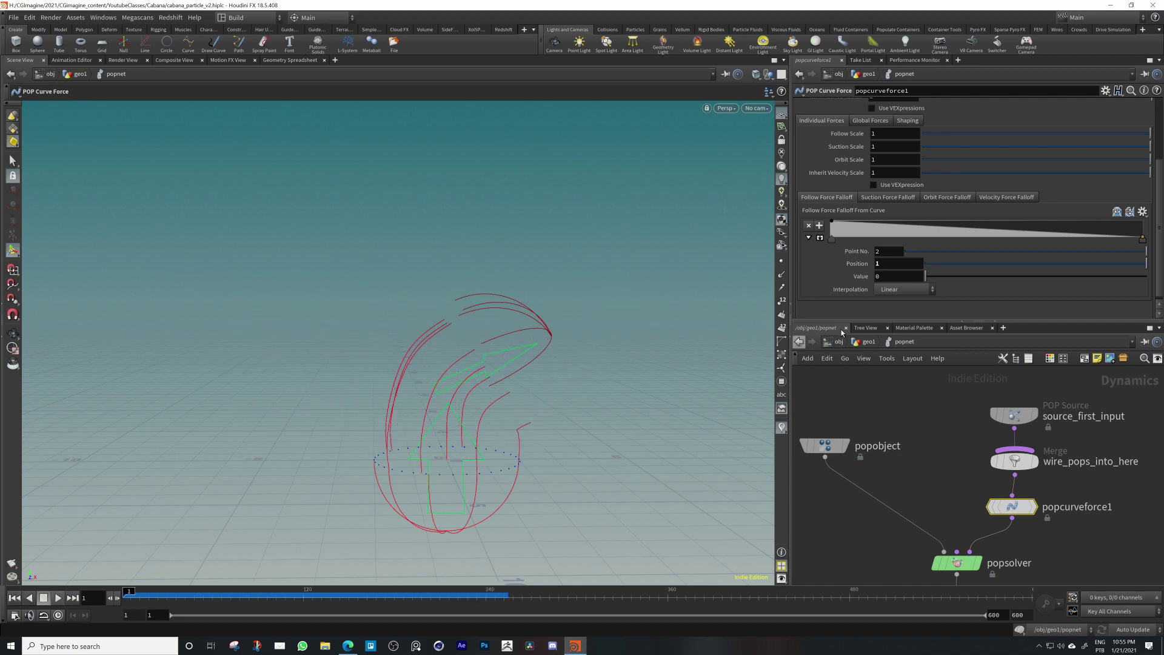
{"action": "left_click", "coordinate": [906, 197]}
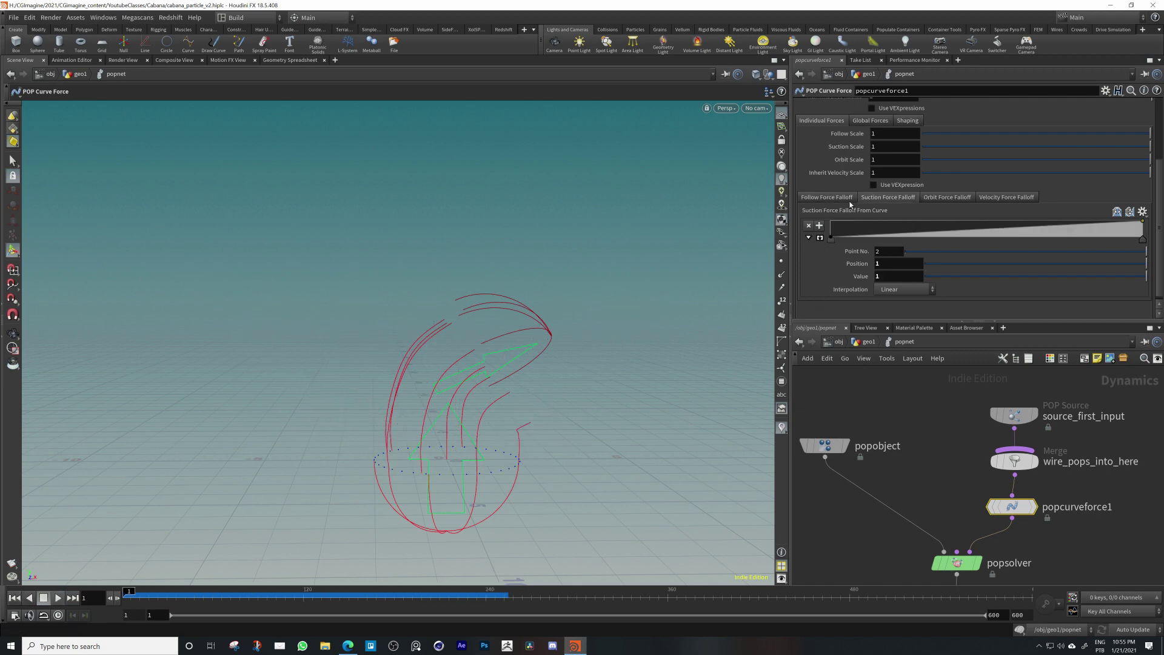
{"action": "left_click", "coordinate": [846, 198]}
{"action": "left_click", "coordinate": [877, 199]}
{"action": "left_click", "coordinate": [839, 197]}
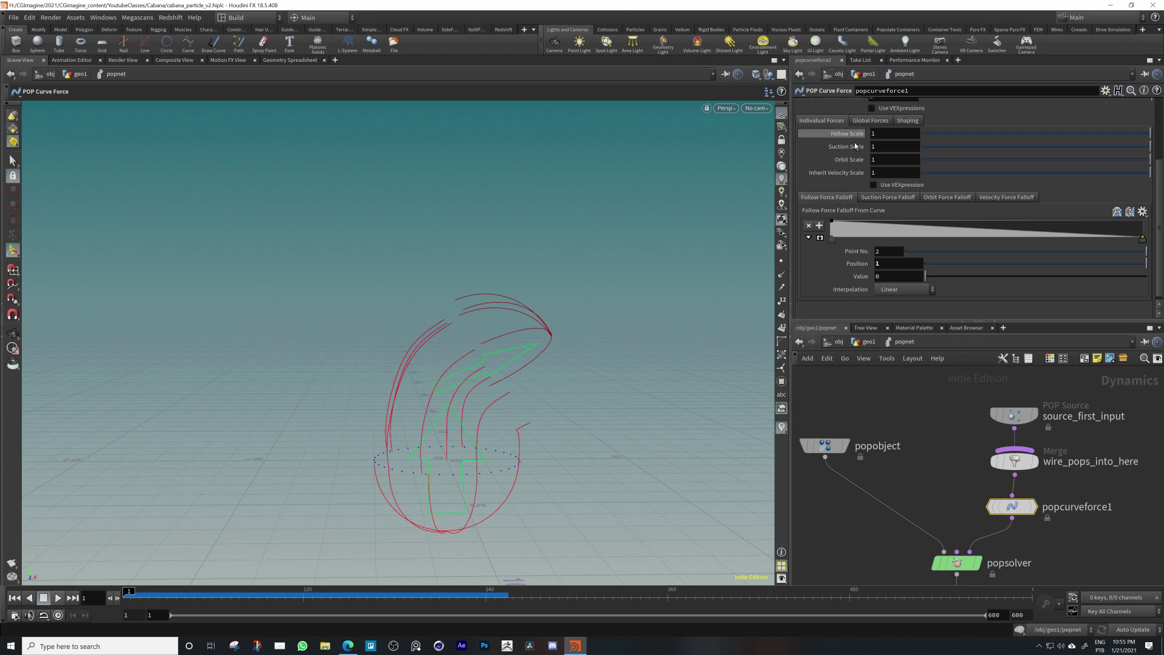
{"action": "scroll", "coordinate": [854, 149], "scroll_direction": "up", "scroll_amount": 5}
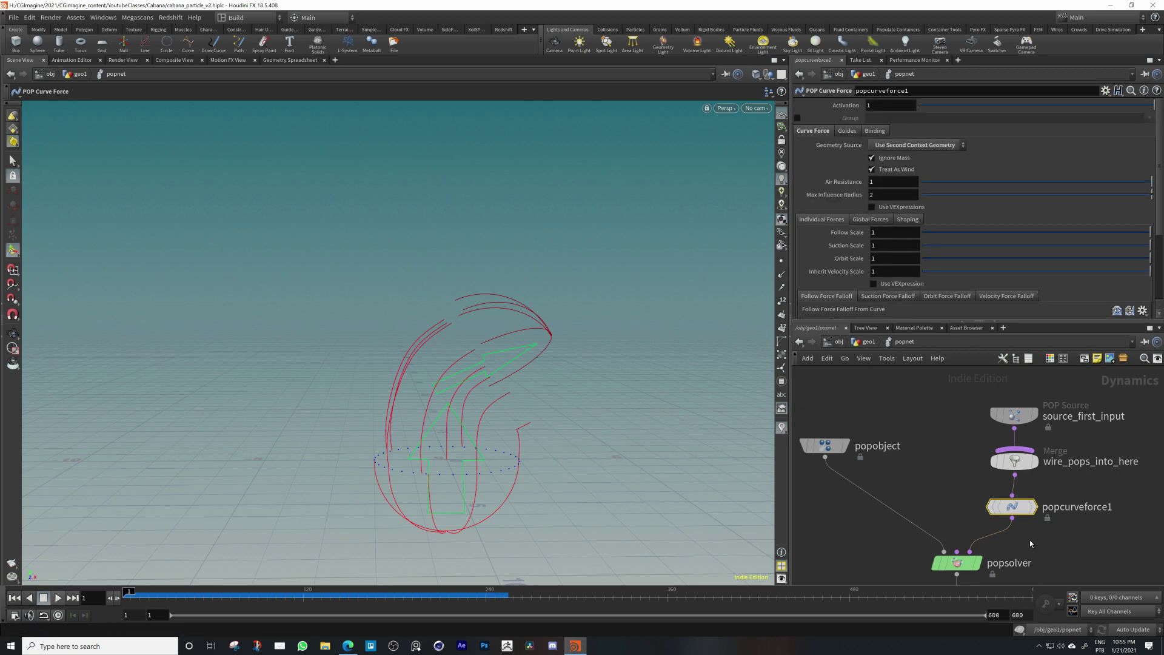
Check the popsolver settings and return to popcurveforce1's parameters
{"action": "middle_click_drag", "start_coordinate": [1029, 540], "coordinate": [1020, 481]}
{"action": "left_click", "coordinate": [947, 503]}
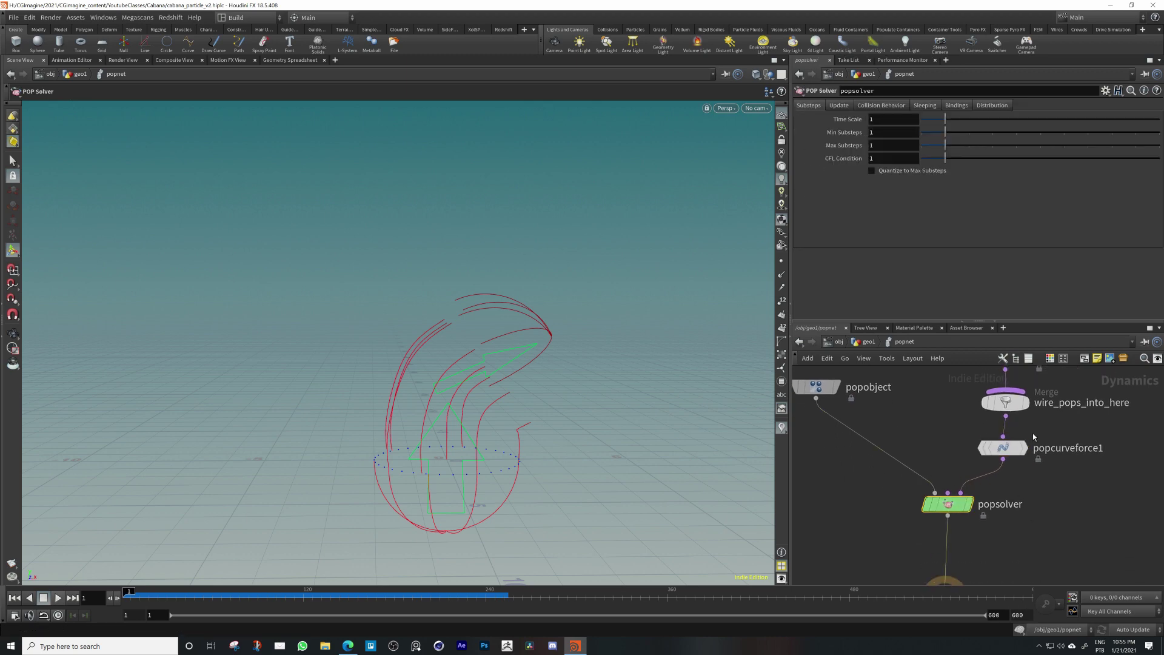
{"action": "middle_click_drag", "start_coordinate": [1034, 436], "coordinate": [1029, 446]}
{"action": "left_click", "coordinate": [997, 457]}
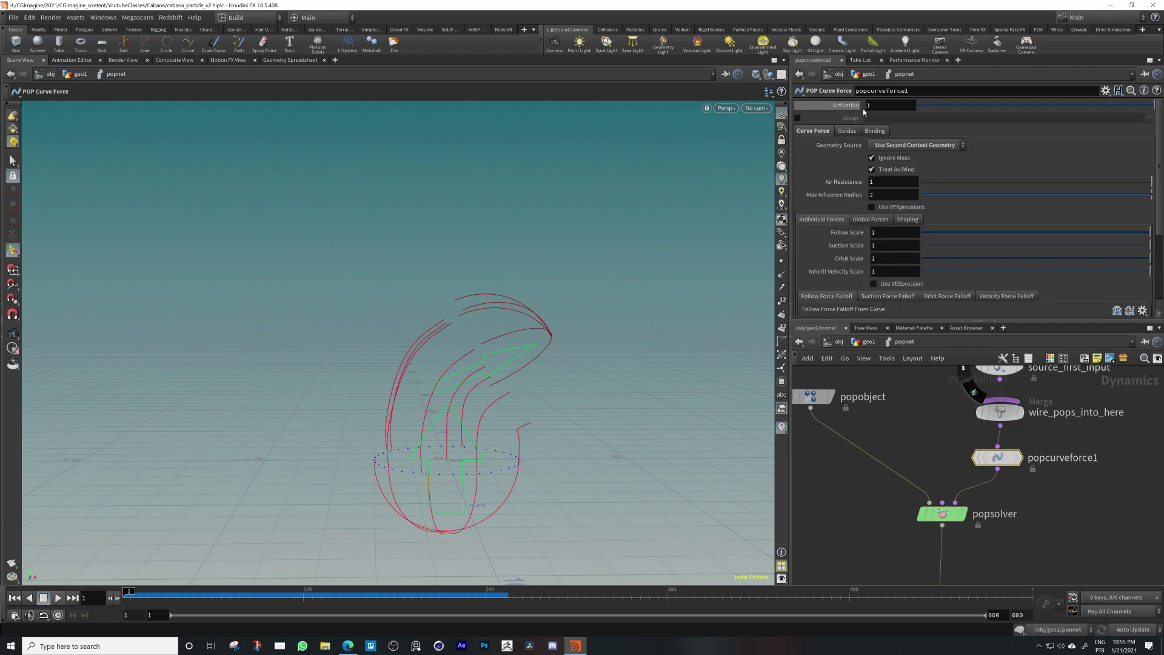
{"action": "scroll", "coordinate": [949, 463], "scroll_direction": "down", "scroll_amount": 3}
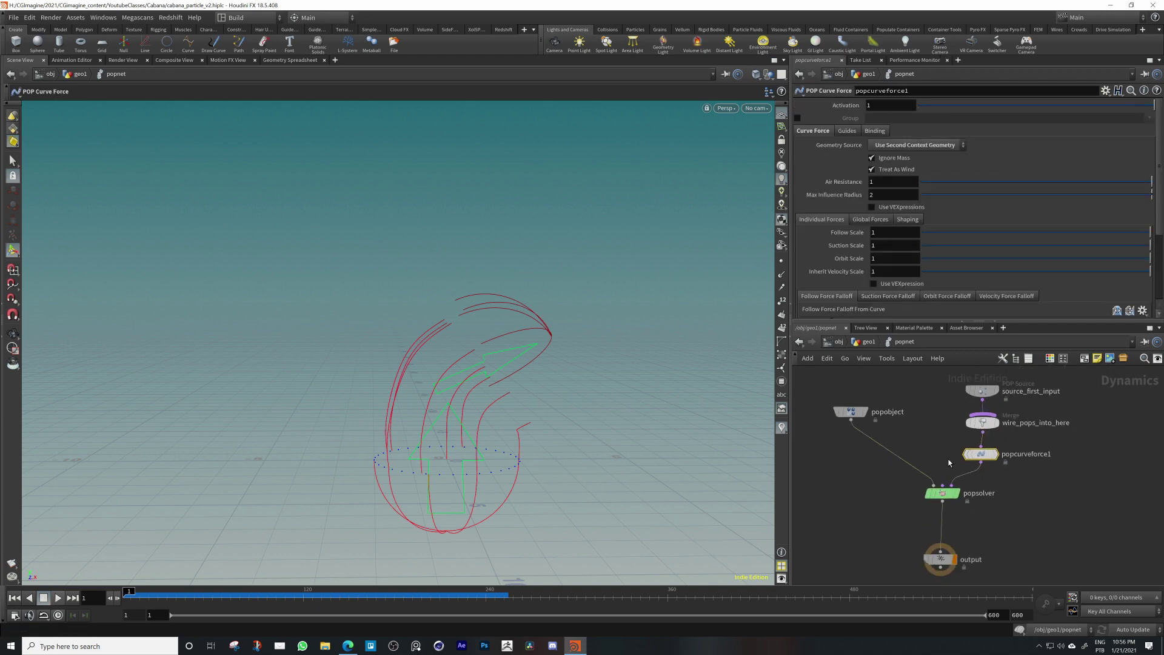
{"action": "middle_click_drag", "start_coordinate": [949, 463], "coordinate": [920, 535]}
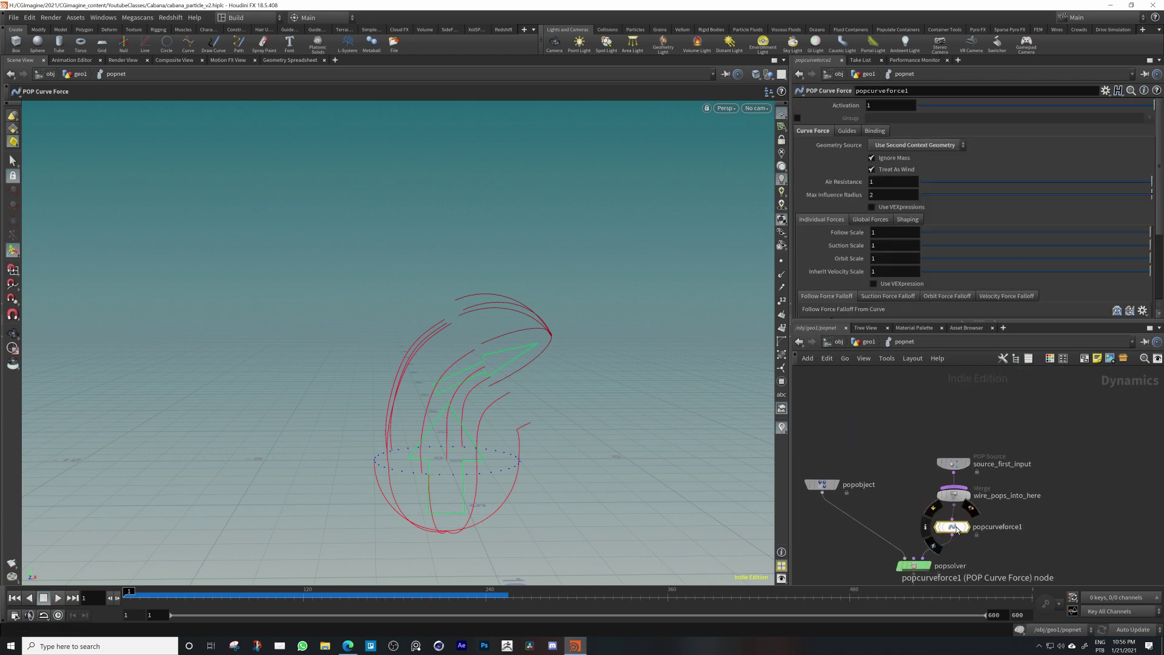
Set popcurveforce1's Suction Scale to 3
{"action": "left_click", "coordinate": [888, 245]}
{"action": "type", "text": "3"}
{"action": "key", "text": "Tab"}
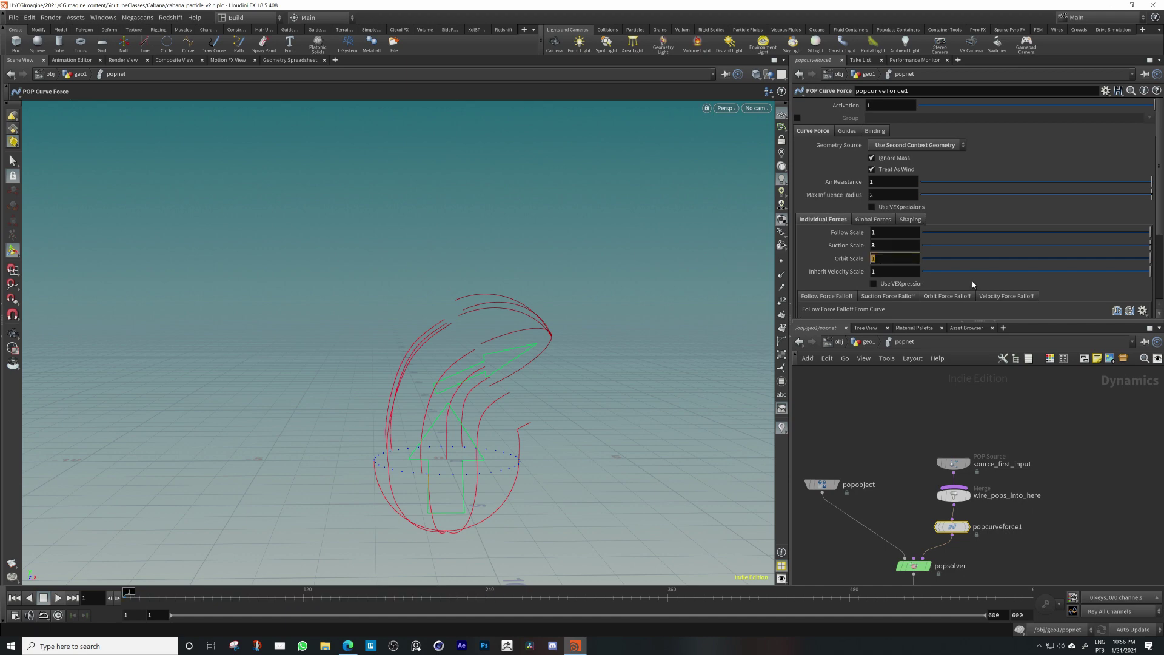
Try a Follow Scale of 3 on popcurveforce1 and play the simulation to check the particle motion
{"action": "left_click", "coordinate": [890, 233]}
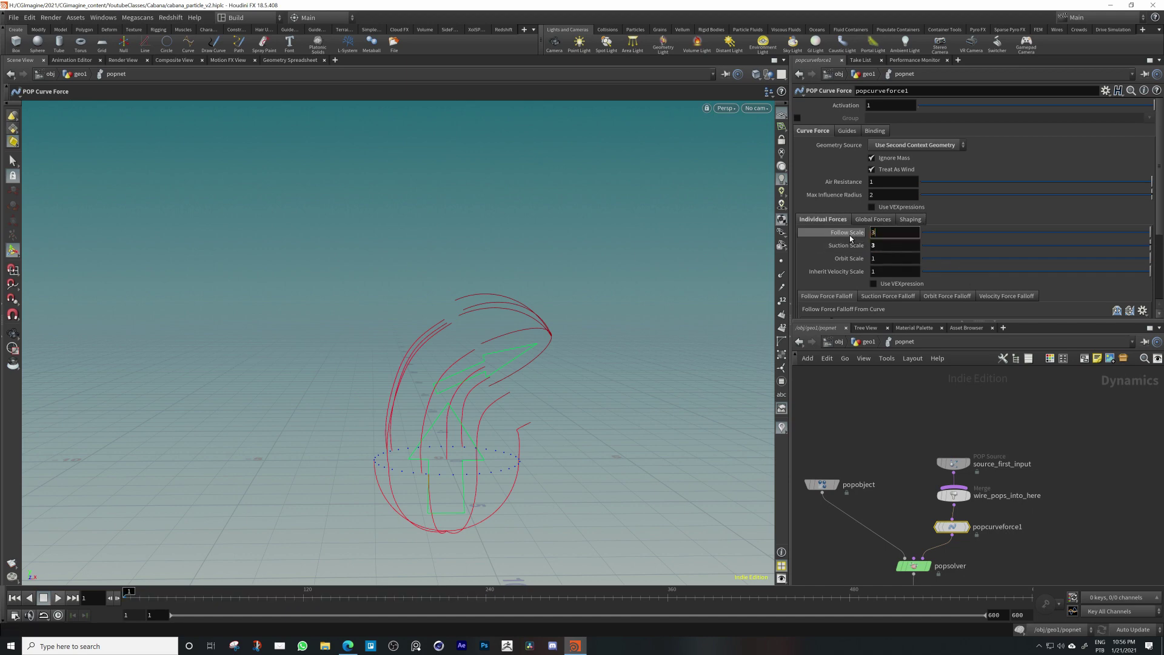
{"action": "type", "text": "3"}
{"action": "key", "text": "Return"}
{"action": "left_click", "coordinate": [58, 597]}
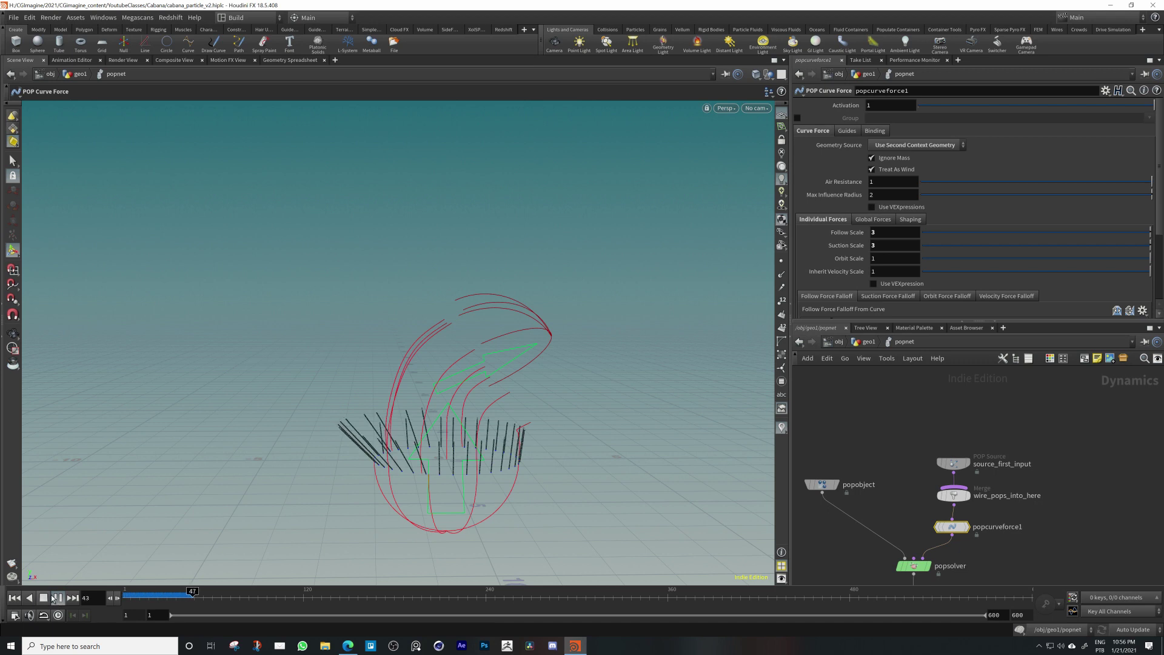
{"action": "left_click", "coordinate": [58, 597]}
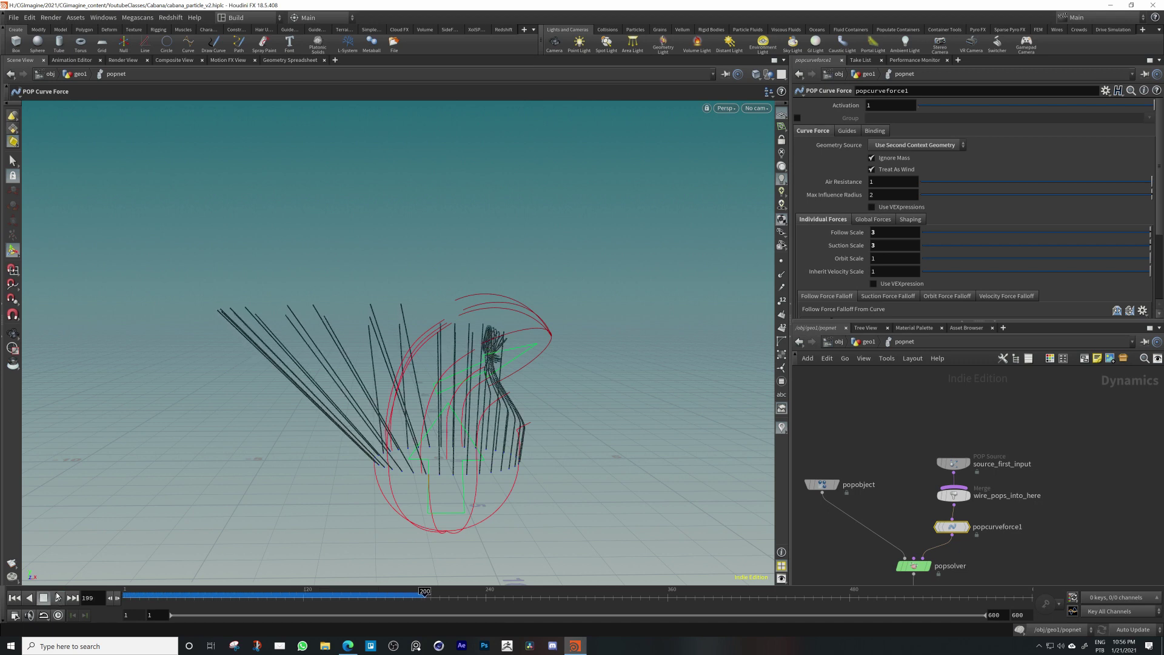
Undo the Follow Scale change, return to the first frame and view the curve guides from another angle
{"action": "key", "text": "ctrl+z"}
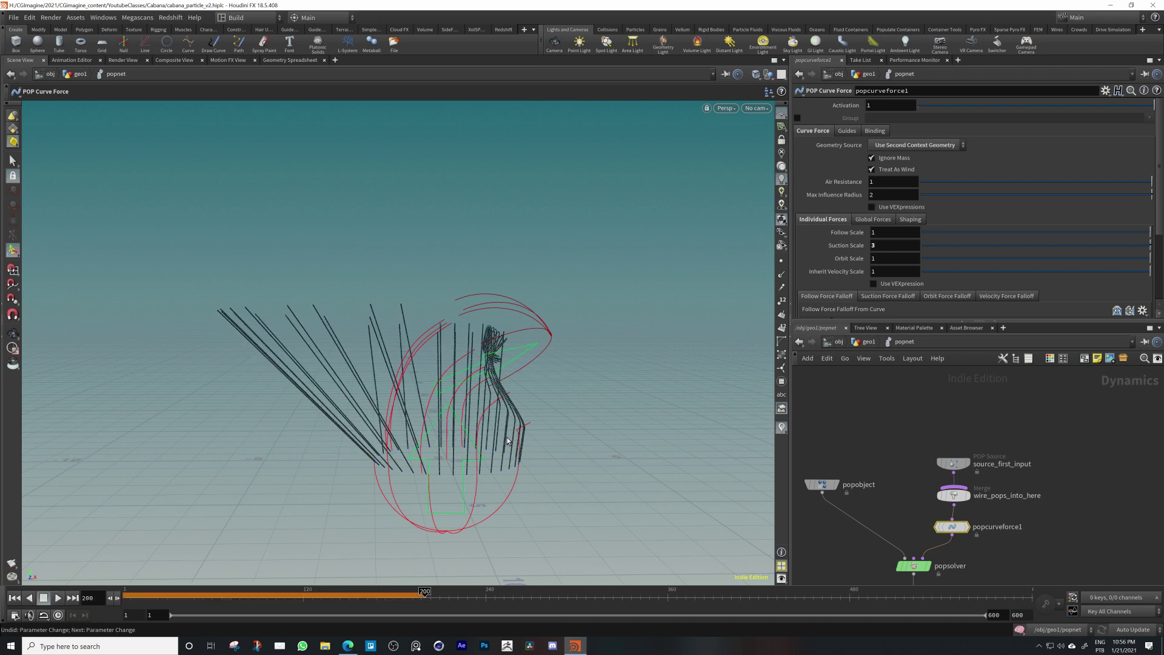
{"action": "left_click", "coordinate": [19, 598]}
{"action": "mouse_move", "coordinate": [519, 490]}
{"action": "left_mouse_down", "text": "alt"}
{"action": "mouse_move", "coordinate": [429, 489]}
{"action": "mouse_move", "coordinate": [462, 442]}
{"action": "mouse_move", "coordinate": [497, 421]}
{"action": "mouse_move", "coordinate": [457, 458]}
{"action": "mouse_move", "coordinate": [519, 471]}
{"action": "left_mouse_up", "text": "alt"}
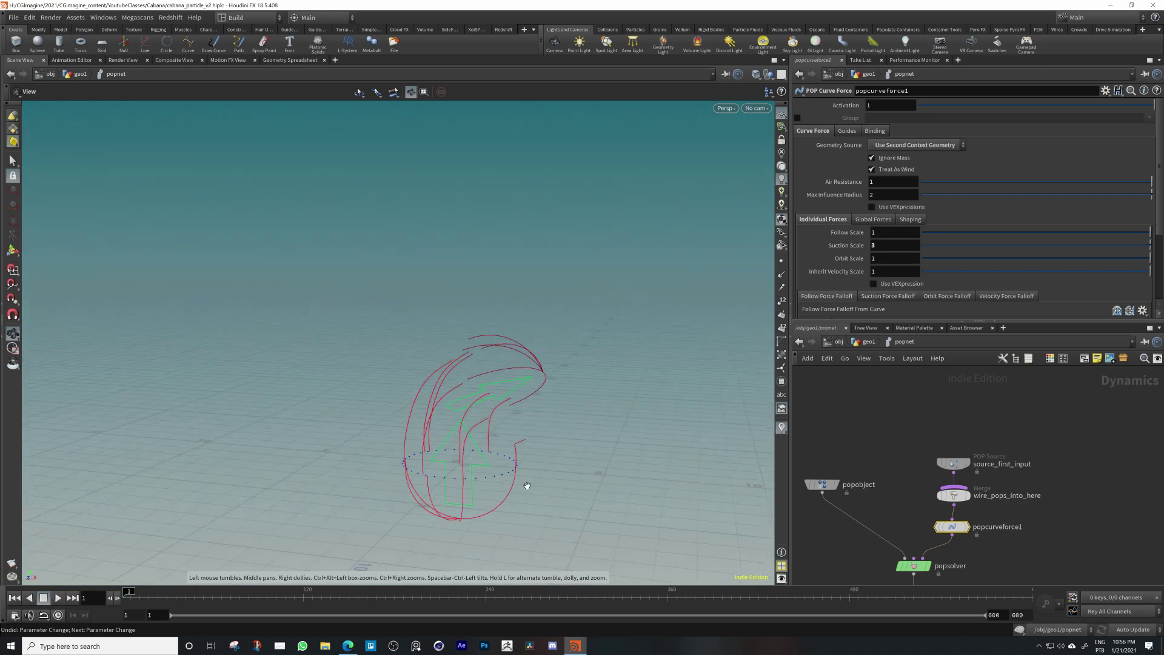
{"action": "key", "text": "Return"}
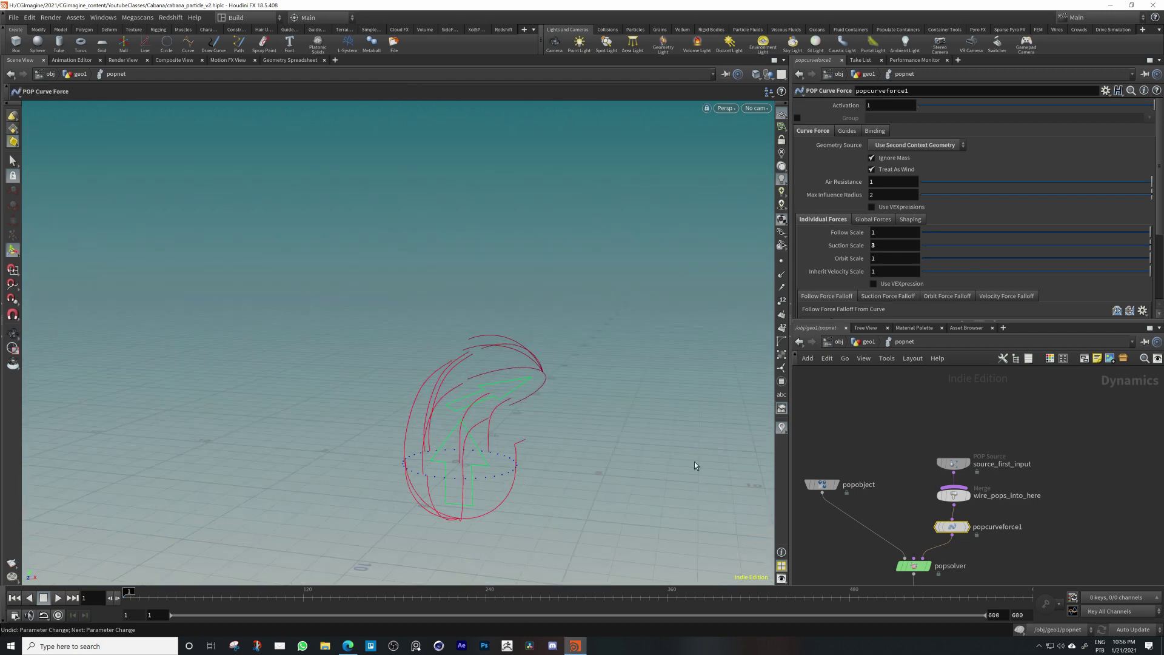
Go up to the geo1 network and set both of circle1's Radius values to 1.3
{"action": "left_click", "coordinate": [861, 343]}
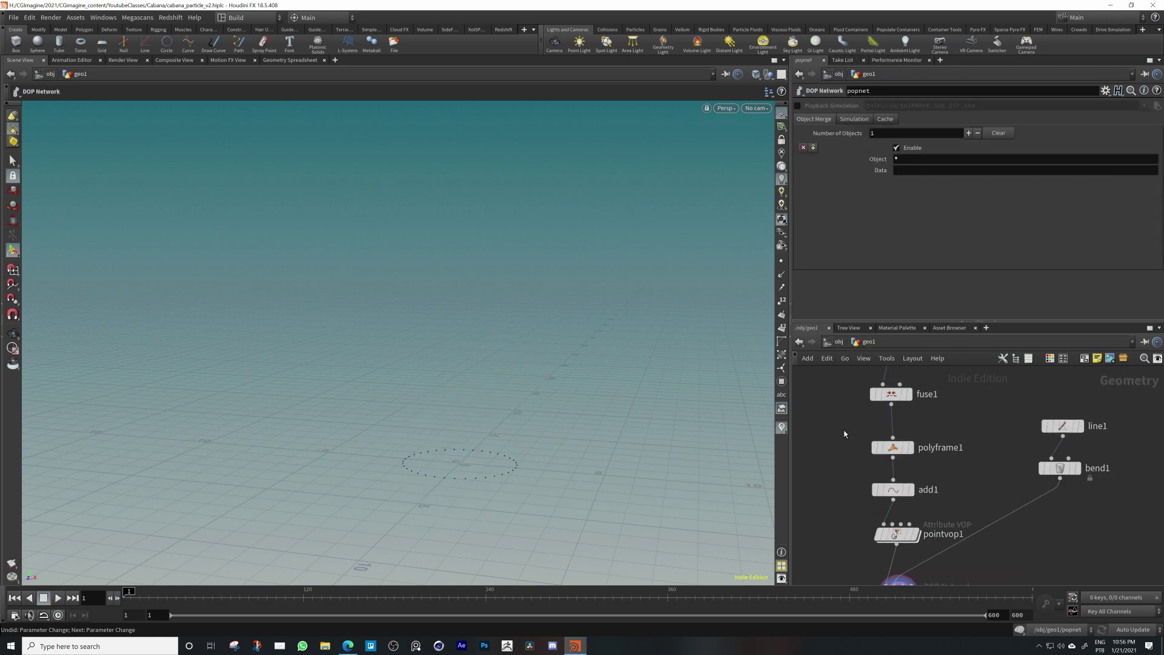
{"action": "left_click", "coordinate": [882, 437]}
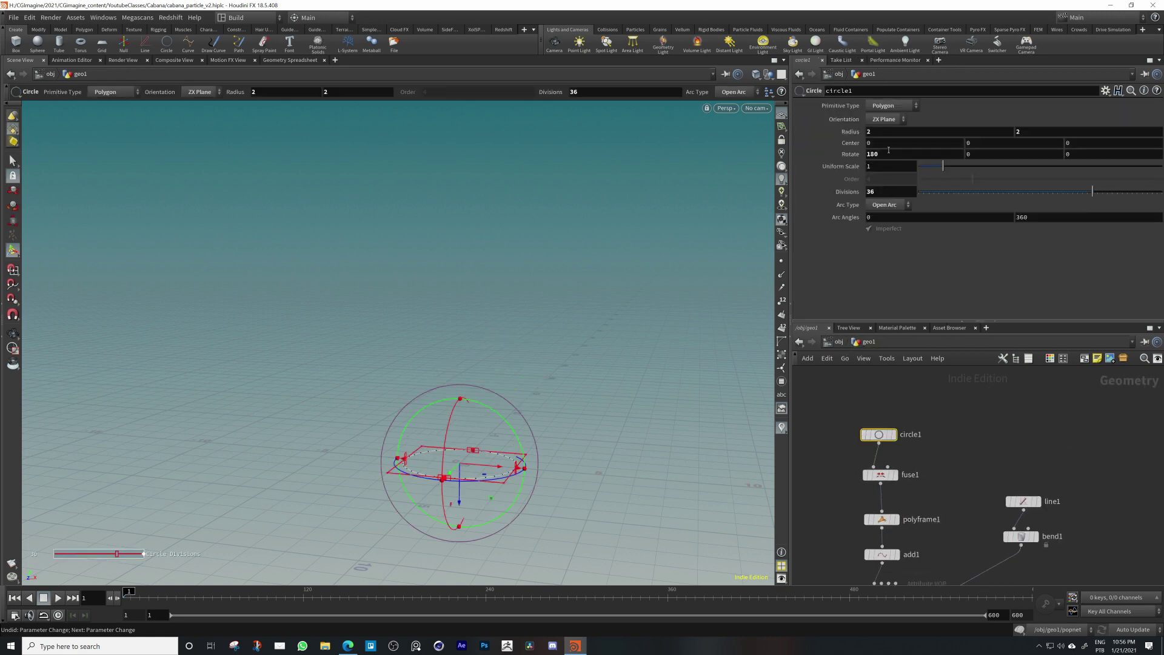
{"action": "left_click_drag", "start_coordinate": [883, 133], "coordinate": [806, 144]}
{"action": "type", "text": "1."}
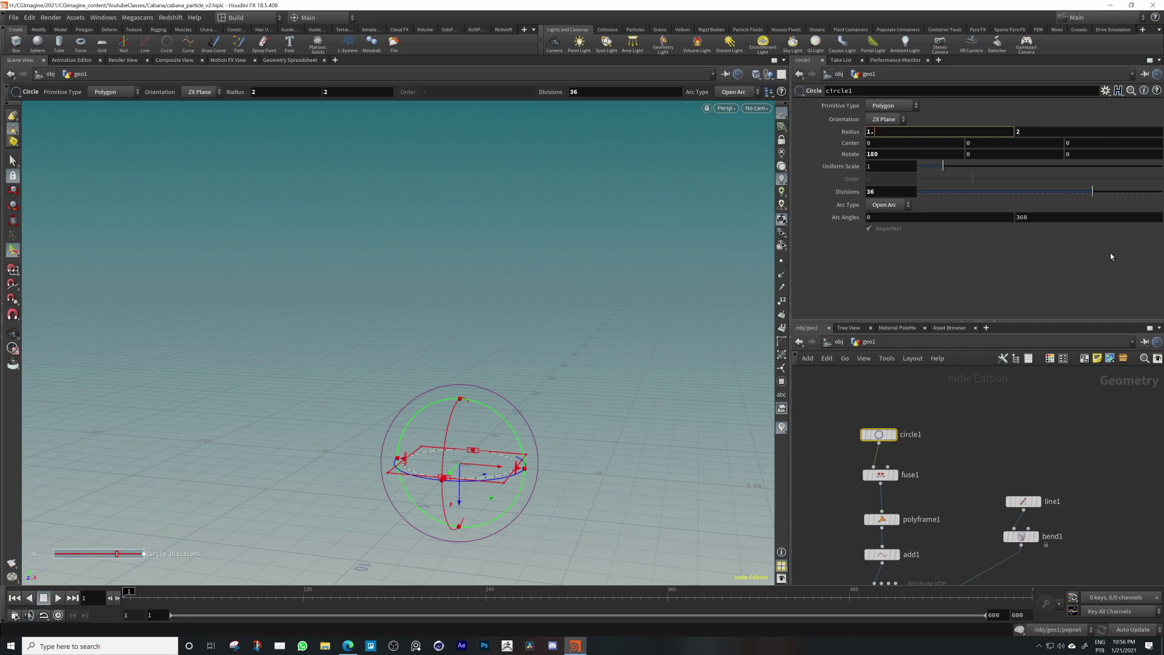
{"action": "type", "text": "3"}
{"action": "key", "text": "Tab"}
{"action": "type", "text": "1.3"}
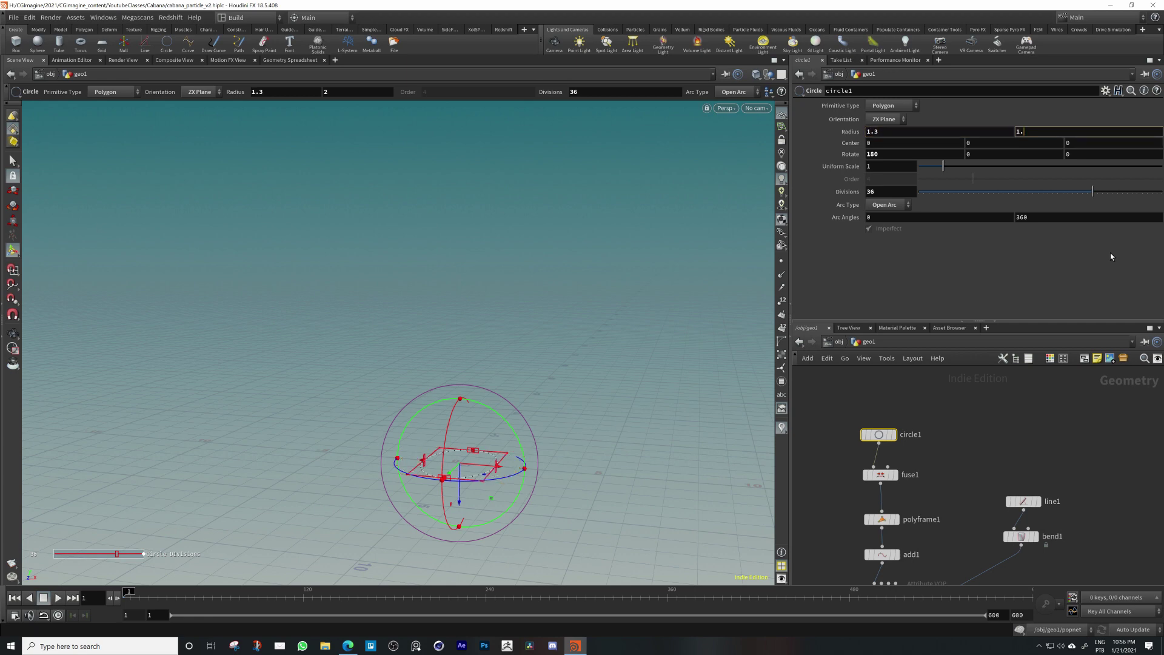
{"action": "key", "text": "Return"}
{"action": "scroll", "coordinate": [1001, 413], "scroll_direction": "down", "scroll_amount": 3}
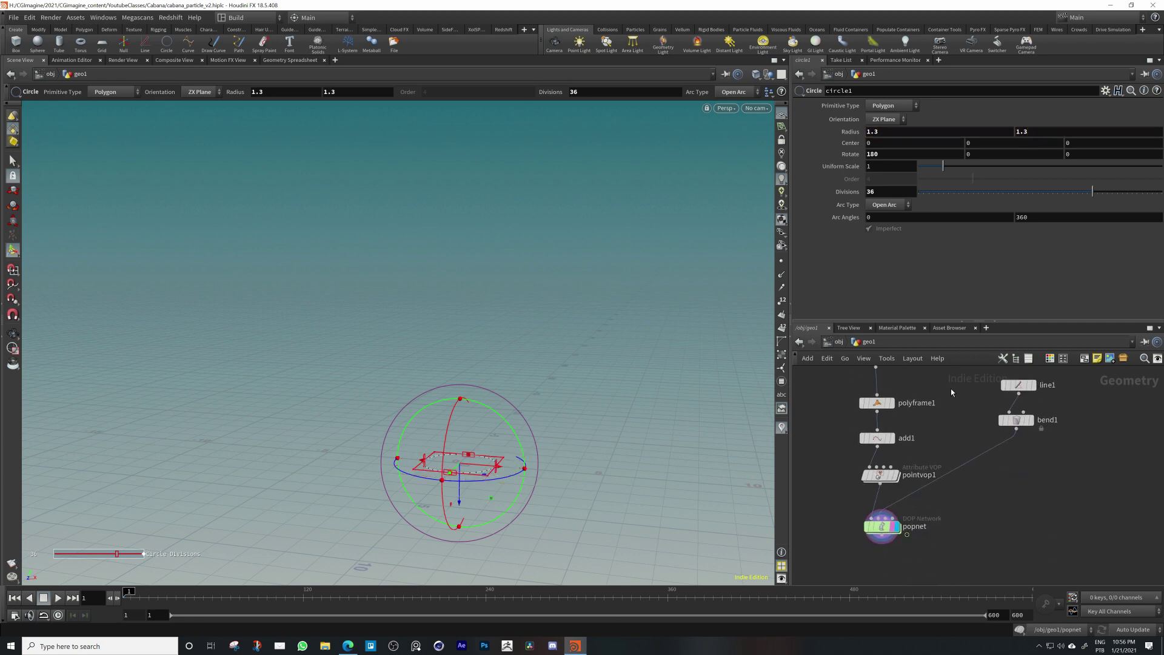
Enter the popnet network and play the simulation with the larger circle, examining the particle stream from several angles
{"action": "double_click", "coordinate": [882, 522]}
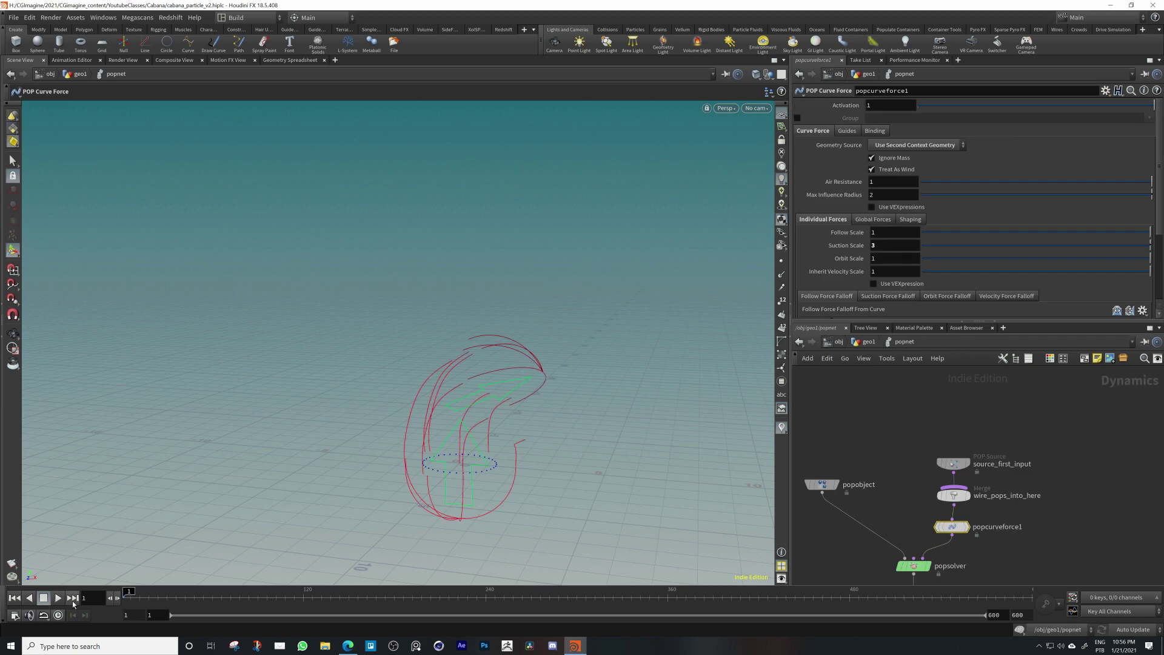
{"action": "left_click", "coordinate": [57, 598]}
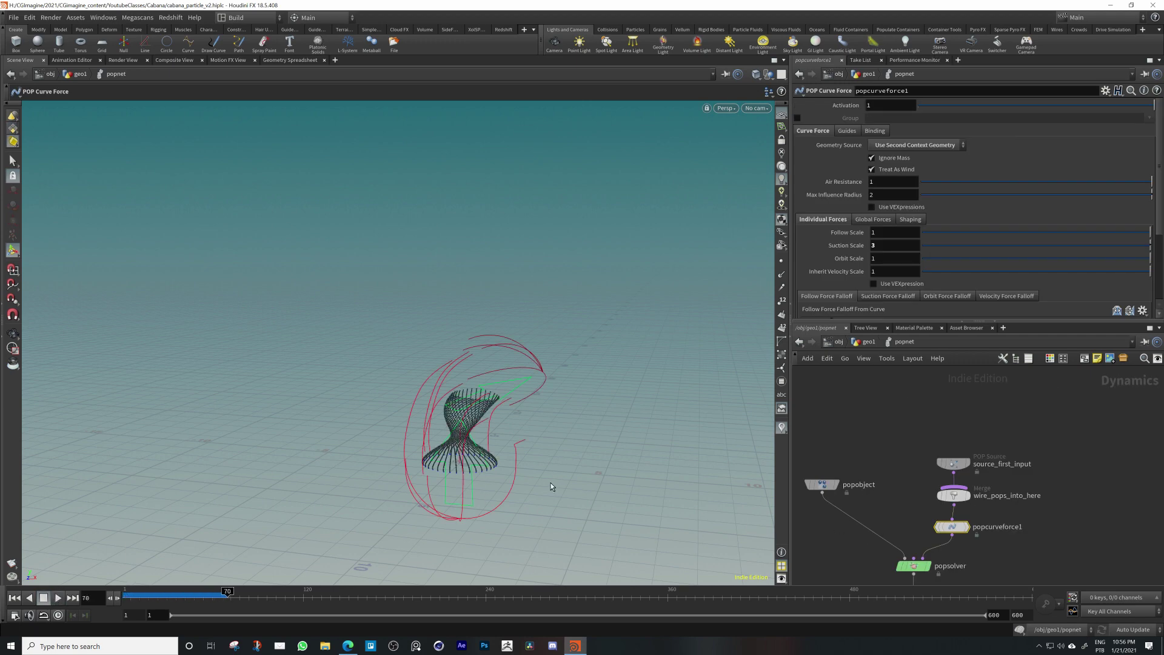
{"action": "right_click_drag", "start_coordinate": [461, 418], "coordinate": [673, 428], "text": "alt"}
{"action": "left_click_drag", "start_coordinate": [449, 504], "coordinate": [467, 479], "text": "alt"}
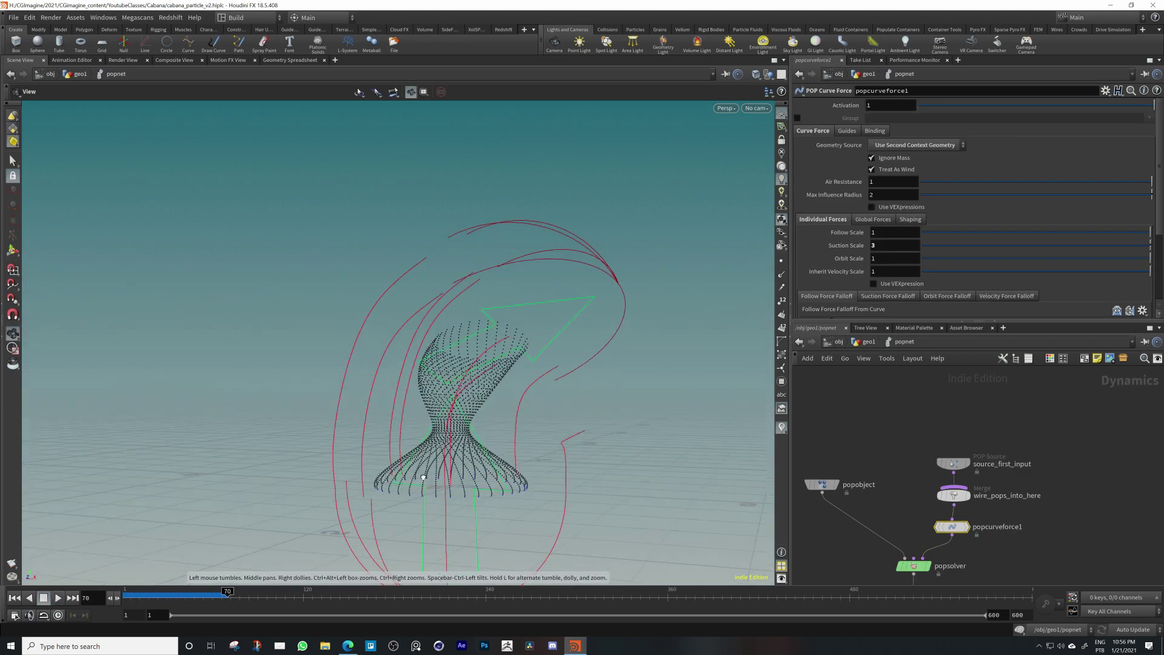
{"action": "middle_click_drag", "start_coordinate": [481, 496], "coordinate": [443, 458], "text": "alt"}
{"action": "left_click_drag", "start_coordinate": [443, 459], "coordinate": [455, 484], "text": "alt"}
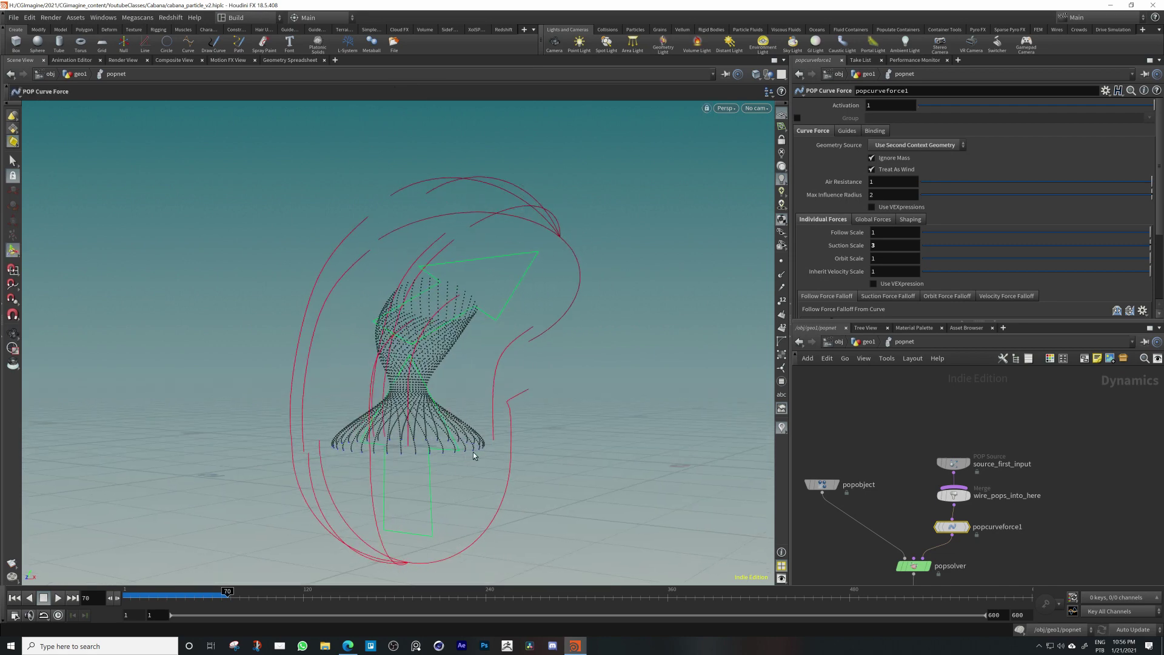
{"action": "left_click_drag", "start_coordinate": [506, 394], "coordinate": [476, 392], "text": "alt"}
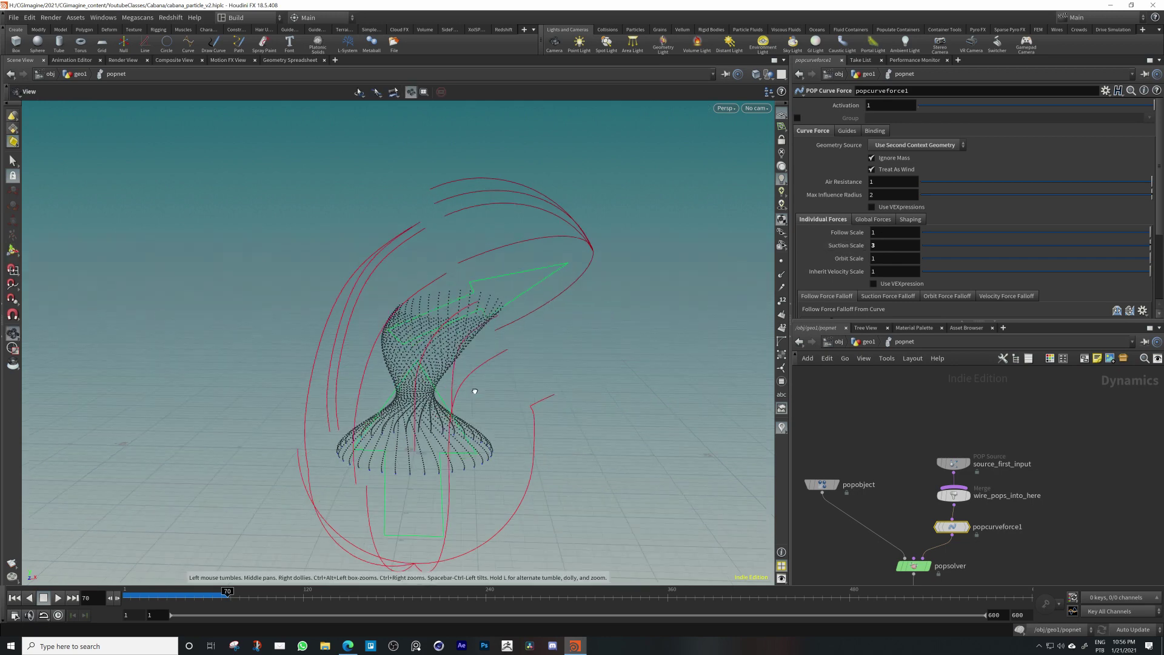
Reset popcurveforce1's Suction Scale to its default from the first frame and replay the simulation, inspecting the particles from different angles
{"action": "left_click", "coordinate": [14, 599]}
{"action": "middle_click", "coordinate": [813, 249], "text": "ctrl"}
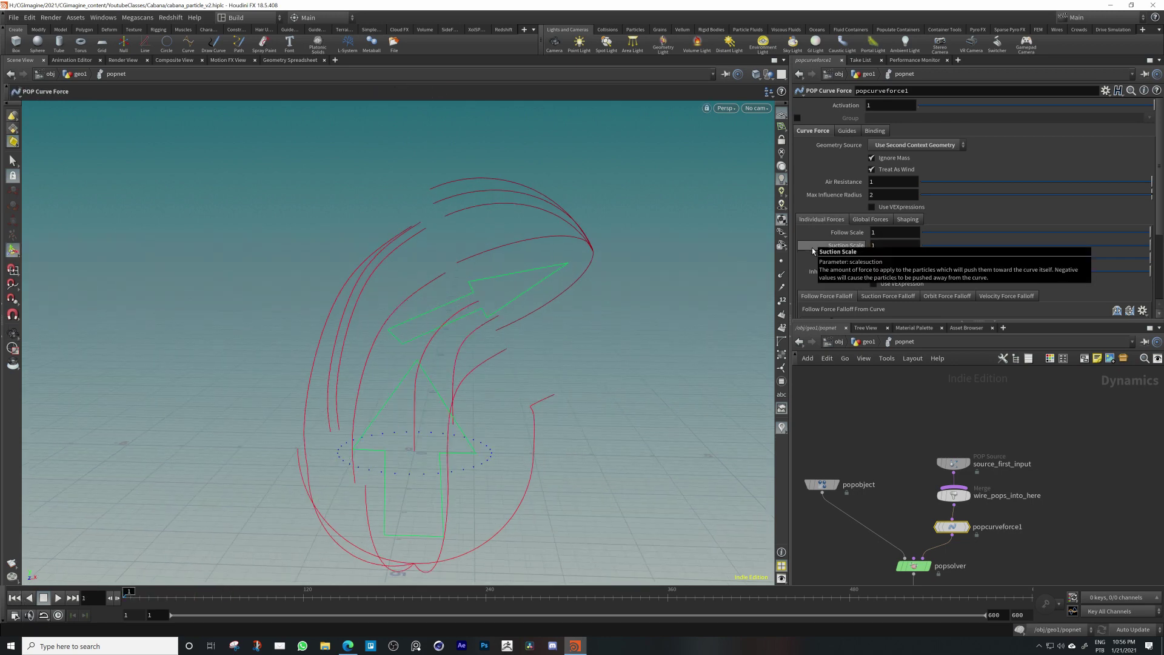
{"action": "left_click", "coordinate": [58, 598]}
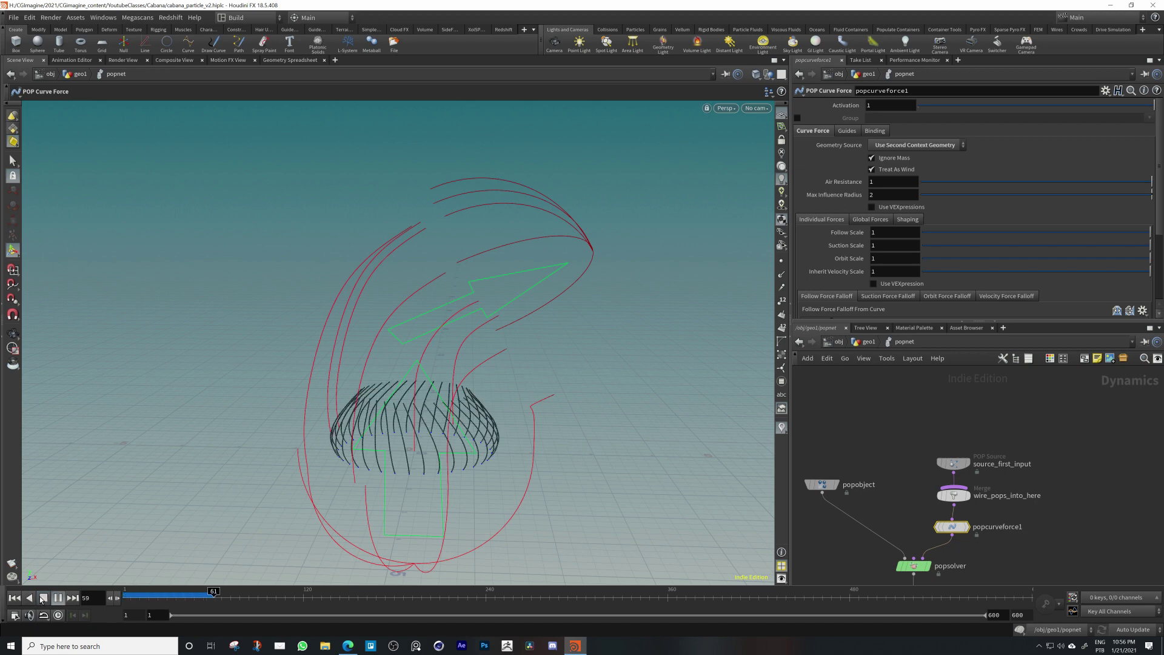
{"action": "left_click", "coordinate": [43, 598]}
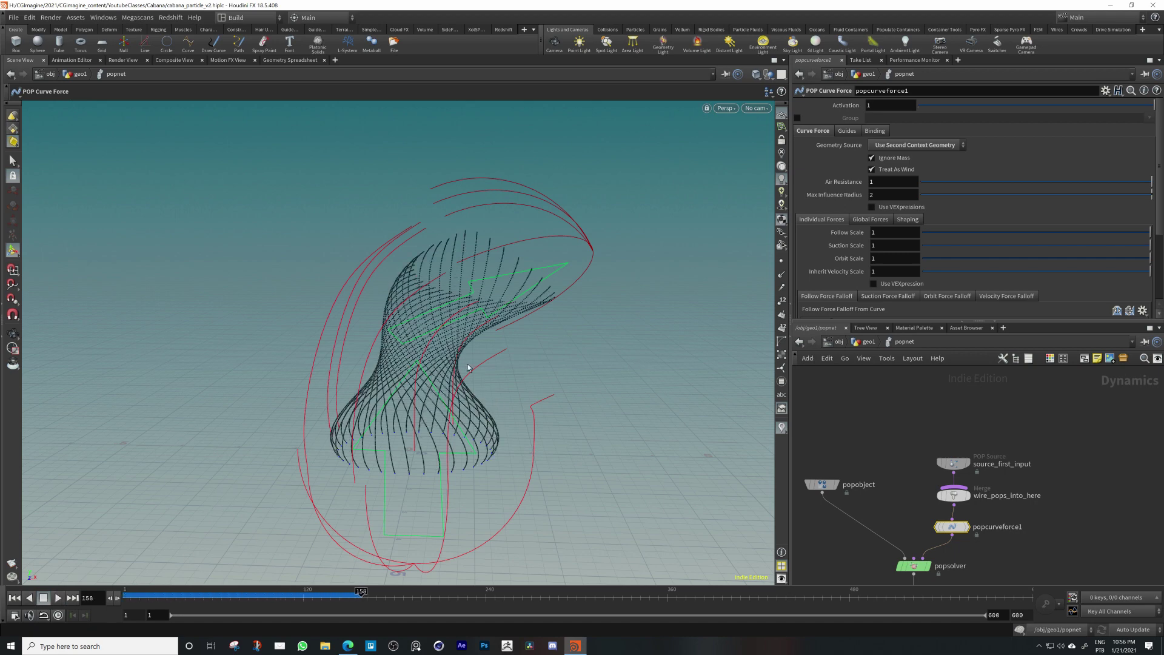
{"action": "left_click_drag", "start_coordinate": [438, 400], "coordinate": [552, 413], "text": "alt"}
{"action": "left_click_drag", "start_coordinate": [382, 369], "coordinate": [613, 301], "text": "alt"}
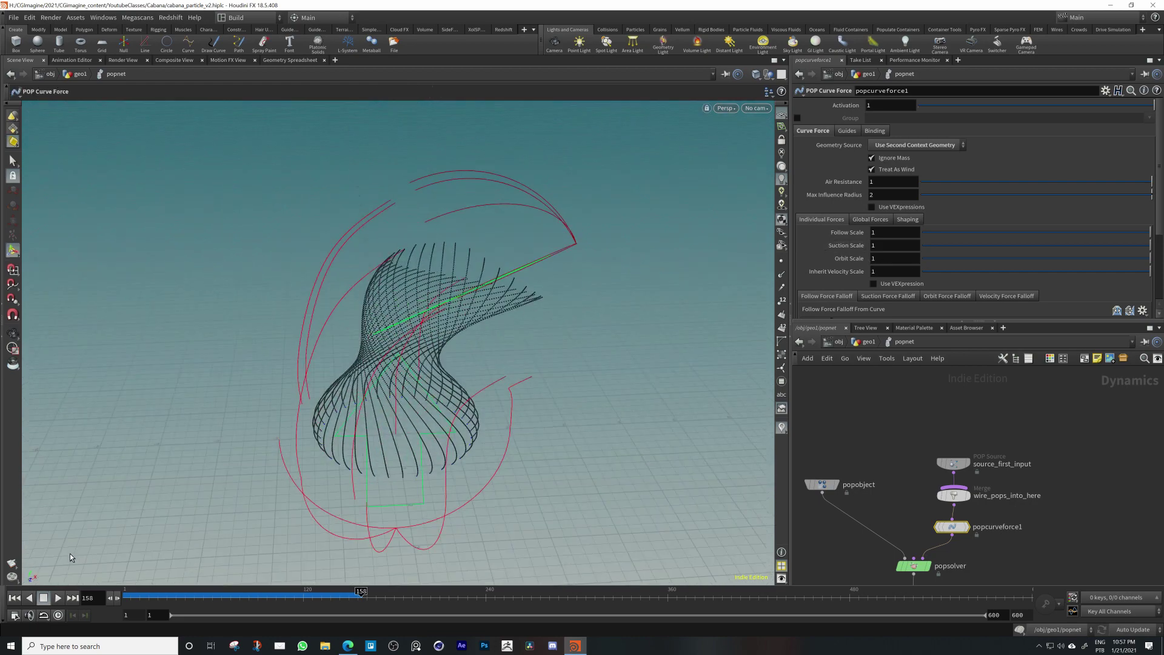
Try an Orbit Scale of about 0.3 on popcurveforce1 and play the simulation from the first frame, checking the stream from several angles
{"action": "left_click", "coordinate": [14, 597]}
{"action": "left_click_drag", "start_coordinate": [1150, 258], "coordinate": [1068, 259]}
{"action": "left_click", "coordinate": [55, 598]}
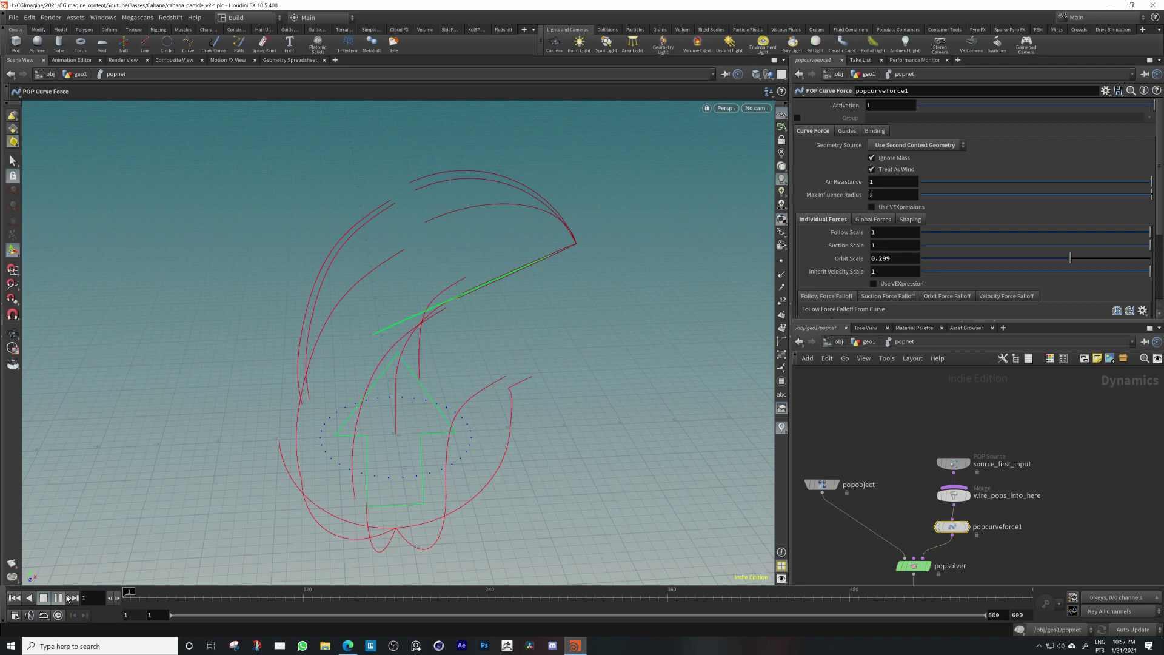
{"action": "left_click", "coordinate": [49, 598]}
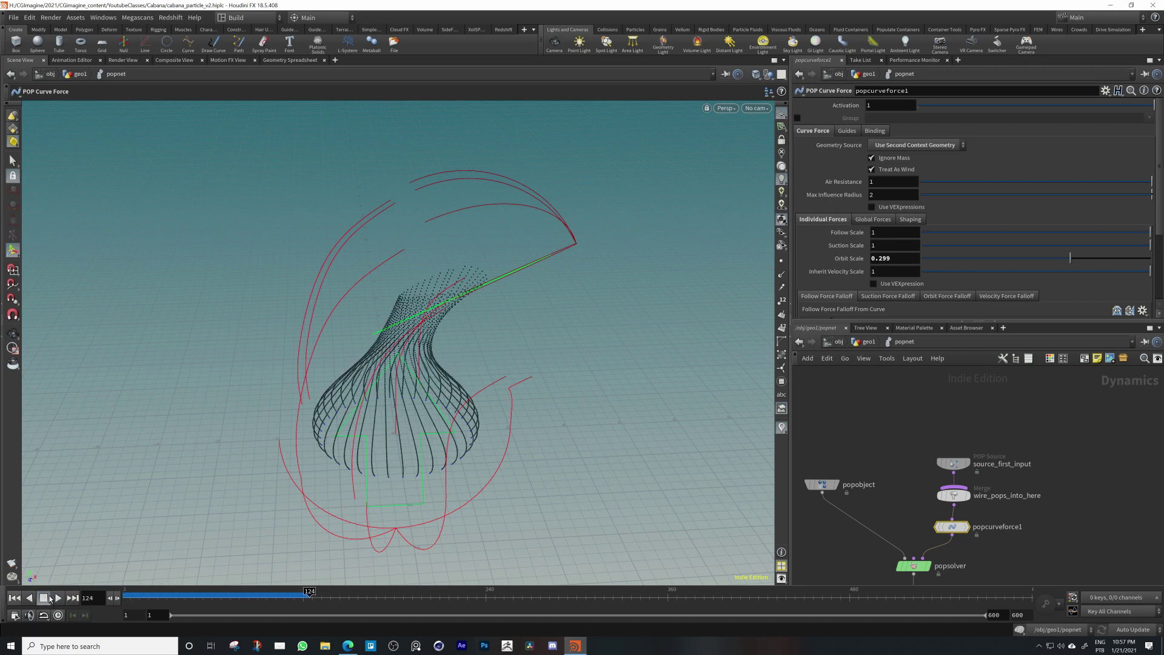
{"action": "left_click_drag", "start_coordinate": [454, 445], "coordinate": [447, 425], "text": "alt"}
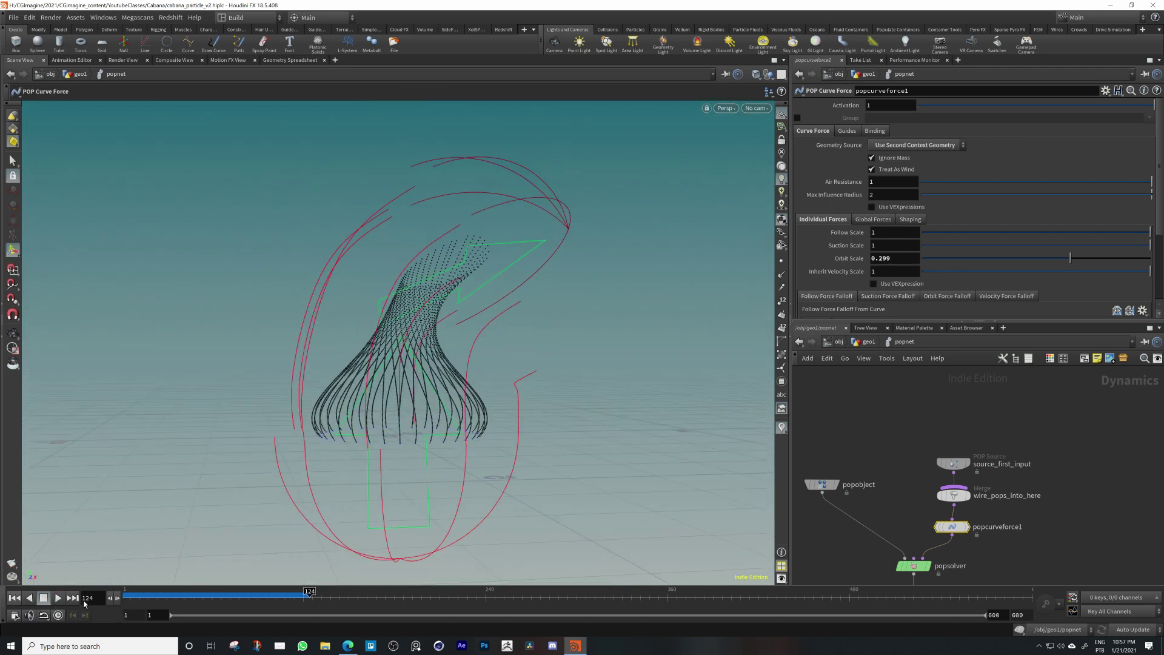
{"action": "left_click", "coordinate": [57, 598]}
{"action": "left_click", "coordinate": [58, 598]}
{"action": "left_click_drag", "start_coordinate": [473, 288], "coordinate": [421, 463], "text": "alt"}
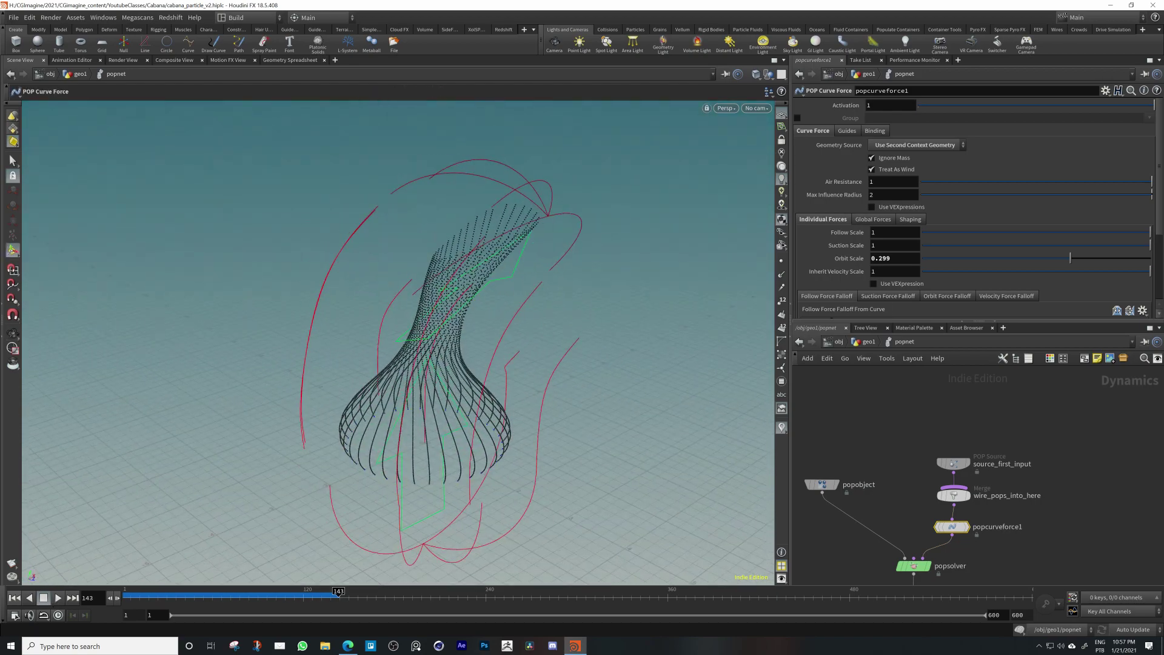
{"action": "left_click_drag", "start_coordinate": [411, 294], "coordinate": [479, 340], "text": "alt"}
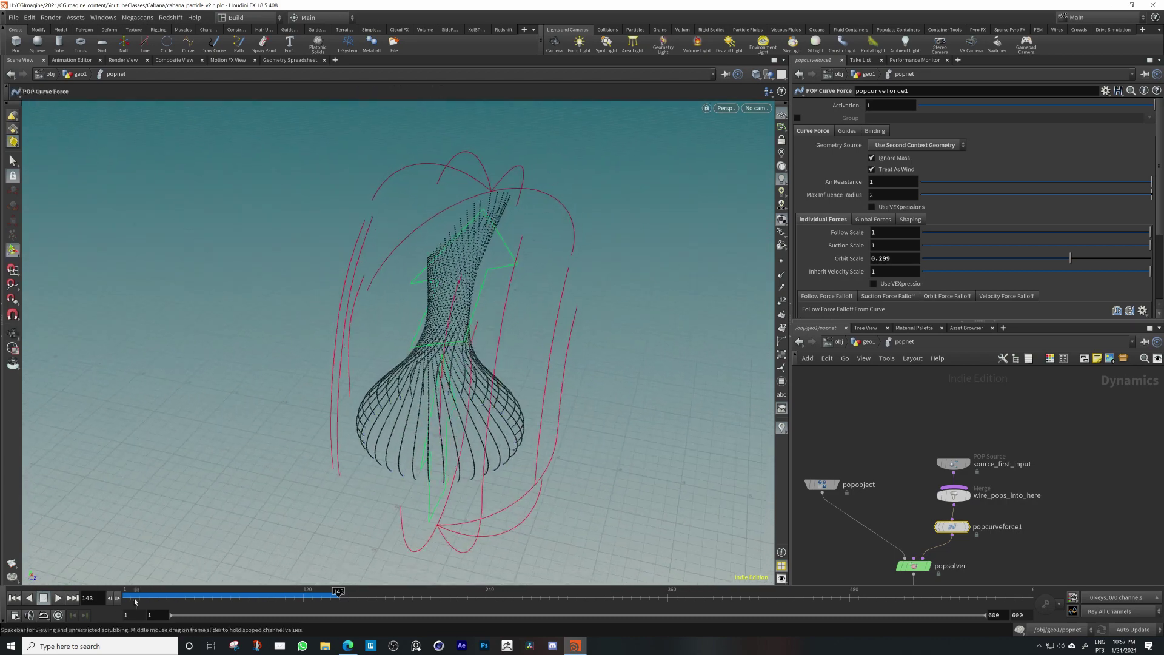
Go back to the first frame and set popcurveforce1's Orbit Scale to 0.7 and Suction Scale to 2
{"action": "left_click", "coordinate": [16, 598]}
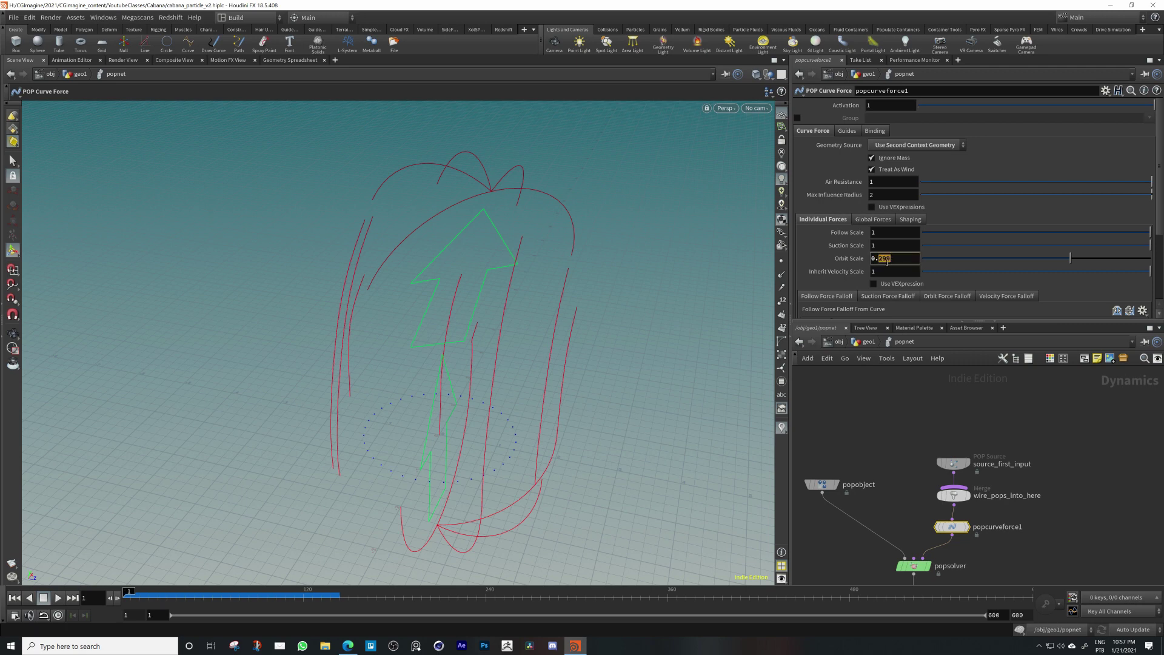
{"action": "type", "text": "7"}
{"action": "key", "text": "Return"}
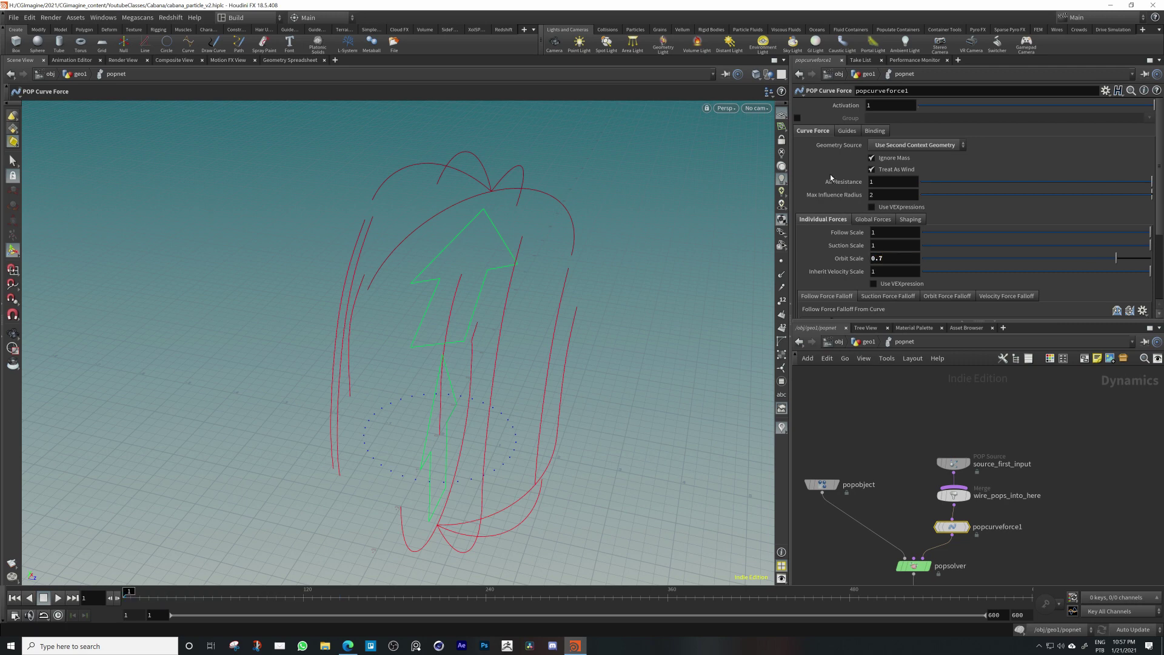
{"action": "key", "text": "Return"}
Add a point to the Suction Force Falloff ramp at about position 0.11 with value 0.75, and play the simulation
{"action": "scroll", "coordinate": [923, 260], "scroll_direction": "down", "scroll_amount": 3}
{"action": "left_click", "coordinate": [902, 220]}
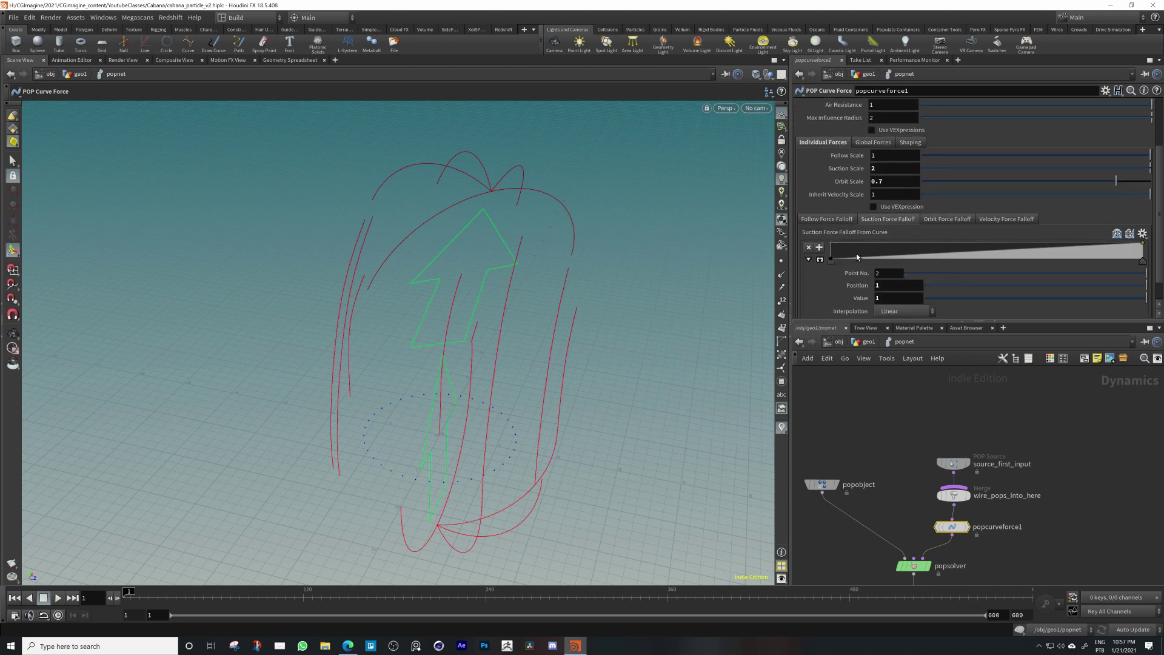
{"action": "left_click_drag", "start_coordinate": [856, 253], "coordinate": [866, 247]}
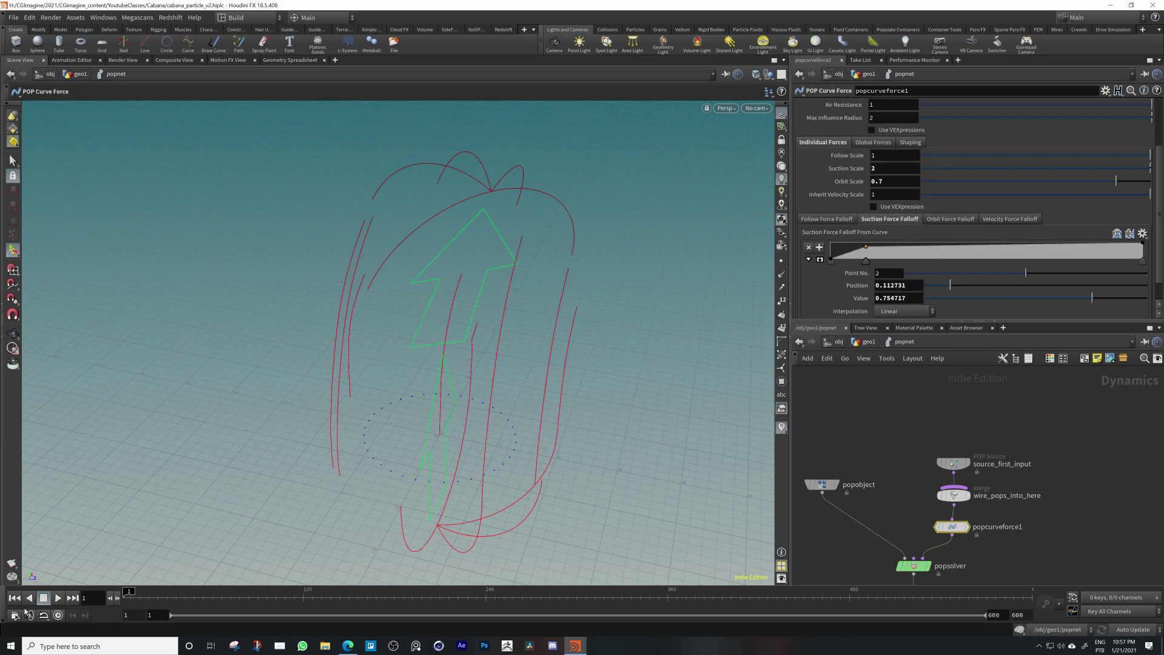
{"action": "left_click", "coordinate": [58, 597]}
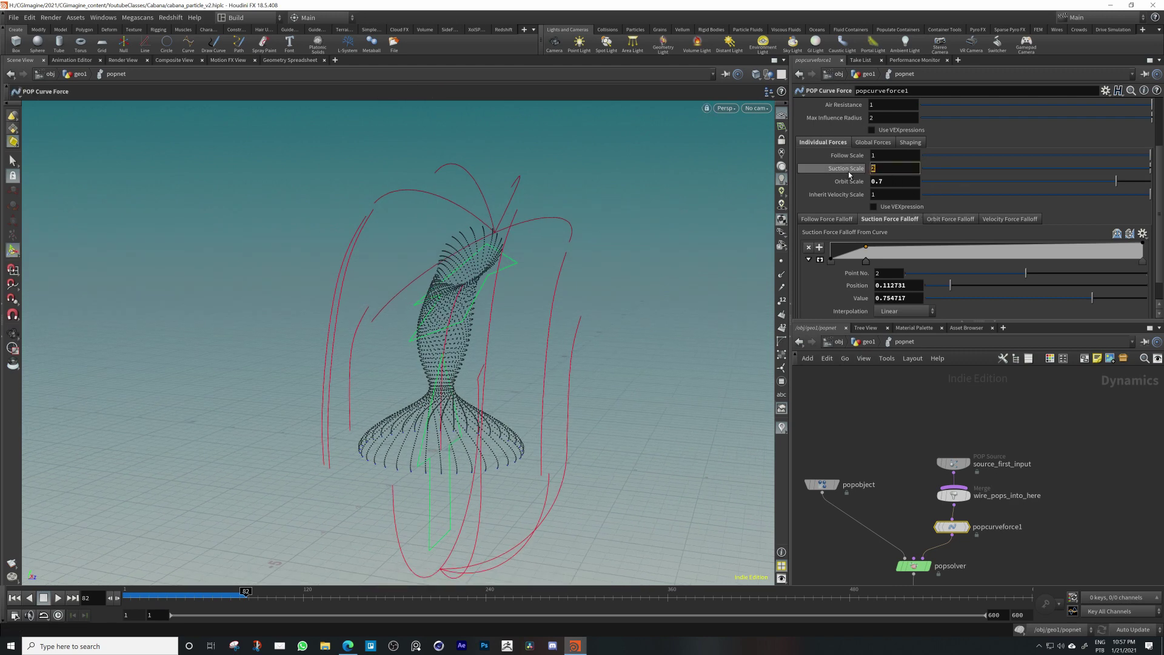
Try a Suction Scale of 1.3 on popcurveforce1 and replay the simulation from the first frame to check the particle flow
{"action": "key", "text": "Return"}
{"action": "key", "text": "Return"}
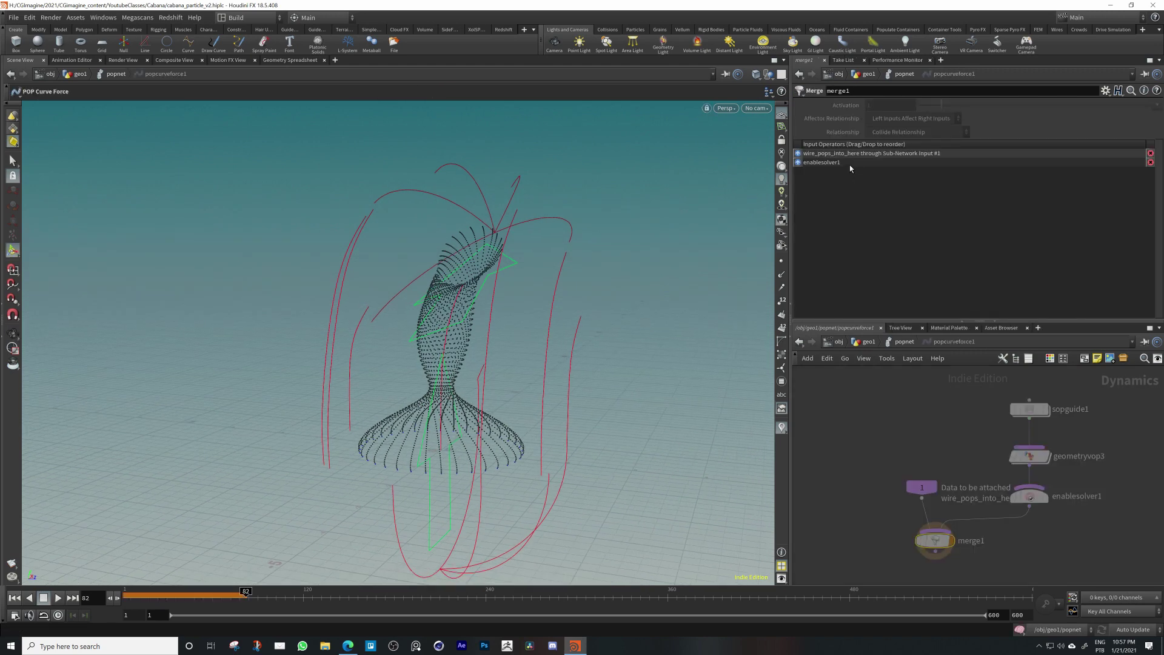
{"action": "left_click", "coordinate": [904, 342]}
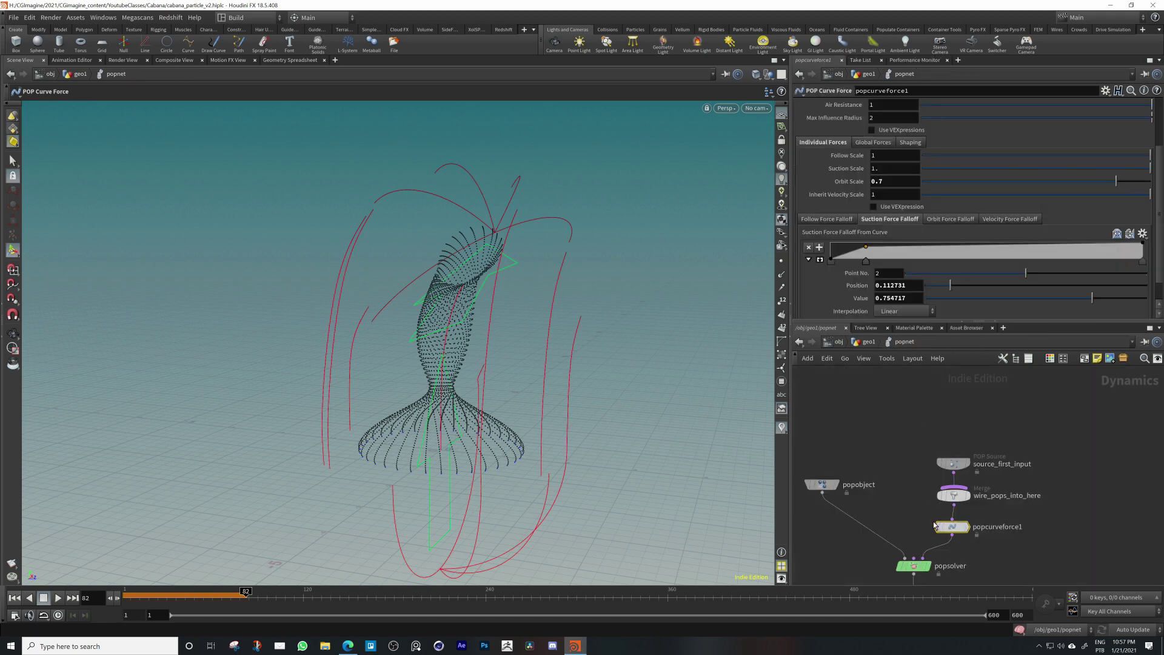
{"action": "left_click", "coordinate": [890, 173]}
{"action": "type", "text": "1.3"}
{"action": "key", "text": "Return"}
{"action": "left_click", "coordinate": [15, 598]}
{"action": "left_click", "coordinate": [57, 598]}
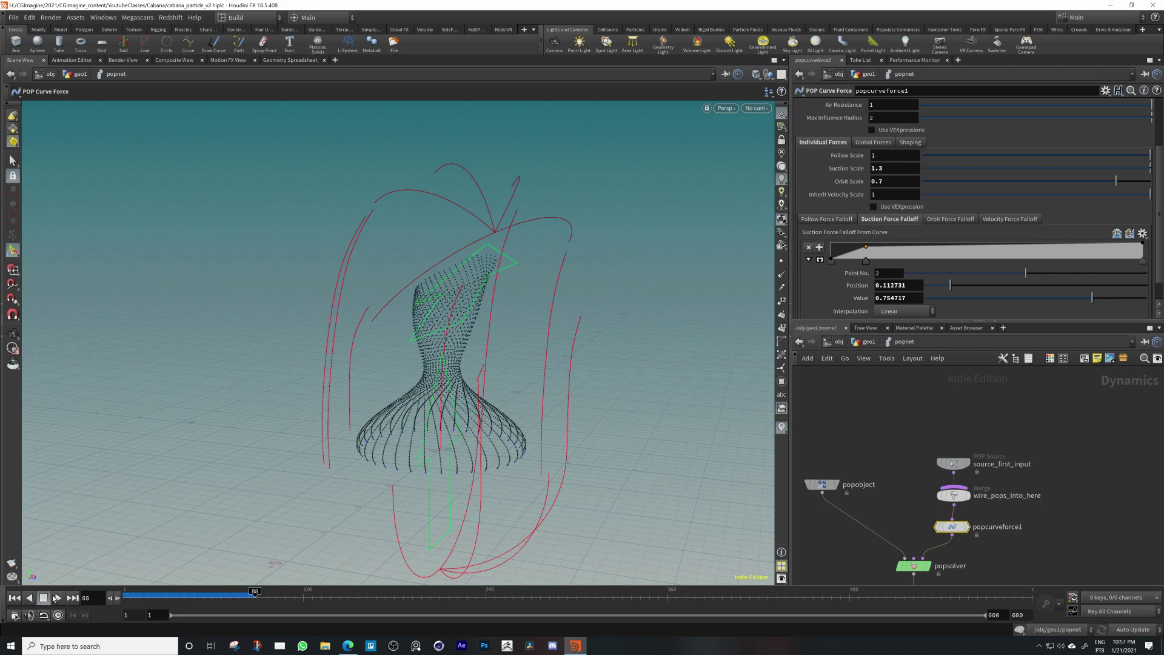
{"action": "left_click", "coordinate": [58, 598]}
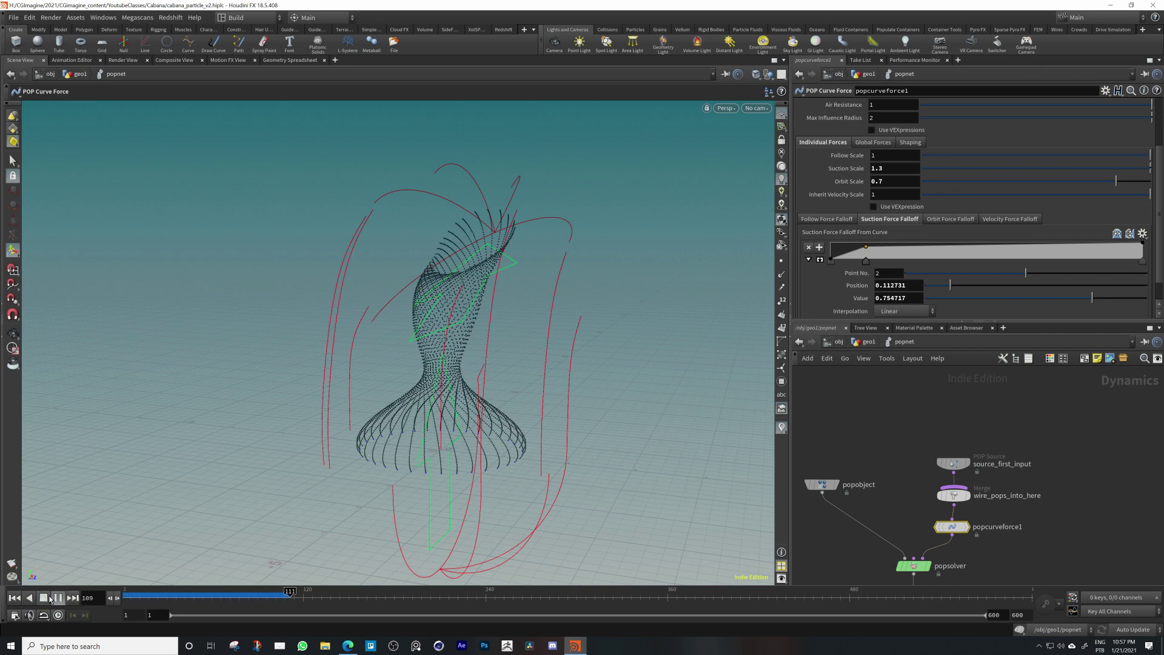
{"action": "left_click", "coordinate": [49, 598]}
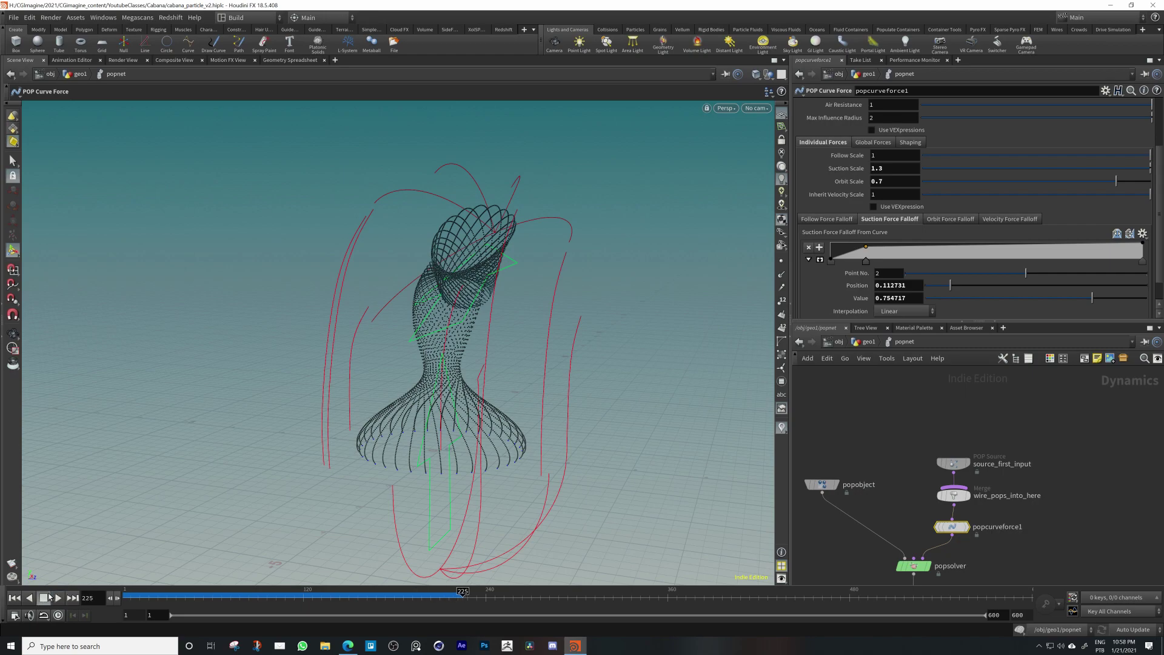
{"action": "left_click_drag", "start_coordinate": [458, 338], "coordinate": [391, 358], "text": "alt"}
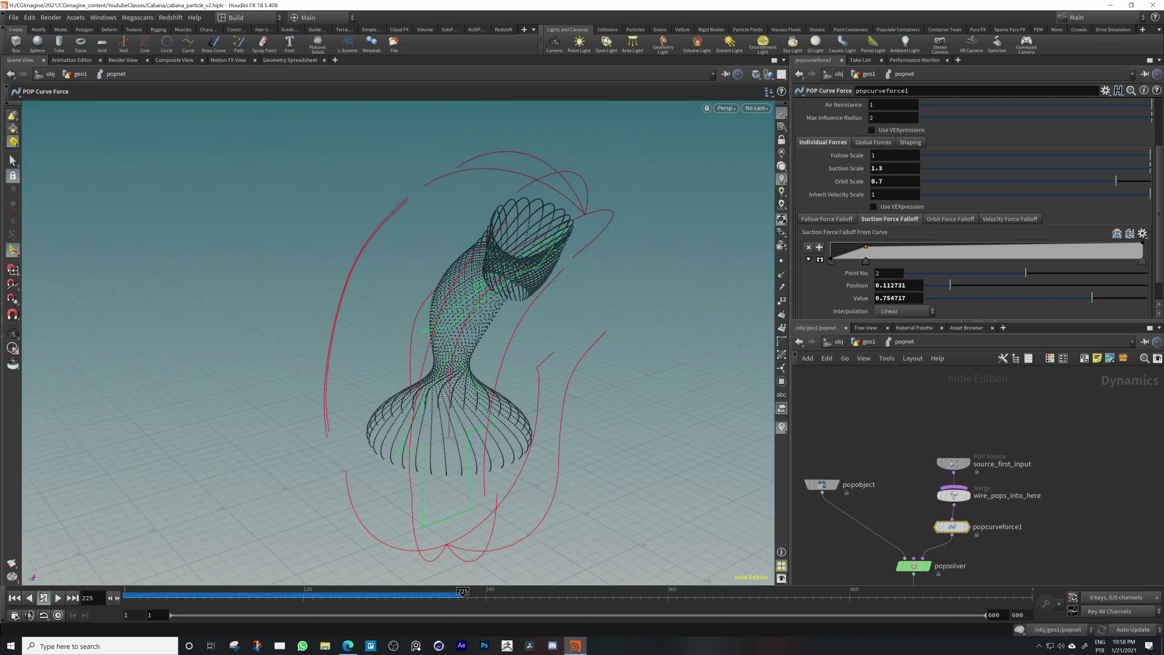
Return to the first frame and set popcurveforce1's Suction Scale to 0.8
{"action": "left_click", "coordinate": [14, 599]}
{"action": "double_click", "coordinate": [892, 174]}
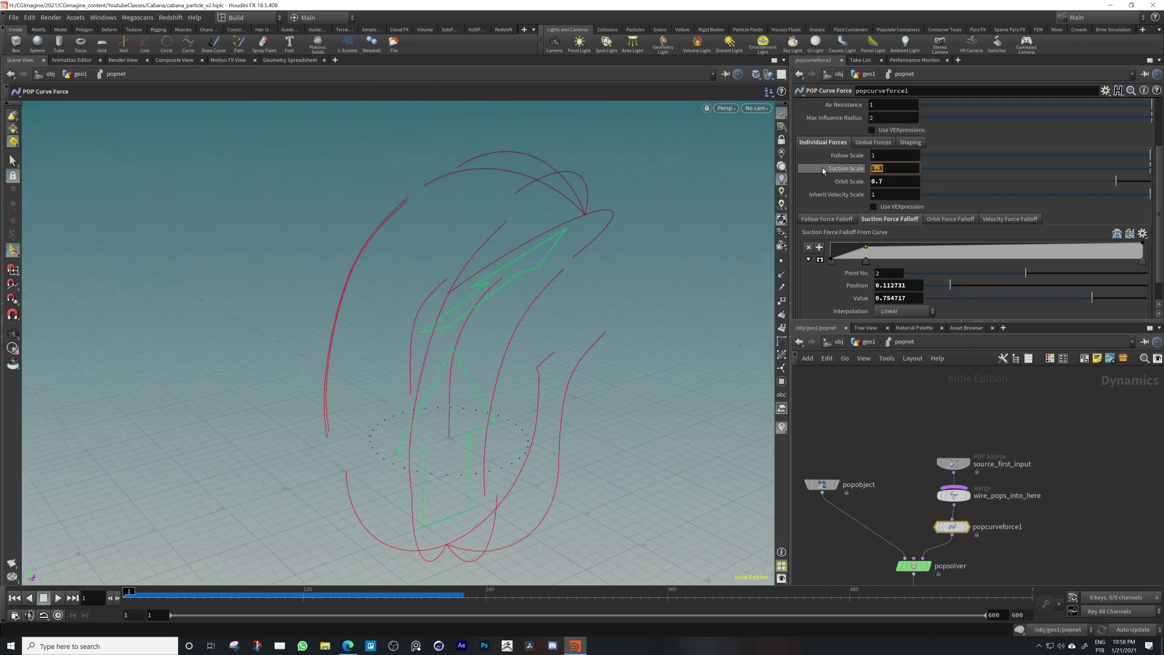
{"action": "type", "text": ".8"}
{"action": "key", "text": "Return"}
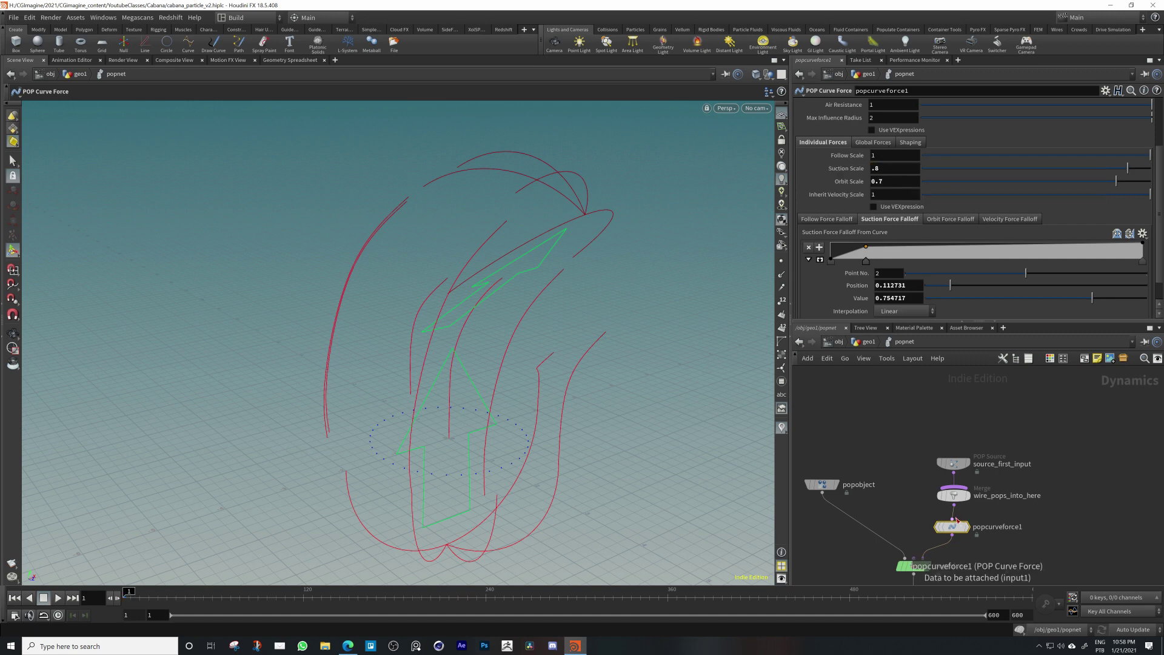
Add a POP Force node between wire_pops_into_here and popcurveforce1
{"action": "key", "text": "Tab"}
{"action": "mouse_move", "coordinate": [958, 508]}
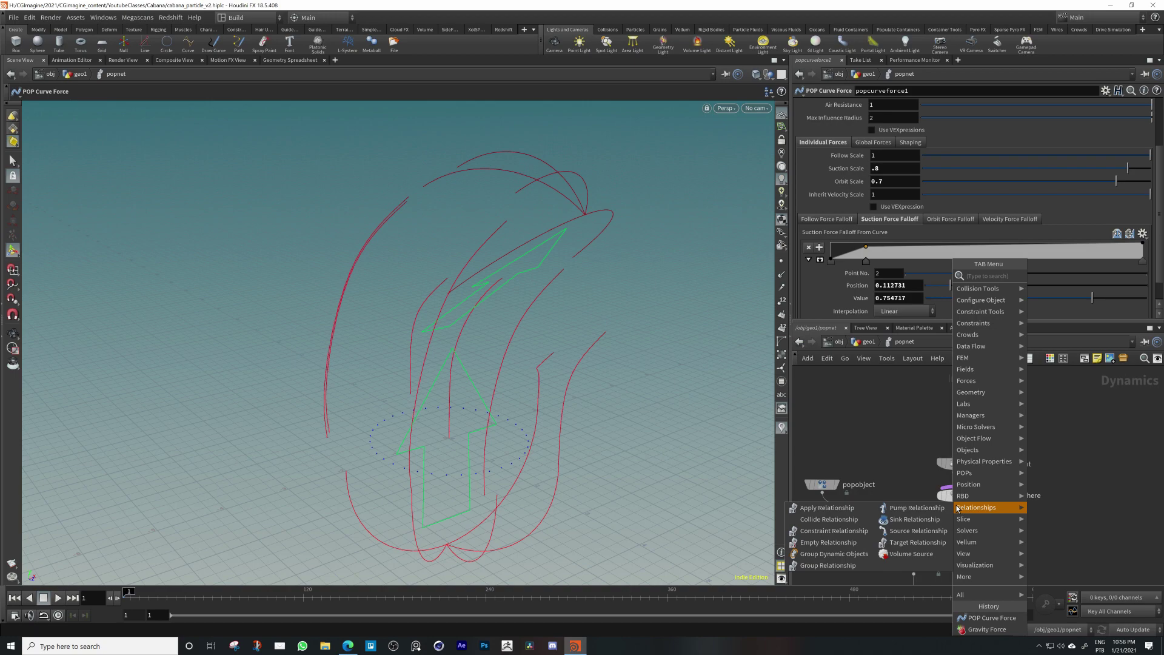
{"action": "type", "text": "pop for"}
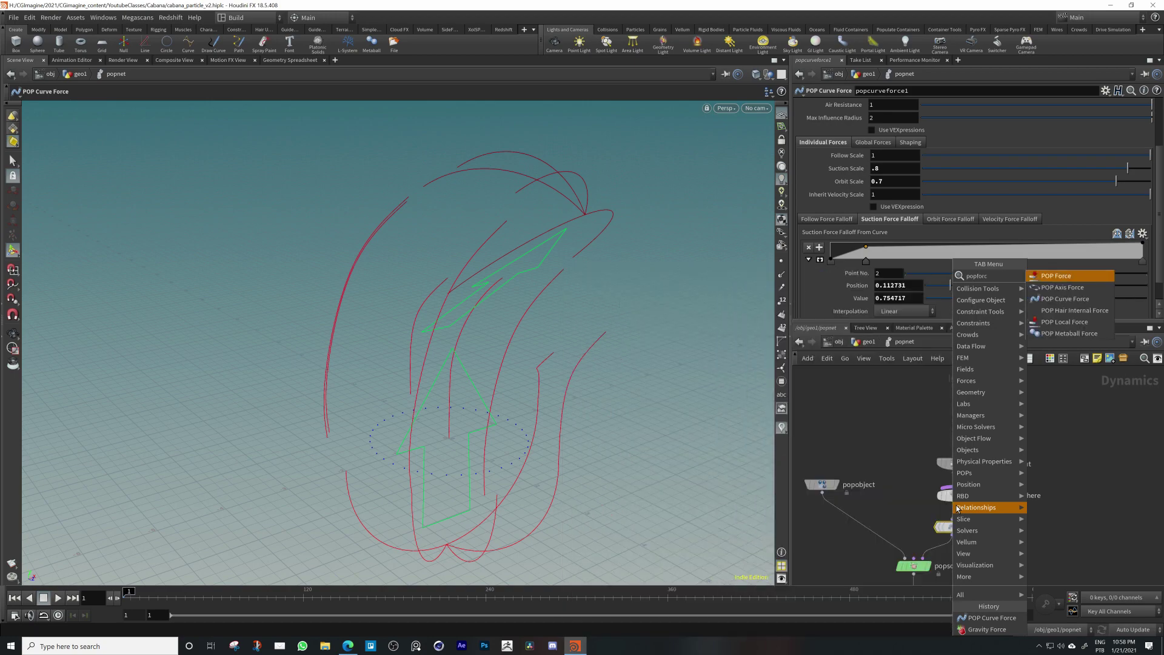
{"action": "key", "text": "Return"}
{"action": "left_click", "coordinate": [957, 508]}
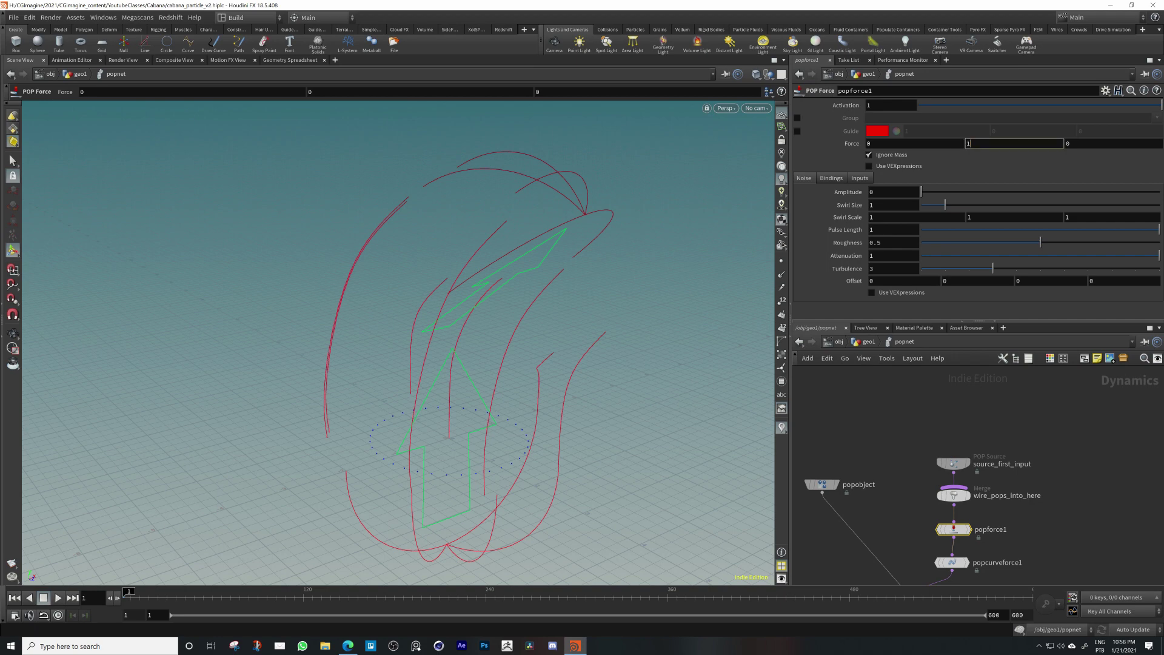
Set popforce1's Y force to 0.5 and its noise Amplitude to 0.15
{"action": "key", "text": "Return"}
{"action": "left_click", "coordinate": [977, 146]}
{"action": "key", "text": "Return"}
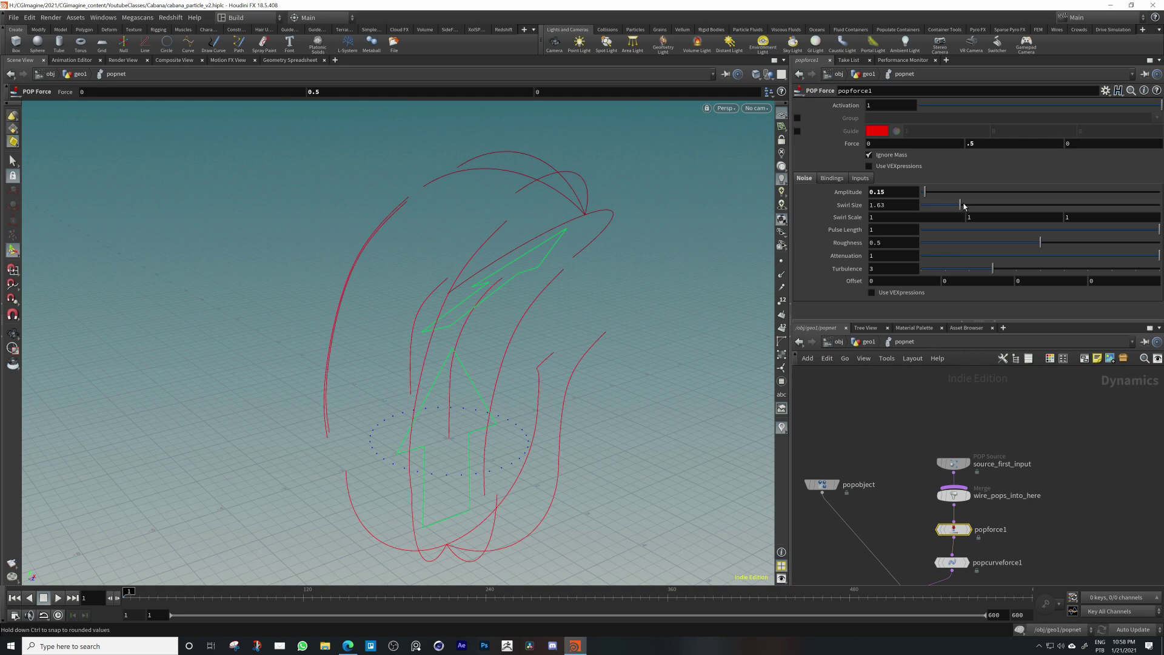
Set popforce1's noise to Swirl Size 1.64, Swirl Scale 2.8 on all axes and Roughness 0.43, and play the simulation
{"action": "left_click_drag", "start_coordinate": [964, 207], "coordinate": [965, 206]}
{"action": "middle_click_drag", "start_coordinate": [849, 218], "coordinate": [851, 219]}
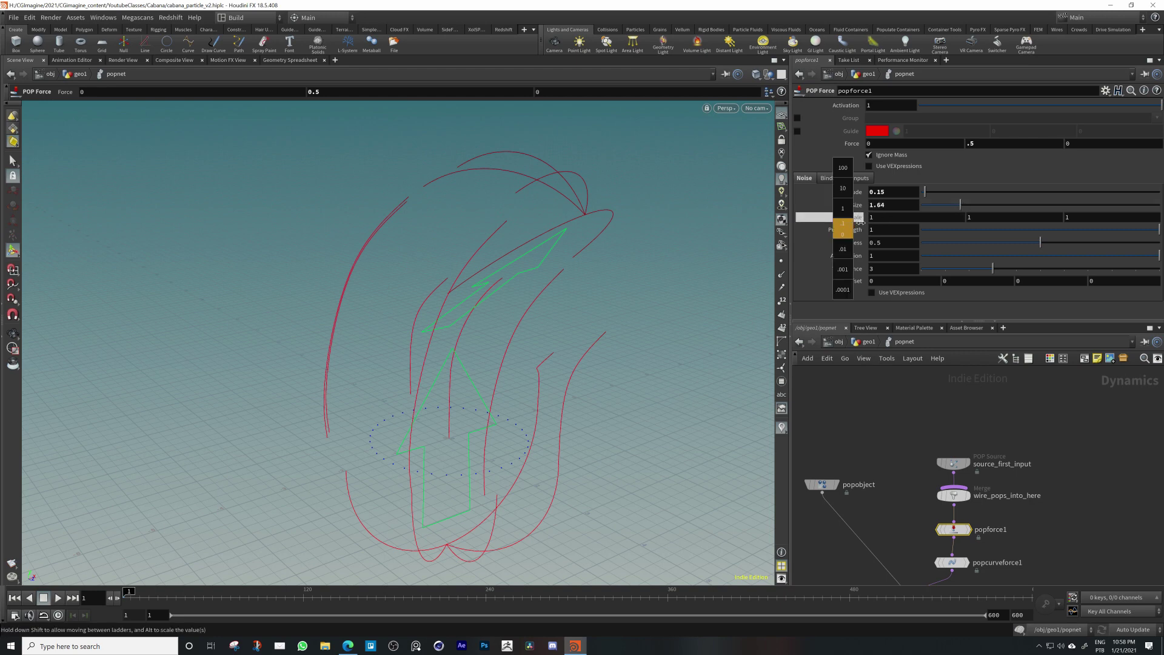
{"action": "middle_click_drag", "start_coordinate": [931, 220], "coordinate": [939, 220]}
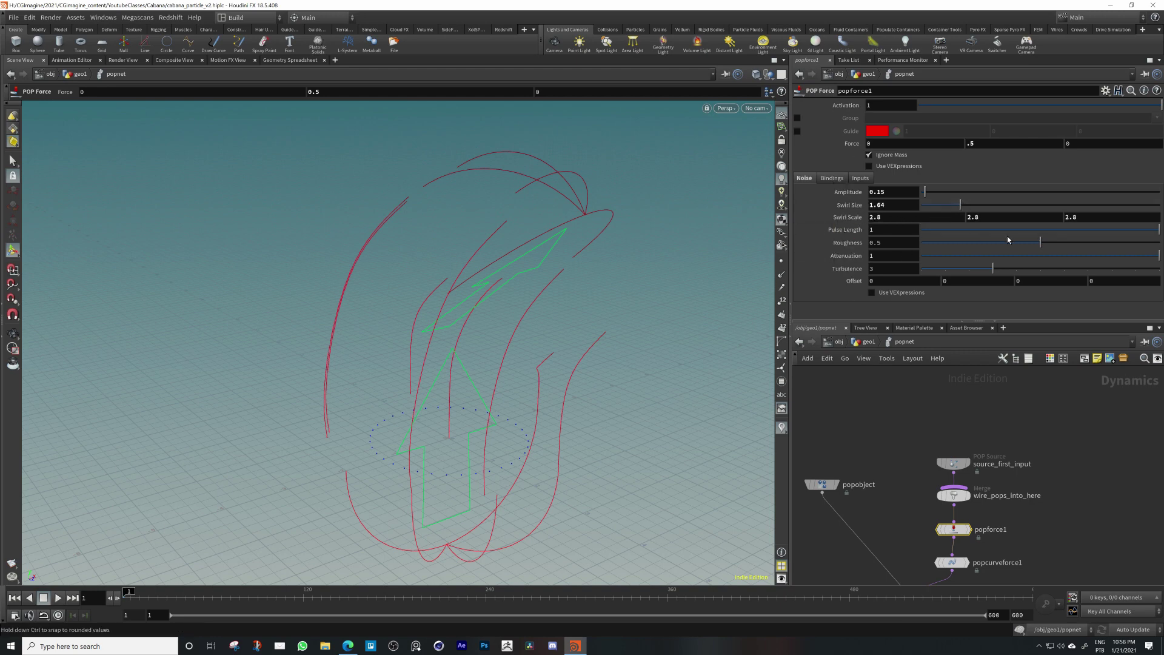
{"action": "left_click_drag", "start_coordinate": [1032, 244], "coordinate": [1027, 245]}
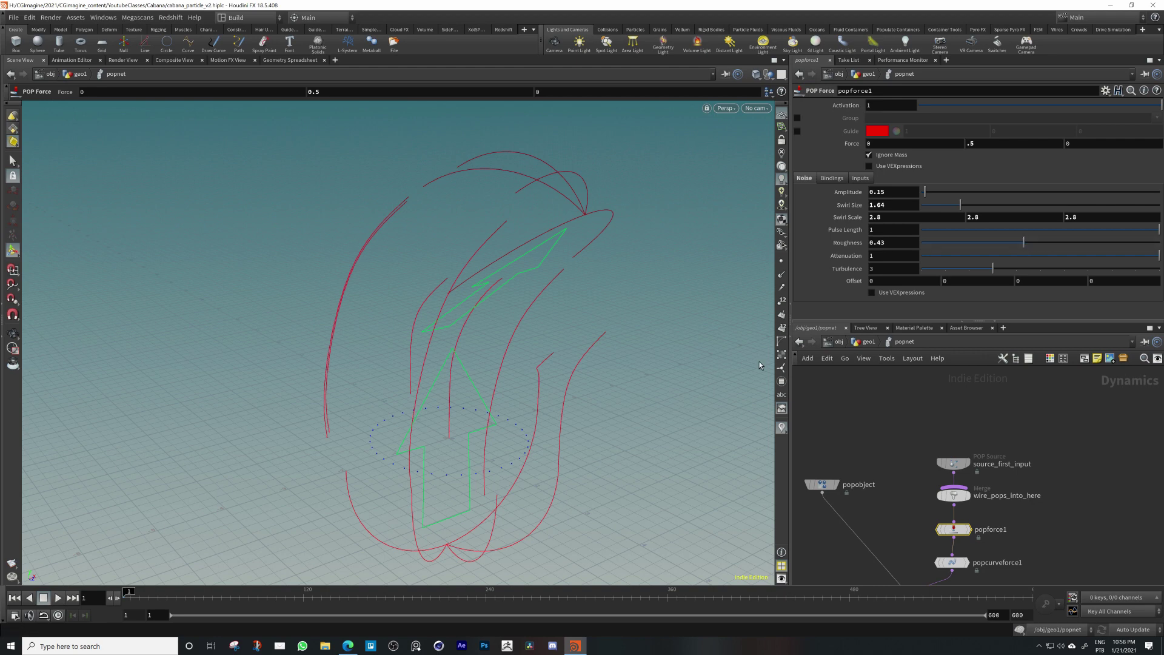
{"action": "left_click", "coordinate": [59, 598]}
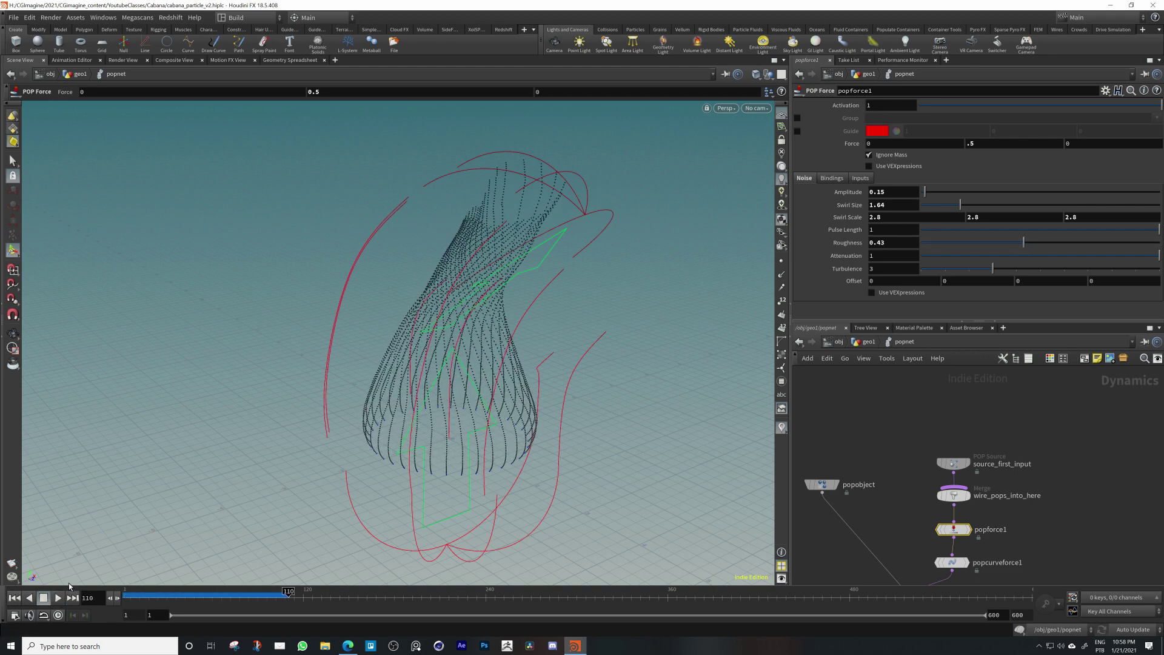
Set popforce1's noise Amplitude to 0.27 and replay the simulation from the first frame
{"action": "left_click_drag", "start_coordinate": [440, 303], "coordinate": [464, 308], "text": "alt"}
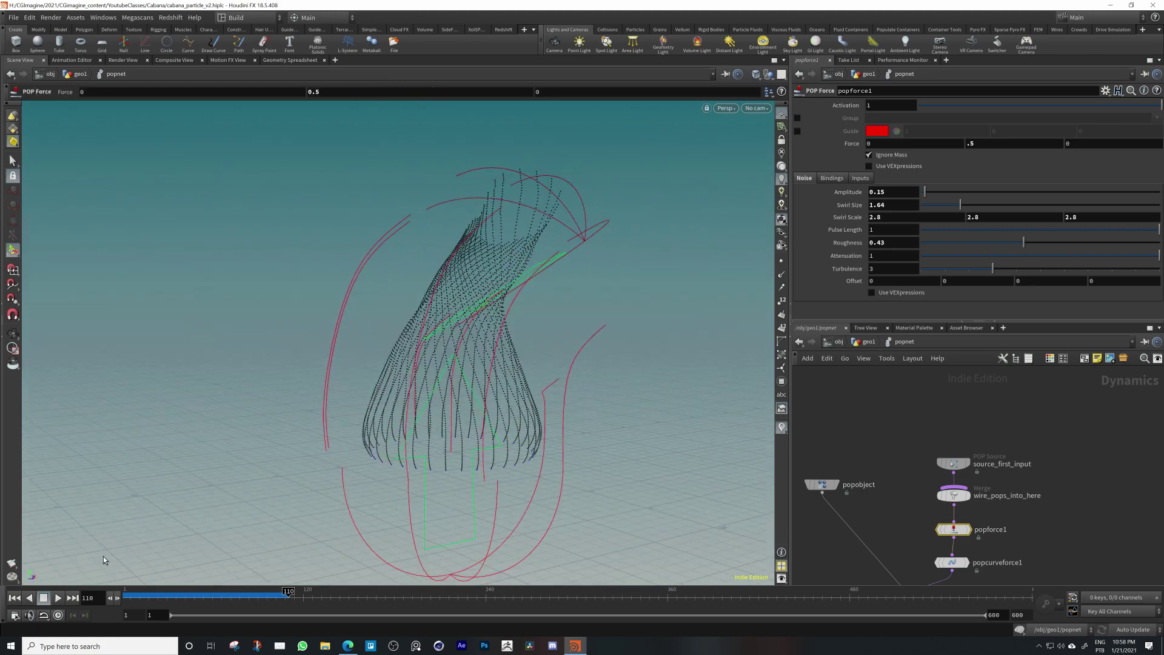
{"action": "left_click", "coordinate": [15, 598]}
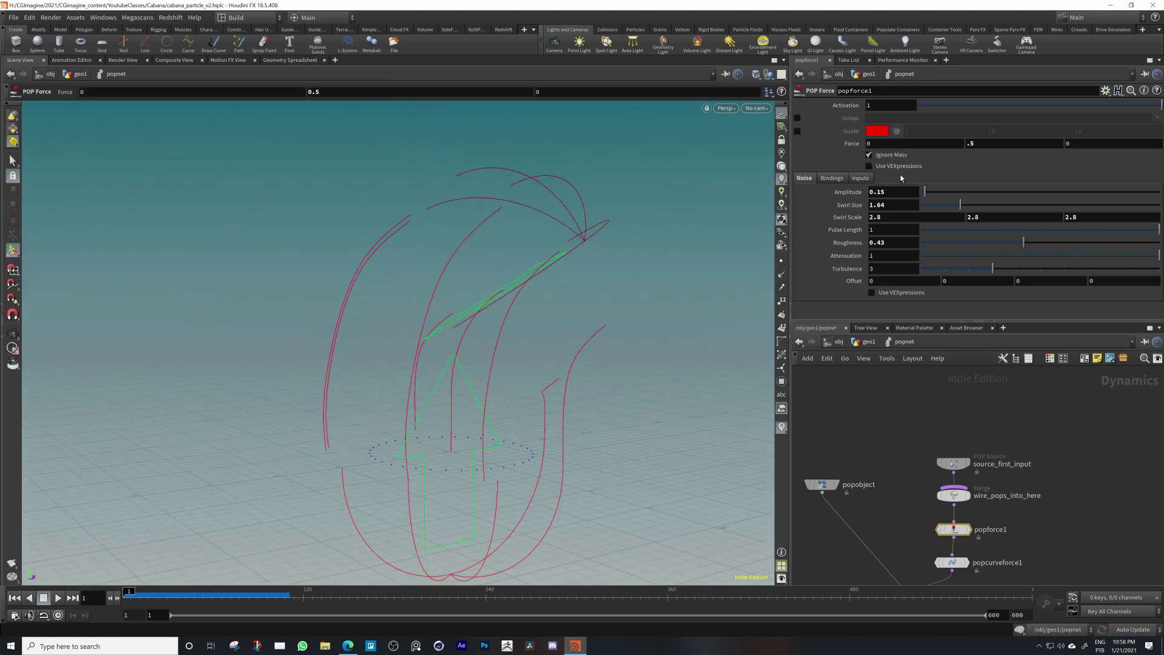
{"action": "left_click_drag", "start_coordinate": [926, 193], "coordinate": [931, 196]}
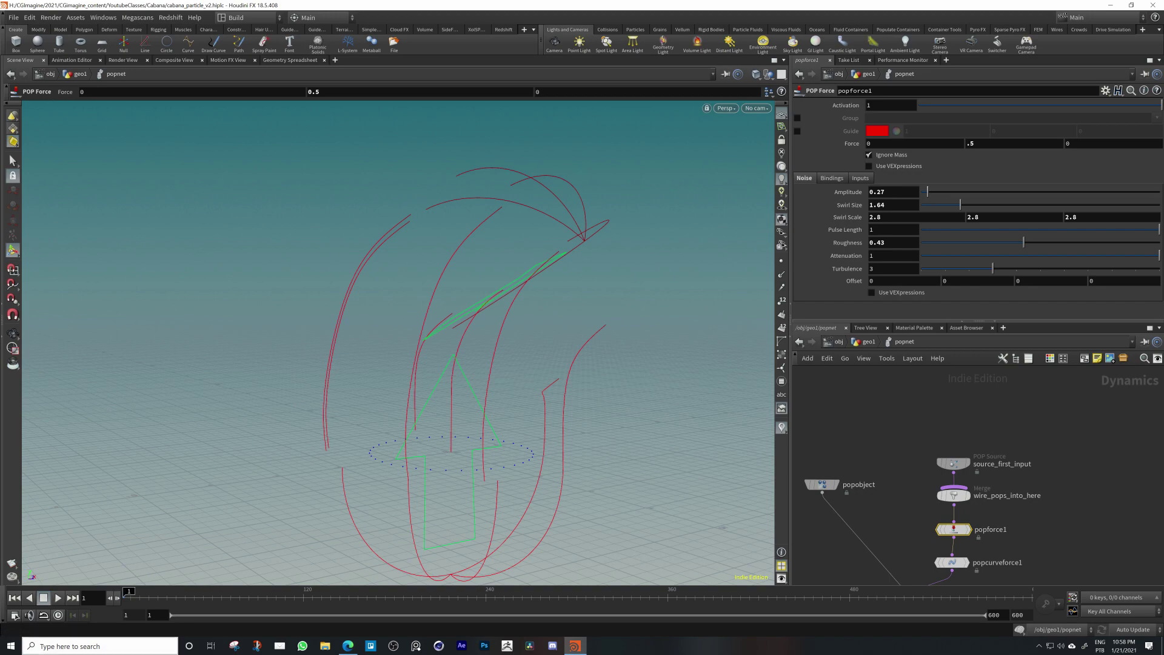
{"action": "left_click", "coordinate": [57, 597]}
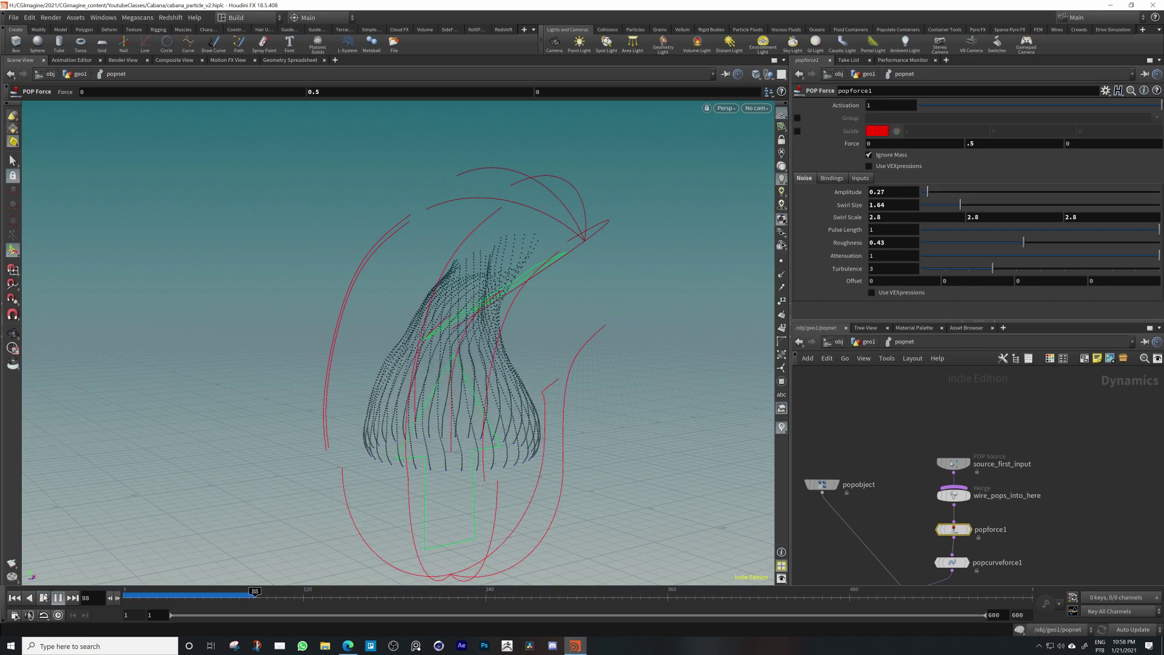
{"action": "left_click", "coordinate": [44, 598]}
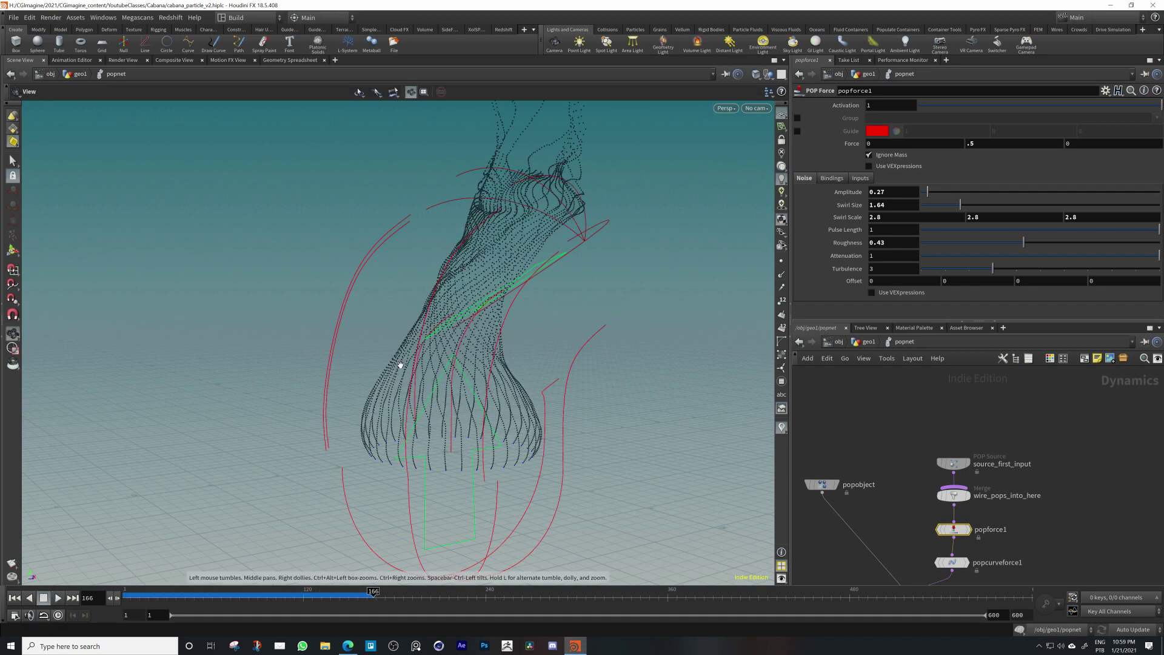
Examine the noisy particle flow from other angles by replaying the simulation, and return to the first frame
{"action": "left_click_drag", "start_coordinate": [400, 364], "coordinate": [85, 358], "text": "alt"}
{"action": "left_click_drag", "start_coordinate": [291, 357], "coordinate": [42, 376], "text": "alt"}
{"action": "left_click", "coordinate": [17, 599]}
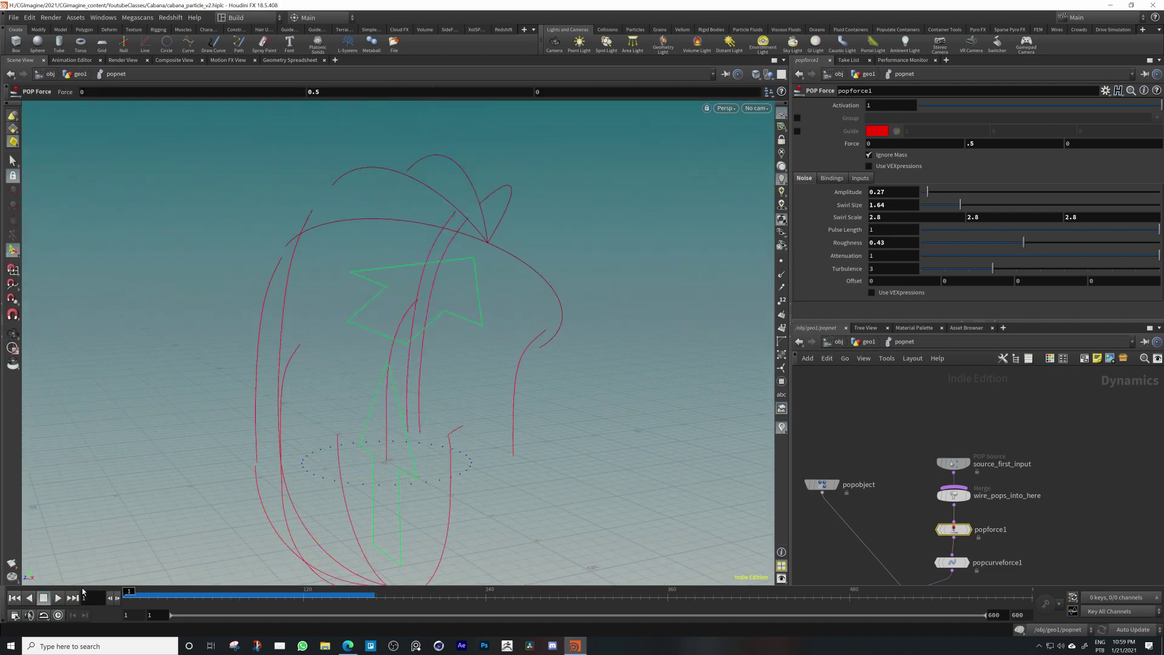
{"action": "left_click", "coordinate": [59, 599]}
{"action": "left_click", "coordinate": [48, 600]}
{"action": "left_click_drag", "start_coordinate": [425, 367], "coordinate": [380, 346], "text": "alt"}
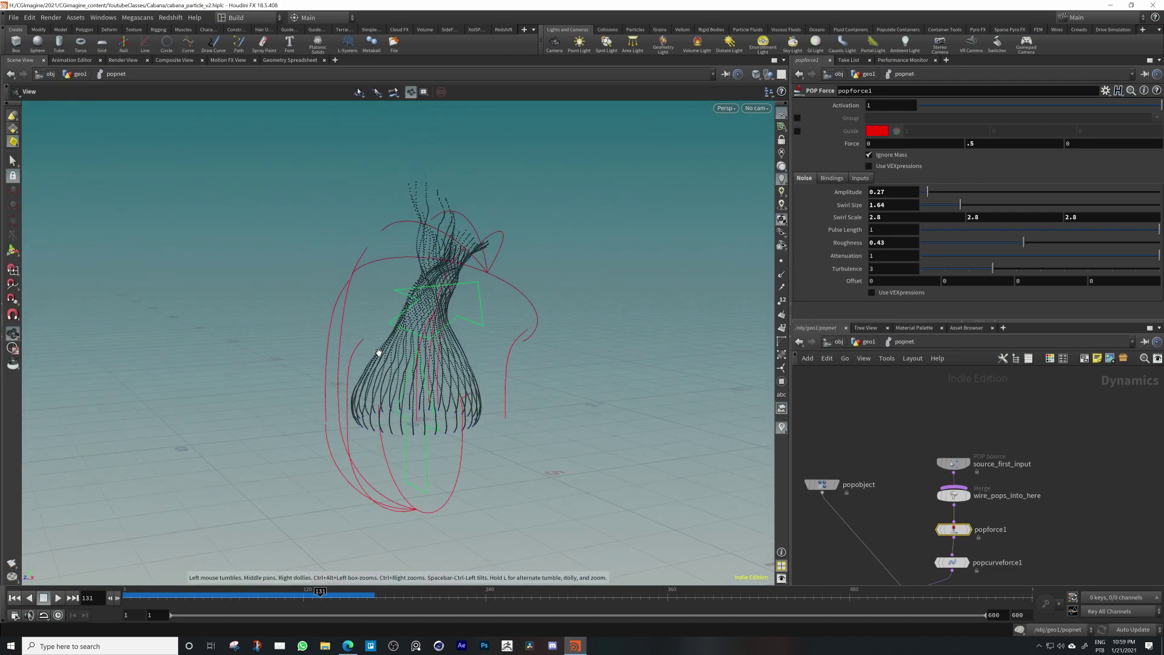
{"action": "left_click", "coordinate": [14, 598]}
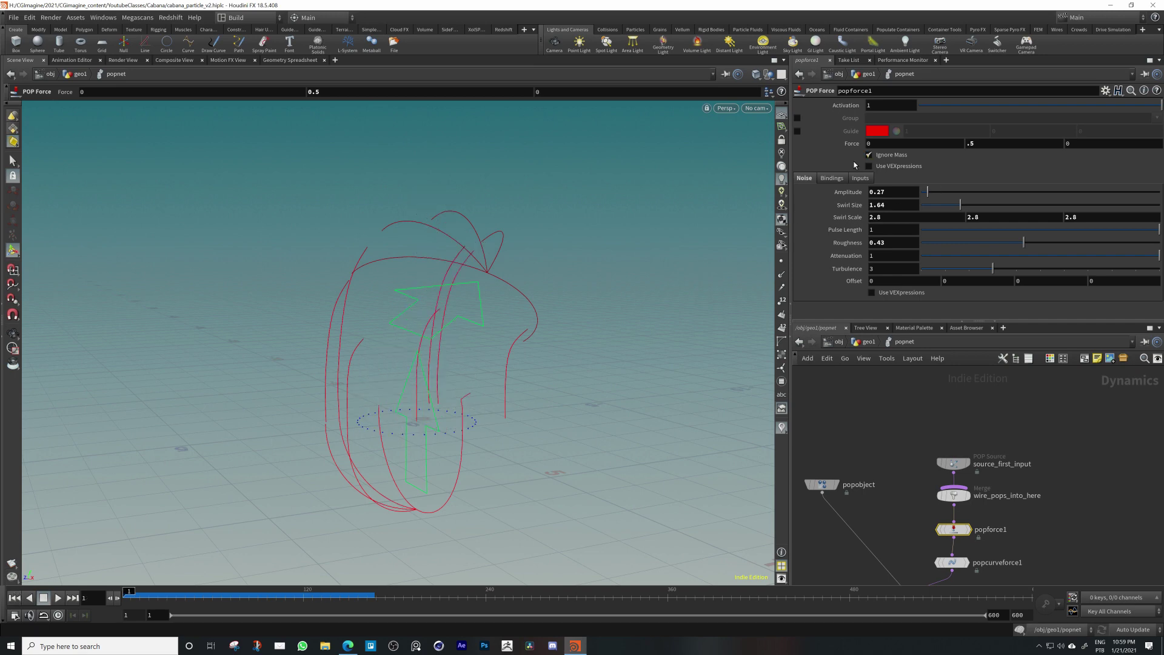
Add a POP Drag node between wire_pops_into_here and popforce1
{"action": "left_click", "coordinate": [952, 562]}
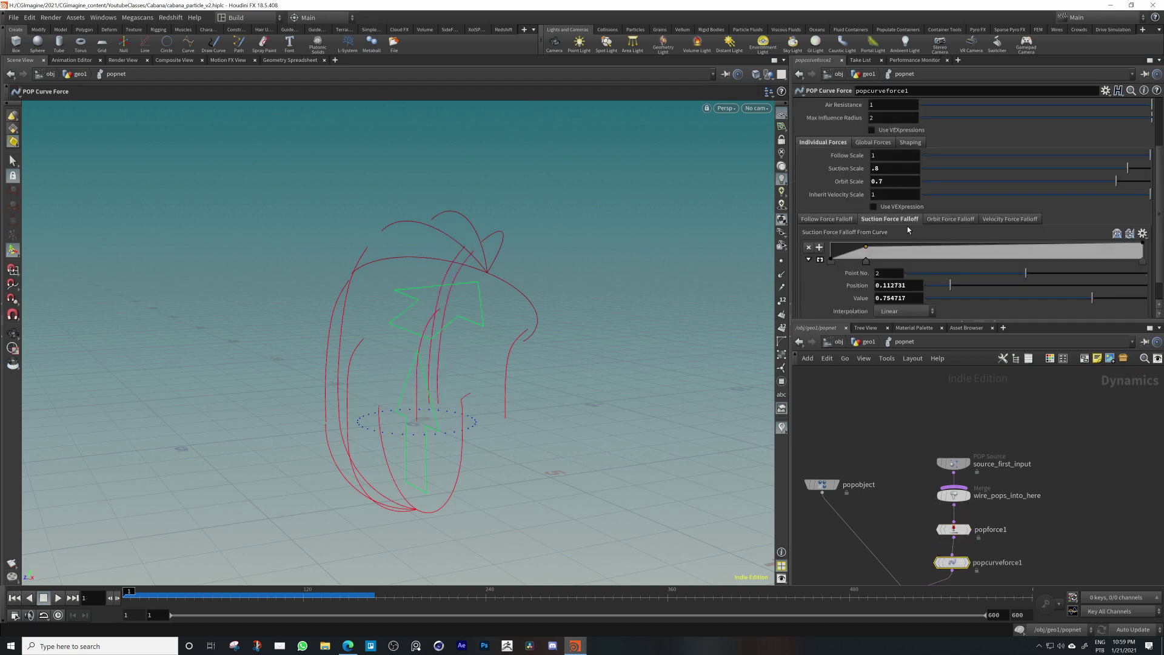
{"action": "middle_click_drag", "start_coordinate": [957, 507], "coordinate": [955, 443]}
{"action": "key", "text": "Tab"}
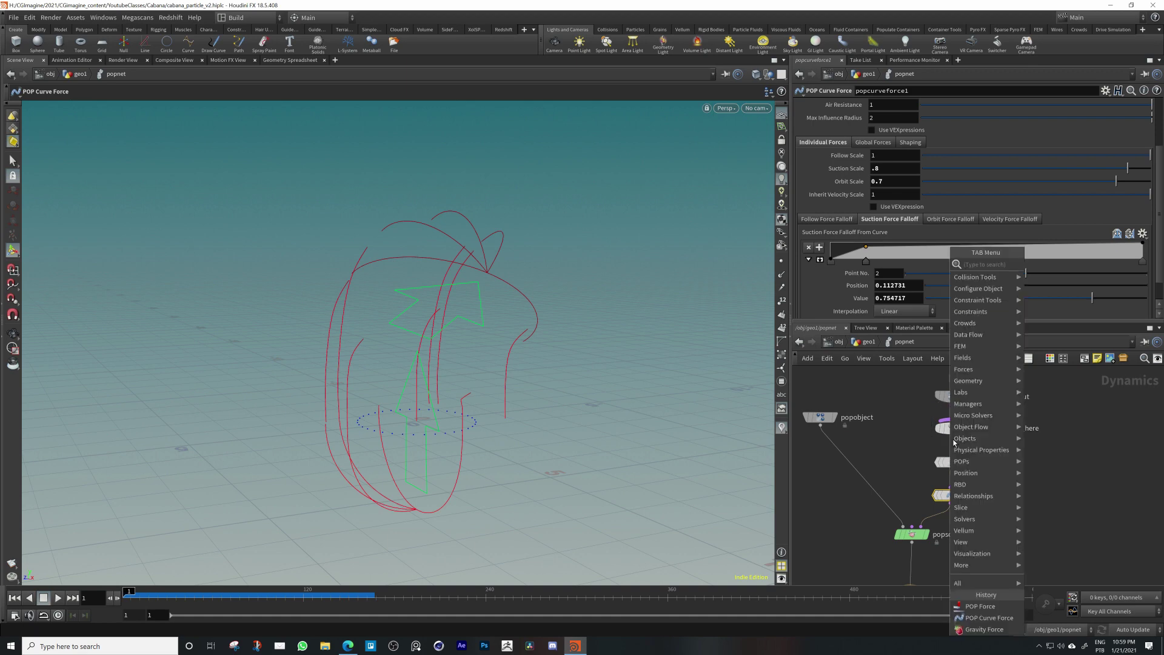
{"action": "type", "text": "popdrag"}
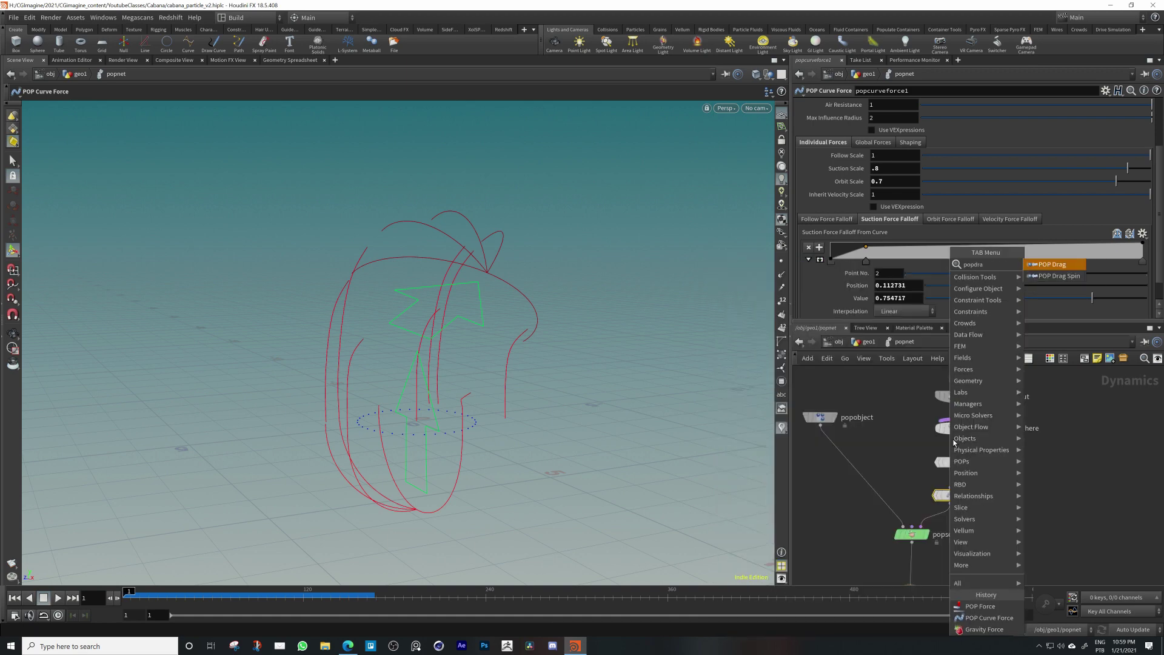
{"action": "key", "text": "Return"}
{"action": "left_click", "coordinate": [951, 444]}
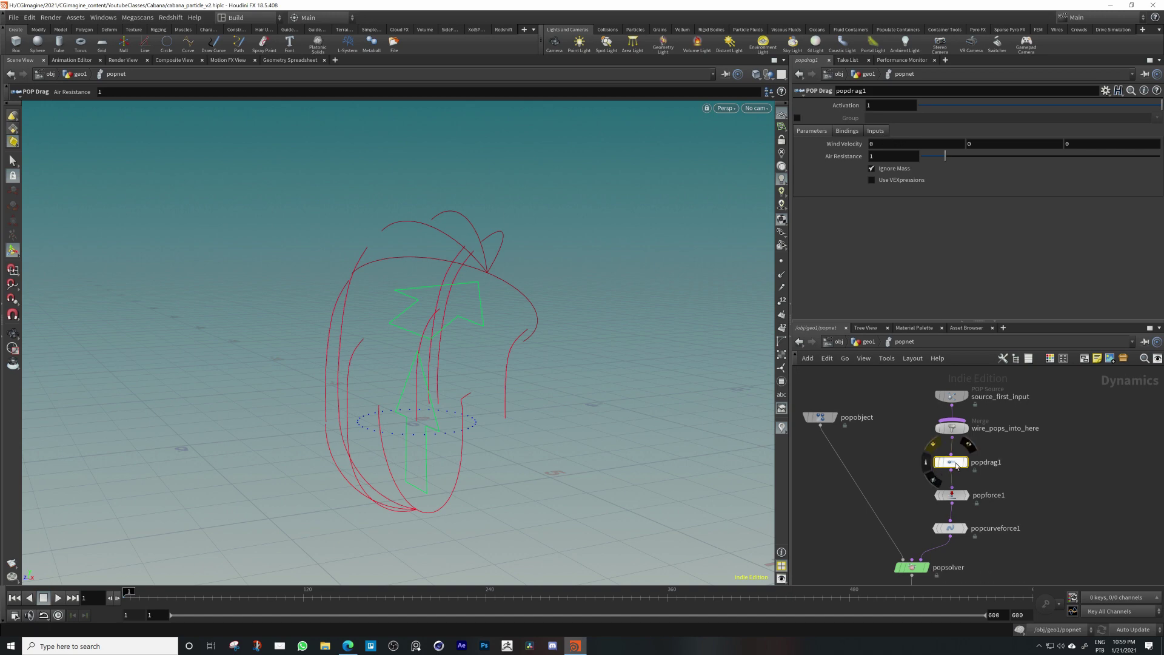
{"action": "mouse_move", "coordinate": [954, 466]}
{"action": "left_mouse_down"}
{"action": "mouse_move", "coordinate": [969, 465]}
{"action": "mouse_move", "coordinate": [954, 465]}
{"action": "left_mouse_up"}
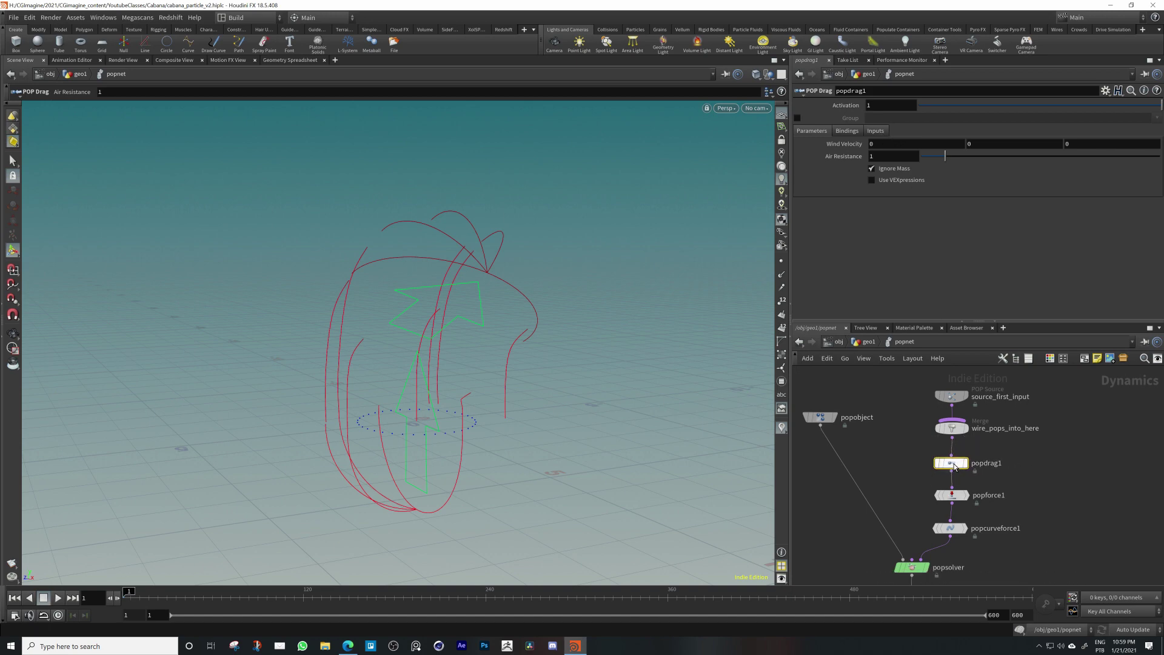
Set popdrag1's Air Resistance to 0.2 and play the simulation to check the particle flow
{"action": "left_click", "coordinate": [884, 155]}
{"action": "type", "text": ".6"}
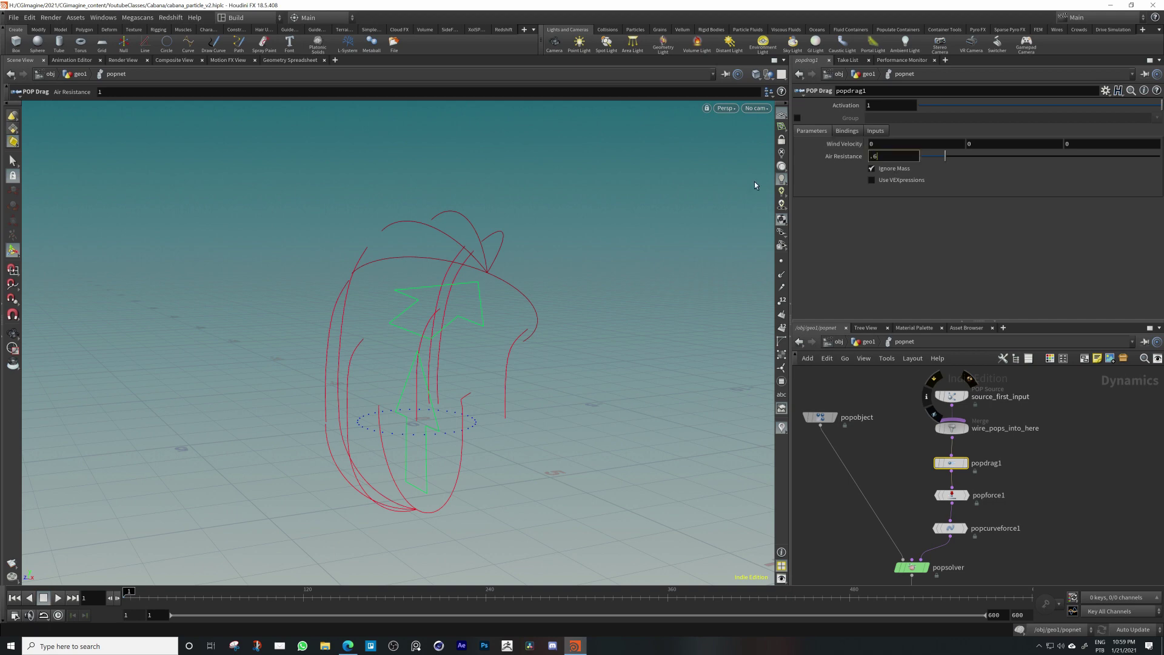
{"action": "key", "text": "BackSpace"}
{"action": "type", "text": "2"}
{"action": "key", "text": "Return"}
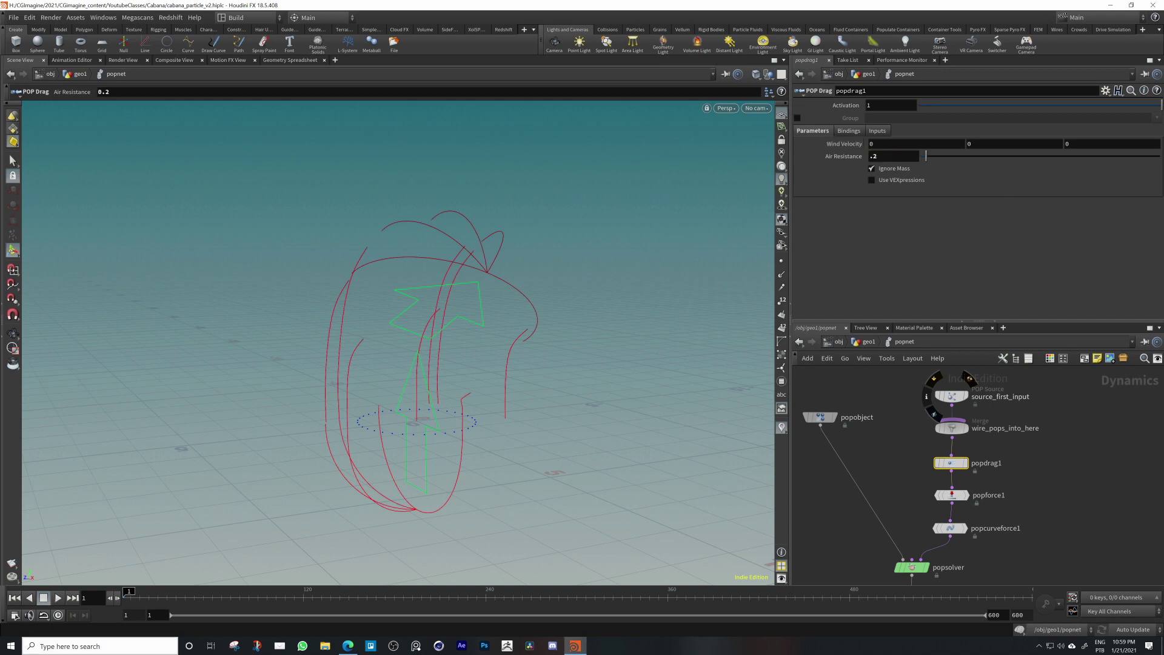
{"action": "left_click", "coordinate": [56, 598]}
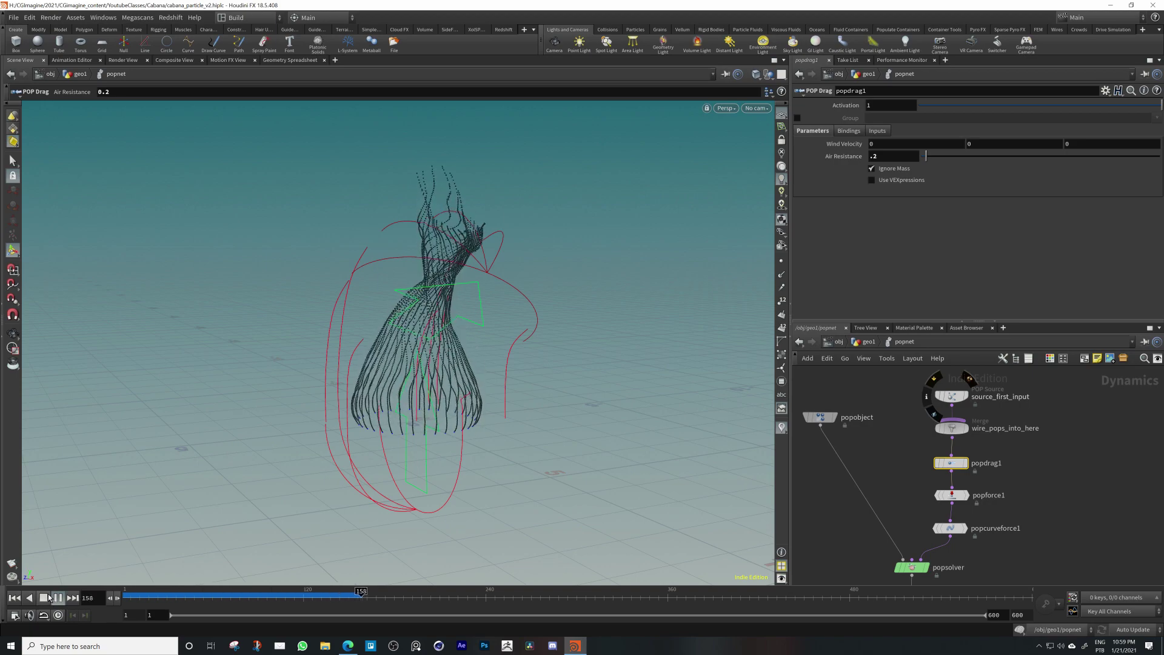
{"action": "left_click", "coordinate": [50, 598]}
{"action": "key", "text": "Escape"}
{"action": "left_click_drag", "start_coordinate": [411, 315], "coordinate": [212, 322]}
{"action": "left_click_drag", "start_coordinate": [421, 364], "coordinate": [493, 436]}
Reshape popcurveforce1's Suction Force Falloff ramp with an early dip, setting point 3 to position 0.115646 and value 0.867925, and replay the simulation
{"action": "scroll", "coordinate": [1009, 507], "scroll_direction": "down", "scroll_amount": 3}
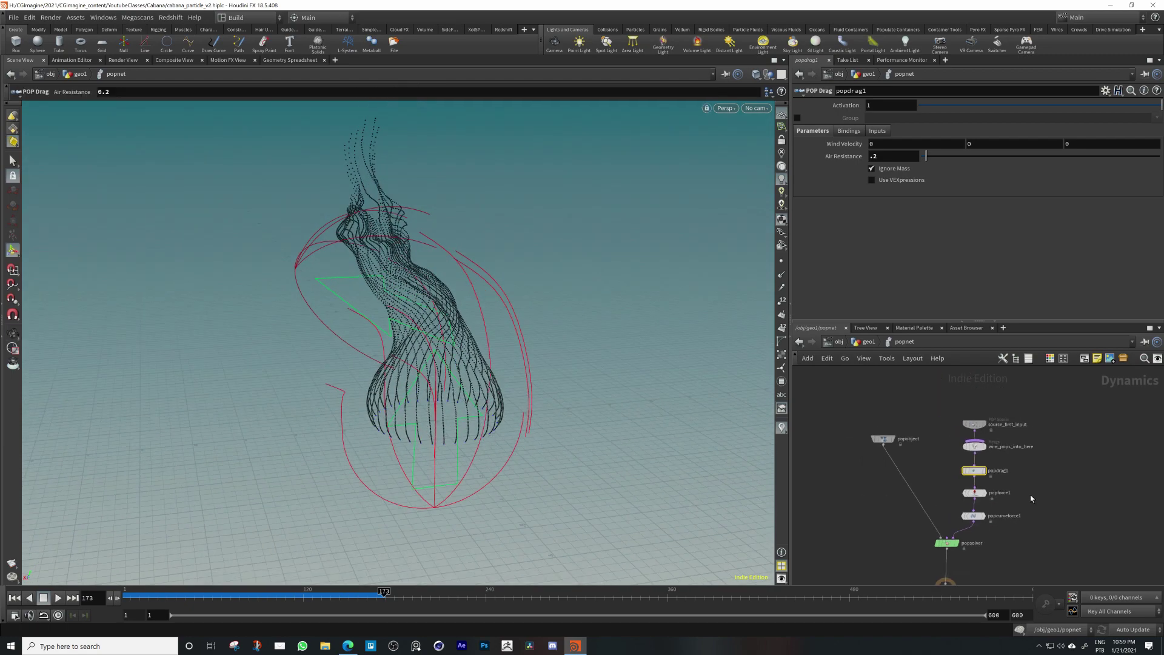
{"action": "left_click", "coordinate": [968, 501]}
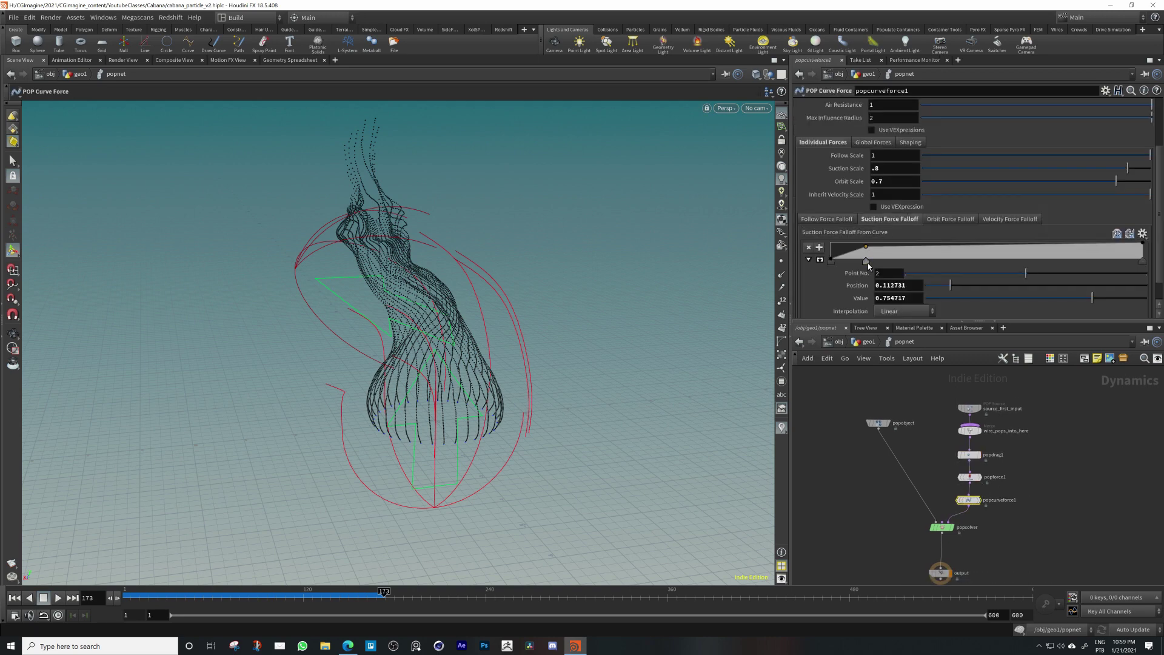
{"action": "mouse_move", "coordinate": [869, 267]}
{"action": "left_mouse_down"}
{"action": "mouse_move", "coordinate": [831, 243]}
{"action": "mouse_move", "coordinate": [845, 256]}
{"action": "mouse_move", "coordinate": [868, 244]}
{"action": "left_mouse_up"}
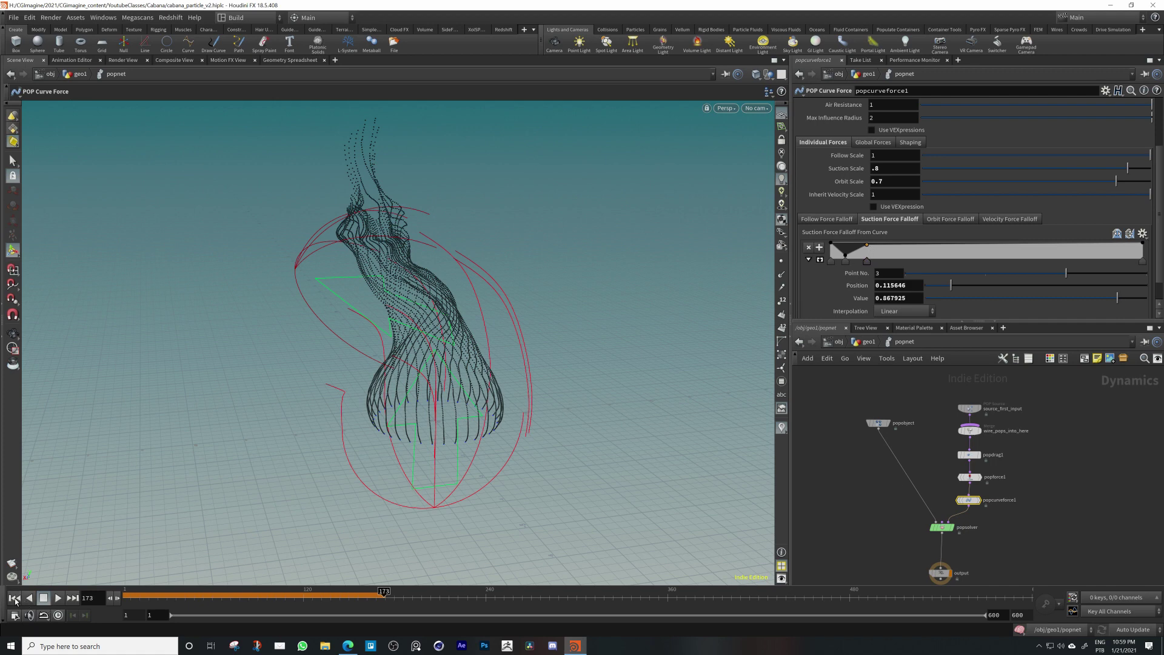
{"action": "left_click", "coordinate": [15, 597]}
{"action": "left_click", "coordinate": [58, 598]}
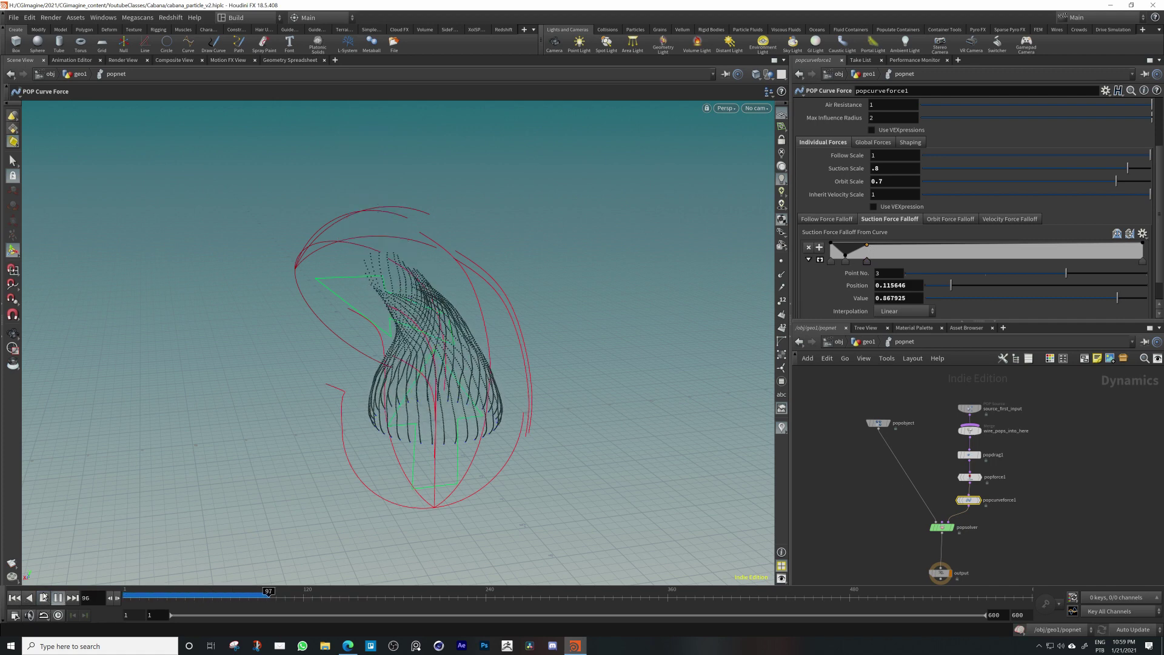
{"action": "left_click", "coordinate": [44, 598]}
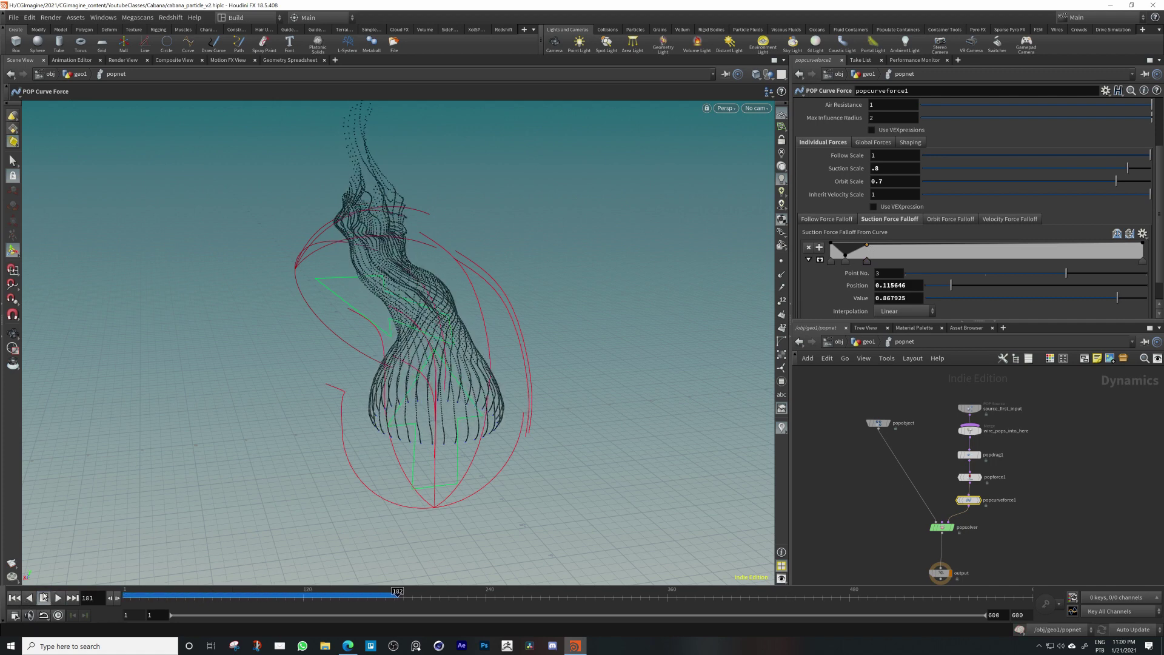
{"action": "mouse_move", "coordinate": [348, 392]}
{"action": "left_mouse_down", "text": "alt"}
{"action": "mouse_move", "coordinate": [213, 372]}
{"action": "mouse_move", "coordinate": [343, 392]}
{"action": "mouse_move", "coordinate": [348, 371]}
{"action": "left_mouse_up", "text": "alt"}
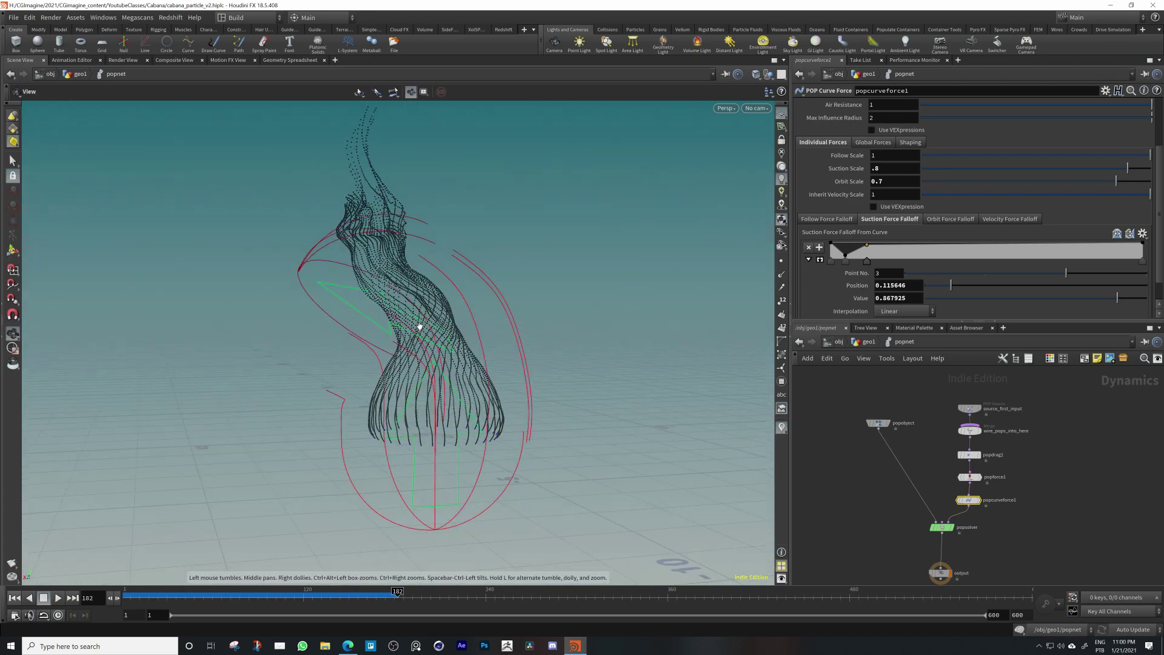
{"action": "left_click_drag", "start_coordinate": [419, 327], "coordinate": [388, 393]}
Go back up from popnet to the geo1 network
{"action": "scroll", "coordinate": [867, 519], "scroll_direction": "down", "scroll_amount": 5}
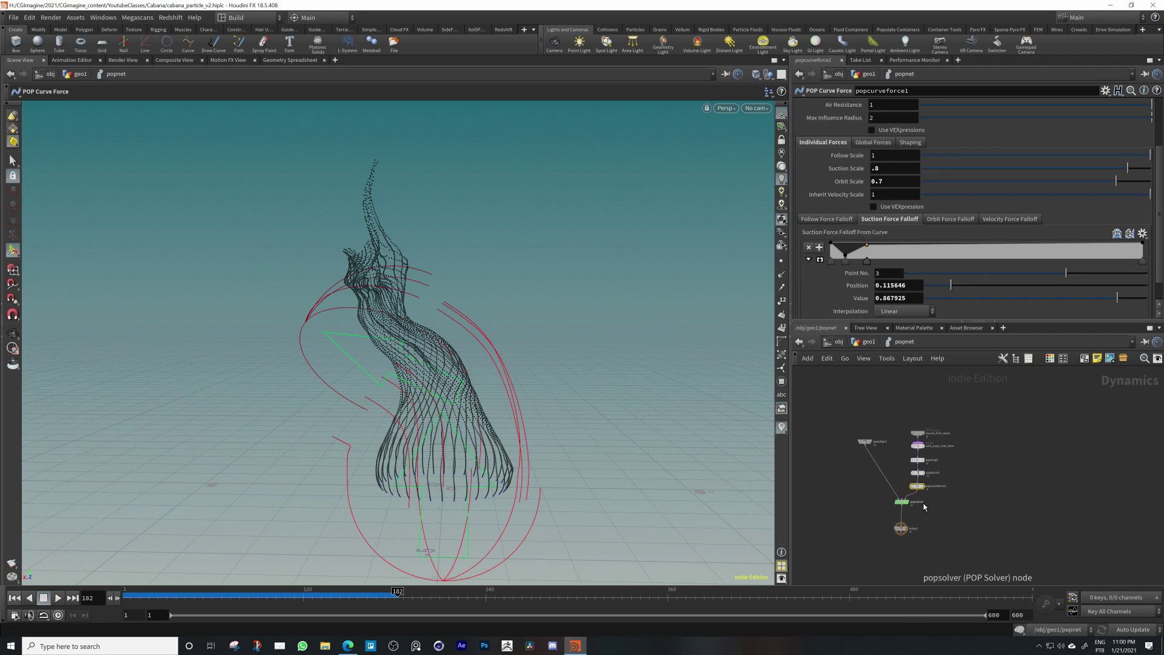
{"action": "left_click", "coordinate": [867, 343]}
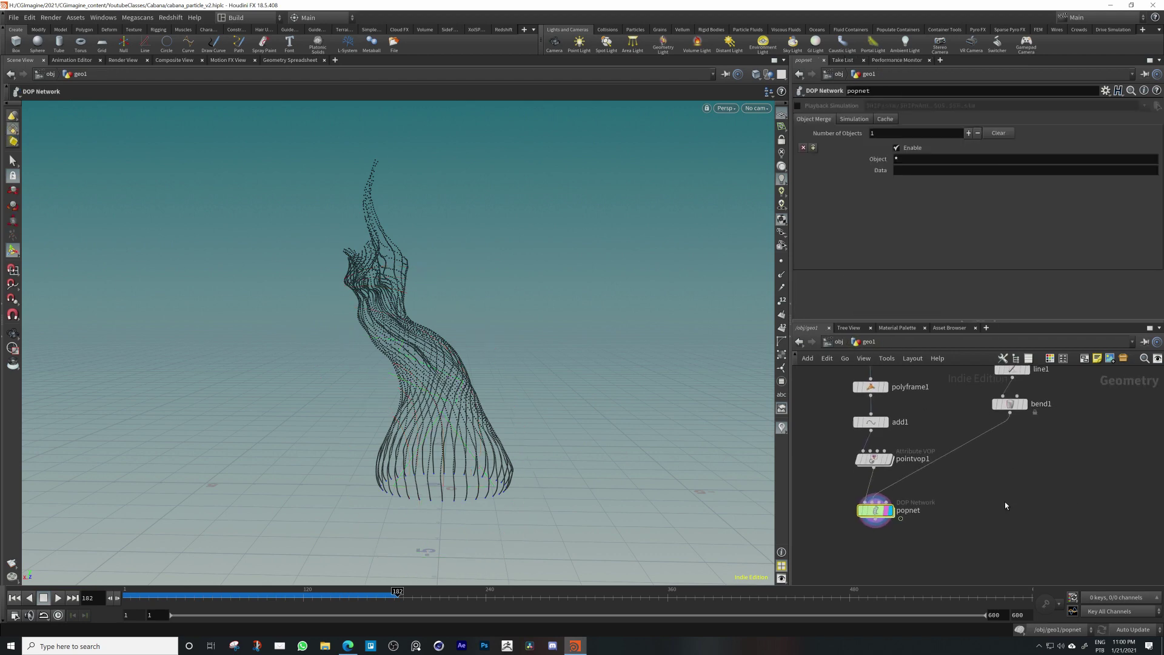
{"action": "left_click_drag", "start_coordinate": [950, 487], "coordinate": [979, 397]}
{"action": "left_click_drag", "start_coordinate": [959, 414], "coordinate": [940, 433]}
{"action": "left_click", "coordinate": [989, 477]}
{"action": "middle_click_drag", "start_coordinate": [980, 478], "coordinate": [925, 497]}
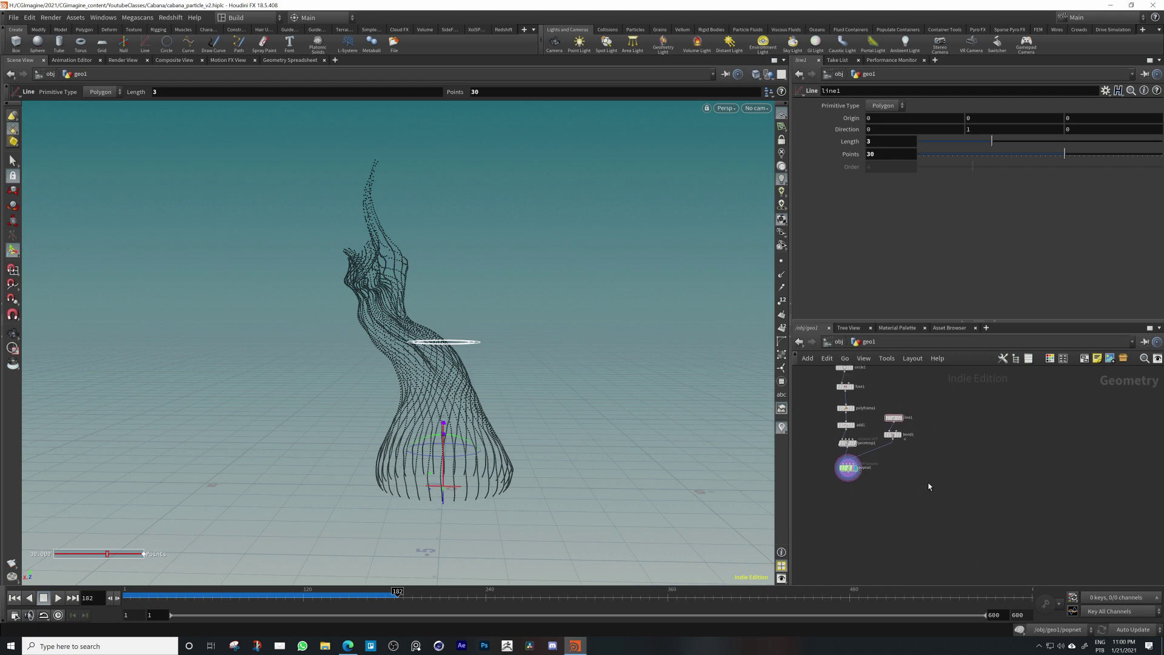
Add a Dop Import node beside popnet and set its DOP Network to ../popnet
{"action": "key", "text": "Tab"}
{"action": "type", "text": "dop"}
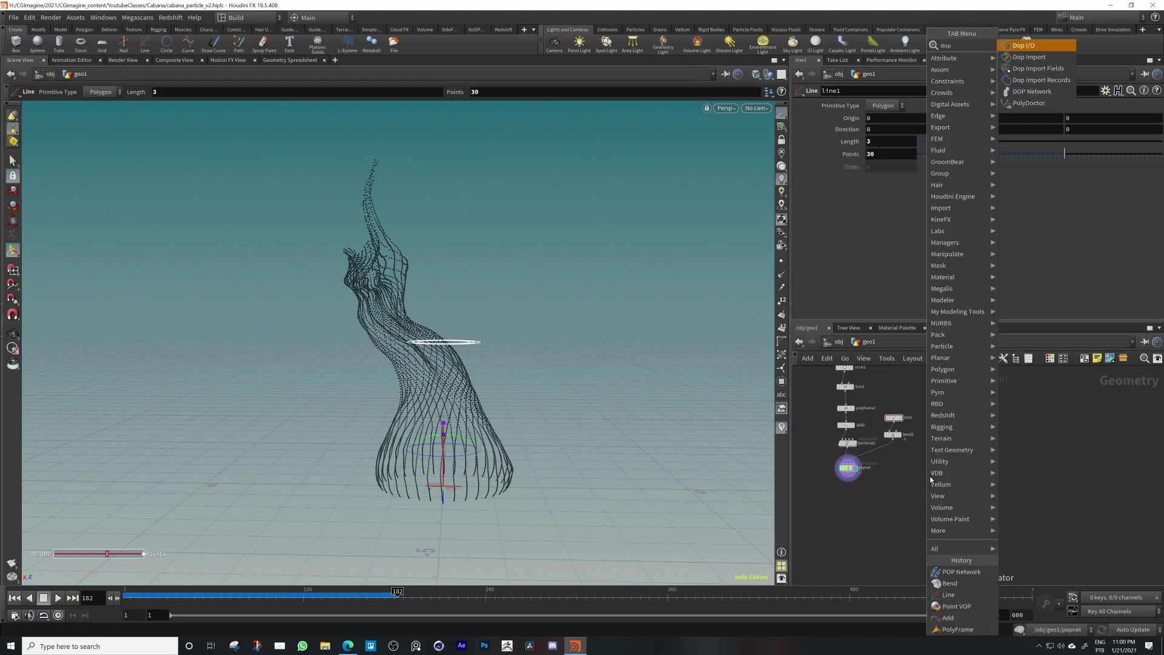
{"action": "key", "text": "Down"}
{"action": "key", "text": "Return"}
{"action": "left_click", "coordinate": [927, 478]}
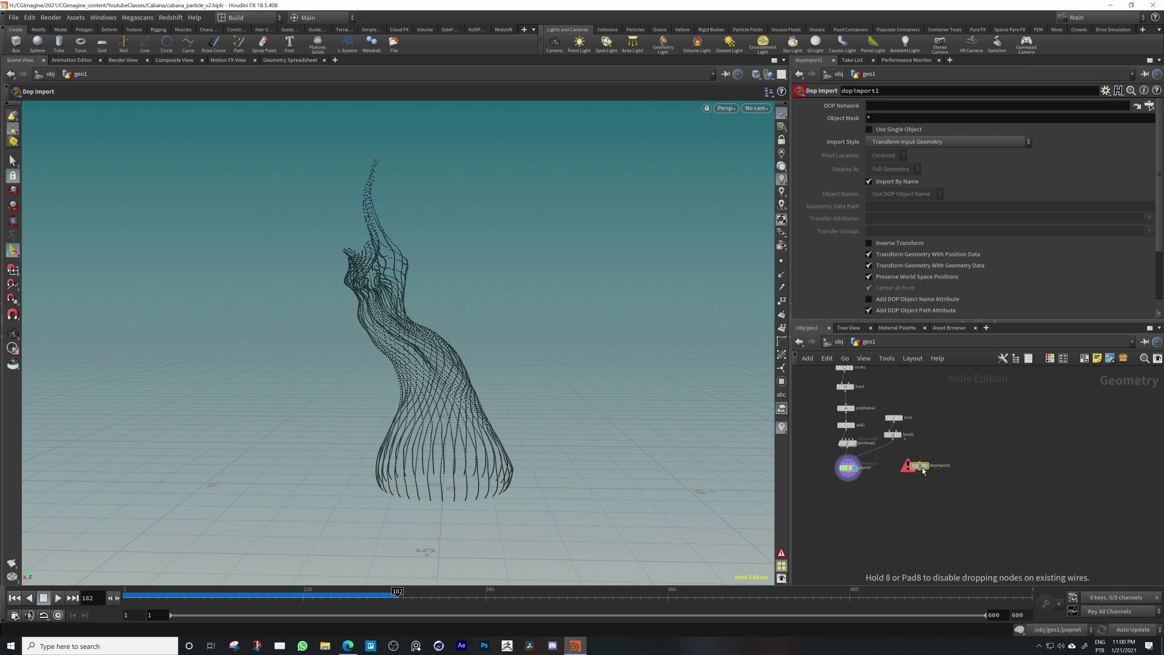
{"action": "left_click", "coordinate": [919, 462]}
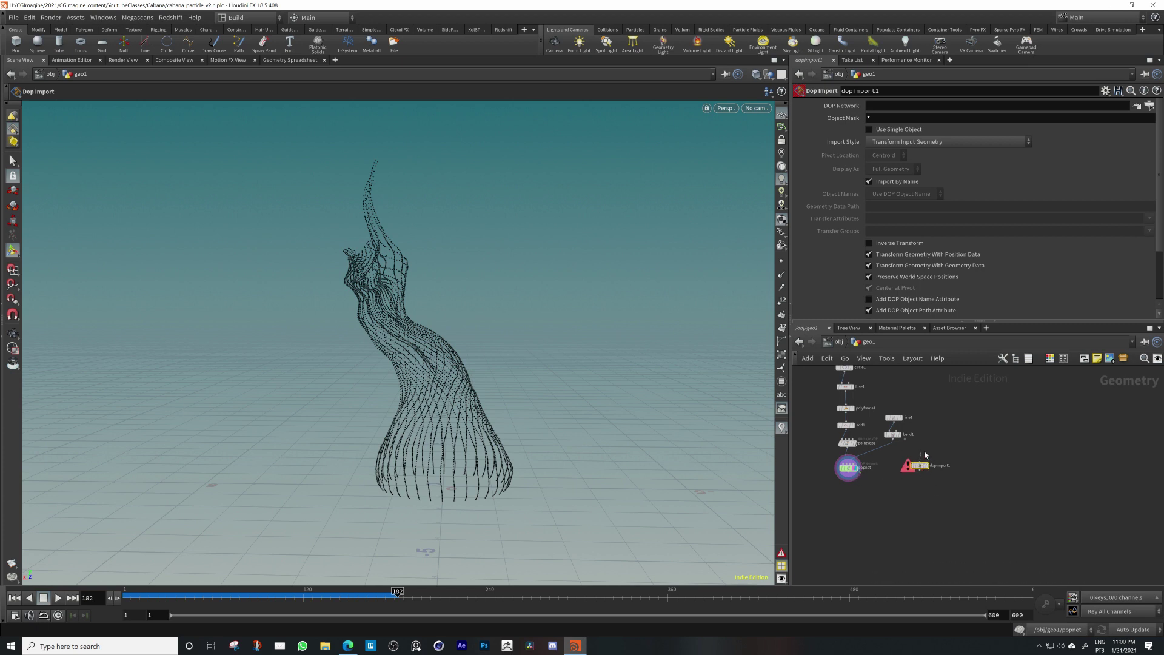
{"action": "left_click_drag", "start_coordinate": [925, 468], "coordinate": [922, 474]}
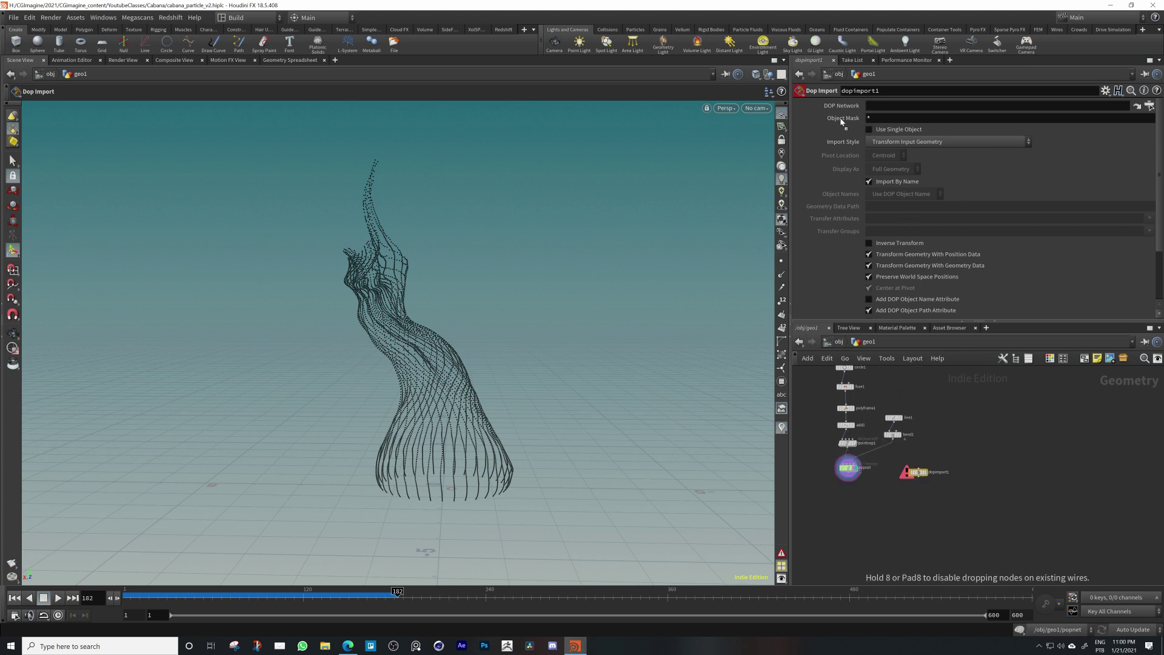
{"action": "left_click_drag", "start_coordinate": [879, 105], "coordinate": [908, 111]}
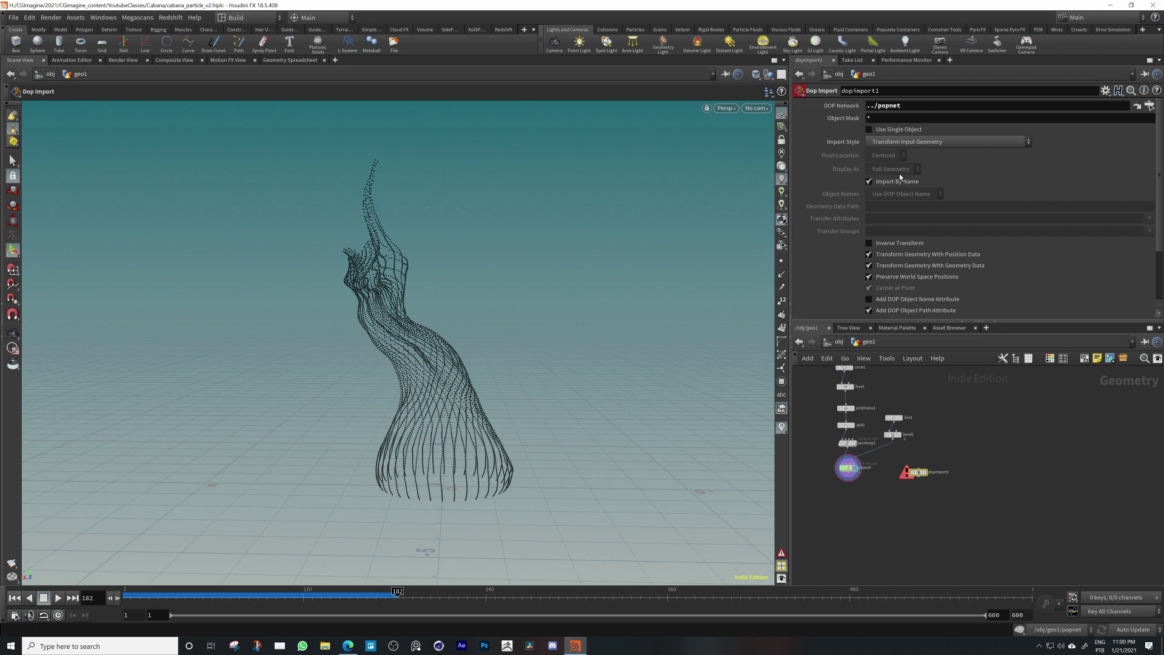
Enter the popnet network and copy the name of the popobject node
{"action": "double_click", "coordinate": [846, 467]}
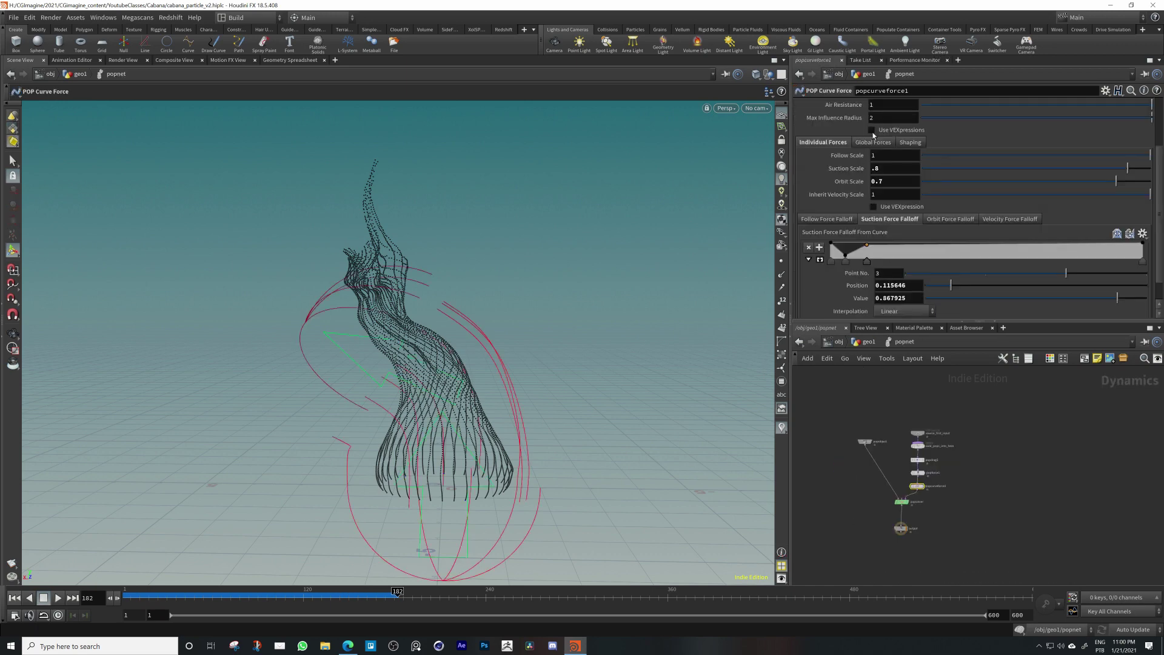
{"action": "scroll", "coordinate": [875, 443], "scroll_direction": "up", "scroll_amount": 6}
{"action": "left_click_drag", "start_coordinate": [852, 440], "coordinate": [861, 451]}
{"action": "double_click", "coordinate": [918, 449]}
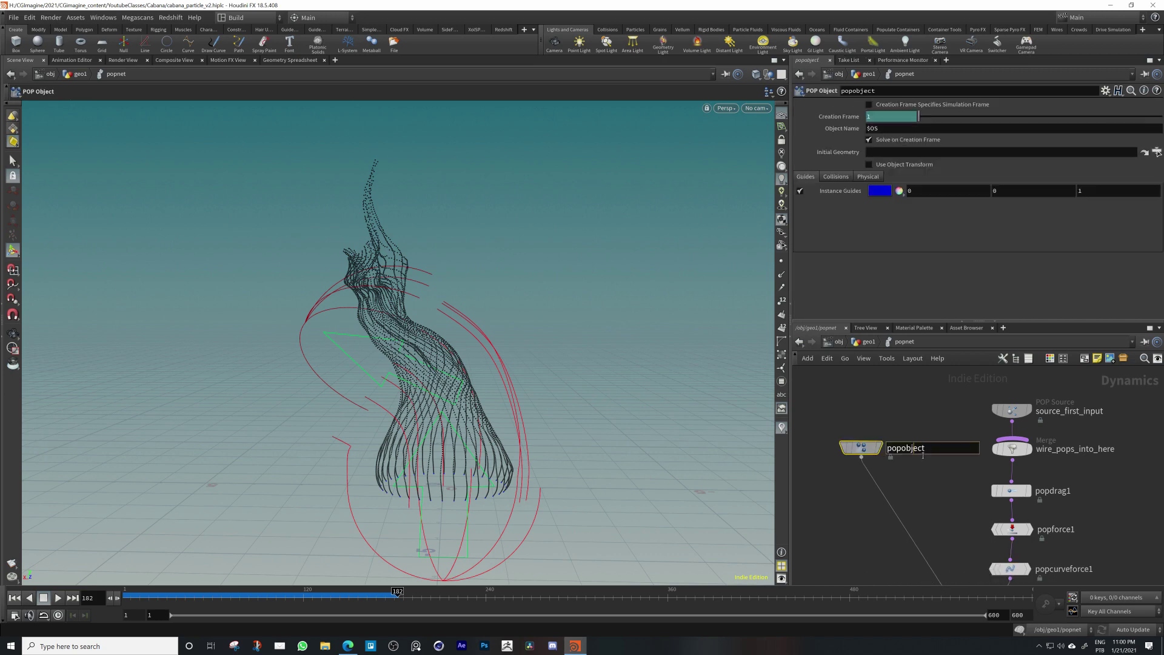
{"action": "double_click", "coordinate": [922, 456]}
Return to geo1 and set dopimport1's Object Mask to popobject
{"action": "left_click", "coordinate": [867, 343]}
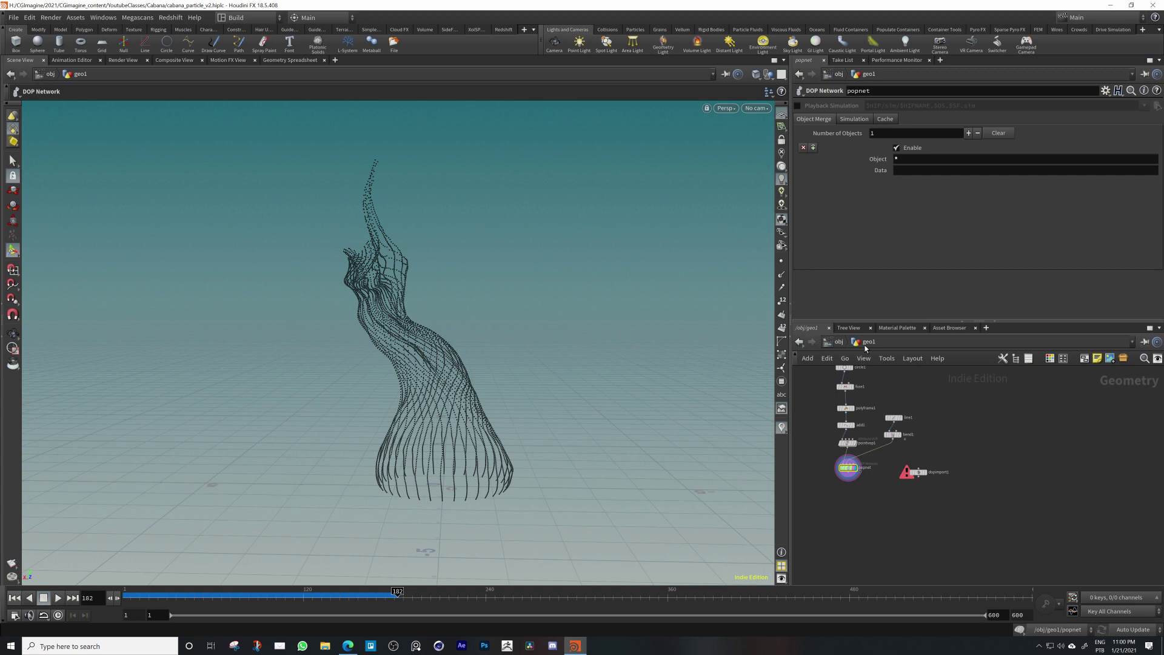
{"action": "scroll", "coordinate": [941, 475], "scroll_direction": "up", "scroll_amount": 5}
{"action": "left_click", "coordinate": [897, 468]}
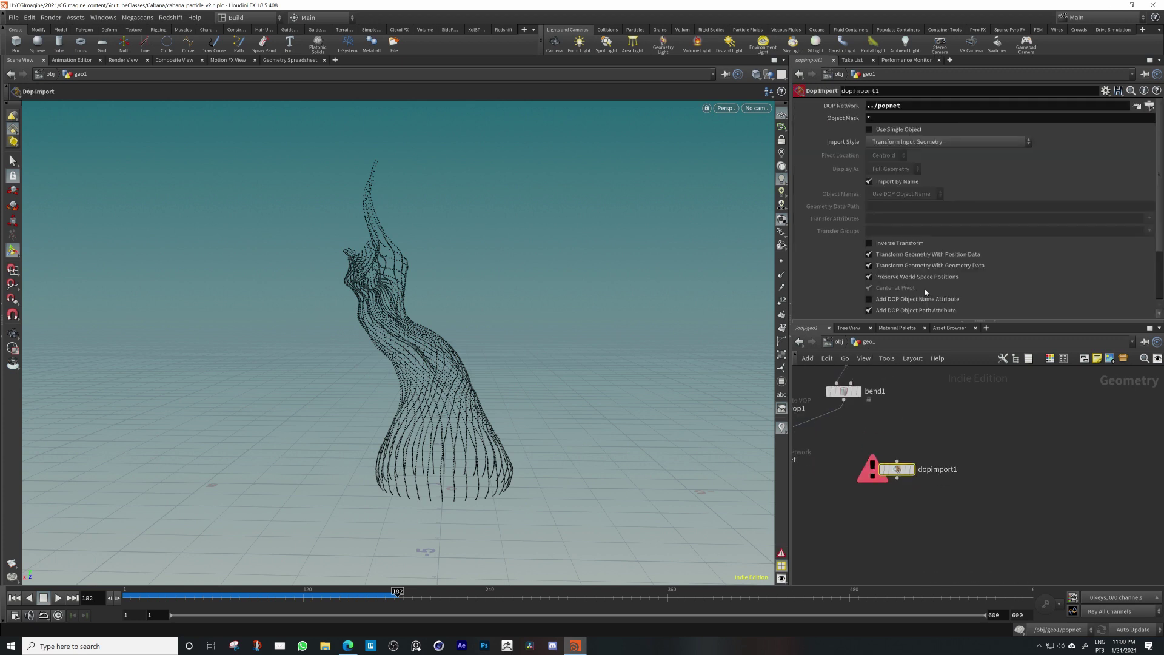
{"action": "left_click", "coordinate": [892, 119]}
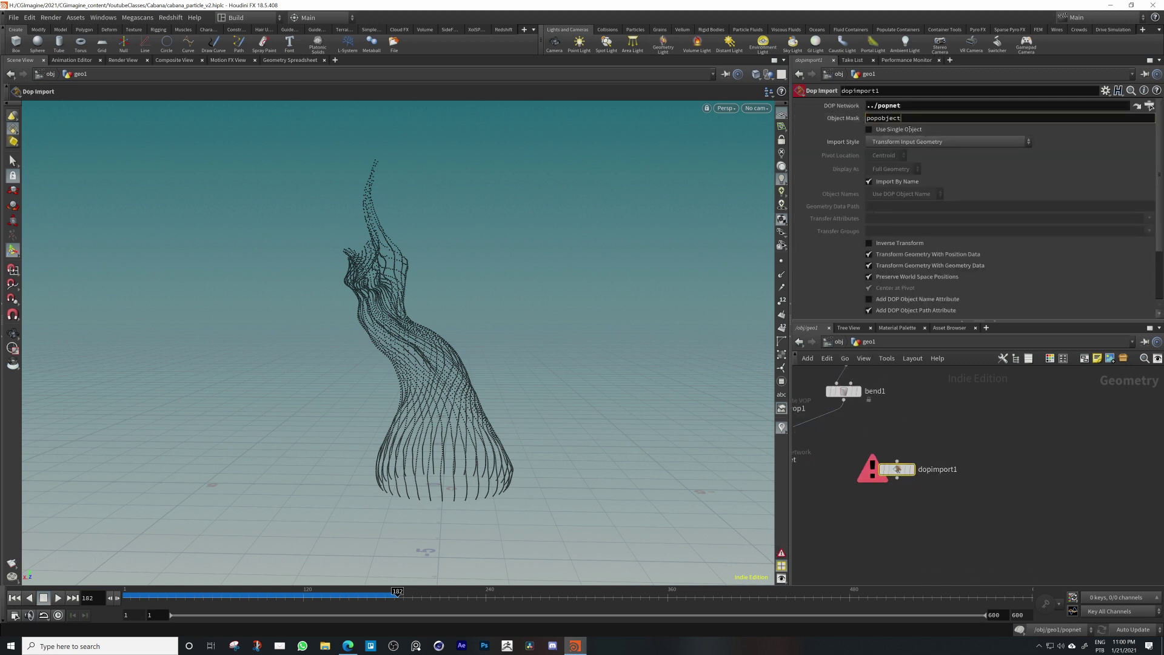
Set dopimport1's Import Style to Fetch Geometry from DOP Network and its Geometry Data Path to Geometry
{"action": "left_click", "coordinate": [942, 141]}
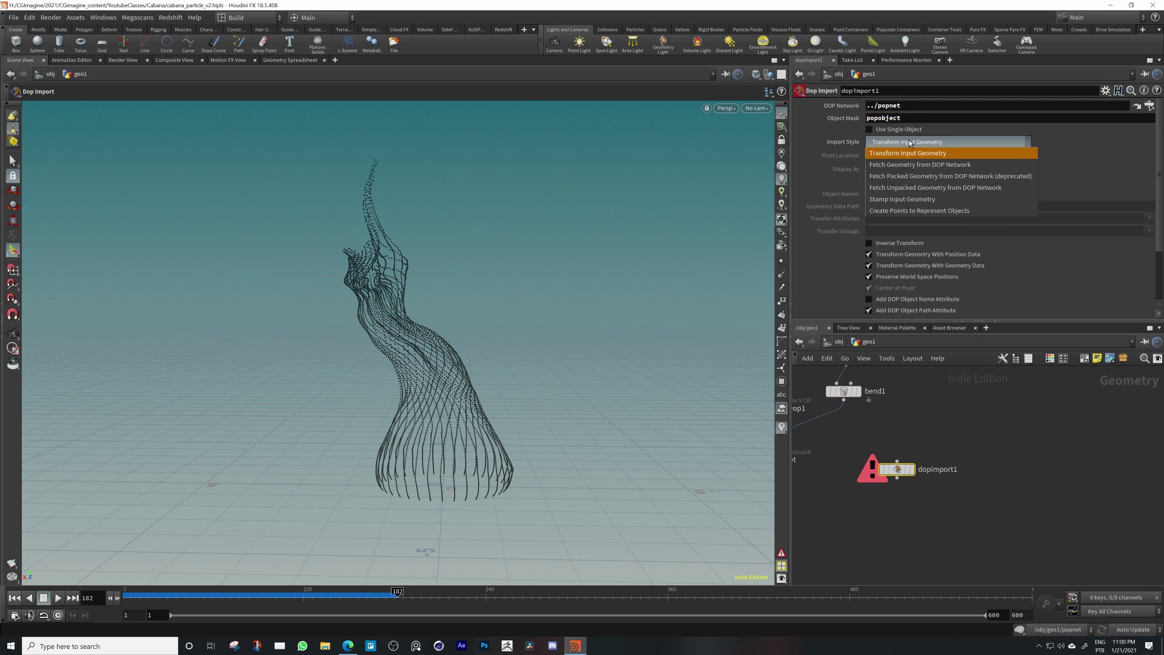
{"action": "left_click", "coordinate": [951, 166]}
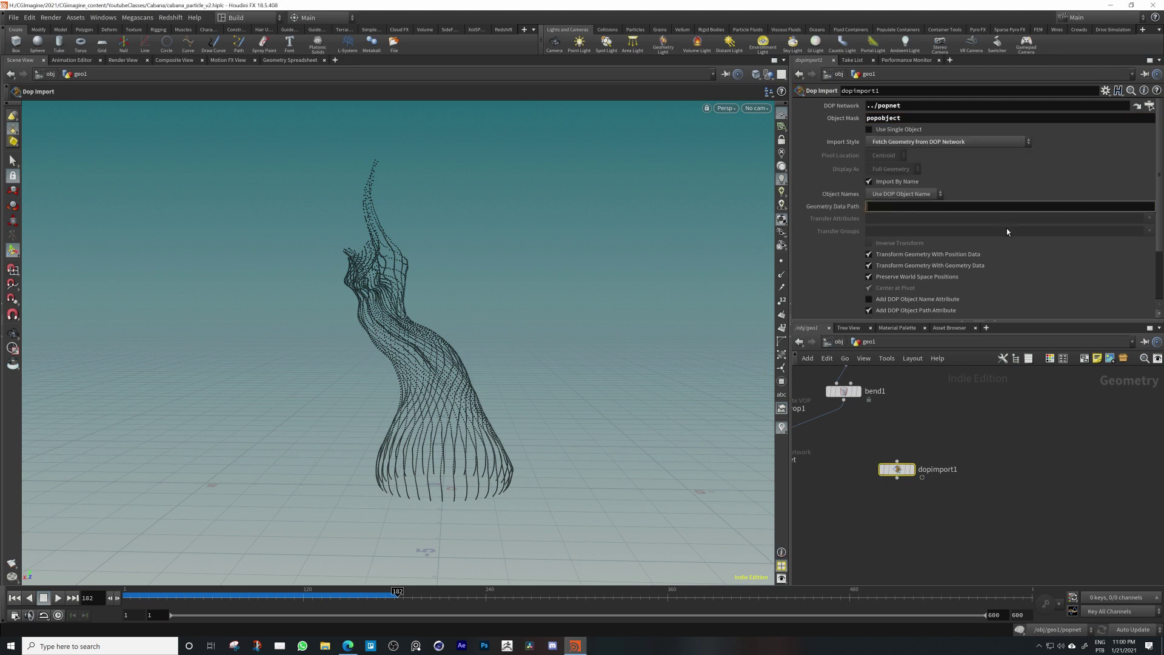
{"action": "type", "text": "Geometry"}
{"action": "key", "text": "Return"}
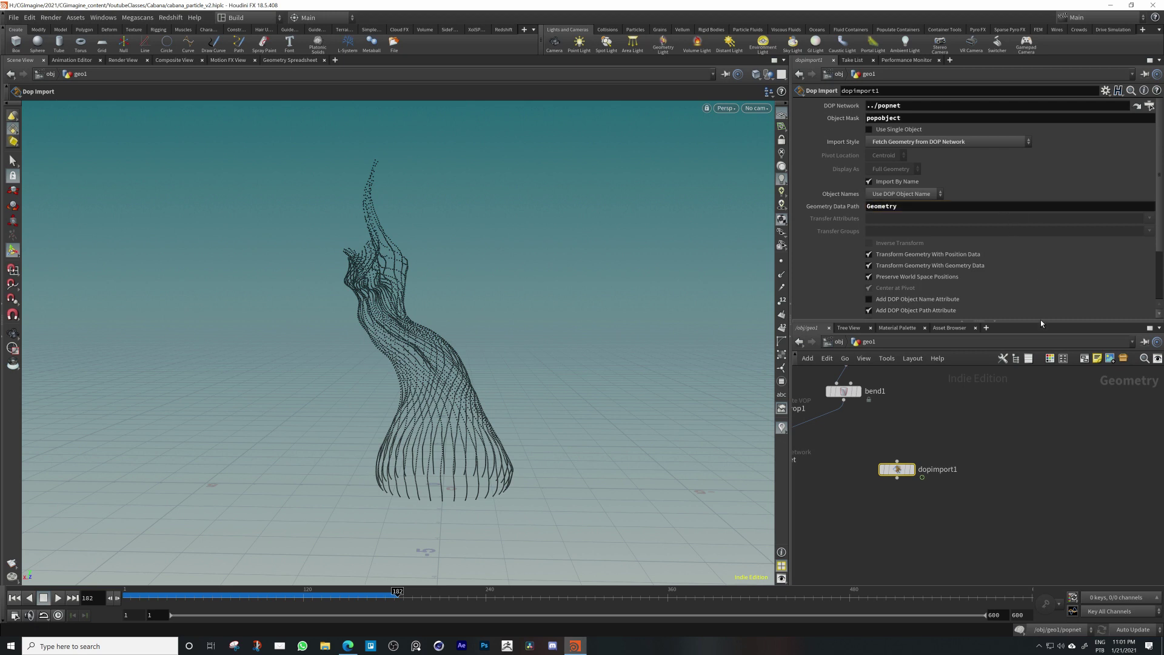
Display dopimport1 in the viewport and scrub the timeline to frame 160 to check the imported simulation
{"action": "left_click_drag", "start_coordinate": [901, 471], "coordinate": [918, 475]}
{"action": "left_click_drag", "start_coordinate": [397, 593], "coordinate": [198, 599]}
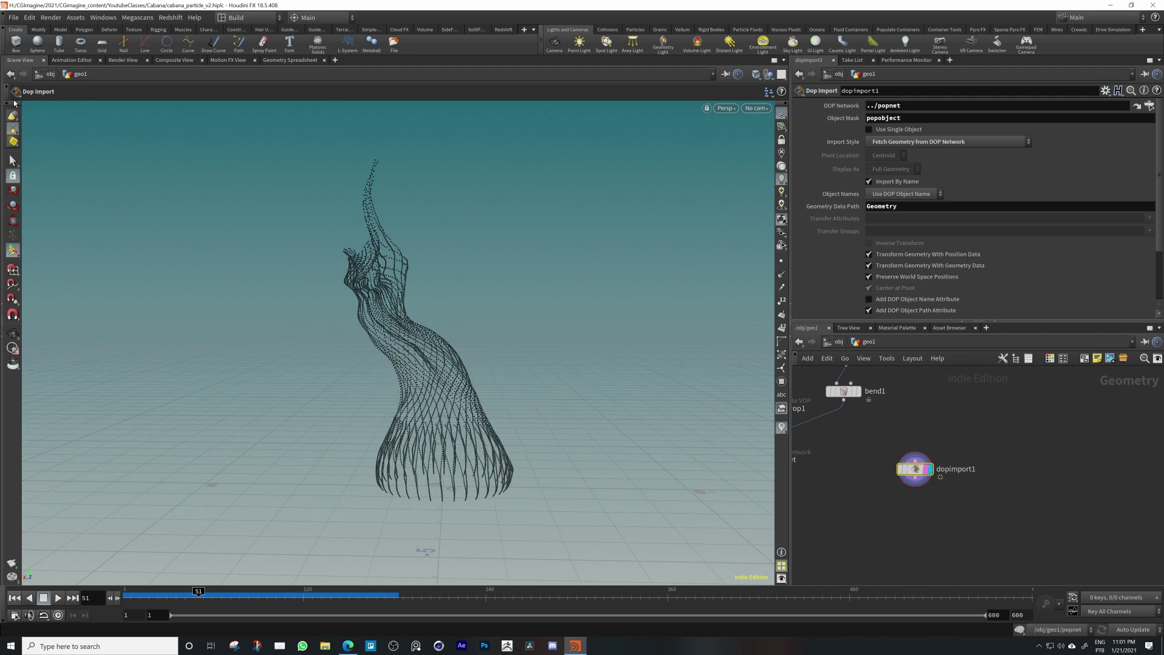
{"action": "left_click", "coordinate": [84, 61]}
{"action": "left_click", "coordinate": [20, 60]}
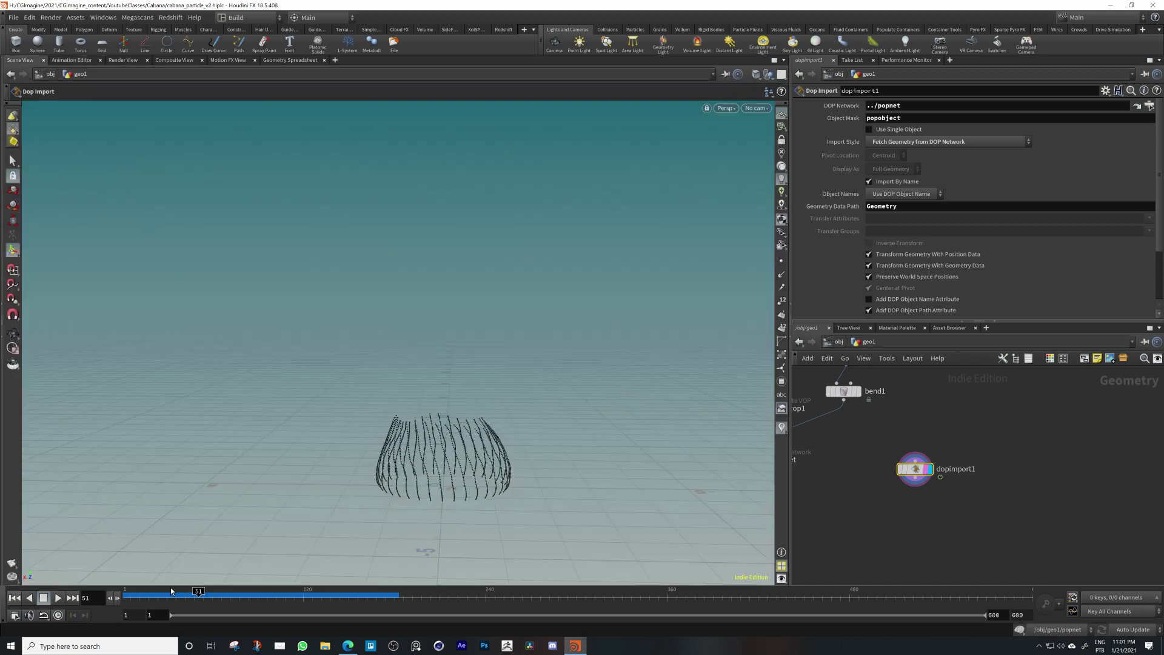
{"action": "left_click_drag", "start_coordinate": [171, 591], "coordinate": [371, 548]}
Examine the shape of the imported particle trails from several angles and close up
{"action": "left_click_drag", "start_coordinate": [365, 391], "coordinate": [395, 408], "text": "alt"}
{"action": "mouse_move", "coordinate": [907, 513]}
{"action": "middle_mouse_down"}
{"action": "mouse_move", "coordinate": [912, 481]}
{"action": "mouse_move", "coordinate": [912, 496]}
{"action": "middle_mouse_up"}
{"action": "scroll", "coordinate": [912, 496], "scroll_direction": "down", "scroll_amount": 1}
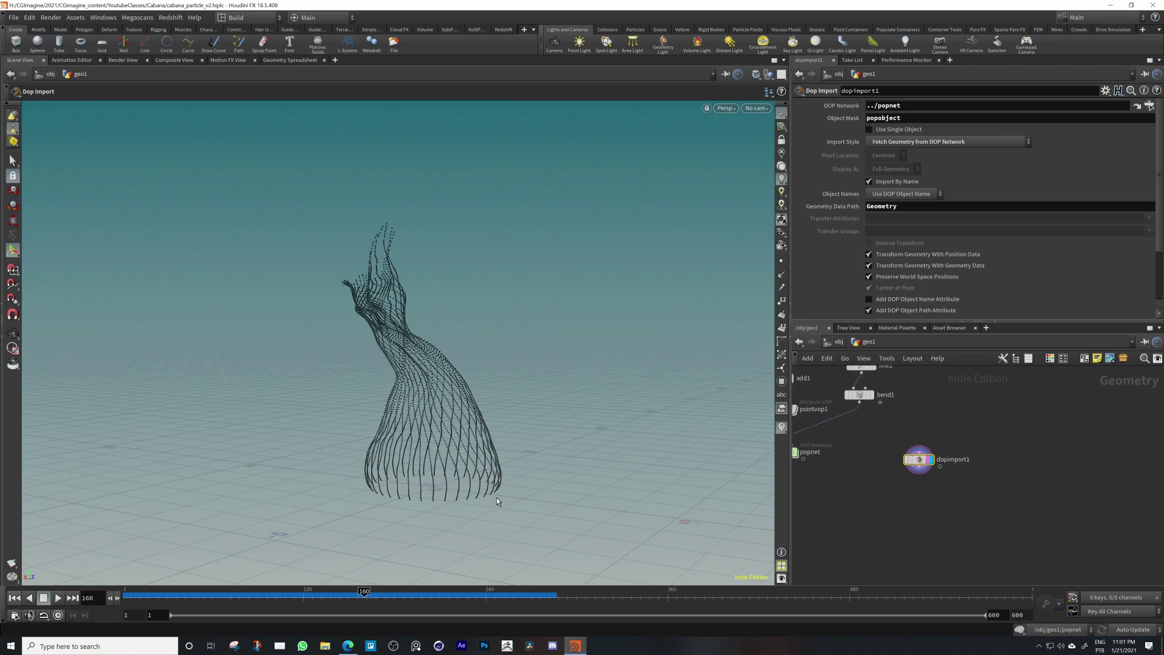
{"action": "left_click_drag", "start_coordinate": [497, 501], "coordinate": [491, 454], "text": "alt"}
{"action": "middle_click_drag", "start_coordinate": [952, 484], "coordinate": [958, 447]}
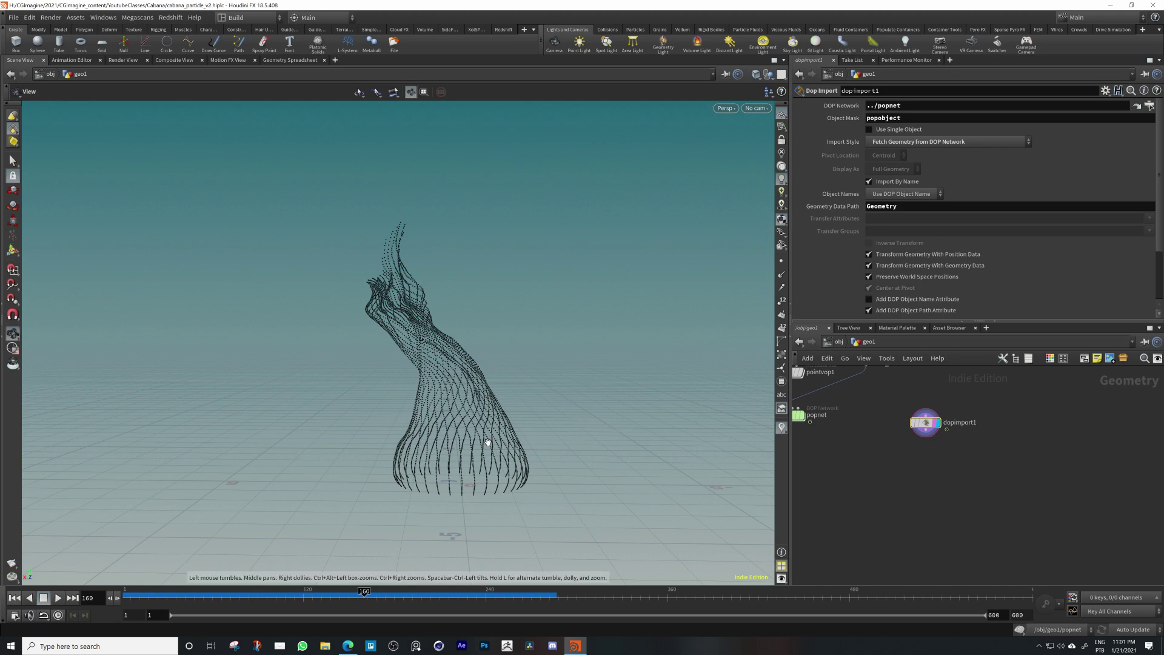
{"action": "left_click_drag", "start_coordinate": [488, 441], "coordinate": [421, 512], "text": "alt"}
{"action": "right_click_drag", "start_coordinate": [420, 511], "coordinate": [597, 445], "text": "alt"}
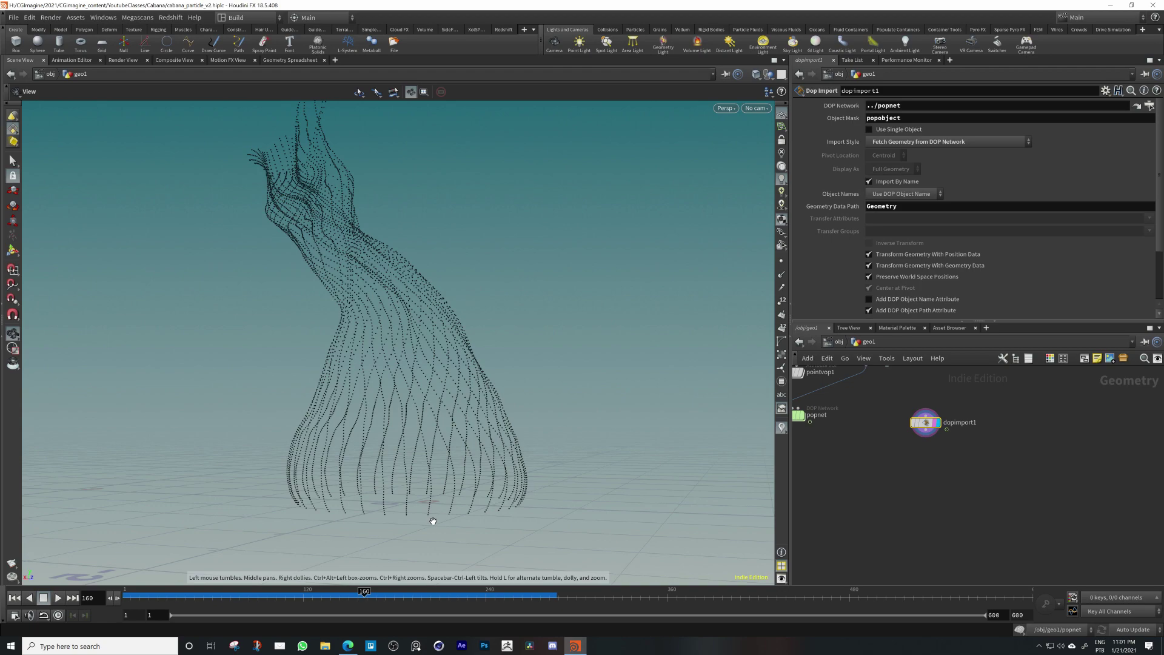
{"action": "left_click_drag", "start_coordinate": [437, 471], "coordinate": [487, 406], "text": "alt"}
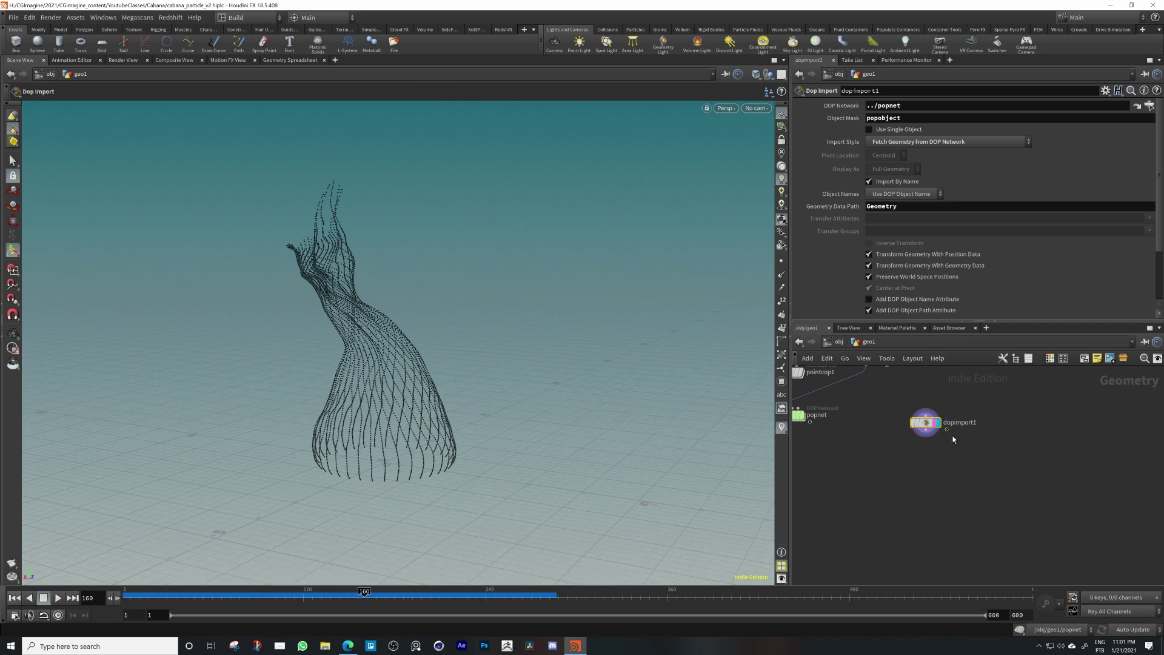
Add a ROP Geometry Output node directly below dopimport1, connected to its output
{"action": "middle_click_drag", "start_coordinate": [953, 438], "coordinate": [1012, 483]}
{"action": "key", "text": "Tab"}
{"action": "type", "text": "ropo"}
{"action": "key", "text": "Down"}
{"action": "key", "text": "Down"}
{"action": "key", "text": "Down"}
{"action": "key", "text": "Down"}
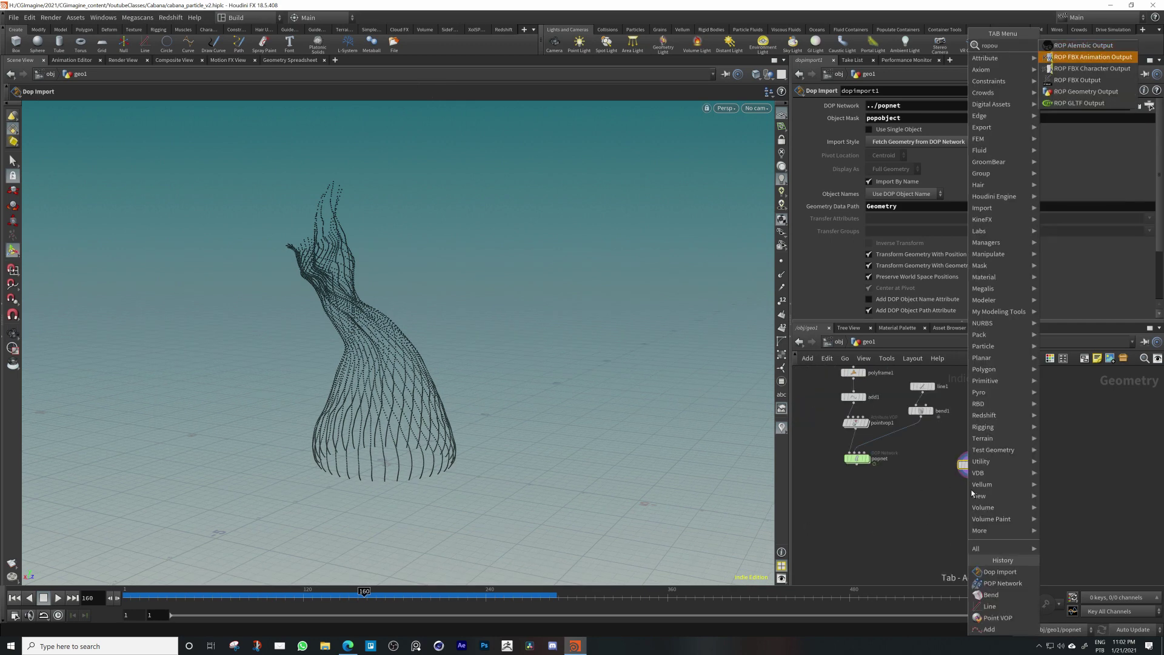
{"action": "key", "text": "Return"}
{"action": "left_click", "coordinate": [973, 502]}
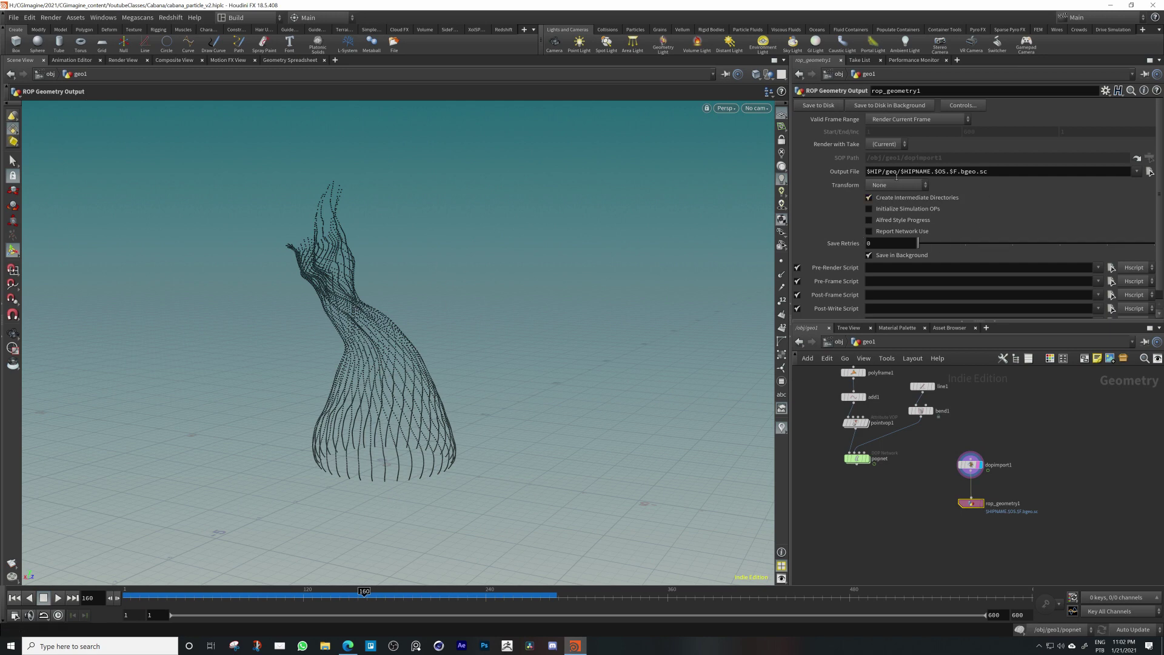
Browse for rop_geometry1's output file location and open the $HIP/cabana_particleYoutube folder
{"action": "left_click", "coordinate": [1150, 171]}
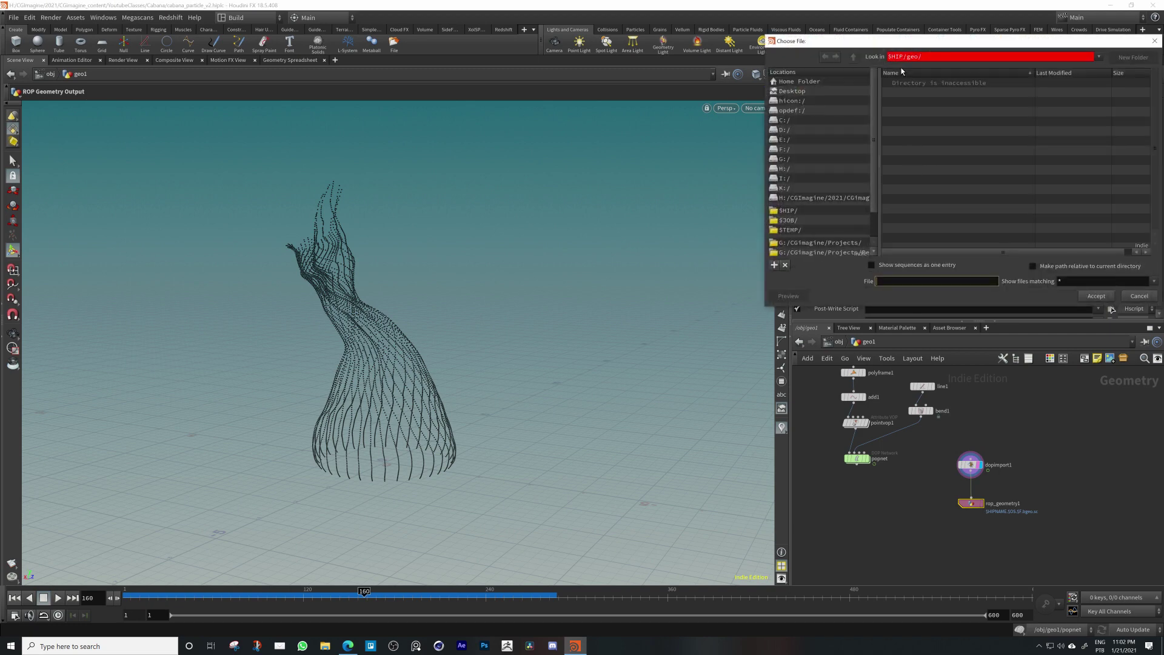
{"action": "left_click", "coordinate": [792, 210]}
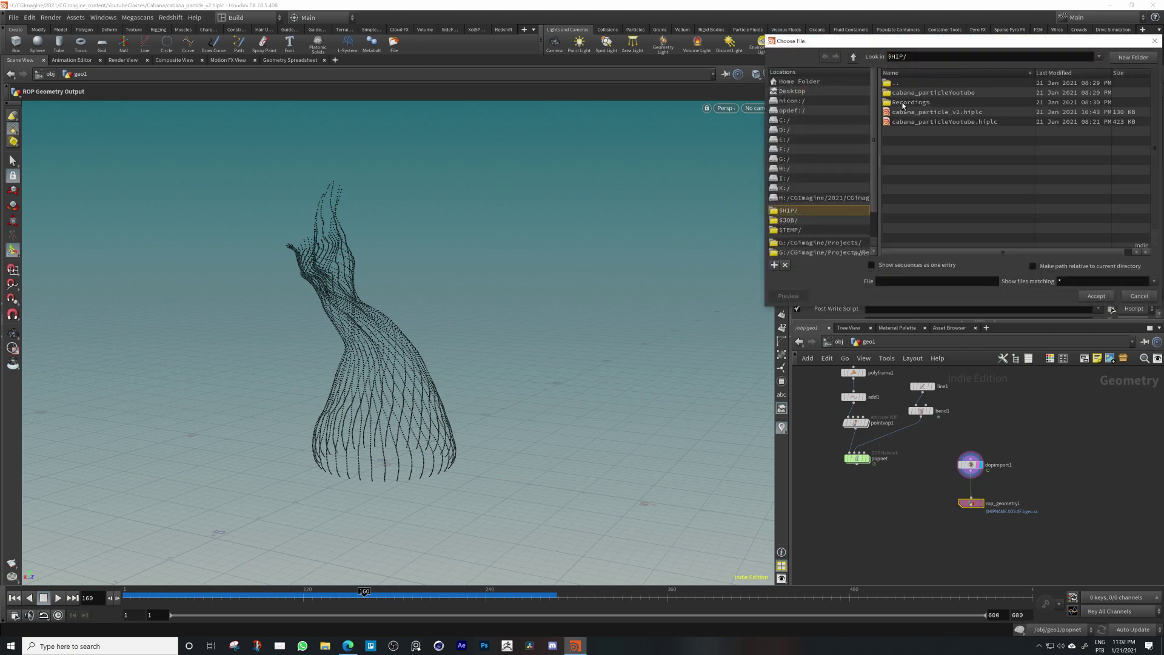
{"action": "double_click", "coordinate": [952, 94]}
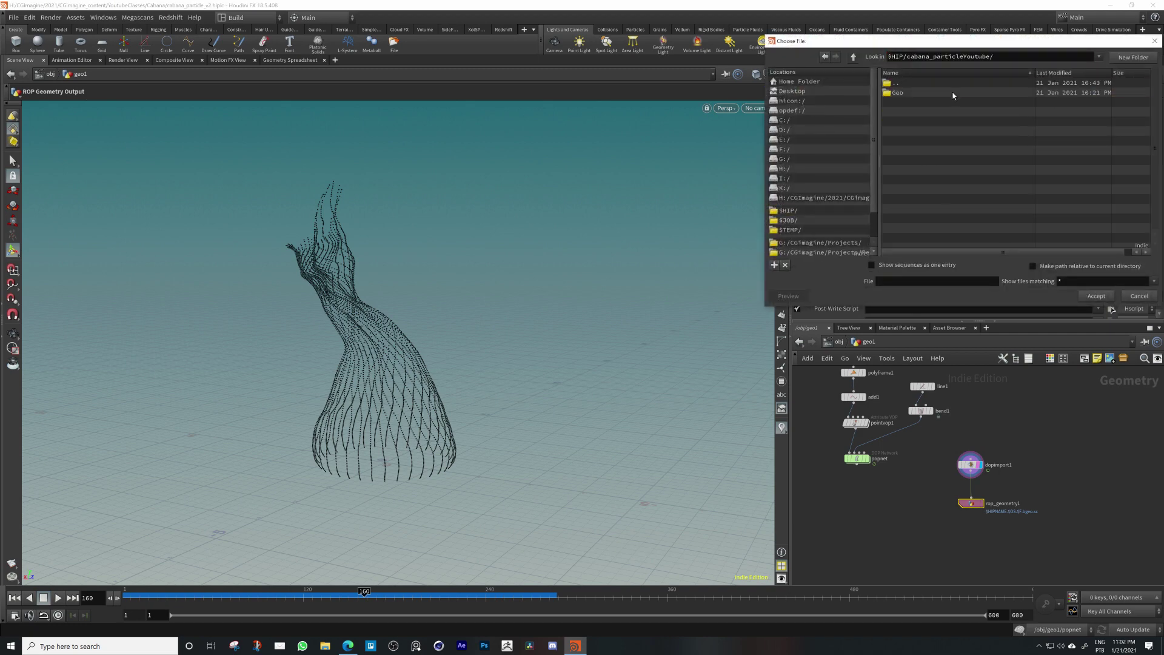
Set the output file of rop_geometry1 to $HIP/geo/particles_cabana1.bgeo.sc
{"action": "left_click", "coordinate": [893, 87]}
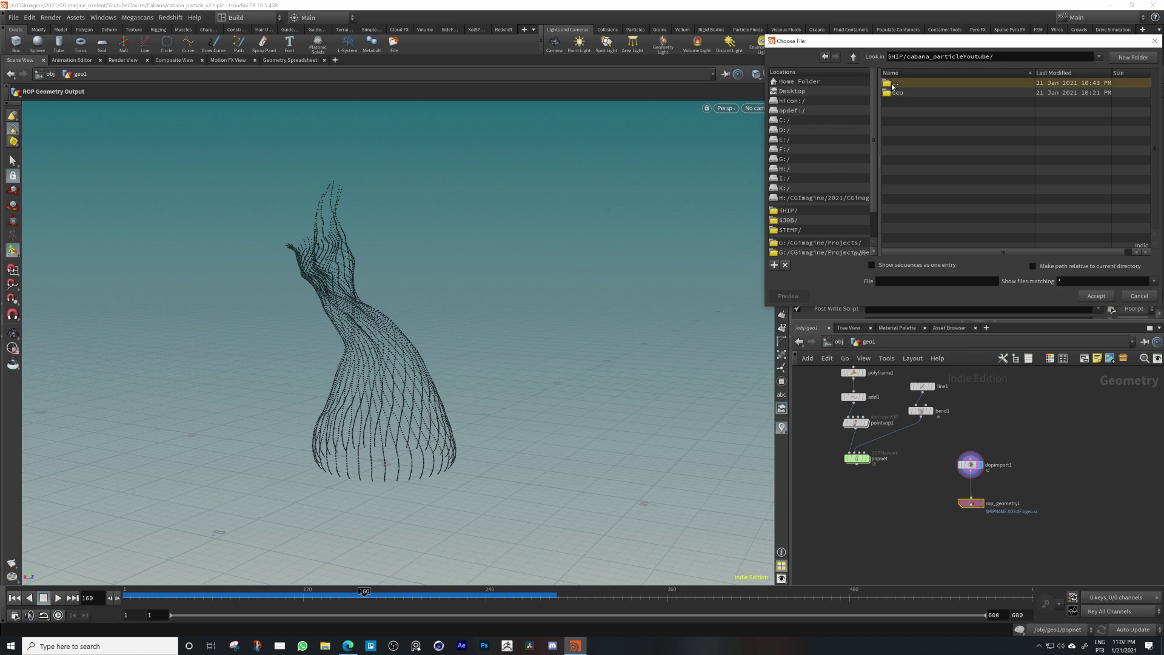
{"action": "double_click", "coordinate": [893, 86]}
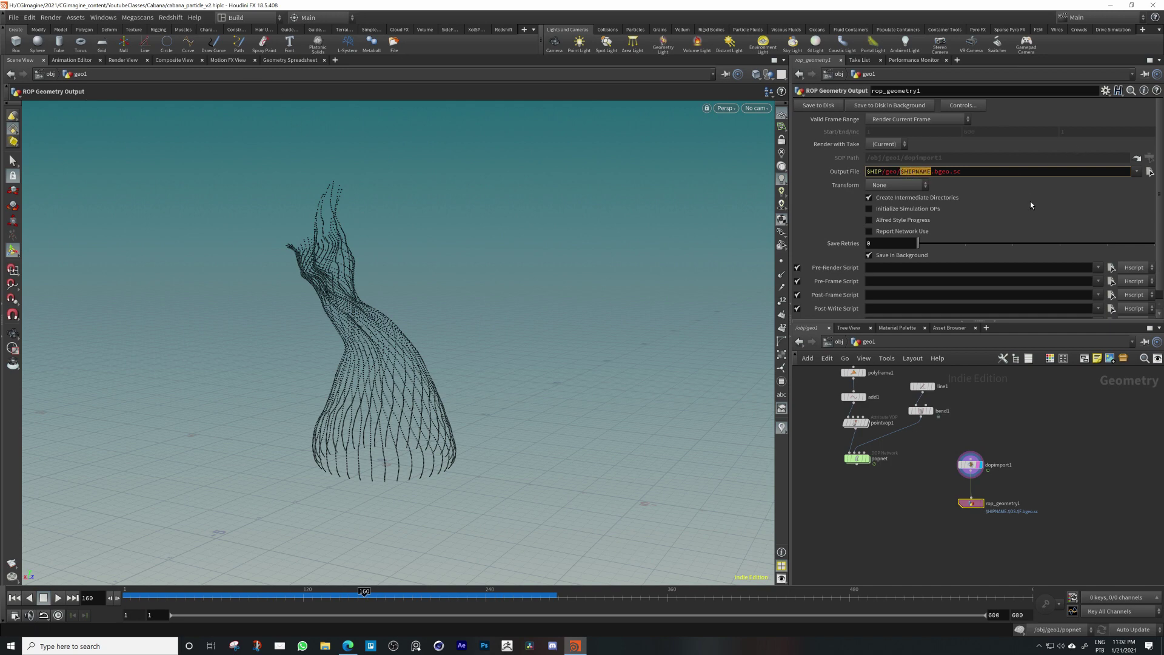
{"action": "type", "text": "particles"}
{"action": "type", "text": "$"}
{"action": "key", "text": "Return"}
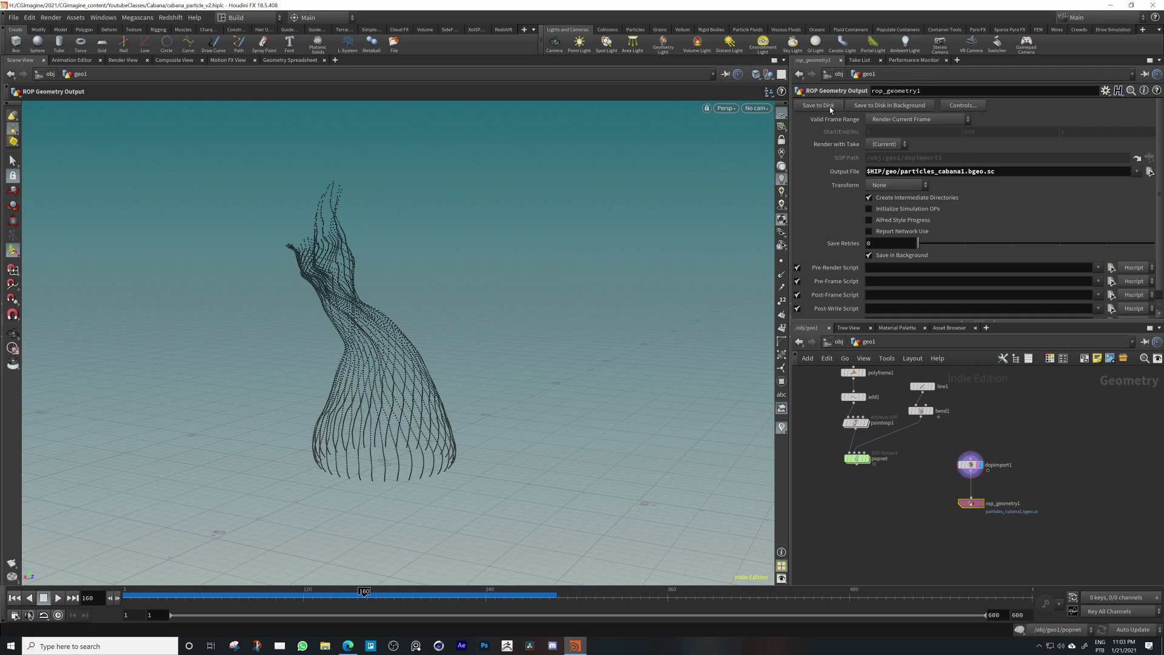
Add a File node to the geo1 network, in the empty area below popnet
{"action": "middle_click_drag", "start_coordinate": [865, 535], "coordinate": [948, 513]}
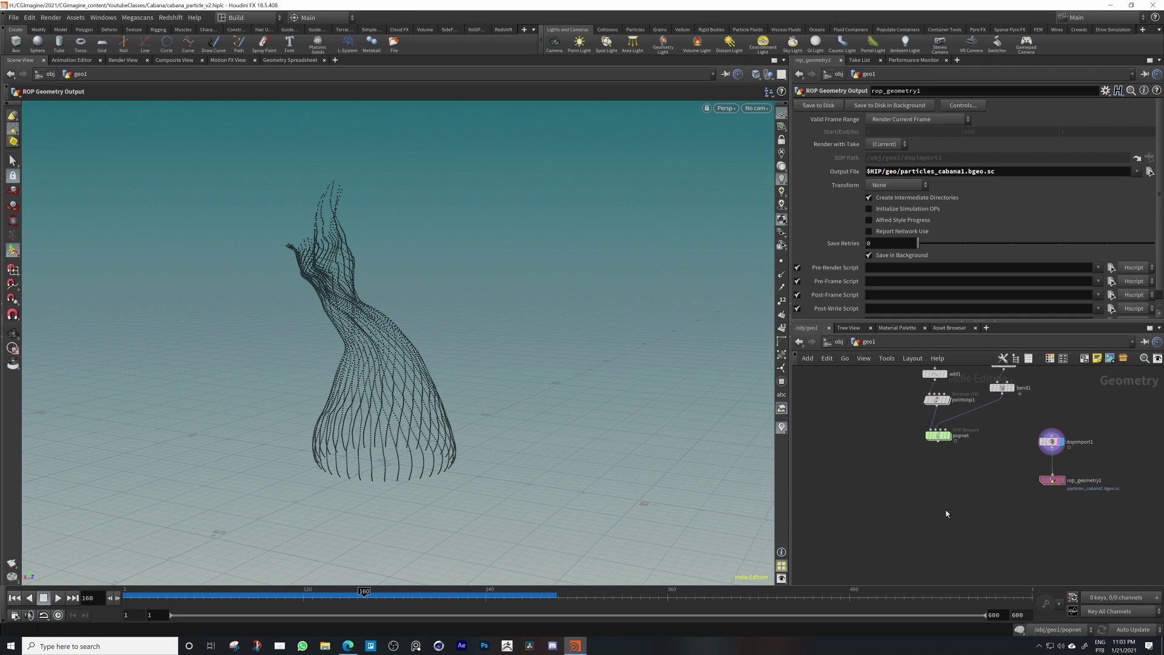
{"action": "key", "text": "Tab"}
{"action": "type", "text": "file"}
{"action": "key", "text": "Return"}
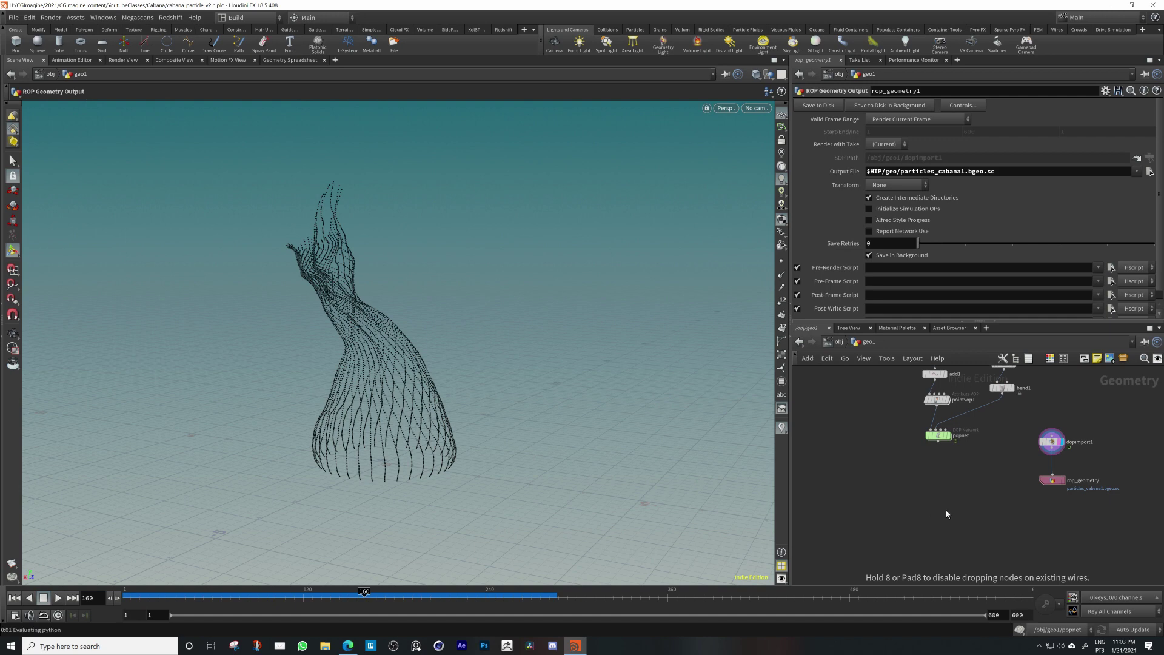
{"action": "left_click", "coordinate": [880, 486]}
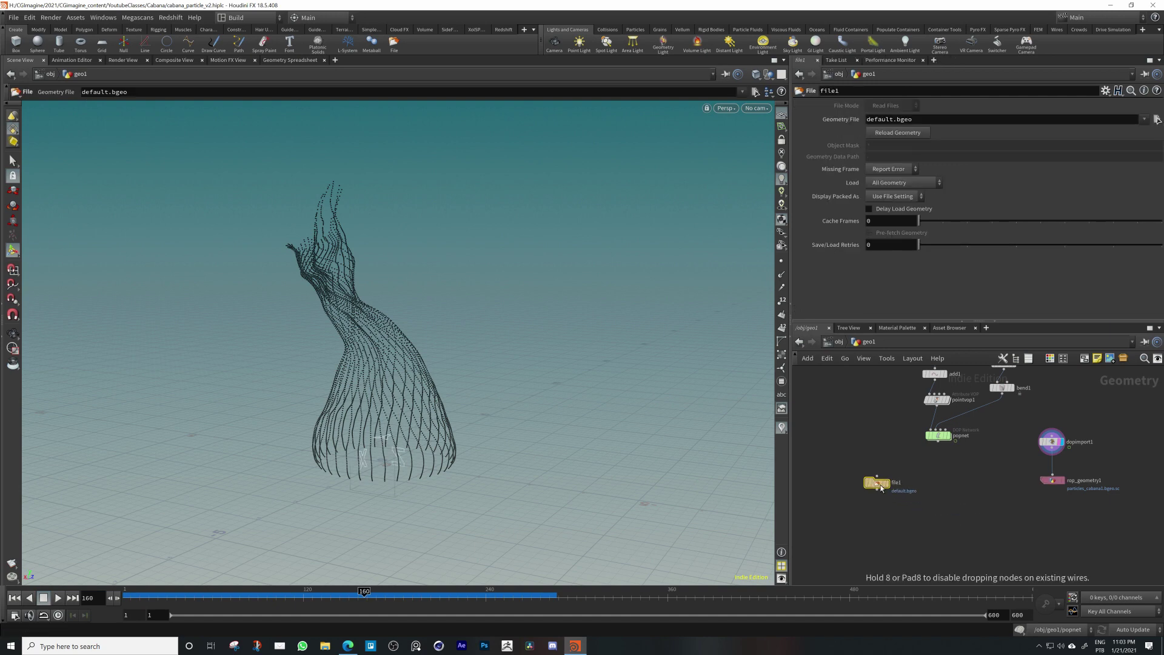
Copy the output path of rop_geometry1 into the Geometry File parameter of file1
{"action": "left_click", "coordinate": [1056, 480]}
{"action": "left_click_drag", "start_coordinate": [1014, 171], "coordinate": [788, 169]}
{"action": "key", "text": "ctrl+c"}
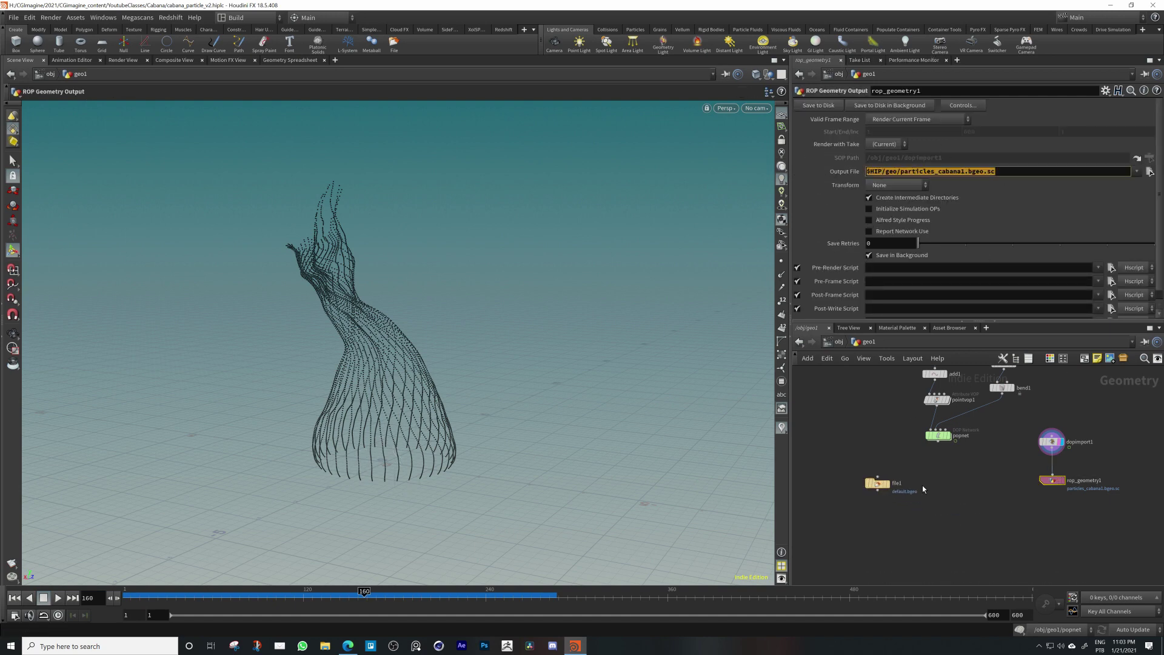
{"action": "left_click", "coordinate": [878, 484]}
{"action": "left_click_drag", "start_coordinate": [951, 125], "coordinate": [834, 121]}
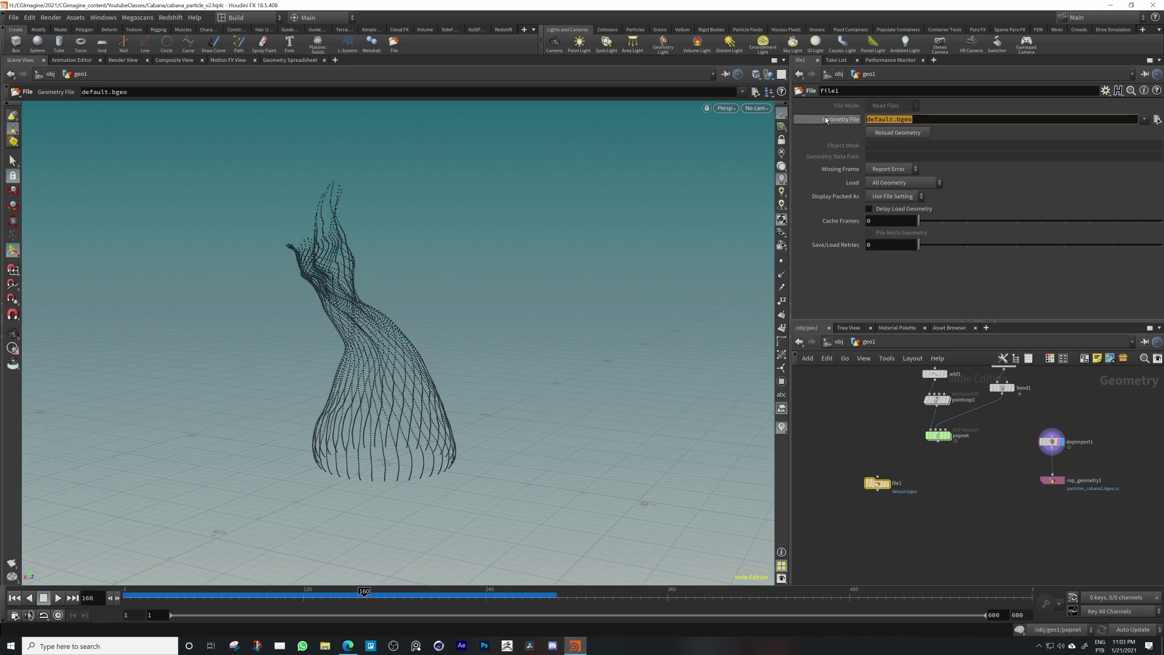
{"action": "key", "text": "ctrl+v"}
{"action": "key", "text": "Return"}
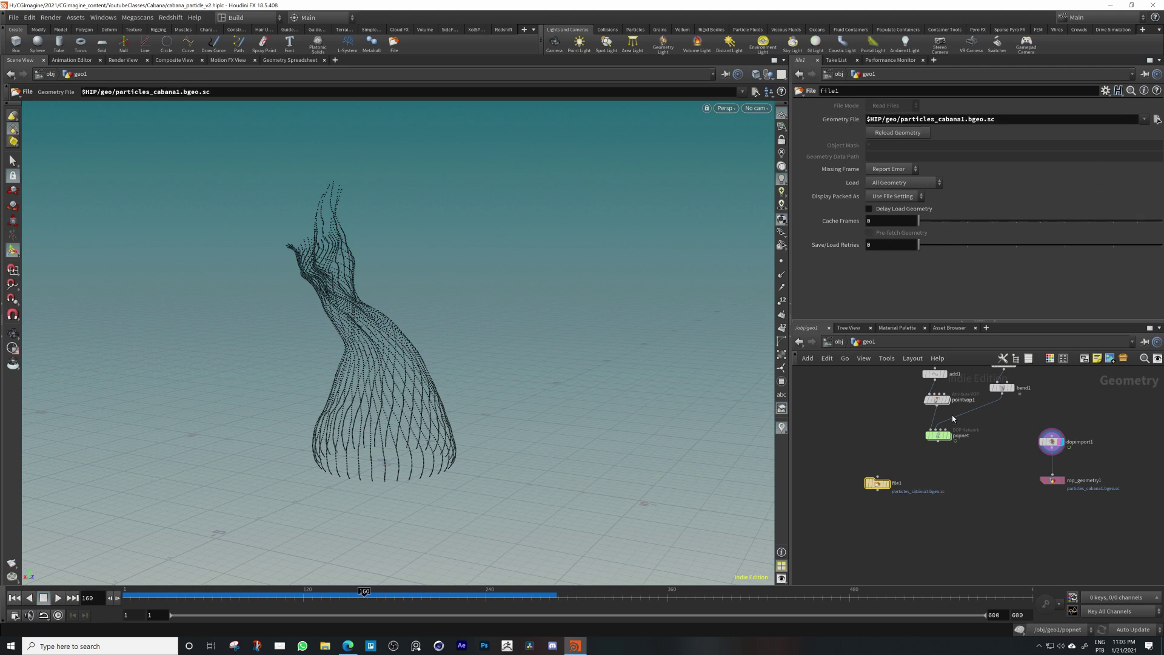
Display the file1 node in the viewport and move the timeline to frame 166
{"action": "scroll", "coordinate": [880, 483], "scroll_direction": "up", "scroll_amount": 3}
{"action": "left_click", "coordinate": [894, 488]}
{"action": "left_click", "coordinate": [888, 487]}
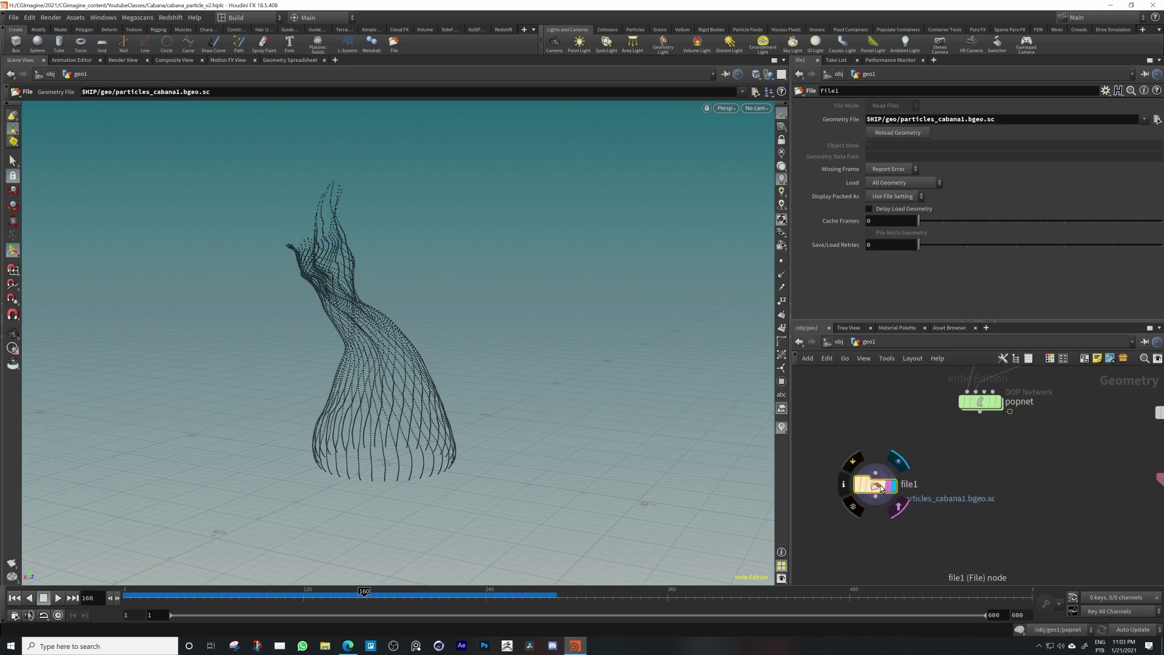
{"action": "mouse_move", "coordinate": [364, 593]}
{"action": "left_mouse_down"}
{"action": "mouse_move", "coordinate": [348, 593]}
{"action": "mouse_move", "coordinate": [374, 598]}
{"action": "left_mouse_up"}
{"action": "middle_click_drag", "start_coordinate": [1027, 510], "coordinate": [932, 581]}
{"action": "scroll", "coordinate": [1000, 518], "scroll_direction": "down", "scroll_amount": 2}
{"action": "middle_click_drag", "start_coordinate": [1011, 517], "coordinate": [1020, 491]}
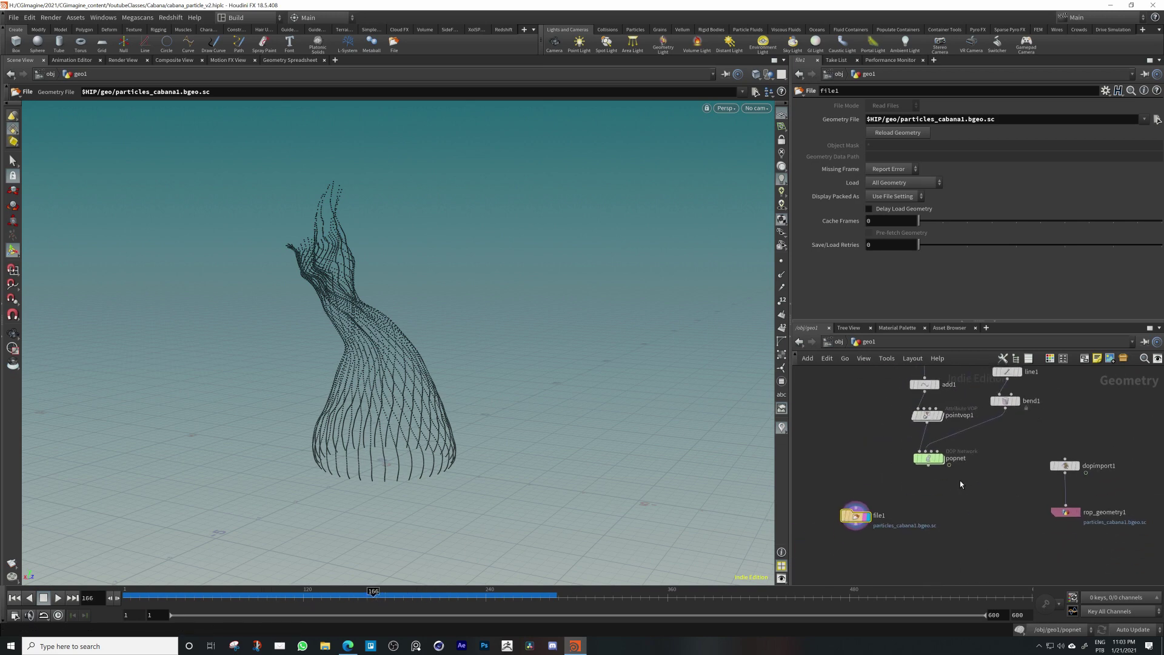
Inside popnet, set the Impulse Activation of source_first_input to $F==1 and replay the simulation from the first frame
{"action": "scroll", "coordinate": [941, 468], "scroll_direction": "up", "scroll_amount": 2}
{"action": "double_click", "coordinate": [925, 458]}
{"action": "scroll", "coordinate": [956, 476], "scroll_direction": "down", "scroll_amount": 2}
{"action": "middle_click_drag", "start_coordinate": [941, 483], "coordinate": [924, 464]}
{"action": "left_click", "coordinate": [975, 409]}
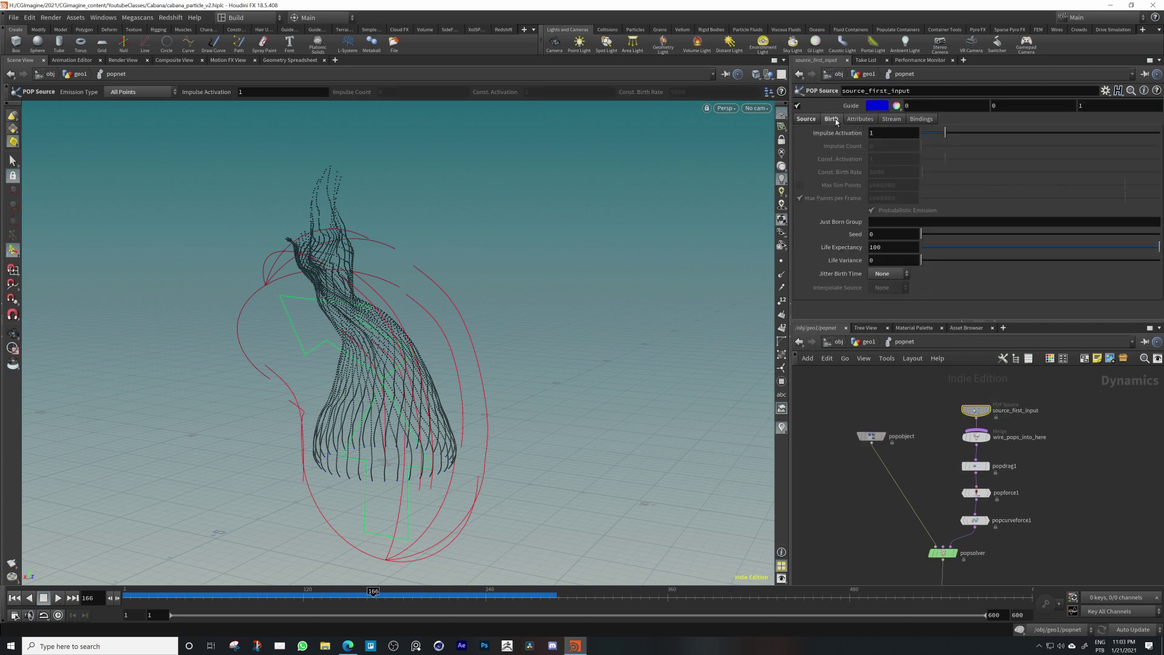
{"action": "left_click_drag", "start_coordinate": [865, 140], "coordinate": [851, 144]}
{"action": "type", "text": "$F"}
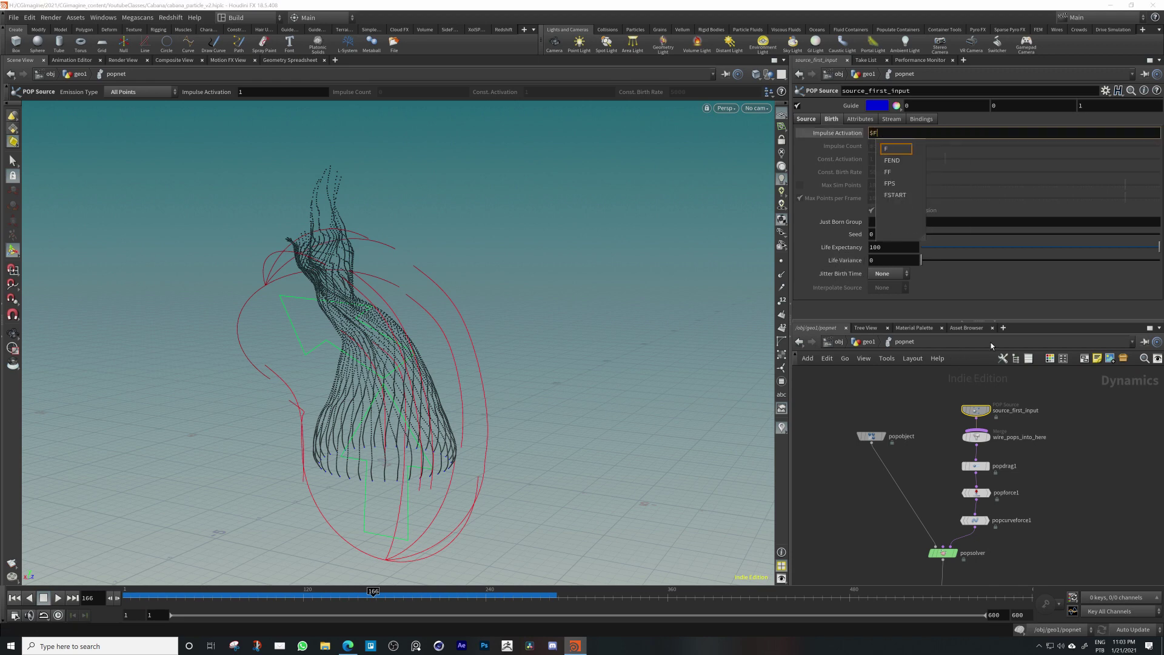
{"action": "type", "text": "==1"}
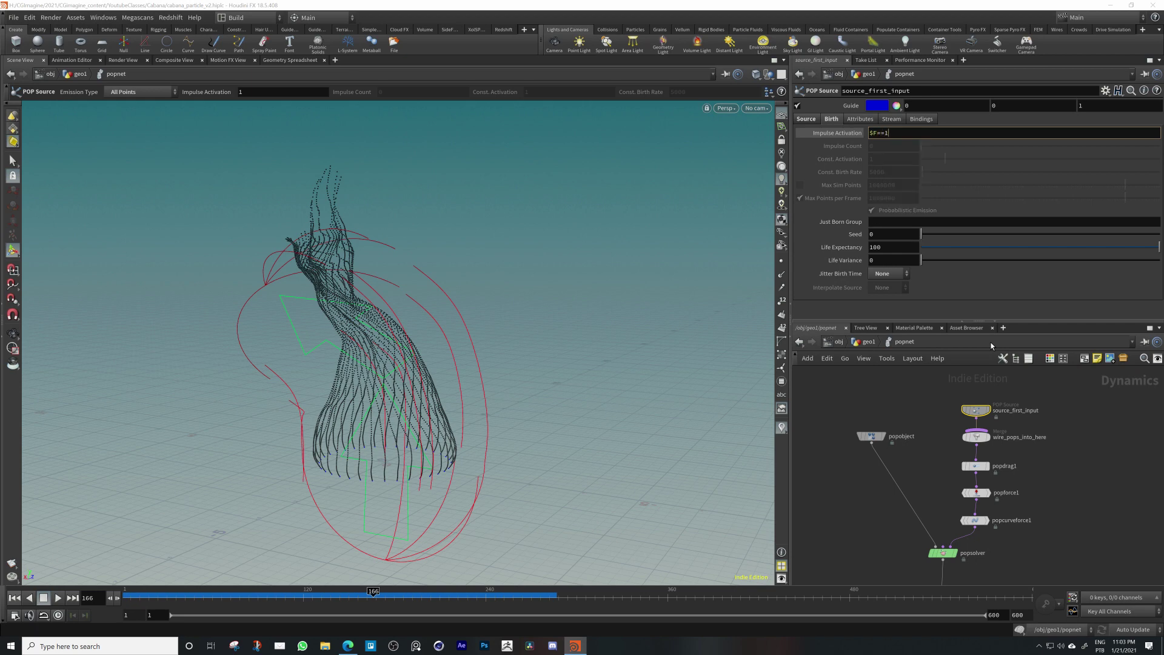
{"action": "key", "text": "Return"}
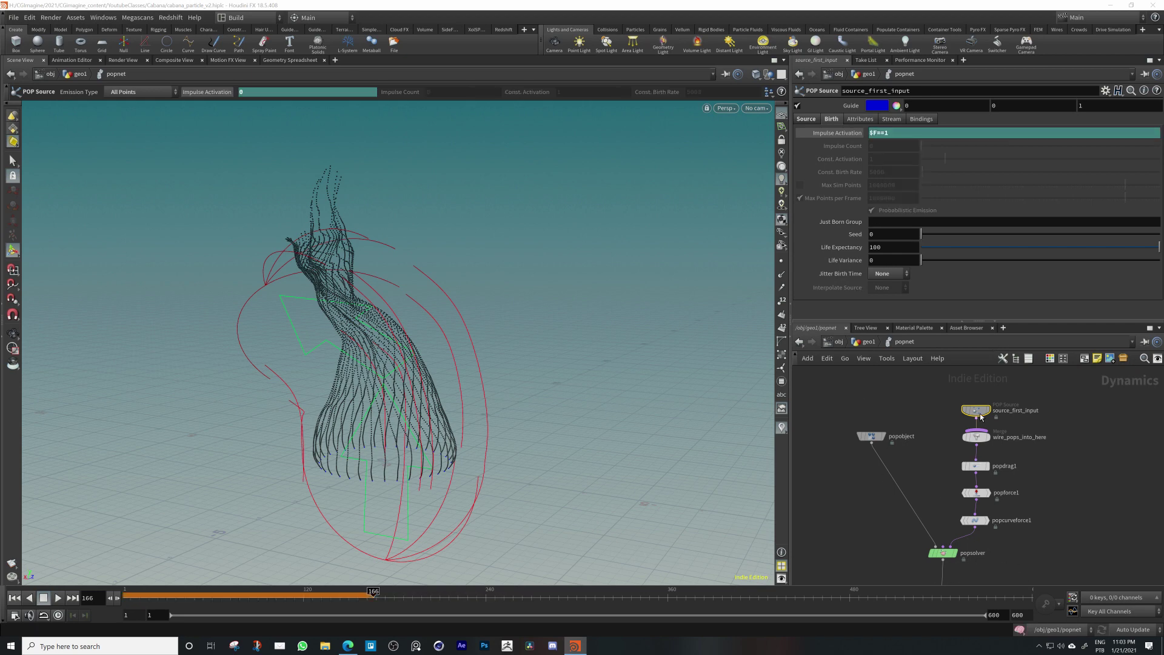
{"action": "left_click", "coordinate": [14, 597]}
{"action": "left_click", "coordinate": [58, 598]}
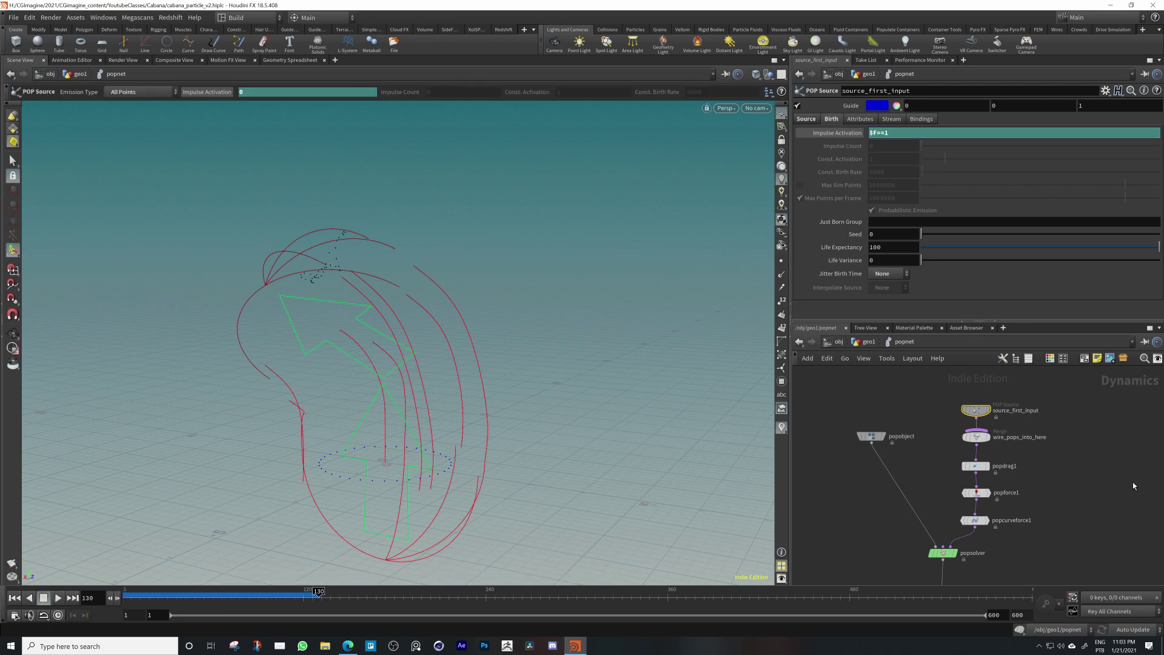
Return to geo1, display the dopimport1 node and scrub the timeline to frame 131 to review the particles
{"action": "middle_click_drag", "start_coordinate": [1052, 519], "coordinate": [1074, 443]}
{"action": "left_click", "coordinate": [864, 344]}
{"action": "middle_click_drag", "start_coordinate": [1011, 503], "coordinate": [907, 539]}
{"action": "left_click", "coordinate": [1030, 501]}
{"action": "left_click", "coordinate": [1019, 506]}
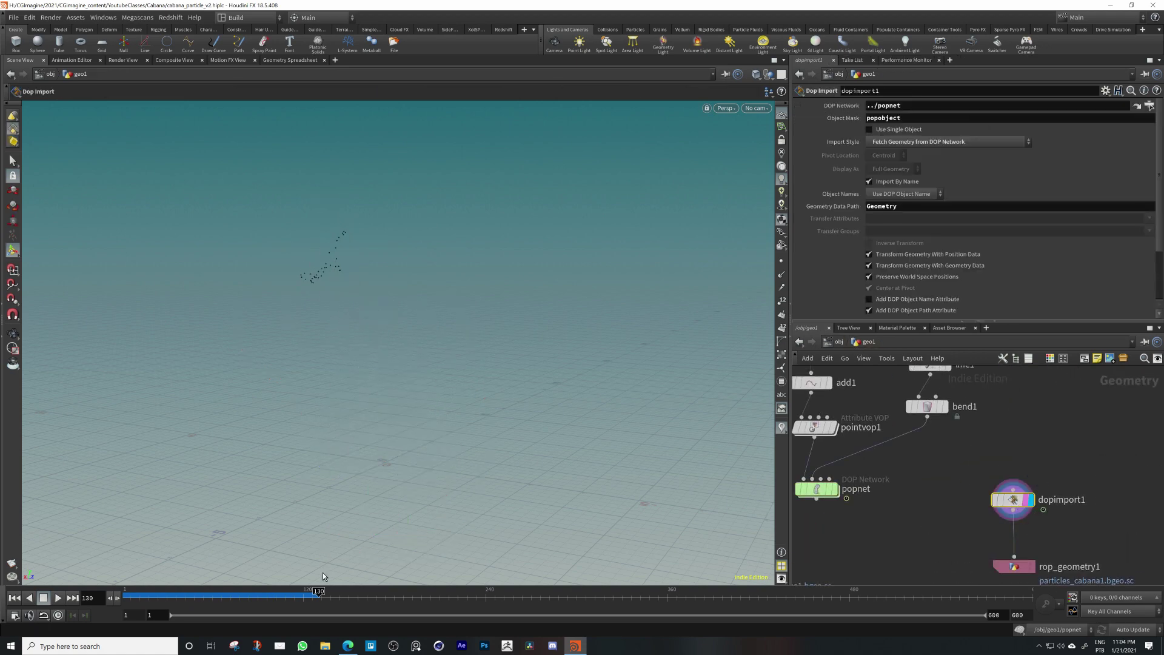
{"action": "left_click_drag", "start_coordinate": [318, 596], "coordinate": [219, 597]}
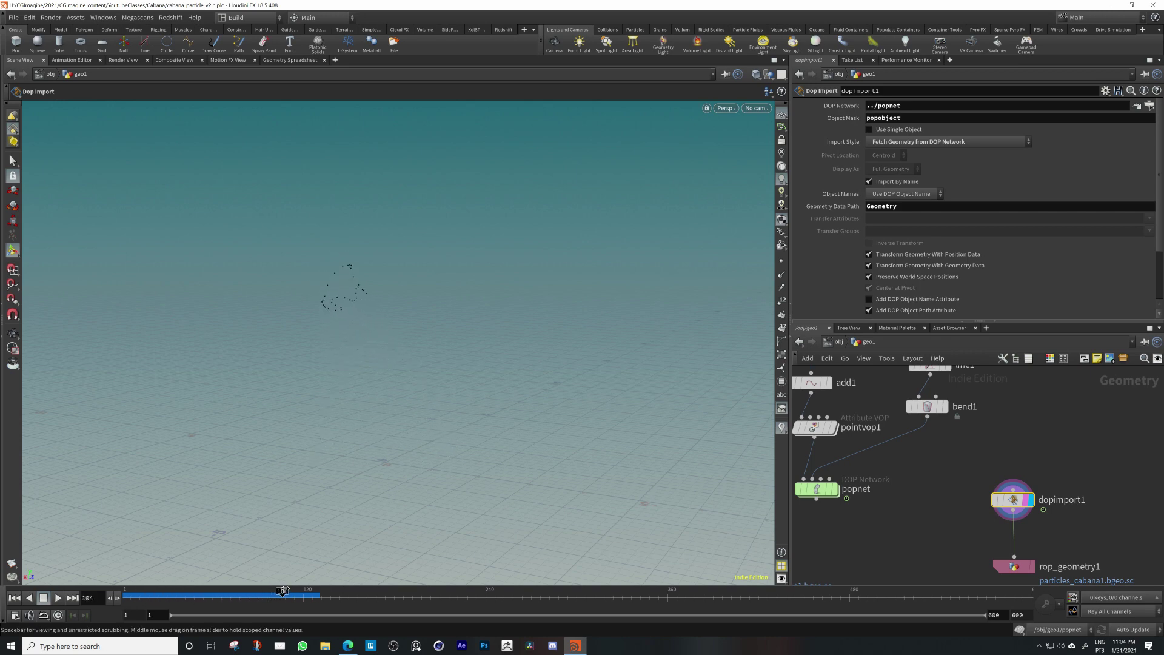
{"action": "left_click_drag", "start_coordinate": [313, 591], "coordinate": [321, 591]}
{"action": "middle_click_drag", "start_coordinate": [965, 574], "coordinate": [961, 522]}
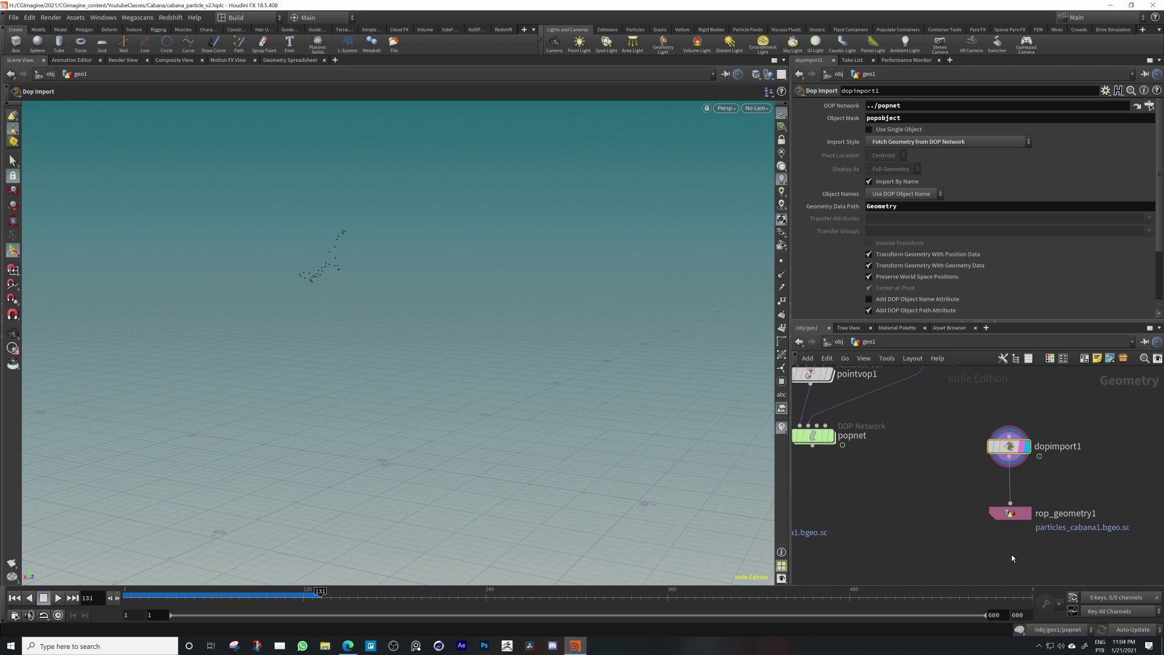
{"action": "middle_click_drag", "start_coordinate": [892, 488], "coordinate": [911, 511]}
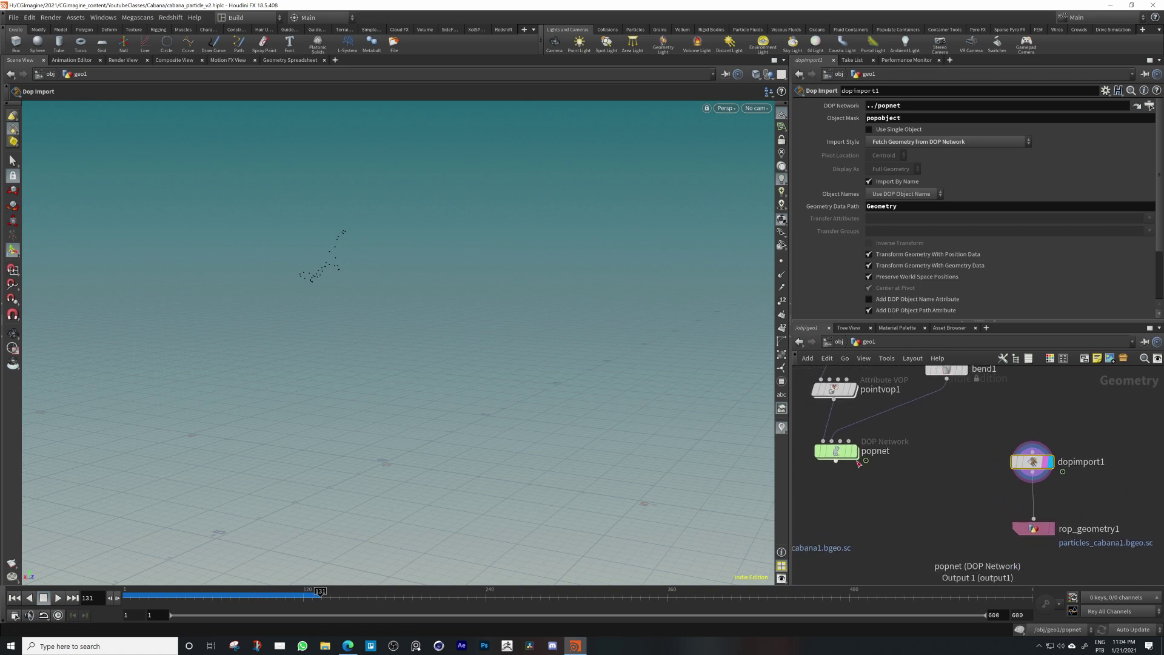
Inside popnet, keyframe the Suction Scale of popcurveforce1 at 0.8 on frame 109
{"action": "double_click", "coordinate": [831, 460]}
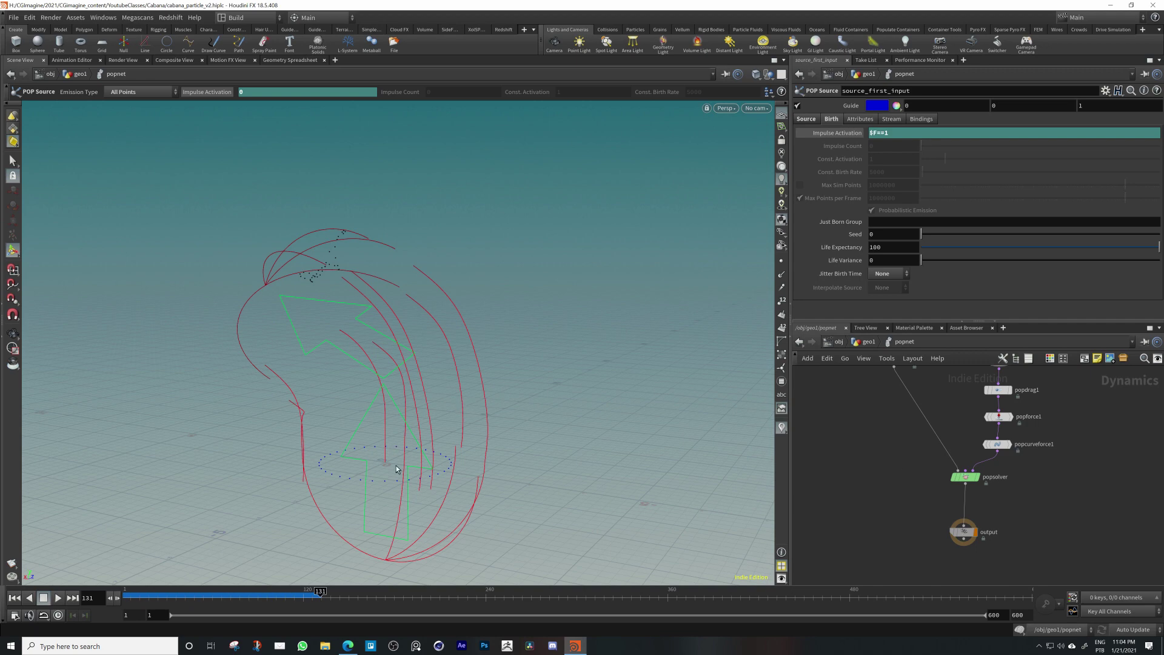
{"action": "middle_click_drag", "start_coordinate": [966, 426], "coordinate": [950, 487]}
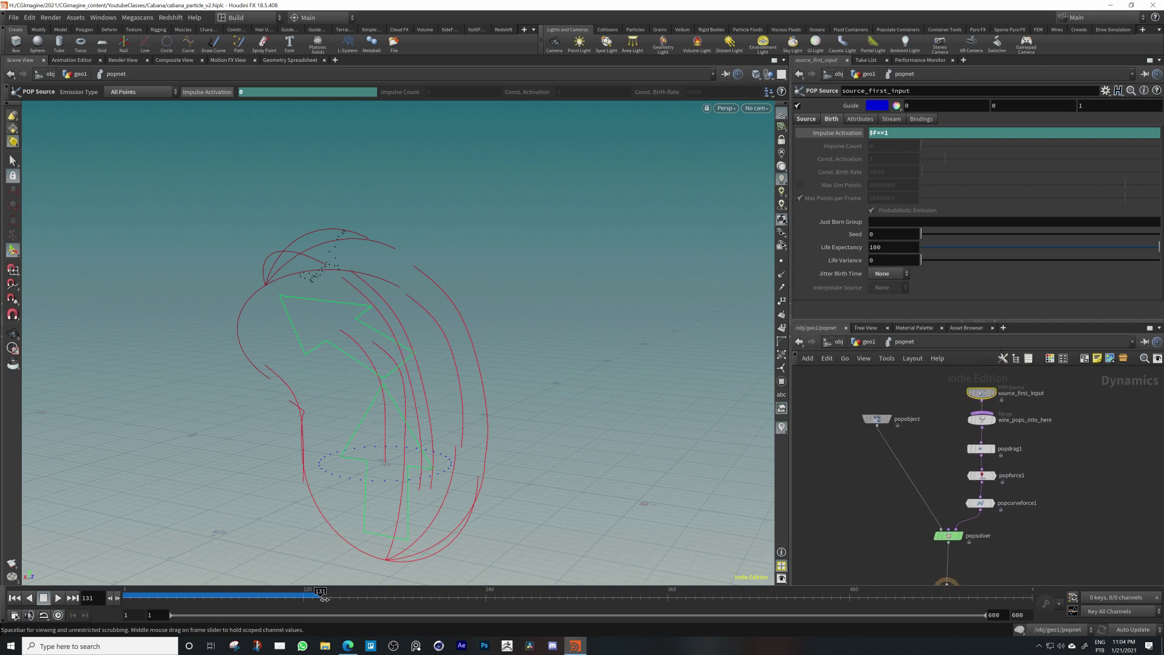
{"action": "middle_click_drag", "start_coordinate": [990, 527], "coordinate": [982, 545]}
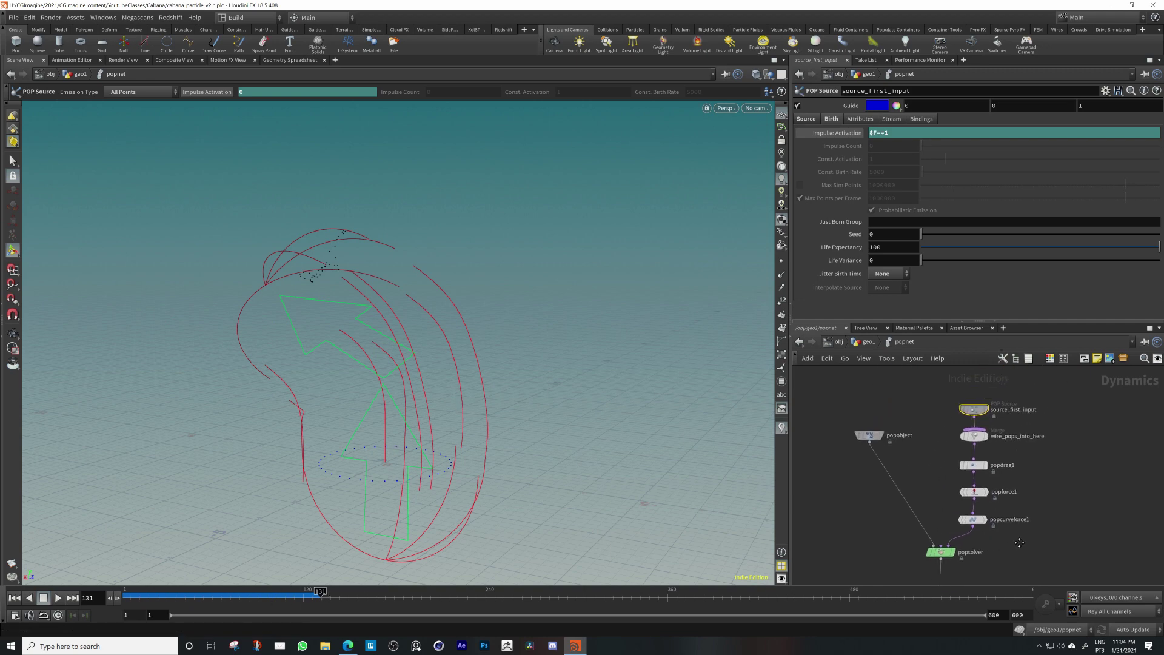
{"action": "left_click", "coordinate": [972, 521]}
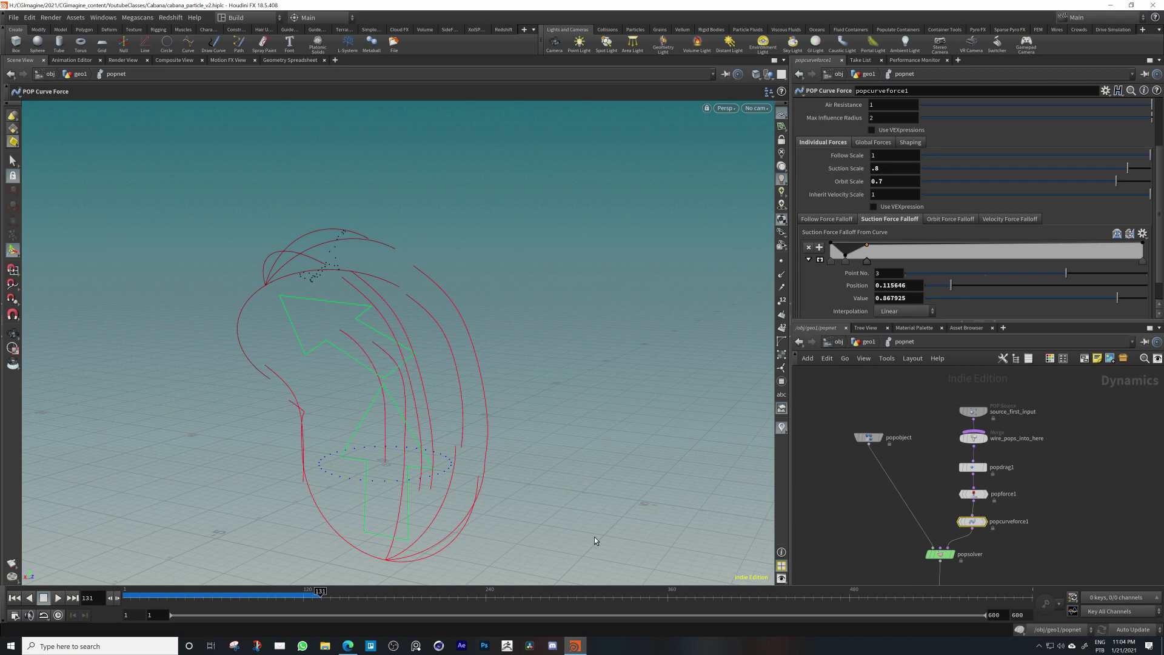
{"action": "left_click", "coordinate": [297, 595]}
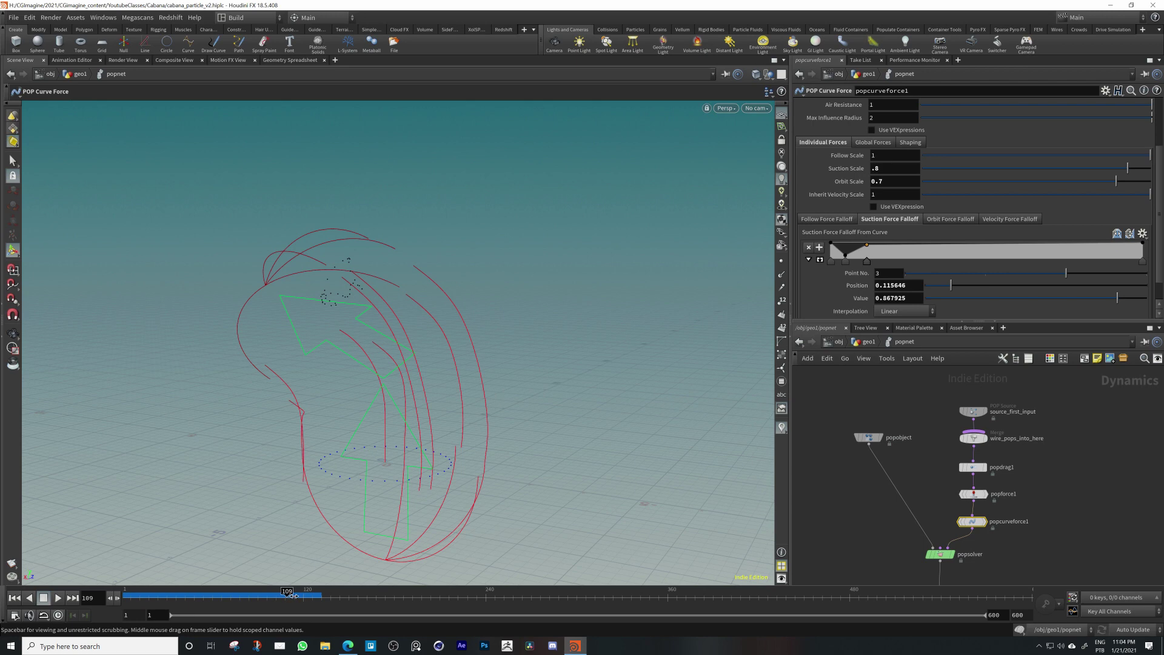
{"action": "left_click", "coordinate": [888, 173], "text": "alt"}
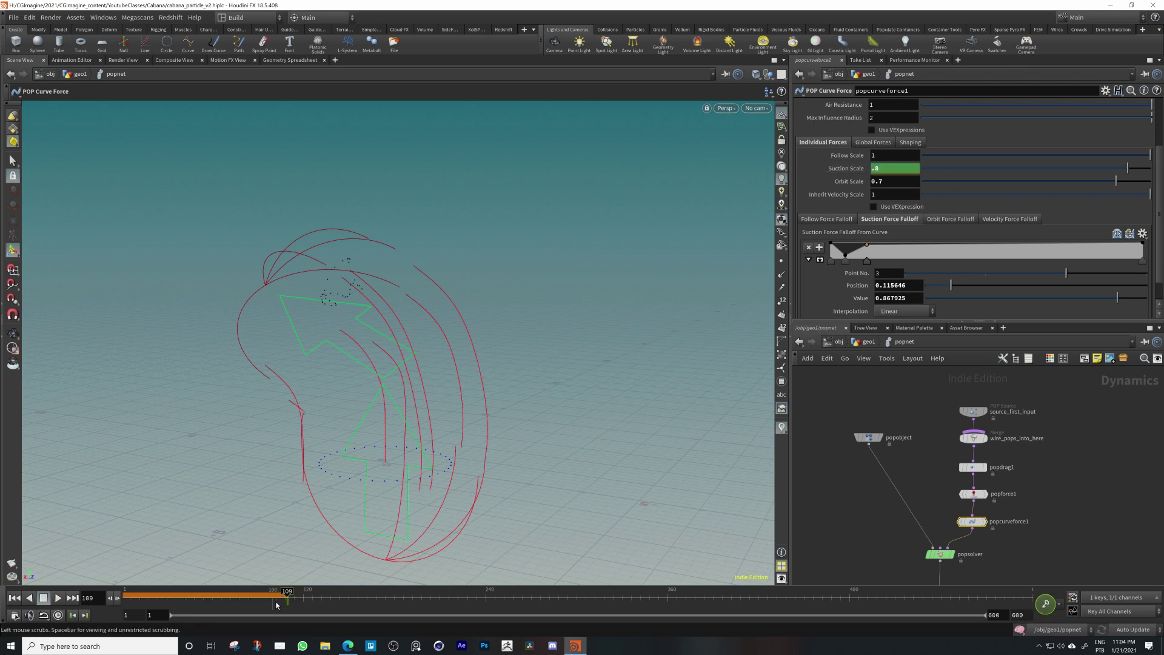
Keyframe the Suction Scale of popcurveforce1 at 4 on frame 129
{"action": "left_click_drag", "start_coordinate": [289, 592], "coordinate": [319, 591]}
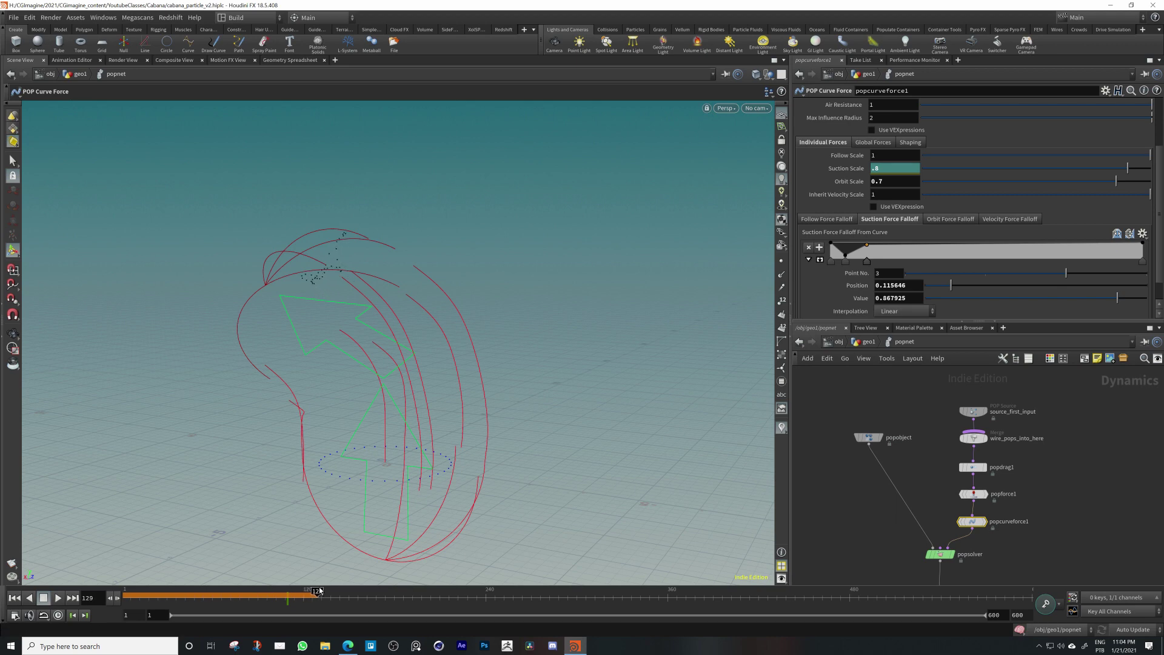
{"action": "type", "text": "4"}
{"action": "key", "text": "Return"}
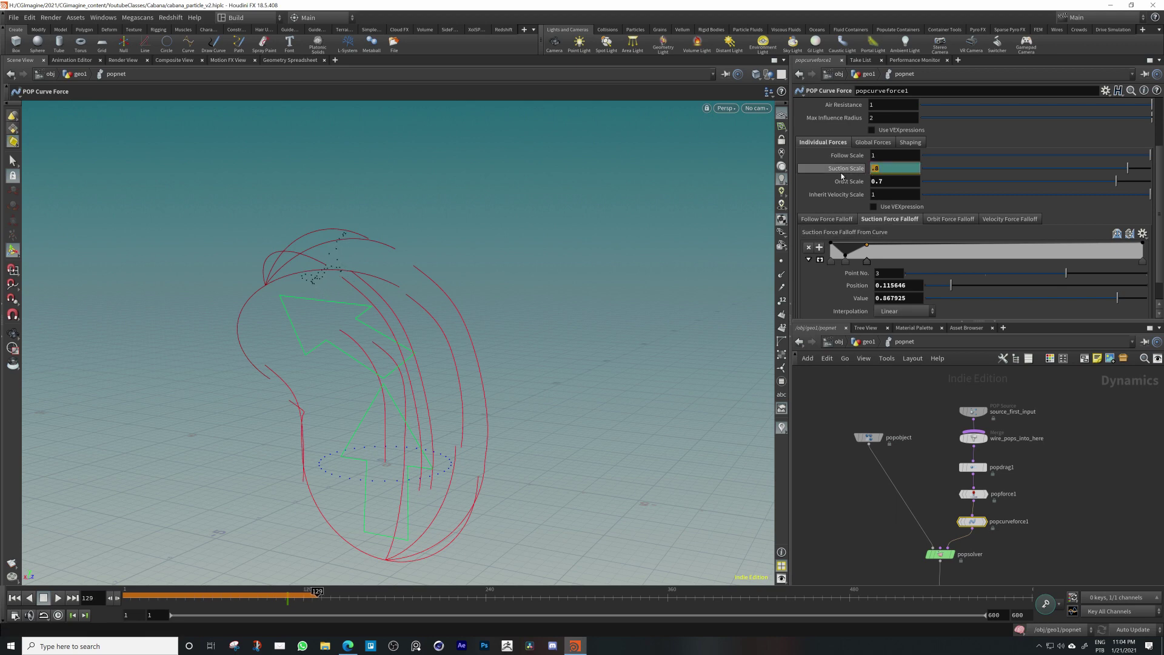
{"action": "left_click", "coordinate": [848, 173], "text": "alt"}
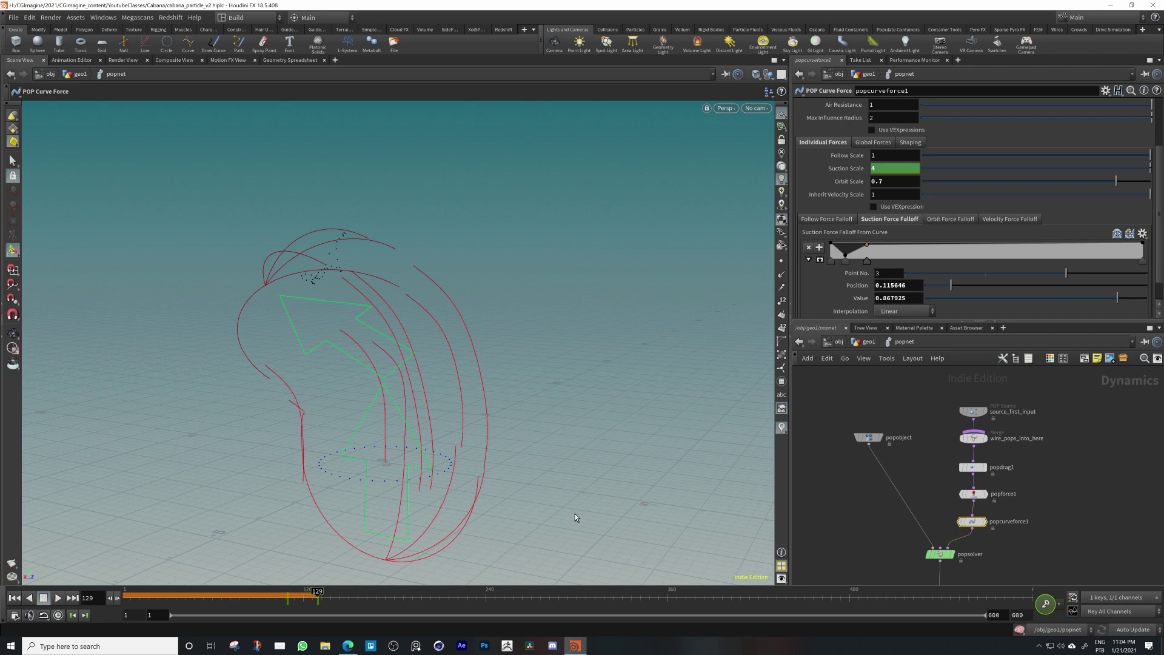
Play the simulation from the first frame to check the animated suction, and rewind to frame 1
{"action": "left_click", "coordinate": [14, 597]}
{"action": "left_click", "coordinate": [57, 597]}
{"action": "left_click", "coordinate": [51, 599]}
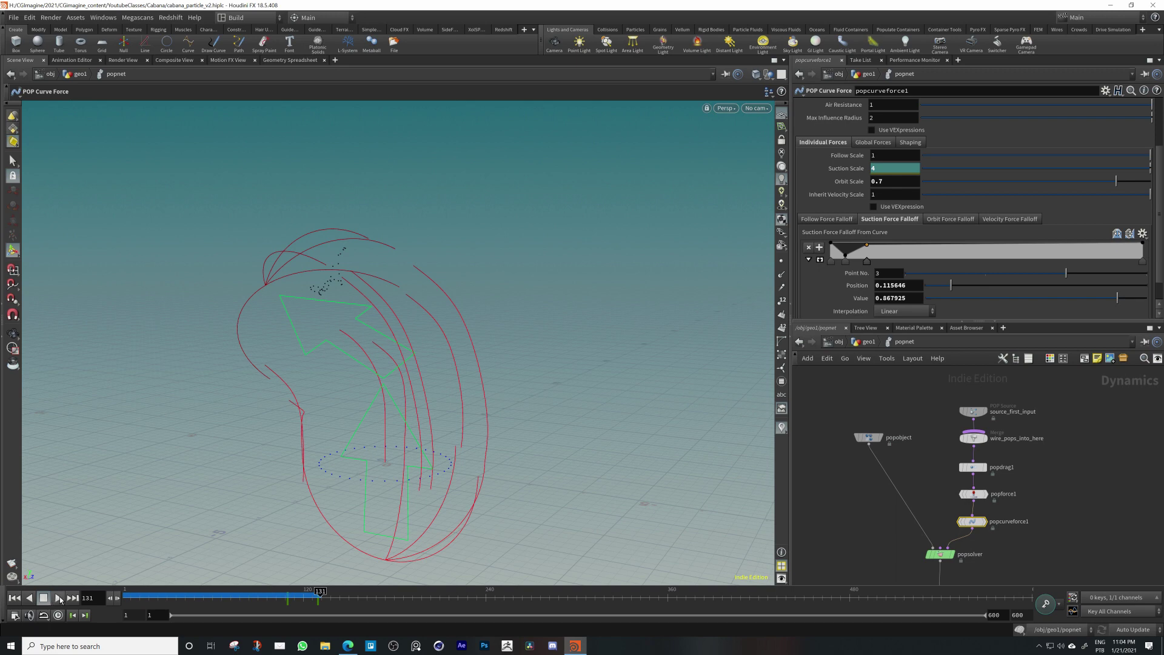
{"action": "left_click", "coordinate": [58, 598]}
{"action": "left_click_drag", "start_coordinate": [444, 440], "coordinate": [291, 436], "text": "alt"}
{"action": "left_click", "coordinate": [13, 598]}
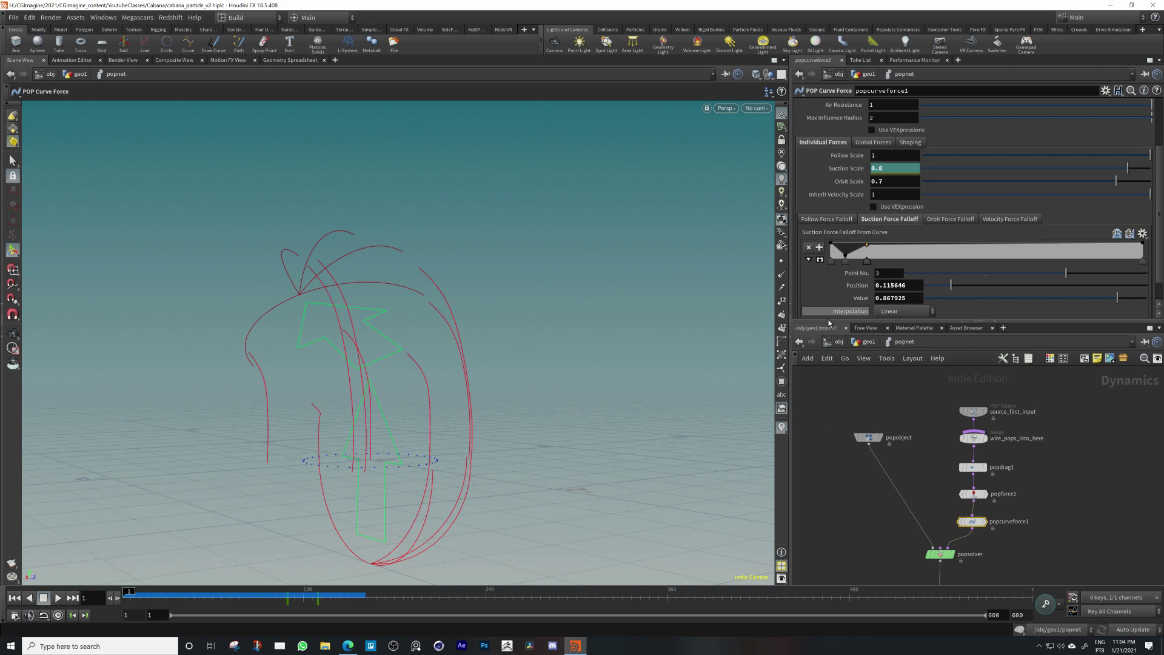
Return to geo1 and set the length of line1 to 5
{"action": "left_click", "coordinate": [866, 343]}
{"action": "middle_click_drag", "start_coordinate": [909, 413], "coordinate": [898, 518]}
{"action": "left_click", "coordinate": [939, 432]}
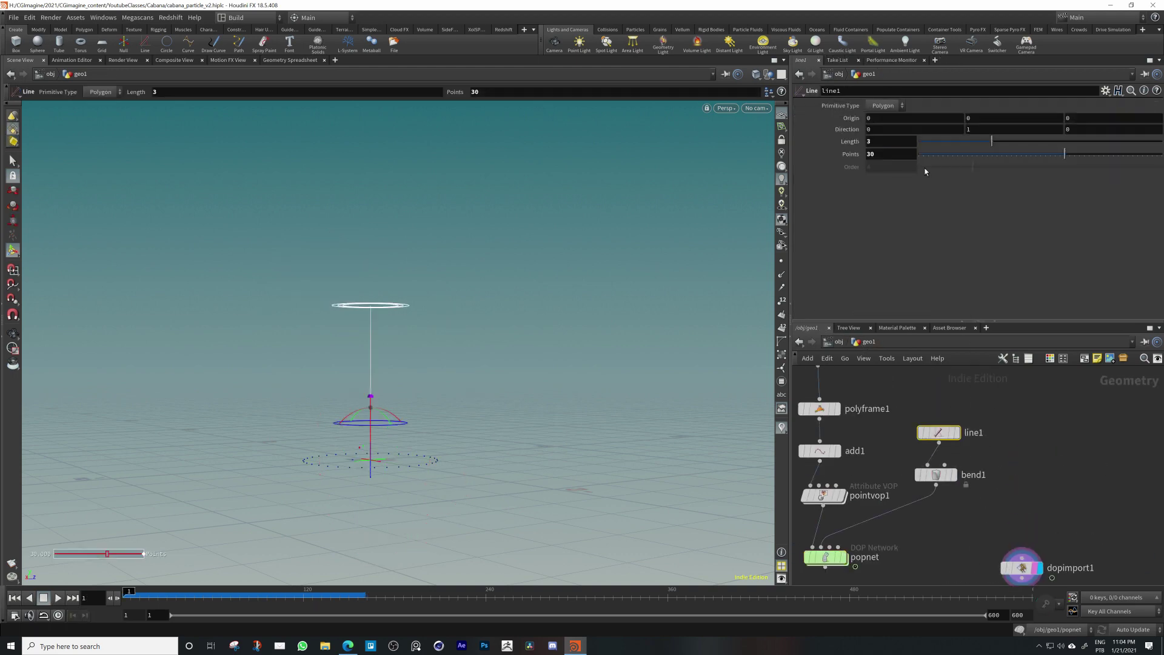
{"action": "left_click", "coordinate": [887, 142]}
{"action": "type", "text": "5"}
{"action": "key", "text": "Return"}
Display the bend1 node and set its Capture Length to about 4.06
{"action": "left_click_drag", "start_coordinate": [495, 417], "coordinate": [340, 430], "text": "alt"}
{"action": "left_click", "coordinate": [953, 475]}
{"action": "left_click", "coordinate": [949, 480]}
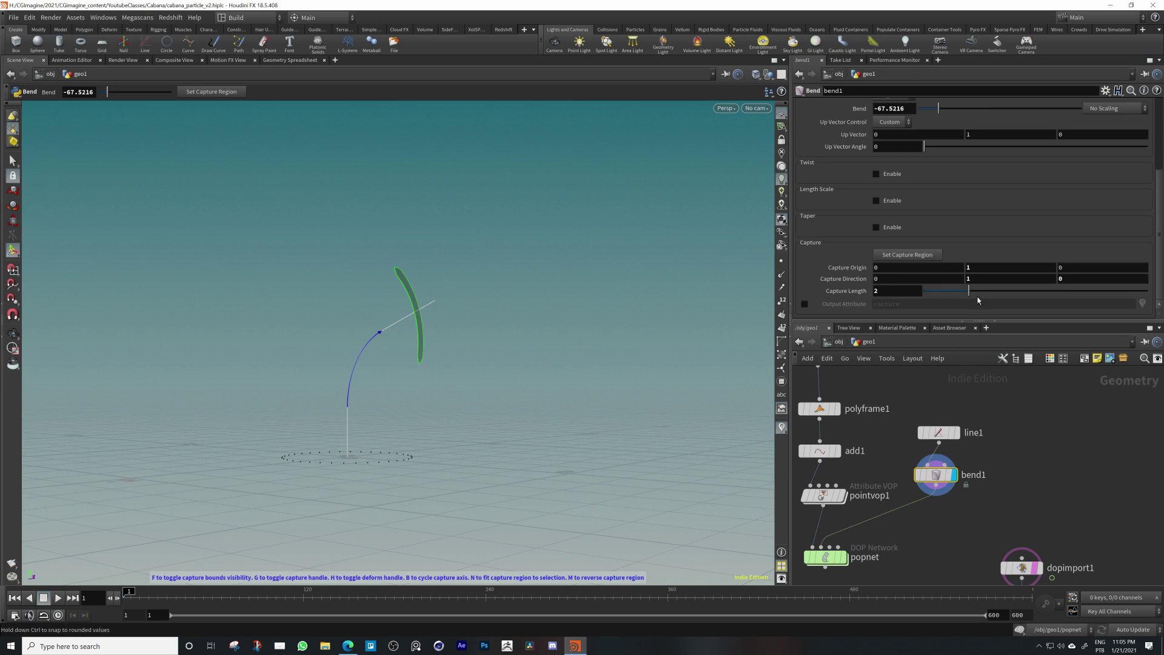
{"action": "left_click_drag", "start_coordinate": [969, 291], "coordinate": [1015, 292]}
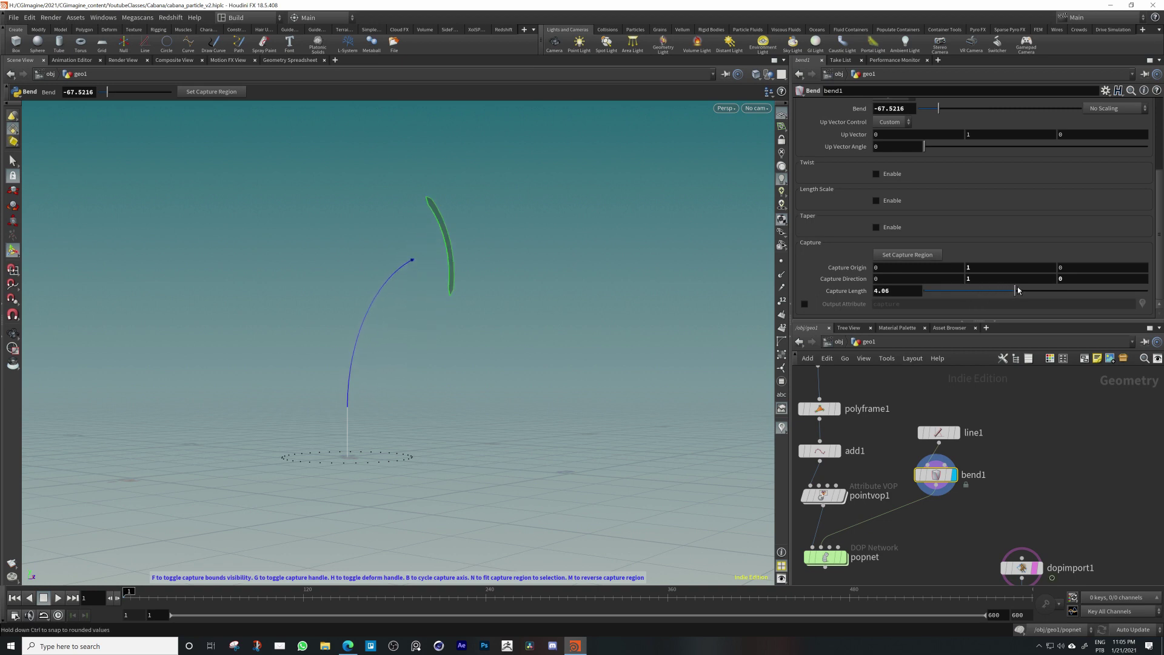
Open popnet, select the popsolver node, play the simulation from the start and move to frame 149
{"action": "middle_click_drag", "start_coordinate": [825, 562], "coordinate": [871, 508]}
{"action": "left_click", "coordinate": [871, 508]}
{"action": "double_click", "coordinate": [871, 508]}
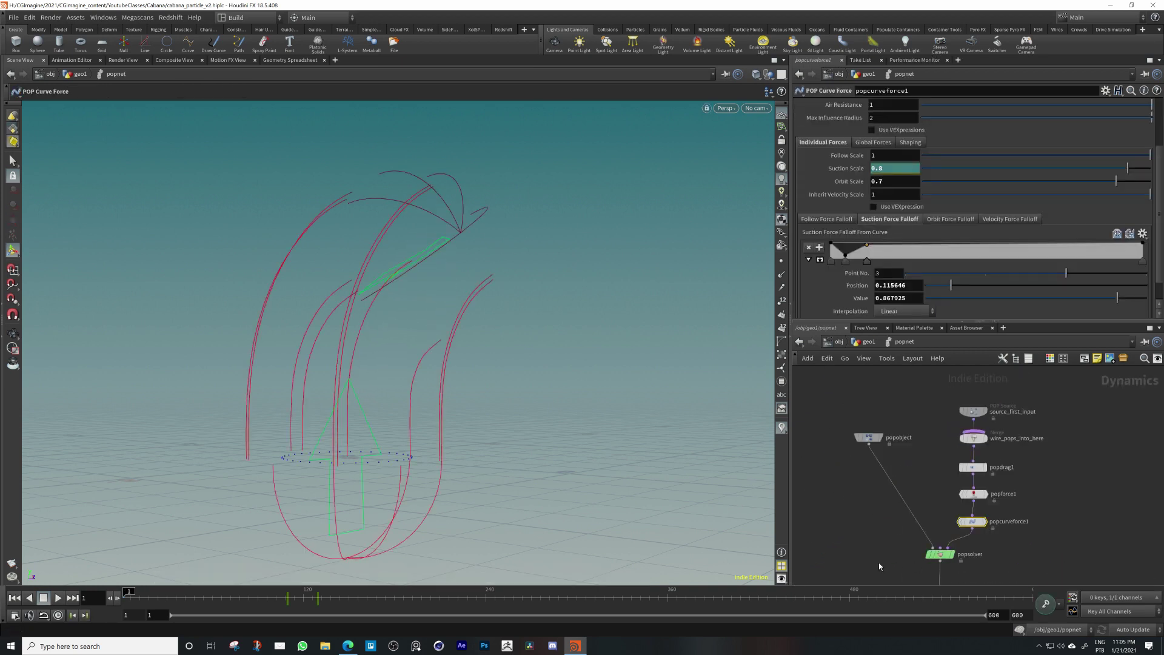
{"action": "left_click", "coordinate": [940, 553]}
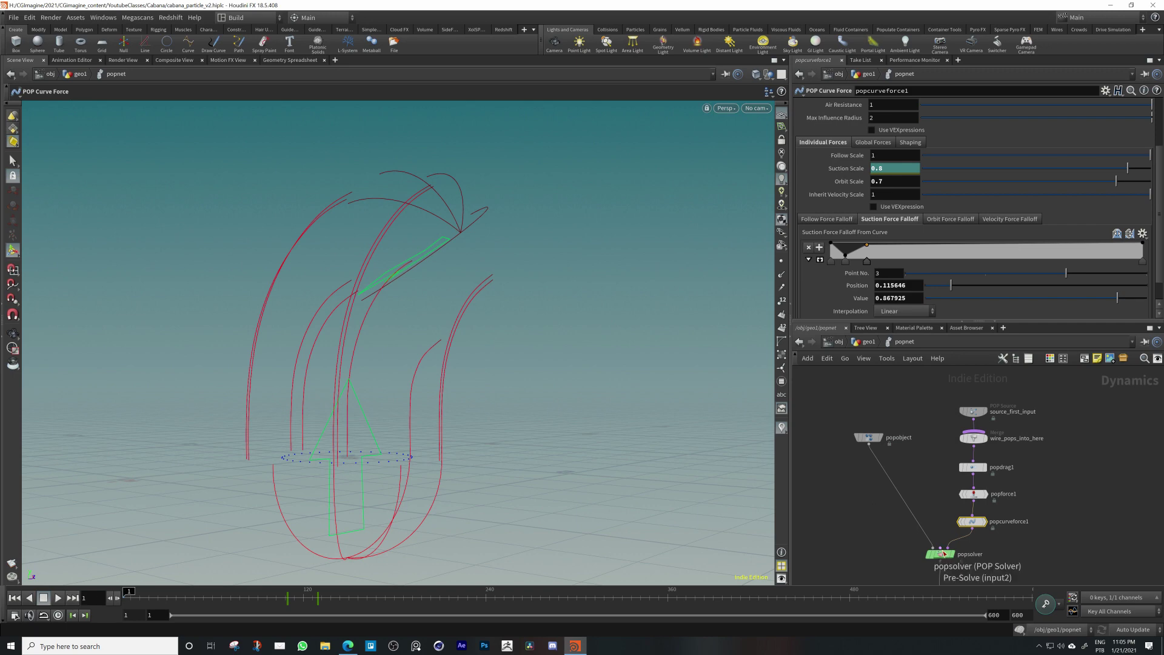
{"action": "left_click_drag", "start_coordinate": [384, 468], "coordinate": [399, 493]}
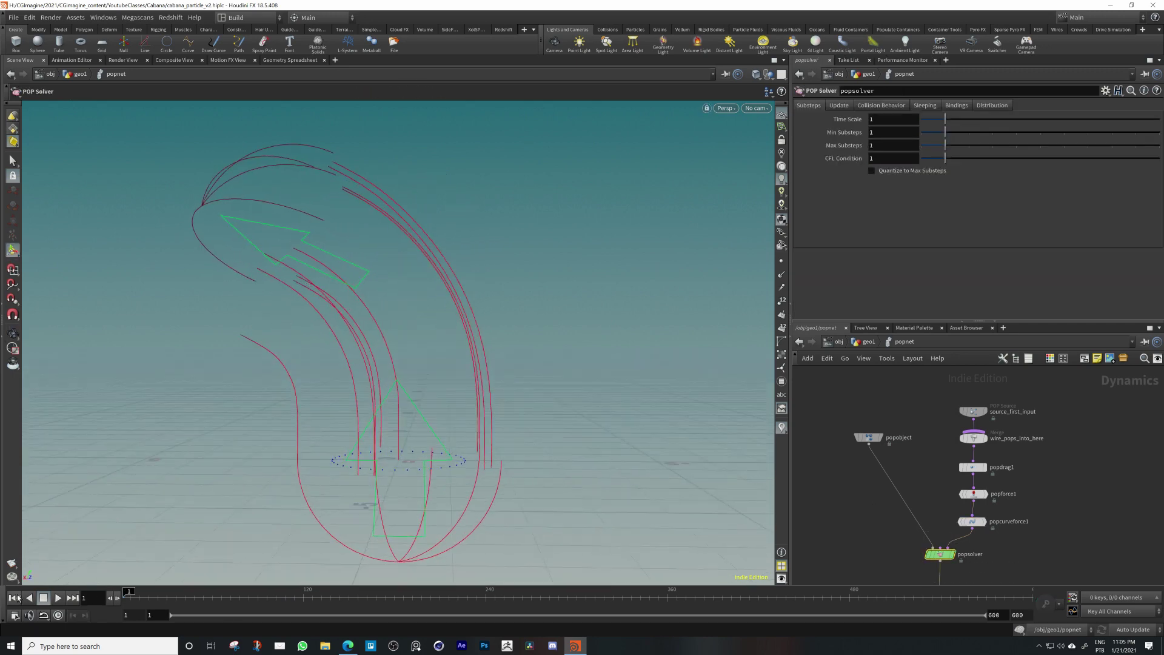
{"action": "left_click", "coordinate": [57, 597]}
{"action": "left_click", "coordinate": [44, 598]}
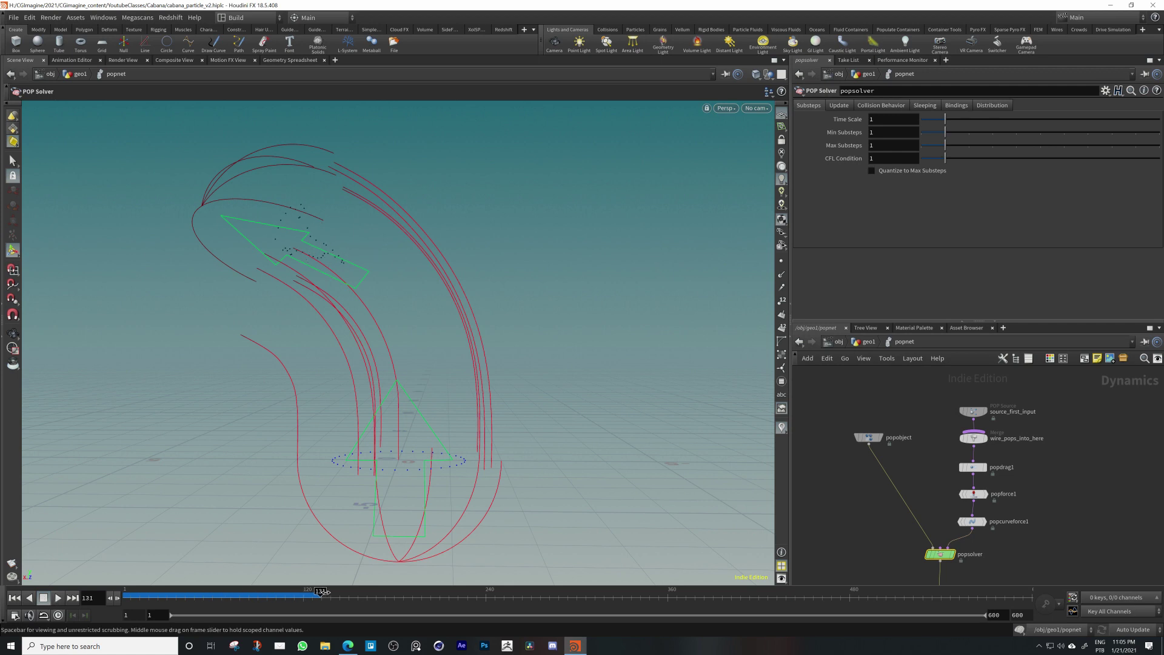
{"action": "mouse_move", "coordinate": [323, 592]}
{"action": "left_mouse_down"}
{"action": "mouse_move", "coordinate": [395, 590]}
{"action": "mouse_move", "coordinate": [355, 591]}
{"action": "left_mouse_up"}
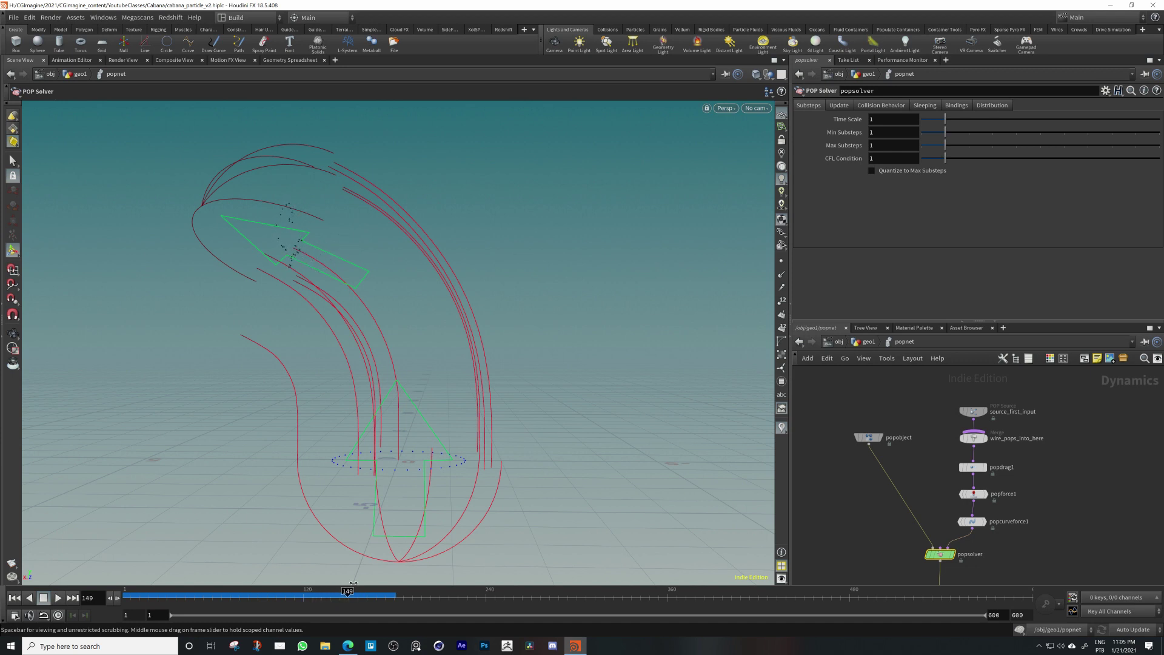
Return to geo1 and display the dopimport1 node instead of bend1
{"action": "middle_click_drag", "start_coordinate": [861, 548], "coordinate": [891, 520]}
{"action": "left_click", "coordinate": [866, 342]}
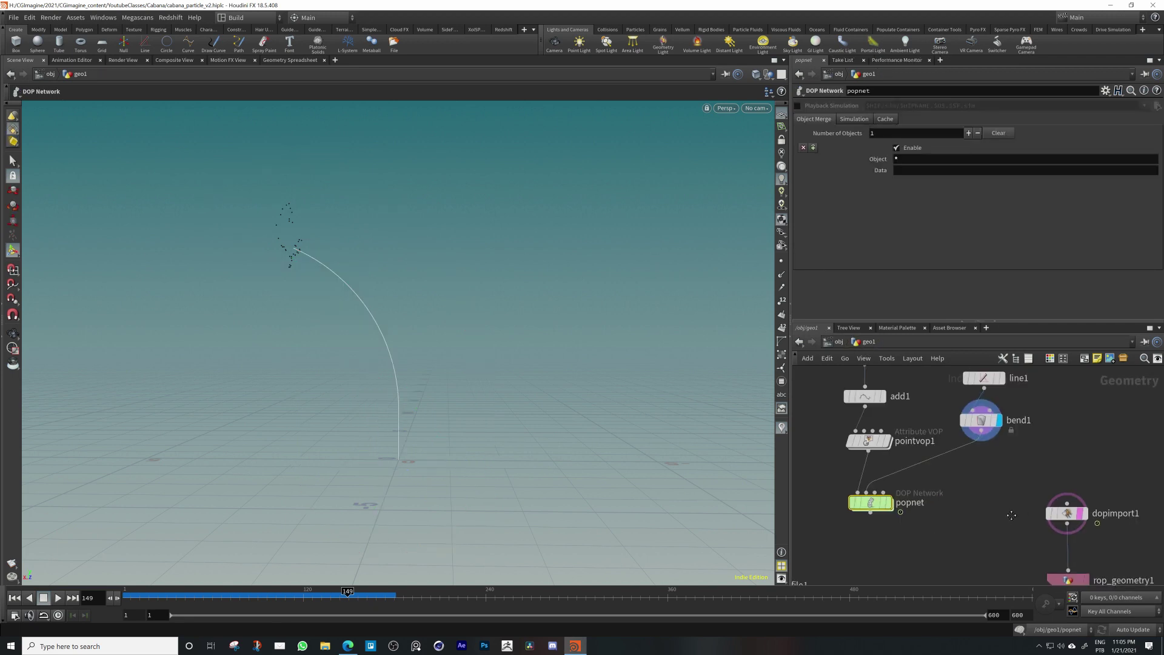
{"action": "middle_click_drag", "start_coordinate": [1012, 515], "coordinate": [973, 485]}
{"action": "middle_click_drag", "start_coordinate": [946, 524], "coordinate": [934, 513]}
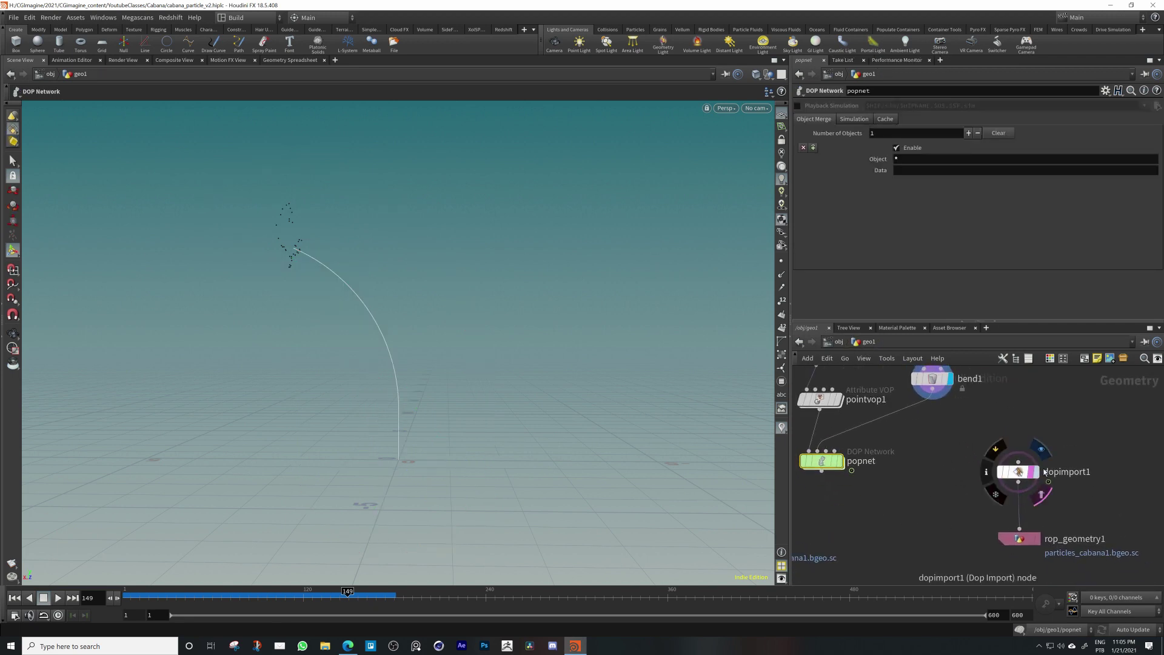
{"action": "left_click", "coordinate": [1035, 472]}
{"action": "middle_click_drag", "start_coordinate": [1024, 482], "coordinate": [1021, 480]}
Insert a Trail node between dopimport1 and rop_geometry1 and display it
{"action": "key", "text": "Tab"}
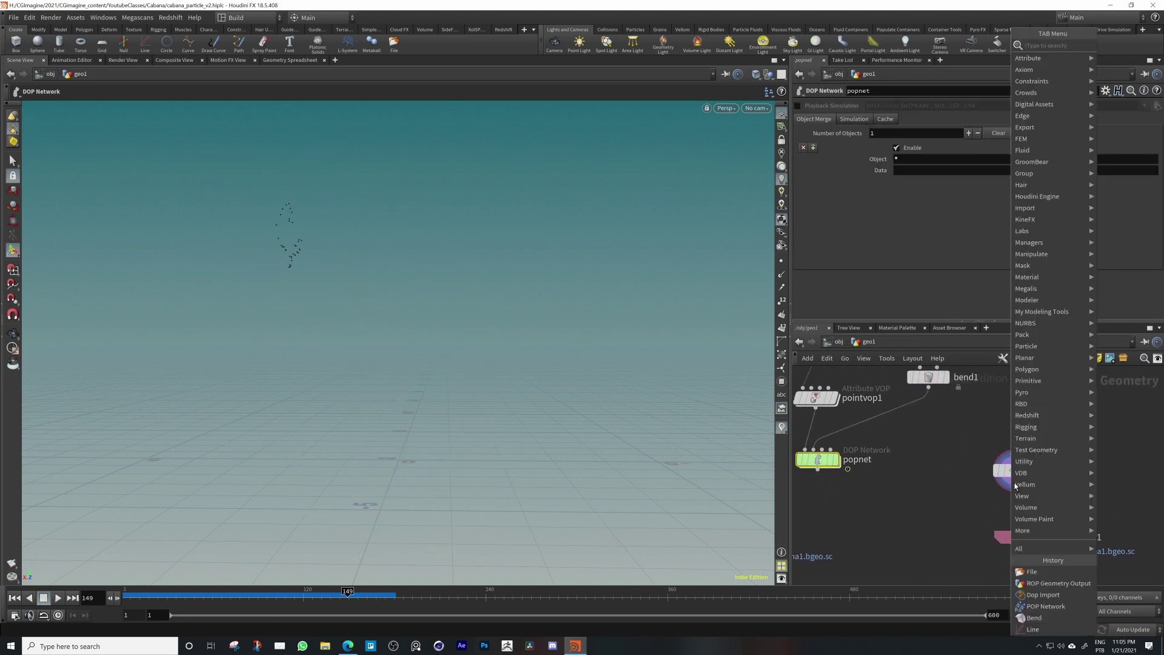
{"action": "type", "text": "trail"}
{"action": "key", "text": "Return"}
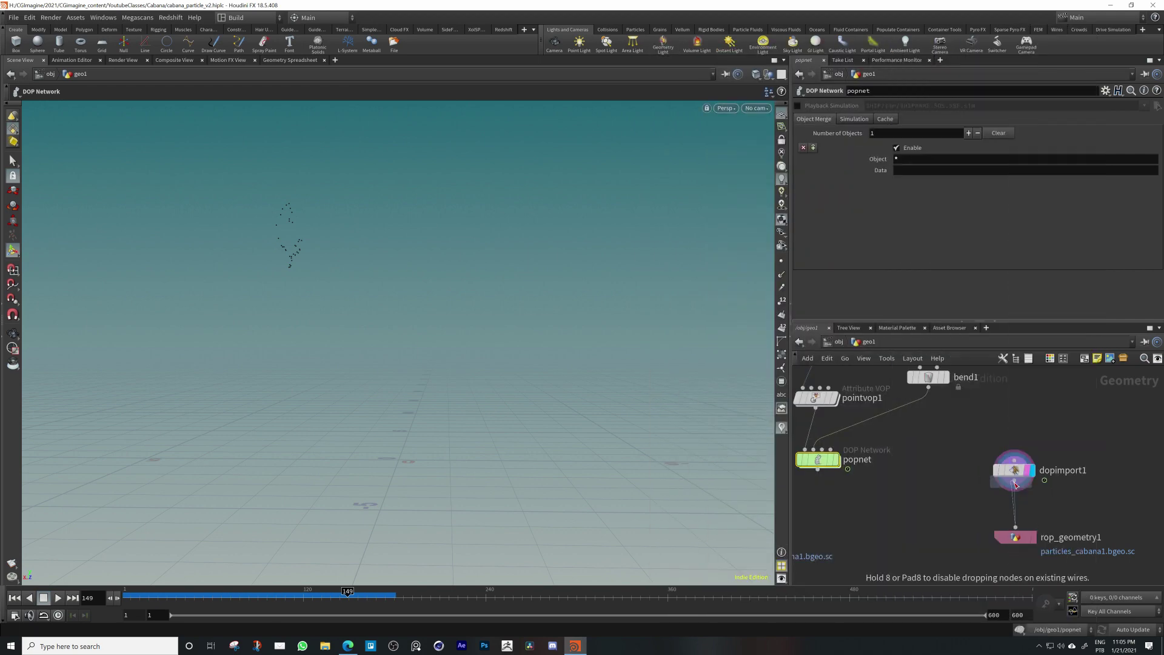
{"action": "left_click", "coordinate": [1014, 486]}
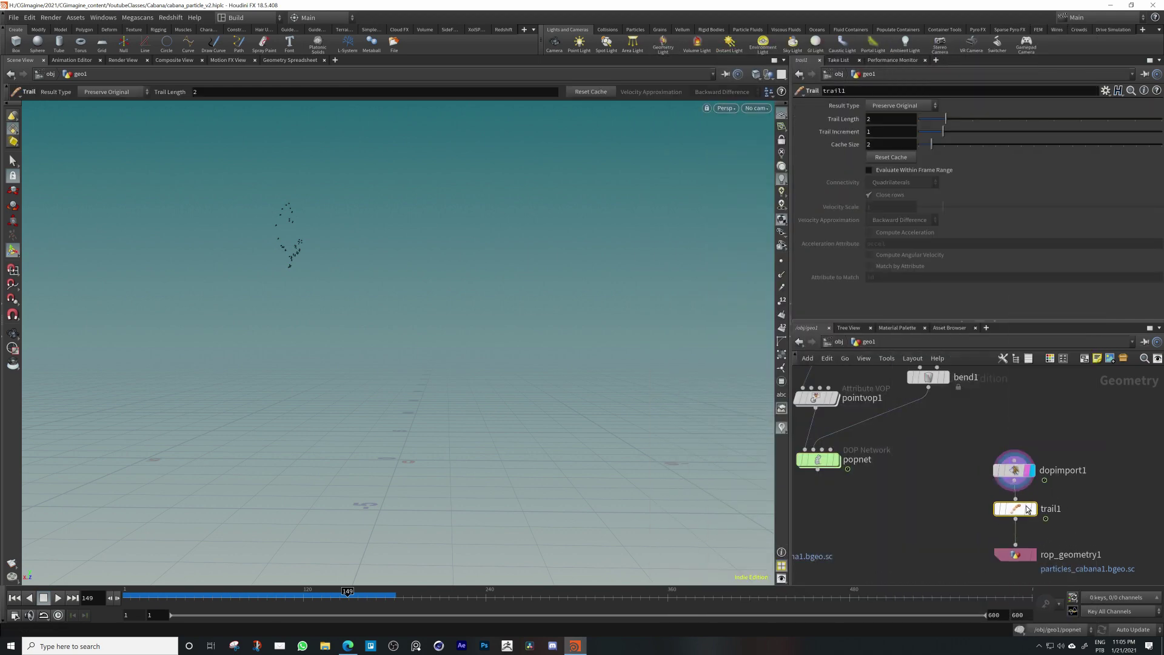
{"action": "left_click", "coordinate": [1033, 508]}
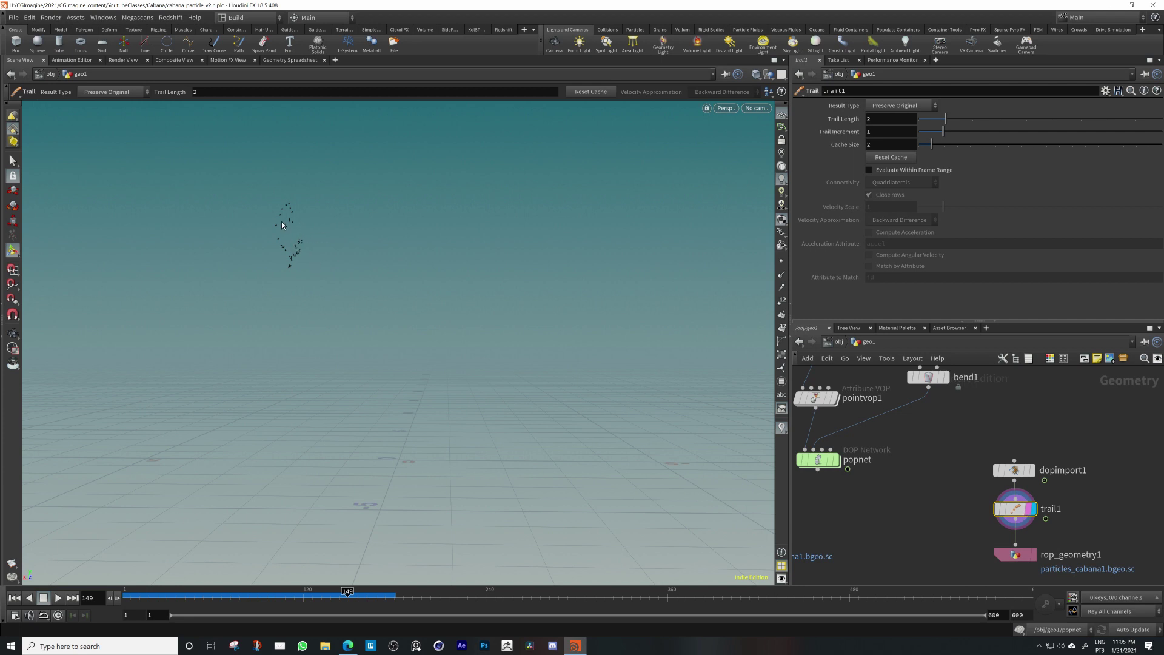
Increase the Trail Length of trail1 to 174 so the trails reach back to the base ring
{"action": "left_click", "coordinate": [883, 120]}
{"action": "key", "text": "Return"}
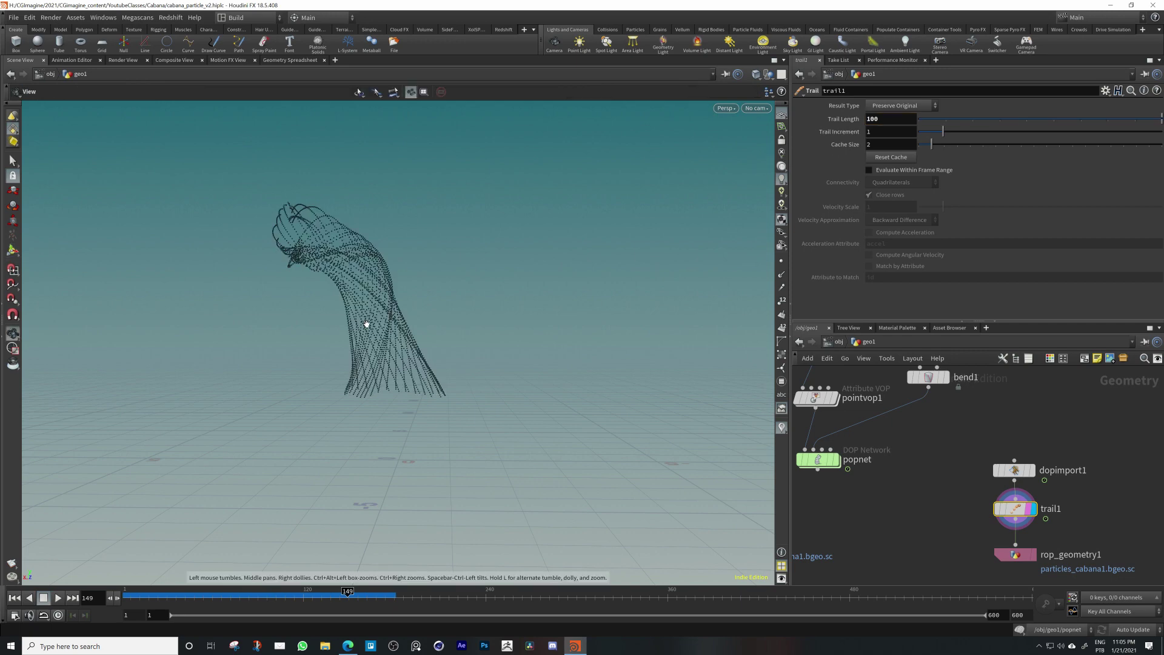
{"action": "middle_click_drag", "start_coordinate": [895, 121], "coordinate": [955, 123]}
{"action": "key", "text": "Escape"}
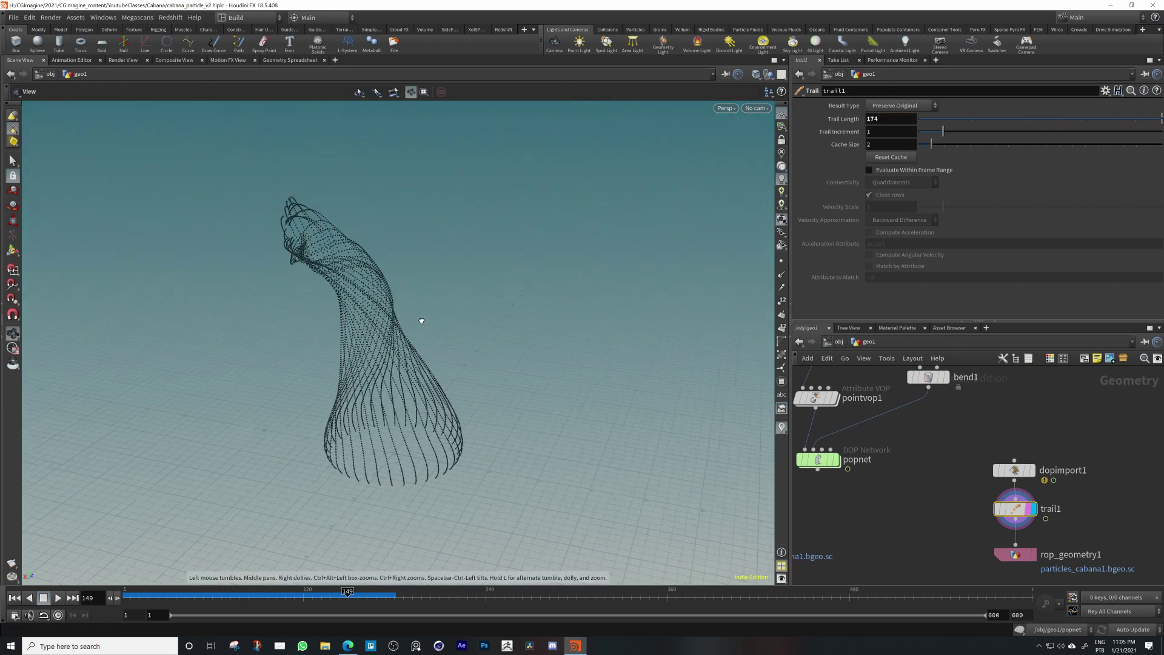
{"action": "left_click_drag", "start_coordinate": [422, 320], "coordinate": [387, 392]}
Set the Output File of rop_geometry1 to $HIP/geo/particles_cabana2.bgeo.sc
{"action": "middle_click_drag", "start_coordinate": [954, 520], "coordinate": [946, 466]}
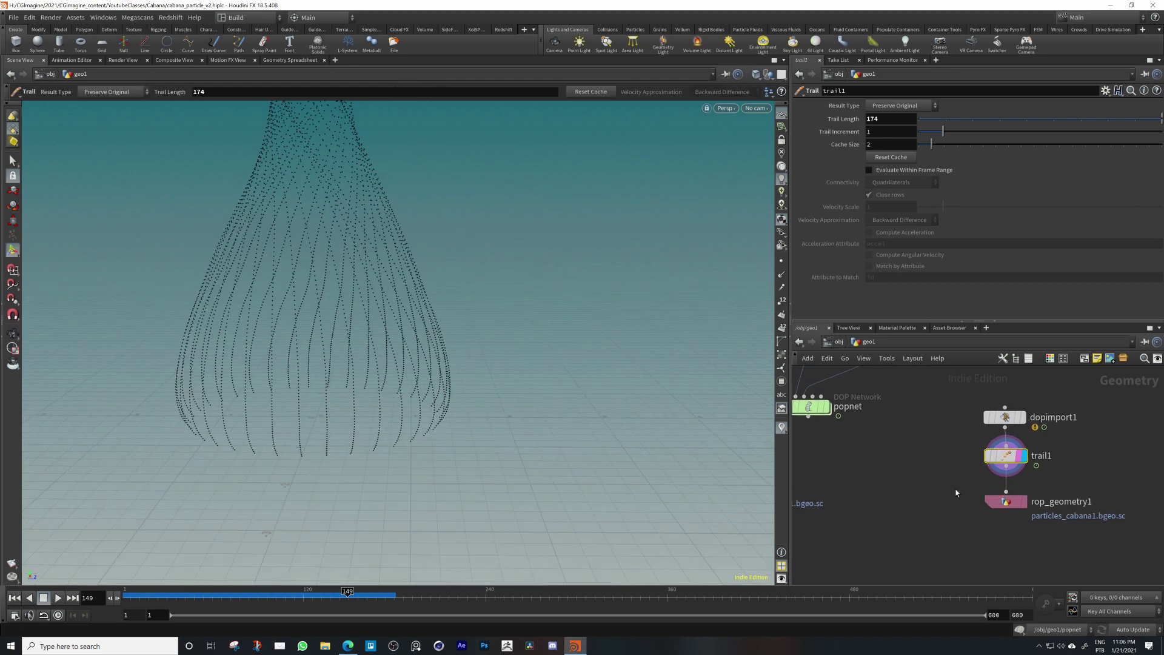
{"action": "mouse_move", "coordinate": [1016, 510]}
{"action": "left_mouse_down"}
{"action": "mouse_move", "coordinate": [1016, 520]}
{"action": "mouse_move", "coordinate": [1017, 494]}
{"action": "mouse_move", "coordinate": [1010, 509]}
{"action": "left_mouse_up"}
{"action": "left_click", "coordinate": [1017, 492]}
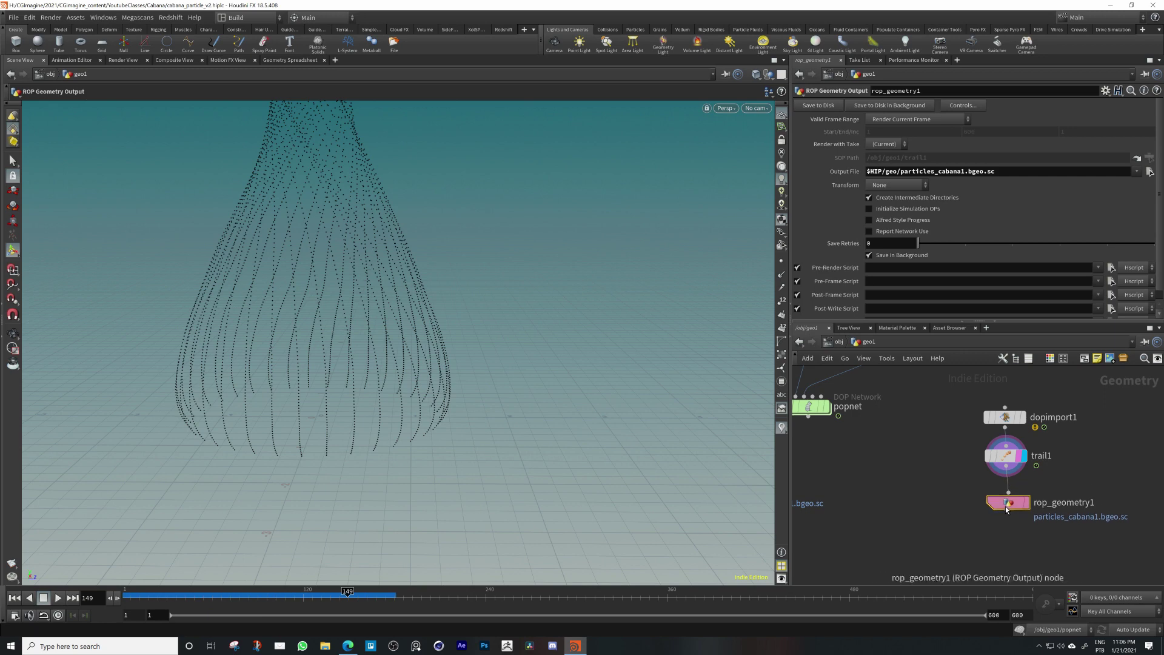
{"action": "left_click", "coordinate": [968, 174]}
{"action": "type", "text": "2"}
{"action": "key", "text": "Return"}
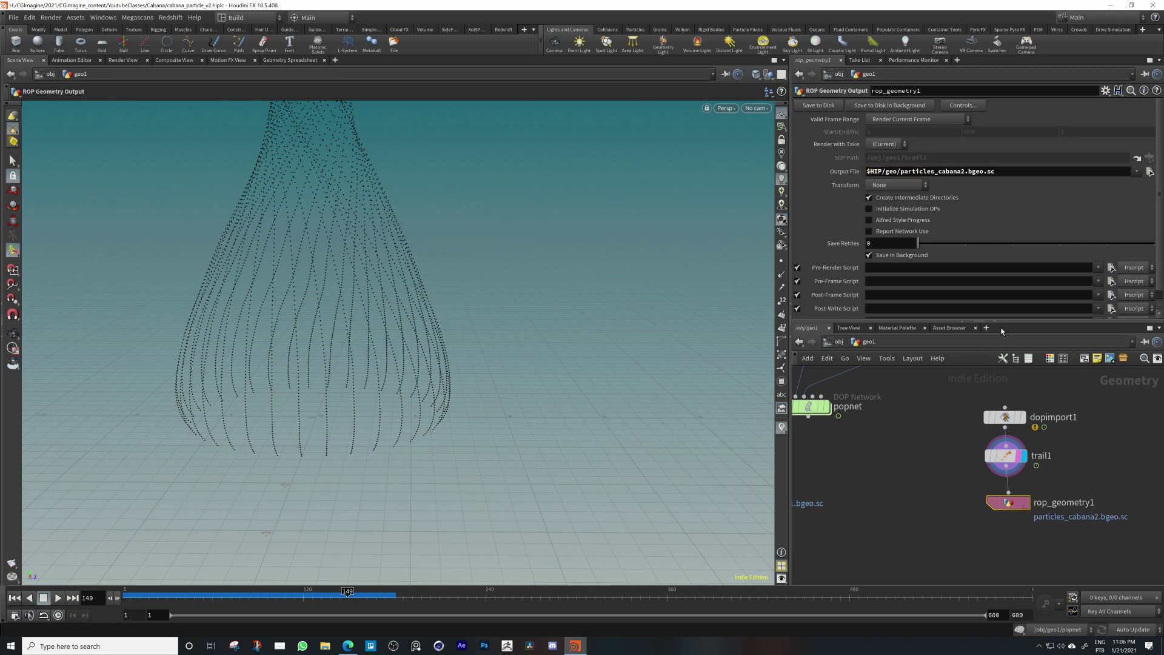
Duplicate file1, set the copy's Geometry File to the copied output path $HIP/geo/particles_cabana2.bgeo.sc, and display it
{"action": "double_click", "coordinate": [1005, 174]}
{"action": "key", "text": "ctrl+c"}
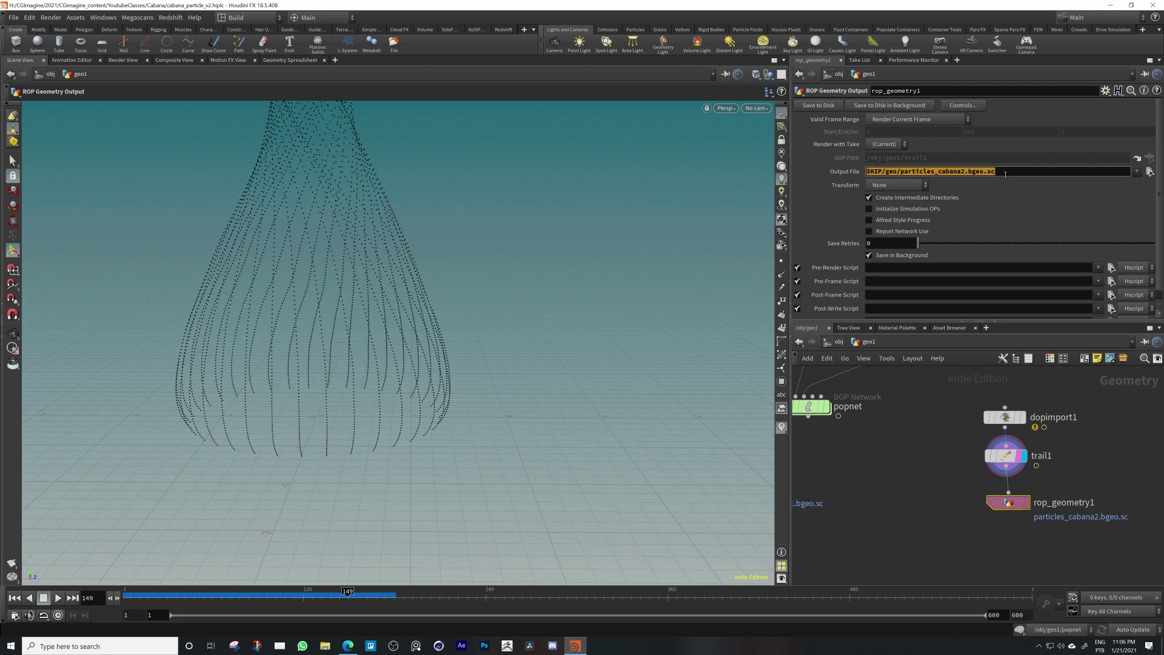
{"action": "middle_click_drag", "start_coordinate": [934, 418], "coordinate": [1054, 400]}
{"action": "left_click_drag", "start_coordinate": [822, 473], "coordinate": [943, 473], "text": "alt"}
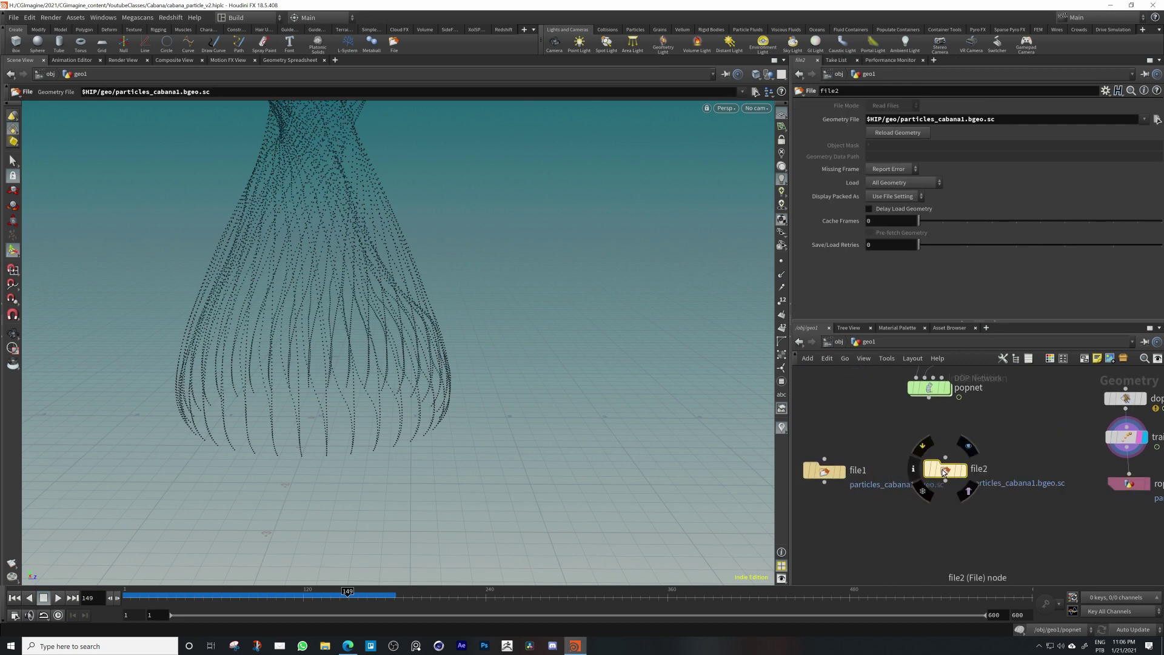
{"action": "left_click_drag", "start_coordinate": [1009, 120], "coordinate": [809, 133]}
{"action": "key", "text": "ctrl+v"}
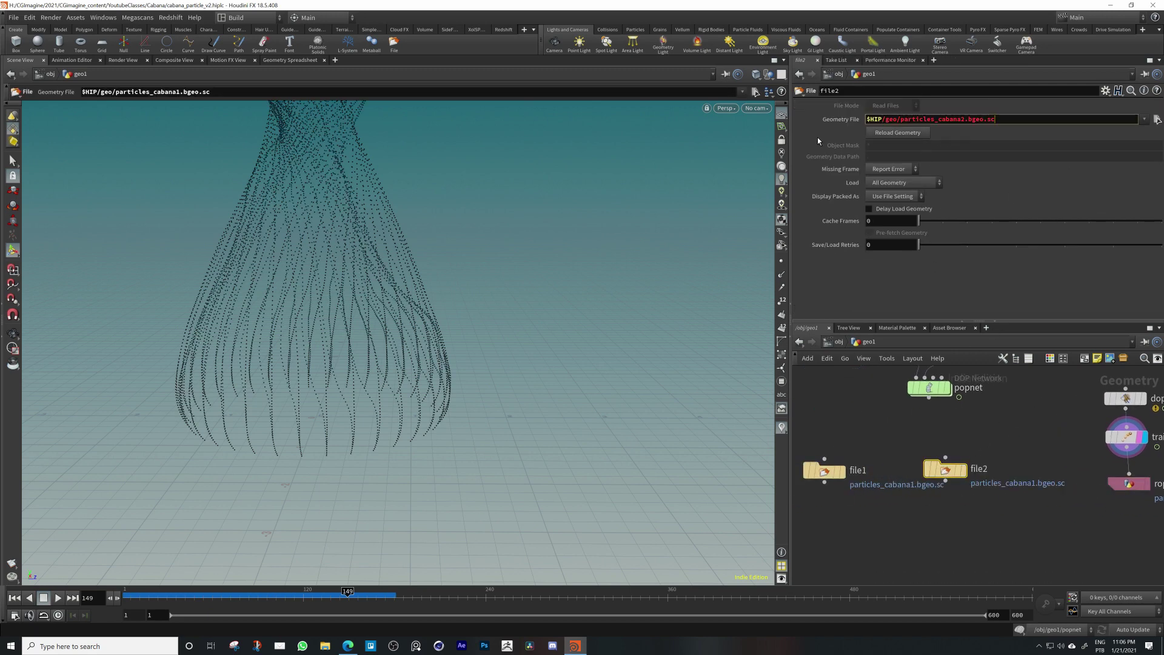
{"action": "key", "text": "Return"}
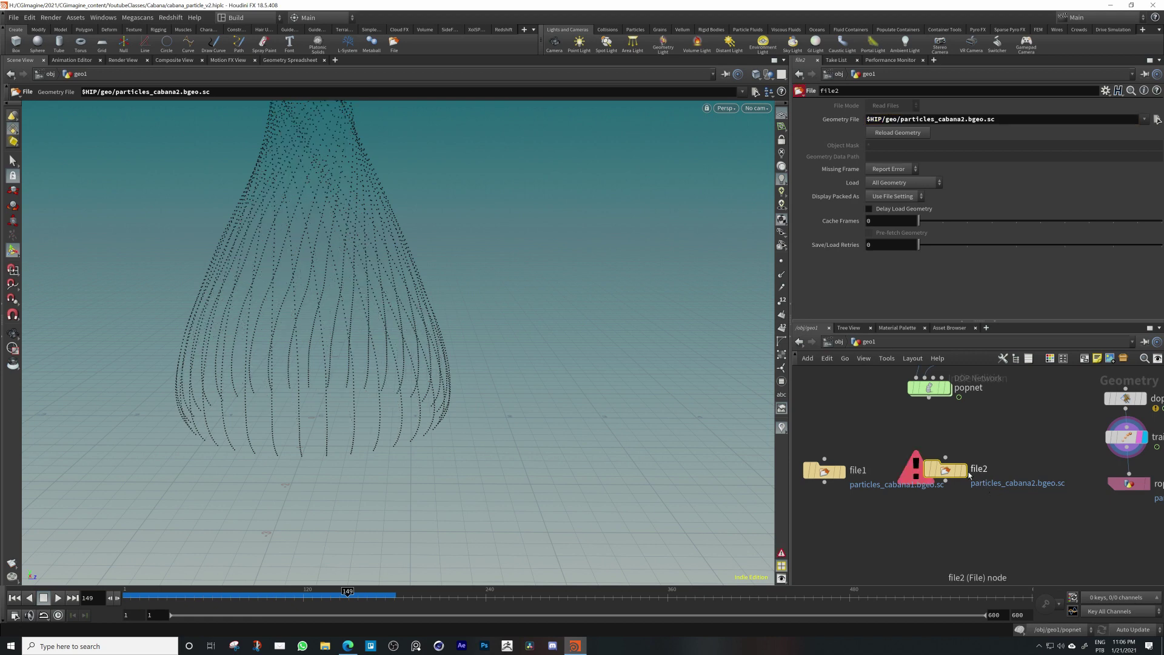
{"action": "left_click", "coordinate": [964, 471]}
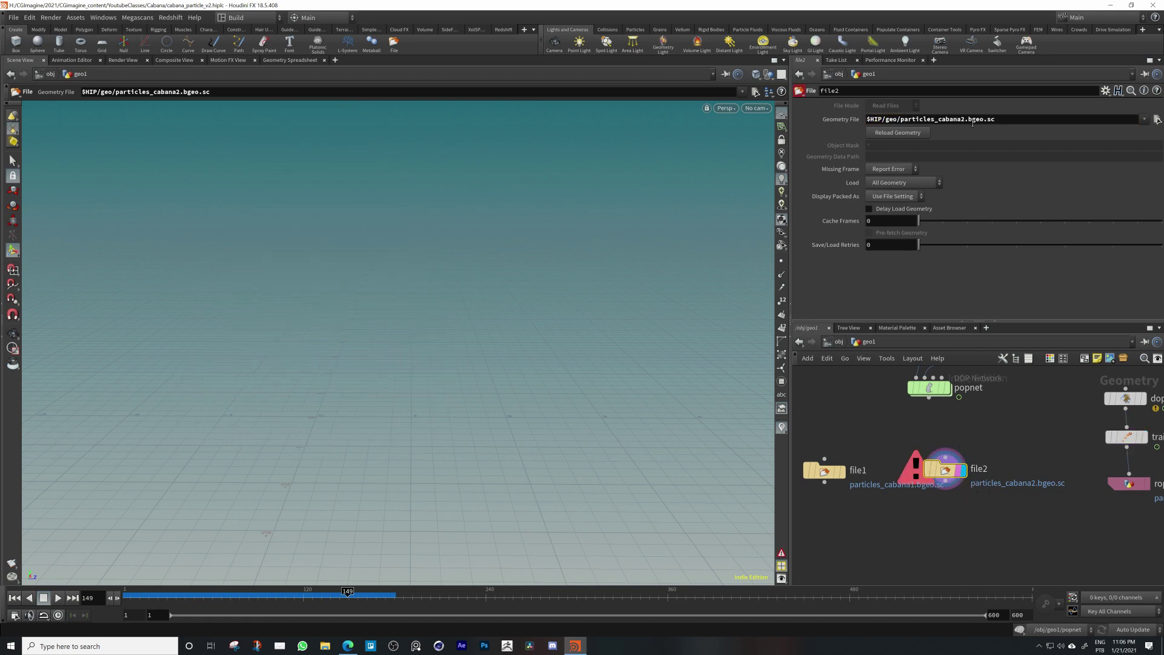
Save the rop_geometry1 output to disk and reload the geometry in file2
{"action": "middle_click_drag", "start_coordinate": [1108, 419], "coordinate": [1061, 441]}
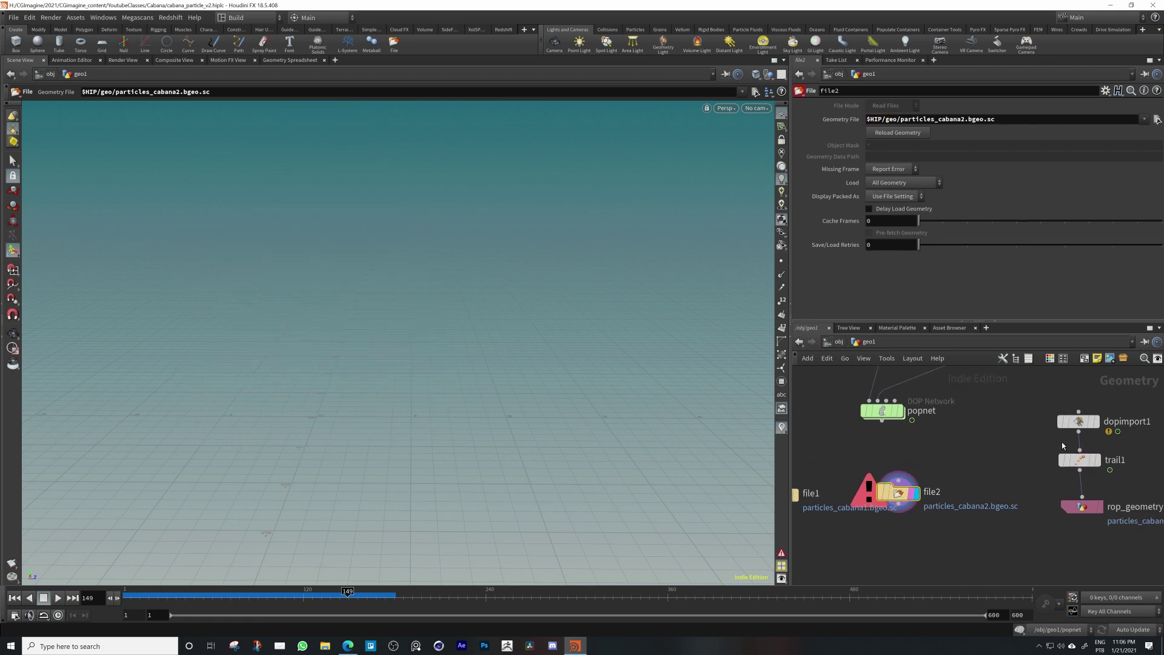
{"action": "left_click", "coordinate": [1082, 506]}
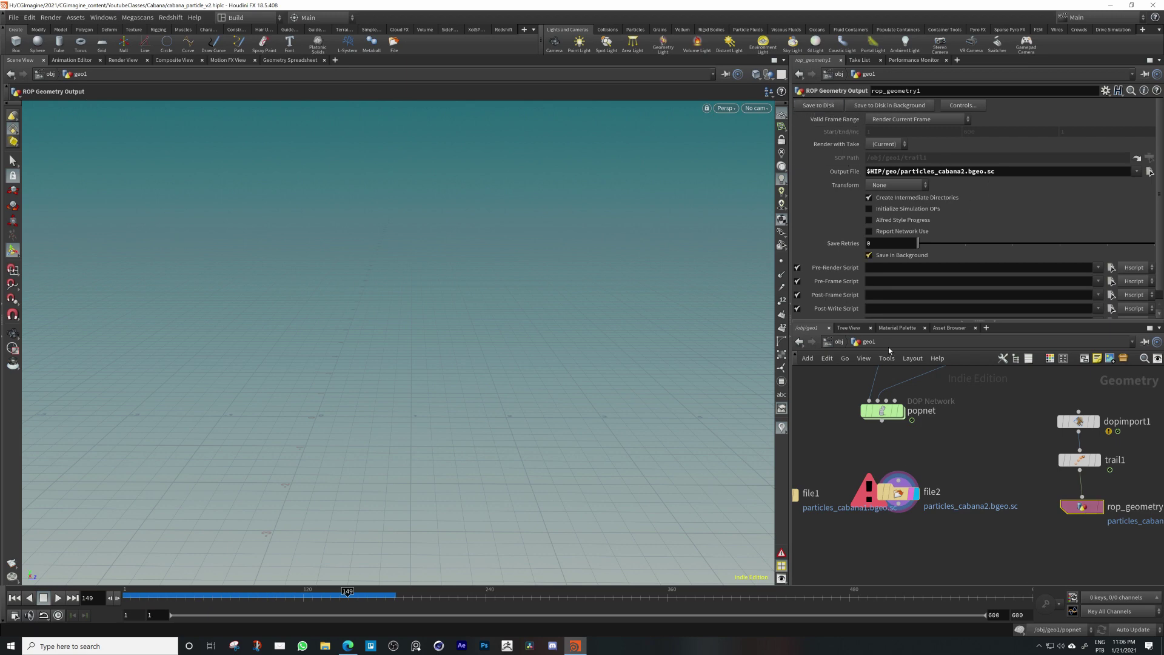
{"action": "left_click", "coordinate": [899, 492]}
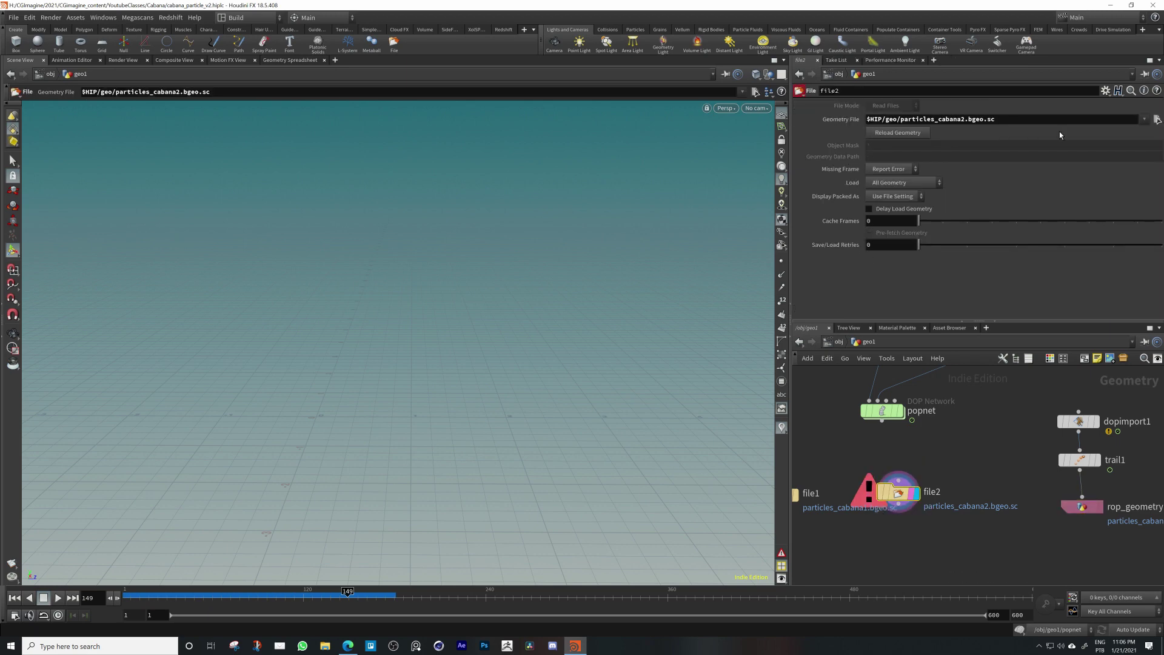
{"action": "left_click", "coordinate": [899, 133]}
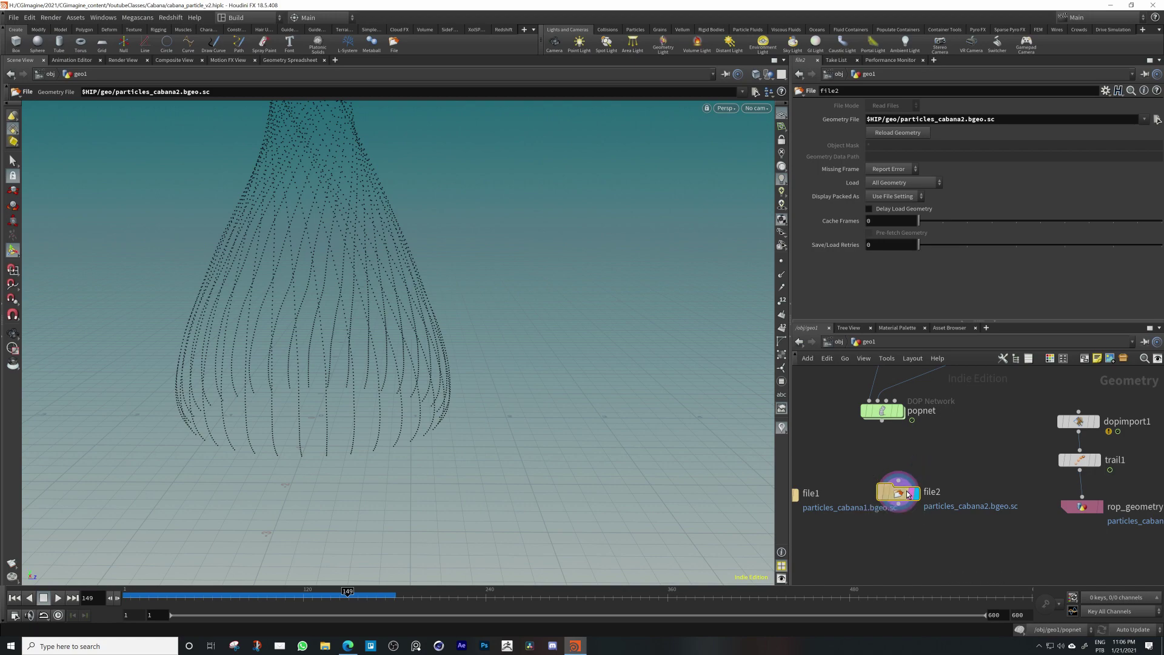
Compare the particle trails loaded by file2 and file1 by switching the display between them
{"action": "key", "text": "Escape"}
{"action": "left_click_drag", "start_coordinate": [363, 327], "coordinate": [566, 312]}
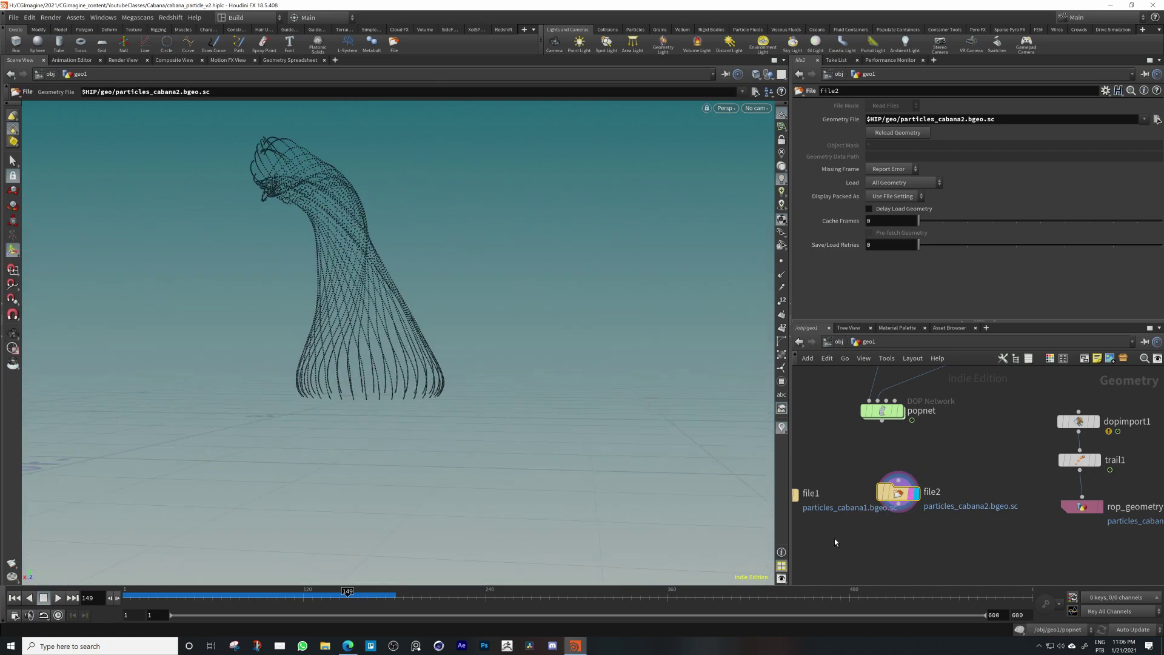
{"action": "middle_click_drag", "start_coordinate": [834, 538], "coordinate": [943, 499]}
{"action": "left_click", "coordinate": [903, 457]}
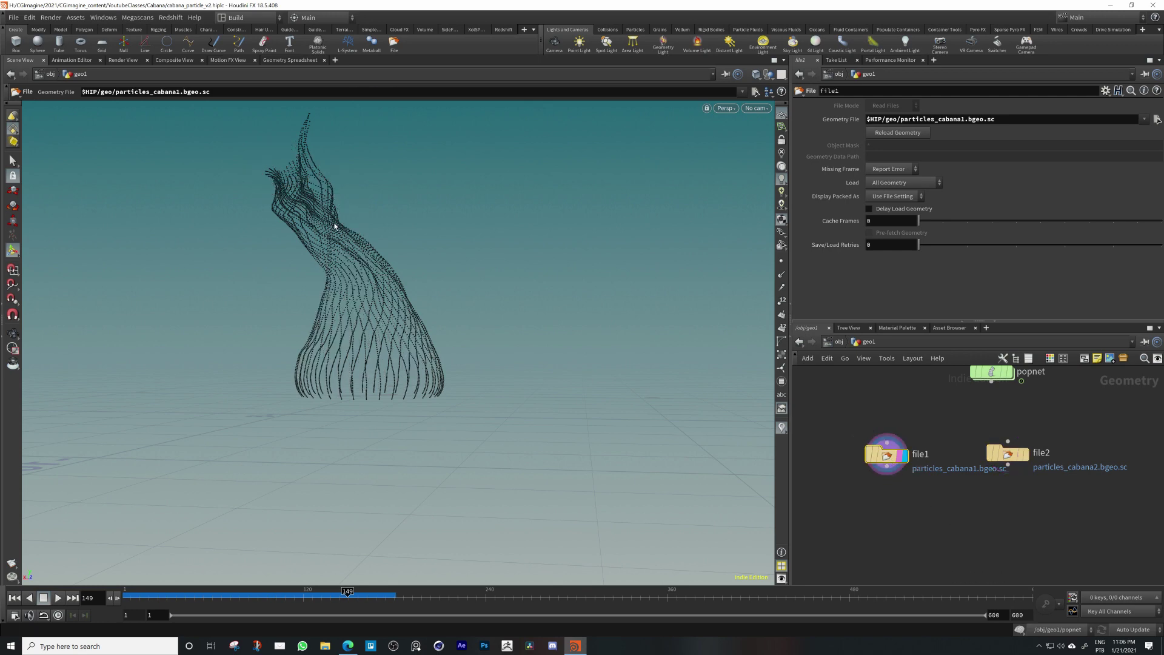
{"action": "mouse_move", "coordinate": [334, 226]}
{"action": "left_mouse_down"}
{"action": "mouse_move", "coordinate": [267, 249]}
{"action": "mouse_move", "coordinate": [340, 243]}
{"action": "left_mouse_up"}
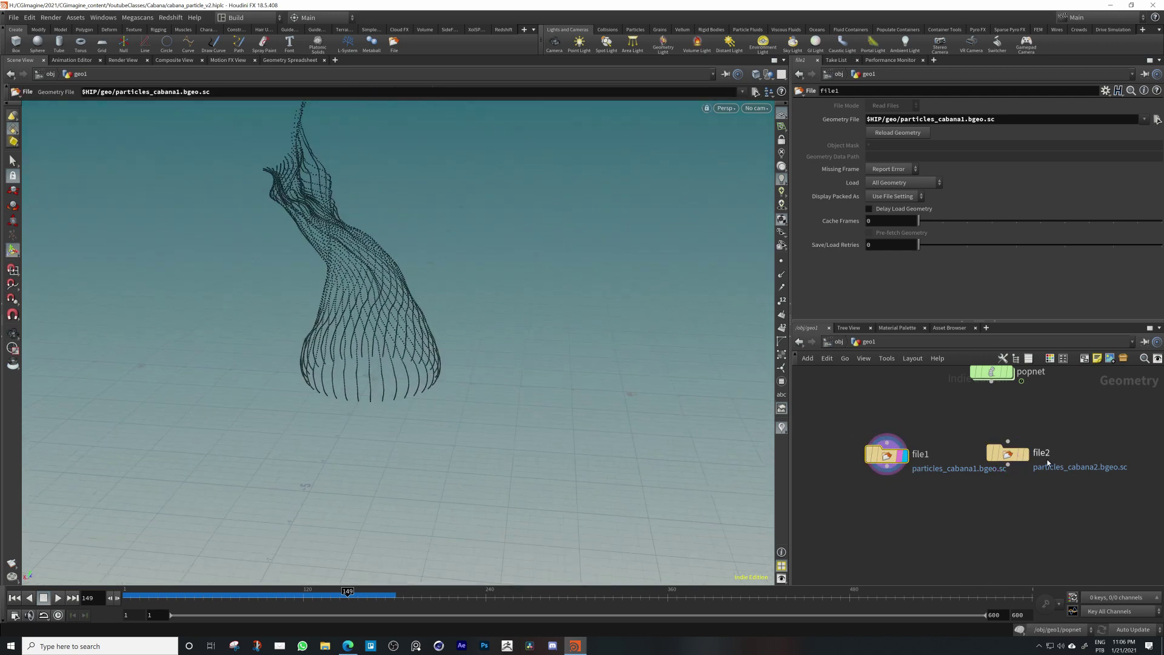
{"action": "left_click", "coordinate": [1025, 453]}
{"action": "left_click_drag", "start_coordinate": [484, 325], "coordinate": [432, 339]}
{"action": "left_click", "coordinate": [1020, 454]}
Move the file2 and file1 nodes further apart in the network
{"action": "middle_click_drag", "start_coordinate": [1013, 455], "coordinate": [1009, 446]}
{"action": "left_click_drag", "start_coordinate": [1010, 451], "coordinate": [1032, 454]}
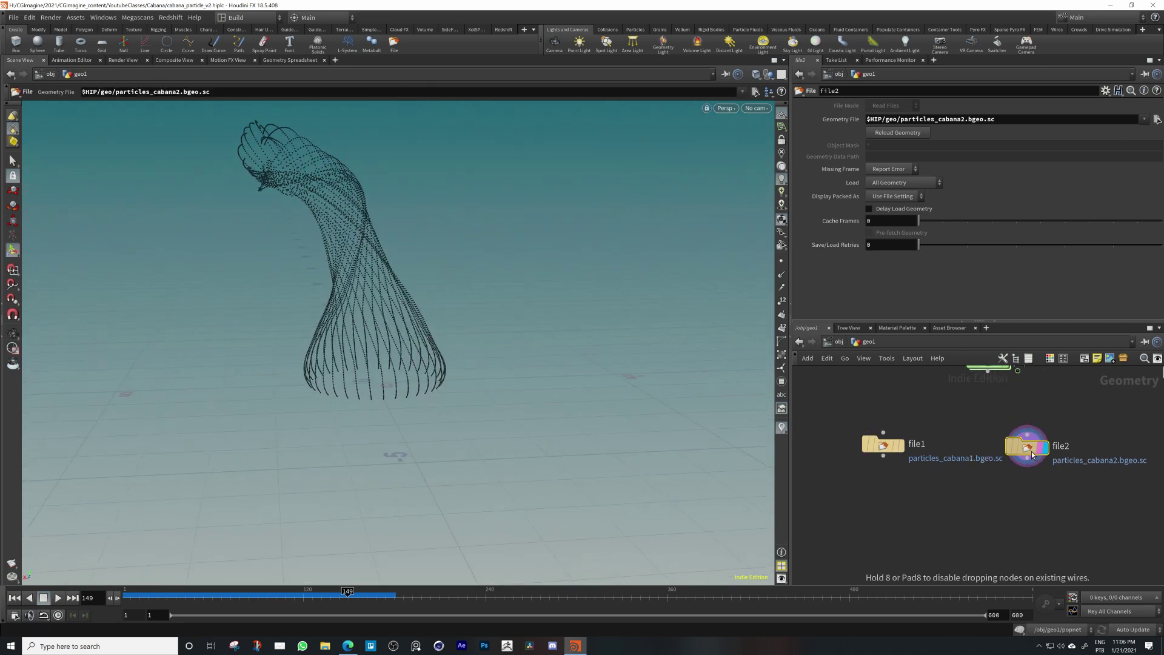
{"action": "middle_click_drag", "start_coordinate": [890, 474], "coordinate": [916, 446]}
{"action": "left_click_drag", "start_coordinate": [899, 428], "coordinate": [874, 429]}
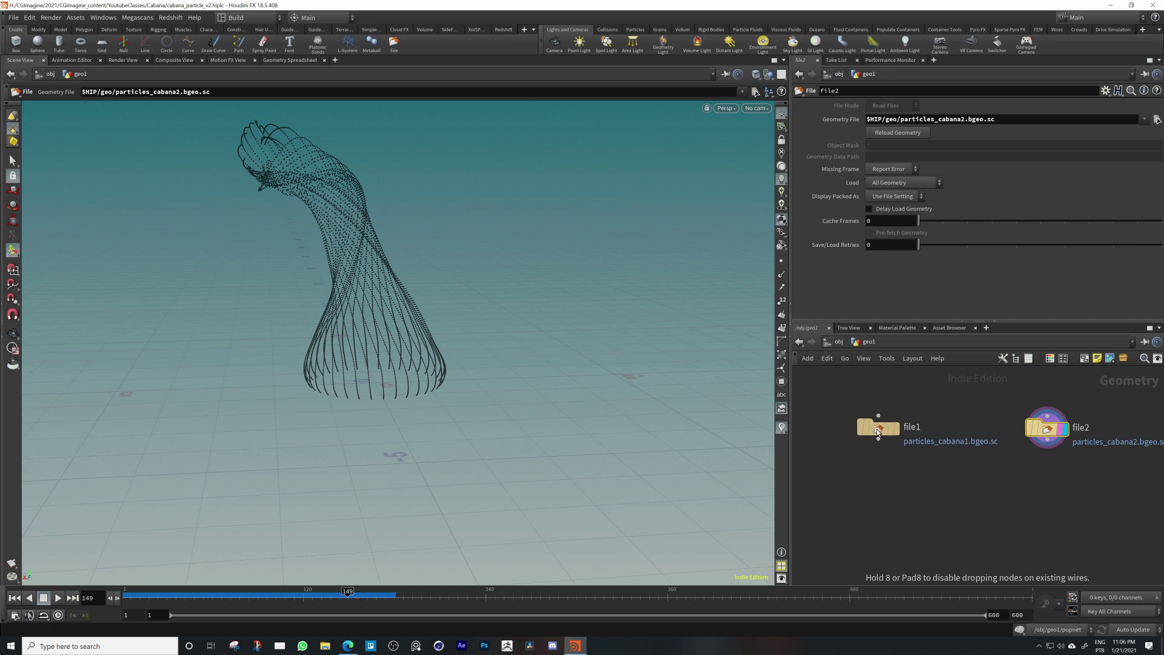
Create an Add node below file1, connect it to the file1 output and display it
{"action": "middle_click_drag", "start_coordinate": [902, 472], "coordinate": [919, 458]}
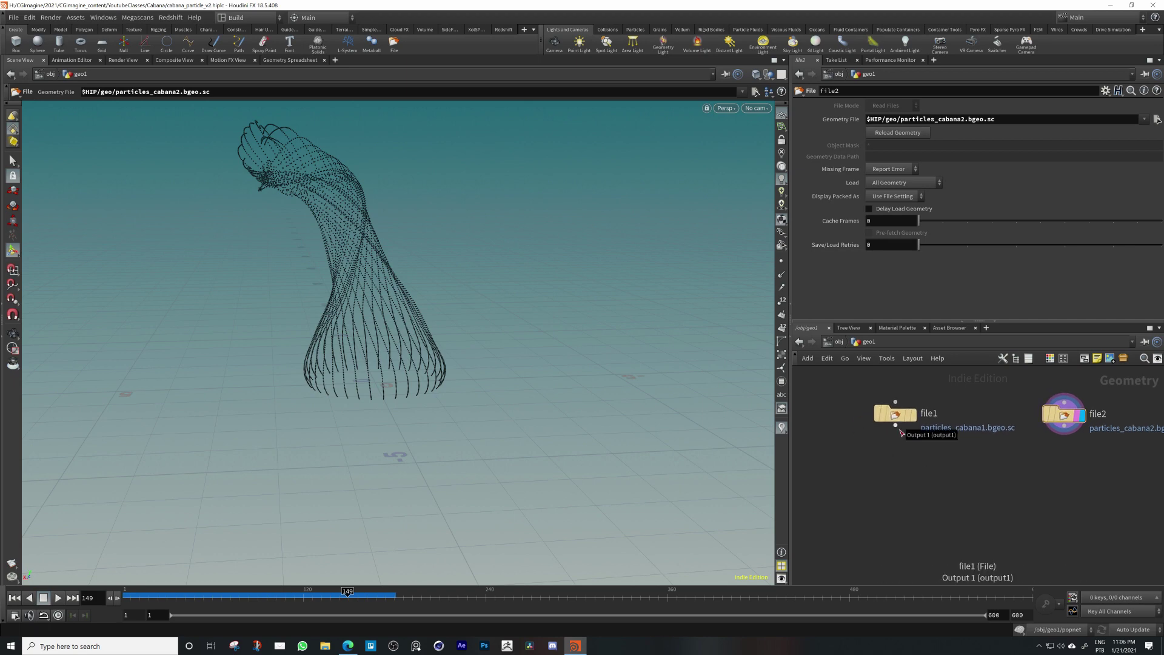
{"action": "key", "text": "Tab"}
{"action": "type", "text": "add"}
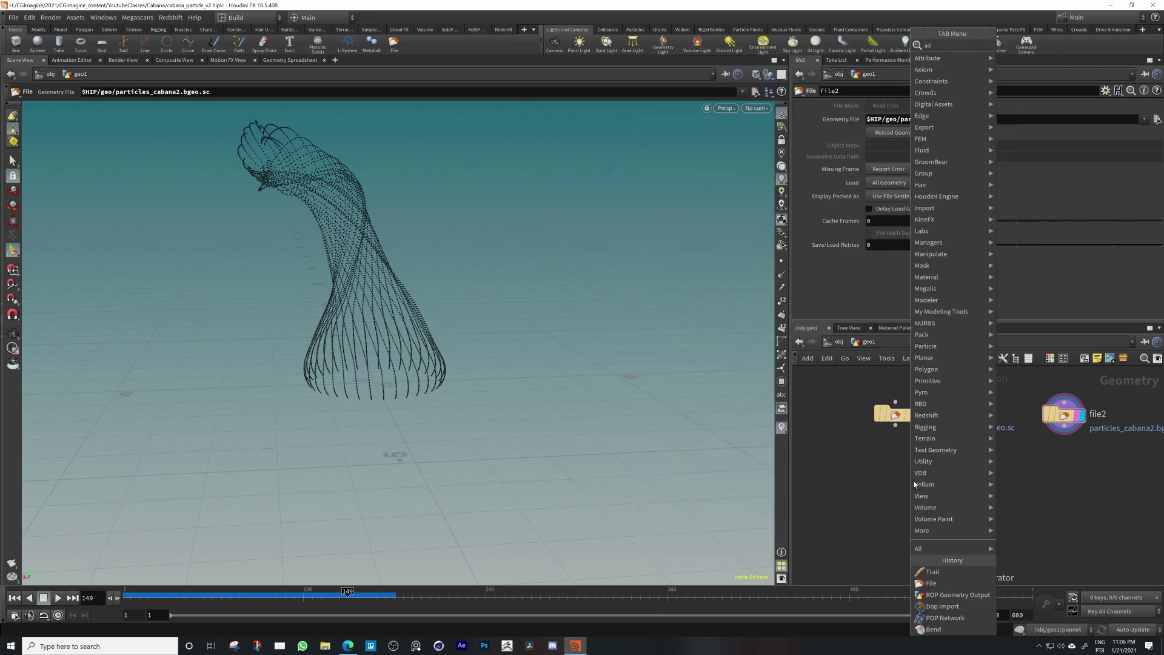
{"action": "key", "text": "Return"}
{"action": "left_click", "coordinate": [897, 470]}
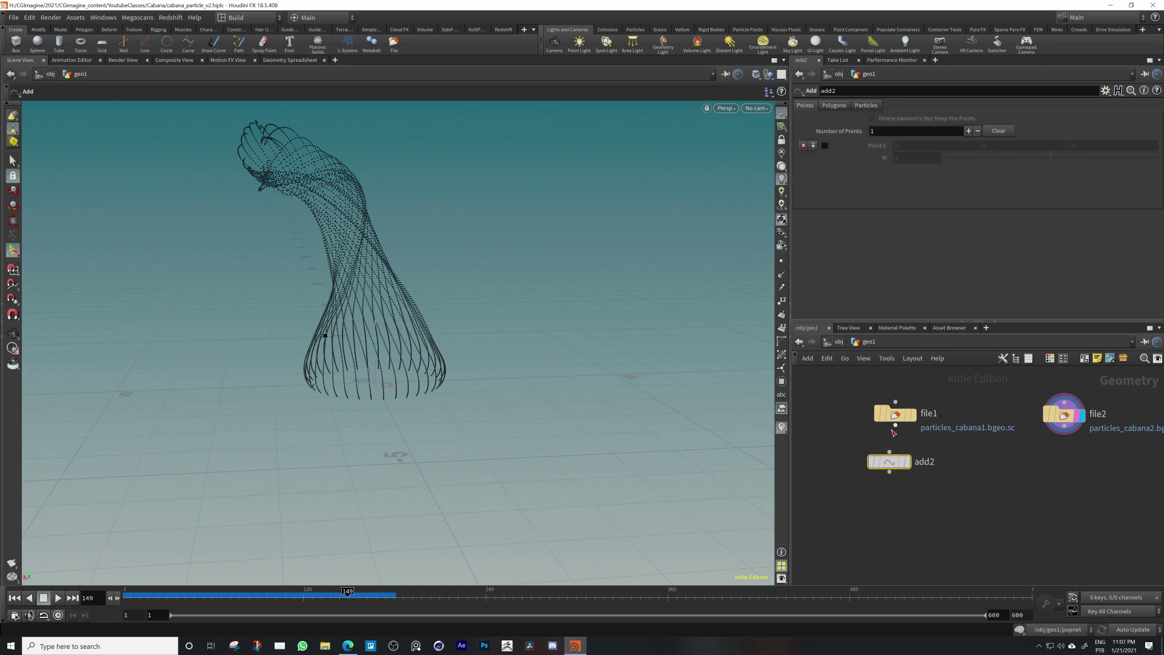
{"action": "left_click", "coordinate": [910, 465]}
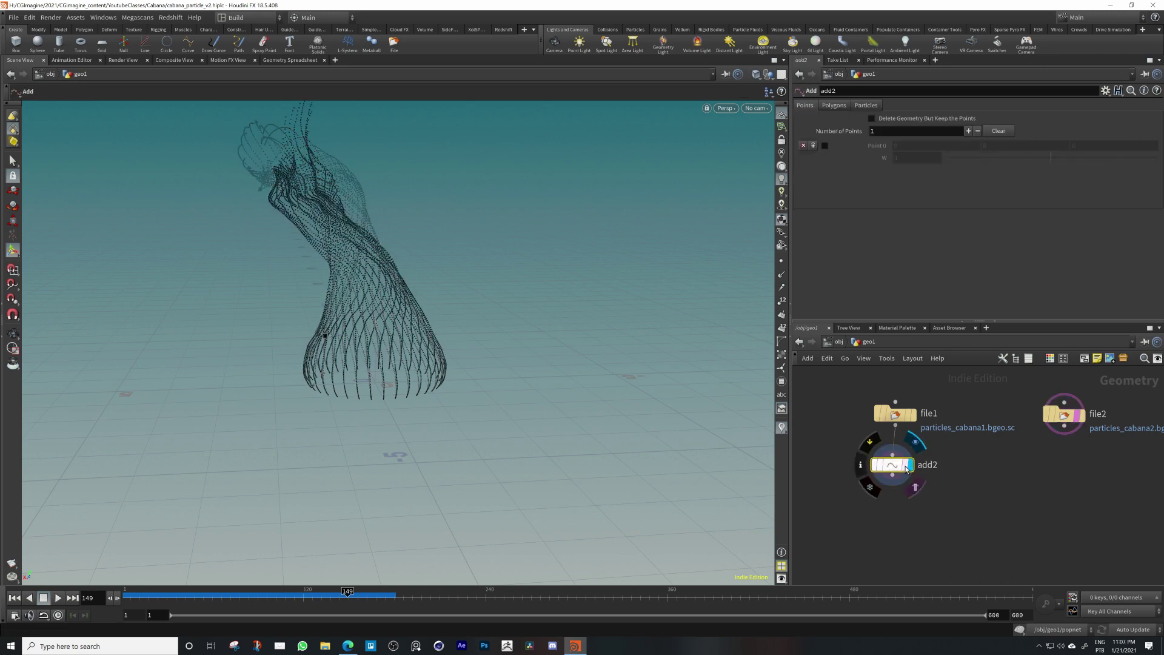
{"action": "left_click_drag", "start_coordinate": [893, 464], "coordinate": [897, 468]}
{"action": "left_click", "coordinate": [909, 469]}
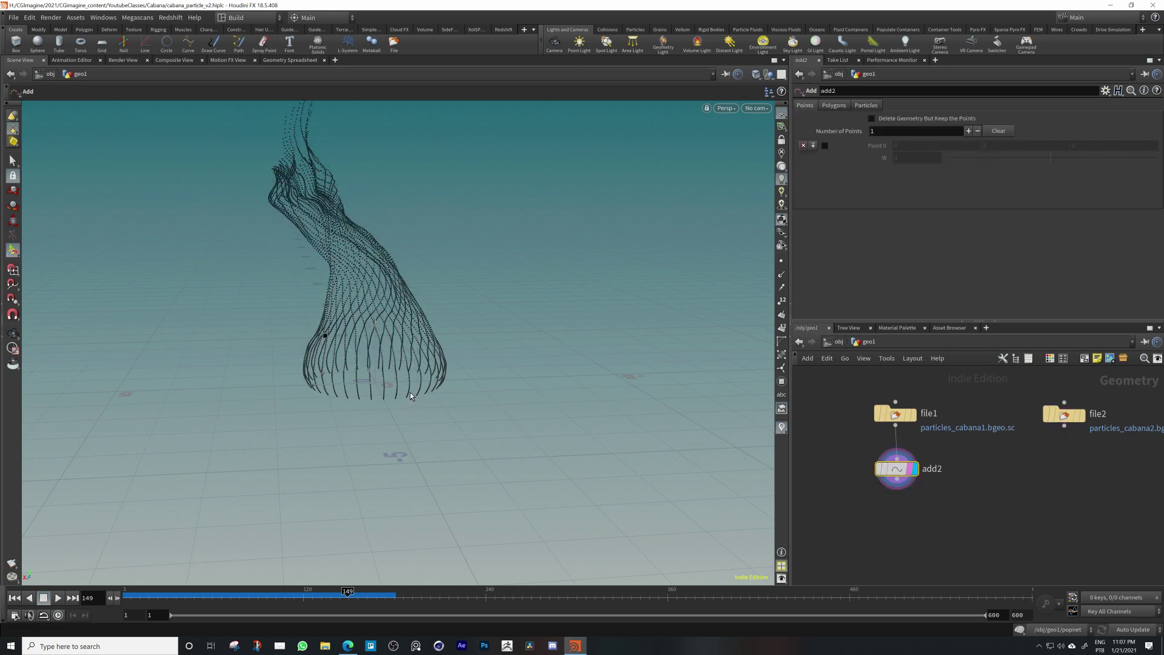
Set add2 to build polygons by group from the file1 points and inspect the resulting lines
{"action": "left_click", "coordinate": [835, 107]}
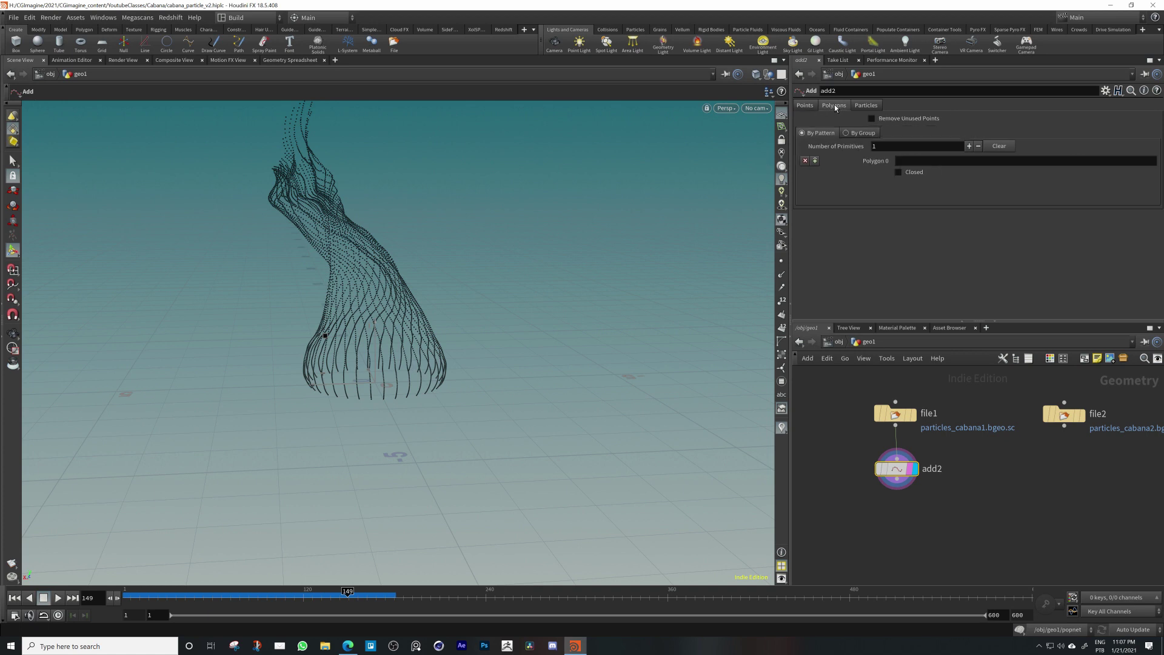
{"action": "left_click", "coordinate": [847, 133]}
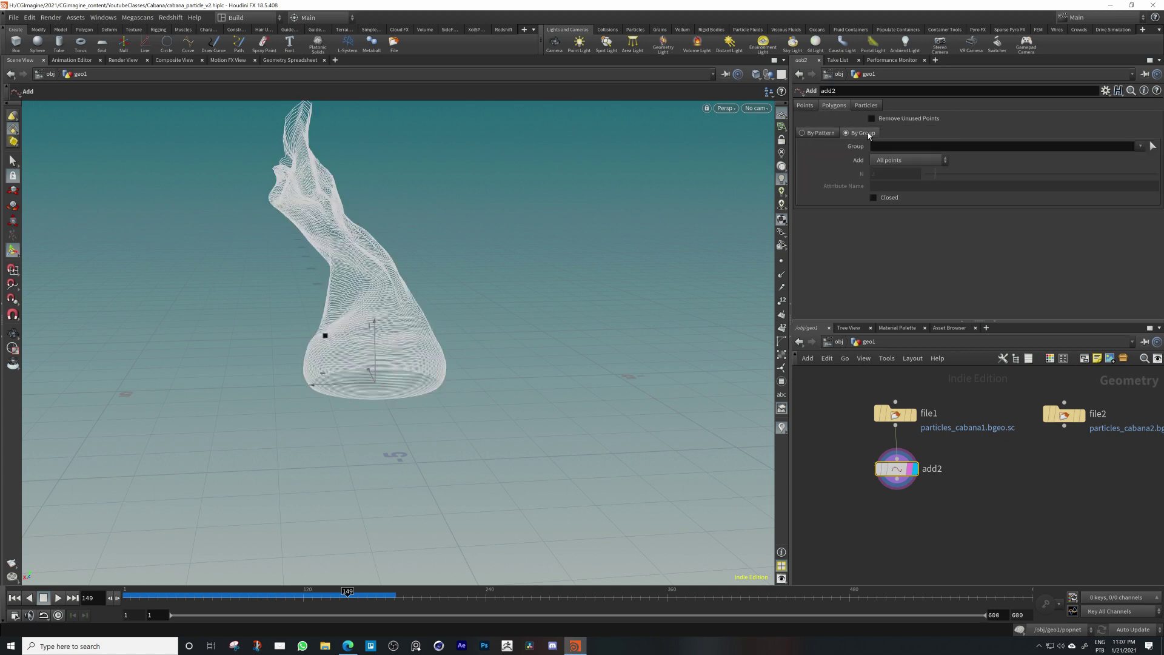
{"action": "left_click_drag", "start_coordinate": [362, 216], "coordinate": [348, 325], "text": "alt"}
{"action": "right_click_drag", "start_coordinate": [348, 325], "coordinate": [557, 283], "text": "alt"}
{"action": "left_click_drag", "start_coordinate": [557, 283], "coordinate": [490, 235]}
{"action": "right_click_drag", "start_coordinate": [490, 235], "coordinate": [347, 364], "text": "alt"}
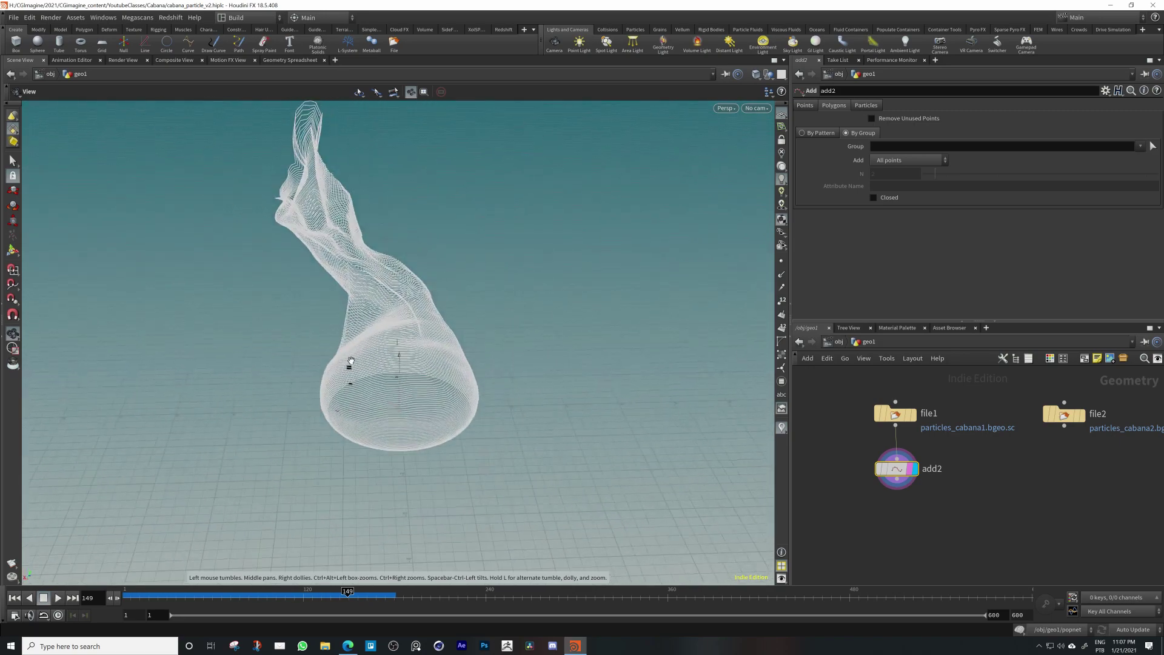
{"action": "left_click_drag", "start_coordinate": [348, 364], "coordinate": [372, 361], "text": "alt"}
Set add2 to add polygons By Attribute, using id as the attribute name
{"action": "left_click", "coordinate": [909, 162]}
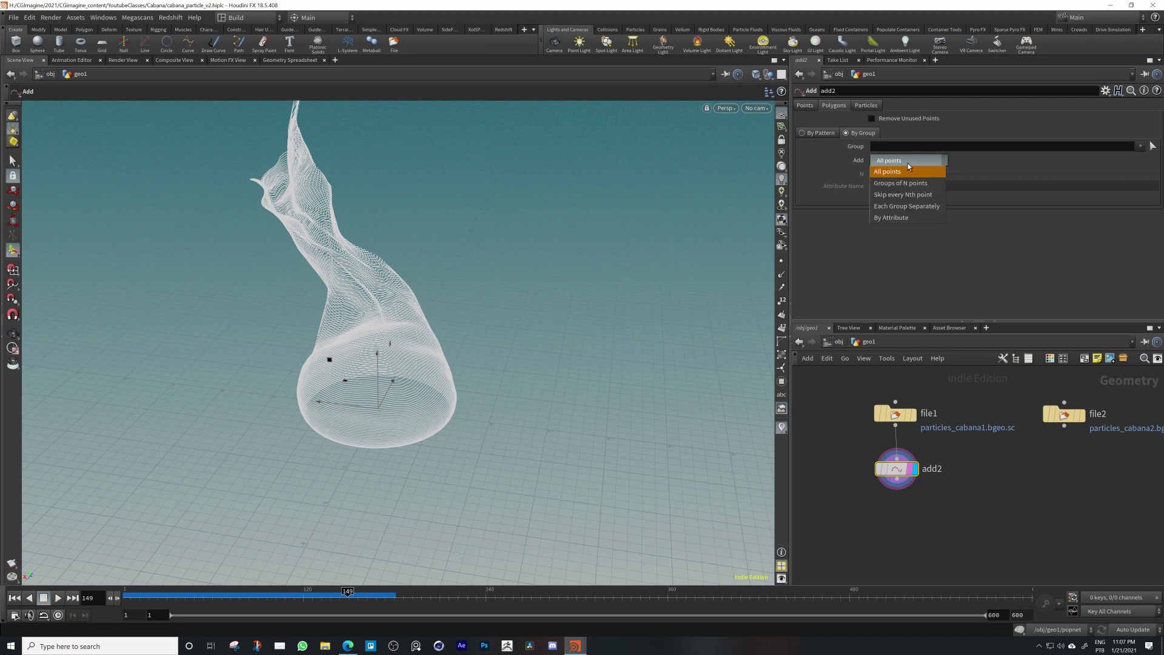
{"action": "left_click", "coordinate": [883, 216]}
{"action": "left_click", "coordinate": [898, 188]}
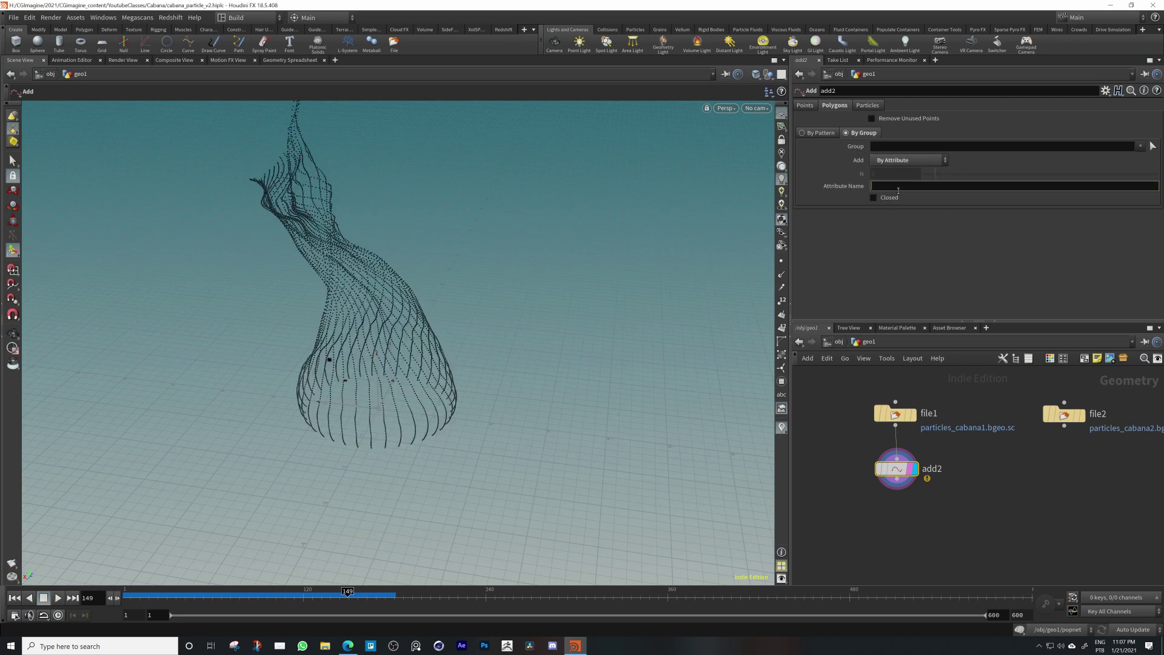
{"action": "key", "text": "Return"}
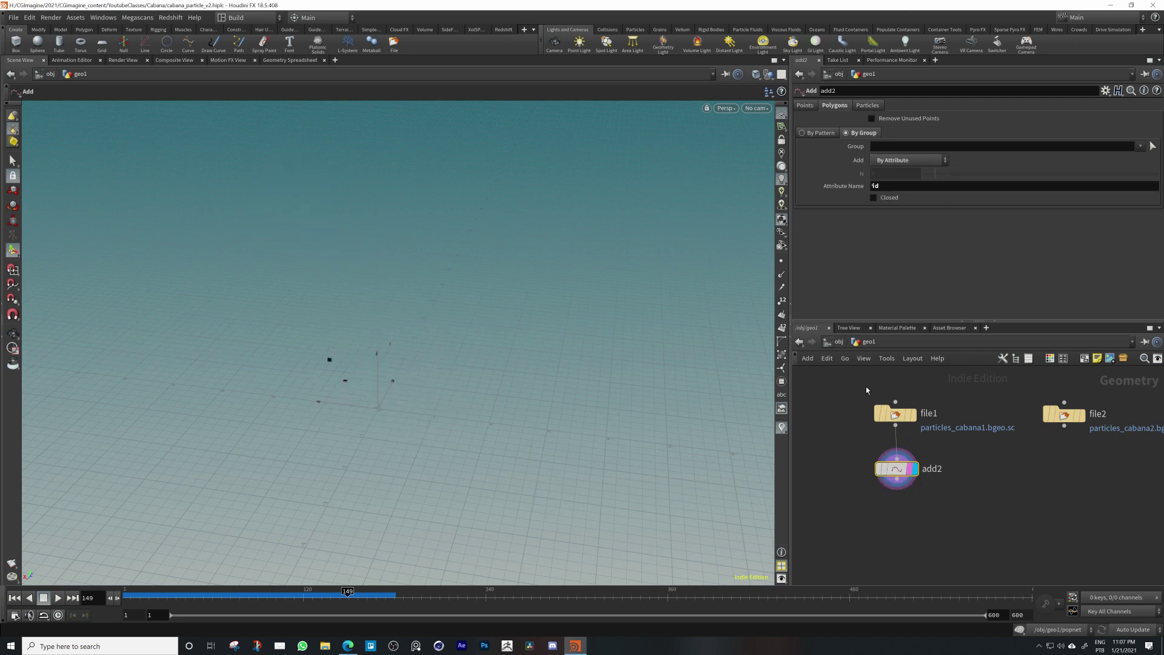
{"action": "key", "text": "Escape"}
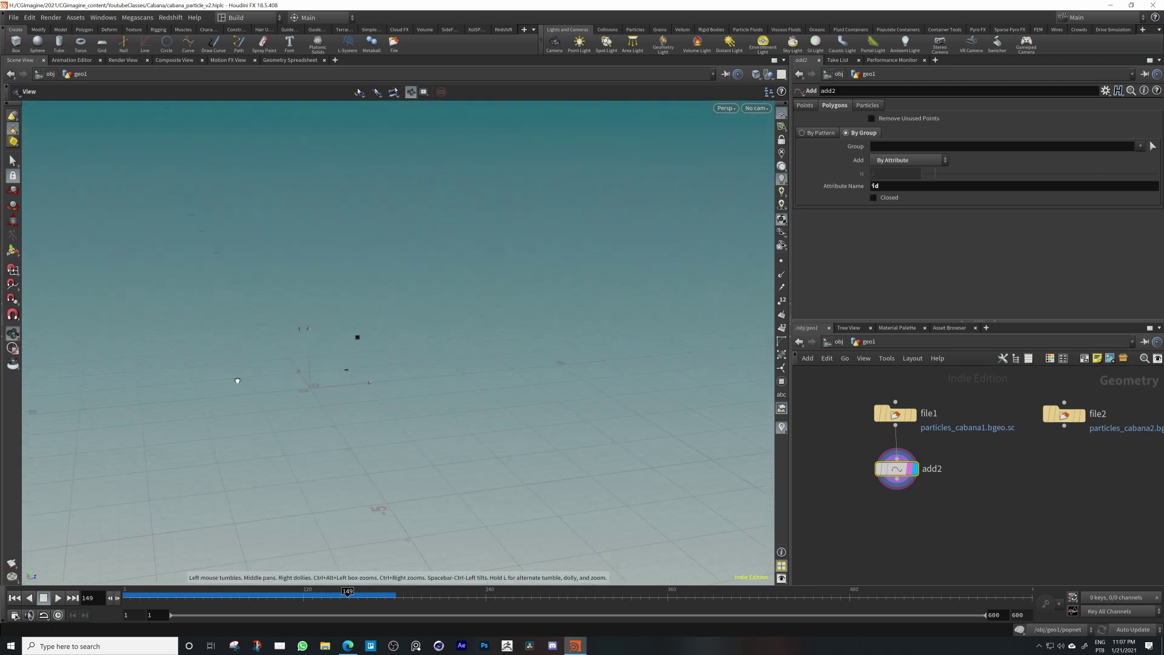
{"action": "key", "text": "Return"}
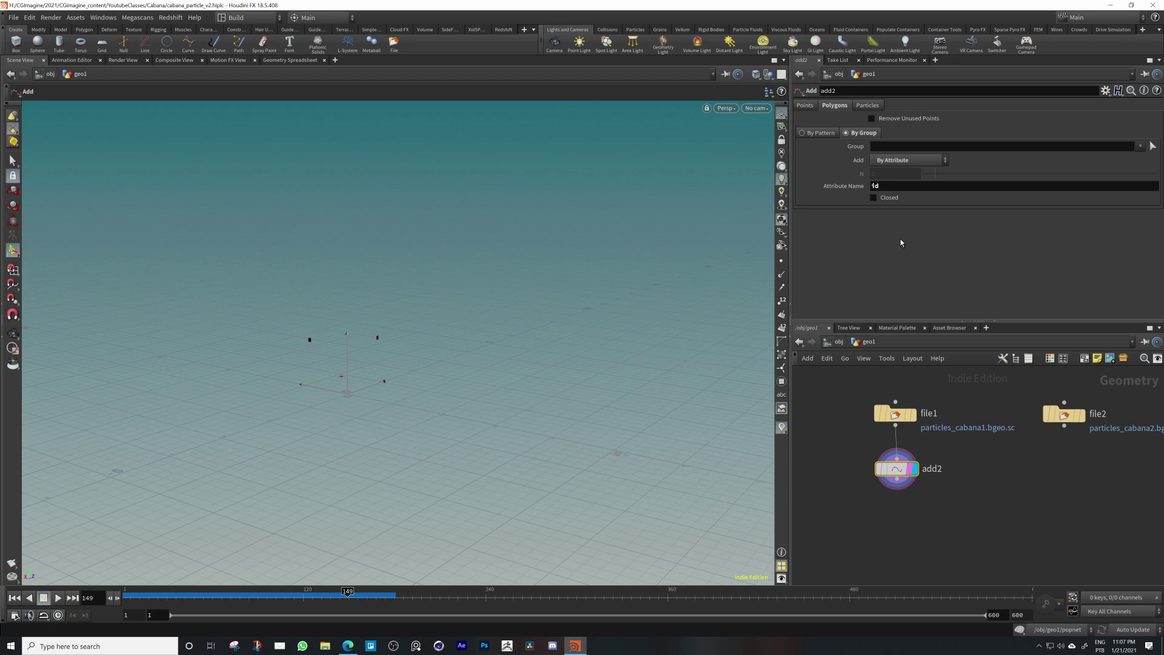
Move add2 below file2, connect it to the file2 output instead of file1, and inspect the curves
{"action": "left_click_drag", "start_coordinate": [902, 491], "coordinate": [1061, 419]}
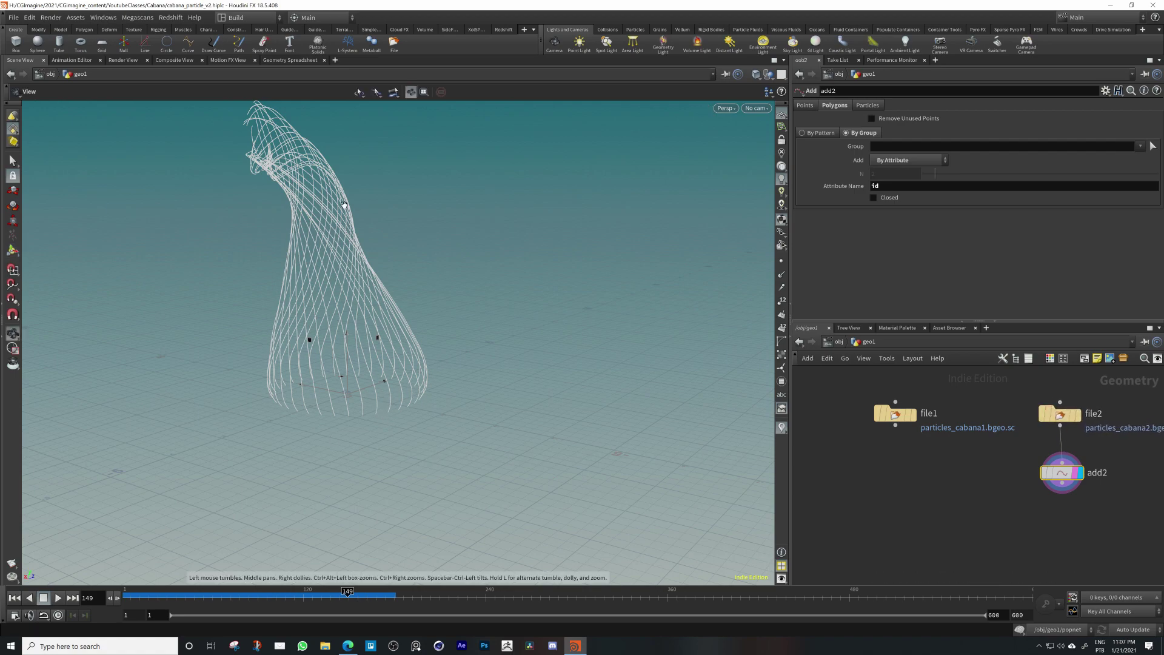
{"action": "left_click_drag", "start_coordinate": [343, 206], "coordinate": [424, 225], "text": "alt"}
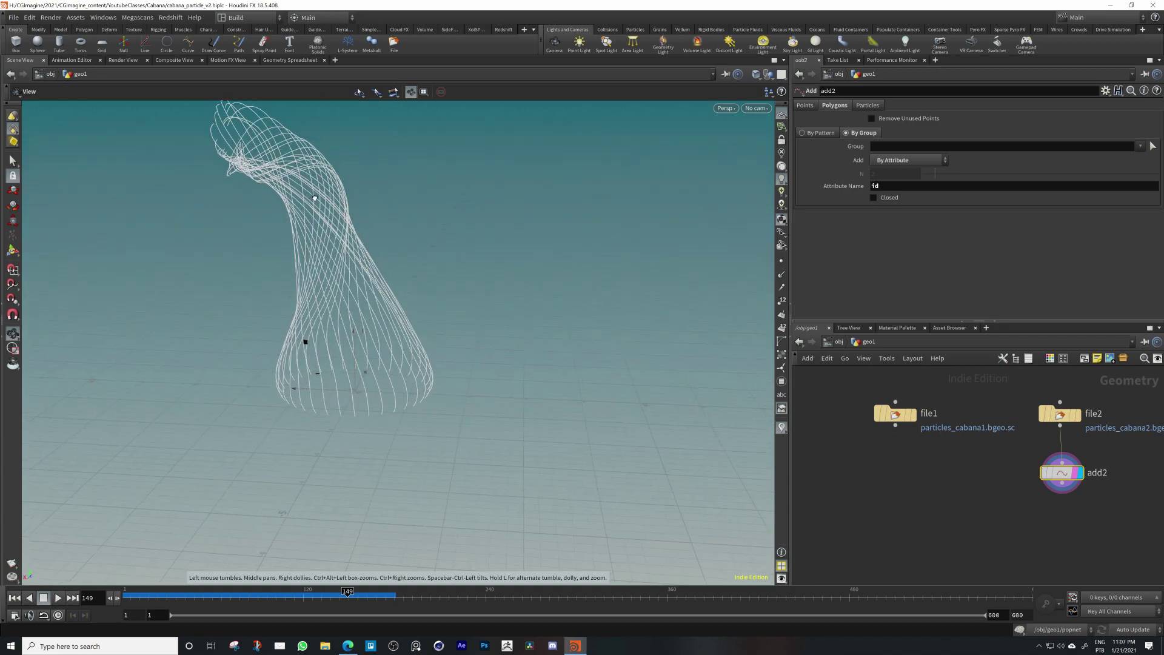
{"action": "left_click_drag", "start_coordinate": [315, 198], "coordinate": [241, 249], "text": "alt"}
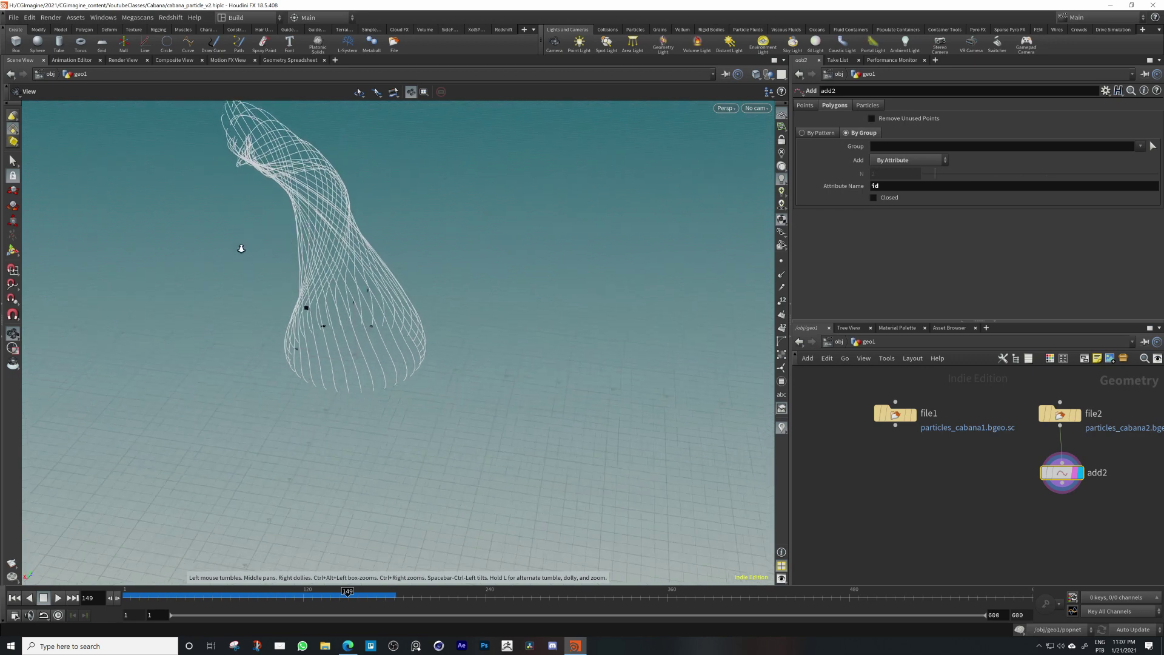
{"action": "right_click_drag", "start_coordinate": [241, 248], "coordinate": [234, 306], "text": "alt"}
{"action": "mouse_move", "coordinate": [907, 479]}
{"action": "middle_mouse_down"}
{"action": "mouse_move", "coordinate": [914, 500]}
{"action": "mouse_move", "coordinate": [910, 474]}
{"action": "middle_mouse_up"}
{"action": "scroll", "coordinate": [910, 473], "scroll_direction": "down", "scroll_amount": 2}
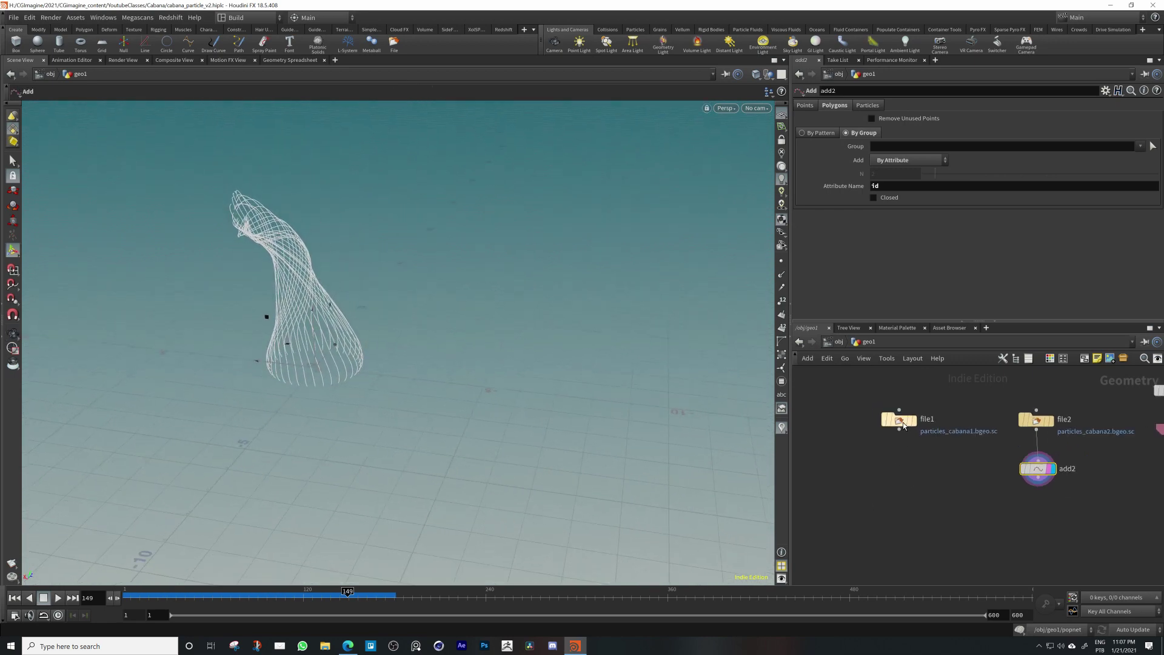
Examine the points along the add2 curves with point display temporarily enabled, and check the node's geometry information
{"action": "left_click", "coordinate": [901, 428]}
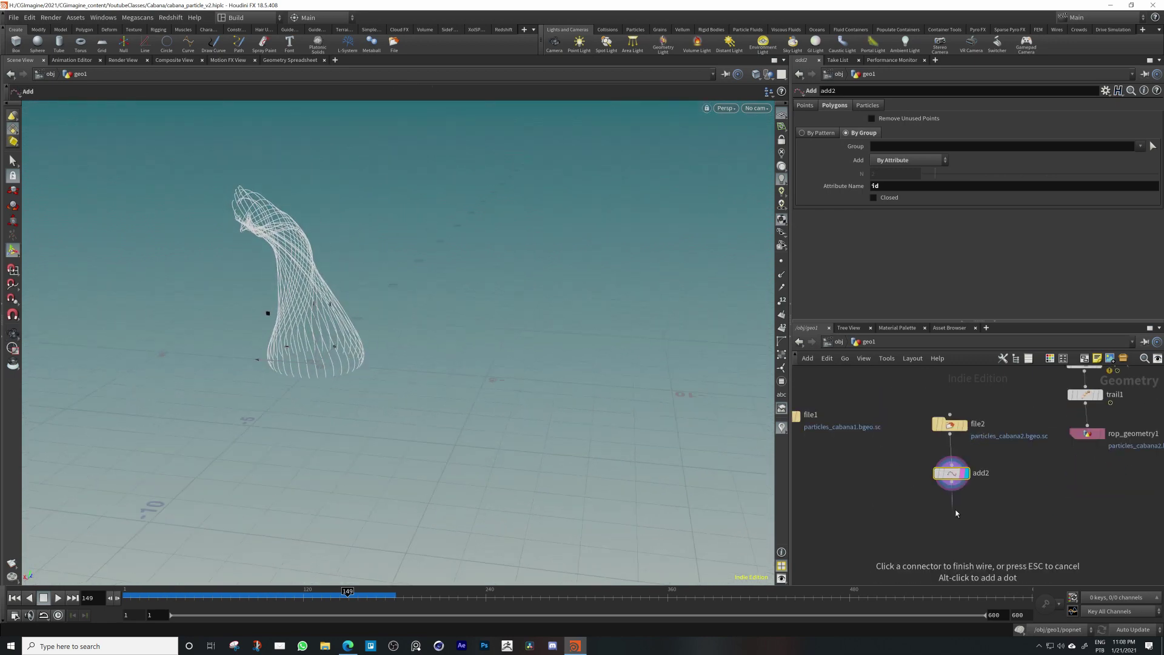
{"action": "left_click", "coordinate": [784, 262]}
{"action": "right_click_drag", "start_coordinate": [499, 421], "coordinate": [756, 270], "text": "alt"}
{"action": "middle_click", "coordinate": [959, 478]}
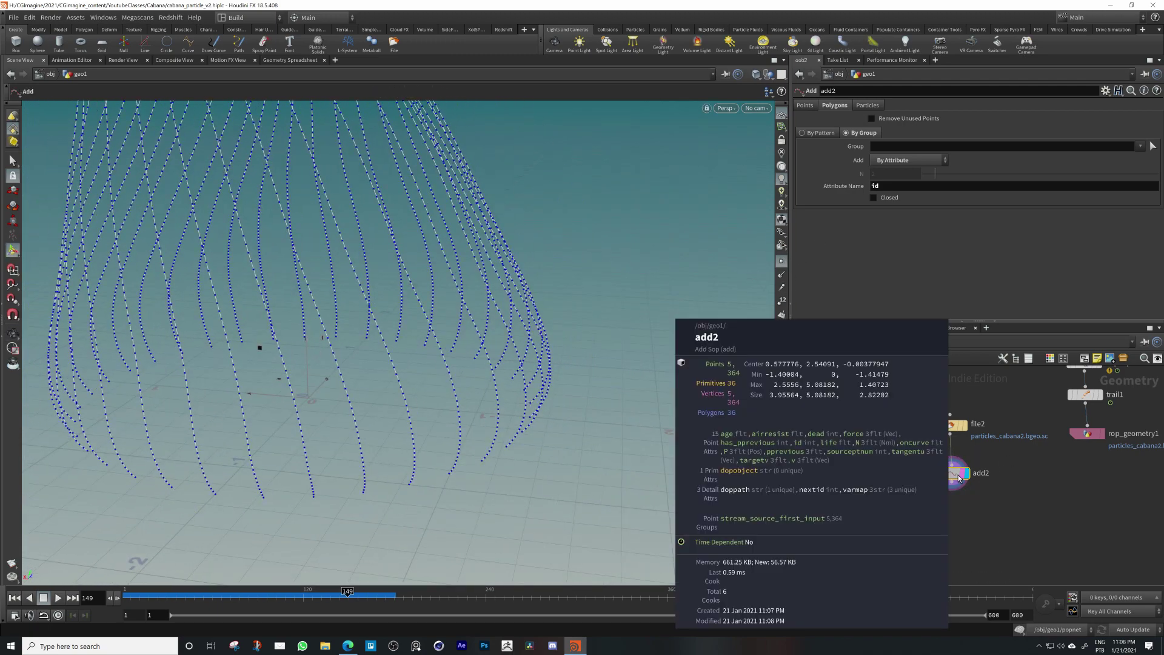
{"action": "left_click_drag", "start_coordinate": [393, 395], "coordinate": [743, 251], "text": "alt"}
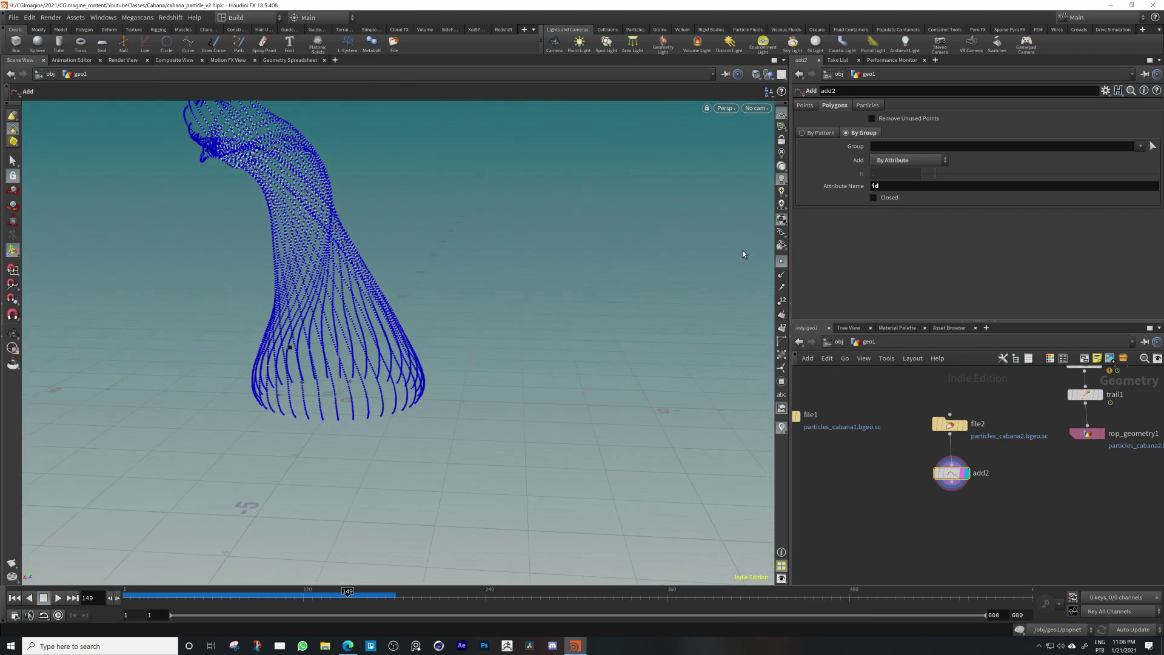
{"action": "left_click", "coordinate": [781, 263]}
Create a Sweep node below add2, connected to its output, and display it
{"action": "middle_click_drag", "start_coordinate": [942, 528], "coordinate": [935, 478]}
{"action": "left_click", "coordinate": [944, 434]}
{"action": "key", "text": "Tab"}
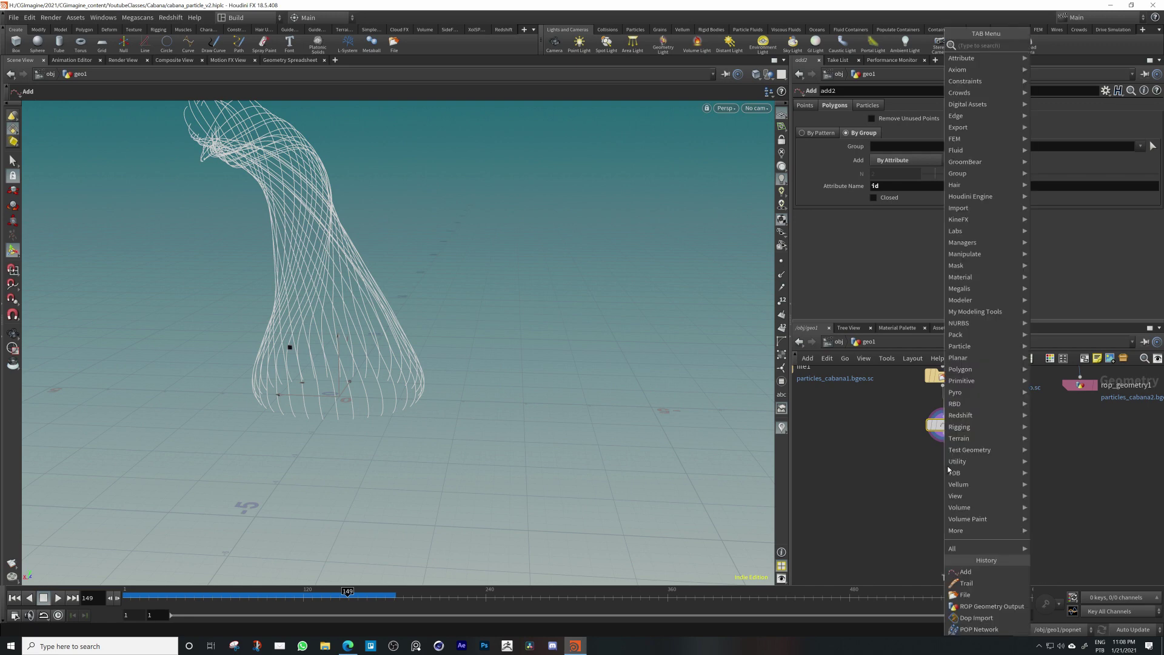
{"action": "type", "text": "sweep"}
{"action": "key", "text": "Return"}
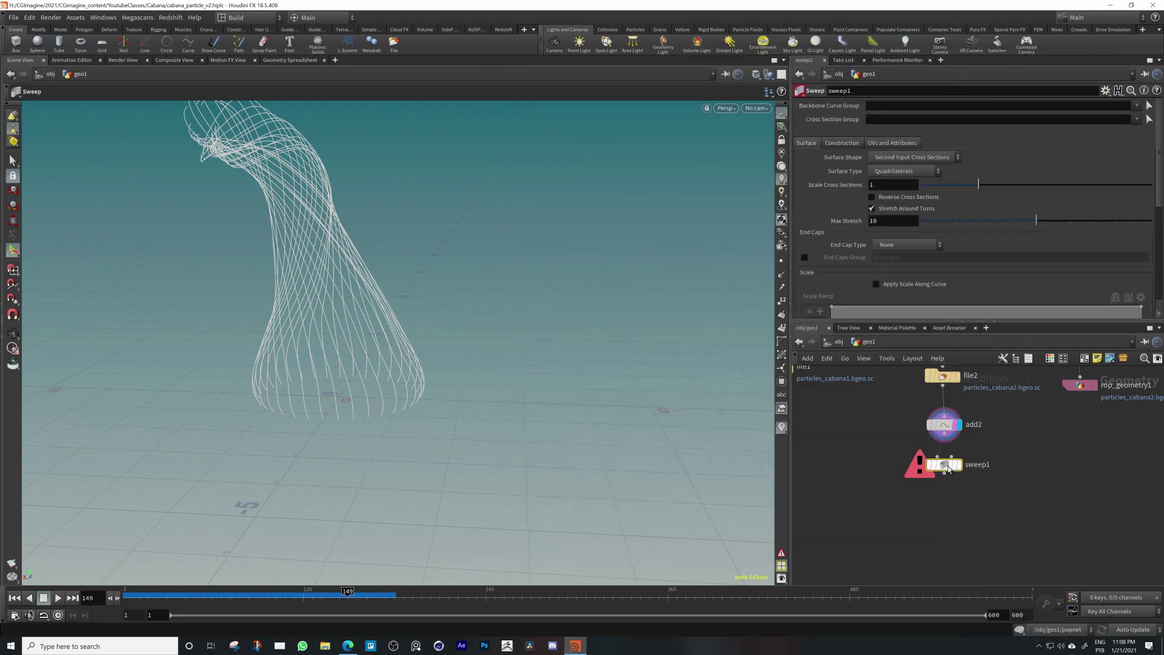
{"action": "left_click_drag", "start_coordinate": [949, 468], "coordinate": [955, 478]}
{"action": "left_click", "coordinate": [963, 473]}
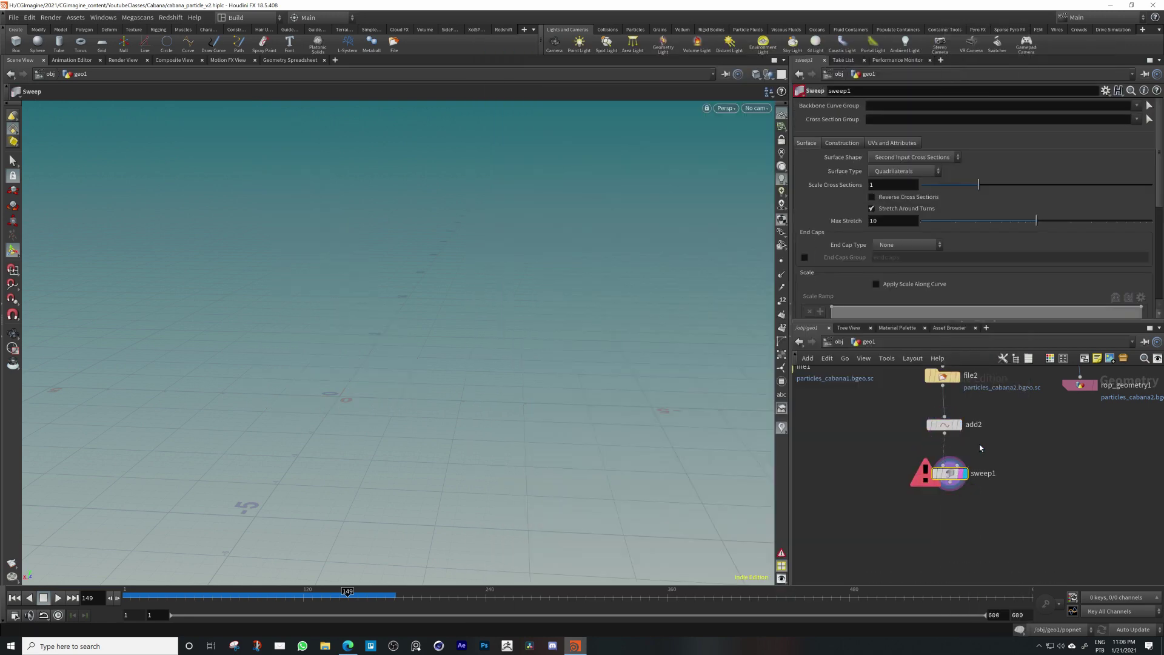
{"action": "middle_click_drag", "start_coordinate": [999, 401], "coordinate": [995, 445]}
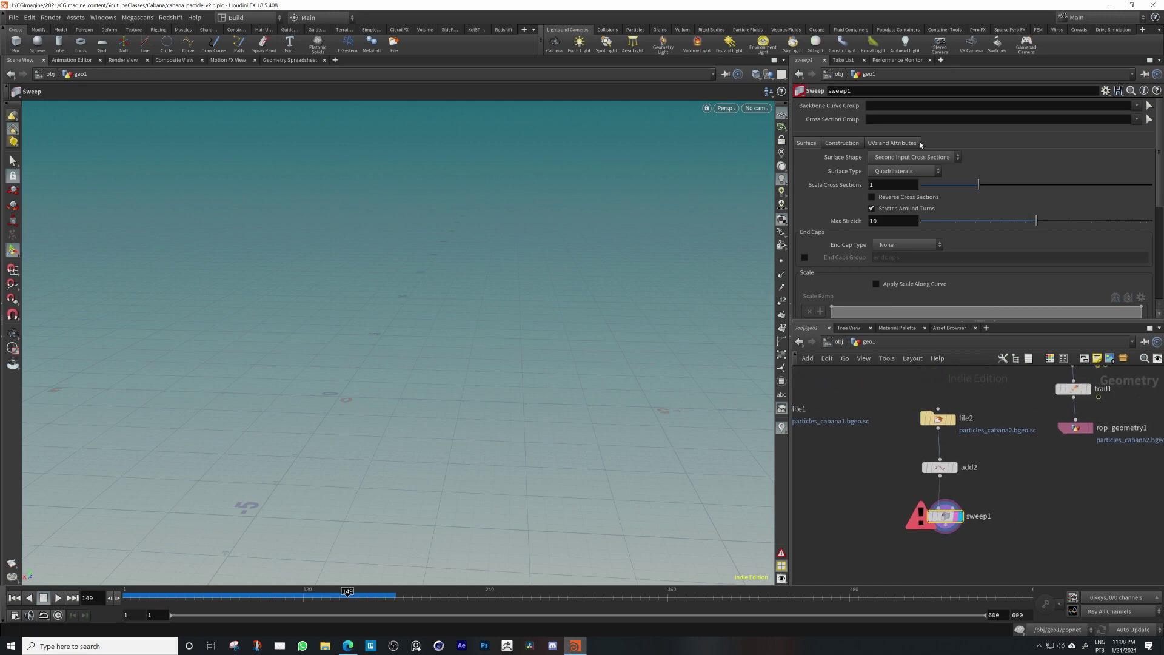
Set sweep1's surface shape to Round Tube with a radius of 0.05
{"action": "left_click", "coordinate": [894, 164]}
{"action": "left_click", "coordinate": [895, 170]}
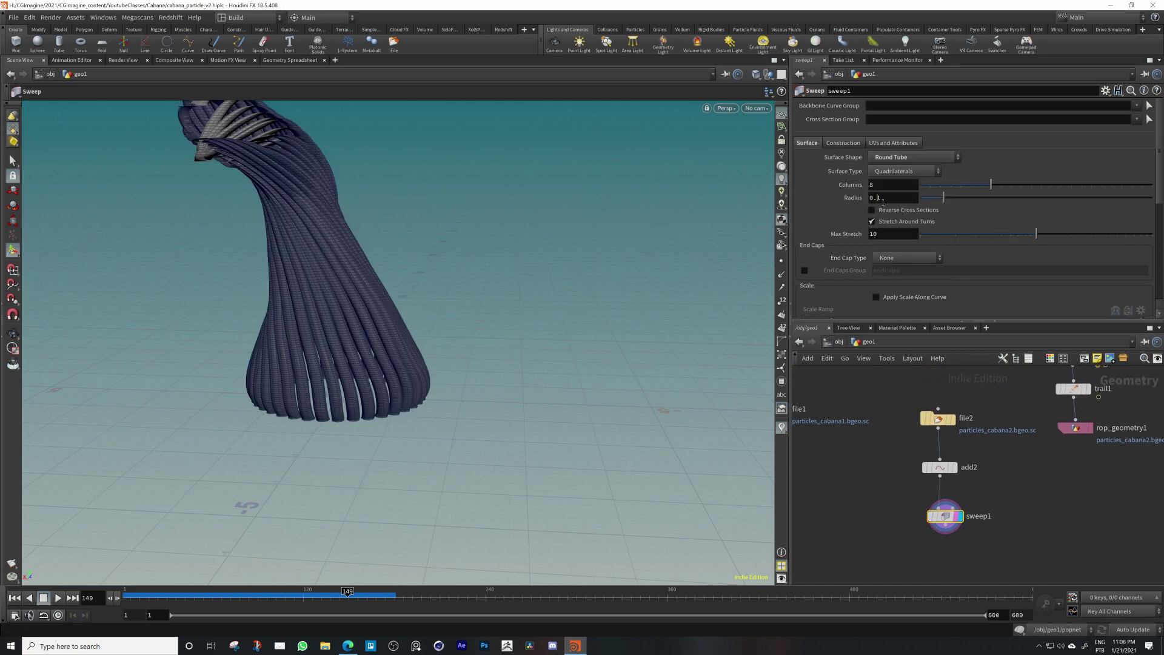
{"action": "type", "text": "0.05"}
{"action": "key", "text": "Return"}
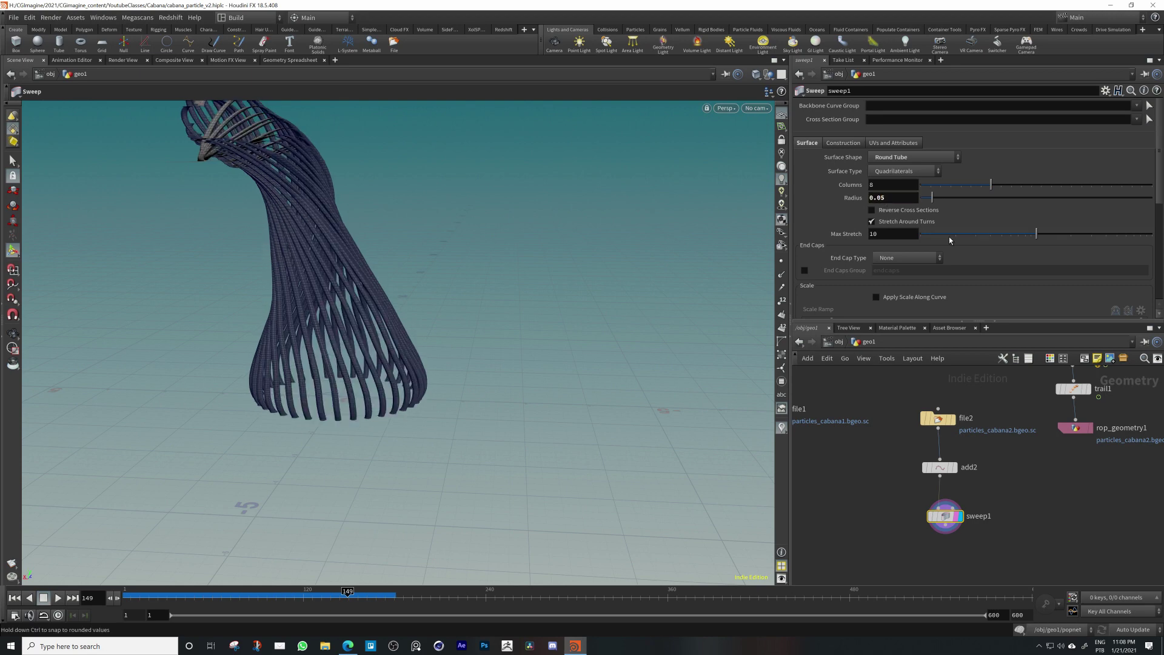
Turn off Stretch Around Turns in sweep1 and set the end cap type to Single Polygon
{"action": "left_click_drag", "start_coordinate": [398, 360], "coordinate": [359, 345], "text": "alt"}
{"action": "middle_click_drag", "start_coordinate": [359, 345], "coordinate": [366, 477], "text": "alt"}
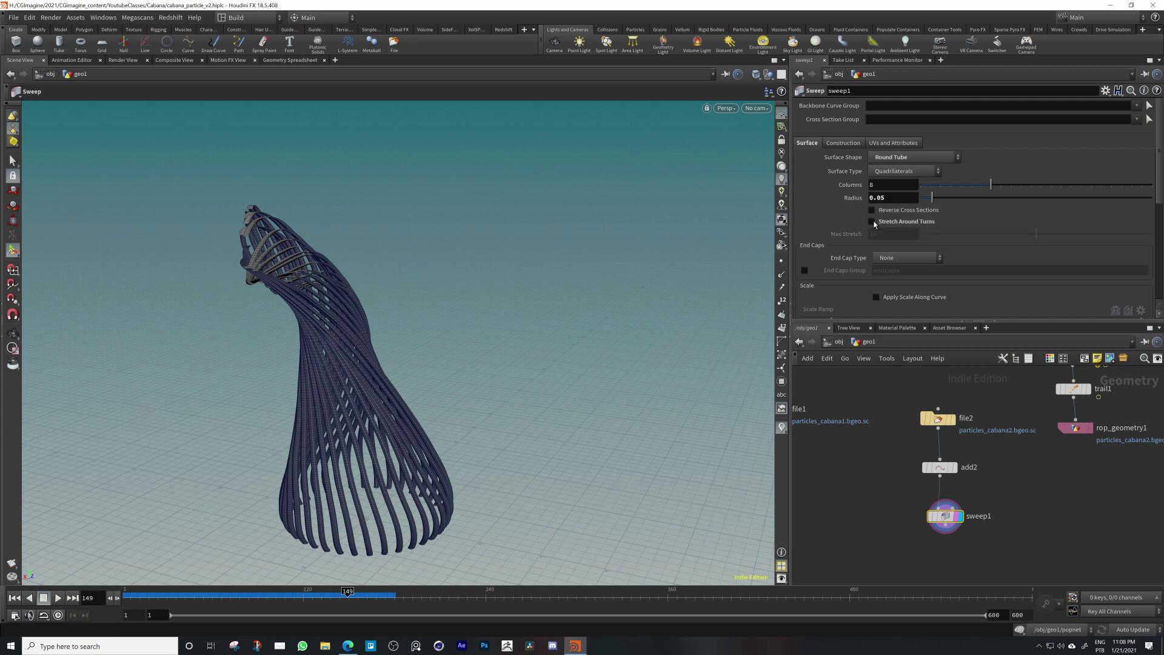
{"action": "left_click_drag", "start_coordinate": [217, 264], "coordinate": [307, 268], "text": "alt"}
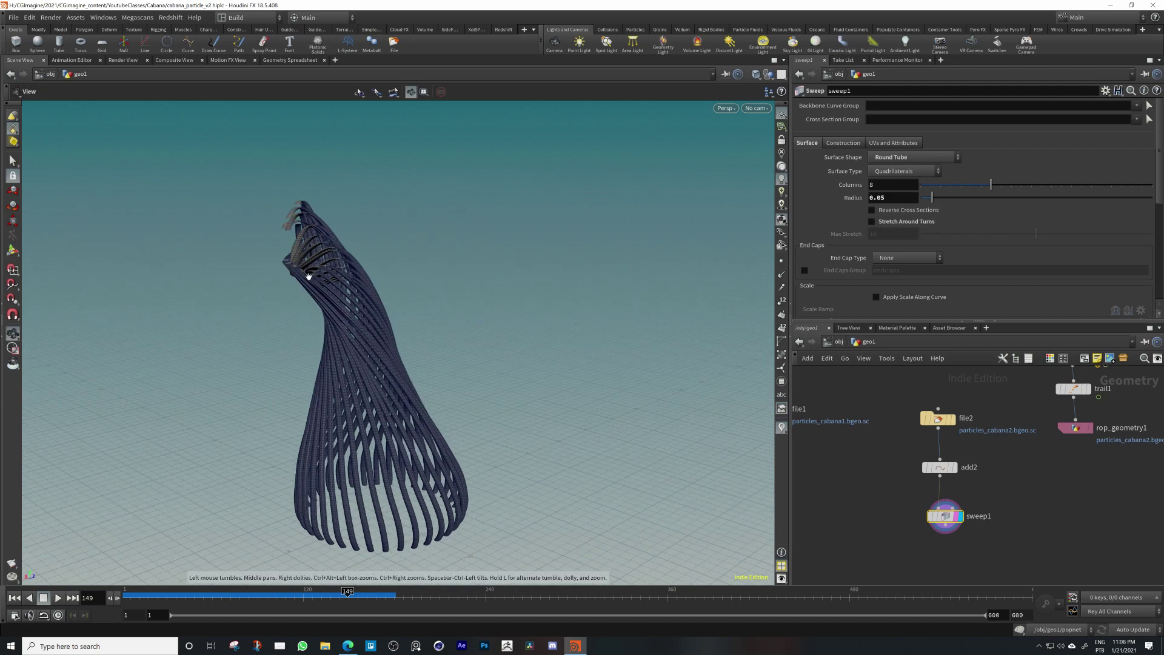
{"action": "left_click", "coordinate": [894, 262]}
{"action": "left_click", "coordinate": [897, 275]}
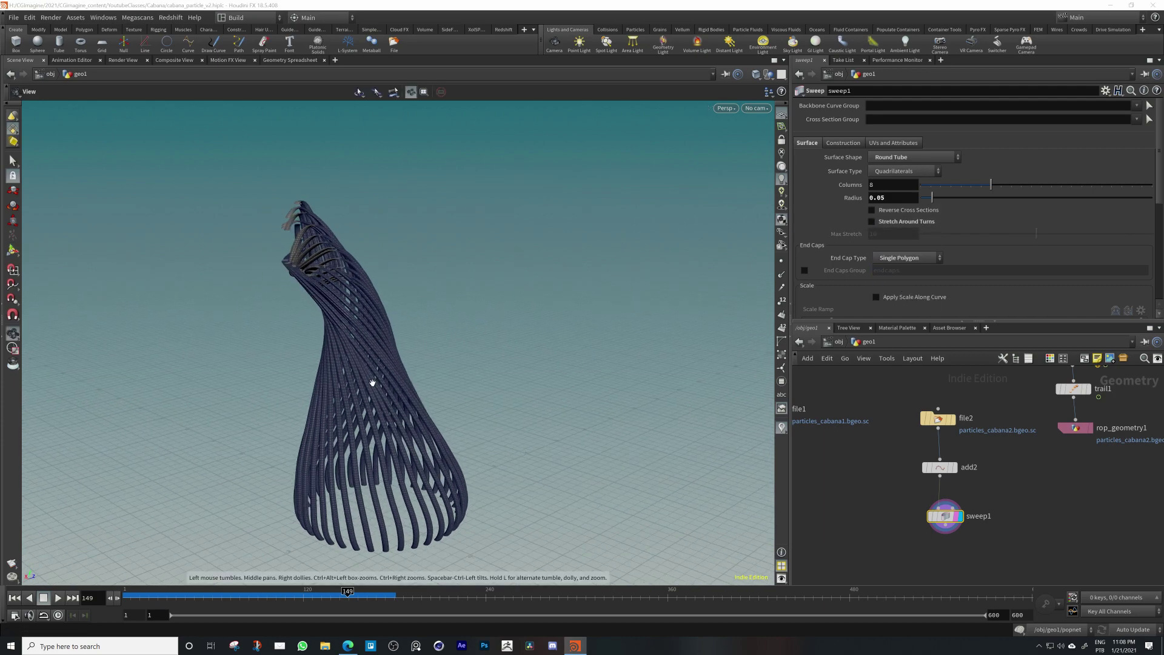
{"action": "left_click_drag", "start_coordinate": [372, 383], "coordinate": [417, 349], "text": "alt"}
Append a Reverse node after sweep1, display it and inspect the tube faces near the upper opening
{"action": "middle_click_drag", "start_coordinate": [954, 544], "coordinate": [946, 517]}
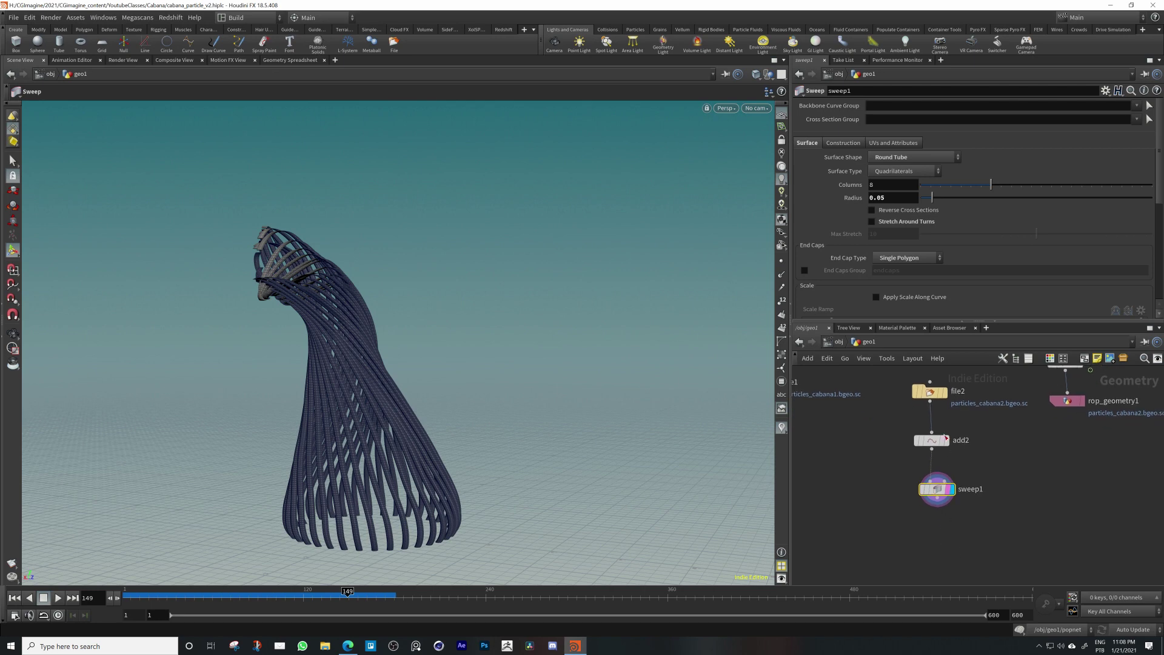
{"action": "key", "text": "Tab"}
{"action": "type", "text": "rev"}
{"action": "key", "text": "Return"}
{"action": "left_click", "coordinate": [941, 525]}
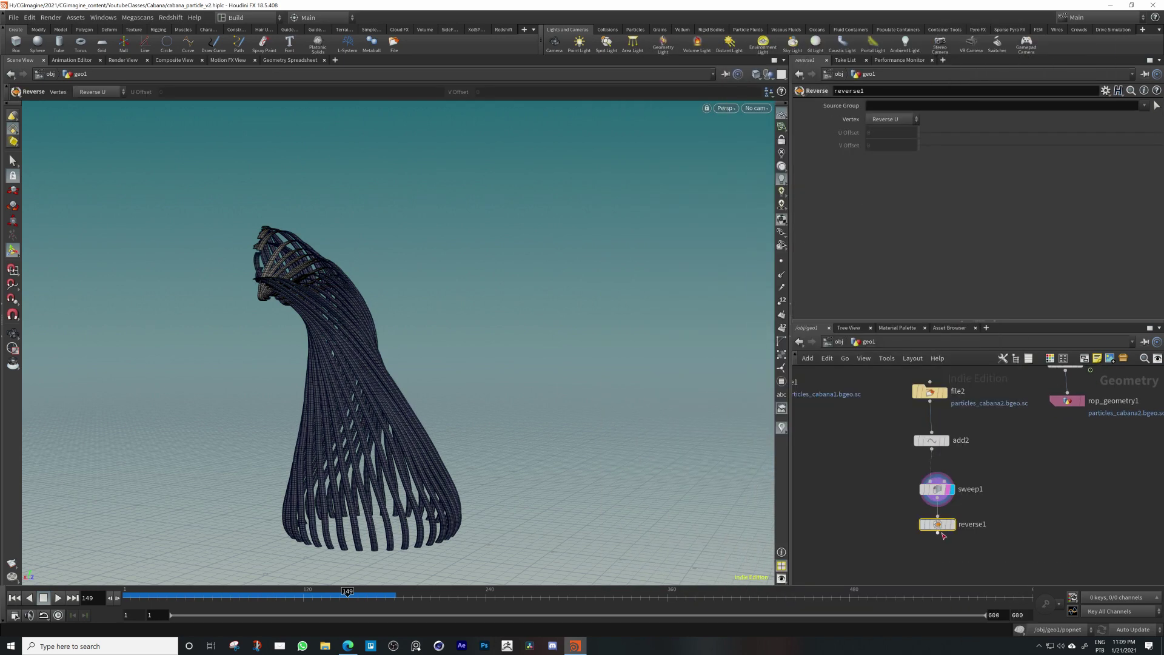
{"action": "left_click", "coordinate": [953, 525]}
{"action": "left_click_drag", "start_coordinate": [324, 364], "coordinate": [405, 391], "text": "alt"}
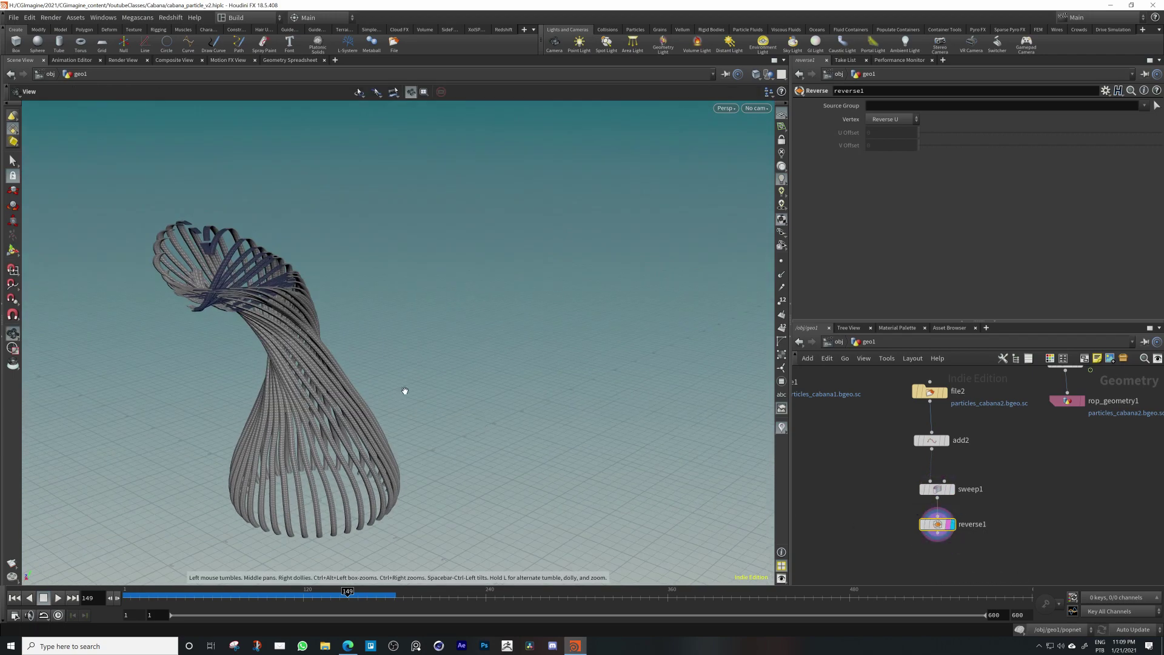
{"action": "left_click_drag", "start_coordinate": [240, 302], "coordinate": [166, 339], "text": "alt"}
{"action": "right_click_drag", "start_coordinate": [166, 339], "coordinate": [648, 219], "text": "alt"}
{"action": "left_click_drag", "start_coordinate": [194, 307], "coordinate": [144, 264], "text": "alt"}
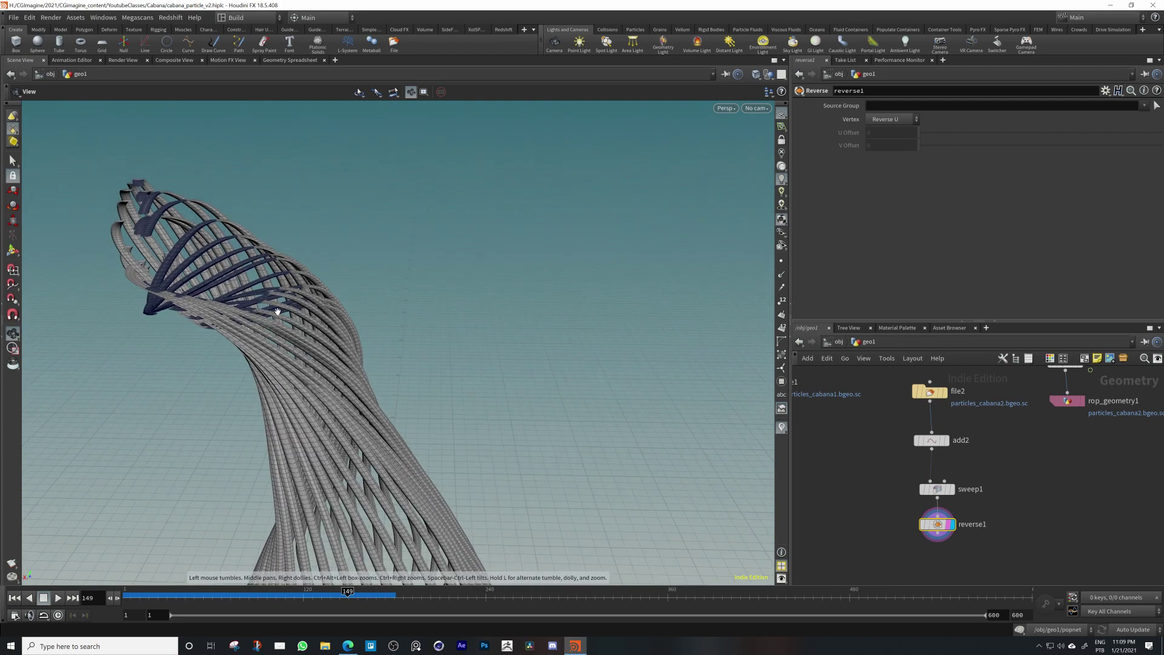
{"action": "left_click_drag", "start_coordinate": [277, 311], "coordinate": [547, 361]}
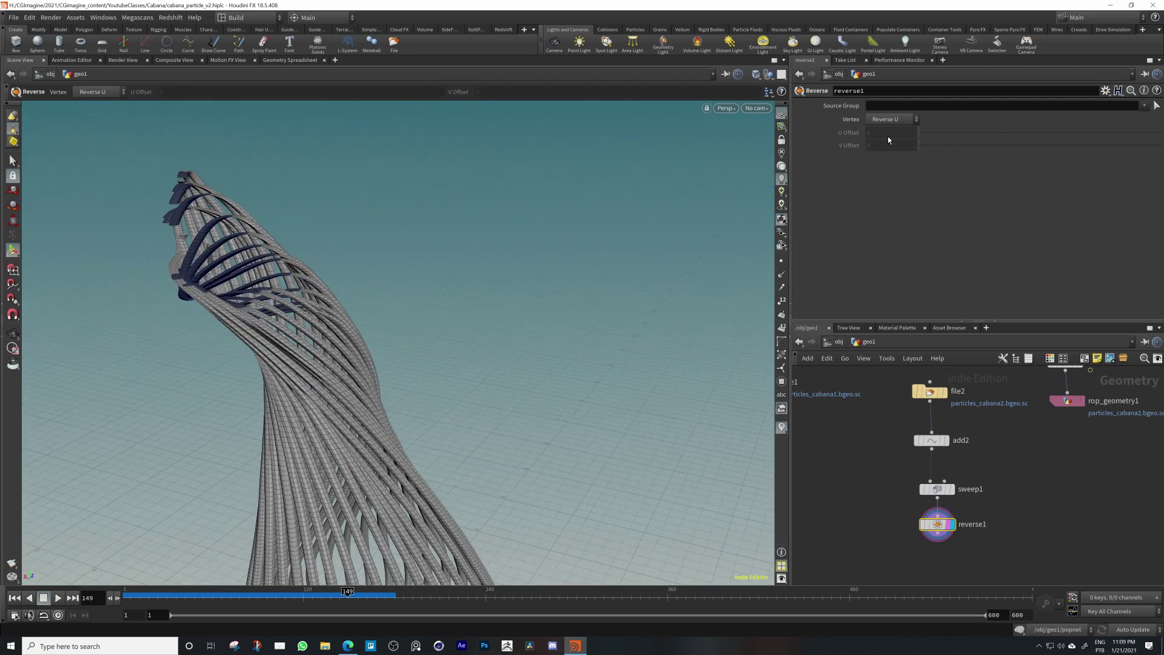
Turn off Transform Using Curve Point Attributes in sweep1's construction settings and inspect the whole tube structure
{"action": "left_click", "coordinate": [929, 486]}
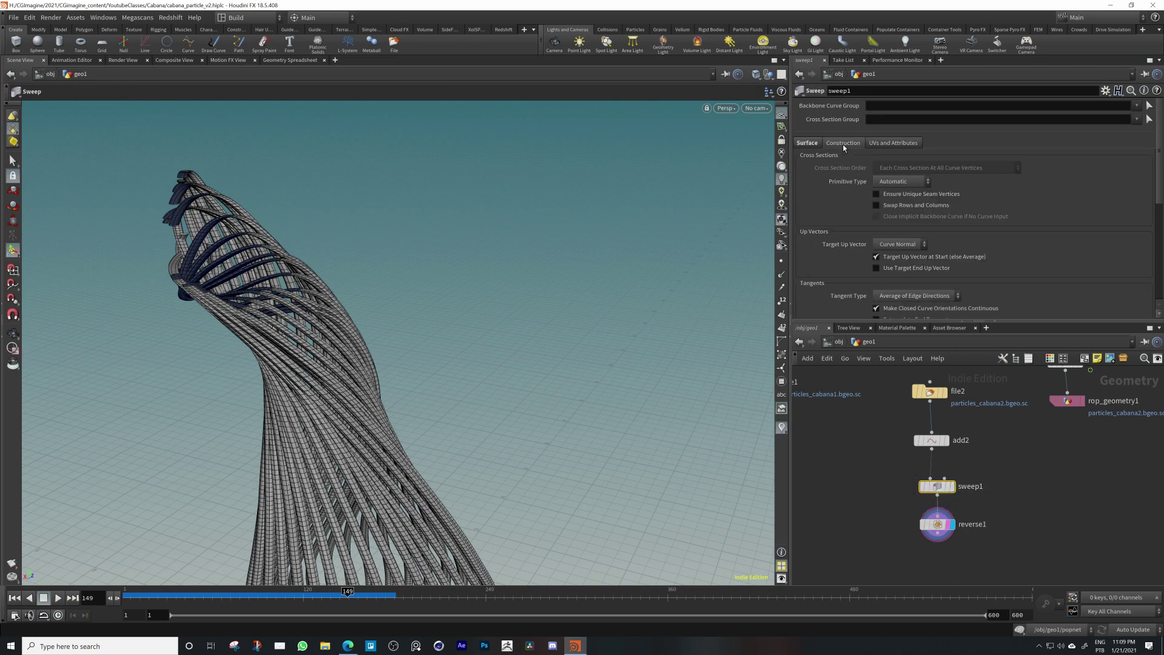
{"action": "scroll", "coordinate": [845, 182], "scroll_direction": "down", "scroll_amount": 3}
{"action": "left_click", "coordinate": [876, 254]}
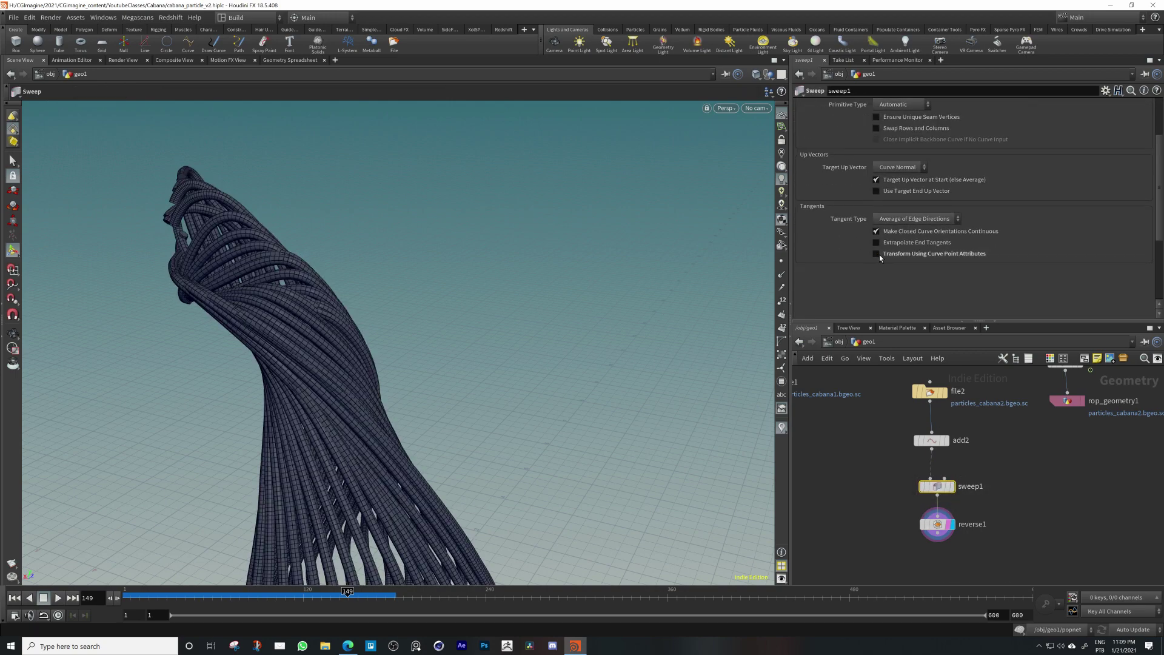
{"action": "key", "text": "Escape"}
{"action": "left_click_drag", "start_coordinate": [396, 331], "coordinate": [340, 515]}
Delete the reverse1 node and align sweep1 beneath add2 as the displayed node
{"action": "left_click", "coordinate": [941, 525]}
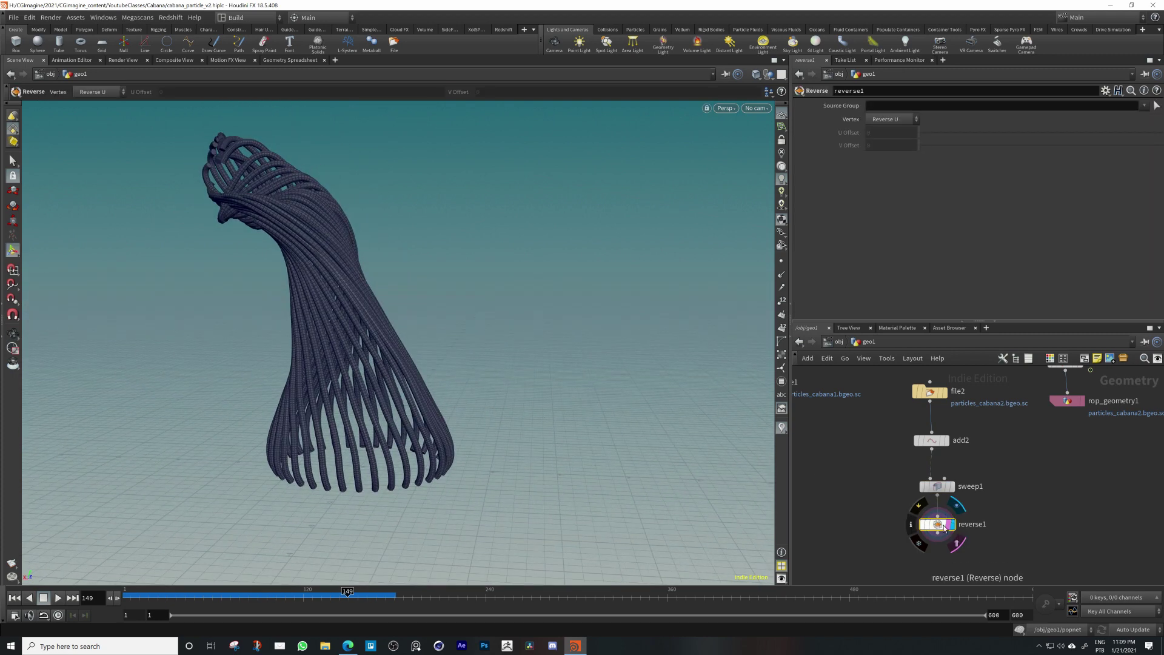
{"action": "key", "text": "Delete"}
{"action": "left_click_drag", "start_coordinate": [937, 486], "coordinate": [920, 484]}
{"action": "left_click_drag", "start_coordinate": [358, 413], "coordinate": [257, 402]}
{"action": "right_click_drag", "start_coordinate": [503, 351], "coordinate": [702, 263]}
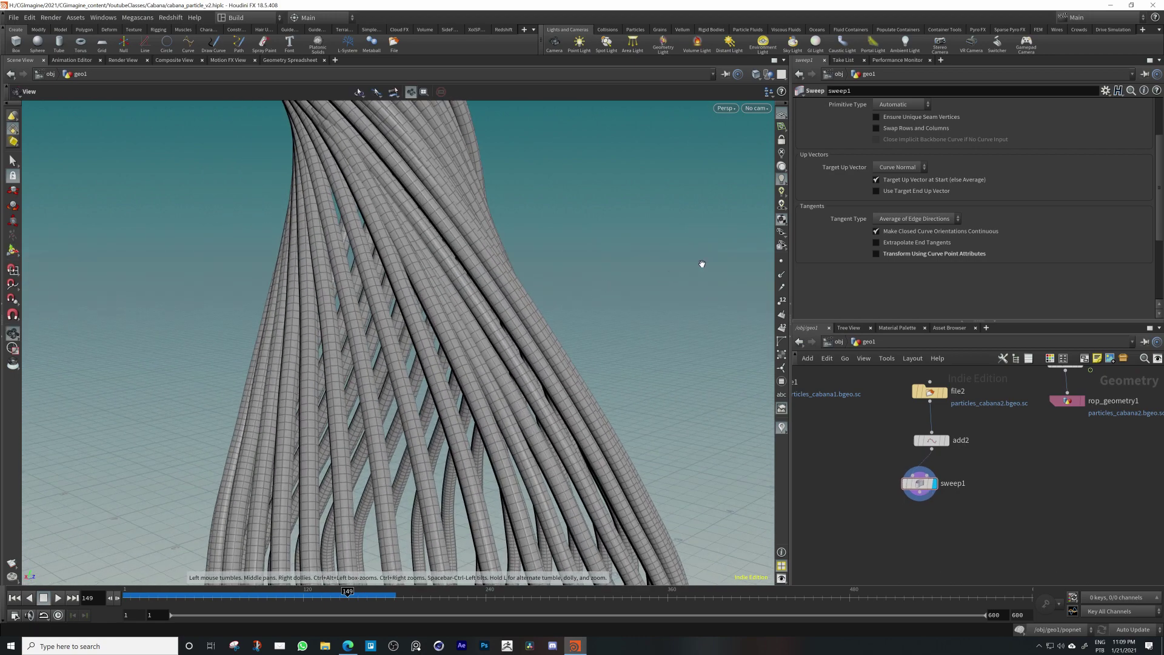
{"action": "left_click_drag", "start_coordinate": [925, 486], "coordinate": [934, 487]}
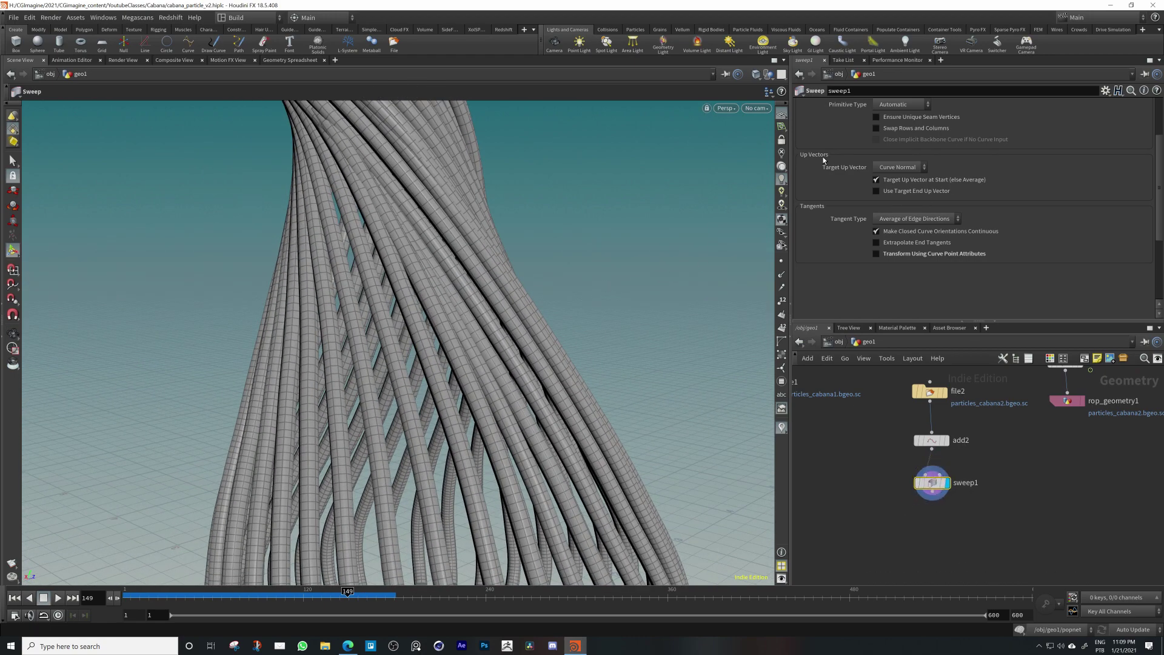
{"action": "scroll", "coordinate": [892, 182], "scroll_direction": "up", "scroll_amount": 3}
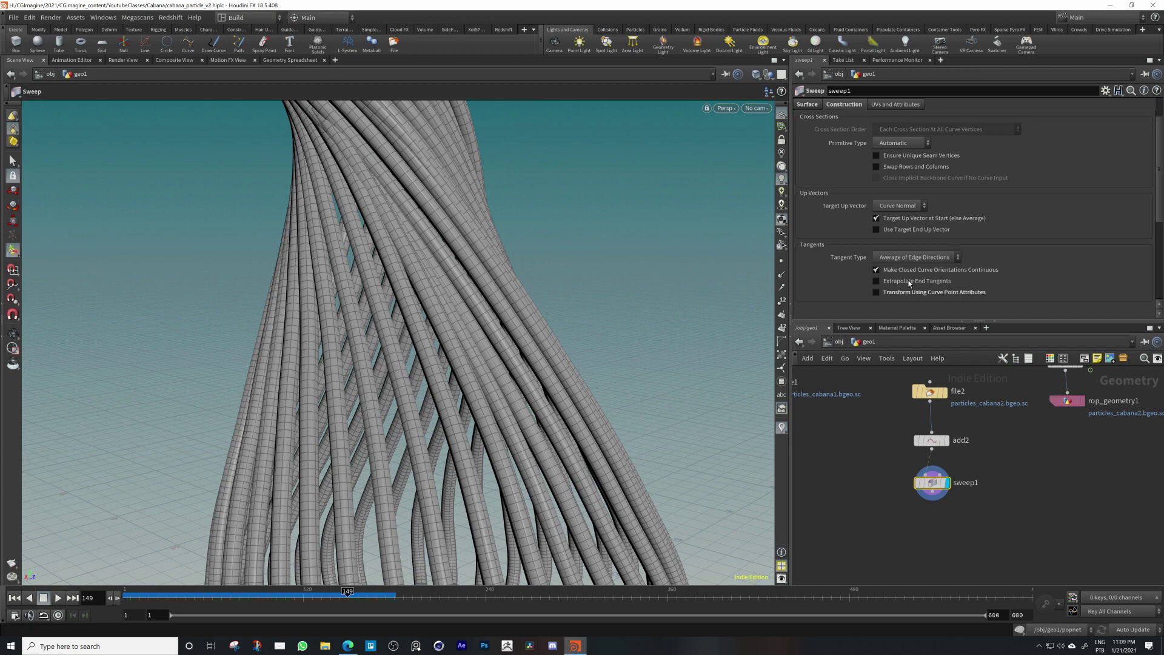
Try the Rows surface type on sweep1 and set it to Columns so only lengthwise curves are generated
{"action": "scroll", "coordinate": [351, 314], "scroll_direction": "down", "scroll_amount": 5}
{"action": "left_click_drag", "start_coordinate": [351, 314], "coordinate": [371, 294], "text": "alt"}
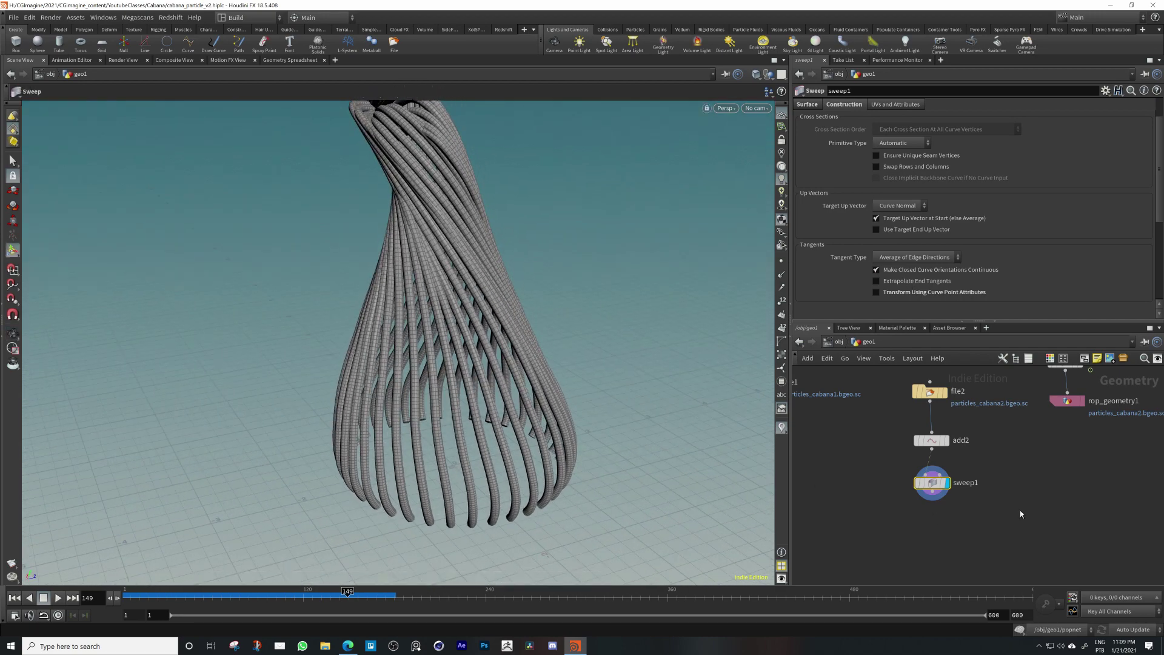
{"action": "scroll", "coordinate": [871, 156], "scroll_direction": "up", "scroll_amount": 2}
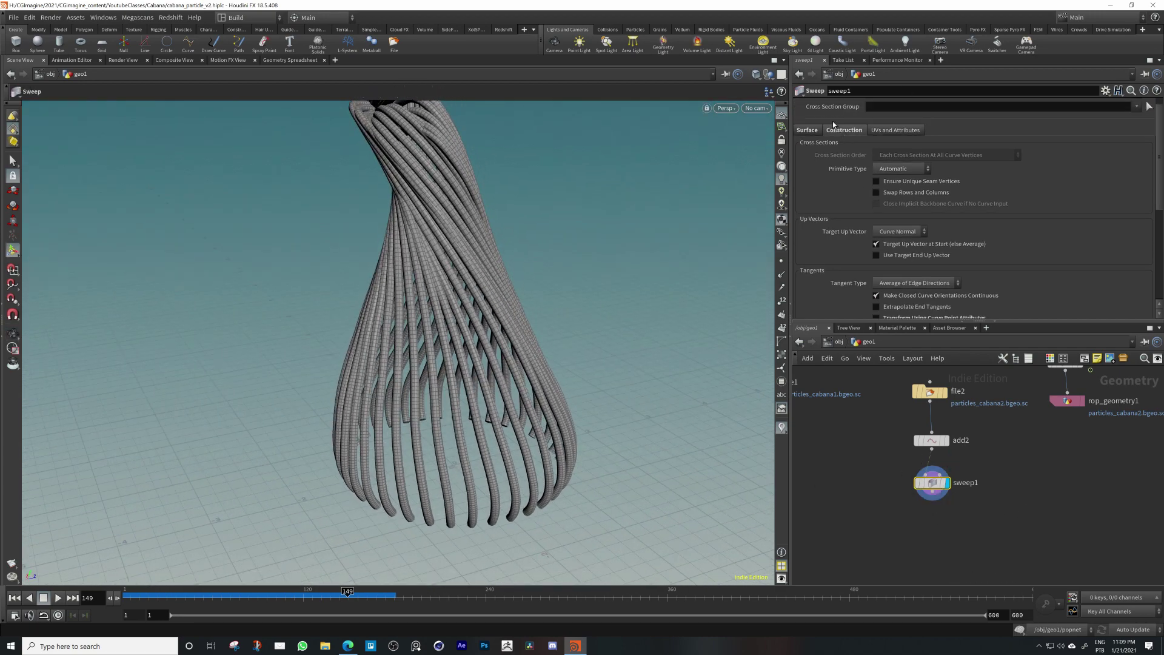
{"action": "left_click", "coordinate": [809, 131]}
{"action": "left_click", "coordinate": [888, 159]}
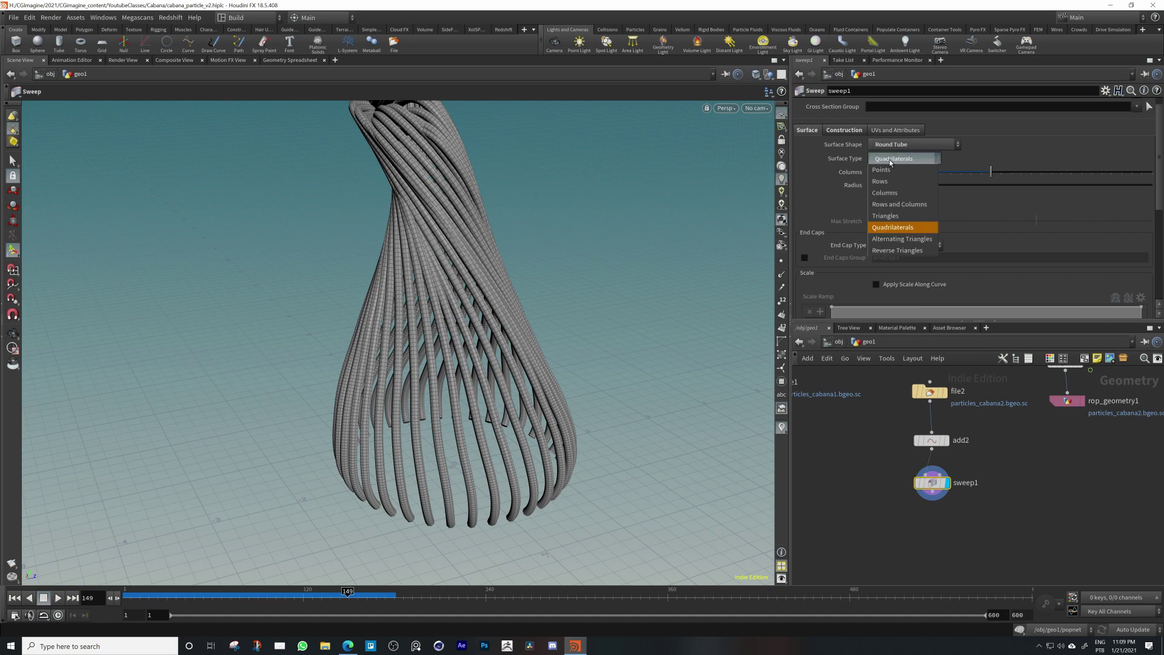
{"action": "left_click", "coordinate": [886, 182]}
{"action": "left_click", "coordinate": [895, 158]}
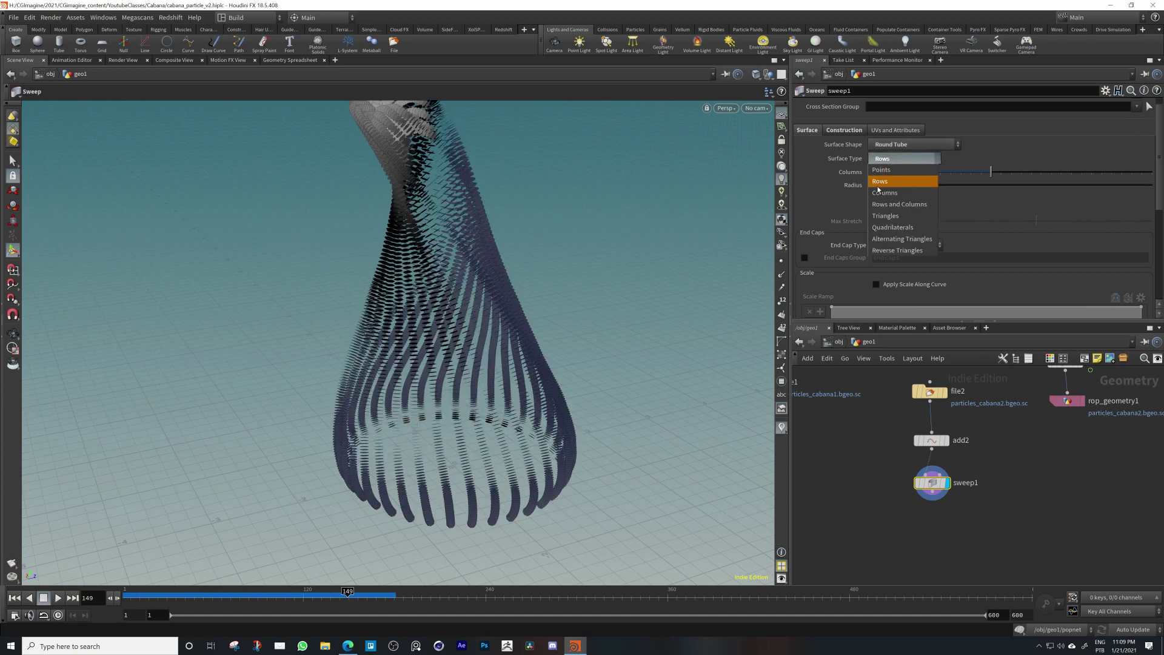
{"action": "left_click", "coordinate": [882, 193]}
{"action": "left_click_drag", "start_coordinate": [443, 394], "coordinate": [559, 338], "text": "alt"}
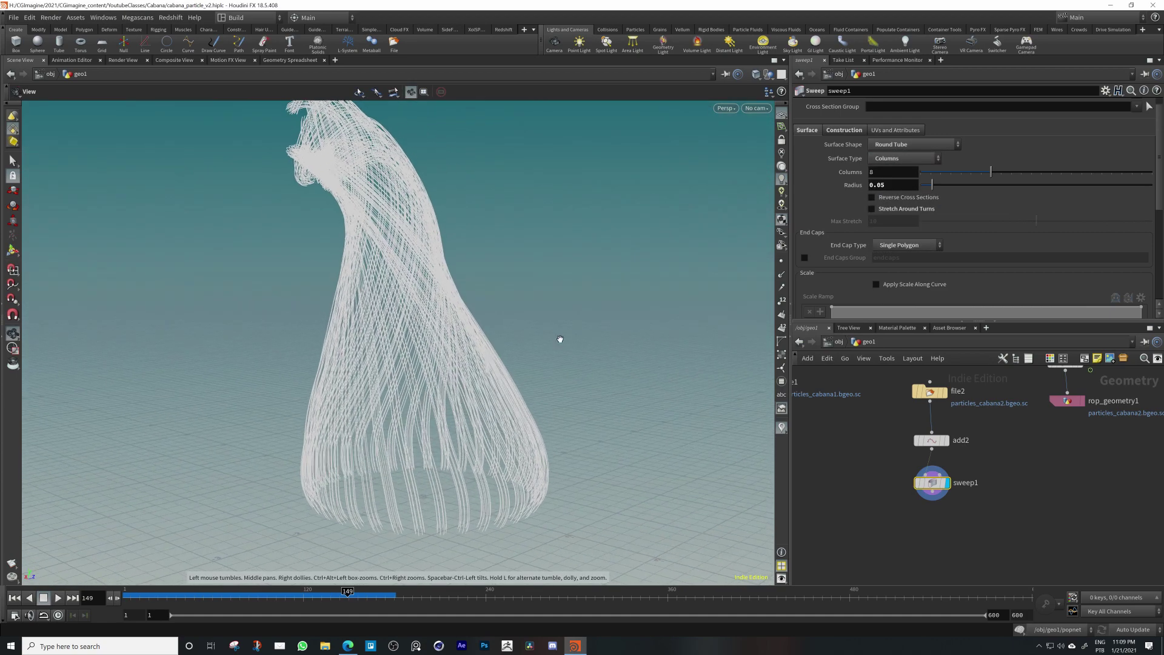
Set sweep1's Columns to 3 and adjust its radius, trying 0.03
{"action": "type", "text": "3"}
{"action": "key", "text": "Return"}
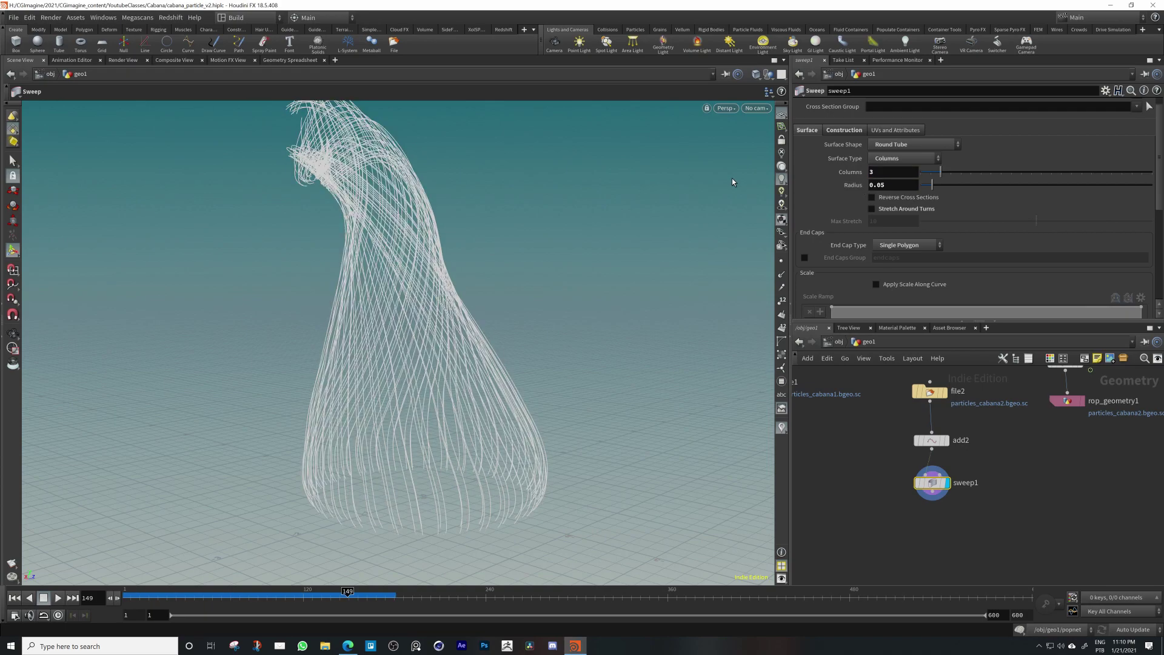
{"action": "left_click_drag", "start_coordinate": [552, 420], "coordinate": [400, 479], "text": "alt"}
{"action": "type", "text": "3"}
{"action": "key", "text": "Return"}
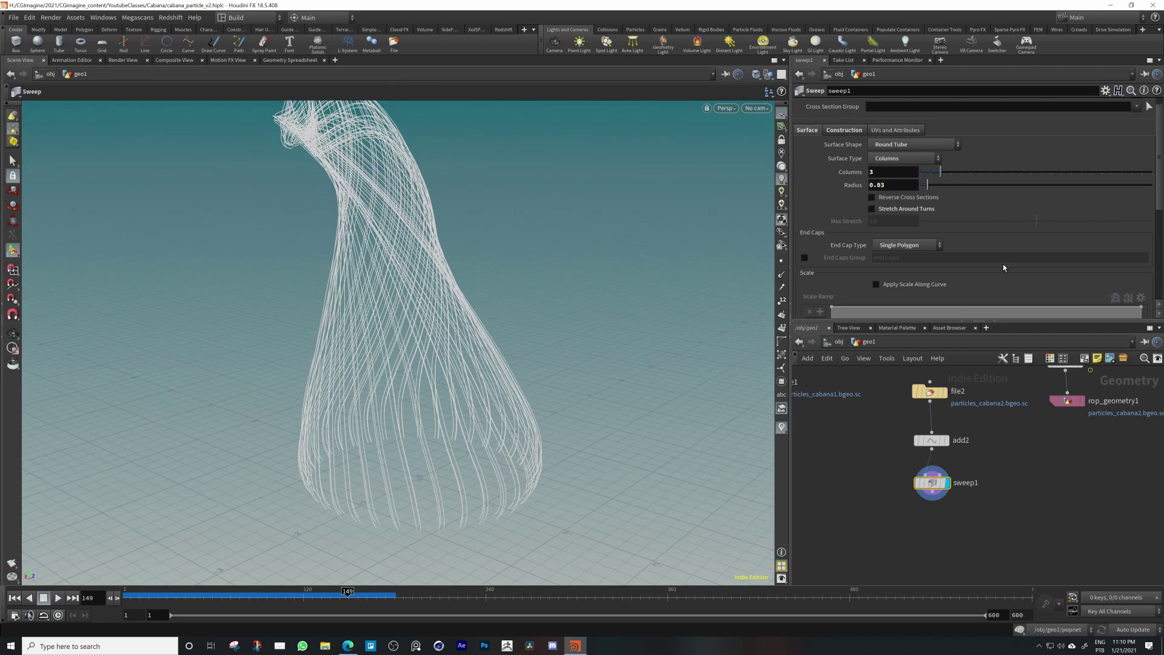
{"action": "left_click_drag", "start_coordinate": [507, 467], "coordinate": [479, 446], "text": "alt"}
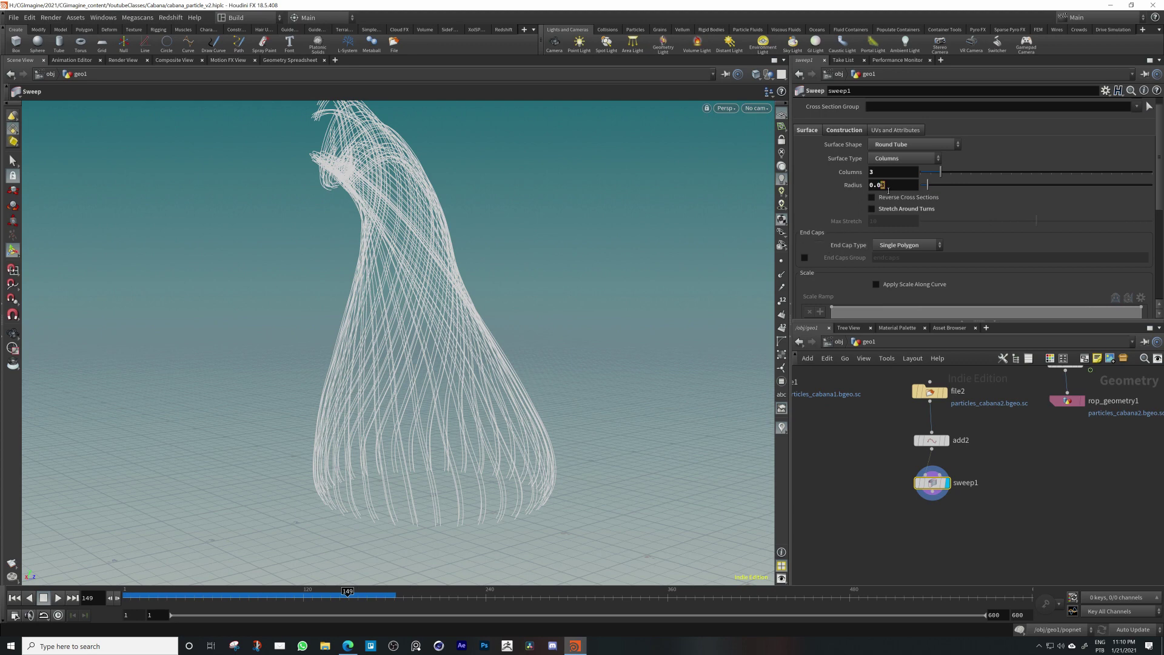
{"action": "key", "text": "Return"}
Set Full Twists to 20 in sweep1's rotation settings to coil the three strands around each curve
{"action": "scroll", "coordinate": [945, 310], "scroll_direction": "down", "scroll_amount": 5}
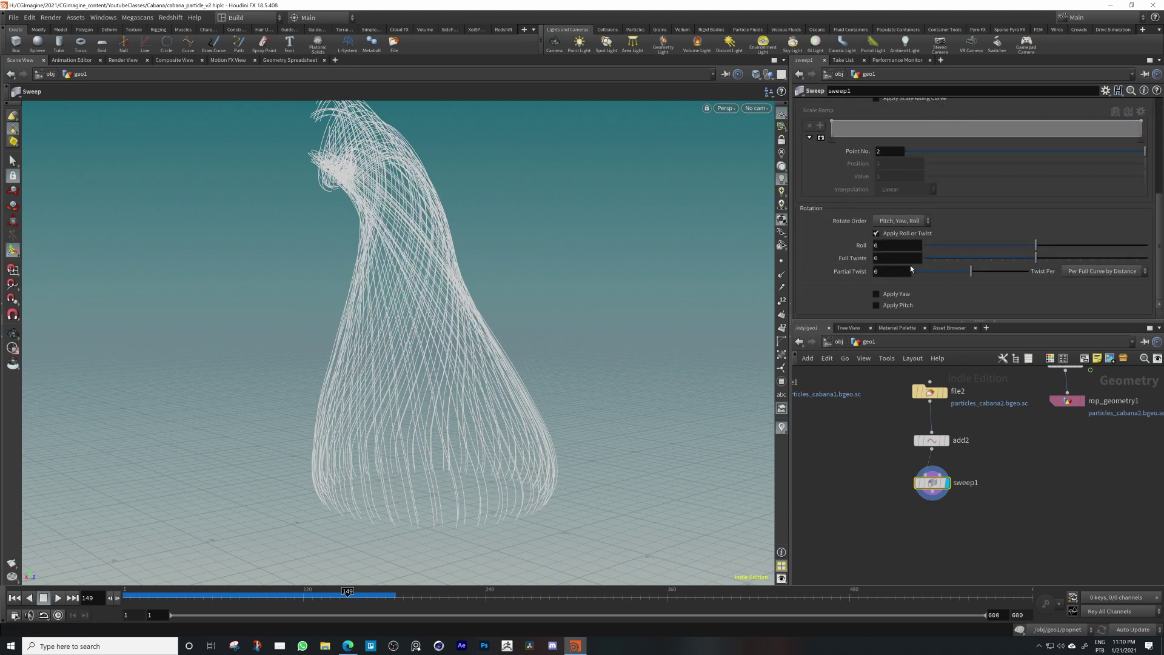
{"action": "middle_click_drag", "start_coordinate": [902, 258], "coordinate": [1015, 239]}
{"action": "key", "text": "Escape"}
{"action": "left_click_drag", "start_coordinate": [437, 497], "coordinate": [387, 526]}
Append a second Sweep node beneath sweep1, compare it with sweep1's output and leave the new node displayed
{"action": "middle_click_drag", "start_coordinate": [927, 518], "coordinate": [925, 504]}
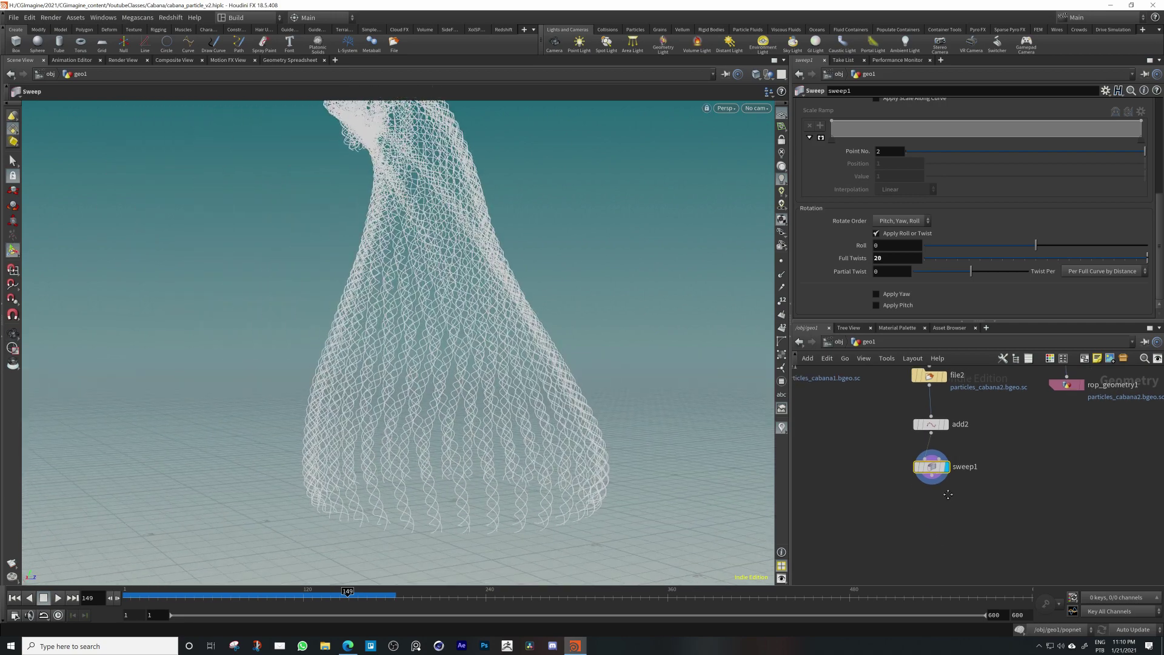
{"action": "left_click_drag", "start_coordinate": [932, 476], "coordinate": [927, 502]}
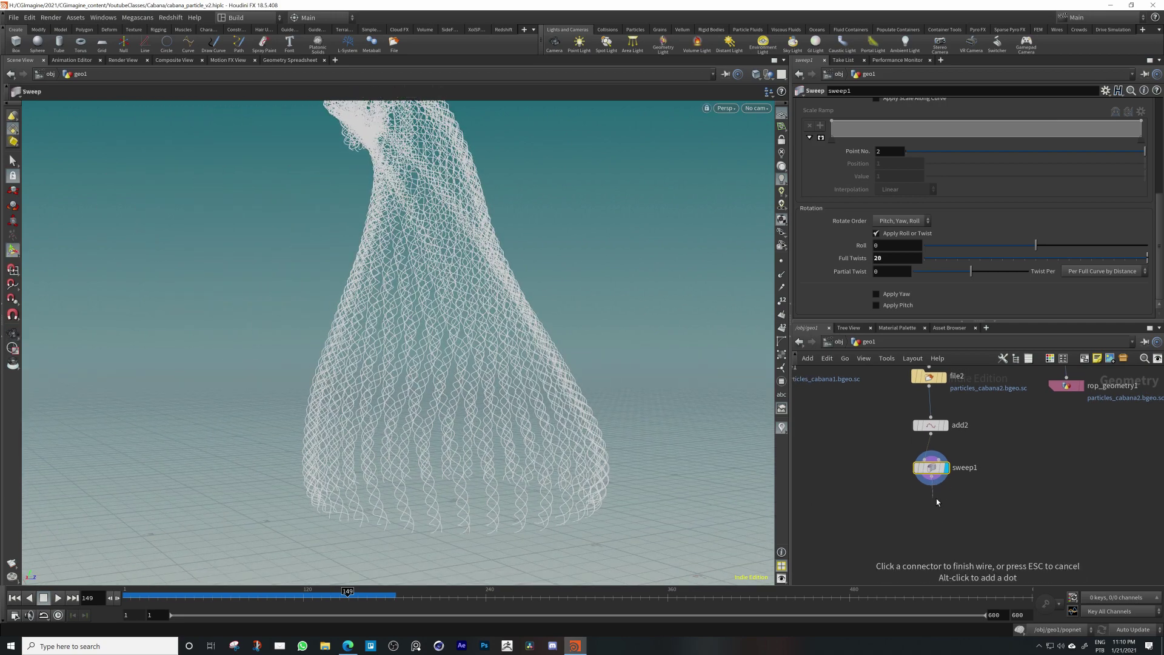
{"action": "key", "text": "Tab"}
{"action": "type", "text": "swe"}
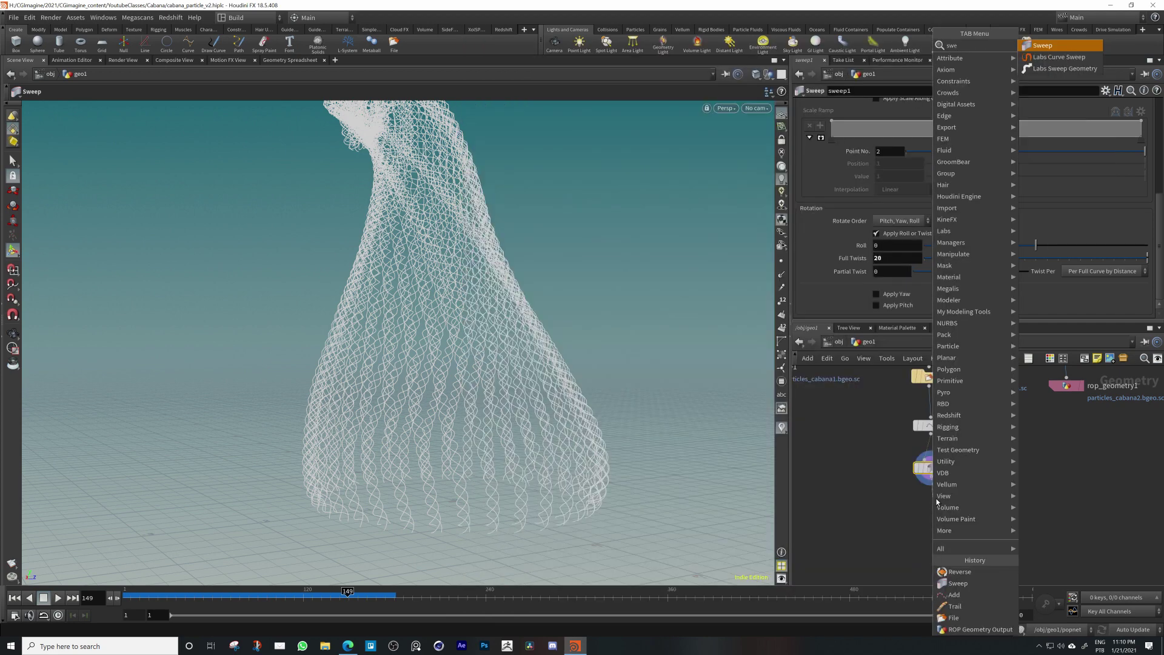
{"action": "key", "text": "Return"}
{"action": "left_click", "coordinate": [934, 501]}
{"action": "left_click", "coordinate": [948, 504]}
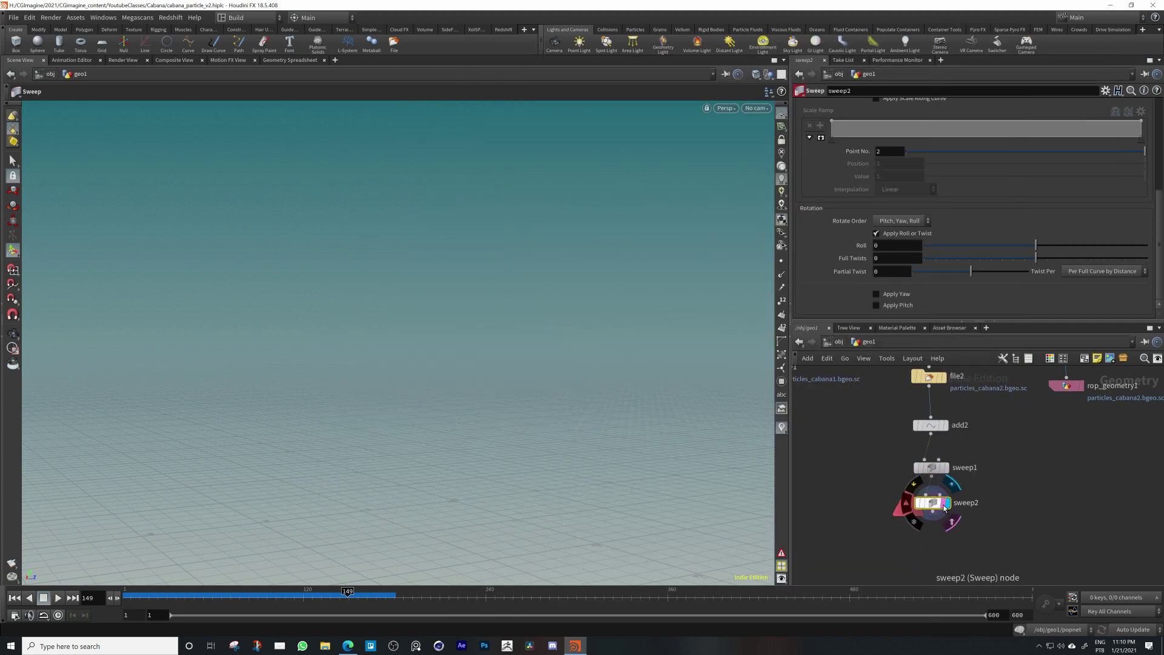
{"action": "left_click", "coordinate": [948, 468]}
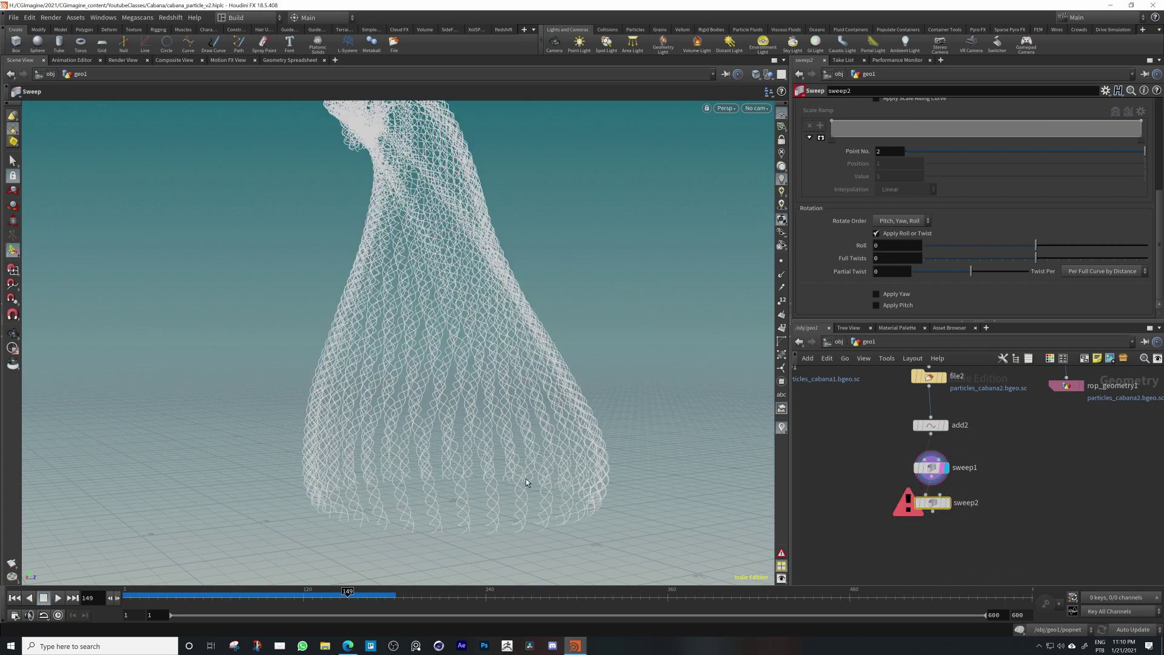
{"action": "left_click", "coordinate": [946, 503]}
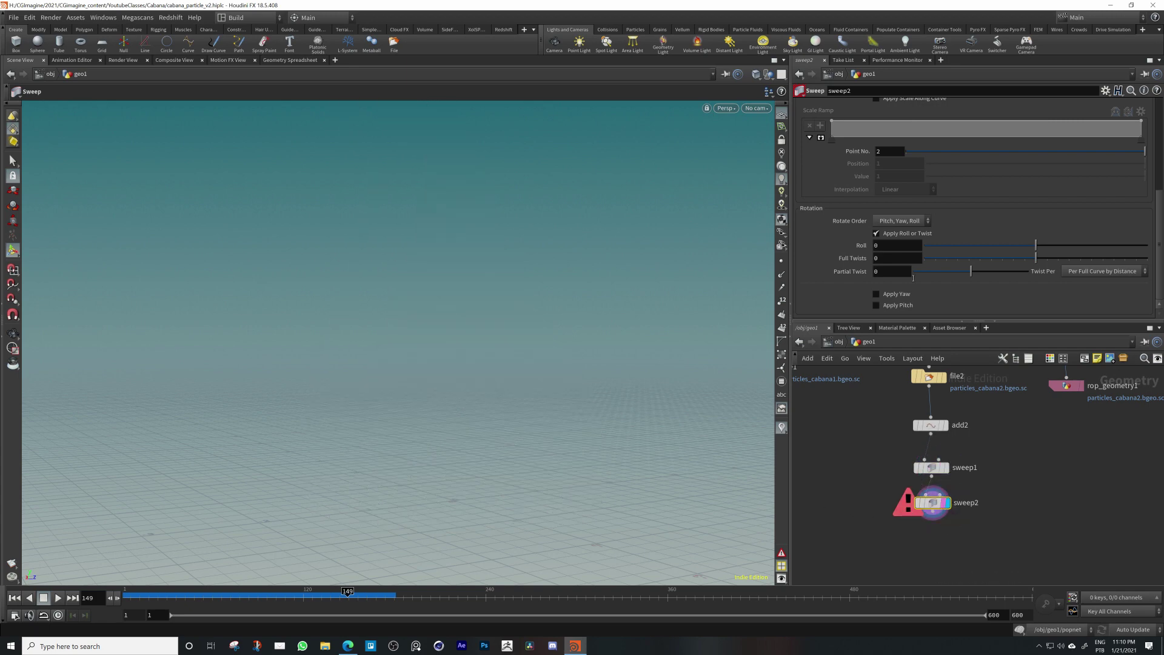
Configure sweep2 as a Round Tube with a radius of 0.045 and Stretch Around Turns off
{"action": "scroll", "coordinate": [885, 165], "scroll_direction": "up", "scroll_amount": 5}
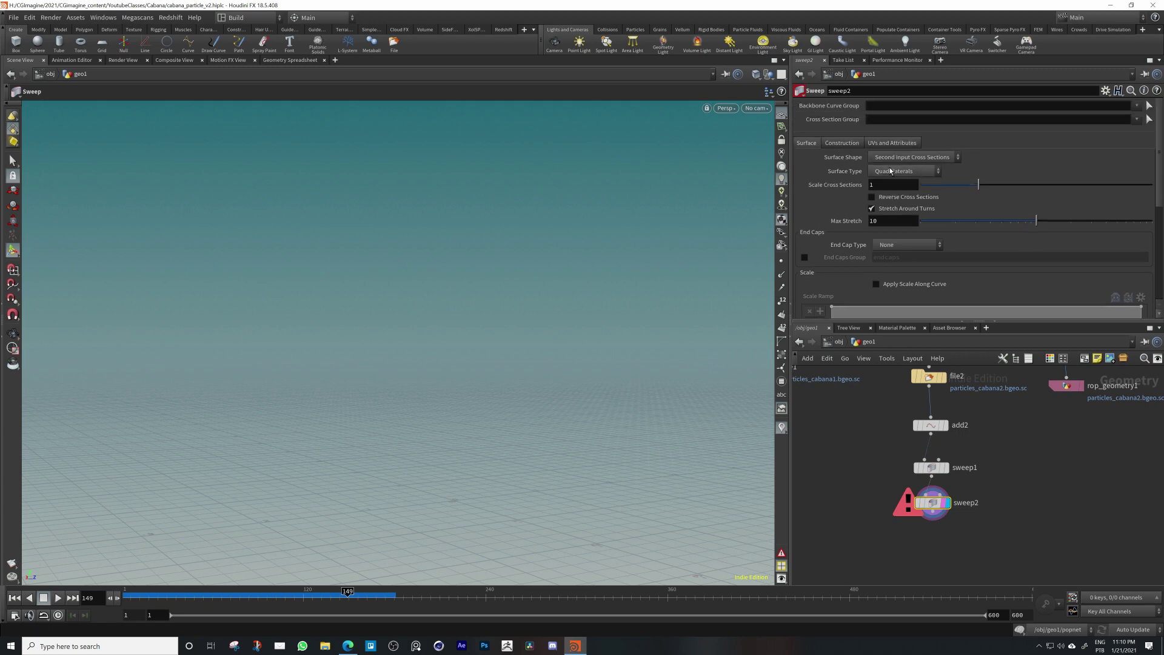
{"action": "left_click", "coordinate": [886, 174]}
{"action": "left_click", "coordinate": [888, 159]}
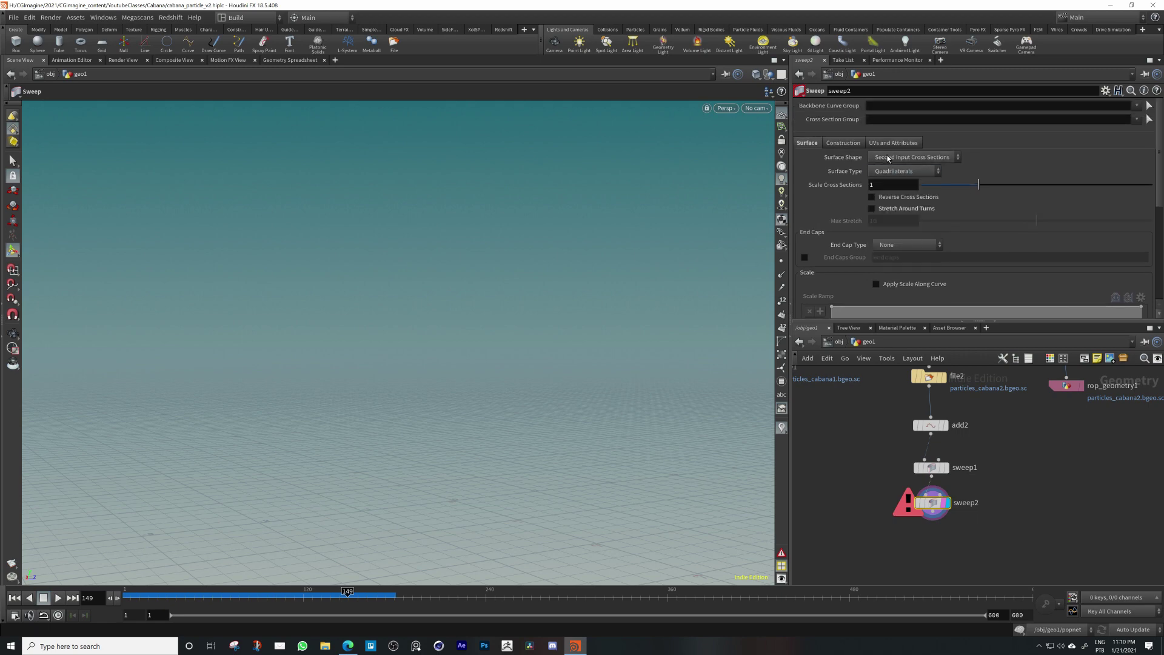
{"action": "left_click", "coordinate": [888, 159]}
{"action": "left_click", "coordinate": [888, 181]}
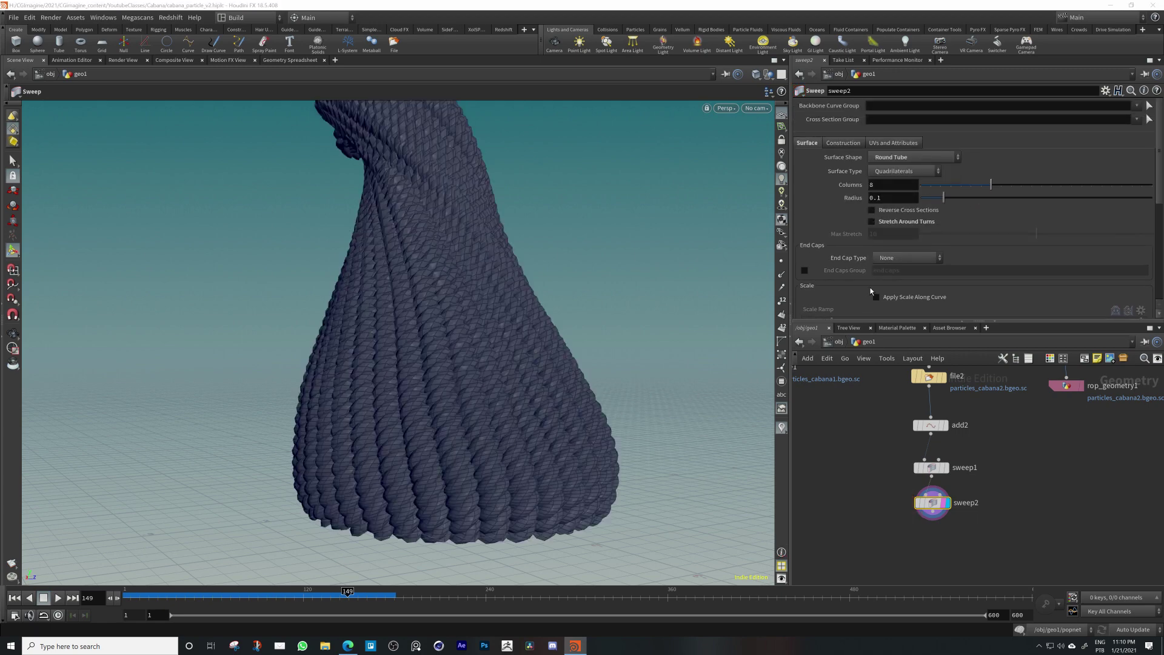
{"action": "middle_click_drag", "start_coordinate": [910, 199], "coordinate": [910, 200]}
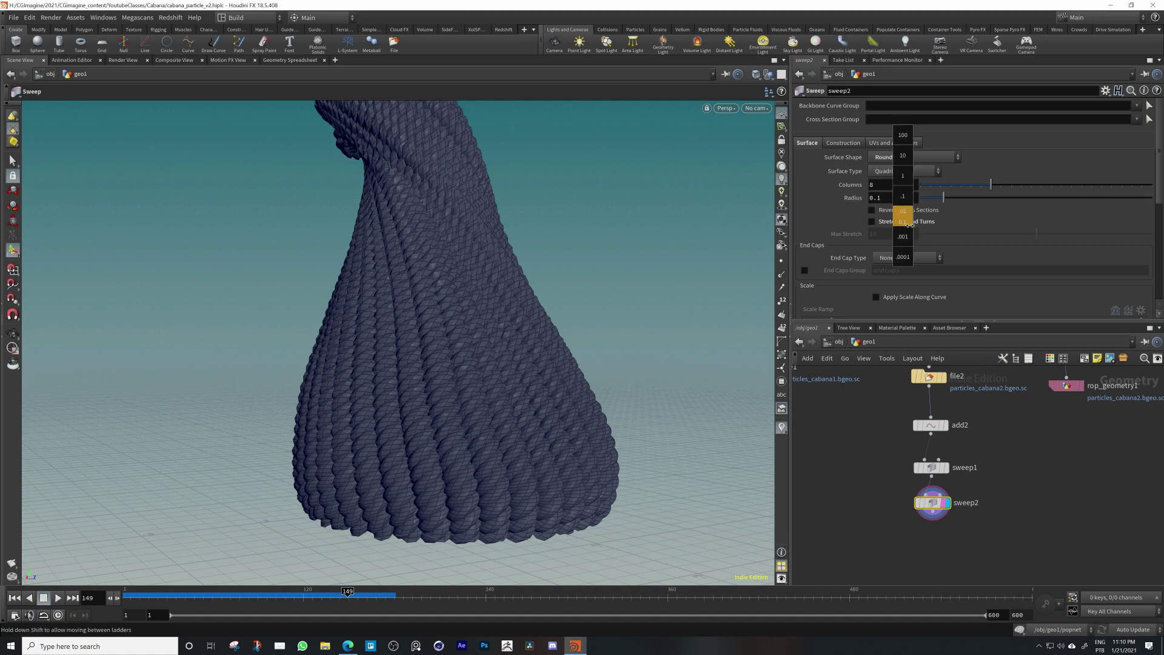
{"action": "middle_click_drag", "start_coordinate": [909, 240], "coordinate": [654, 229]}
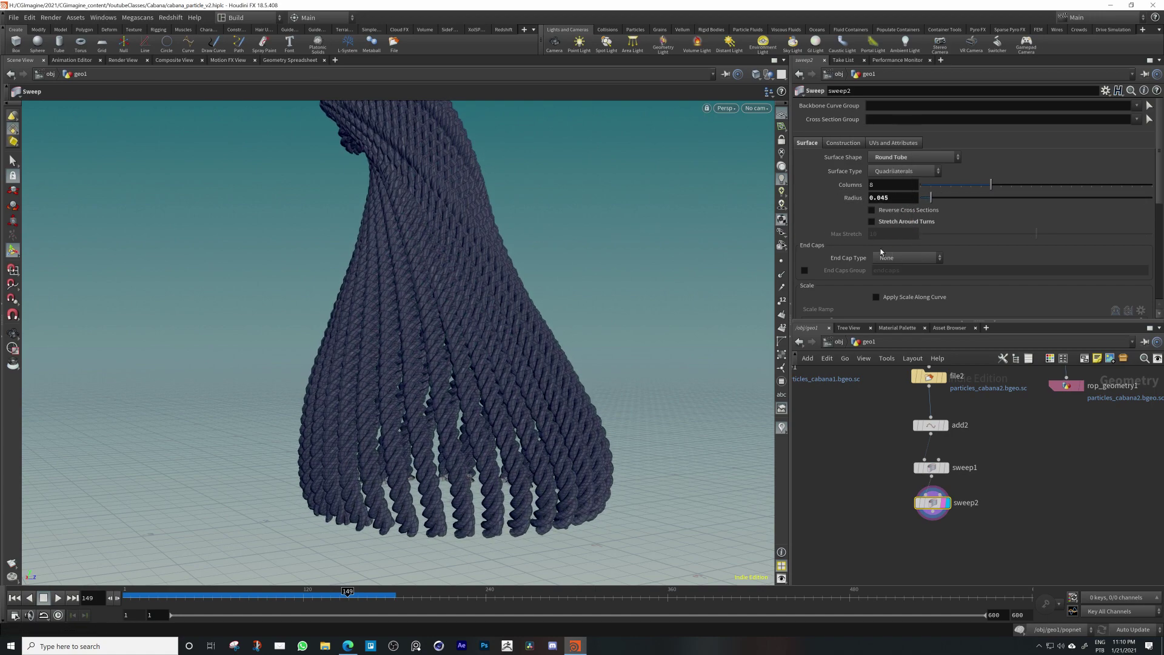
Close the open strand ends by setting sweep2's End Cap Type to Single Polygon
{"action": "left_click_drag", "start_coordinate": [438, 466], "coordinate": [400, 297], "text": "alt"}
{"action": "right_click_drag", "start_coordinate": [400, 297], "coordinate": [491, 228], "text": "alt"}
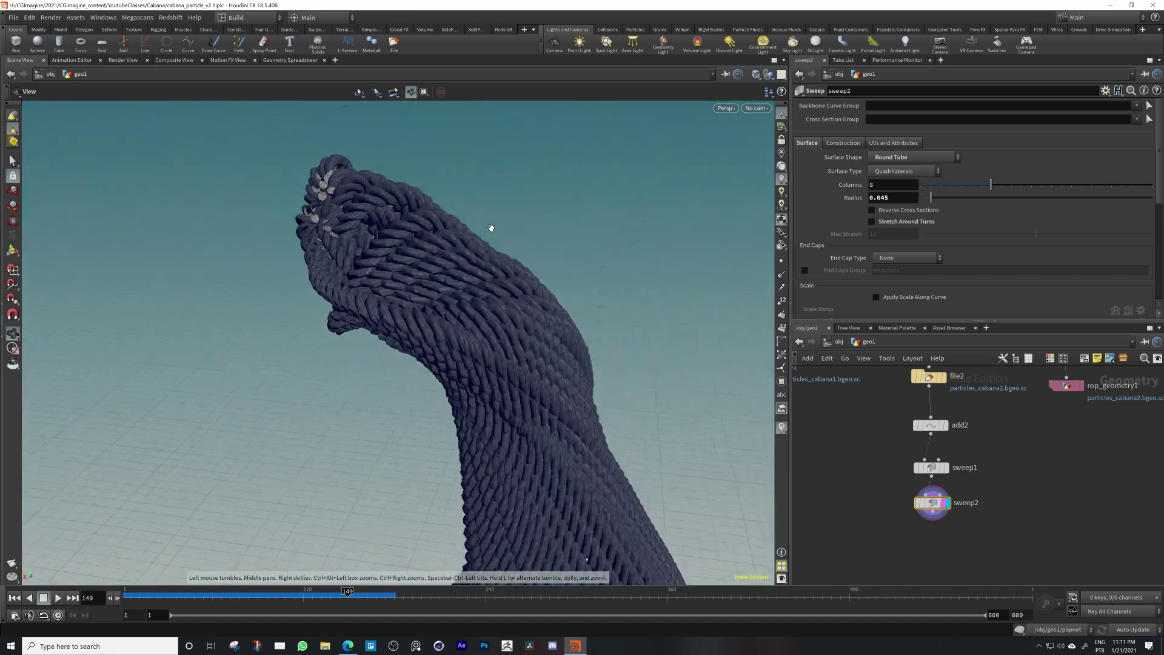
{"action": "scroll", "coordinate": [875, 283], "scroll_direction": "down", "scroll_amount": 1}
{"action": "left_click", "coordinate": [908, 231]}
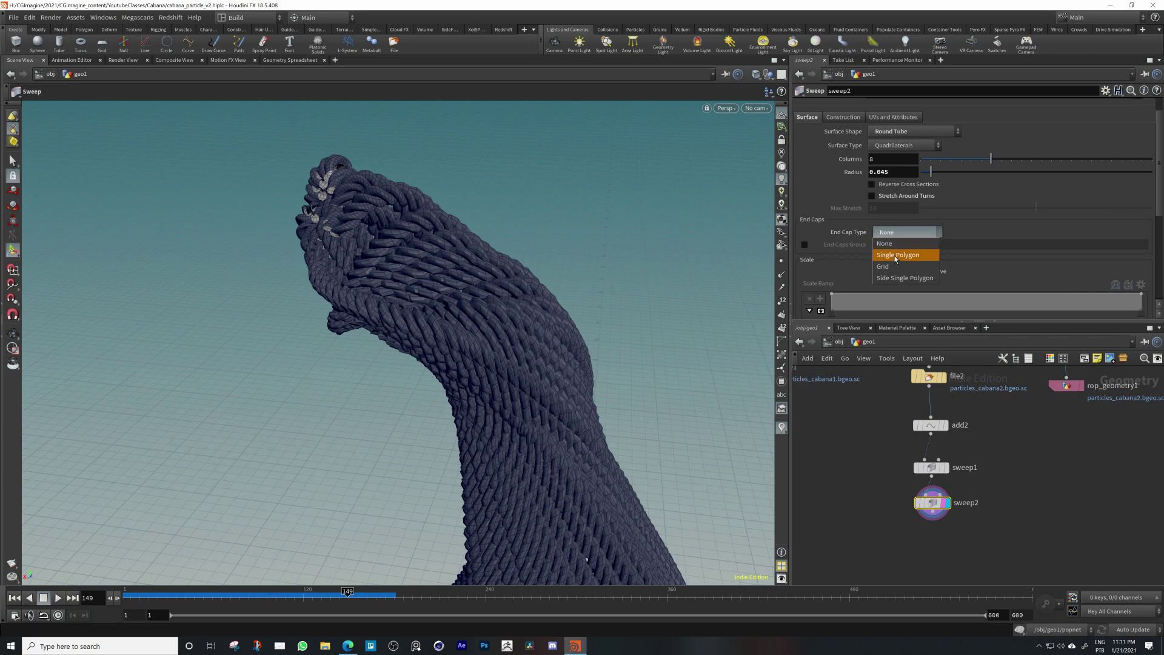
{"action": "left_click", "coordinate": [899, 246]}
{"action": "key", "text": "Escape"}
{"action": "left_click_drag", "start_coordinate": [403, 315], "coordinate": [200, 297]}
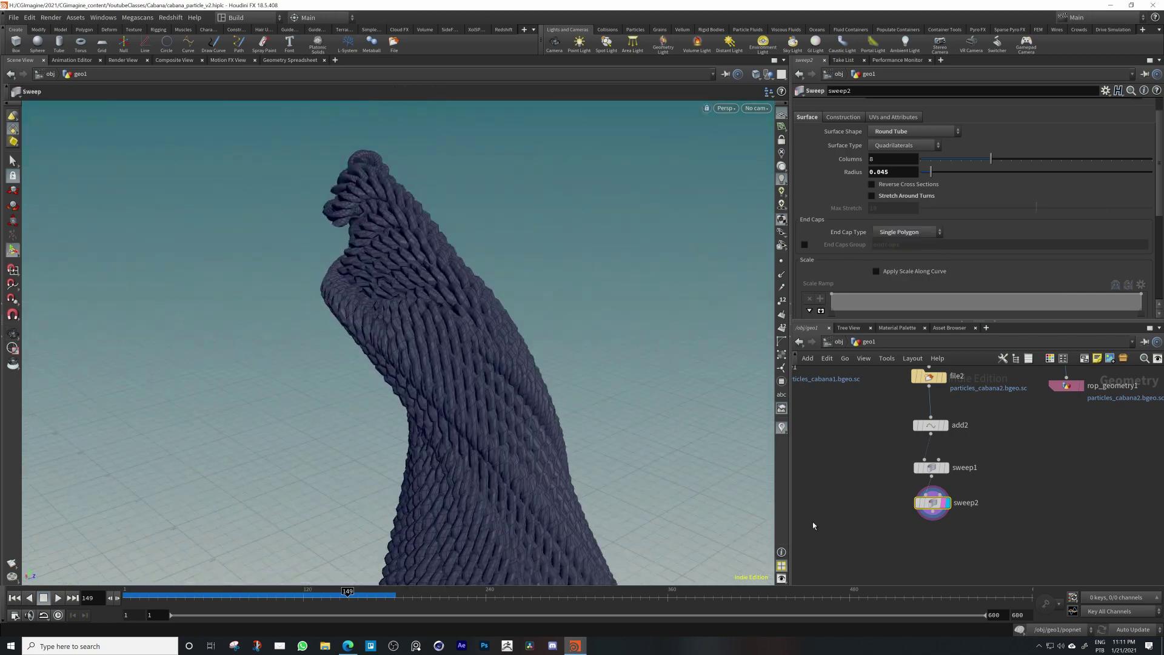
Turn off Transform Using Curve Point Attributes in sweep2's construction settings and inspect the rope surface down to the base
{"action": "scroll", "coordinate": [849, 116], "scroll_direction": "down", "scroll_amount": 5}
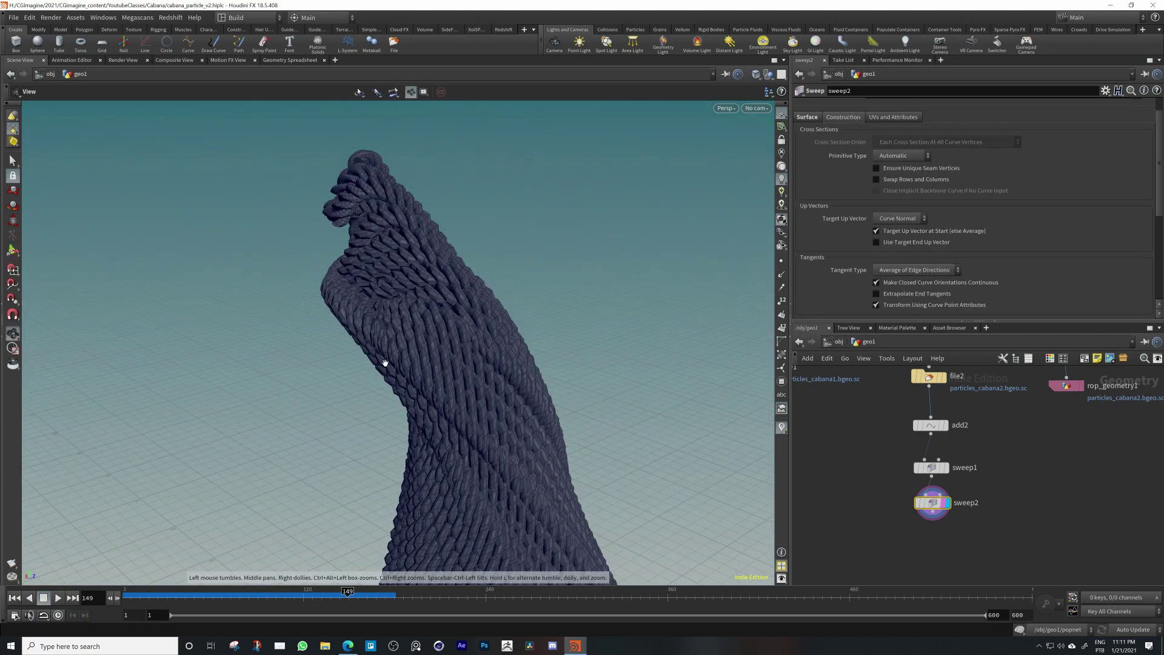
{"action": "left_click_drag", "start_coordinate": [382, 363], "coordinate": [745, 271]}
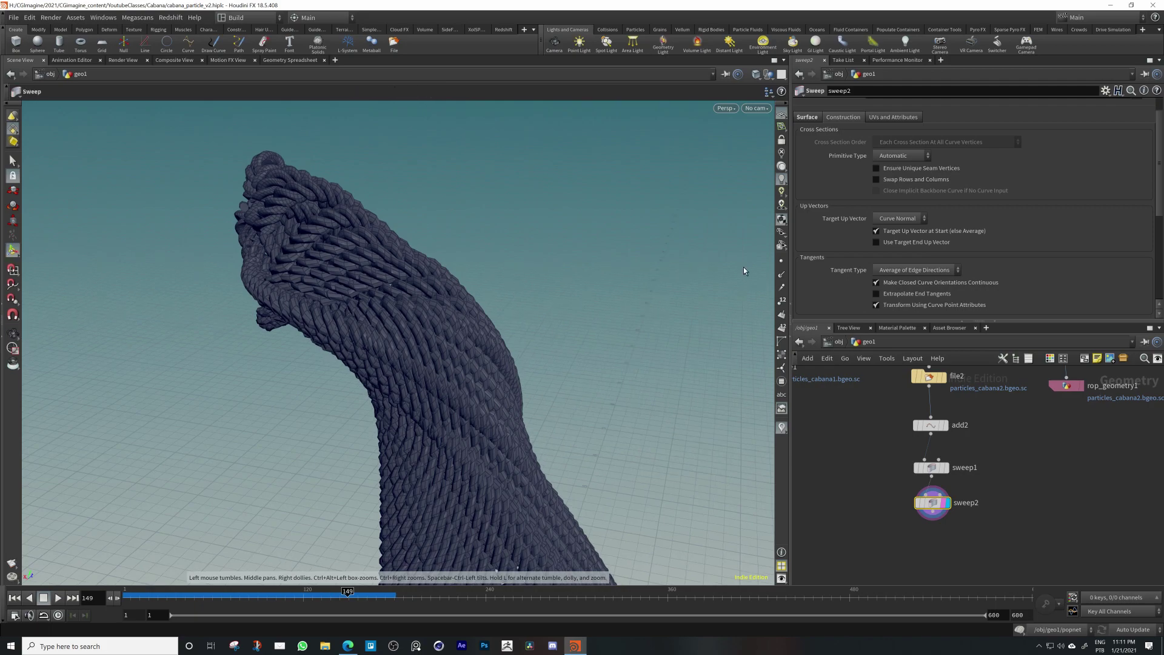
{"action": "left_click", "coordinate": [877, 306]}
{"action": "left_click_drag", "start_coordinate": [523, 370], "coordinate": [445, 421]}
{"action": "left_click_drag", "start_coordinate": [313, 379], "coordinate": [414, 297]}
{"action": "middle_click_drag", "start_coordinate": [414, 296], "coordinate": [321, 233]}
{"action": "right_click_drag", "start_coordinate": [463, 434], "coordinate": [511, 425]}
{"action": "left_click_drag", "start_coordinate": [511, 425], "coordinate": [479, 421]}
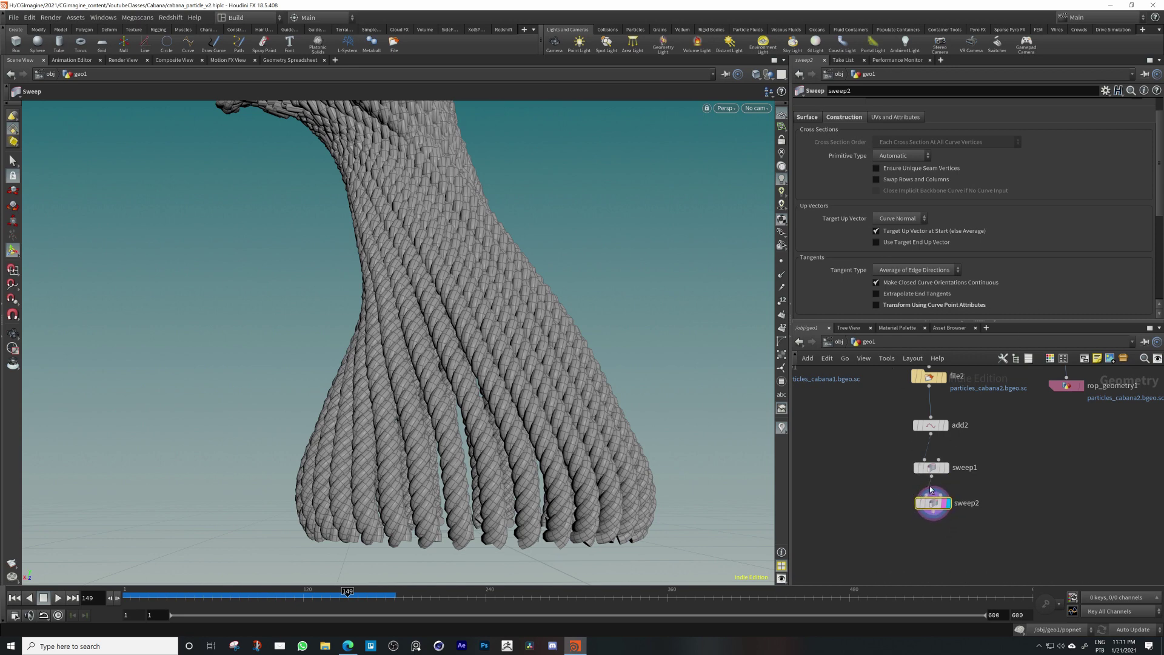
Enable Apply Scale Along Curve in sweep2 and taper the ramp's start, adding a Catmull-Rom point at about position 0.147, value 0.717
{"action": "scroll", "coordinate": [849, 195], "scroll_direction": "up", "scroll_amount": 3}
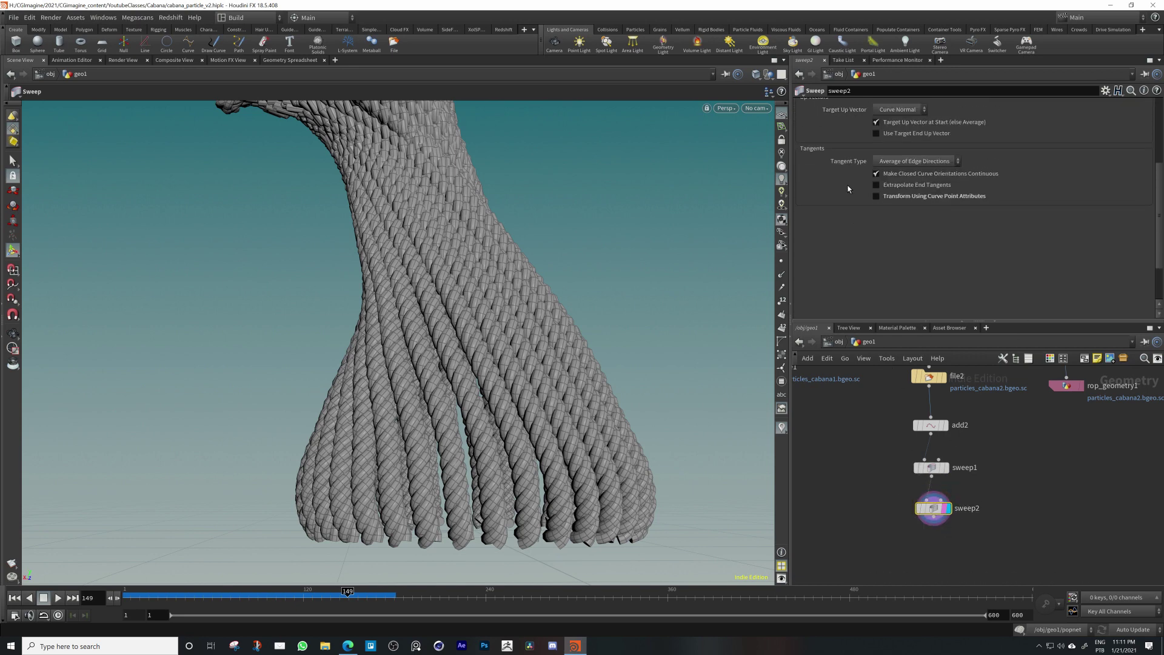
{"action": "left_click", "coordinate": [801, 144]}
{"action": "scroll", "coordinate": [873, 254], "scroll_direction": "down", "scroll_amount": 2}
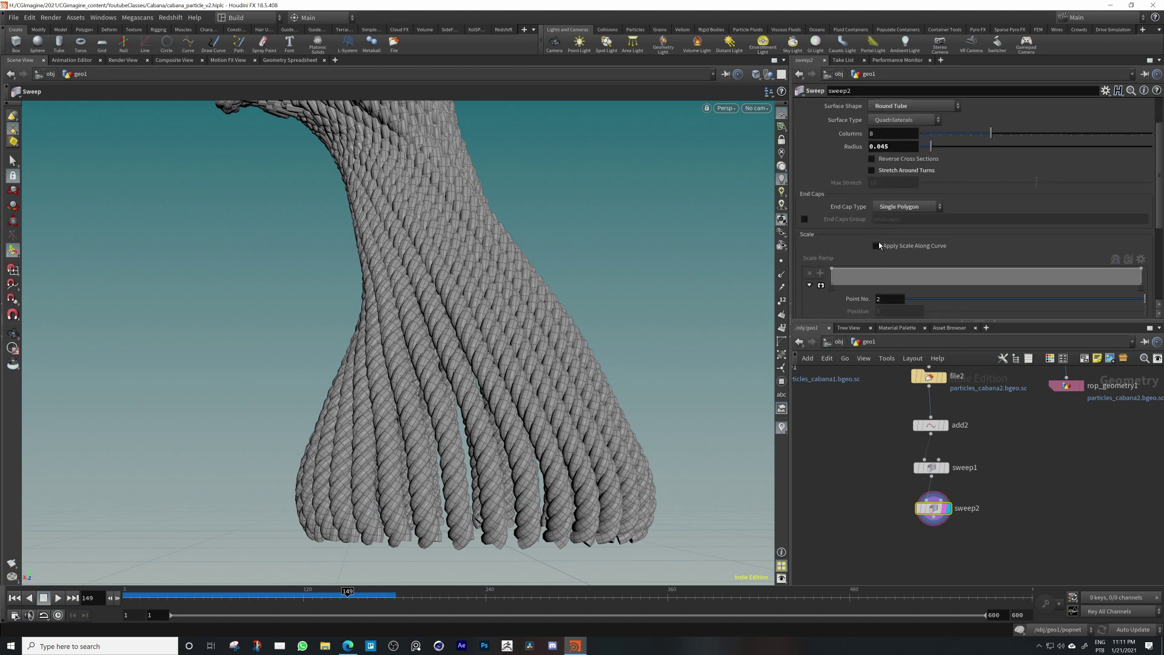
{"action": "left_click", "coordinate": [876, 246]}
{"action": "mouse_move", "coordinate": [1141, 269]}
{"action": "left_mouse_down"}
{"action": "mouse_move", "coordinate": [1144, 284]}
{"action": "mouse_move", "coordinate": [1144, 270]}
{"action": "left_mouse_up"}
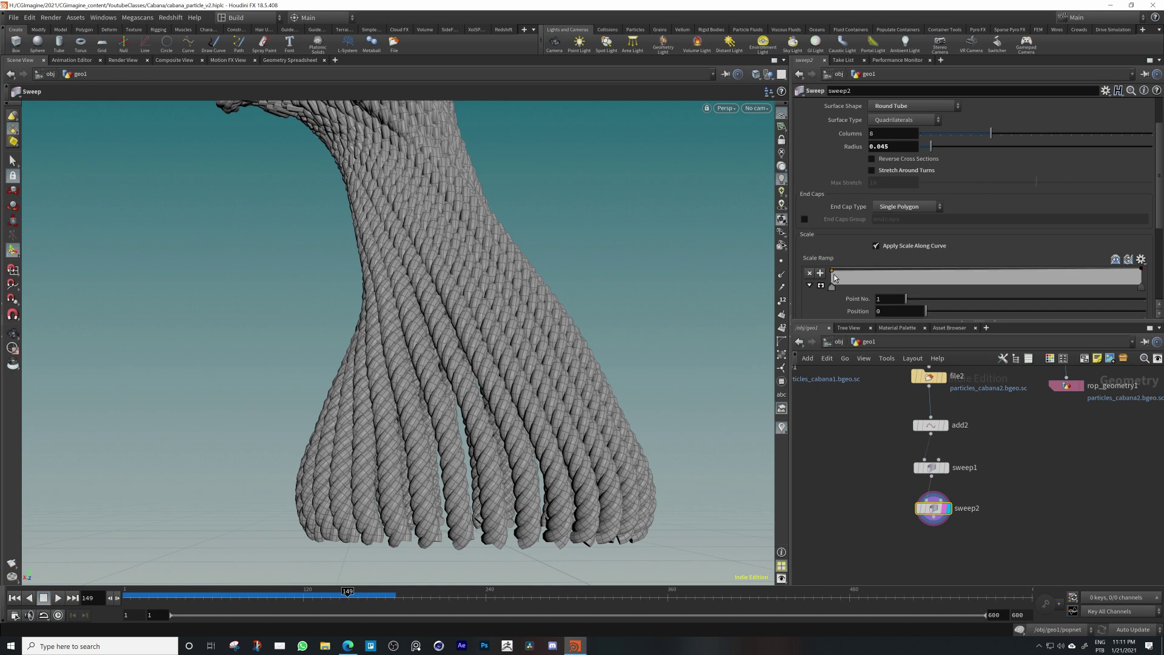
{"action": "left_click_drag", "start_coordinate": [835, 278], "coordinate": [887, 279]}
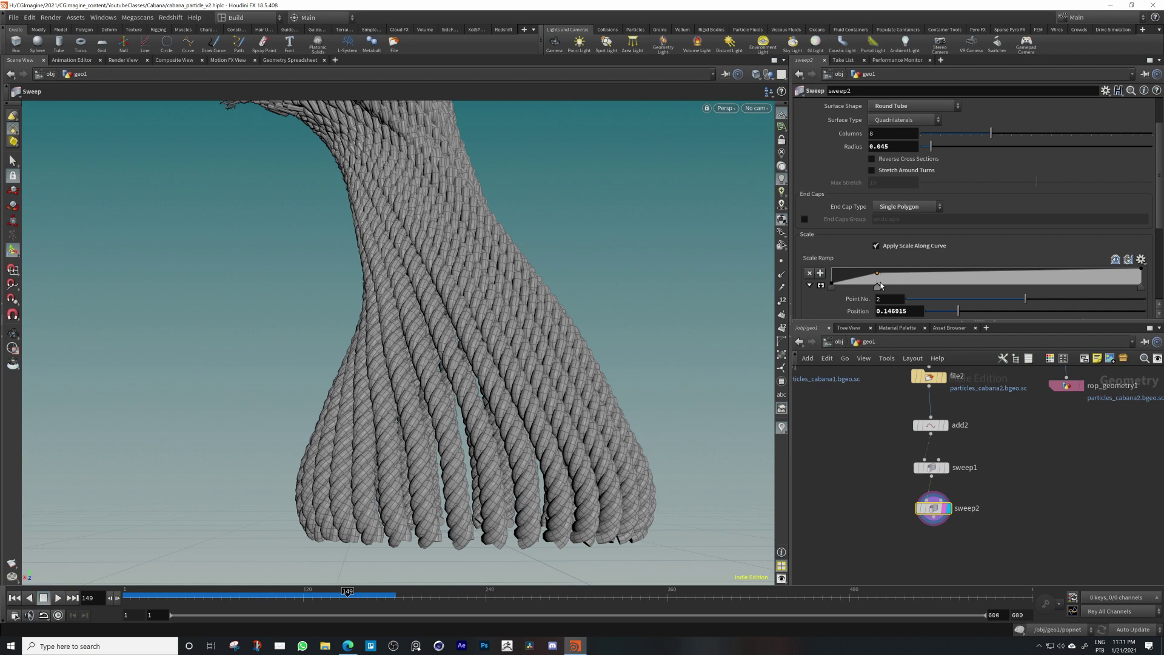
{"action": "scroll", "coordinate": [910, 300], "scroll_direction": "down", "scroll_amount": 3}
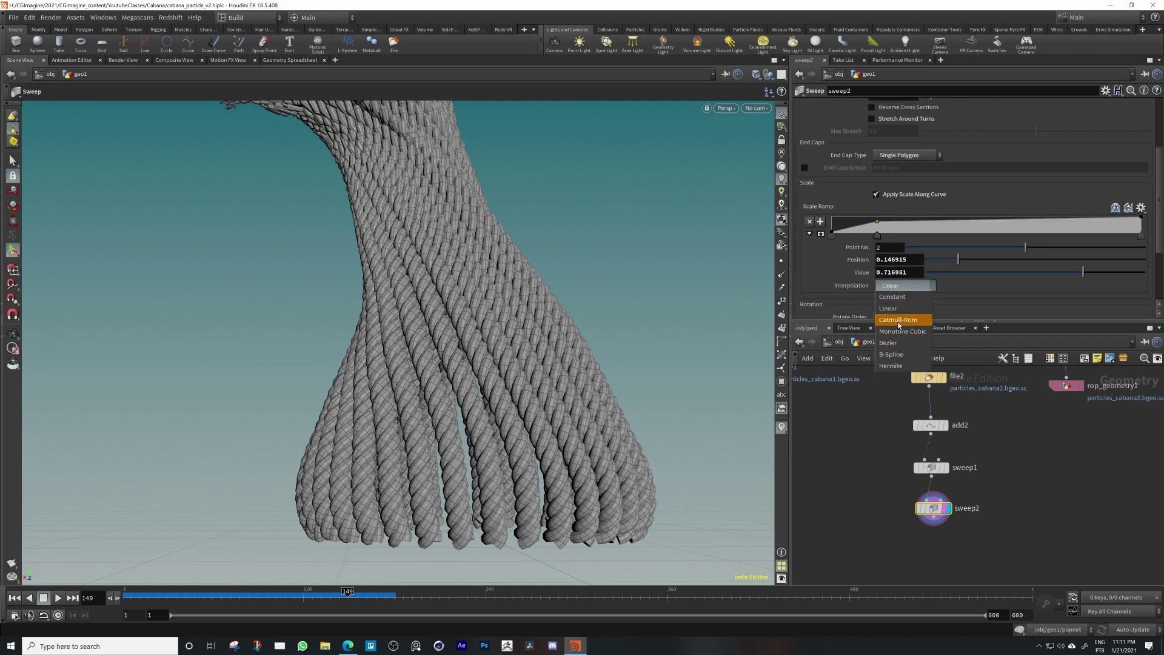
{"action": "left_click", "coordinate": [899, 320]}
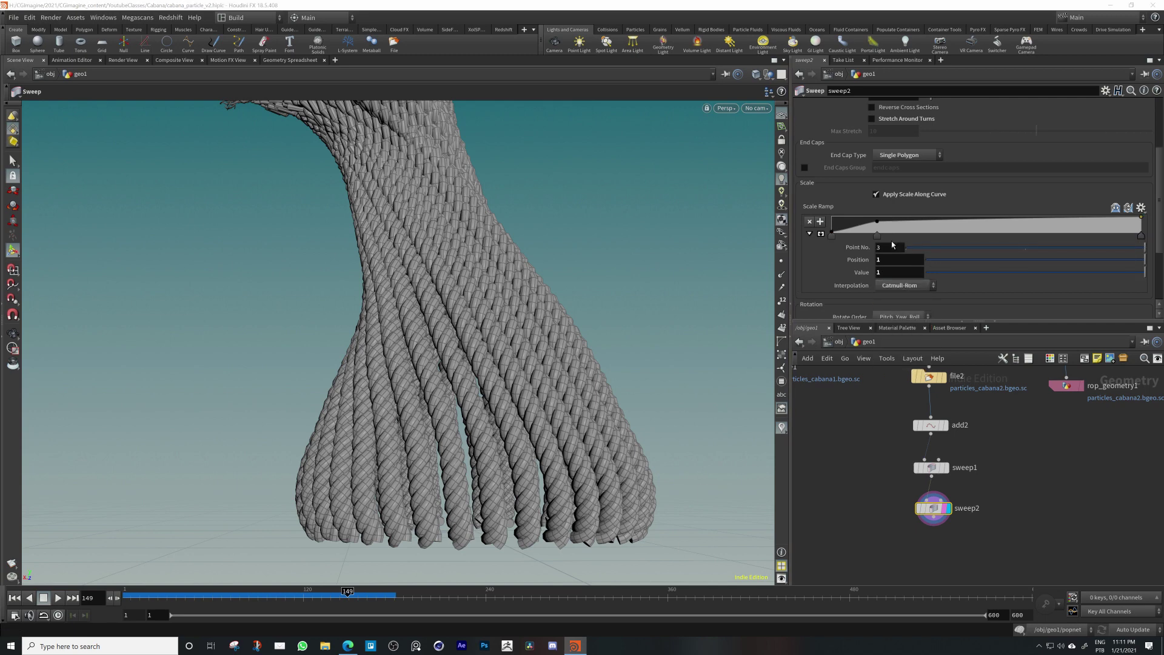
Move the middle point of sweep2's scale ramp to about position 0.295 and value 0.906, lengthening the taper at the upper rope ends
{"action": "right_click_drag", "start_coordinate": [644, 235], "coordinate": [375, 221], "text": "alt"}
{"action": "middle_click_drag", "start_coordinate": [357, 151], "coordinate": [365, 260], "text": "alt"}
{"action": "right_click_drag", "start_coordinate": [365, 260], "coordinate": [629, 179], "text": "alt"}
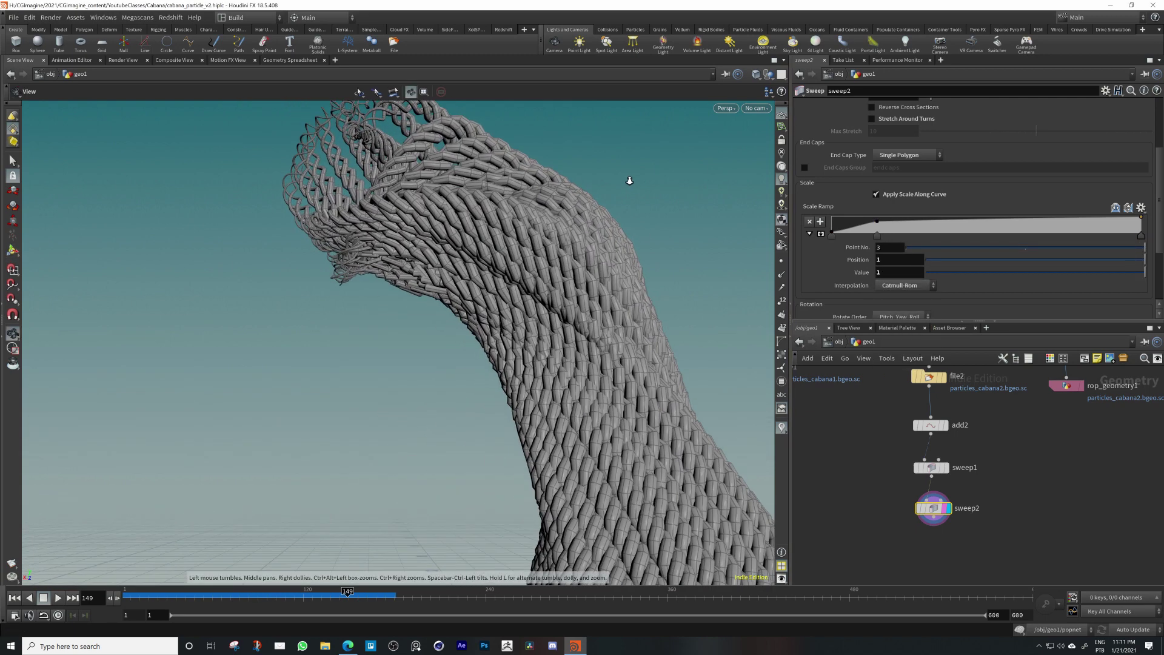
{"action": "middle_click_drag", "start_coordinate": [467, 203], "coordinate": [490, 333], "text": "alt"}
{"action": "left_click_drag", "start_coordinate": [490, 333], "coordinate": [503, 370], "text": "alt"}
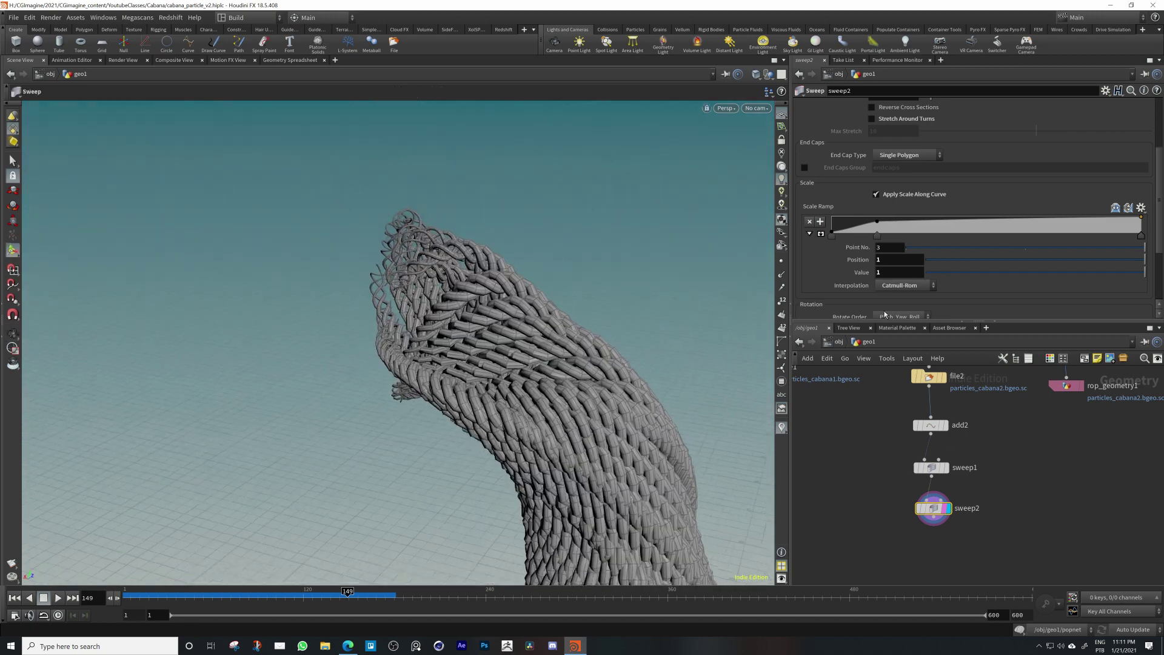
{"action": "left_click_drag", "start_coordinate": [881, 236], "coordinate": [926, 221]}
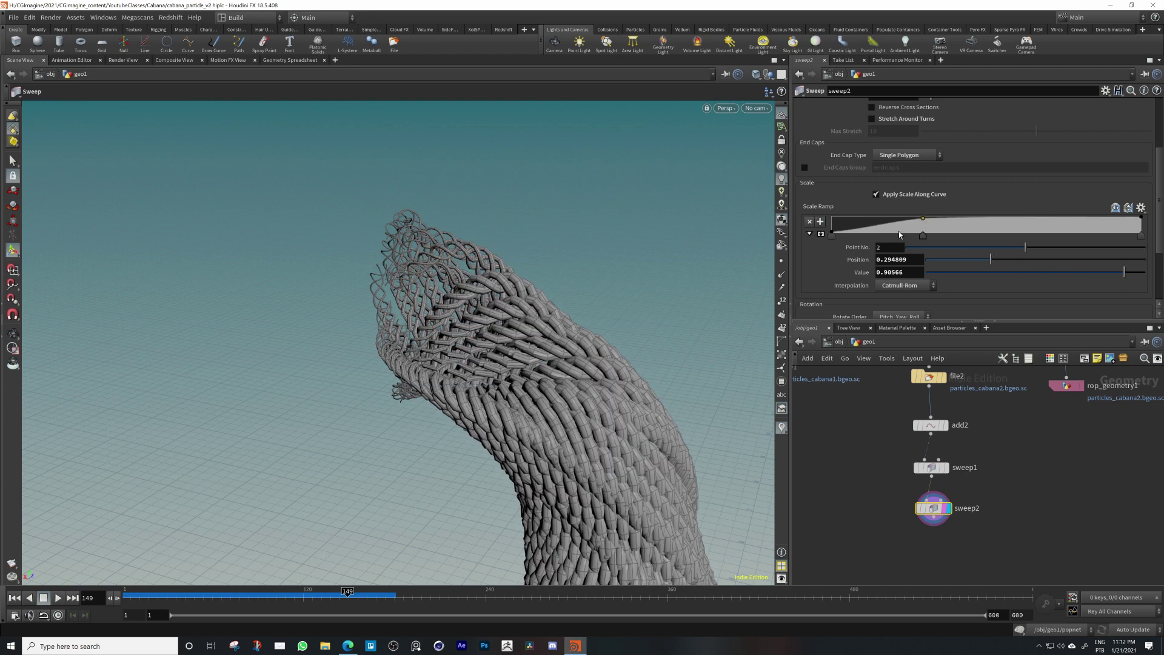
Reshape sweep2's scale ramp with a middle point at about position 0.32, a dip near 0.51 and a point at about 0.579, value 0.906
{"action": "left_click_drag", "start_coordinate": [833, 235], "coordinate": [834, 230]}
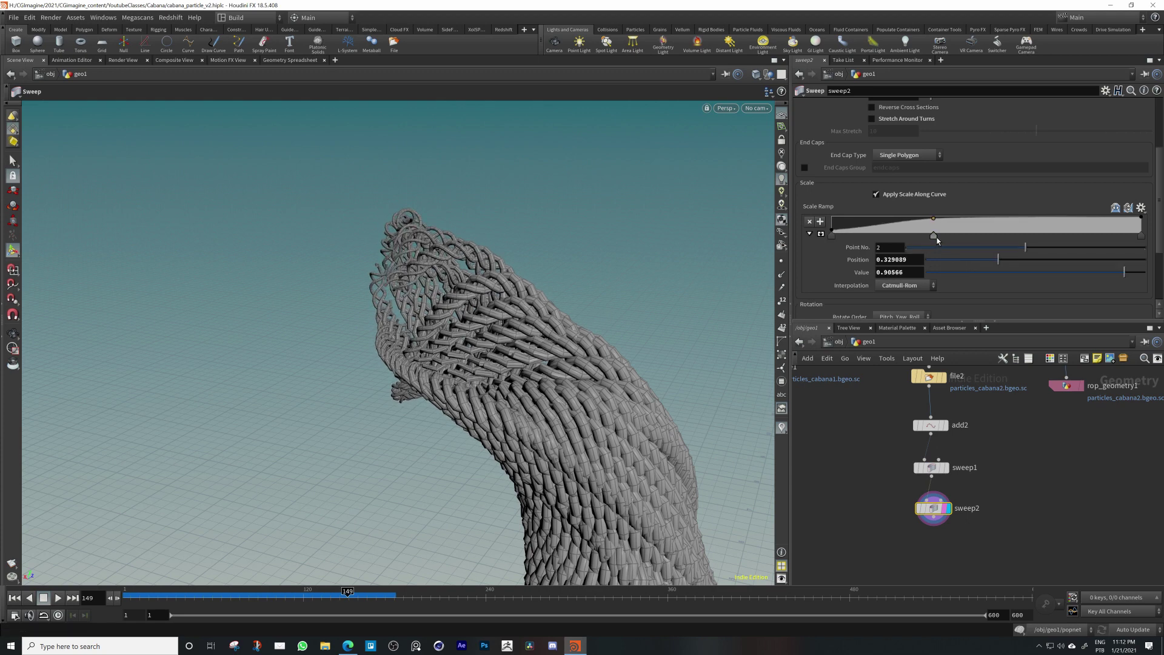
{"action": "left_click_drag", "start_coordinate": [989, 222], "coordinate": [1014, 218]}
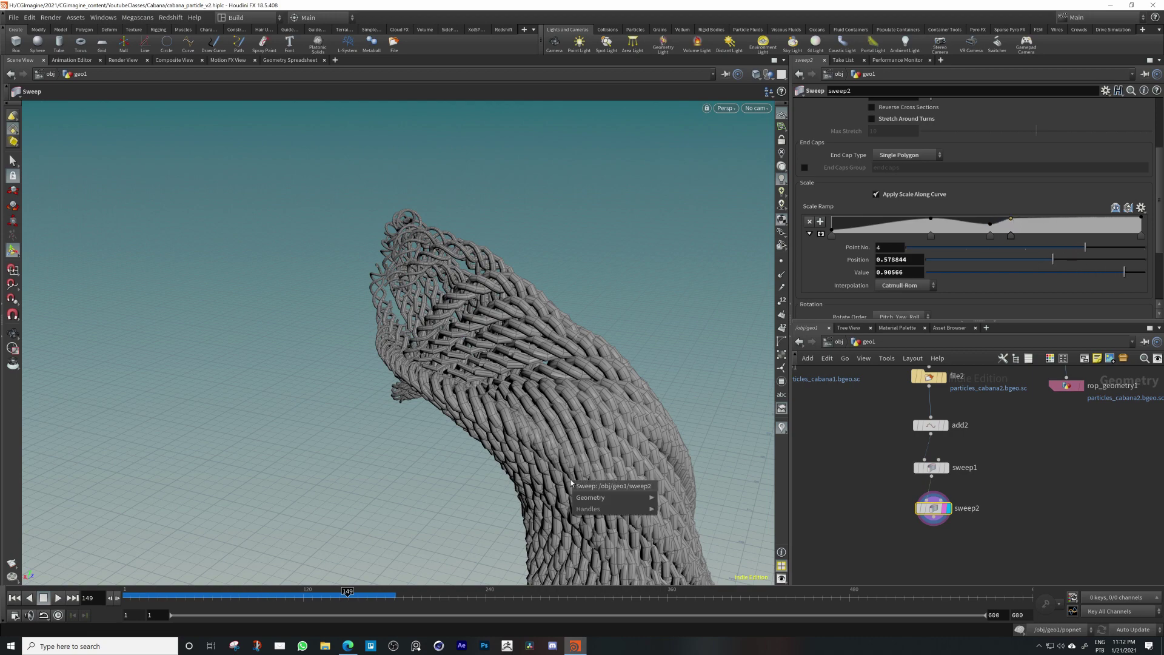
{"action": "key", "text": "Escape"}
{"action": "left_click_drag", "start_coordinate": [622, 428], "coordinate": [590, 396]}
{"action": "middle_click_drag", "start_coordinate": [590, 395], "coordinate": [502, 328]}
{"action": "left_click_drag", "start_coordinate": [501, 327], "coordinate": [461, 366]}
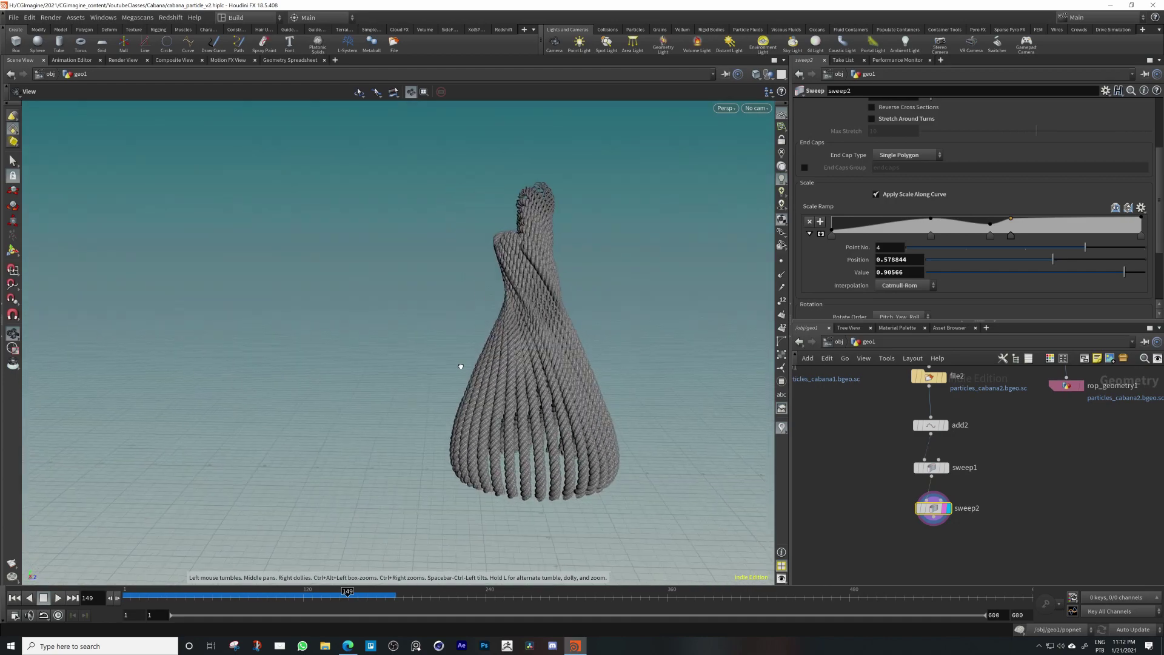
{"action": "left_click_drag", "start_coordinate": [460, 366], "coordinate": [447, 368]}
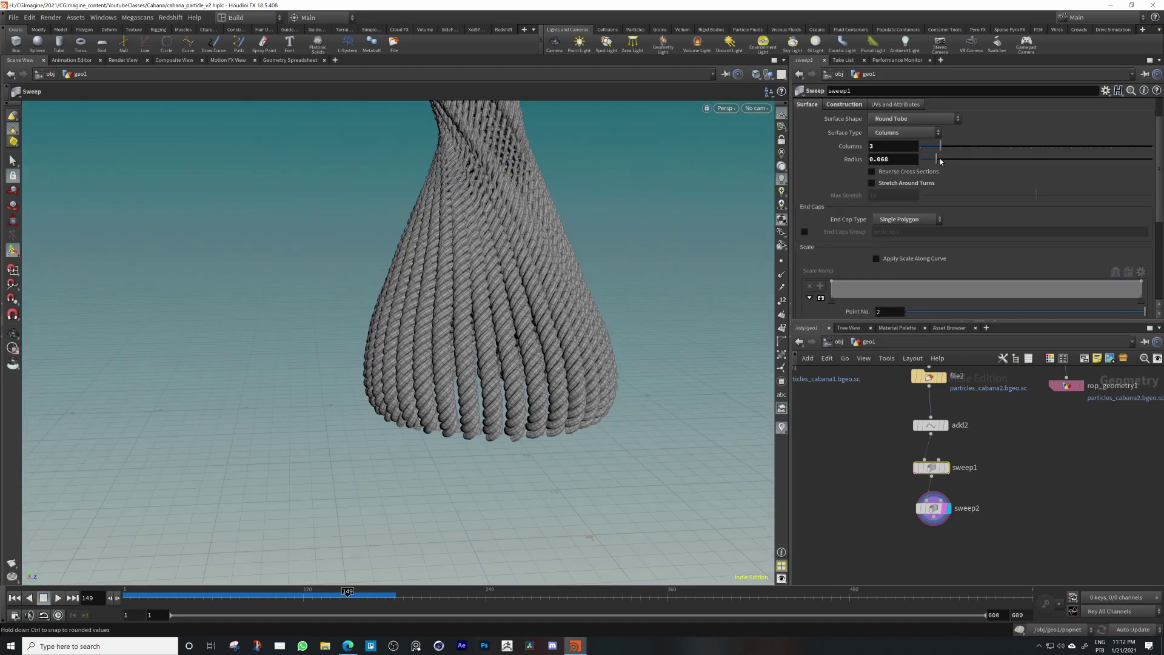
Thicken the ropes by setting sweep1's radius to 0.085 and sweep2's radius to 0.064
{"action": "left_click_drag", "start_coordinate": [941, 161], "coordinate": [944, 158]}
{"action": "left_click_drag", "start_coordinate": [510, 346], "coordinate": [601, 295], "text": "alt"}
{"action": "left_click", "coordinate": [935, 508]}
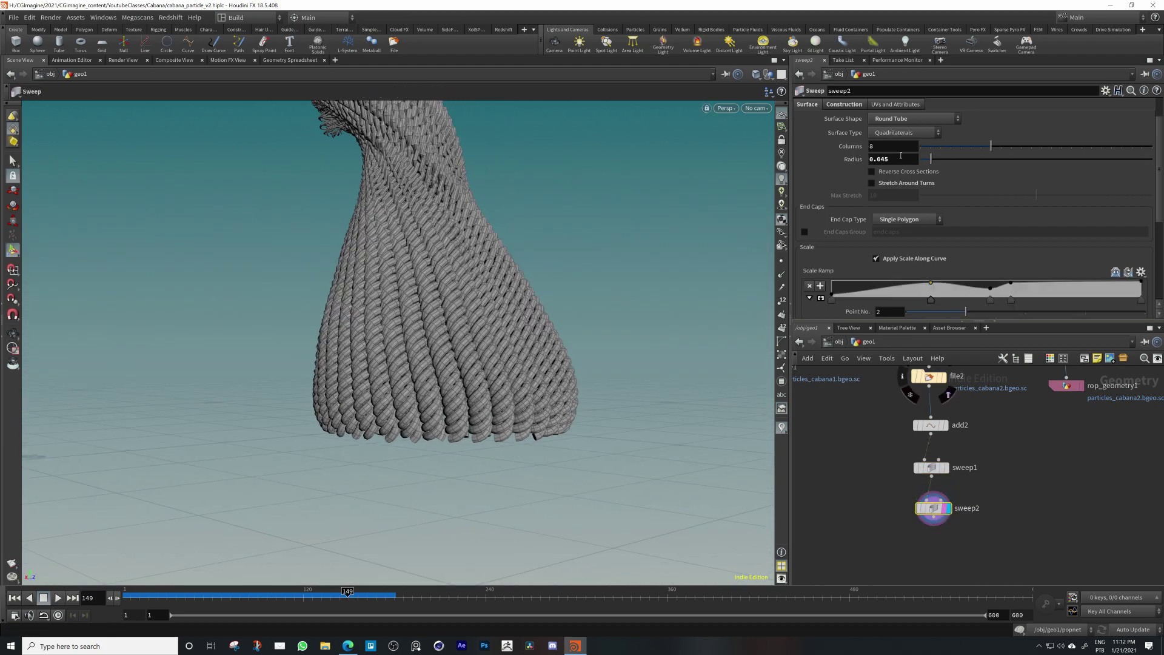
{"action": "left_click_drag", "start_coordinate": [936, 163], "coordinate": [939, 161]}
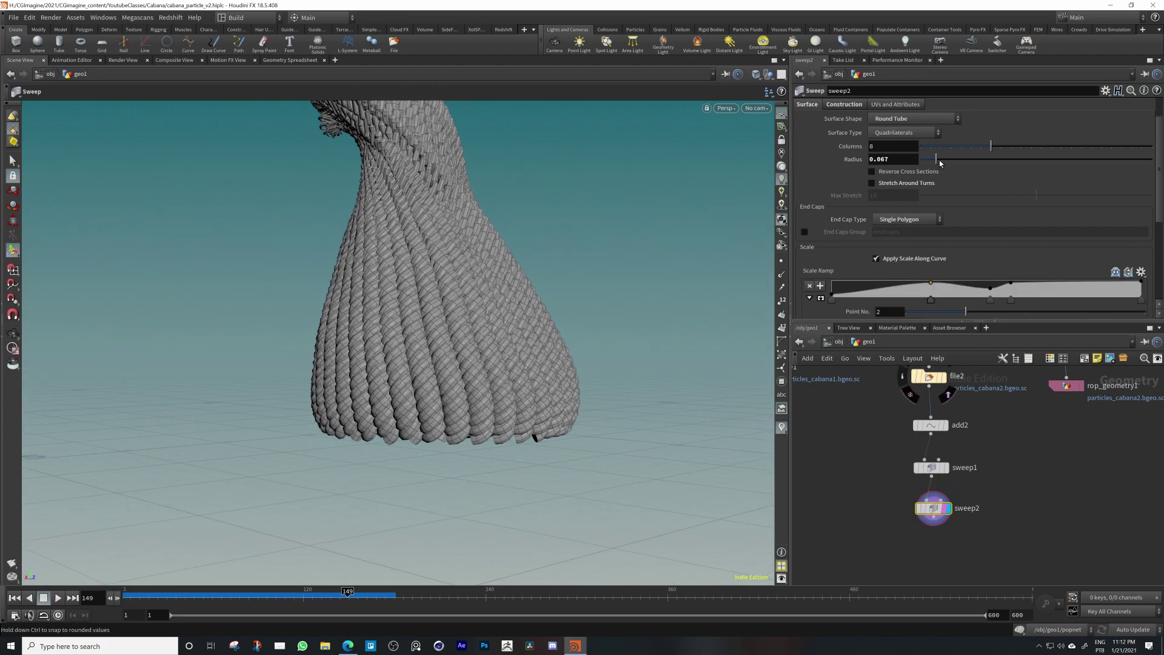
{"action": "left_click_drag", "start_coordinate": [461, 369], "coordinate": [451, 394], "text": "alt"}
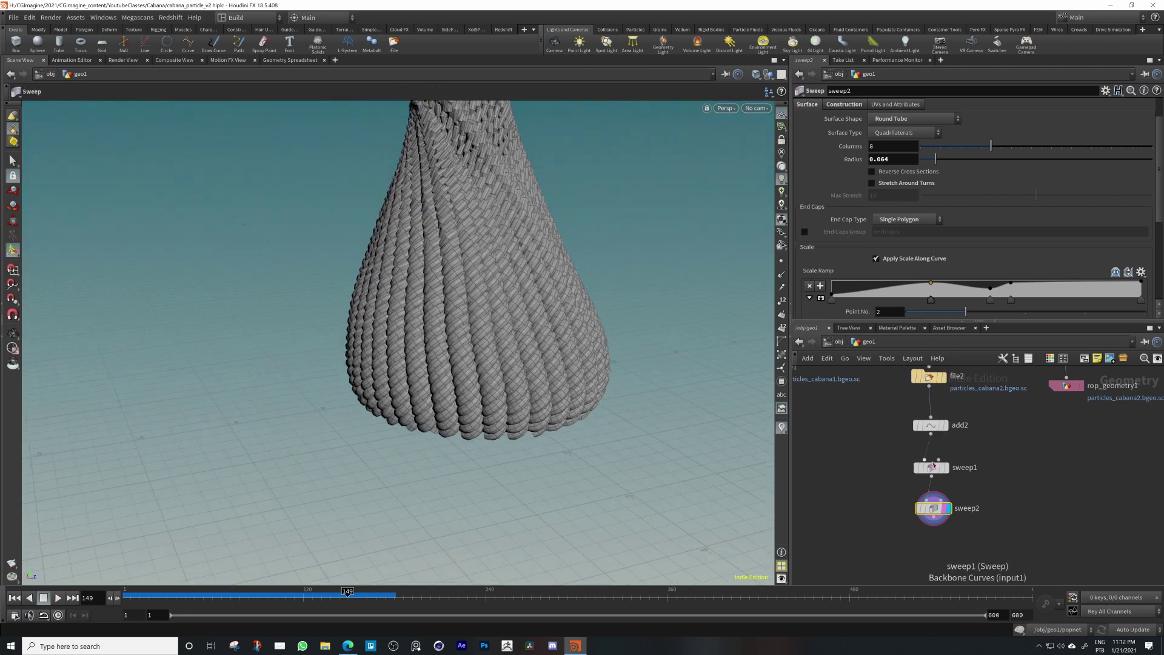
Set sweep1's Full Twists to 8 and reduce its radius to about 0.051
{"action": "left_click", "coordinate": [934, 466]}
{"action": "scroll", "coordinate": [945, 272], "scroll_direction": "down", "scroll_amount": 5}
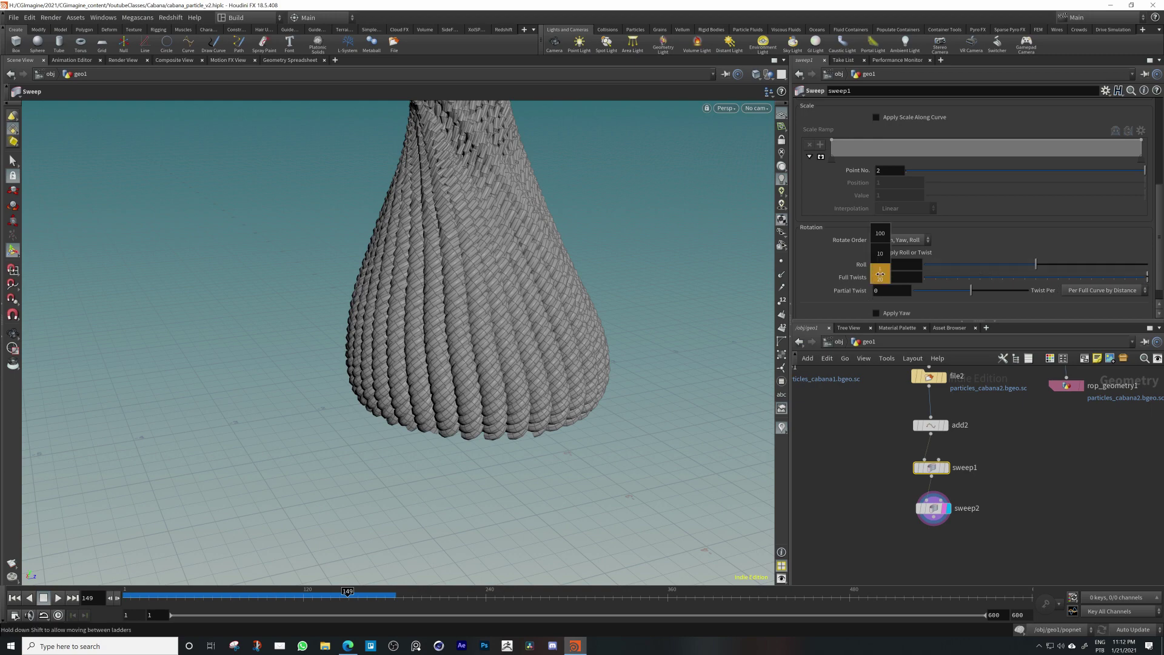
{"action": "middle_click_drag", "start_coordinate": [880, 274], "coordinate": [824, 280]}
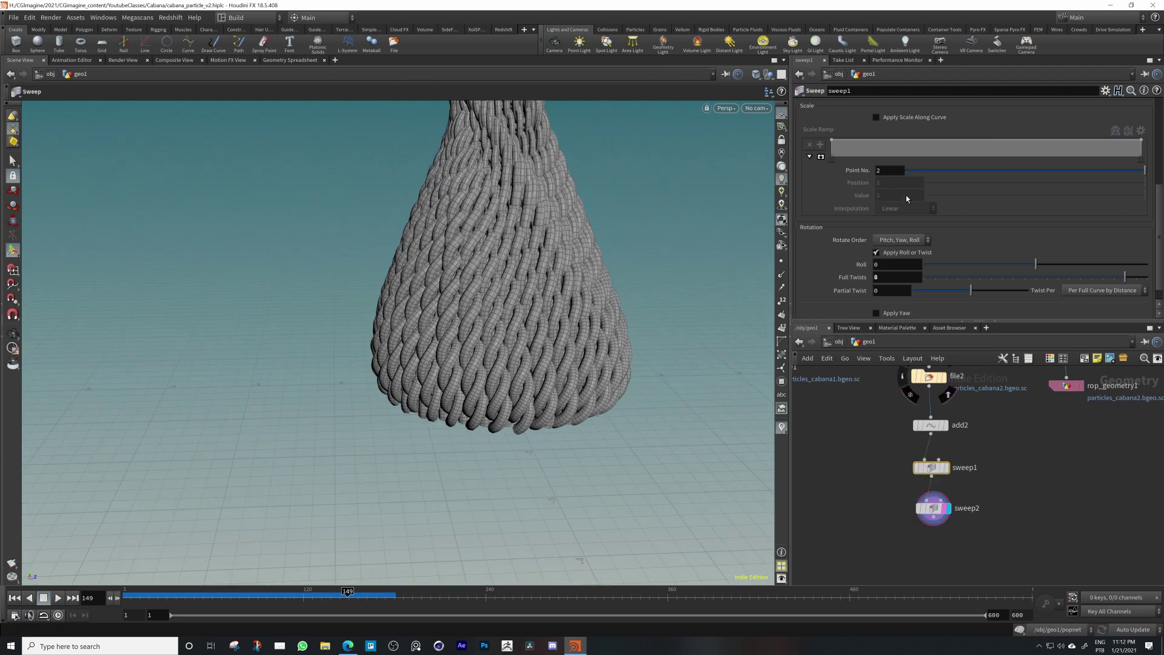
{"action": "scroll", "coordinate": [882, 189], "scroll_direction": "up", "scroll_amount": 5}
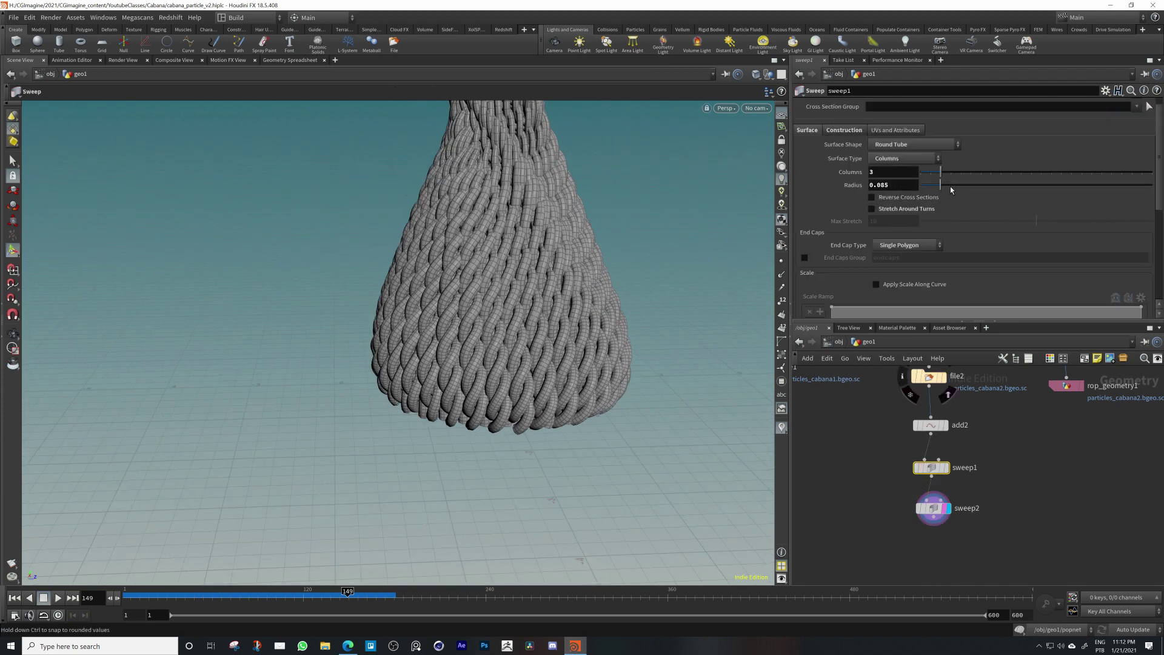
{"action": "left_click_drag", "start_coordinate": [943, 186], "coordinate": [933, 185]}
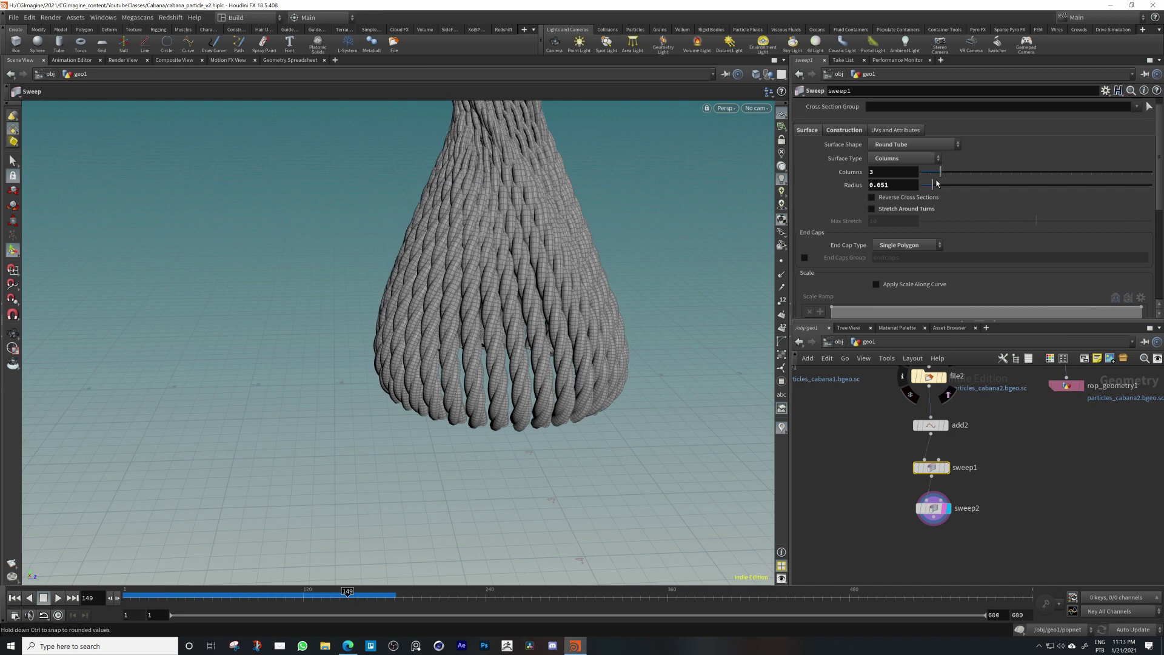
Set sweep2's radius to 0.055 and move both Sweep nodes down to make room below add2
{"action": "left_click", "coordinate": [940, 513]}
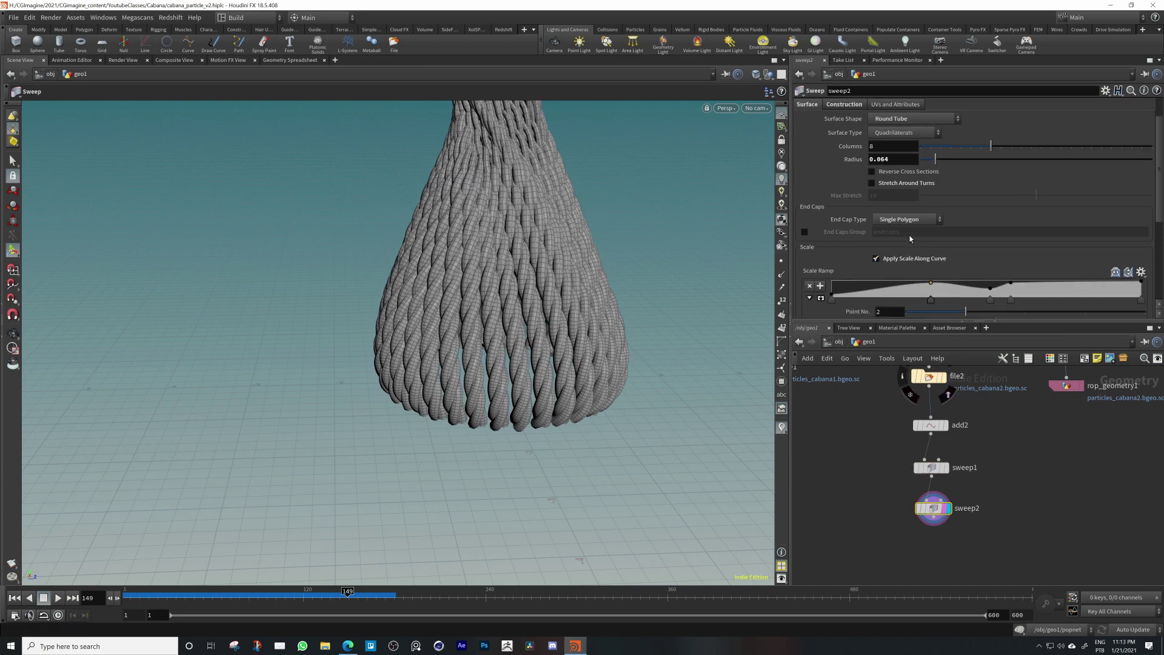
{"action": "left_click_drag", "start_coordinate": [937, 161], "coordinate": [931, 161]}
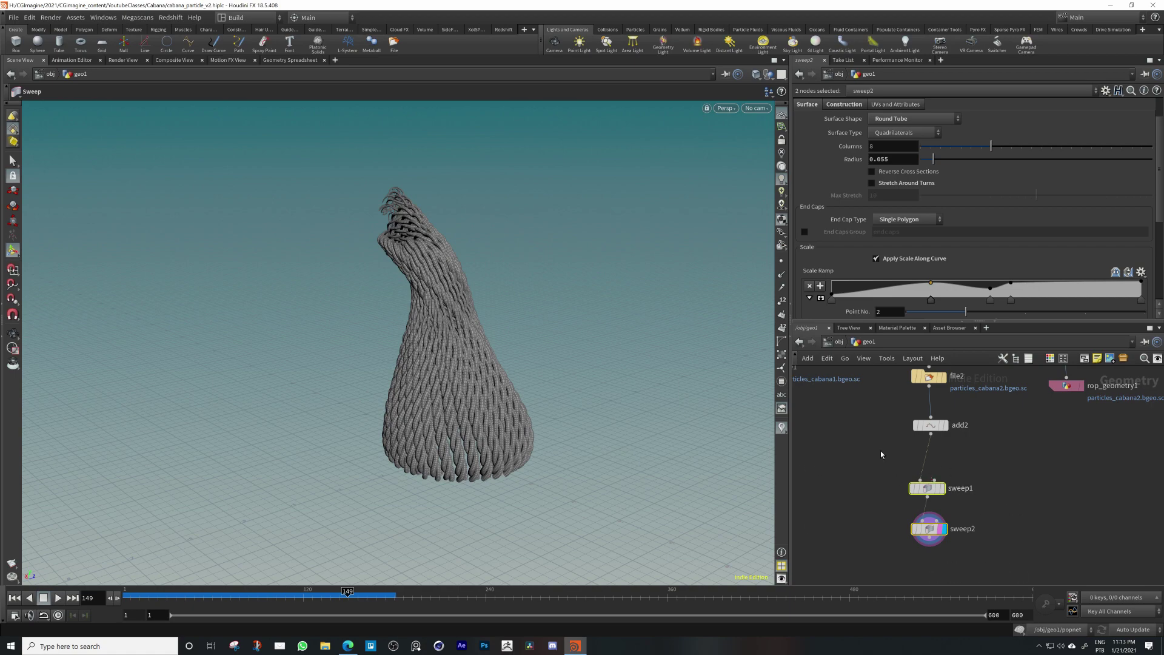
{"action": "key", "text": "Escape"}
{"action": "left_click_drag", "start_coordinate": [522, 424], "coordinate": [456, 419]}
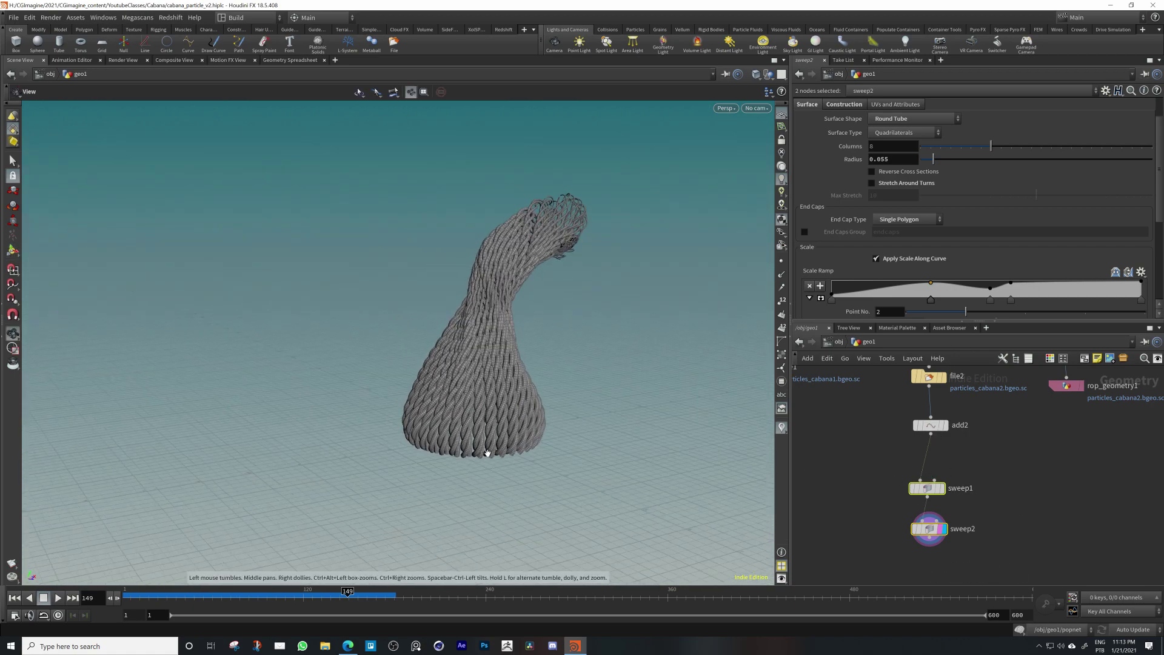
Display add2's curves and insert a Delete node between add2 and sweep1
{"action": "left_click", "coordinate": [944, 426]}
{"action": "left_click", "coordinate": [933, 428]}
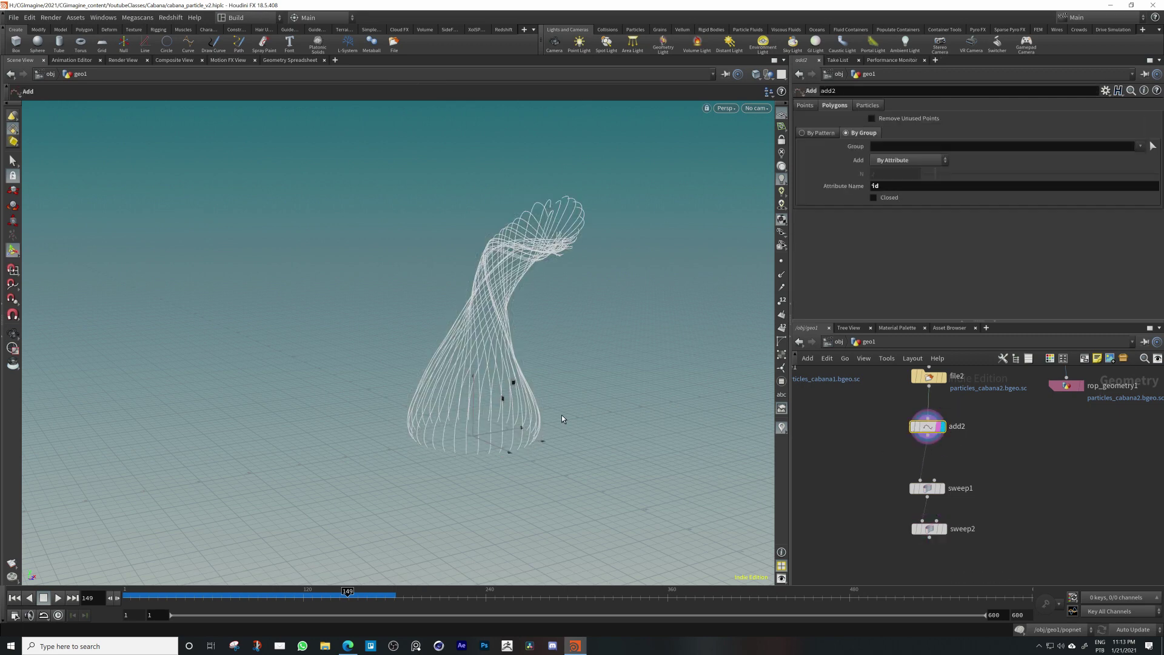
{"action": "left_click", "coordinate": [931, 440]}
{"action": "type", "text": "dele"}
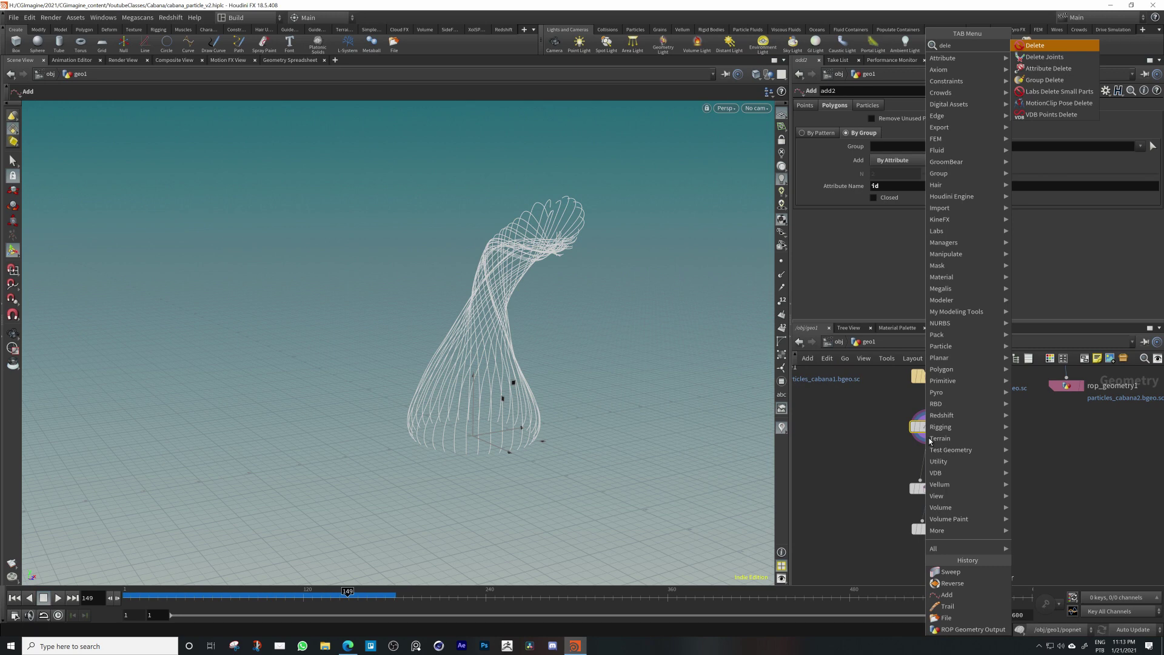
{"action": "key", "text": "Return"}
{"action": "left_click", "coordinate": [926, 458]}
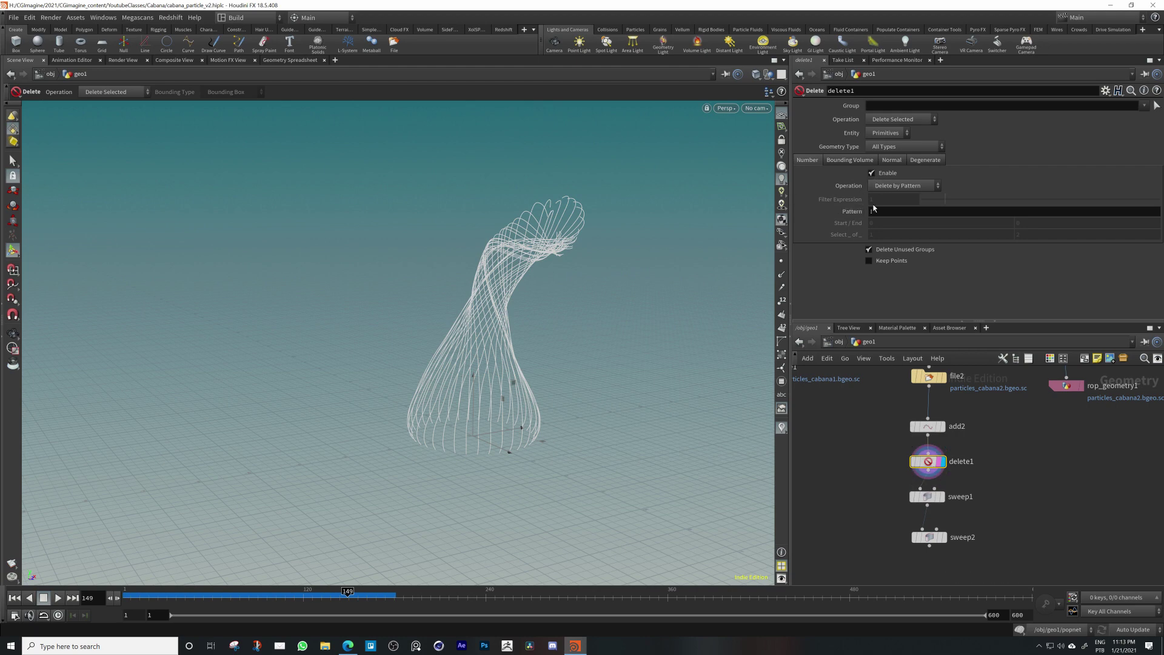
Enable delete1's bounding box and fit it over the front base curves, about 1.207 high and centred near 0, 0.515, 1.237
{"action": "left_click", "coordinate": [850, 160]}
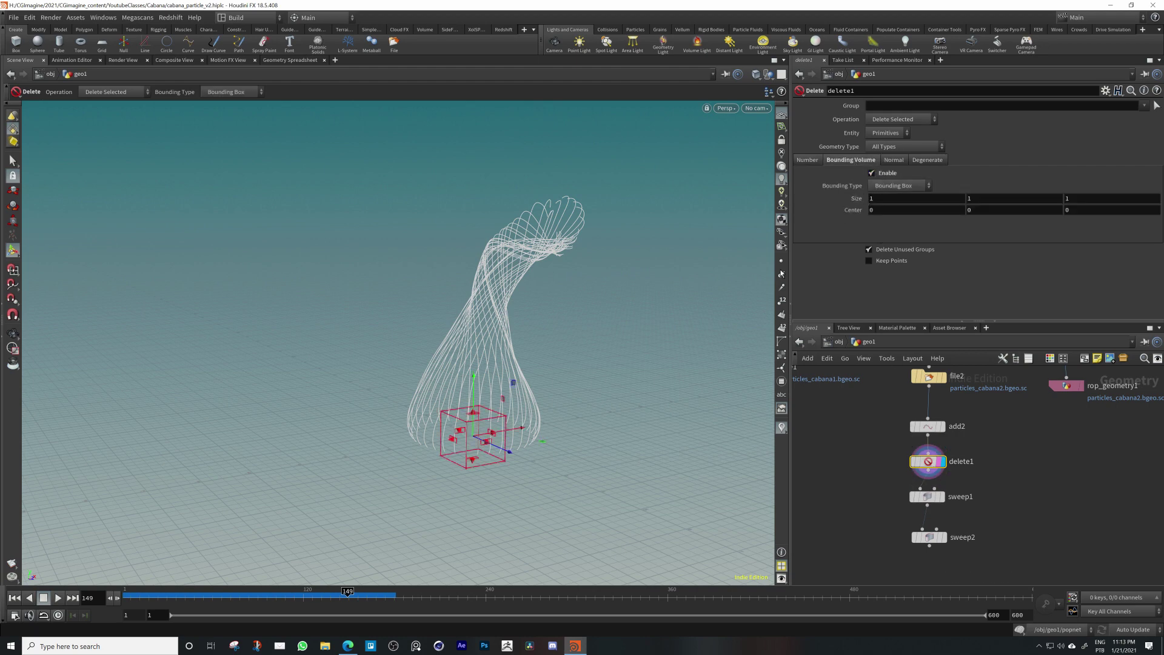
{"action": "left_click_drag", "start_coordinate": [517, 429], "coordinate": [343, 423], "text": "alt"}
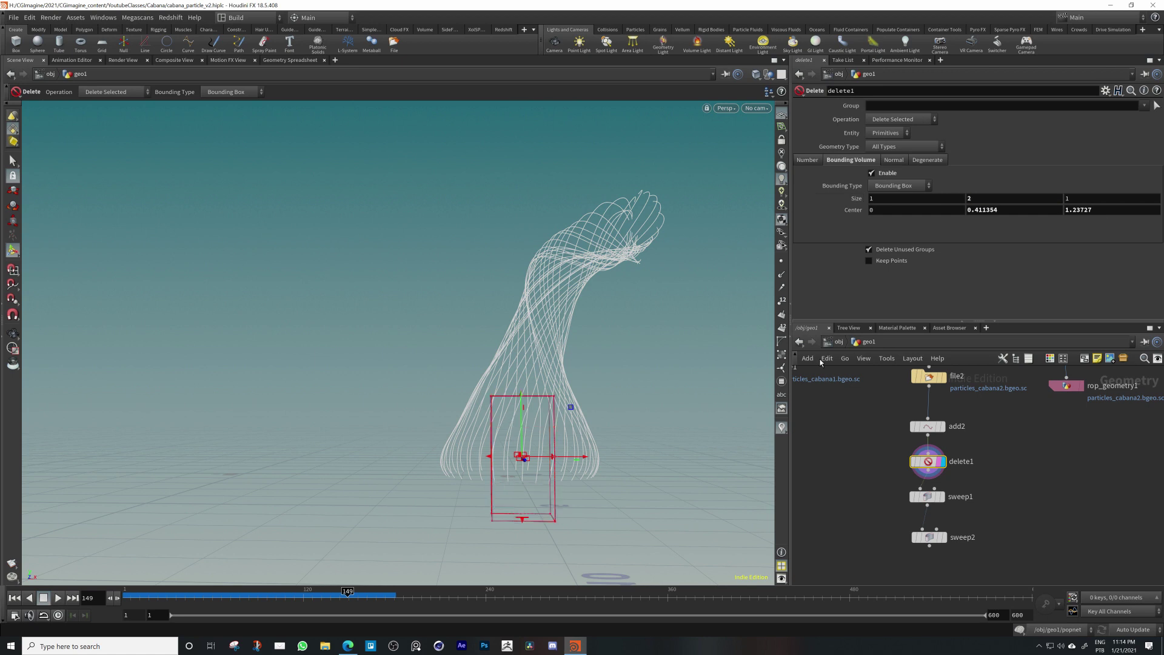
{"action": "left_click_drag", "start_coordinate": [525, 458], "coordinate": [525, 452]}
{"action": "key", "text": "ctrl+z"}
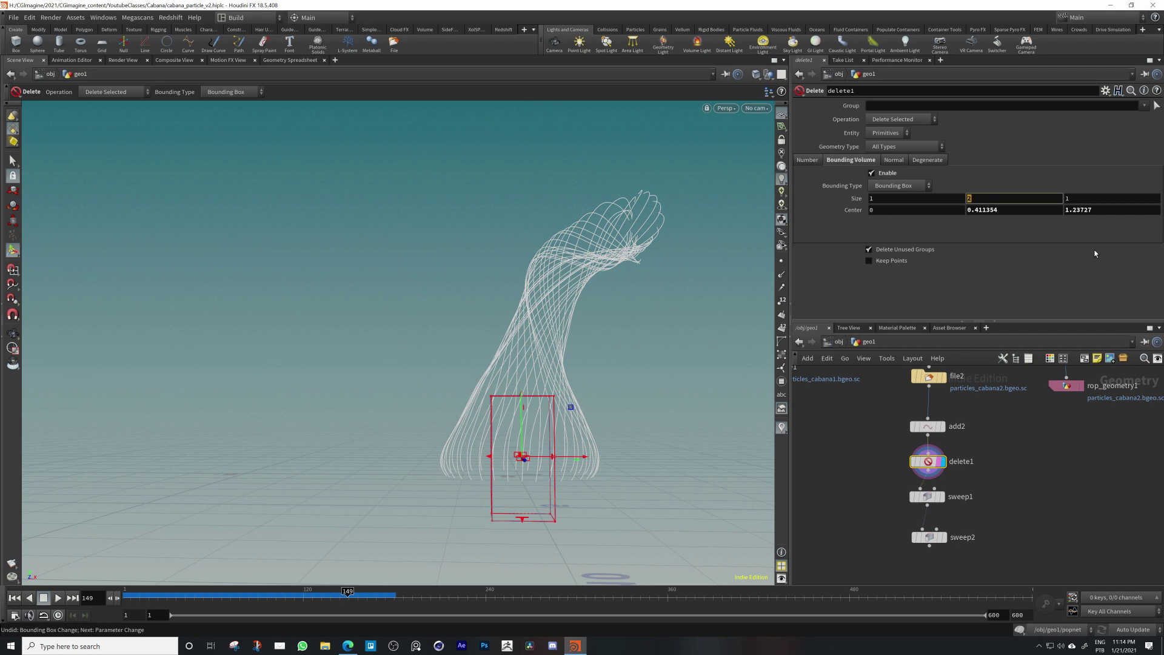
{"action": "mouse_move", "coordinate": [531, 422]}
{"action": "left_mouse_down", "text": "alt"}
{"action": "mouse_move", "coordinate": [699, 436]}
{"action": "mouse_move", "coordinate": [682, 425]}
{"action": "mouse_move", "coordinate": [527, 423]}
{"action": "left_mouse_up", "text": "alt"}
{"action": "left_click_drag", "start_coordinate": [736, 414], "coordinate": [476, 428], "text": "alt"}
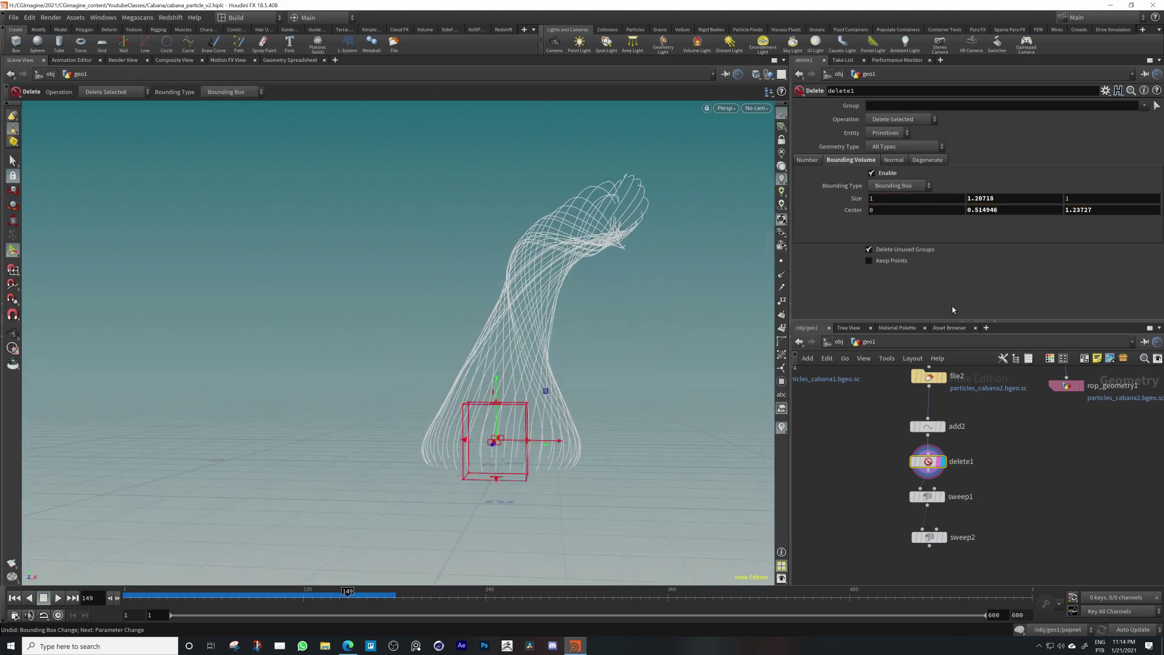
Set delete1's Entity to Points and display sweep2 to check the opening cut into the rope base
{"action": "left_click", "coordinate": [877, 133]}
{"action": "left_click_drag", "start_coordinate": [519, 428], "coordinate": [434, 424], "text": "alt"}
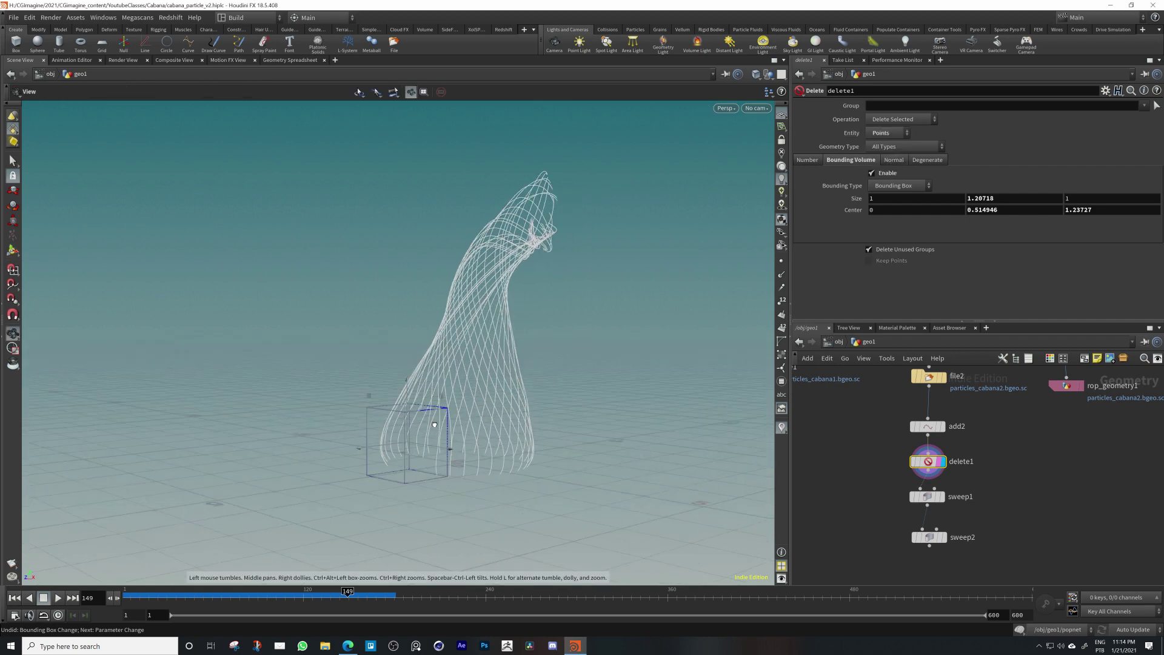
{"action": "left_click", "coordinate": [932, 499]}
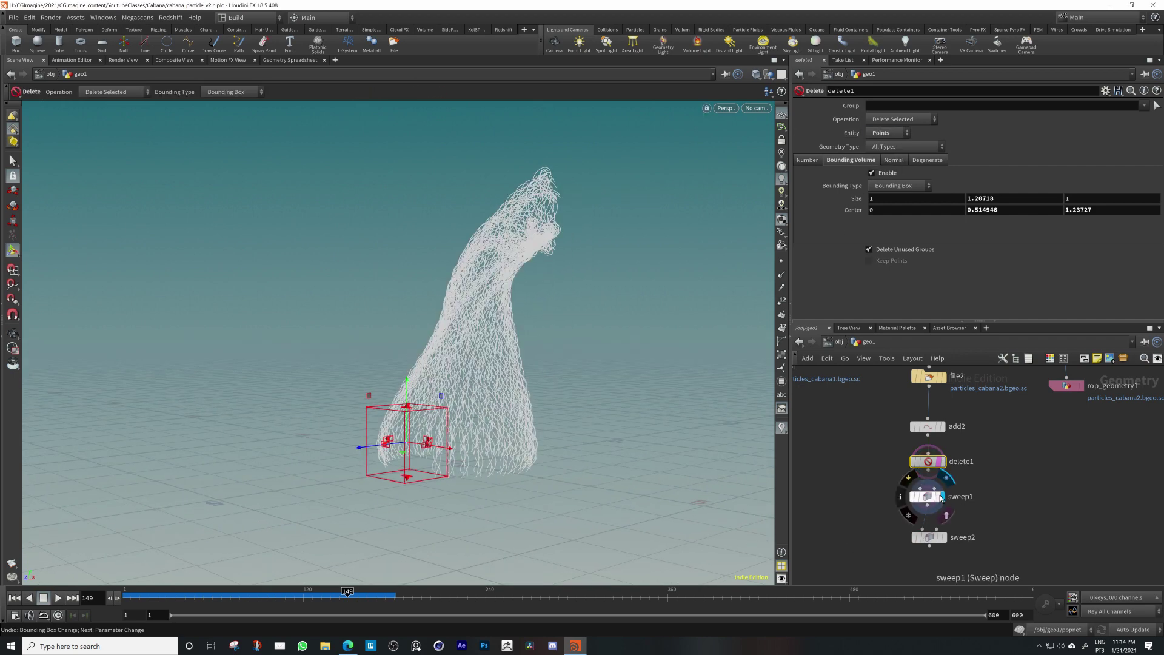
{"action": "left_click", "coordinate": [939, 496]}
{"action": "left_click", "coordinate": [942, 540]}
{"action": "left_click", "coordinate": [932, 539]}
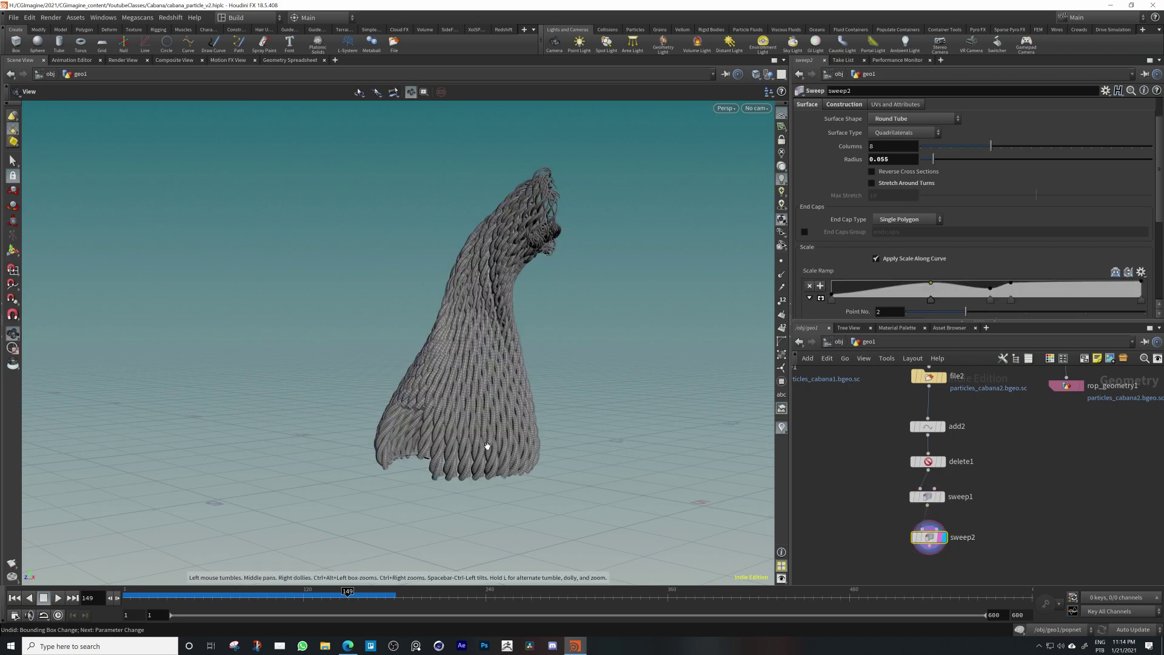
{"action": "left_click_drag", "start_coordinate": [485, 447], "coordinate": [515, 409], "text": "alt"}
{"action": "scroll", "coordinate": [440, 464], "scroll_direction": "up", "scroll_amount": 8}
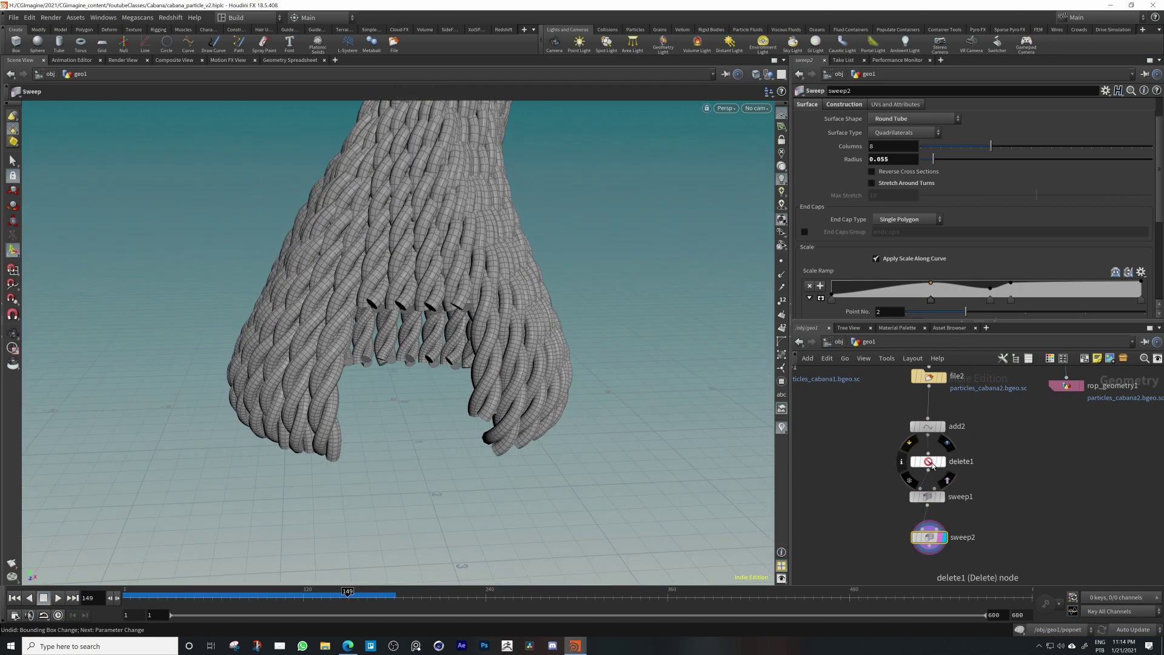
Shrink delete1's bounding box to about 0.52 × 1.147 × 1, centred near -0.145, 0.485, 1.237, to narrow the opening
{"action": "left_click", "coordinate": [928, 462]}
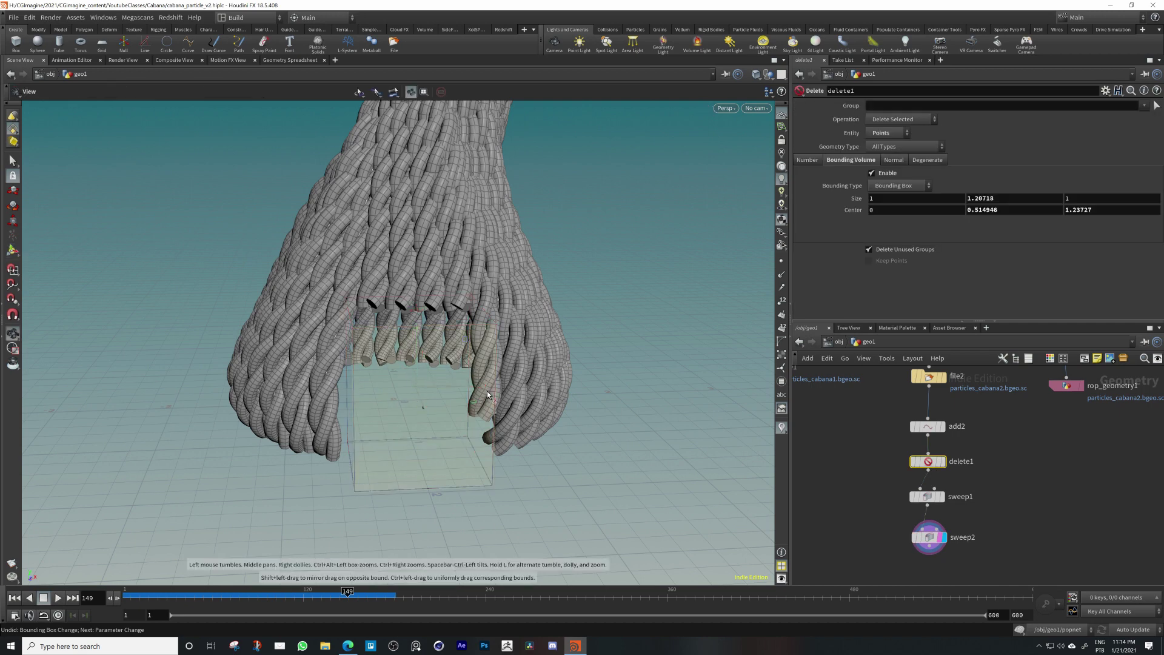
{"action": "left_click_drag", "start_coordinate": [476, 407], "coordinate": [418, 318], "text": "alt"}
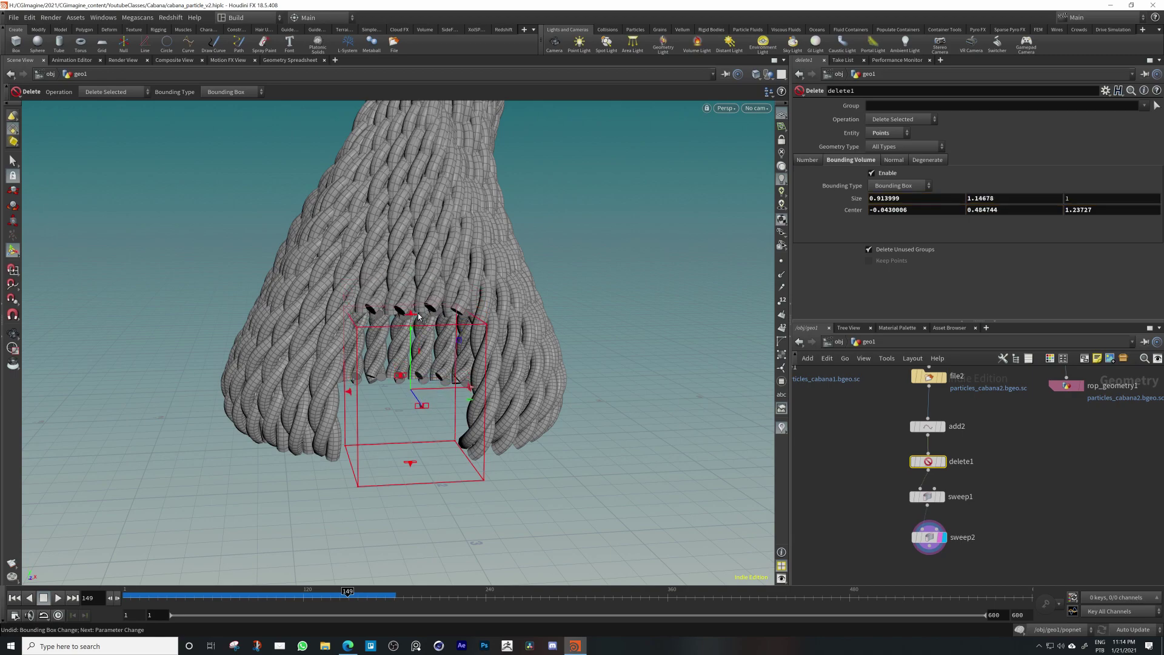
{"action": "left_click_drag", "start_coordinate": [476, 345], "coordinate": [435, 352], "text": "alt"}
{"action": "right_click_drag", "start_coordinate": [435, 351], "coordinate": [633, 316], "text": "alt"}
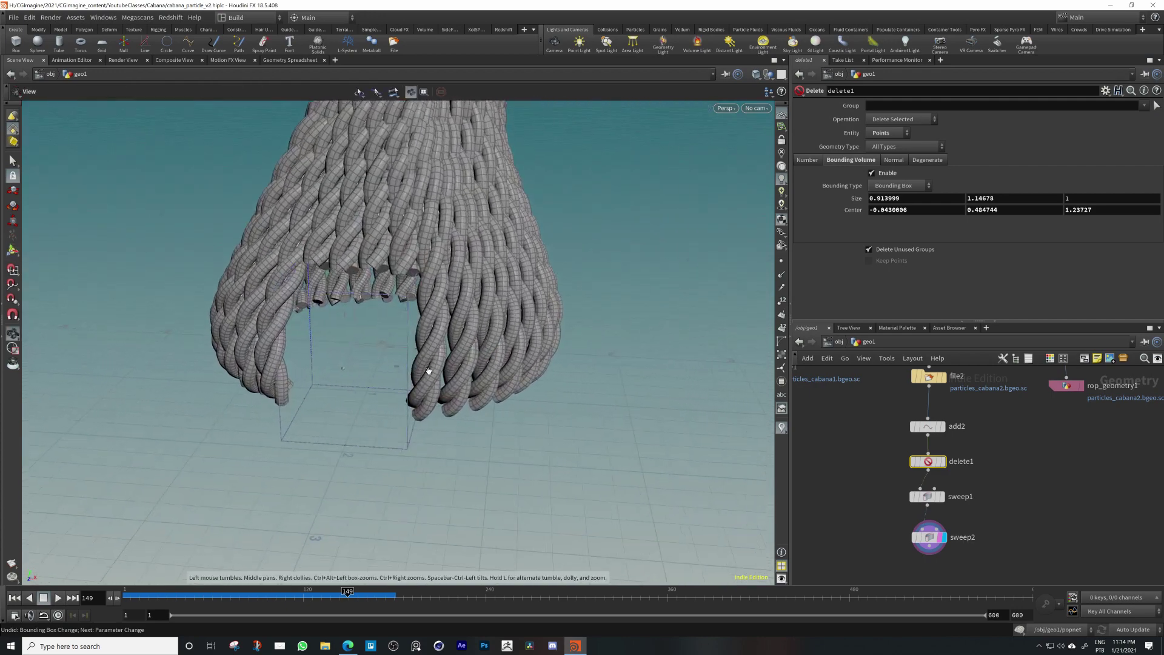
{"action": "left_click_drag", "start_coordinate": [428, 371], "coordinate": [398, 365], "text": "alt"}
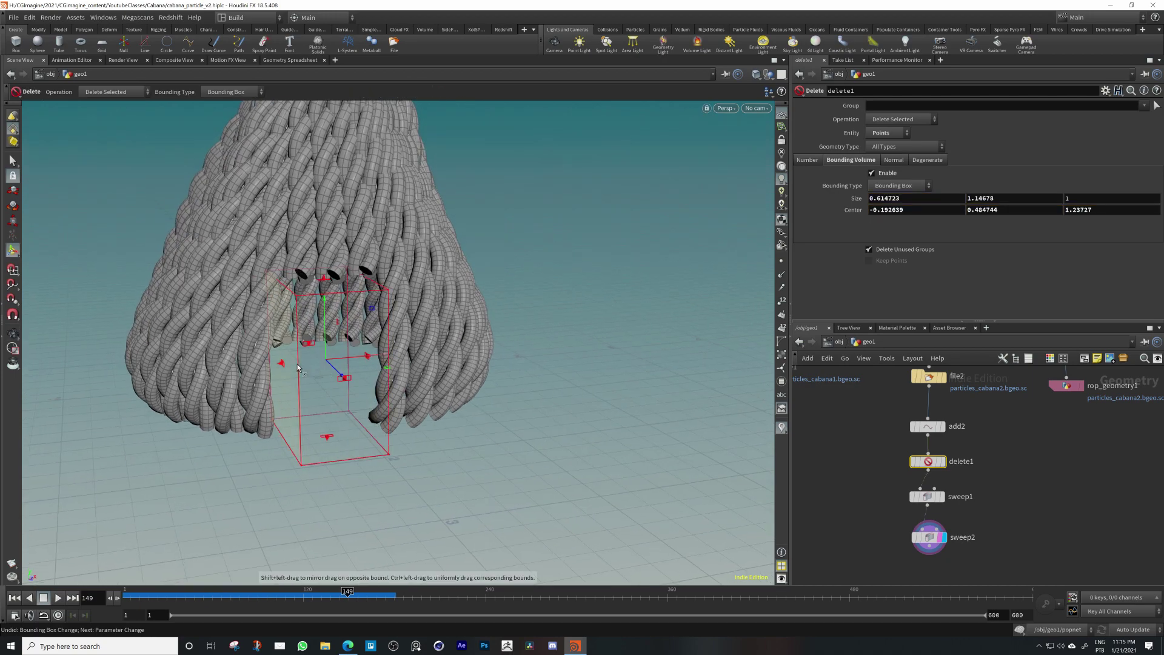
{"action": "left_click_drag", "start_coordinate": [284, 368], "coordinate": [272, 388]}
{"action": "right_click_drag", "start_coordinate": [272, 385], "coordinate": [277, 396], "text": "alt"}
{"action": "left_click_drag", "start_coordinate": [278, 396], "coordinate": [538, 329], "text": "alt"}
{"action": "key", "text": "Return"}
Inspect the rope structure around the opening and examine sweep2's UV and attribute settings
{"action": "middle_click_drag", "start_coordinate": [1013, 529], "coordinate": [1018, 462]}
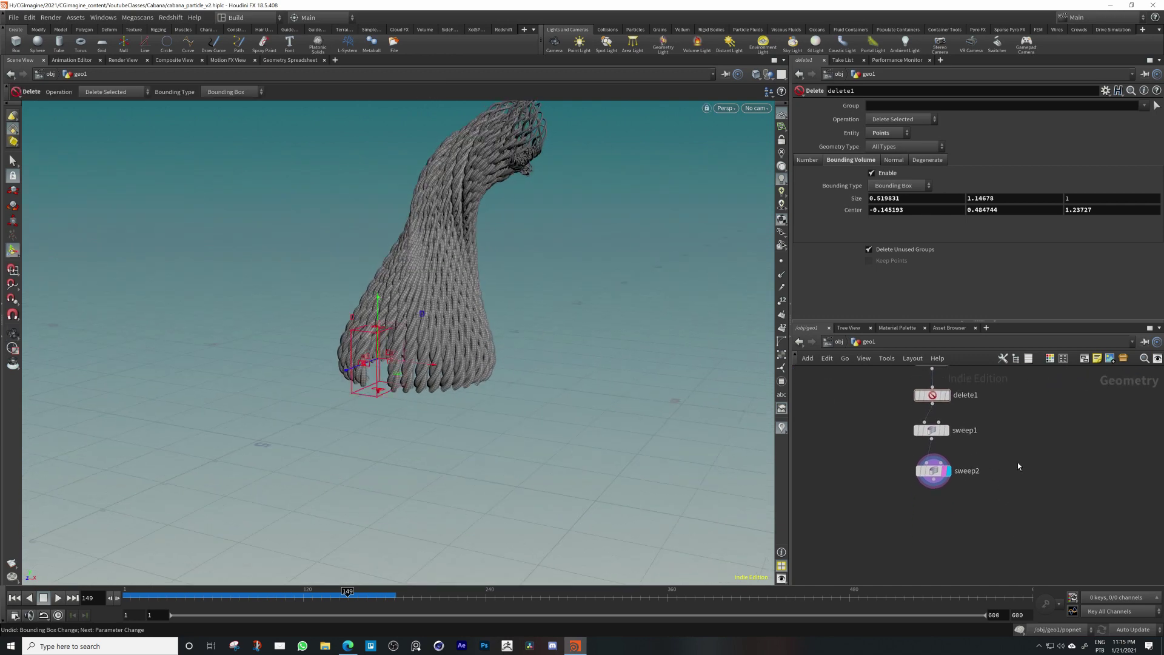
{"action": "scroll", "coordinate": [927, 496], "scroll_direction": "up", "scroll_amount": 3}
{"action": "left_click", "coordinate": [927, 454]}
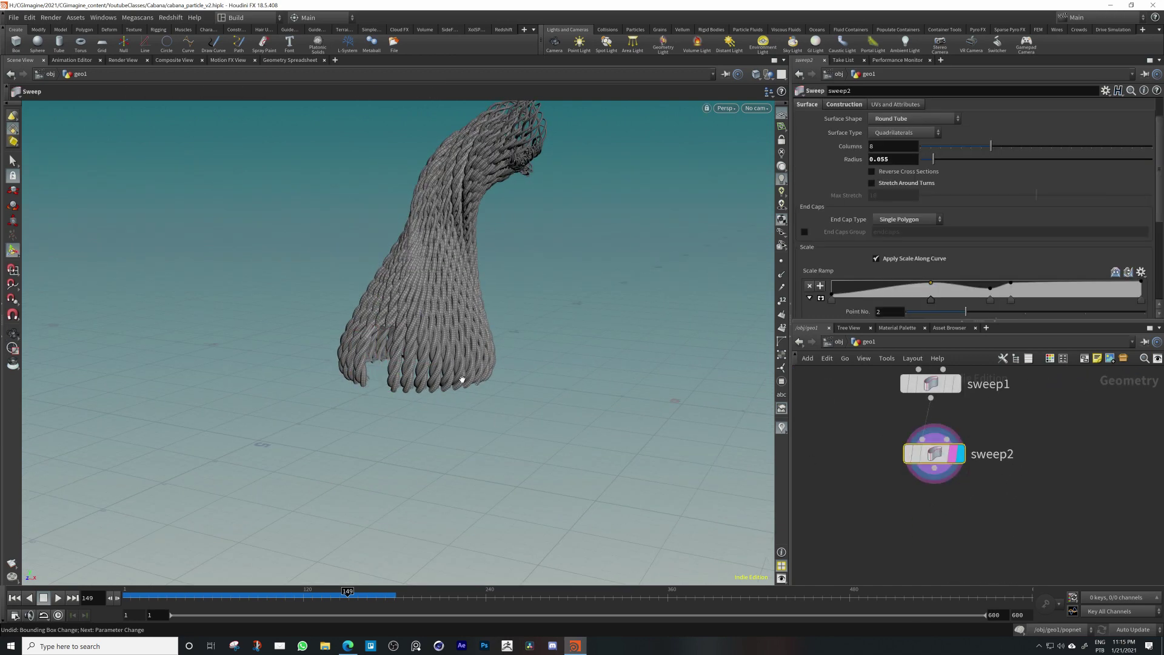
{"action": "left_click_drag", "start_coordinate": [463, 381], "coordinate": [582, 358], "text": "alt"}
{"action": "key", "text": "Return"}
{"action": "middle_click_drag", "start_coordinate": [874, 464], "coordinate": [842, 502]}
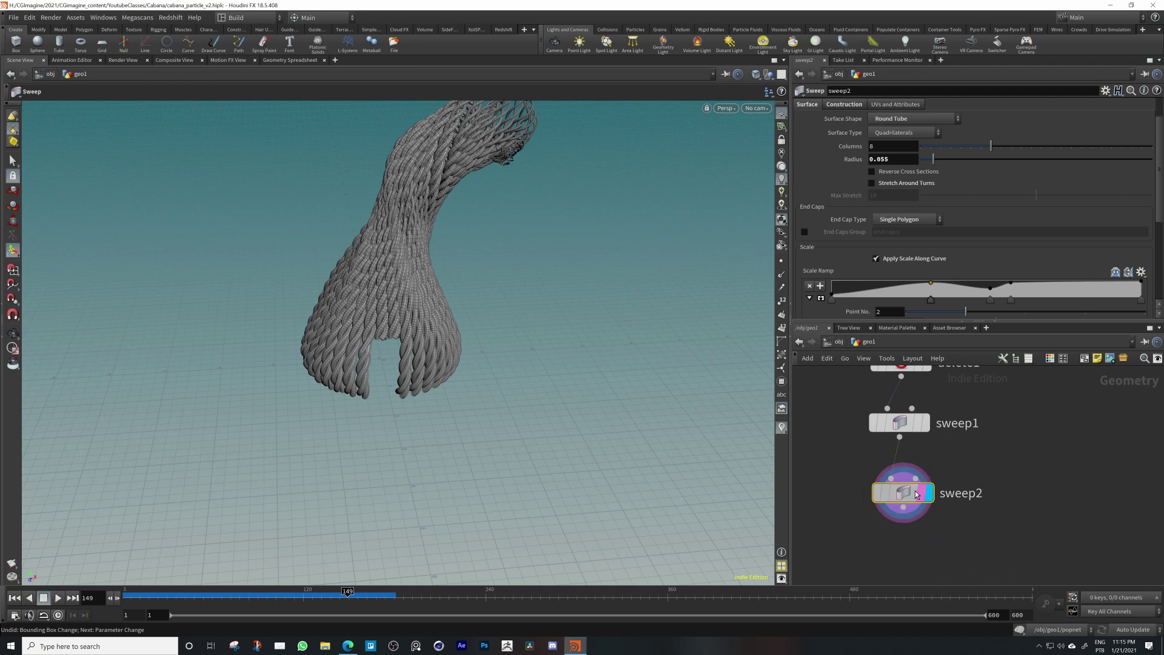
{"action": "left_click_drag", "start_coordinate": [915, 494], "coordinate": [906, 494]}
{"action": "scroll", "coordinate": [903, 183], "scroll_direction": "up", "scroll_amount": 1}
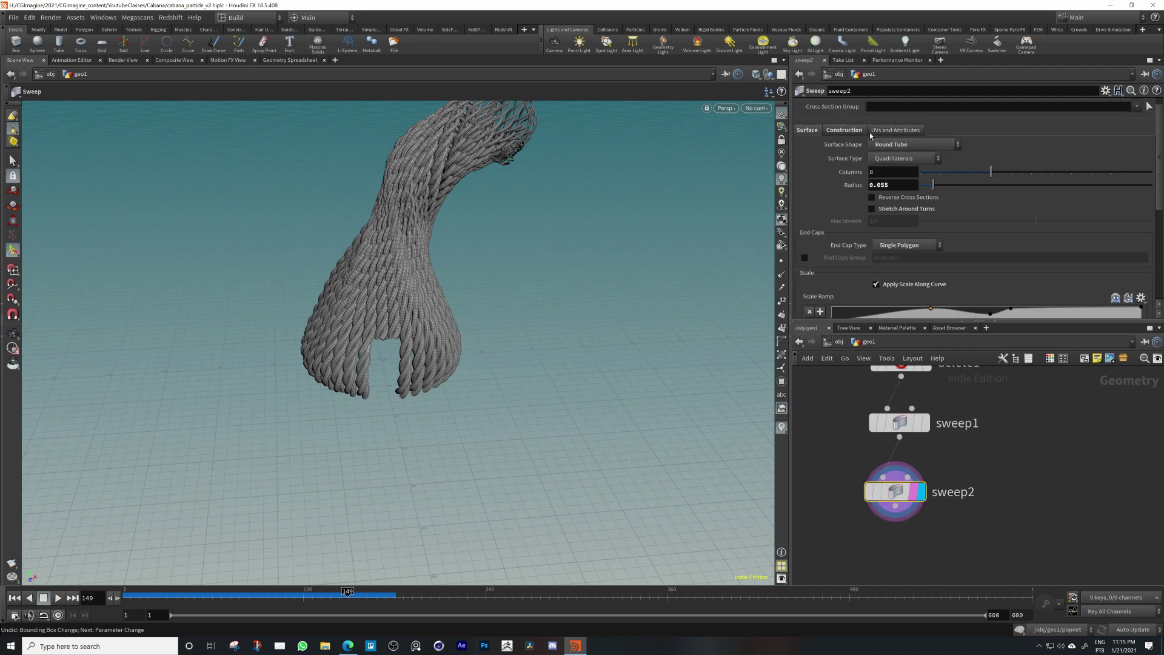
{"action": "left_click", "coordinate": [874, 131]}
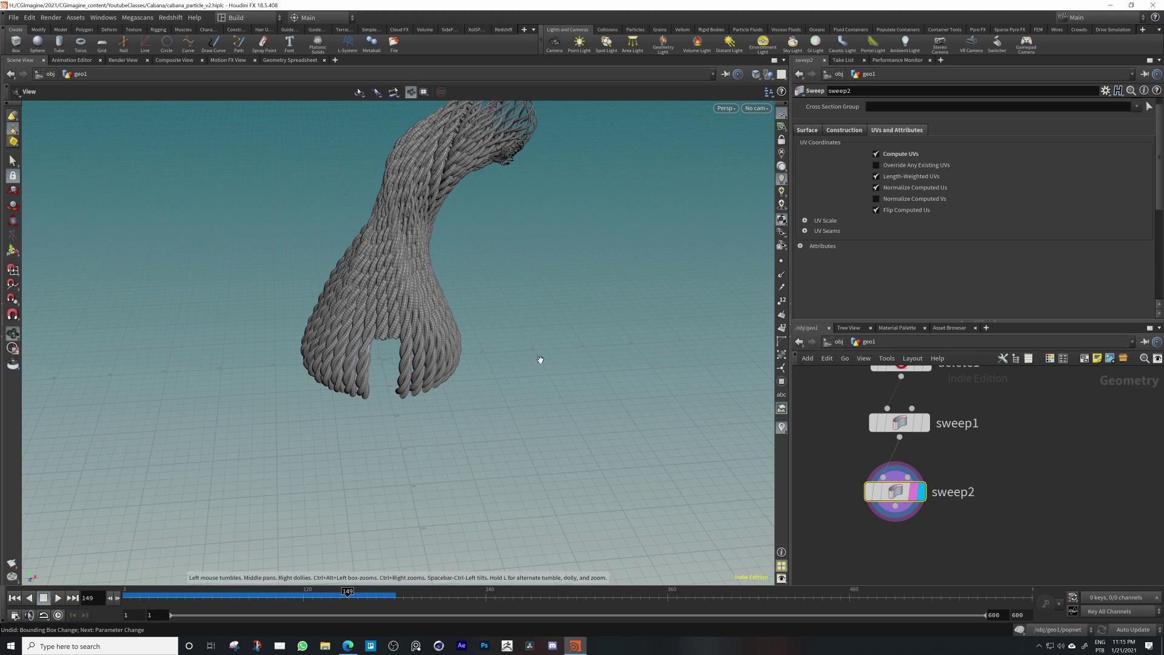
Attach a UV Quick Shade node to sweep2 and display it
{"action": "left_click", "coordinate": [977, 553]}
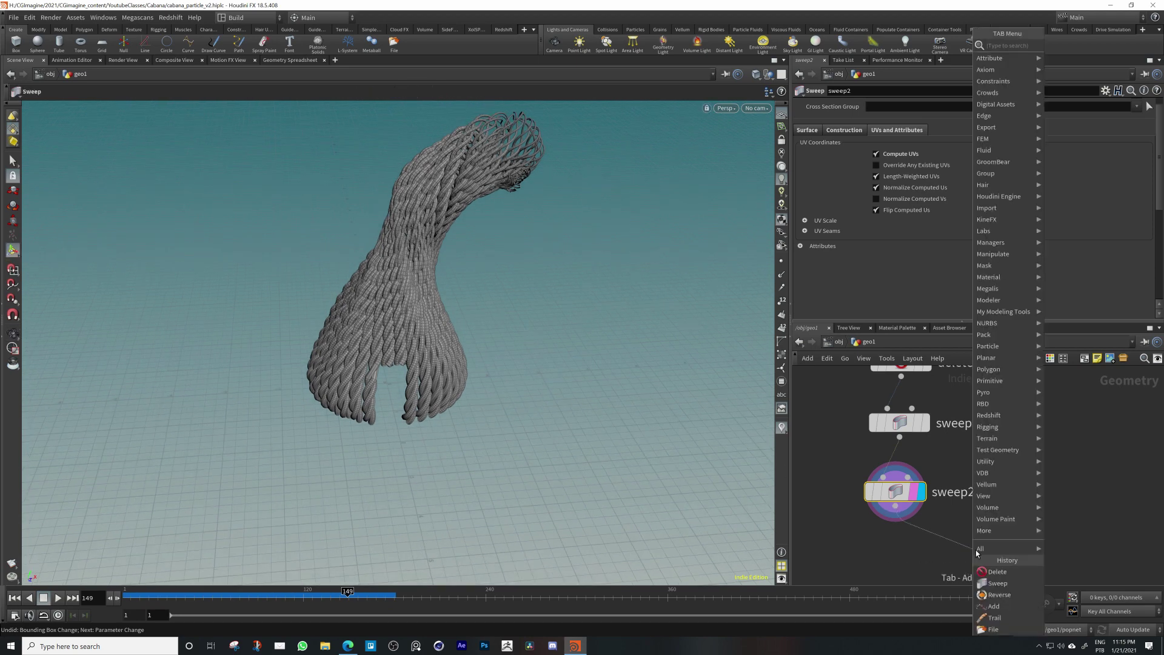
{"action": "type", "text": "quick"}
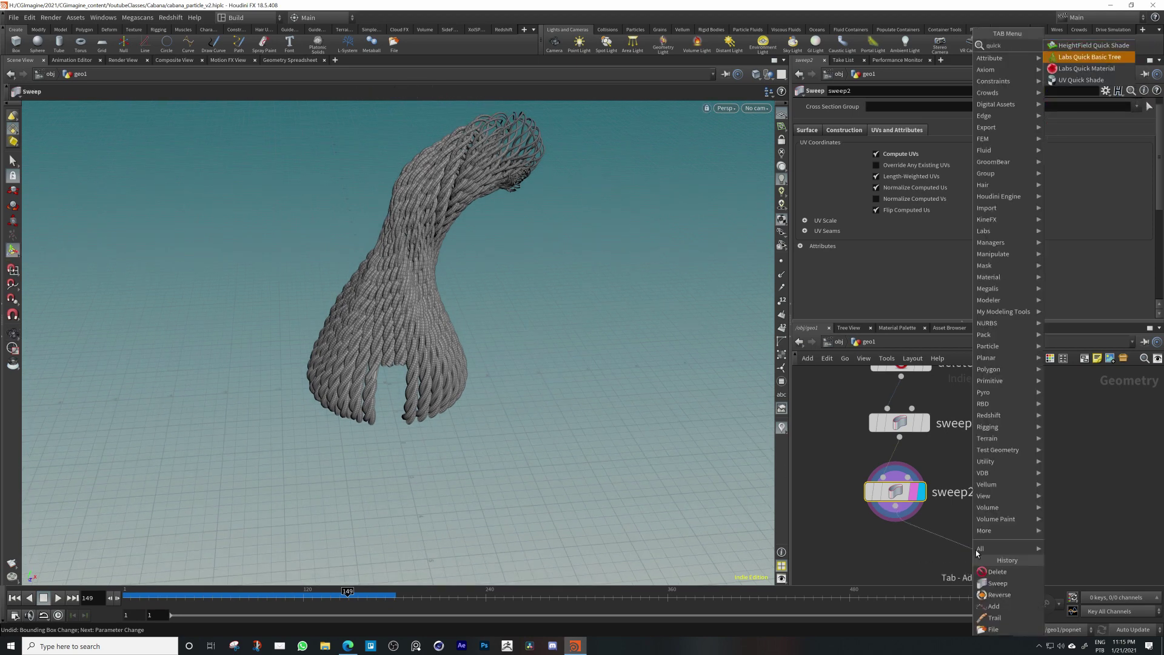
{"action": "key", "text": "Down"}
{"action": "key", "text": "Down"}
{"action": "key", "text": "Return"}
{"action": "left_click", "coordinate": [972, 550]}
{"action": "left_click", "coordinate": [999, 558]}
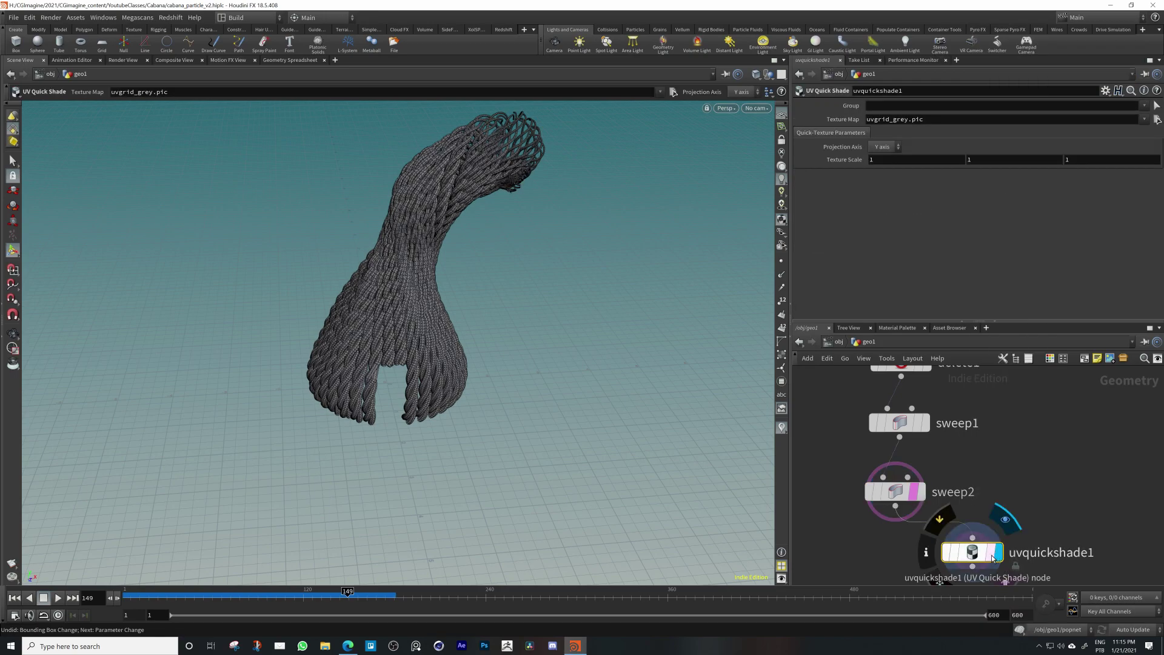
{"action": "left_click", "coordinate": [990, 555]}
{"action": "key", "text": "Escape"}
Examine the checker texture on the ropes up close and around the doorway to judge the UVs
{"action": "left_click_drag", "start_coordinate": [443, 432], "coordinate": [404, 377]}
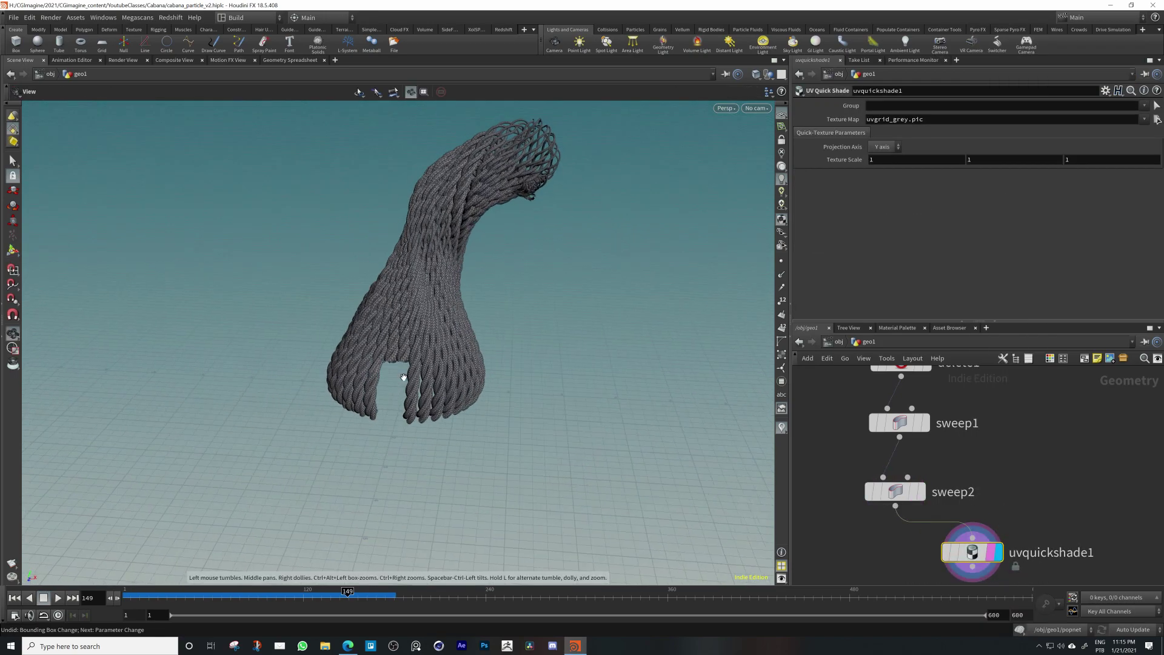
{"action": "right_click_drag", "start_coordinate": [404, 377], "coordinate": [902, 273]}
{"action": "left_click_drag", "start_coordinate": [679, 346], "coordinate": [572, 353]}
{"action": "left_click_drag", "start_coordinate": [595, 350], "coordinate": [428, 422]}
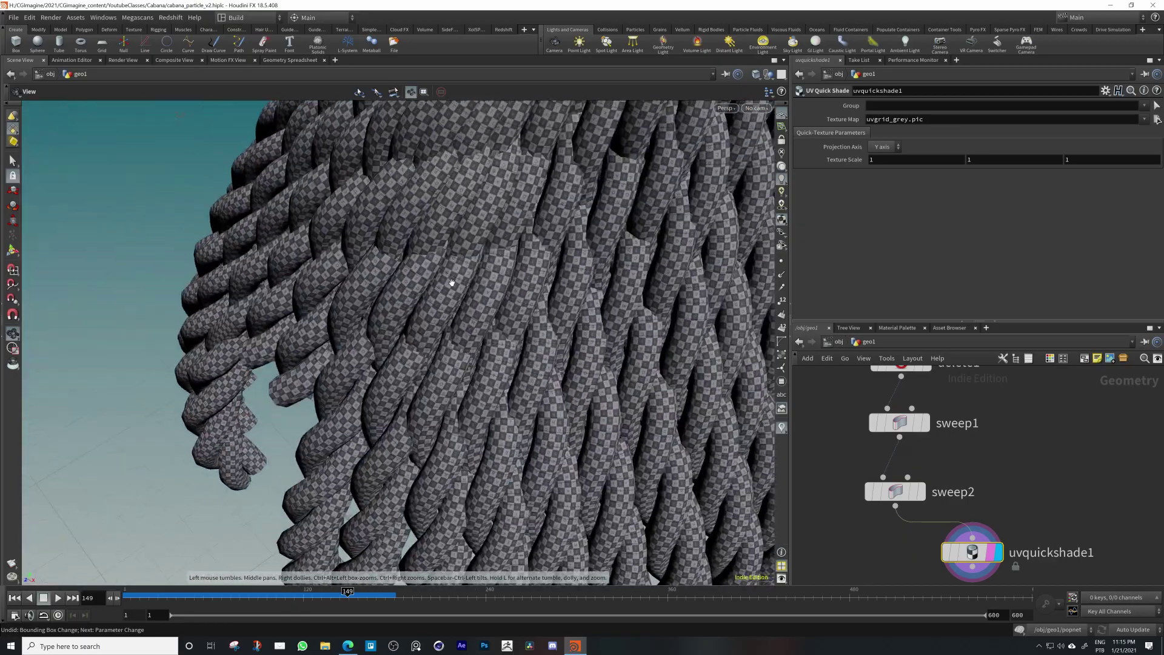
{"action": "left_click_drag", "start_coordinate": [451, 283], "coordinate": [378, 363]}
{"action": "left_click_drag", "start_coordinate": [493, 355], "coordinate": [408, 362]}
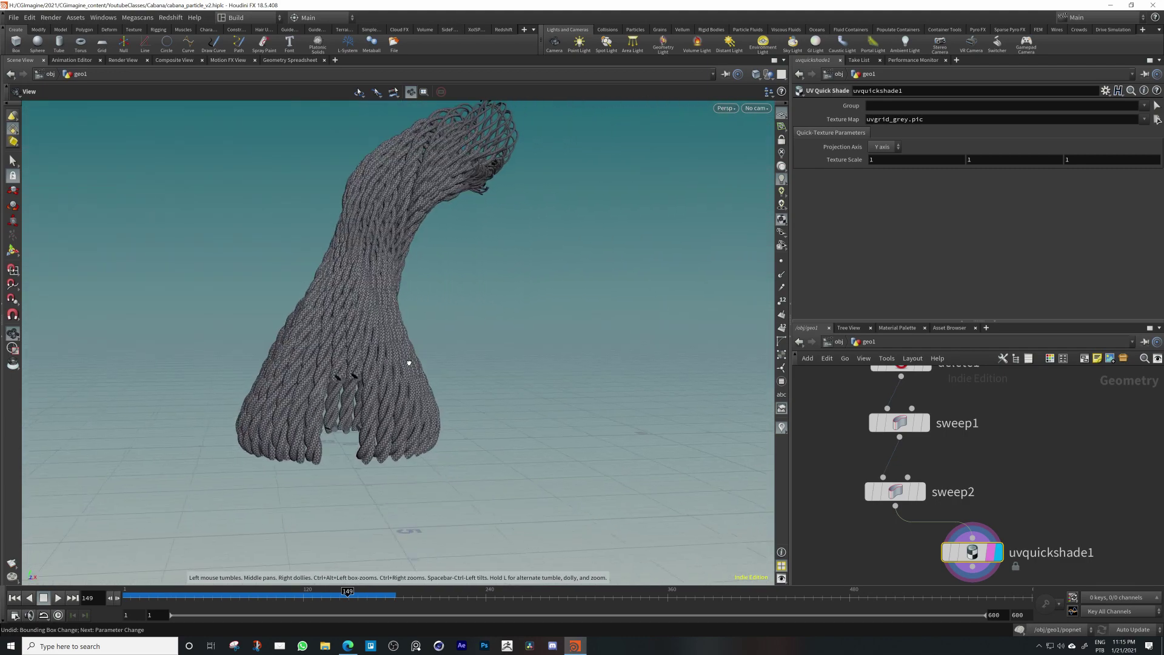
Display sweep2 again and delete the uvquickshade1 node
{"action": "left_click", "coordinate": [921, 492]}
{"action": "left_click", "coordinate": [898, 494]}
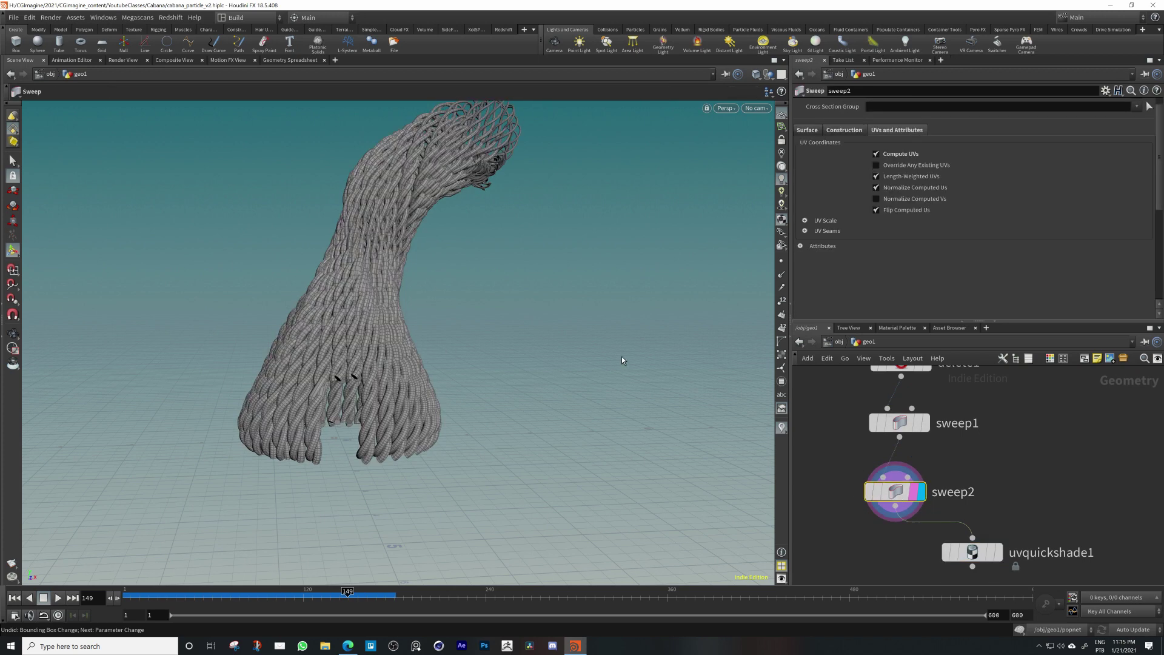
{"action": "left_click", "coordinate": [972, 552]}
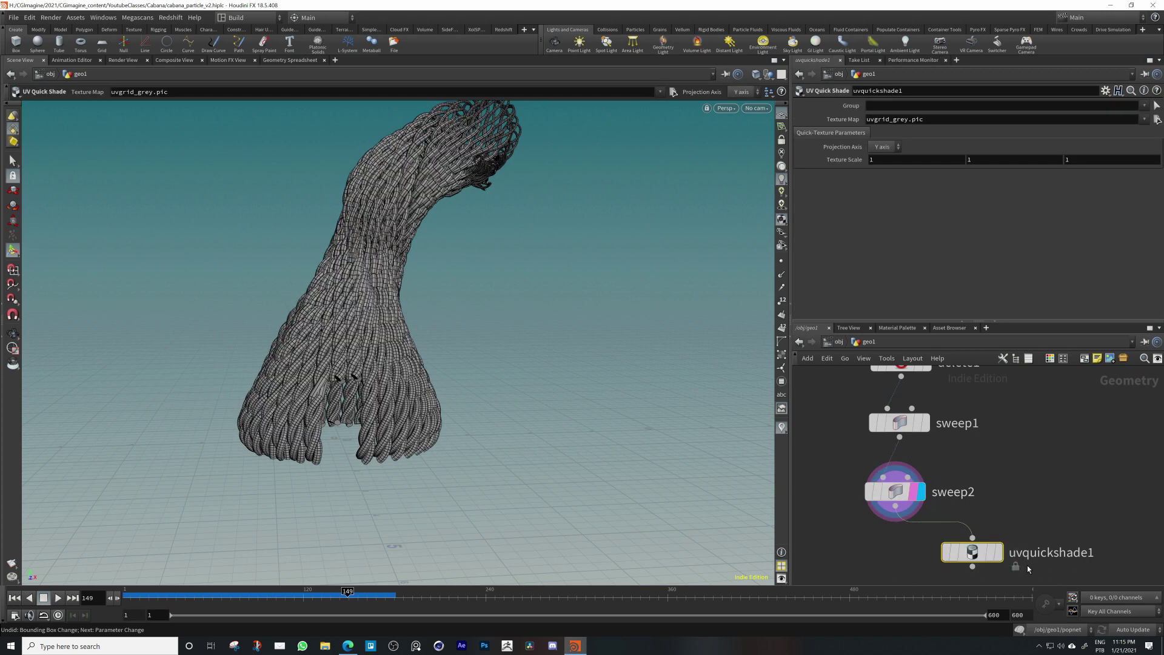
{"action": "key", "text": "Delete"}
Open the popnet network and return the timeline to frame 1
{"action": "middle_click_drag", "start_coordinate": [1019, 434], "coordinate": [982, 539]}
{"action": "middle_click_drag", "start_coordinate": [930, 444], "coordinate": [965, 525]}
{"action": "scroll", "coordinate": [963, 438], "scroll_direction": "down", "scroll_amount": 5}
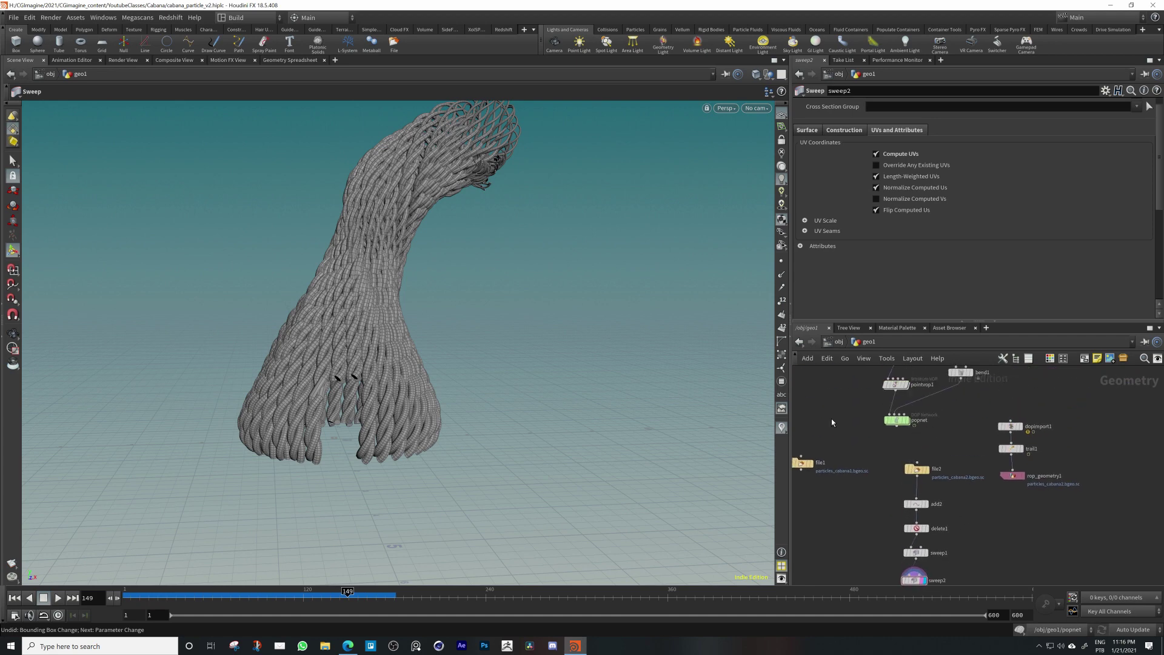
{"action": "middle_click_drag", "start_coordinate": [956, 446], "coordinate": [871, 426]}
{"action": "double_click", "coordinate": [888, 429]}
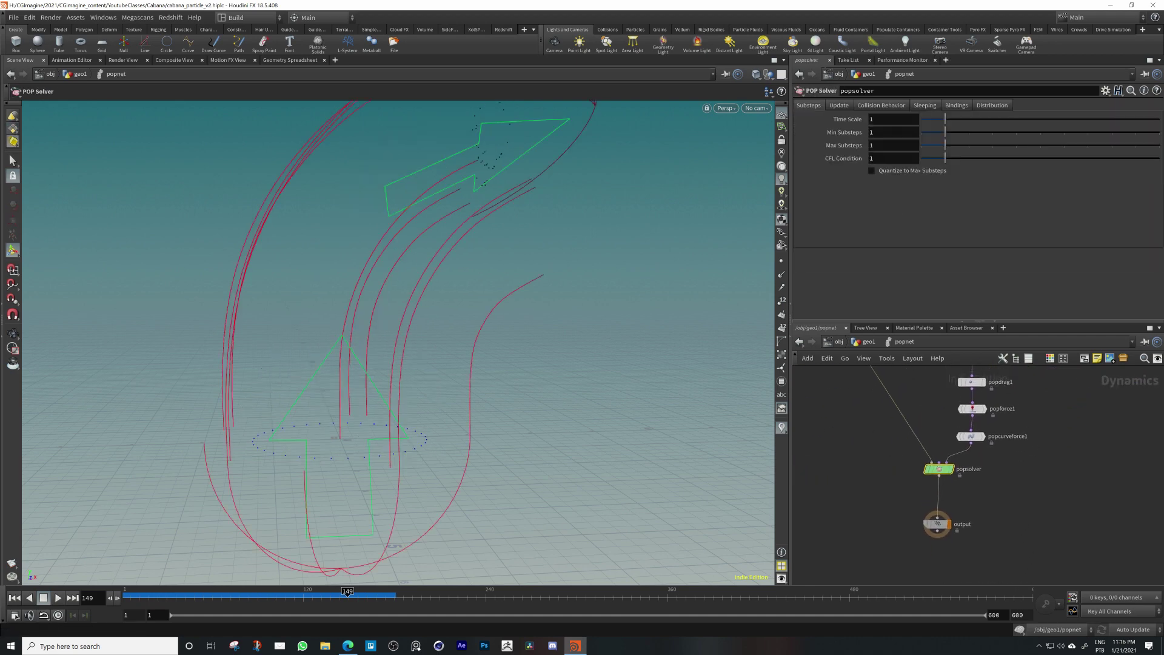
{"action": "left_click", "coordinate": [18, 598]}
{"action": "middle_click_drag", "start_coordinate": [989, 452], "coordinate": [914, 545]}
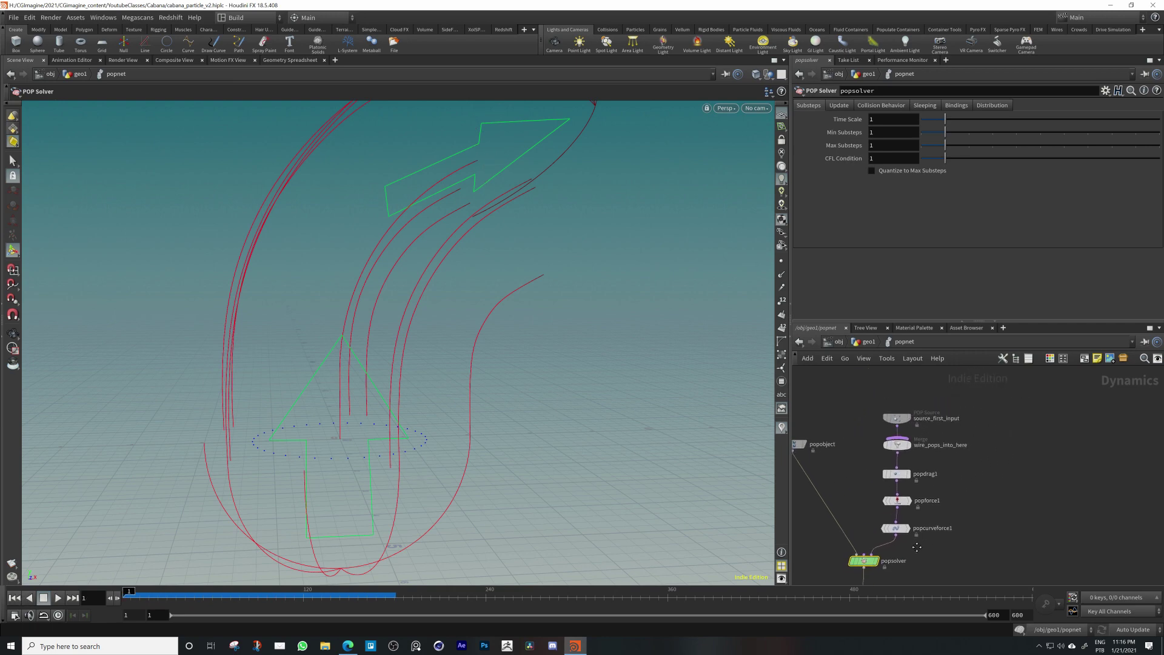
Insert a POP Force between popforce1 and popcurveforce1, with a noise amplitude of 0.39
{"action": "scroll", "coordinate": [921, 509], "scroll_direction": "up", "scroll_amount": 2}
{"action": "scroll", "coordinate": [922, 502], "scroll_direction": "down", "scroll_amount": 1}
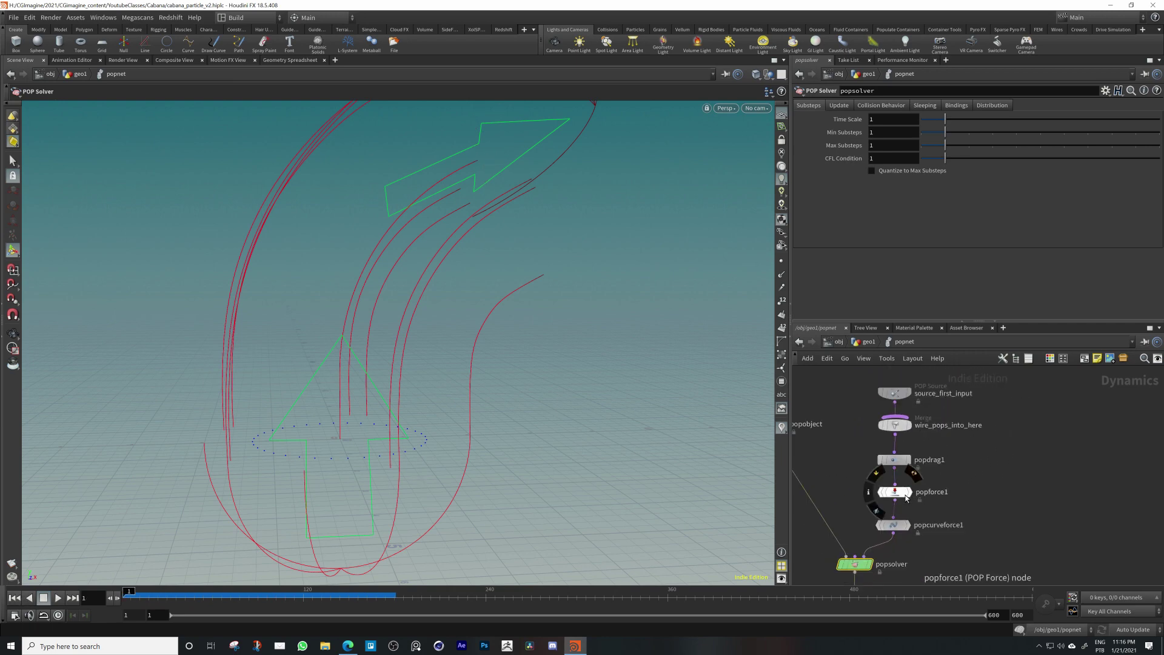
{"action": "left_click_drag", "start_coordinate": [901, 528], "coordinate": [901, 539]}
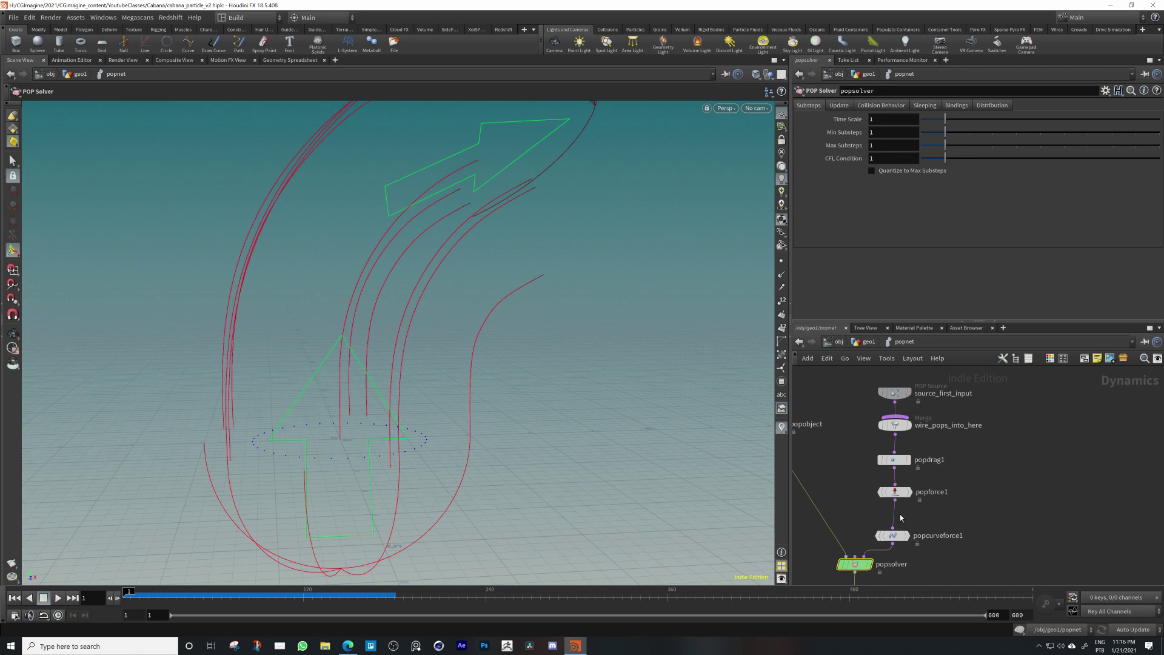
{"action": "key", "text": "Tab"}
{"action": "type", "text": "popp"}
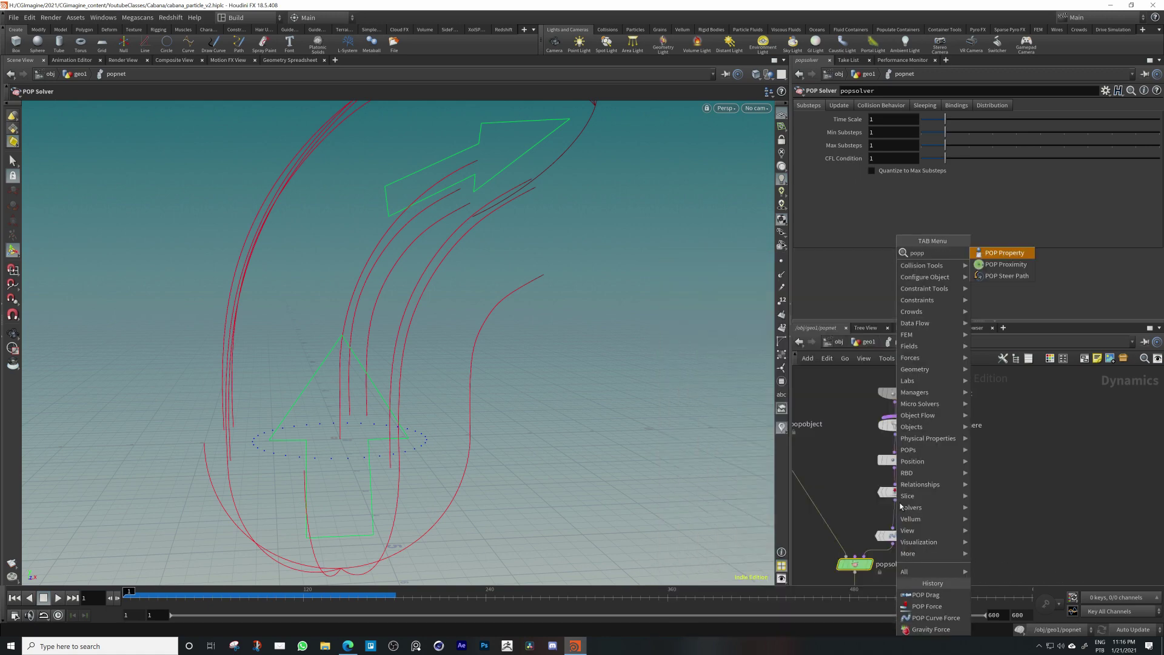
{"action": "key", "text": "BackSpace"}
{"action": "key", "text": "BackSpace"}
{"action": "type", "text": "f"}
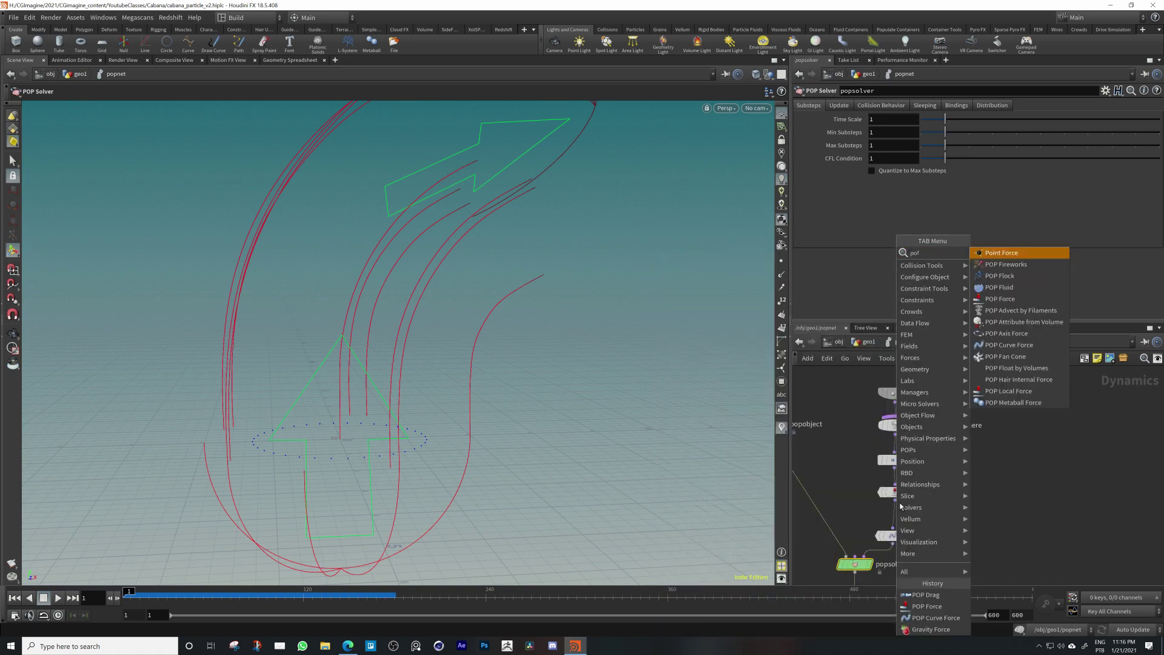
{"action": "key", "text": "Down"}
{"action": "key", "text": "Down"}
{"action": "key", "text": "Down"}
{"action": "key", "text": "Down"}
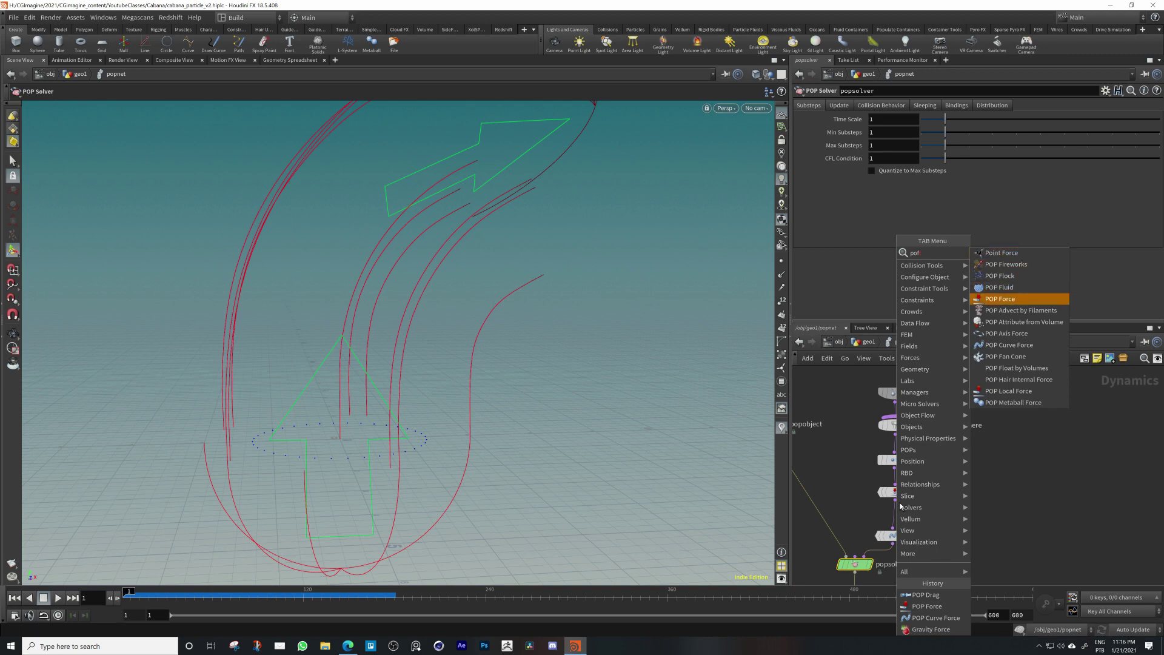
{"action": "key", "text": "Return"}
{"action": "left_click", "coordinate": [895, 519]}
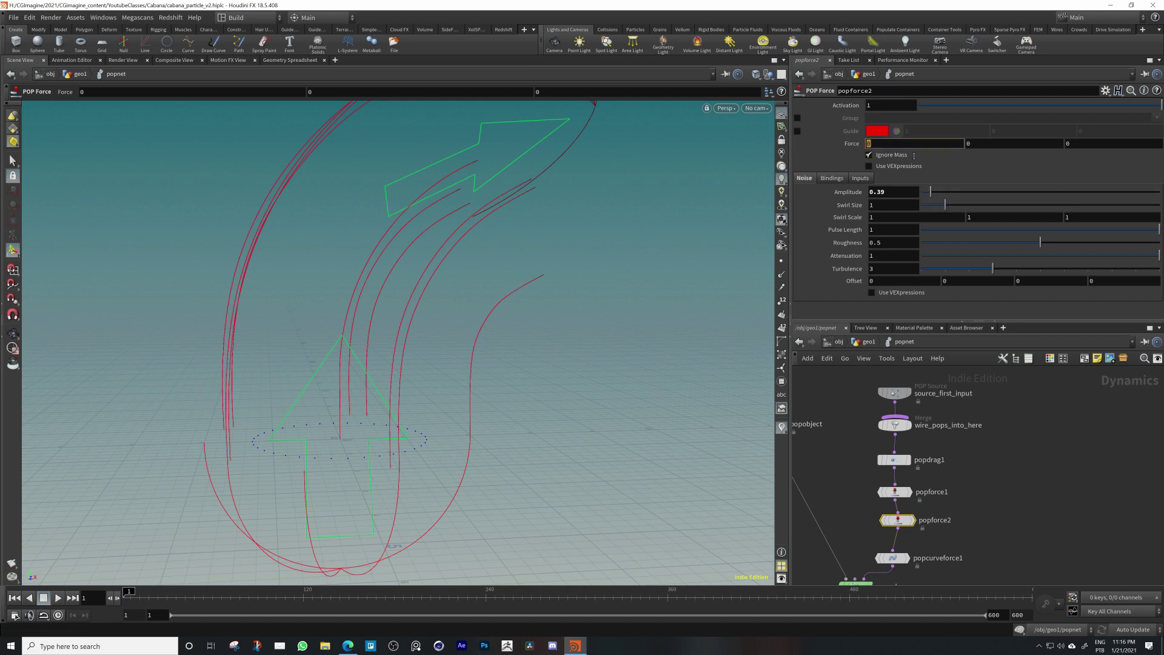
Keyframe popforce2's Y force at 0 on frame 1
{"action": "left_click", "coordinate": [983, 146]}
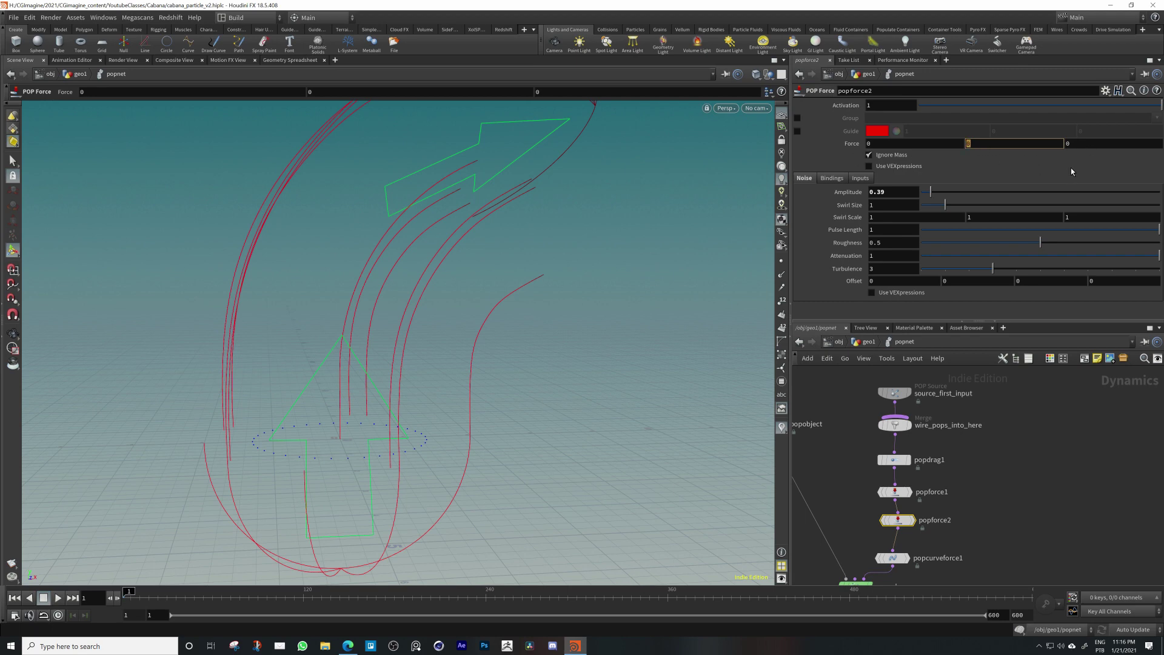
{"action": "type", "text": "-1"}
{"action": "key", "text": "Return"}
{"action": "left_click", "coordinate": [986, 147], "text": "alt"}
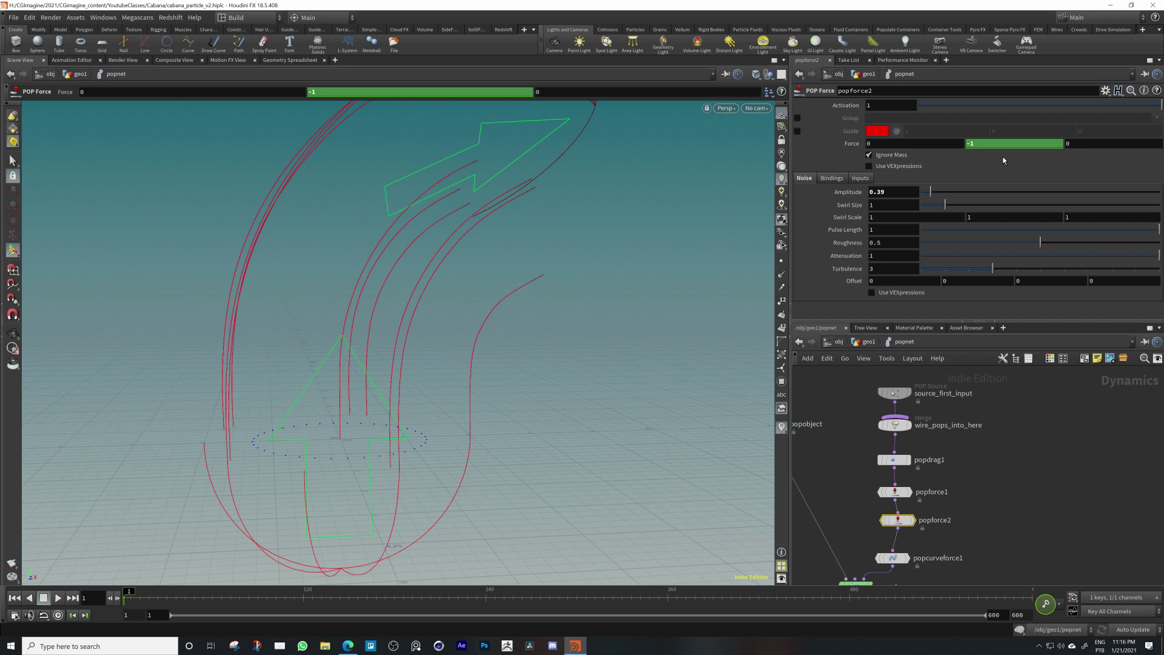
{"action": "key", "text": "i"}
{"action": "left_click", "coordinate": [902, 342]}
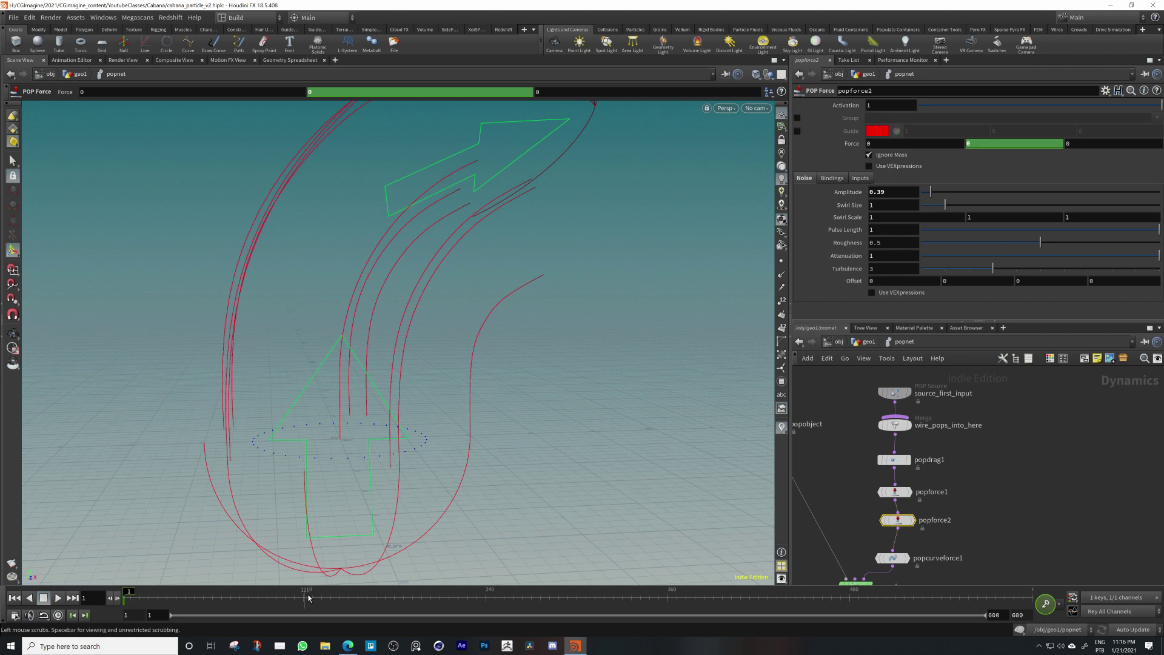
Keyframe popforce2's Y force at 0 on frame 114 and at -3 on frame 140
{"action": "left_click_drag", "start_coordinate": [367, 599], "coordinate": [294, 595]}
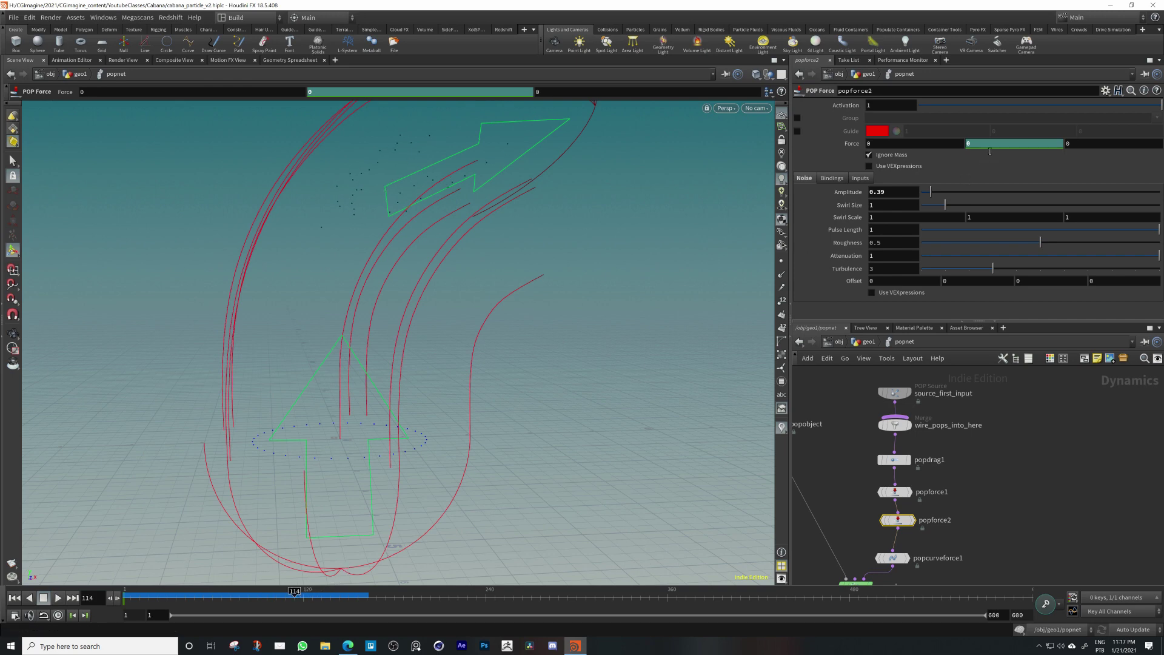
{"action": "left_click", "coordinate": [327, 597]}
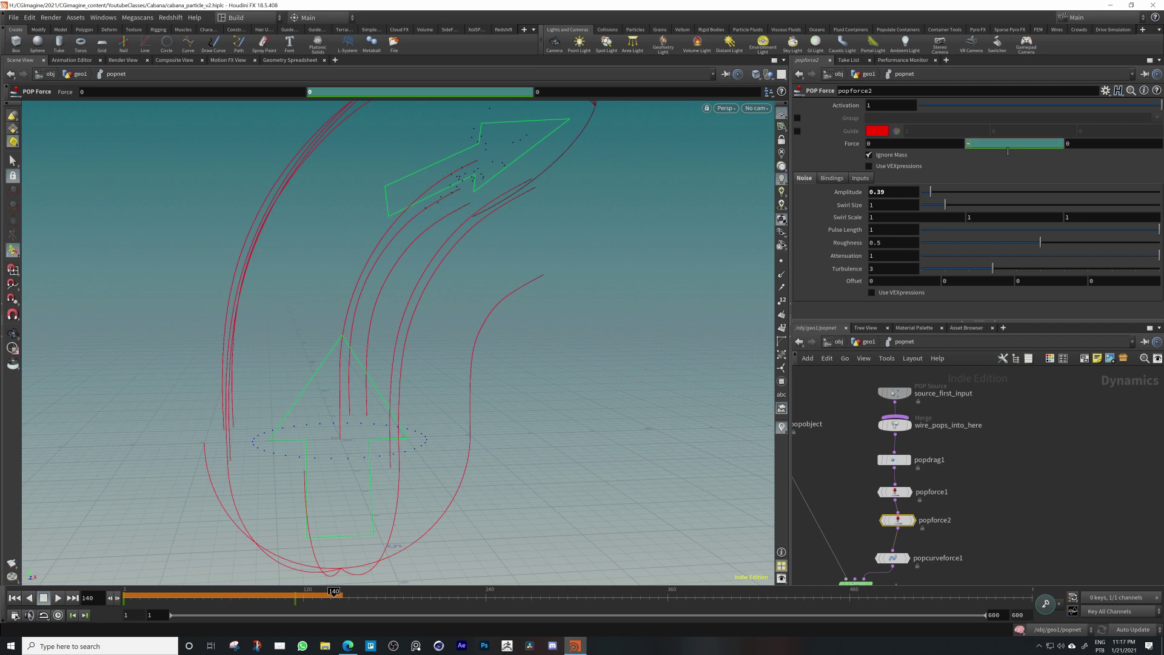
{"action": "type", "text": "3"}
{"action": "key", "text": "Return"}
Set popforce2's noise to Swirl Size 0.8, Swirl Scale 0.6 on all axes and Roughness 0.527
{"action": "middle_click_drag", "start_coordinate": [1029, 534], "coordinate": [1038, 508]}
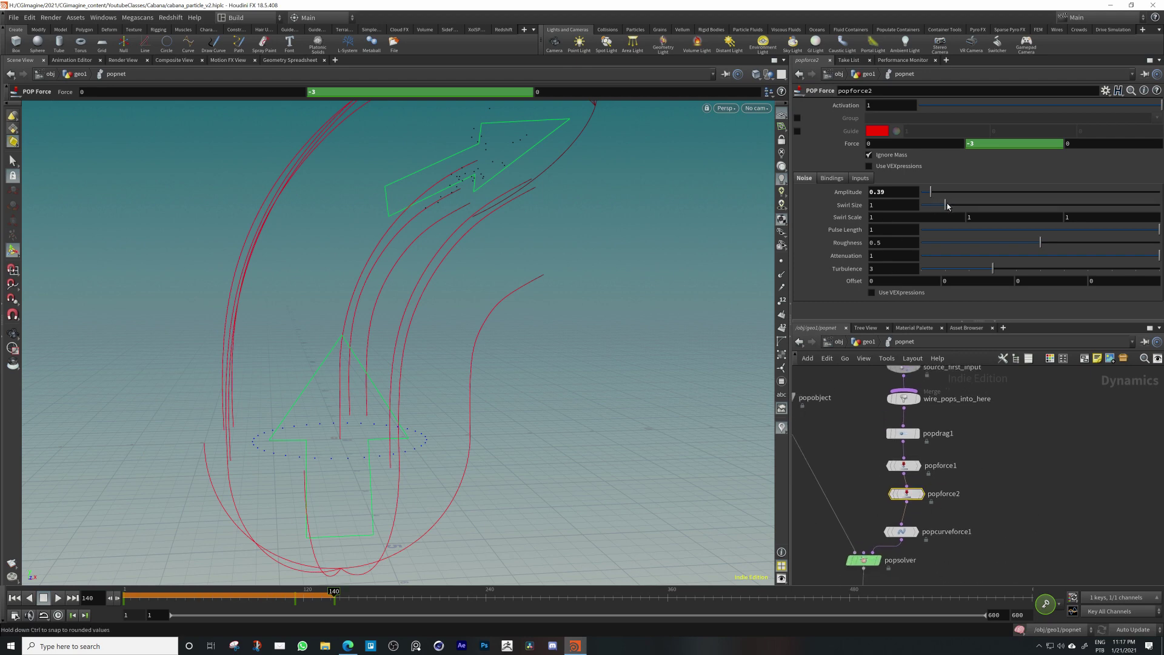
{"action": "middle_click_drag", "start_coordinate": [840, 218], "coordinate": [867, 212]}
{"action": "left_click_drag", "start_coordinate": [1050, 243], "coordinate": [1050, 244]}
Play the simulation from frame 1 and scrub on to frame 272 to examine the particle motion
{"action": "left_click", "coordinate": [17, 599]}
{"action": "left_click", "coordinate": [55, 598]}
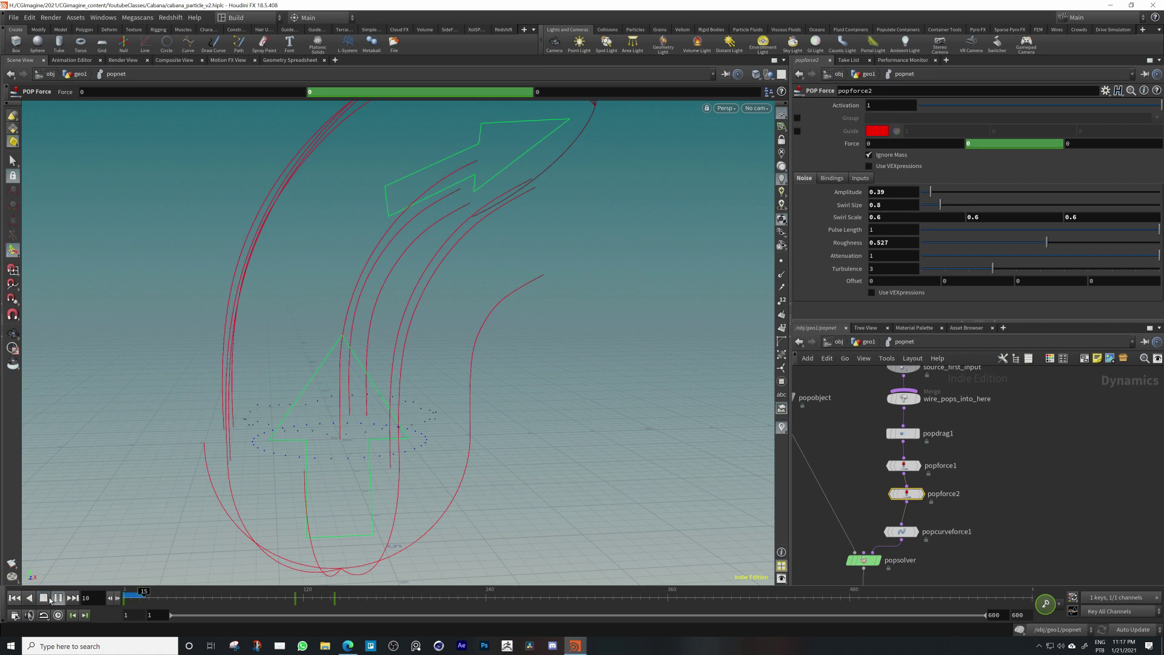
{"action": "left_click", "coordinate": [48, 600]}
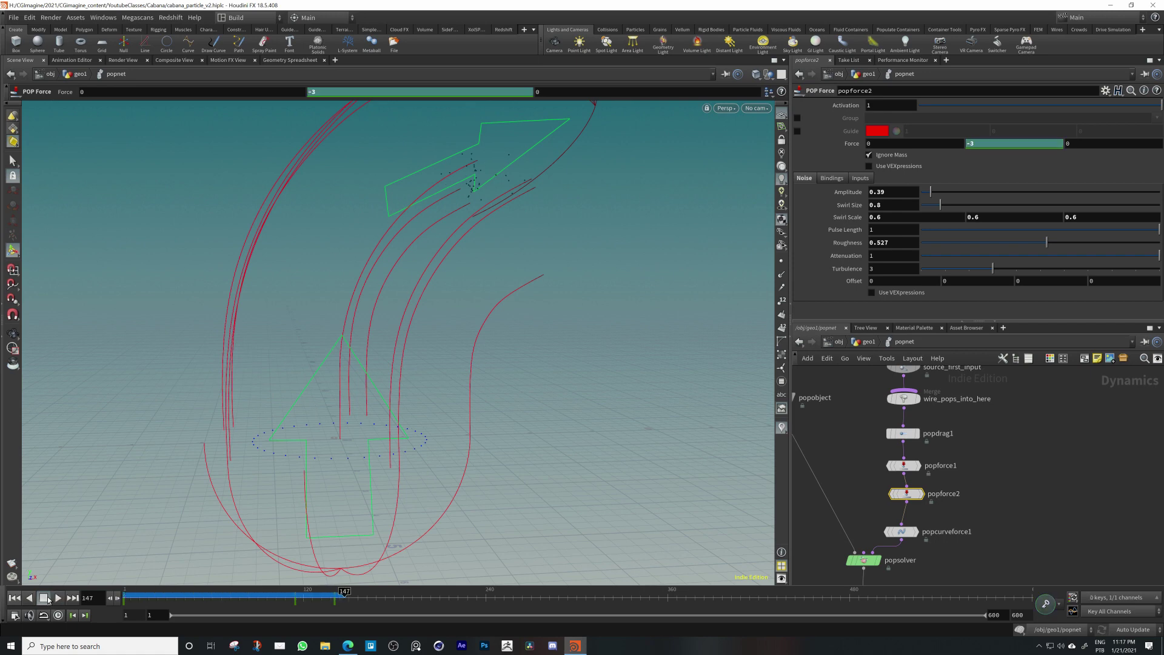
{"action": "left_click_drag", "start_coordinate": [447, 260], "coordinate": [391, 289], "text": "alt"}
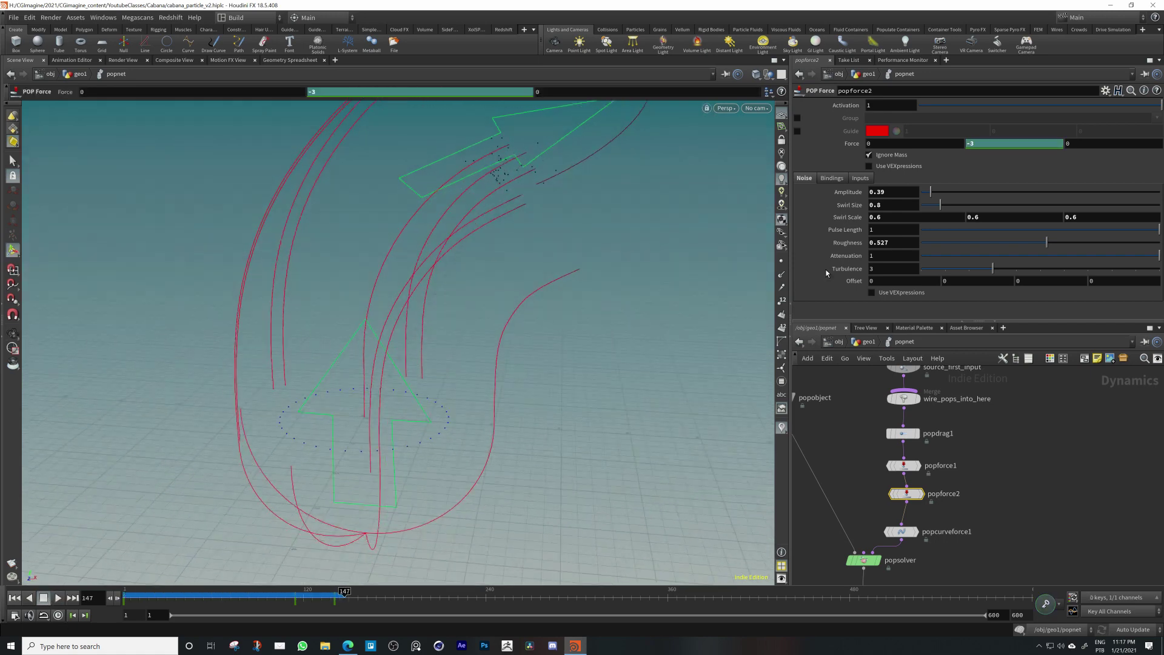
{"action": "left_click_drag", "start_coordinate": [347, 593], "coordinate": [539, 585]}
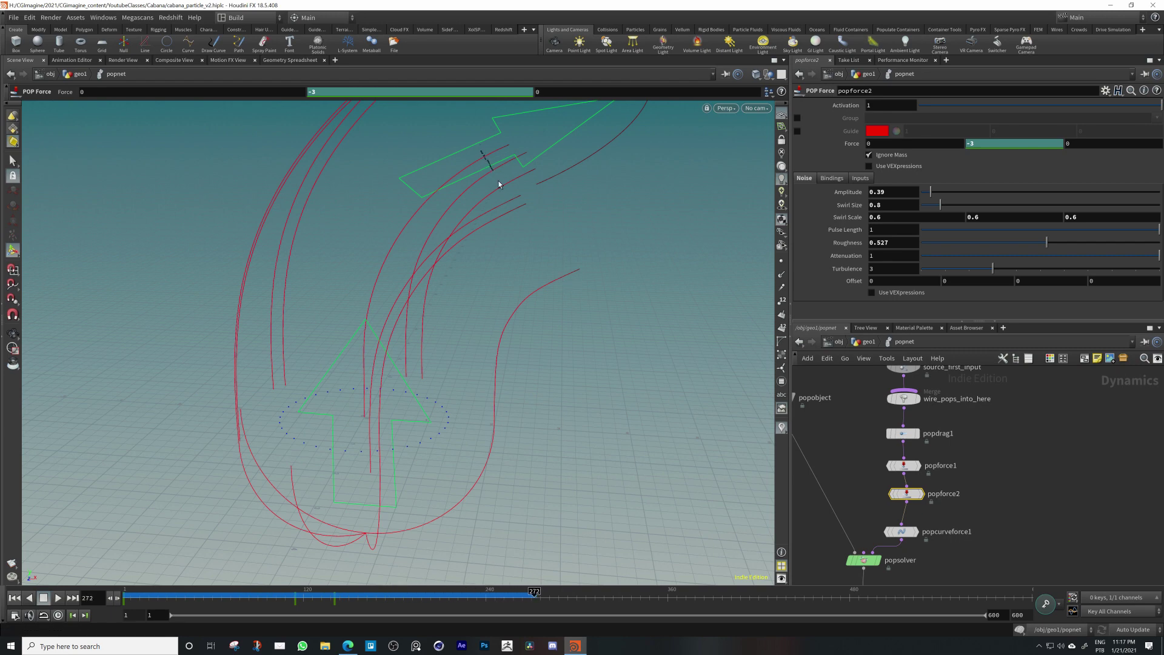
{"action": "left_click_drag", "start_coordinate": [499, 182], "coordinate": [600, 182], "text": "alt"}
Inside geo1's pointvop1, insert a Multiply node between mix1 and the geometry output
{"action": "middle_click_drag", "start_coordinate": [998, 517], "coordinate": [1015, 401]}
{"action": "middle_click_drag", "start_coordinate": [931, 477], "coordinate": [949, 394]}
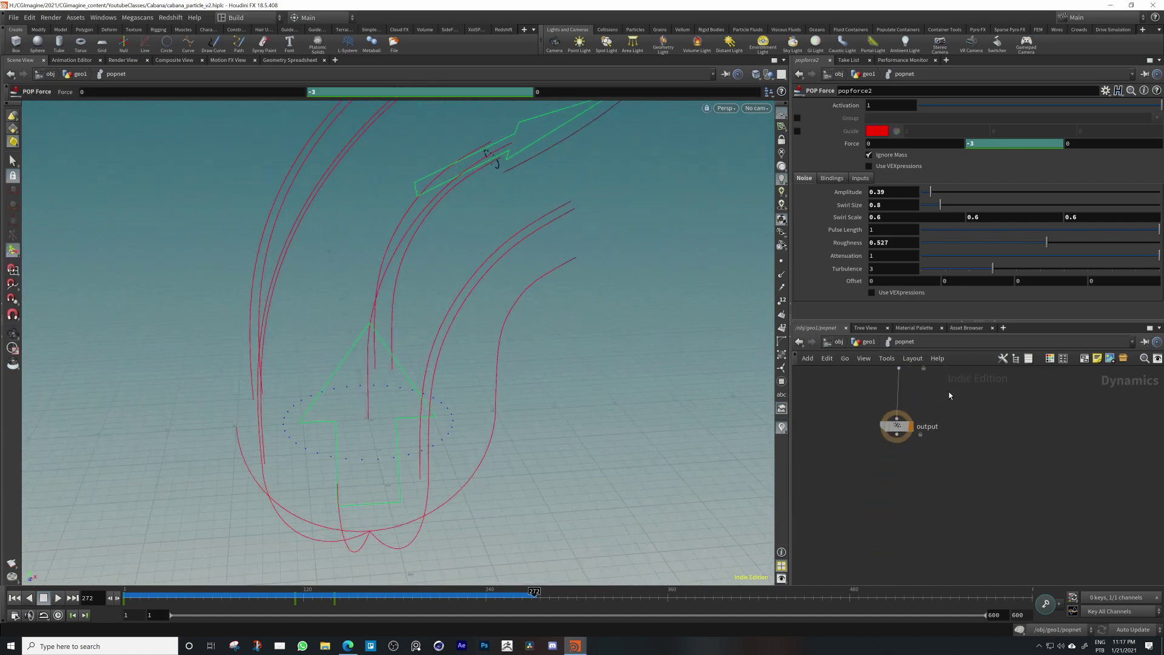
{"action": "left_click", "coordinate": [865, 342]}
{"action": "scroll", "coordinate": [969, 543], "scroll_direction": "down", "scroll_amount": 3}
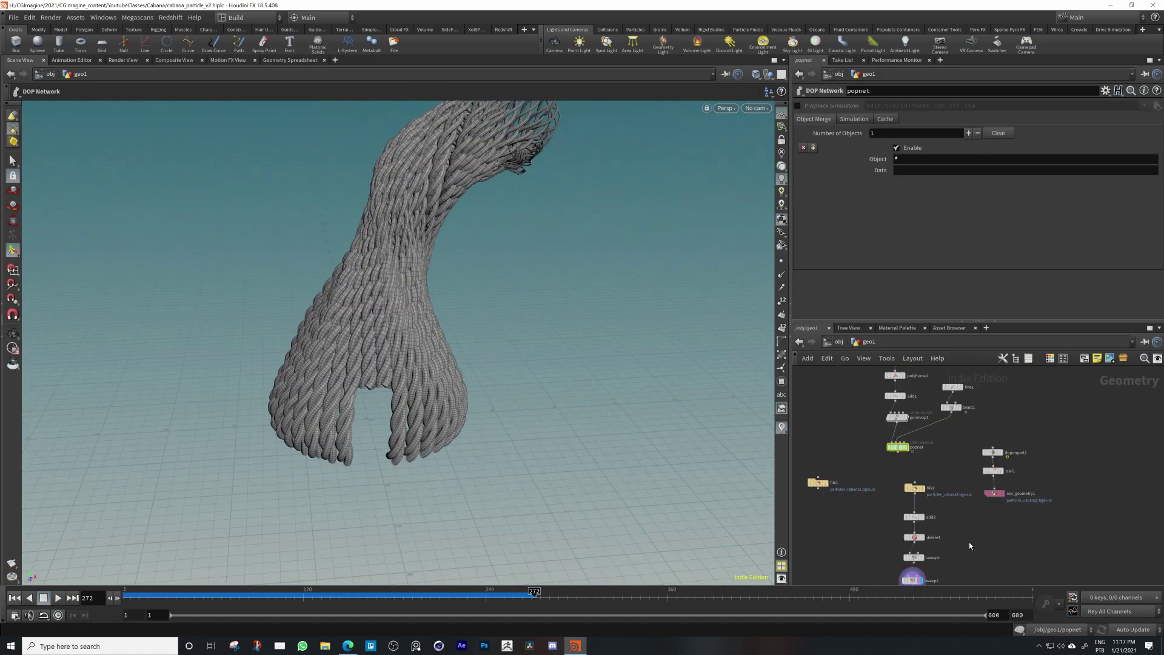
{"action": "middle_click_drag", "start_coordinate": [970, 447], "coordinate": [973, 436]}
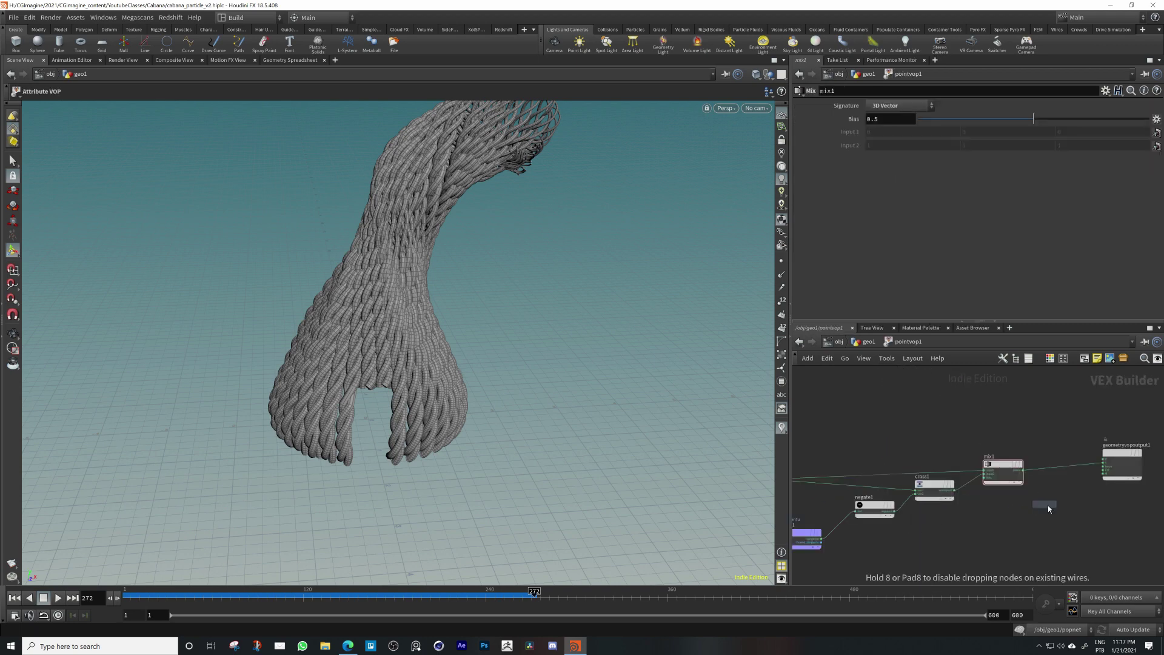
{"action": "left_click", "coordinate": [1048, 505]}
{"action": "left_click_drag", "start_coordinate": [1052, 505], "coordinate": [1060, 470]}
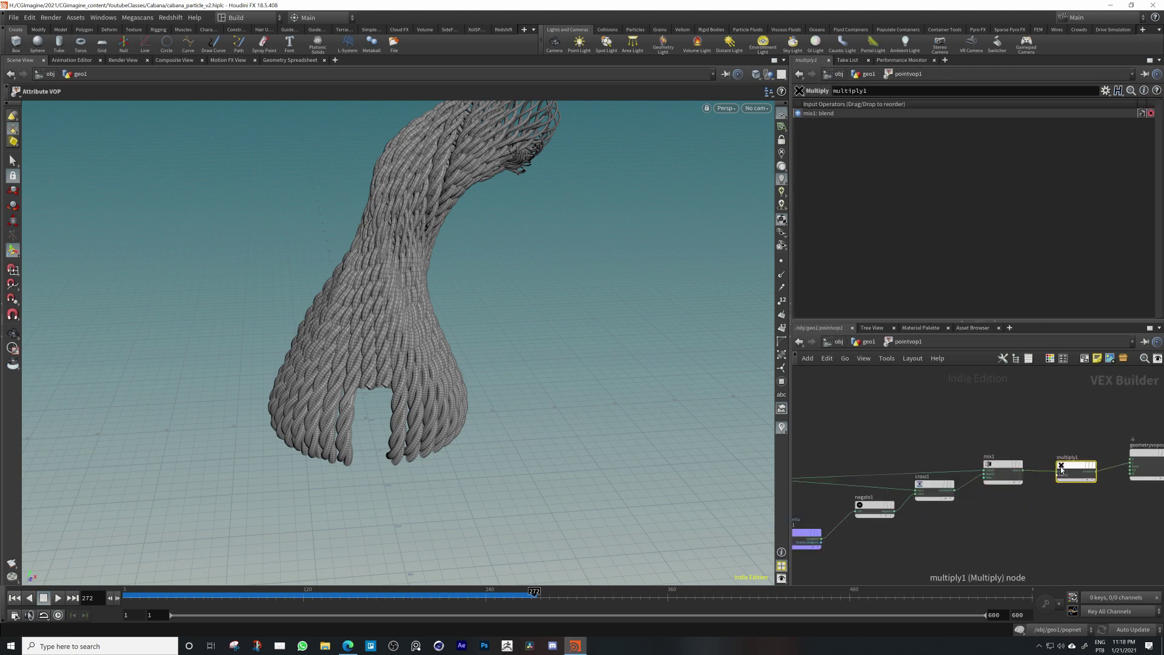
Promote multiply1's second input to a parameter
{"action": "scroll", "coordinate": [1059, 472], "scroll_direction": "up", "scroll_amount": 3}
{"action": "right_click", "coordinate": [1058, 474]}
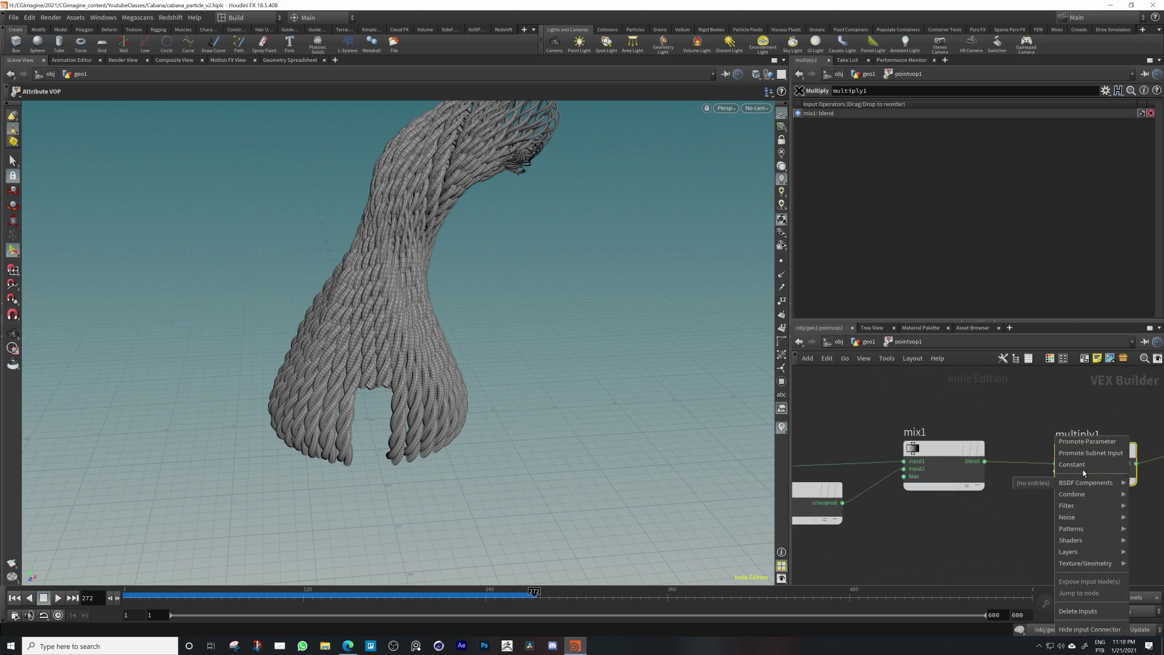
{"action": "left_click", "coordinate": [1087, 441]}
{"action": "middle_click_drag", "start_coordinate": [1076, 501], "coordinate": [958, 530]}
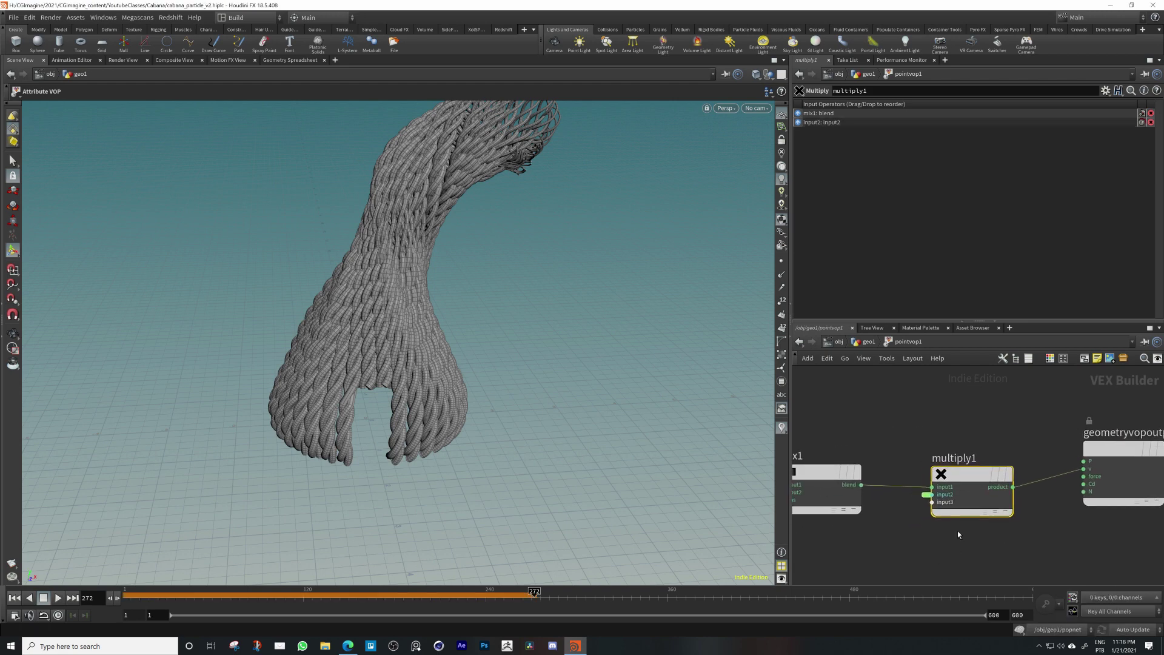
Back in geo1, set pointvop1's Input Number 2 to 2
{"action": "left_click", "coordinate": [869, 342]}
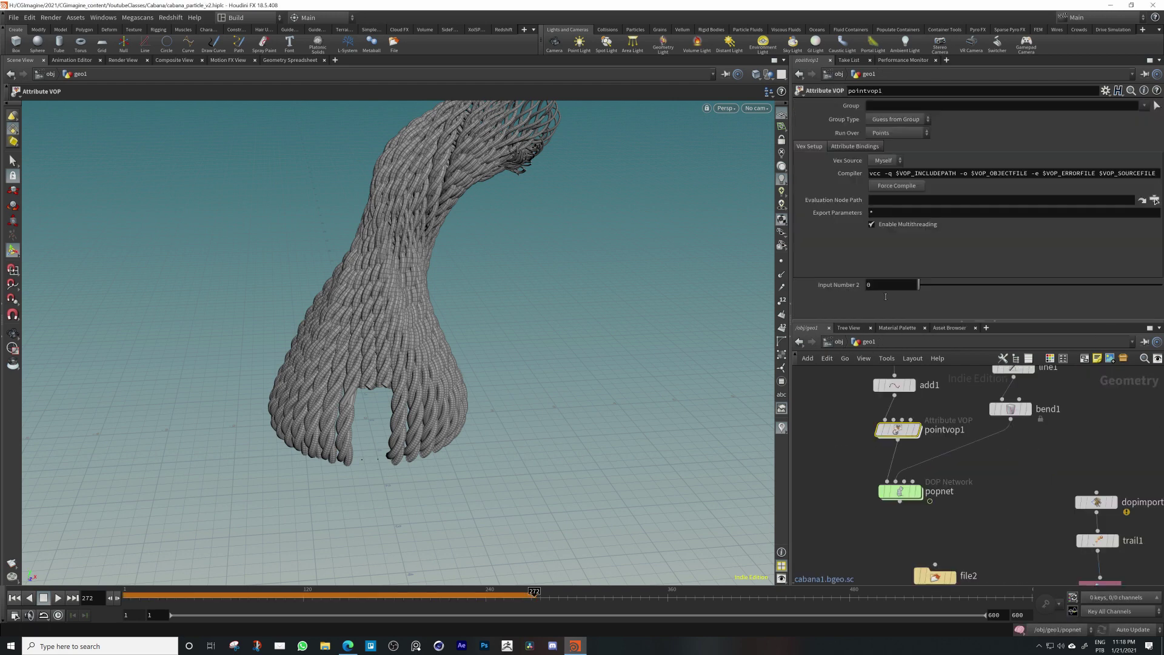
{"action": "left_click_drag", "start_coordinate": [882, 286], "coordinate": [862, 285]}
{"action": "type", "text": "2"}
{"action": "key", "text": "Return"}
{"action": "middle_click_drag", "start_coordinate": [1036, 478], "coordinate": [1043, 452]}
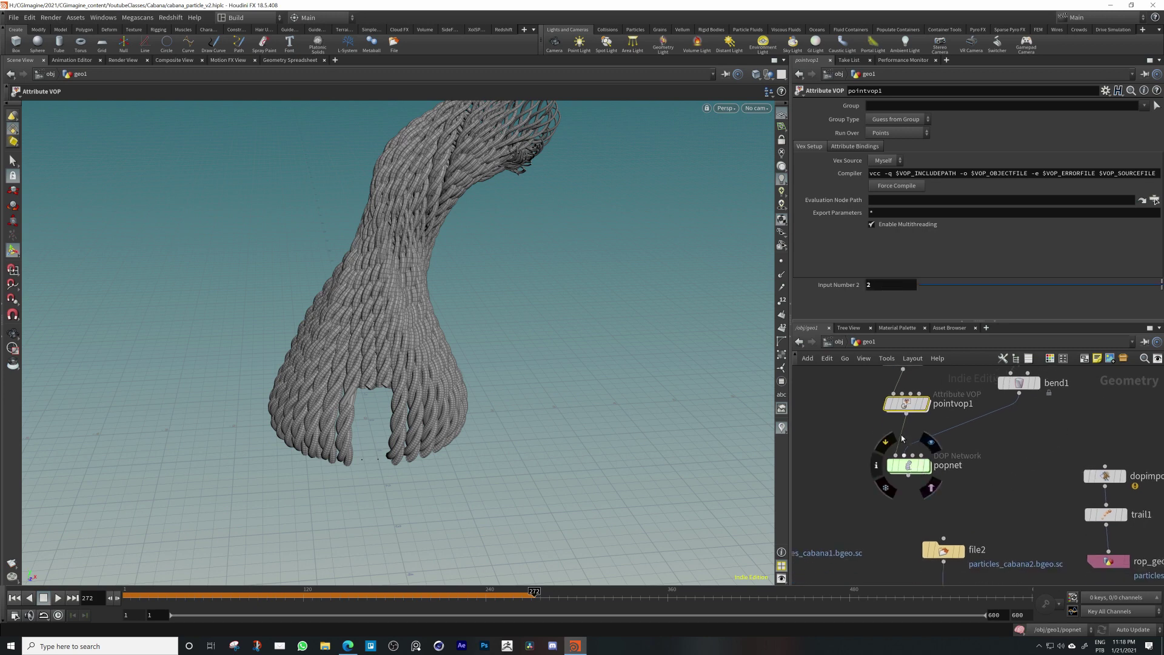
Replay the simulation inside popnet from frame 1, stop it at frame 257 and return to geo1
{"action": "double_click", "coordinate": [911, 466]}
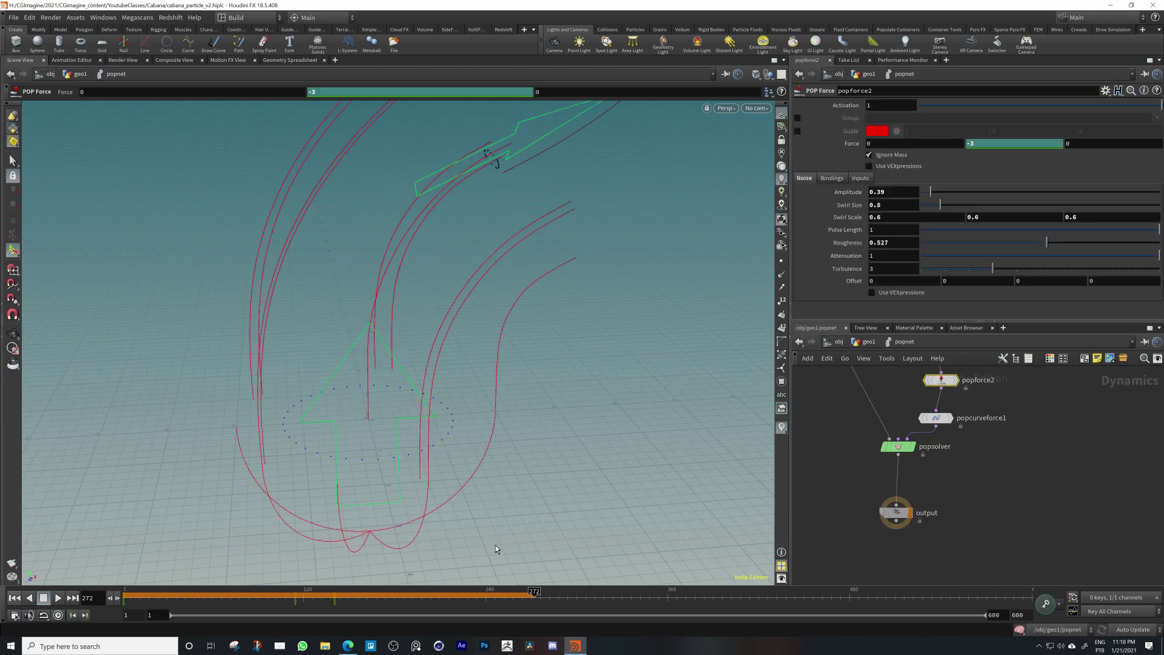
{"action": "left_click", "coordinate": [17, 597]}
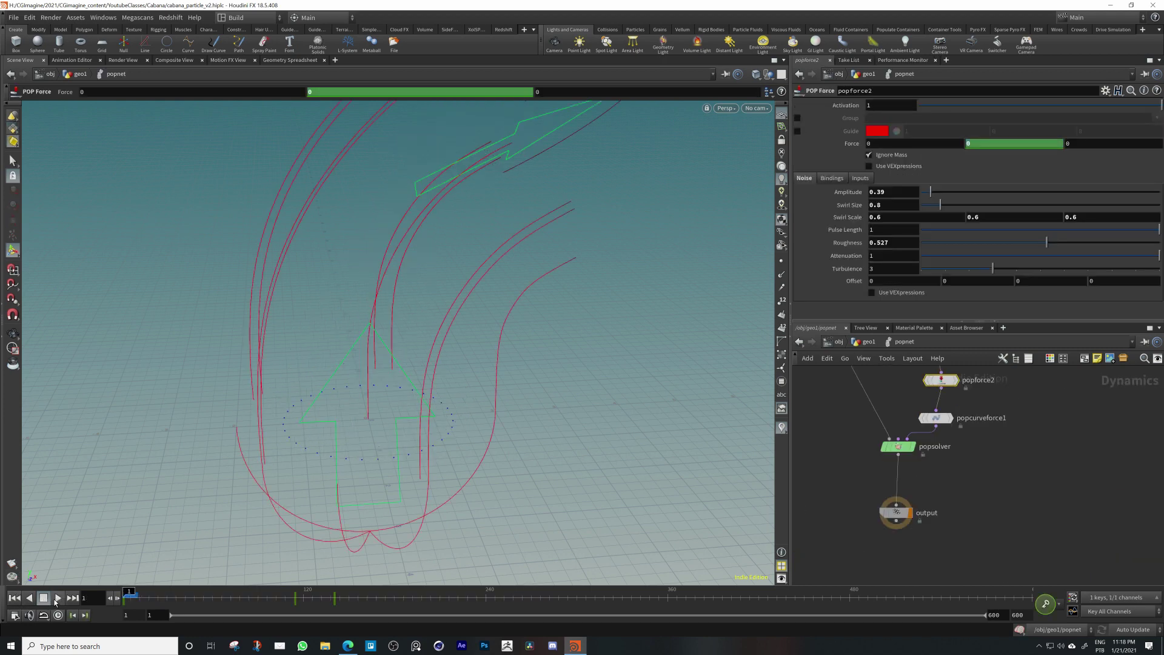
{"action": "left_click", "coordinate": [57, 597]}
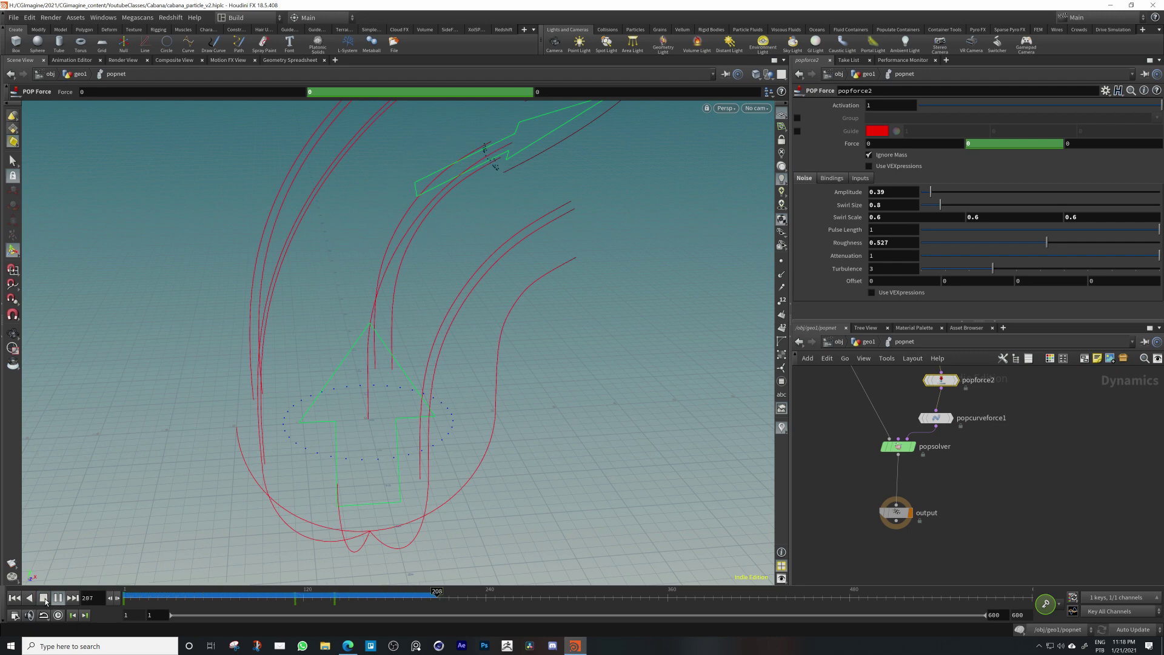
{"action": "left_click", "coordinate": [43, 599]}
{"action": "middle_click_drag", "start_coordinate": [980, 488], "coordinate": [989, 518]}
{"action": "left_click", "coordinate": [866, 343]}
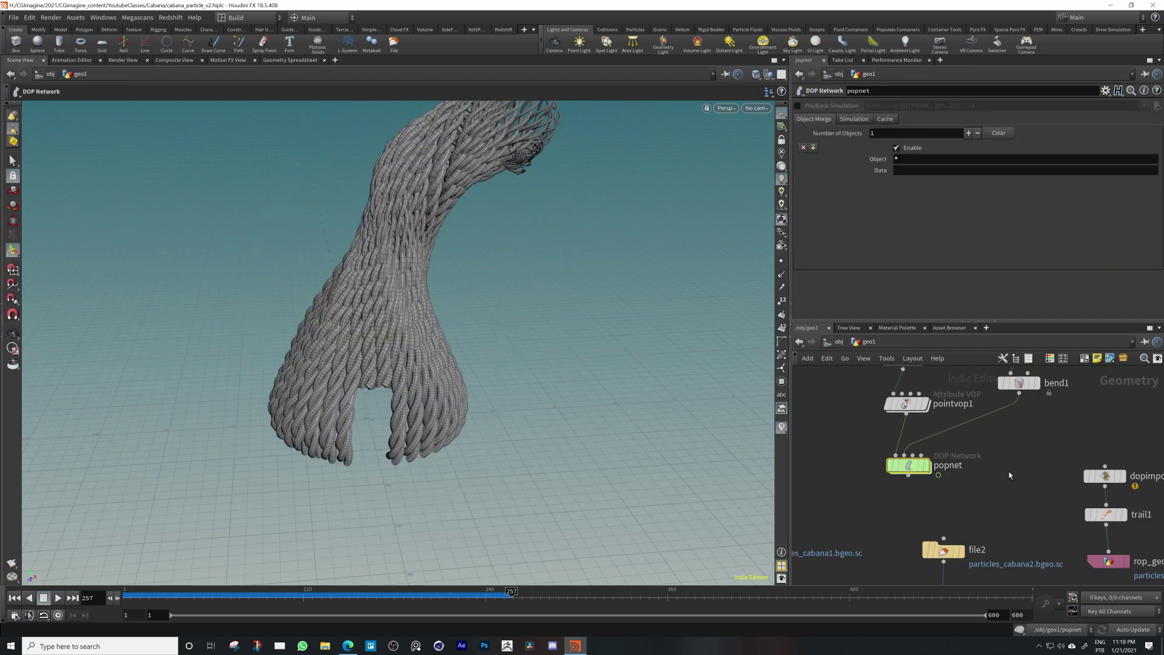
Display trail1, set its Trail Length to 500 and its Trail Increment to 0.72, and move to frame 232
{"action": "middle_click_drag", "start_coordinate": [1097, 485], "coordinate": [1005, 468]}
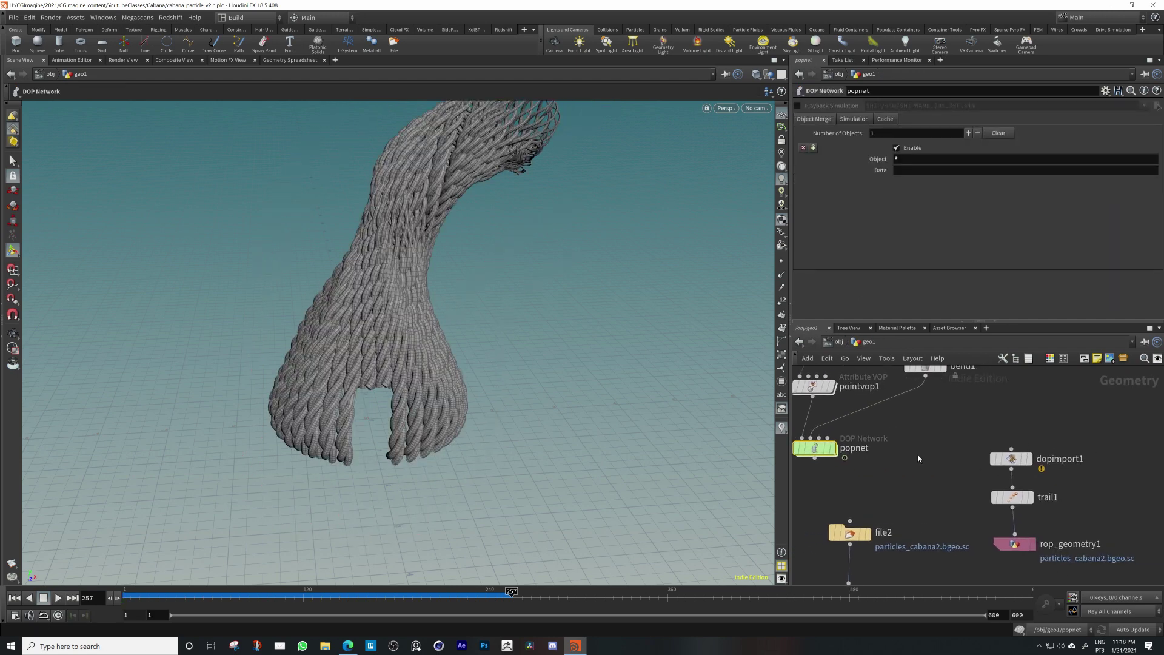
{"action": "left_click", "coordinate": [1029, 497]}
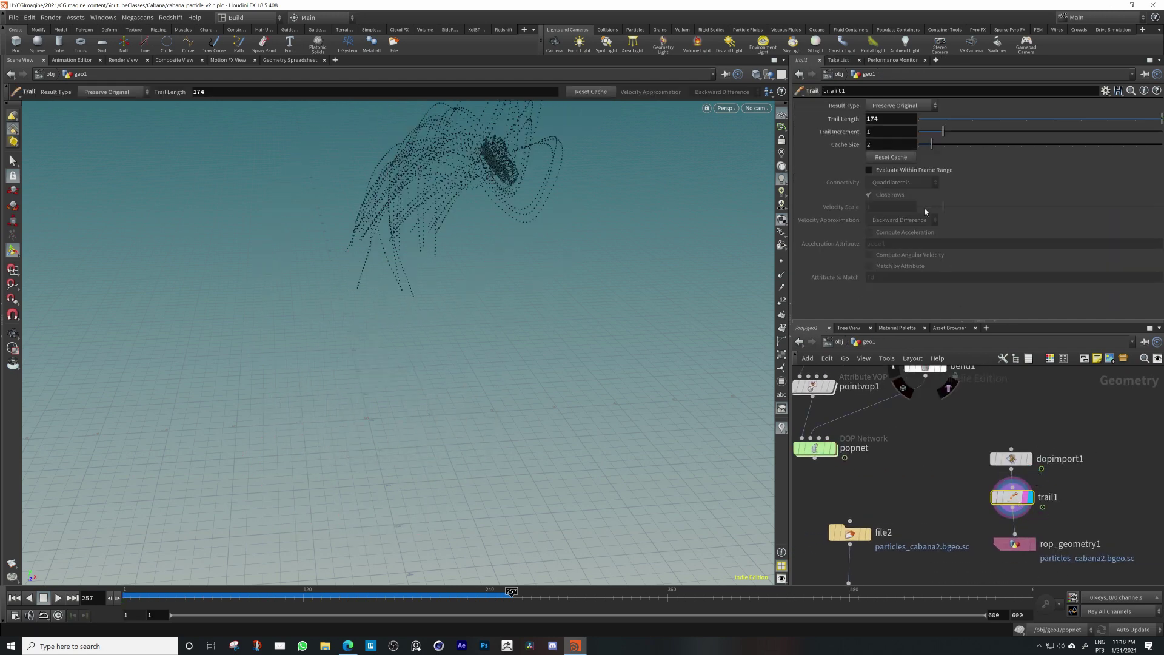
{"action": "double_click", "coordinate": [895, 120]}
{"action": "type", "text": "500"}
{"action": "key", "text": "Return"}
{"action": "left_click_drag", "start_coordinate": [427, 211], "coordinate": [392, 218], "text": "alt"}
{"action": "left_click_drag", "start_coordinate": [393, 218], "coordinate": [363, 220], "text": "alt"}
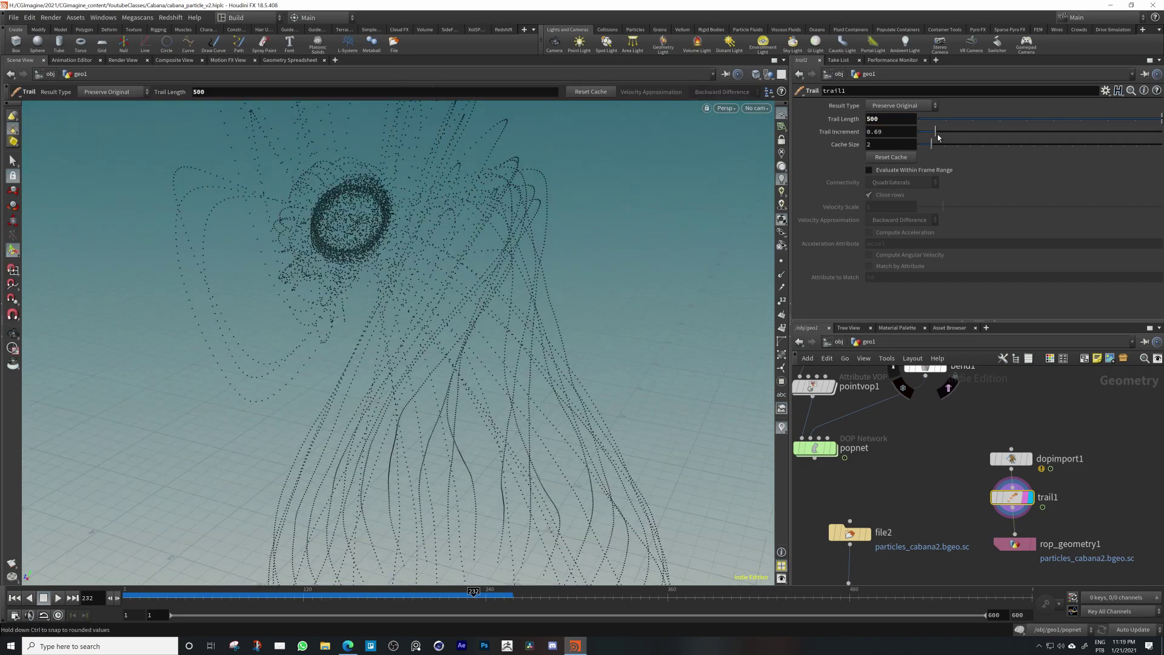
{"action": "left_click_drag", "start_coordinate": [941, 135], "coordinate": [940, 135]}
{"action": "key", "text": "Escape"}
{"action": "left_click_drag", "start_coordinate": [691, 192], "coordinate": [388, 230]}
Change rop_geometry1's Output File to $HIP/geo/particles_cabana3.bgeo.sc
{"action": "middle_click_drag", "start_coordinate": [909, 485], "coordinate": [911, 434]}
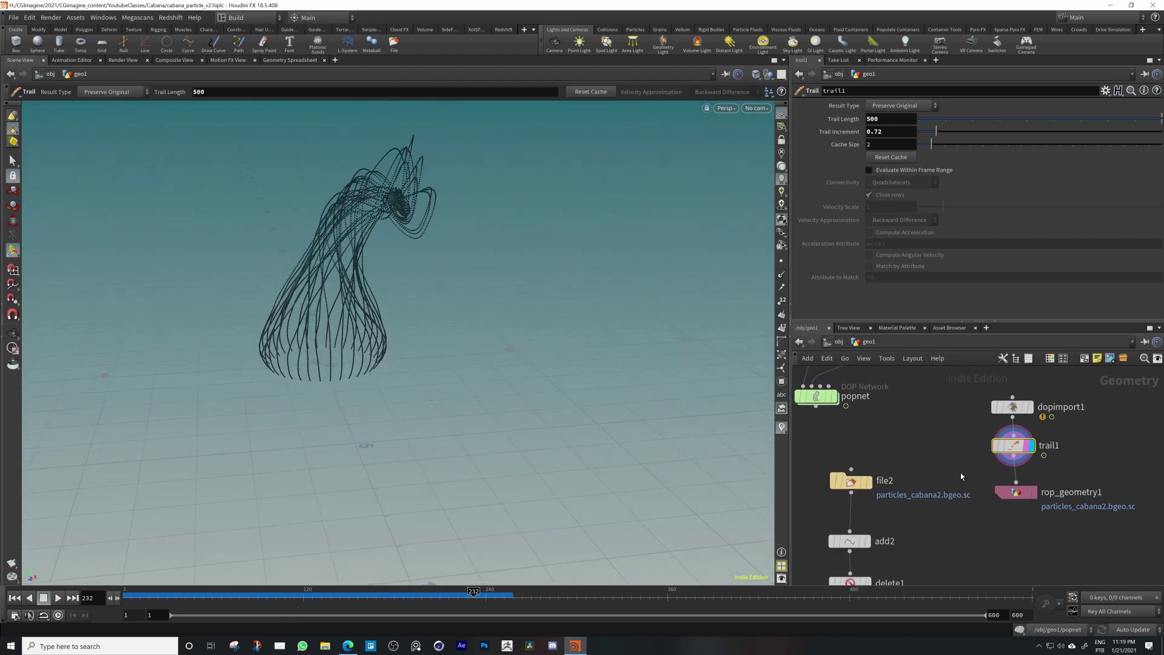
{"action": "left_click", "coordinate": [1015, 491]}
{"action": "left_click", "coordinate": [974, 174]}
{"action": "left_click_drag", "start_coordinate": [957, 172], "coordinate": [967, 175]}
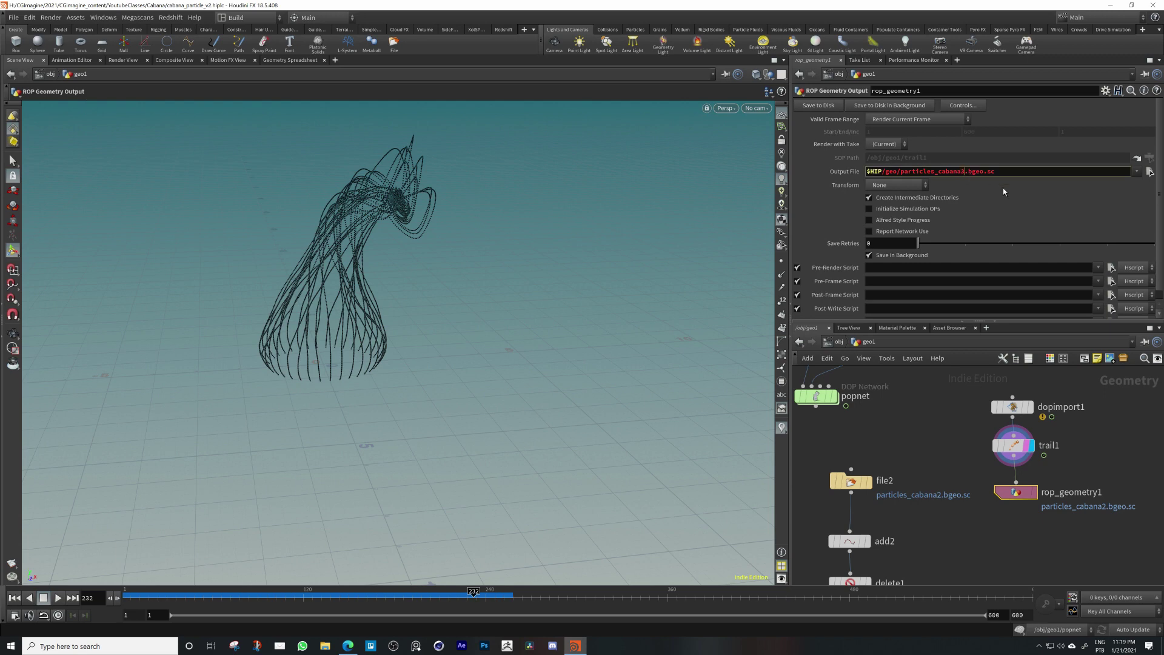
{"action": "key", "text": "Return"}
Duplicate the file2 chain, including its add, delete and sweep nodes, beside the original
{"action": "middle_click_drag", "start_coordinate": [943, 567], "coordinate": [941, 495]}
{"action": "scroll", "coordinate": [957, 463], "scroll_direction": "down", "scroll_amount": 5}
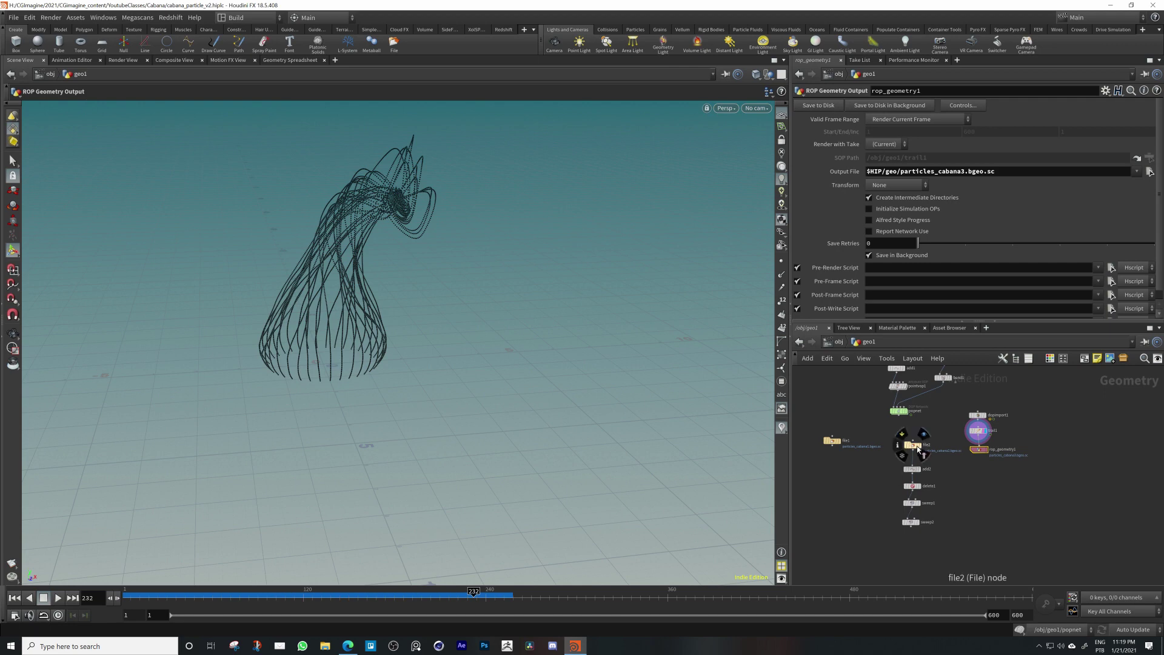
{"action": "left_click_drag", "start_coordinate": [911, 444], "coordinate": [889, 531], "text": "alt"}
{"action": "mouse_move", "coordinate": [918, 471]}
{"action": "left_mouse_down", "text": "alt"}
{"action": "mouse_move", "coordinate": [951, 471]}
{"action": "mouse_move", "coordinate": [932, 477]}
{"action": "left_mouse_up", "text": "alt"}
{"action": "scroll", "coordinate": [952, 458], "scroll_direction": "up", "scroll_amount": 5}
Set file3's Geometry File to $HIP/geo/particles_cabana3.bgeo.sc
{"action": "left_click", "coordinate": [932, 427]}
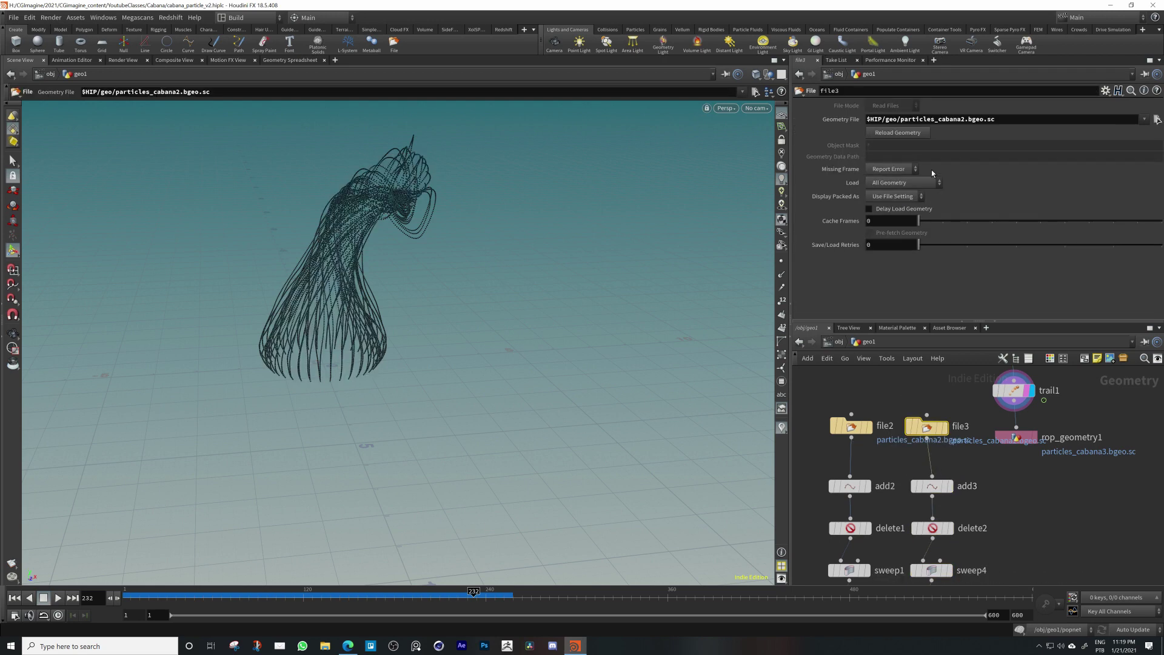
{"action": "left_click", "coordinate": [968, 120]}
{"action": "type", "text": "3"}
{"action": "key", "text": "Return"}
Display sweep3 at the end of the file3 chain and examine the twisted ropes and doorway from several angles
{"action": "scroll", "coordinate": [969, 473], "scroll_direction": "down", "scroll_amount": 5}
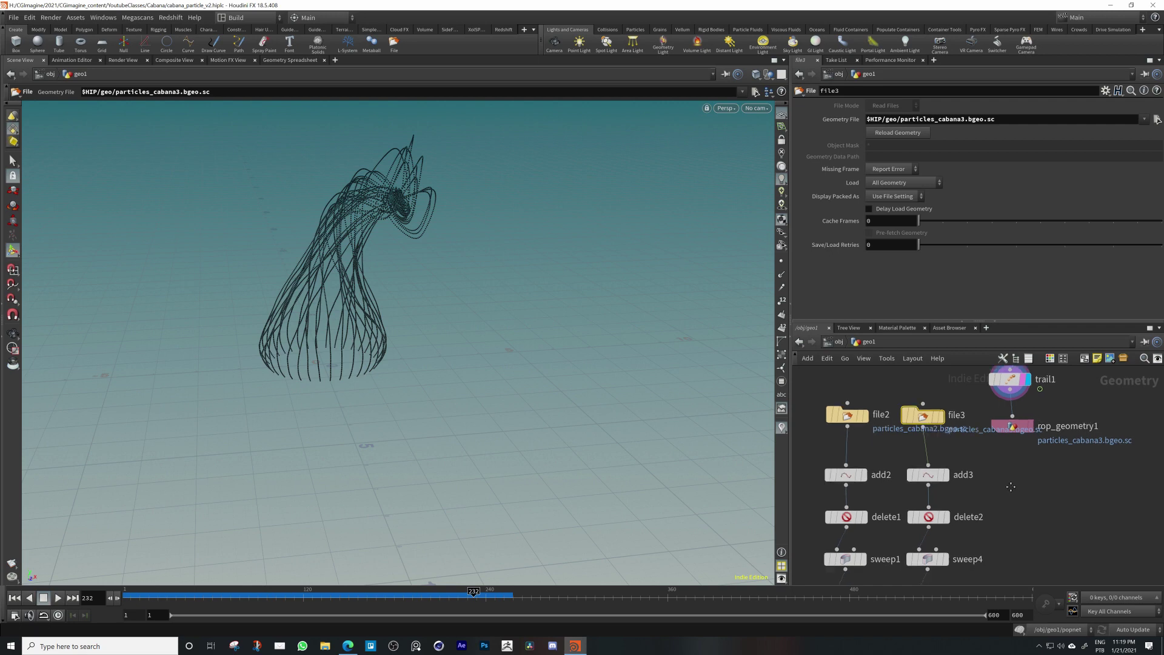
{"action": "left_click", "coordinate": [927, 516]}
{"action": "left_click", "coordinate": [912, 516]}
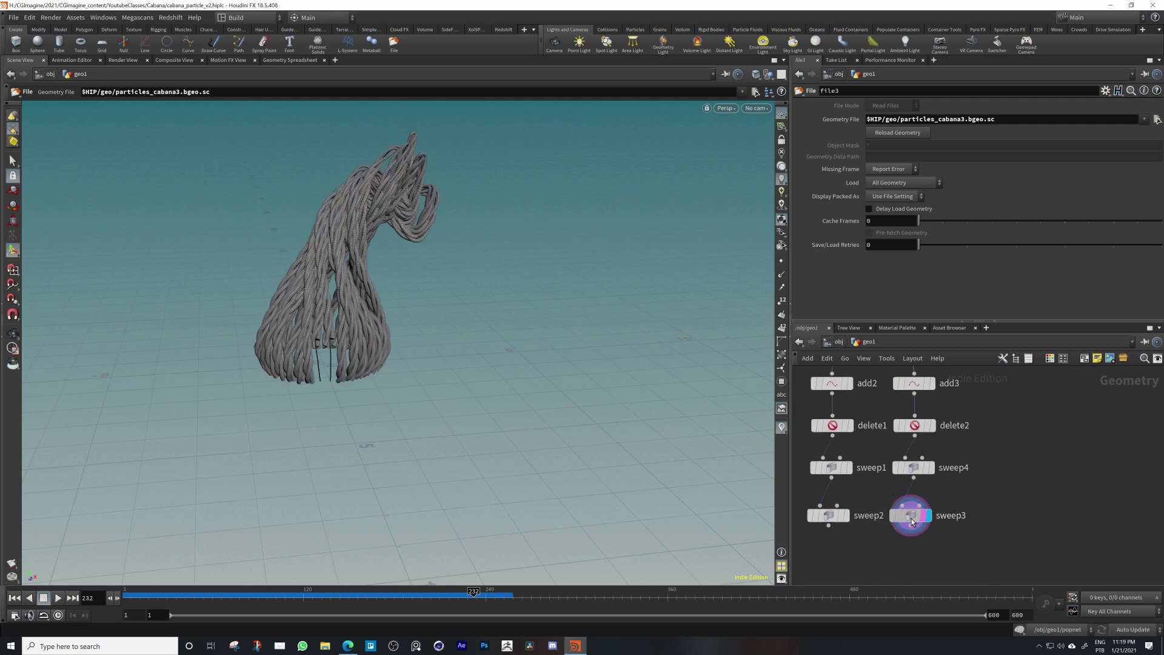
{"action": "left_click_drag", "start_coordinate": [376, 285], "coordinate": [419, 219], "text": "alt"}
{"action": "left_click_drag", "start_coordinate": [493, 222], "coordinate": [416, 330]}
{"action": "right_click_drag", "start_coordinate": [416, 329], "coordinate": [595, 278]}
{"action": "left_click_drag", "start_coordinate": [594, 279], "coordinate": [299, 395]}
{"action": "left_click_drag", "start_coordinate": [451, 409], "coordinate": [496, 374]}
{"action": "left_click_drag", "start_coordinate": [463, 287], "coordinate": [520, 269]}
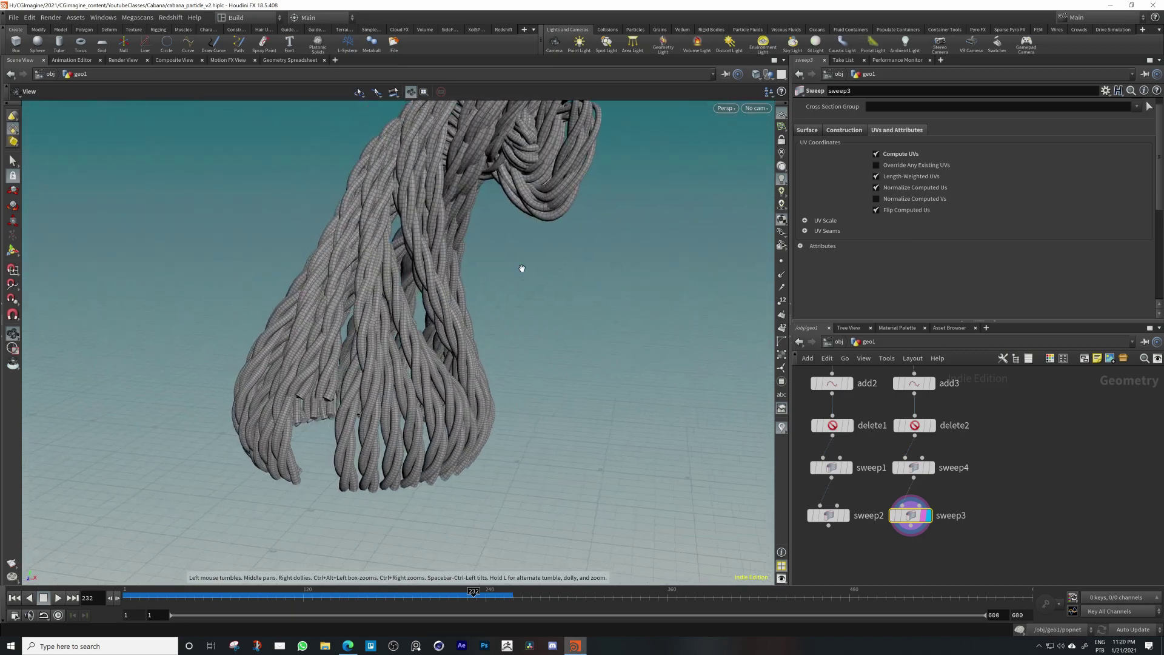
{"action": "right_click_drag", "start_coordinate": [520, 269], "coordinate": [534, 234]}
{"action": "left_click_drag", "start_coordinate": [534, 233], "coordinate": [423, 211]}
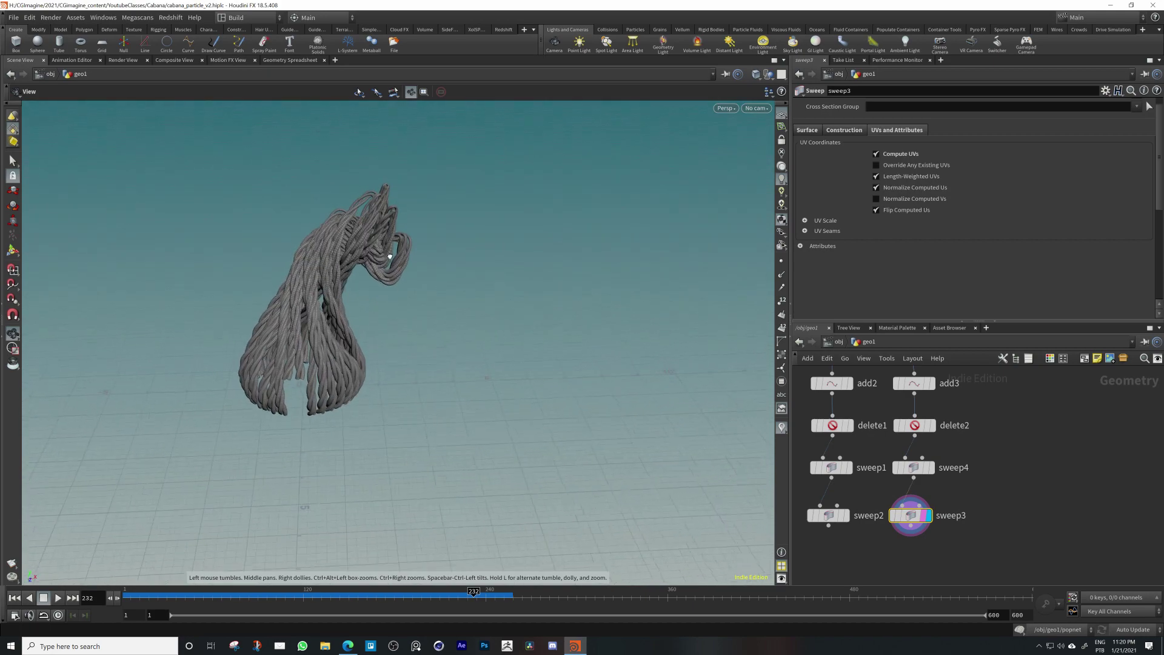
{"action": "left_click_drag", "start_coordinate": [398, 324], "coordinate": [389, 283], "text": "alt"}
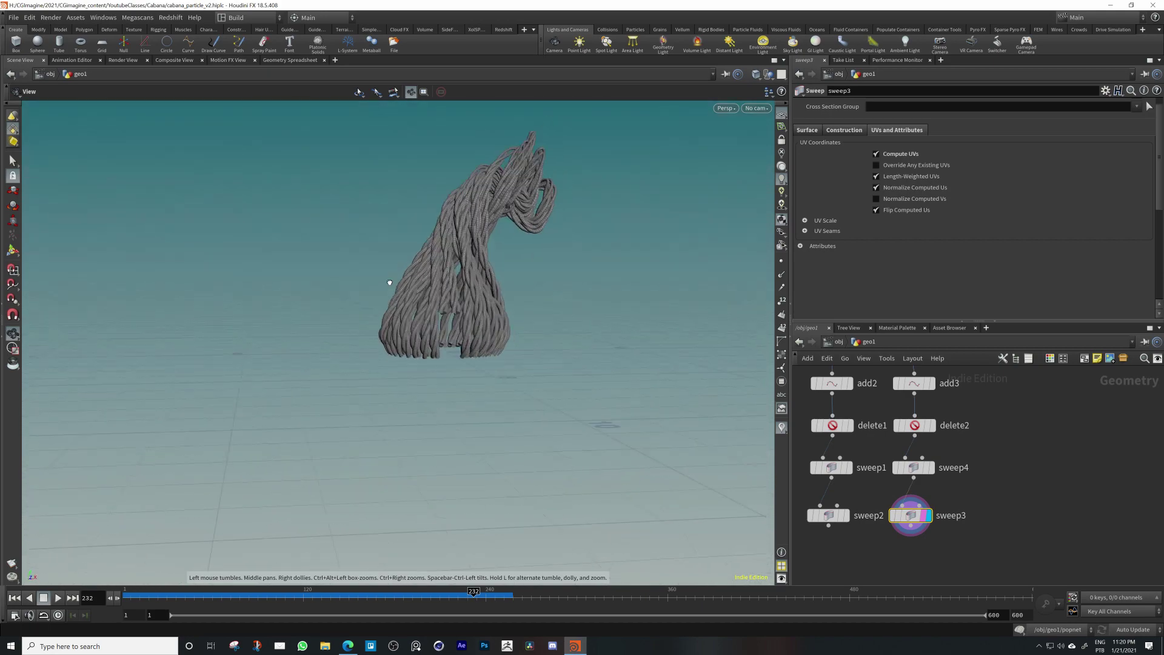
{"action": "middle_click_drag", "start_coordinate": [390, 283], "coordinate": [298, 312], "text": "alt"}
Display file1 and examine its particle trail points and node information
{"action": "scroll", "coordinate": [931, 452], "scroll_direction": "down", "scroll_amount": 6}
{"action": "middle_click_drag", "start_coordinate": [985, 467], "coordinate": [1003, 480]}
{"action": "scroll", "coordinate": [885, 437], "scroll_direction": "up", "scroll_amount": 3}
{"action": "scroll", "coordinate": [893, 438], "scroll_direction": "down", "scroll_amount": 1}
{"action": "middle_click_drag", "start_coordinate": [892, 439], "coordinate": [1031, 476]}
{"action": "scroll", "coordinate": [871, 432], "scroll_direction": "up", "scroll_amount": 2}
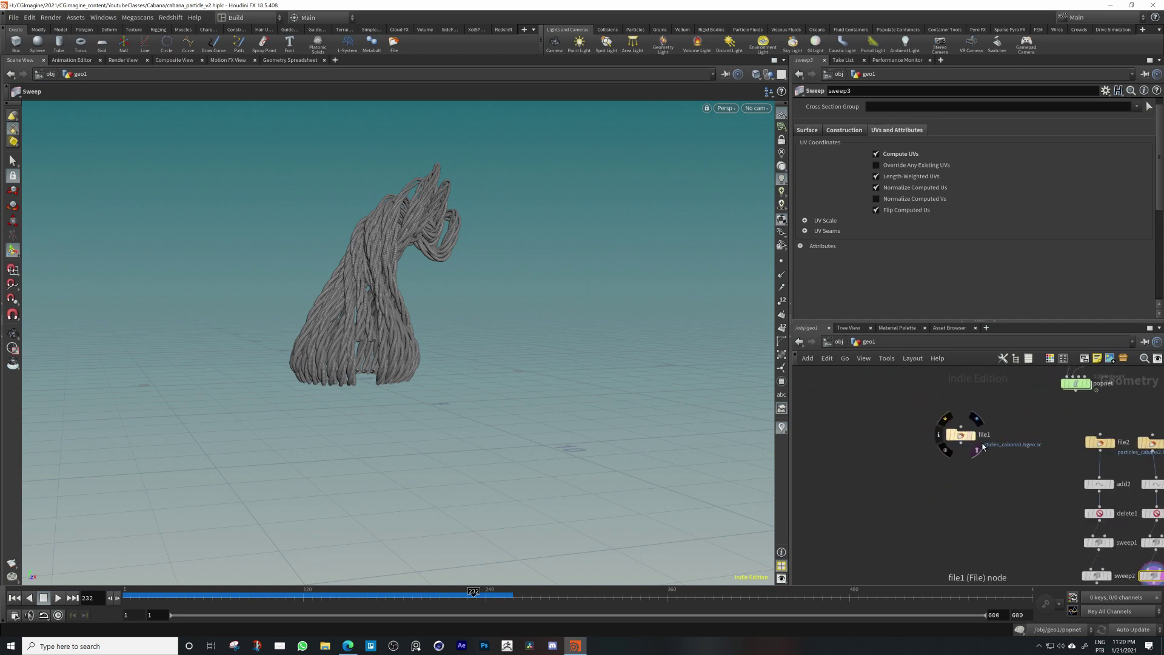
{"action": "left_click", "coordinate": [973, 436]}
{"action": "left_click", "coordinate": [964, 436]}
{"action": "left_click_drag", "start_coordinate": [388, 348], "coordinate": [315, 340], "text": "alt"}
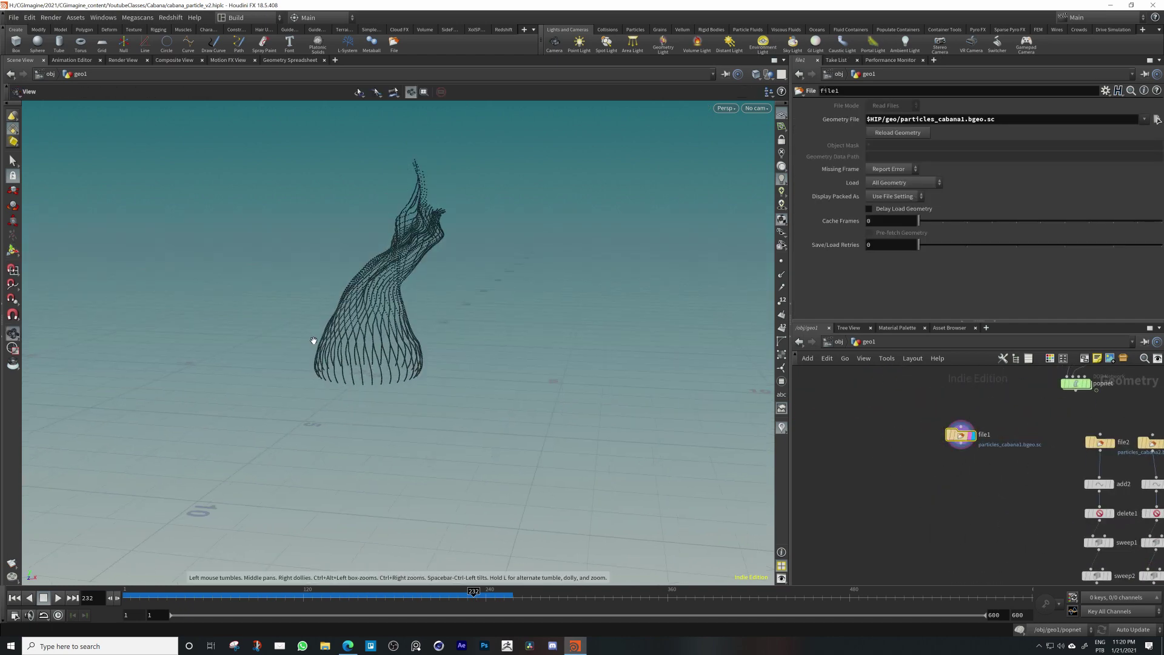
{"action": "right_click_drag", "start_coordinate": [314, 340], "coordinate": [620, 327], "text": "alt"}
{"action": "left_click_drag", "start_coordinate": [621, 328], "coordinate": [582, 330], "text": "alt"}
{"action": "middle_click", "coordinate": [956, 438]}
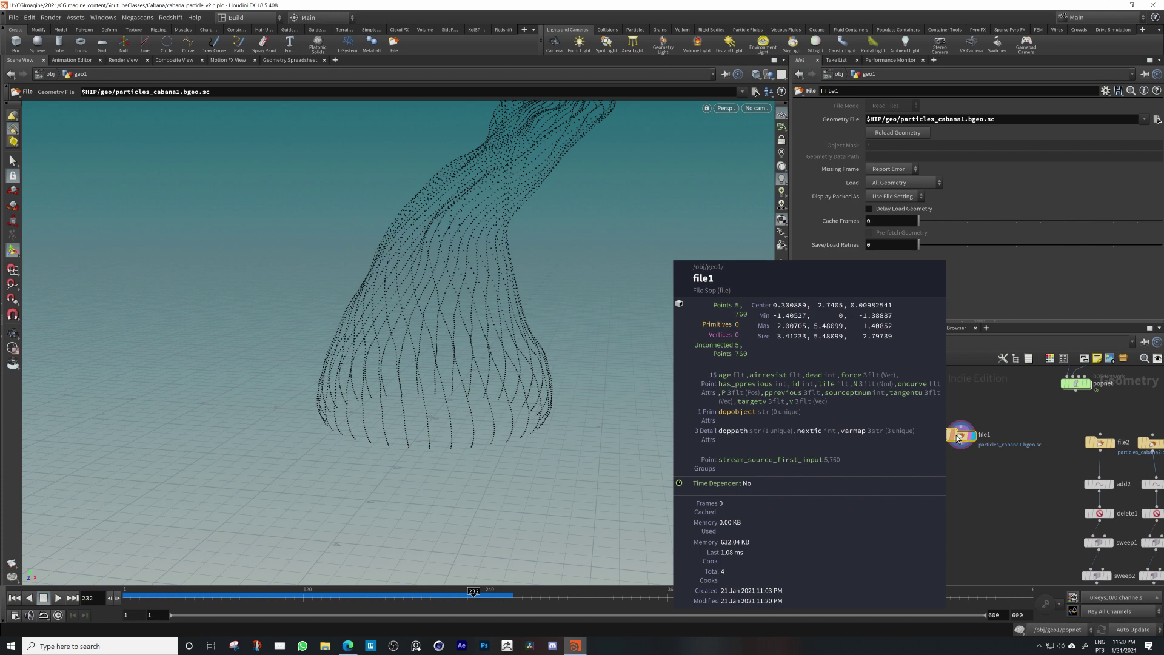
Add a Sphere node beside file1
{"action": "middle_click_drag", "start_coordinate": [956, 481], "coordinate": [879, 465]}
{"action": "scroll", "coordinate": [883, 453], "scroll_direction": "down", "scroll_amount": 3}
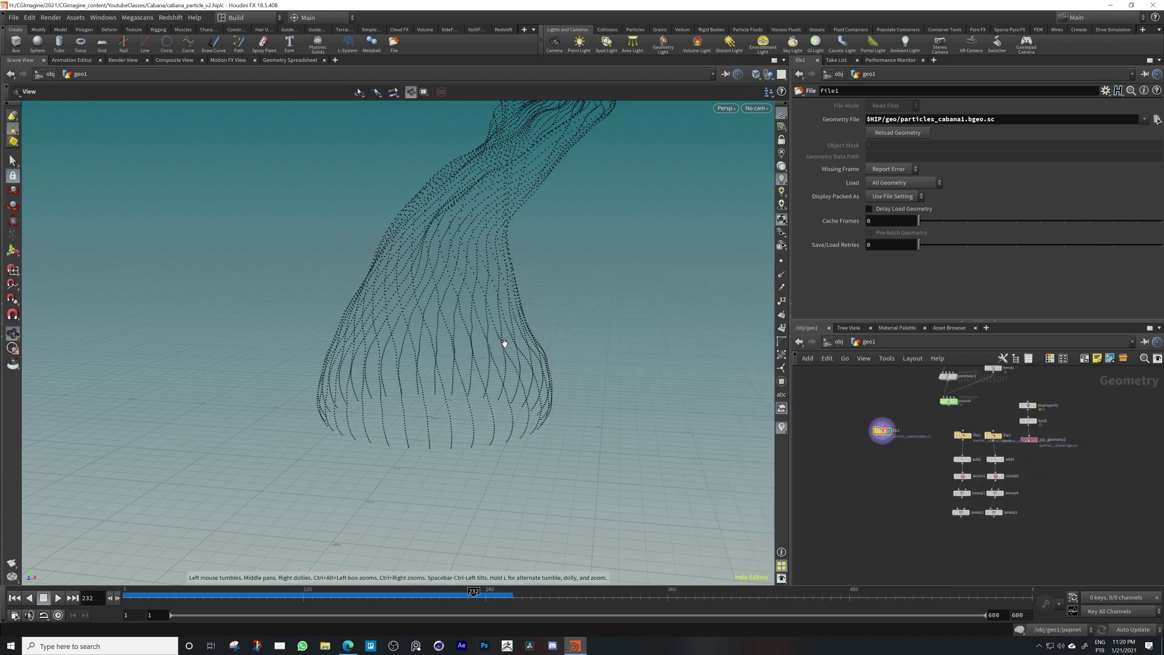
{"action": "left_click_drag", "start_coordinate": [504, 344], "coordinate": [525, 365], "text": "alt"}
{"action": "middle_click_drag", "start_coordinate": [904, 470], "coordinate": [923, 467]}
{"action": "key", "text": "Tab"}
{"action": "type", "text": "spher"}
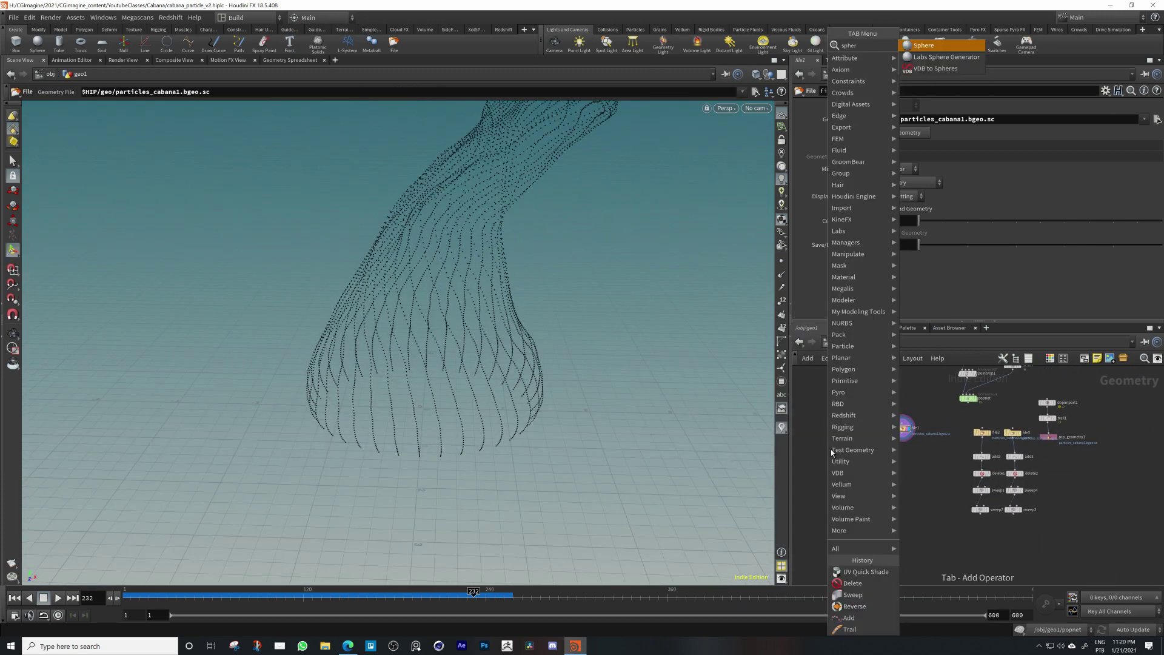
{"action": "key", "text": "Return"}
{"action": "left_click", "coordinate": [855, 448]}
Add a Copy to Points node below file1
{"action": "key", "text": "Tab"}
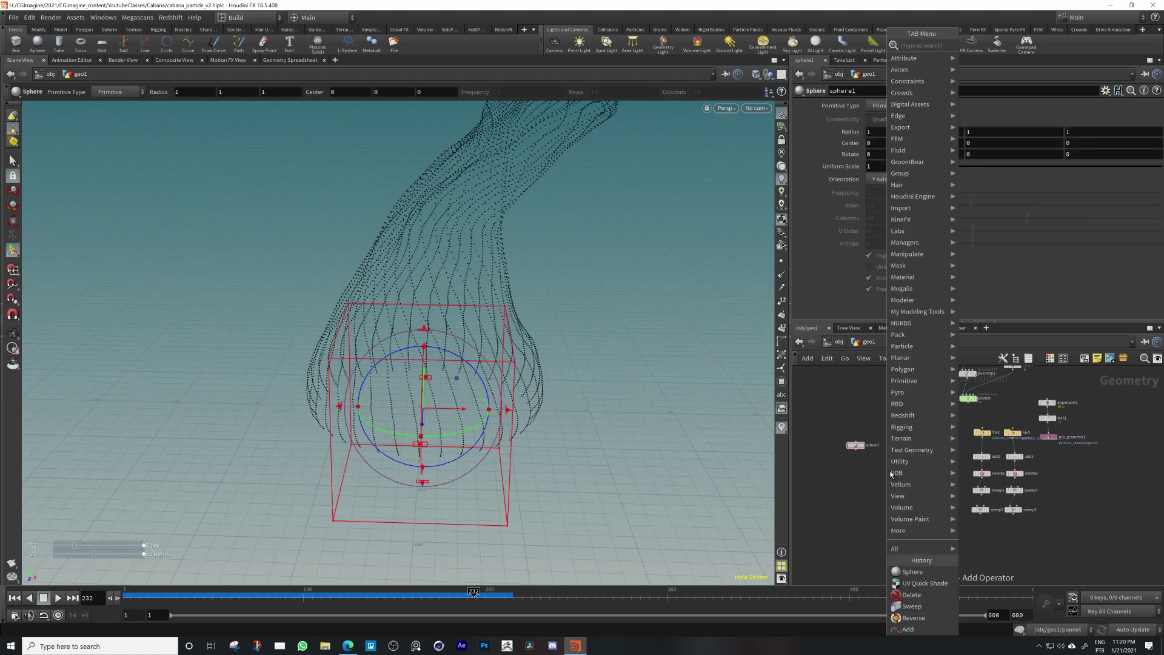
{"action": "type", "text": "copy"}
{"action": "key", "text": "Down"}
{"action": "key", "text": "Down"}
{"action": "key", "text": "Down"}
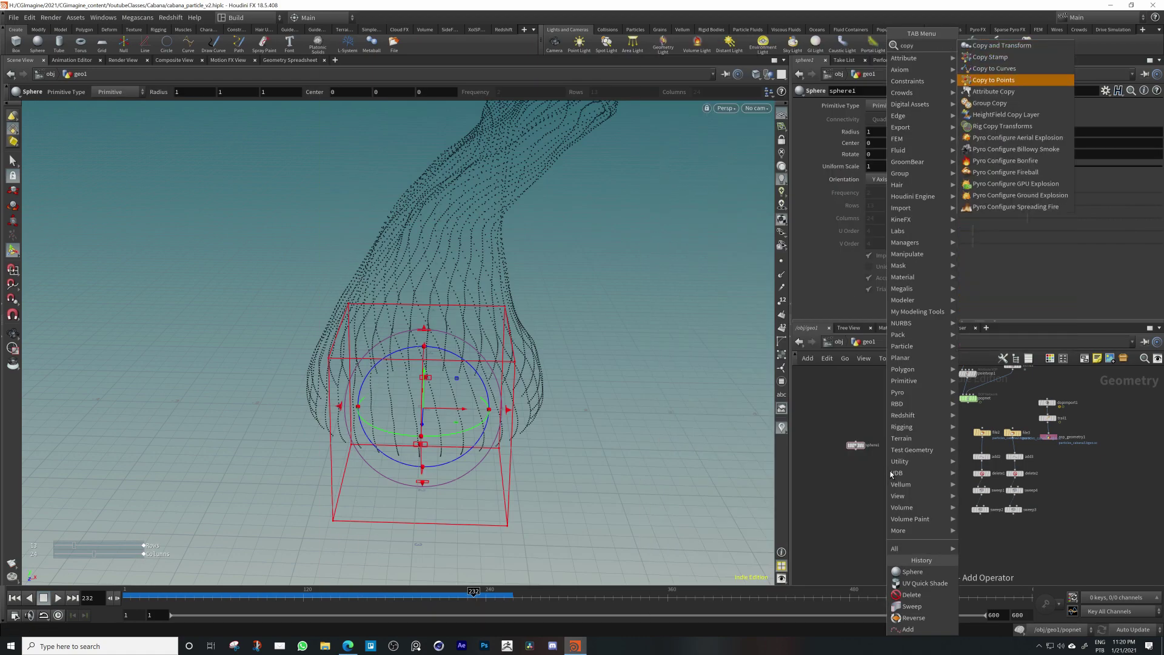
{"action": "key", "text": "Return"}
{"action": "key", "text": "Tab"}
{"action": "type", "text": "coppo"}
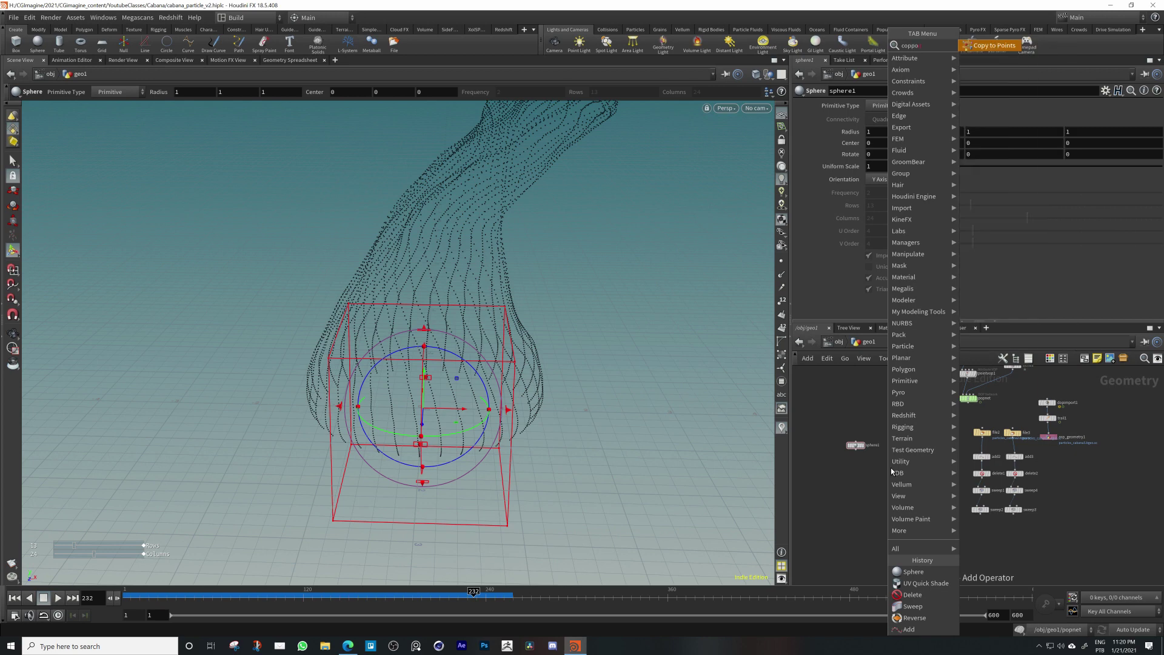
{"action": "key", "text": "Return"}
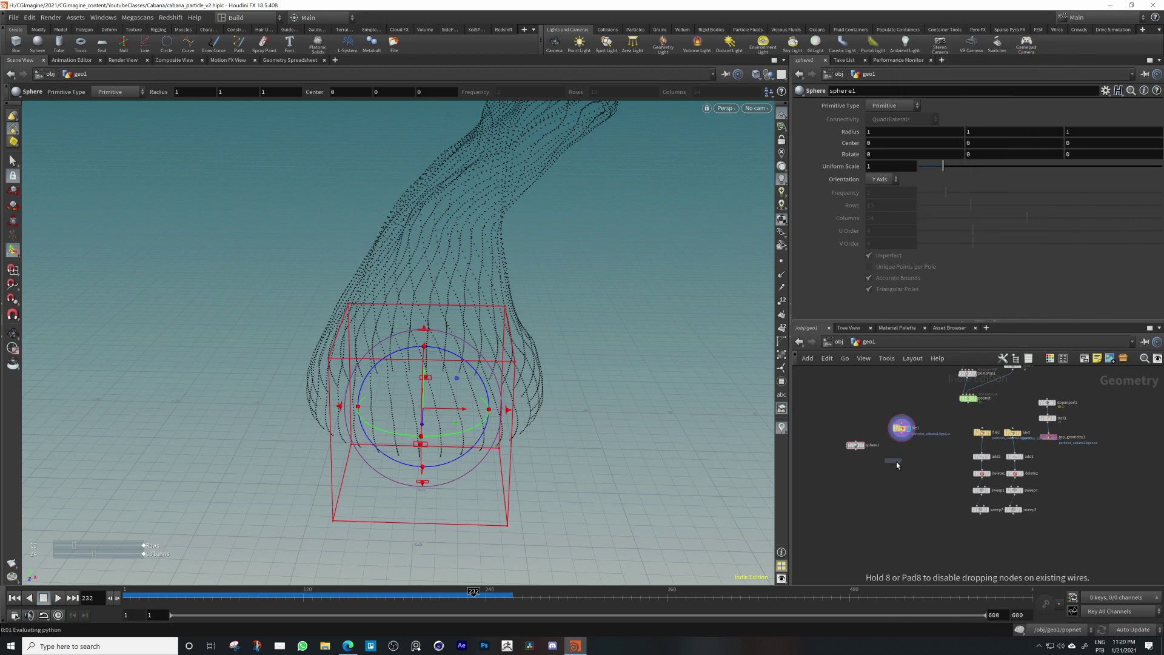
{"action": "left_click", "coordinate": [895, 461]}
Connect sphere1 to copytopoints1's first input and file1 to its second, and display copytopoints1
{"action": "scroll", "coordinate": [896, 461], "scroll_direction": "up", "scroll_amount": 3}
{"action": "left_click_drag", "start_coordinate": [882, 421], "coordinate": [871, 468]}
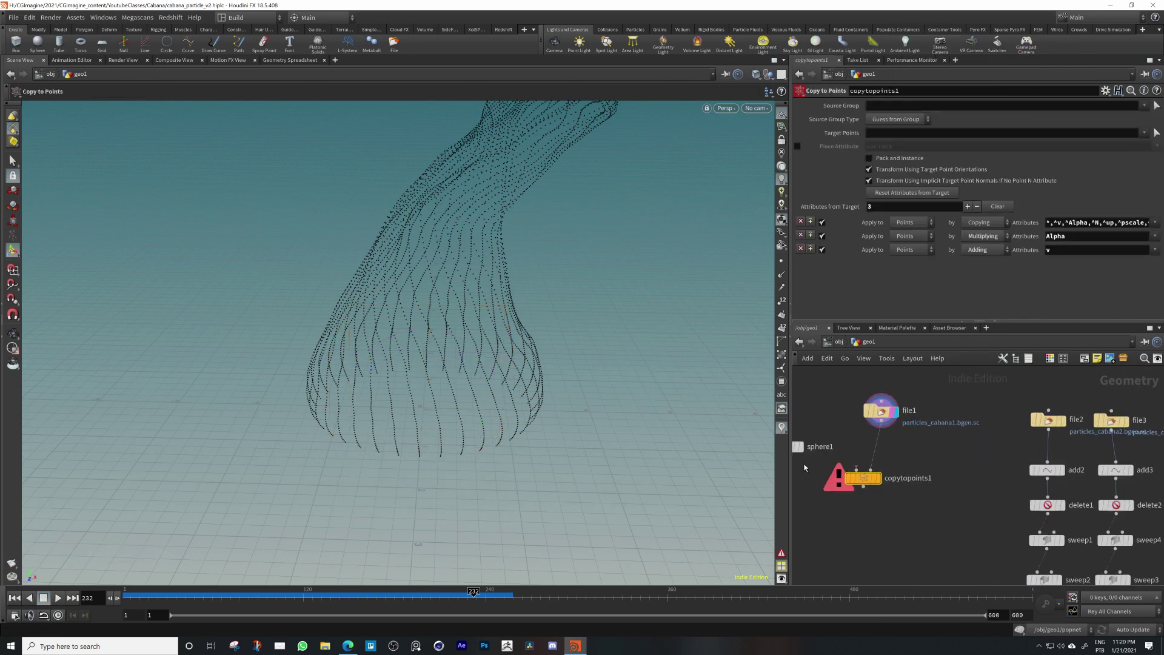
{"action": "middle_click_drag", "start_coordinate": [842, 457], "coordinate": [876, 447]}
{"action": "scroll", "coordinate": [875, 447], "scroll_direction": "up", "scroll_amount": 1}
{"action": "left_click_drag", "start_coordinate": [808, 444], "coordinate": [892, 463]}
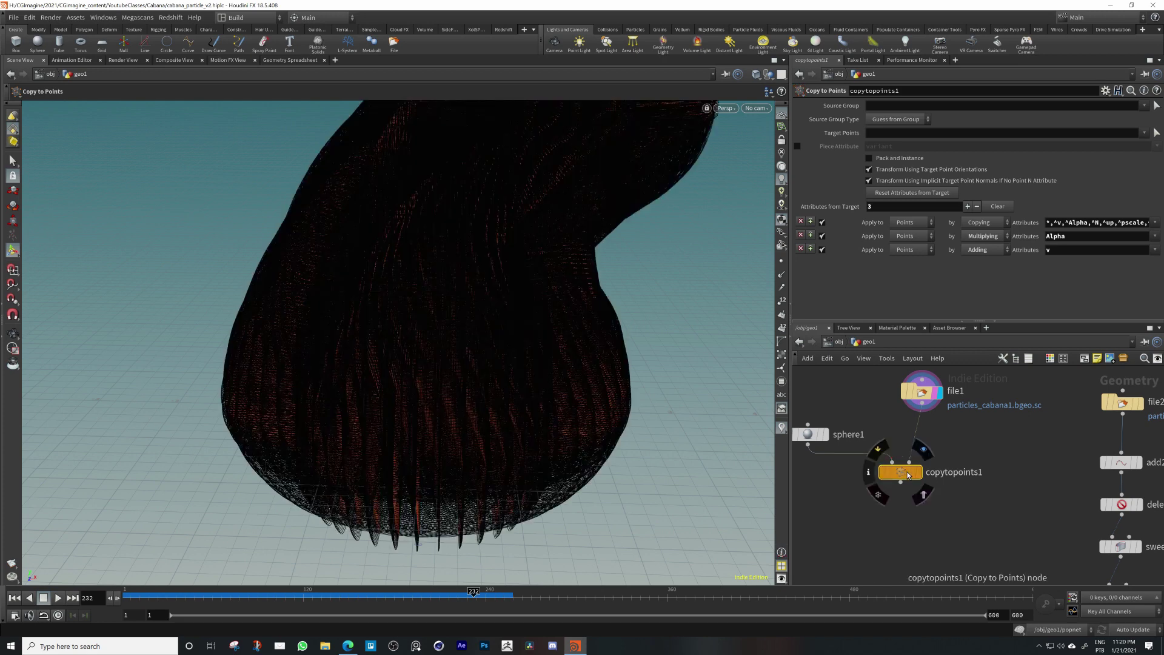
{"action": "left_click", "coordinate": [916, 476]}
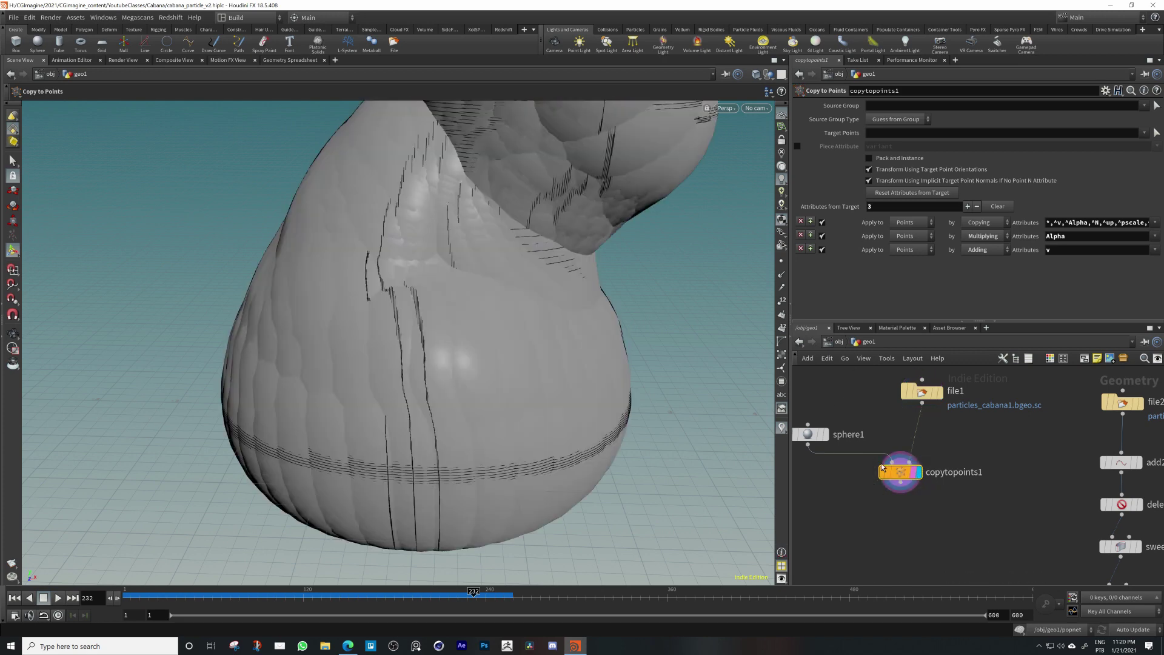
Move sphere1 slightly higher in the network and set its Uniform Scale to 0.14
{"action": "left_click_drag", "start_coordinate": [811, 436], "coordinate": [825, 417]}
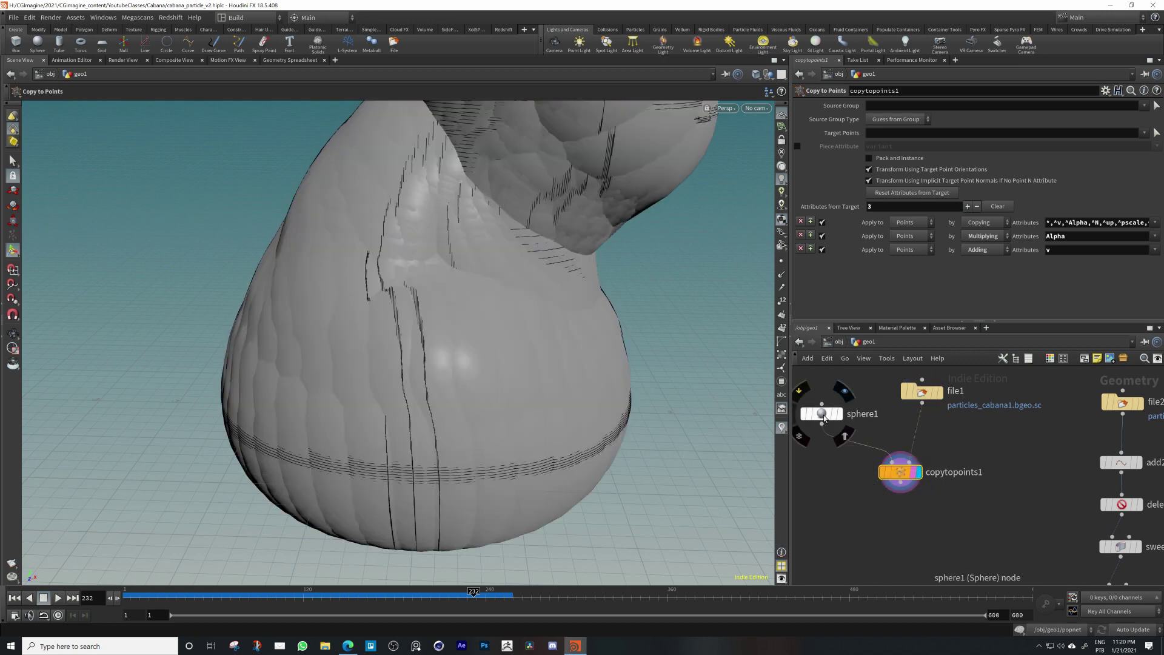
{"action": "left_click", "coordinate": [824, 415]}
{"action": "double_click", "coordinate": [890, 167]}
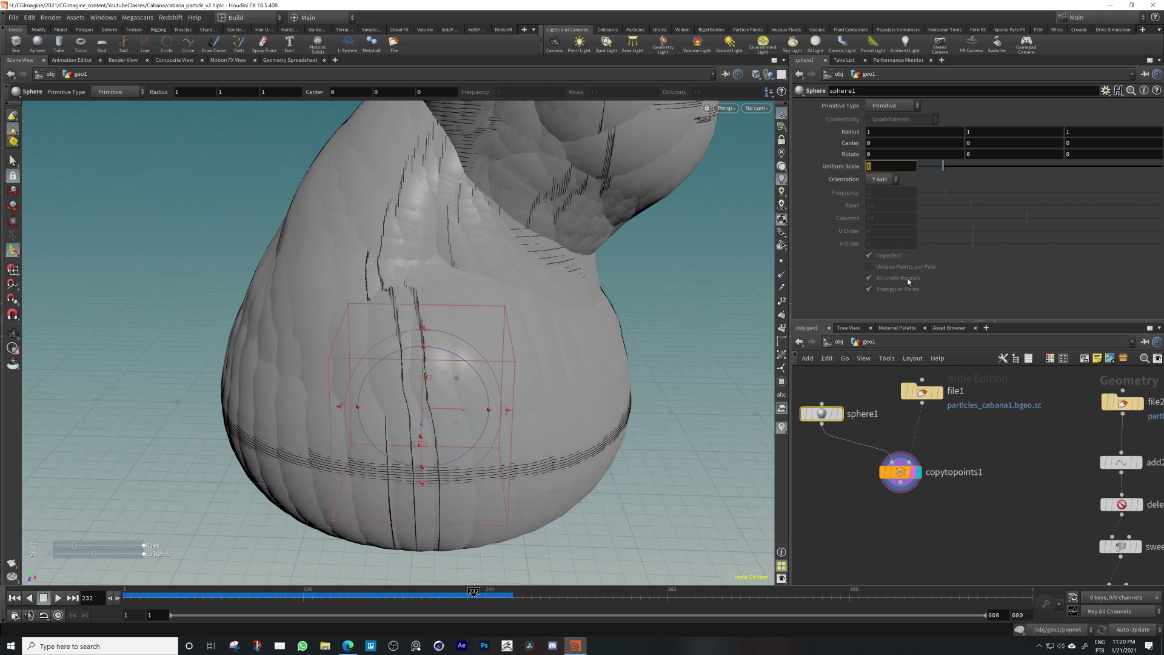
{"action": "type", "text": ".002"}
{"action": "key", "text": "Return"}
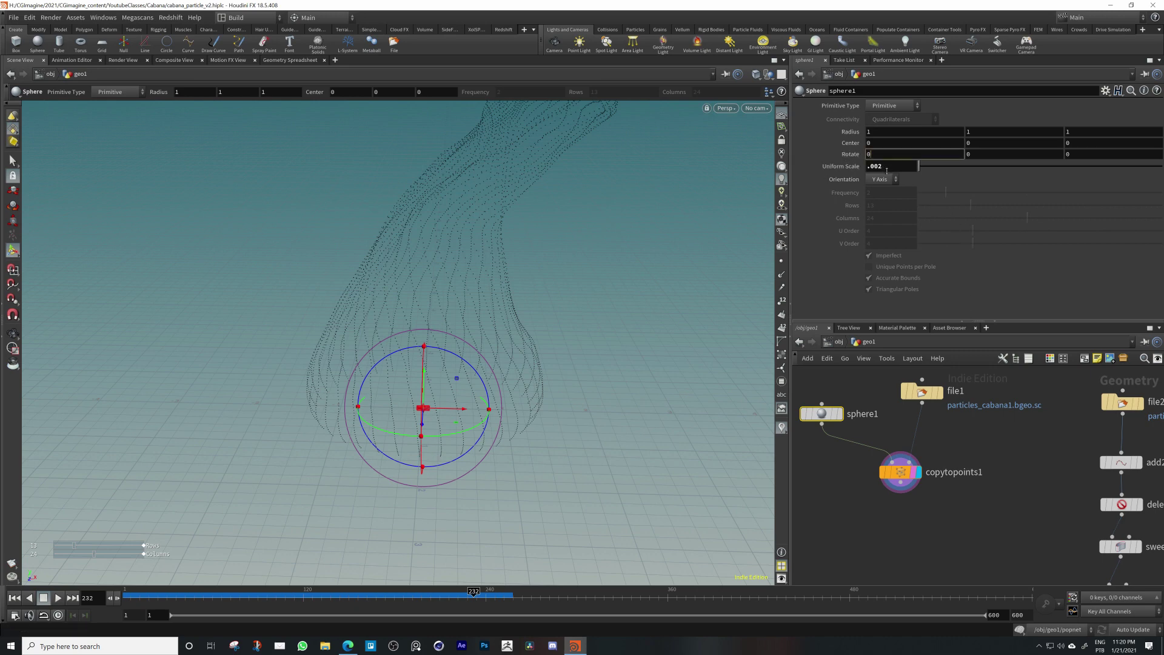
{"action": "left_click_drag", "start_coordinate": [873, 166], "coordinate": [880, 170]}
{"action": "type", "text": "1"}
{"action": "key", "text": "Return"}
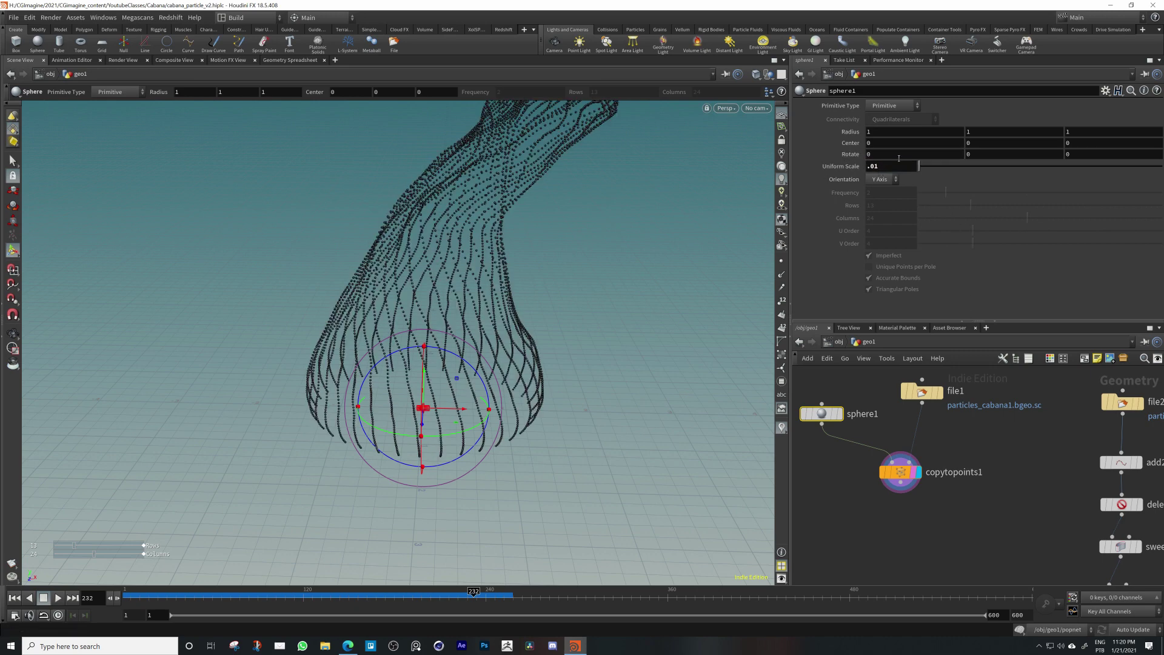
{"action": "middle_click_drag", "start_coordinate": [882, 166], "coordinate": [957, 173]}
{"action": "mouse_move", "coordinate": [445, 287]}
{"action": "left_mouse_down", "text": "alt"}
{"action": "mouse_move", "coordinate": [497, 293]}
{"action": "mouse_move", "coordinate": [338, 442]}
{"action": "mouse_move", "coordinate": [198, 249]}
{"action": "mouse_move", "coordinate": [34, 307]}
{"action": "mouse_move", "coordinate": [387, 266]}
{"action": "mouse_move", "coordinate": [340, 371]}
{"action": "mouse_move", "coordinate": [476, 260]}
{"action": "mouse_move", "coordinate": [252, 208]}
{"action": "mouse_move", "coordinate": [43, 178]}
{"action": "mouse_move", "coordinate": [99, 223]}
{"action": "mouse_move", "coordinate": [572, 202]}
{"action": "mouse_move", "coordinate": [385, 179]}
{"action": "mouse_move", "coordinate": [402, 109]}
{"action": "mouse_move", "coordinate": [485, 262]}
{"action": "mouse_move", "coordinate": [732, 94]}
{"action": "mouse_move", "coordinate": [533, 252]}
{"action": "mouse_move", "coordinate": [499, 238]}
{"action": "left_mouse_up", "text": "alt"}
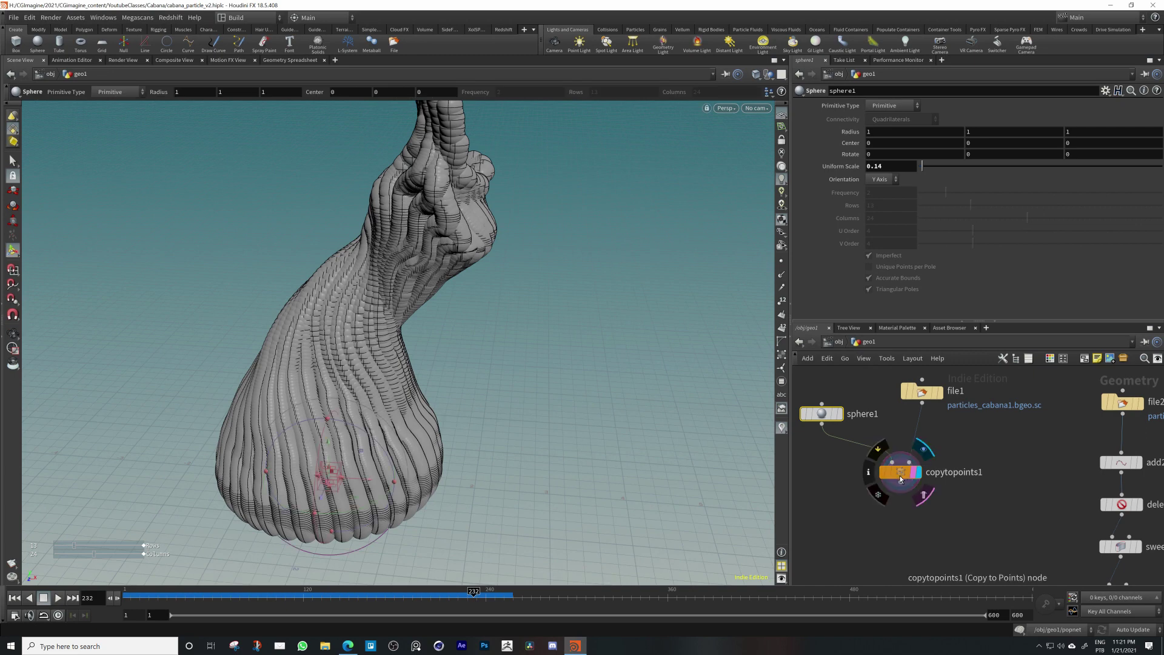
Move copytopoints1 further below sphere1 and file1, and examine the copied spheres from another angle
{"action": "left_click_drag", "start_coordinate": [900, 476], "coordinate": [891, 516]}
{"action": "middle_click_drag", "start_coordinate": [964, 439], "coordinate": [944, 464]}
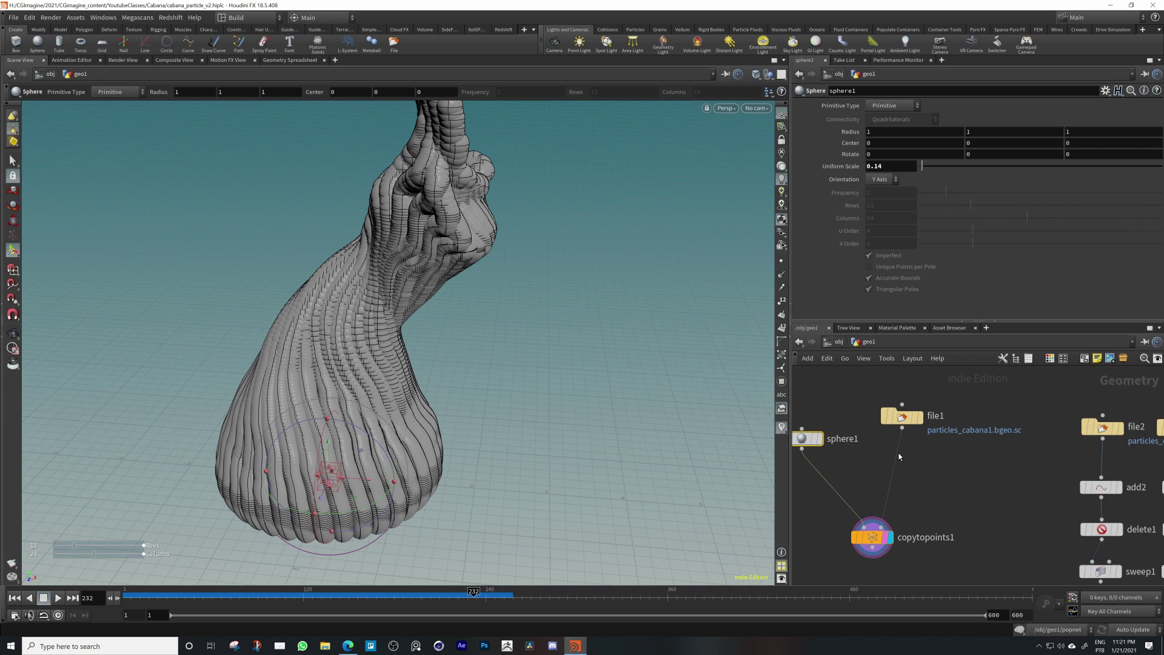
{"action": "key", "text": "space"}
{"action": "left_click_drag", "start_coordinate": [755, 372], "coordinate": [483, 333]}
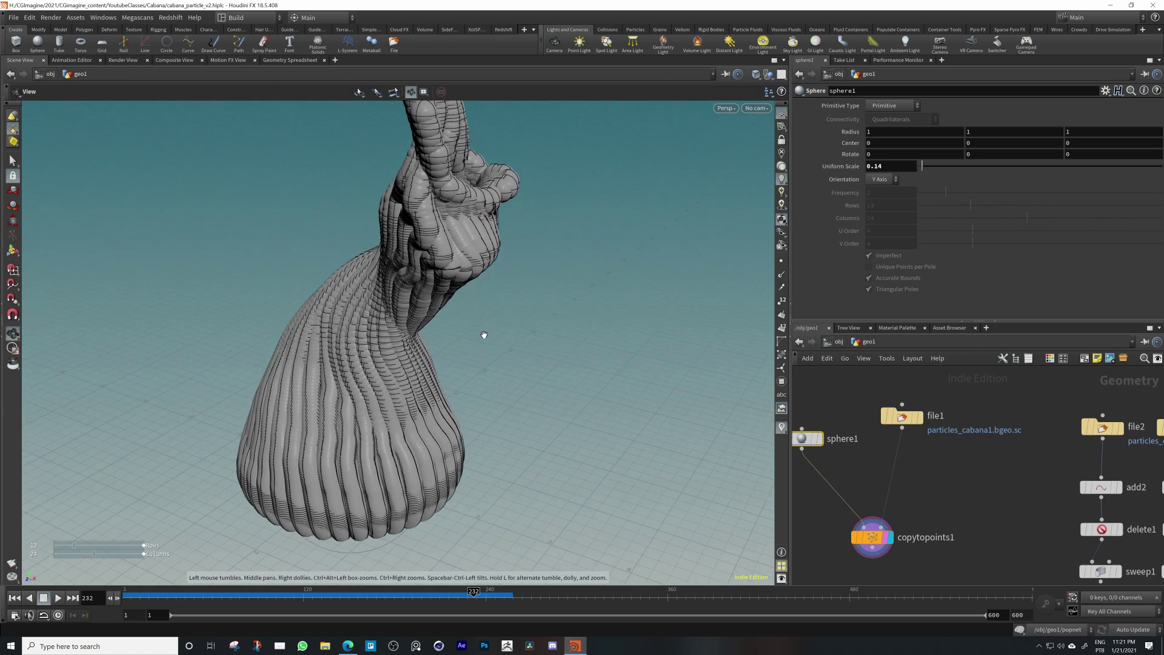
Select copytopoints1 and examine the copied spheres along the trails up close and from several angles
{"action": "left_click_drag", "start_coordinate": [364, 355], "coordinate": [478, 395]}
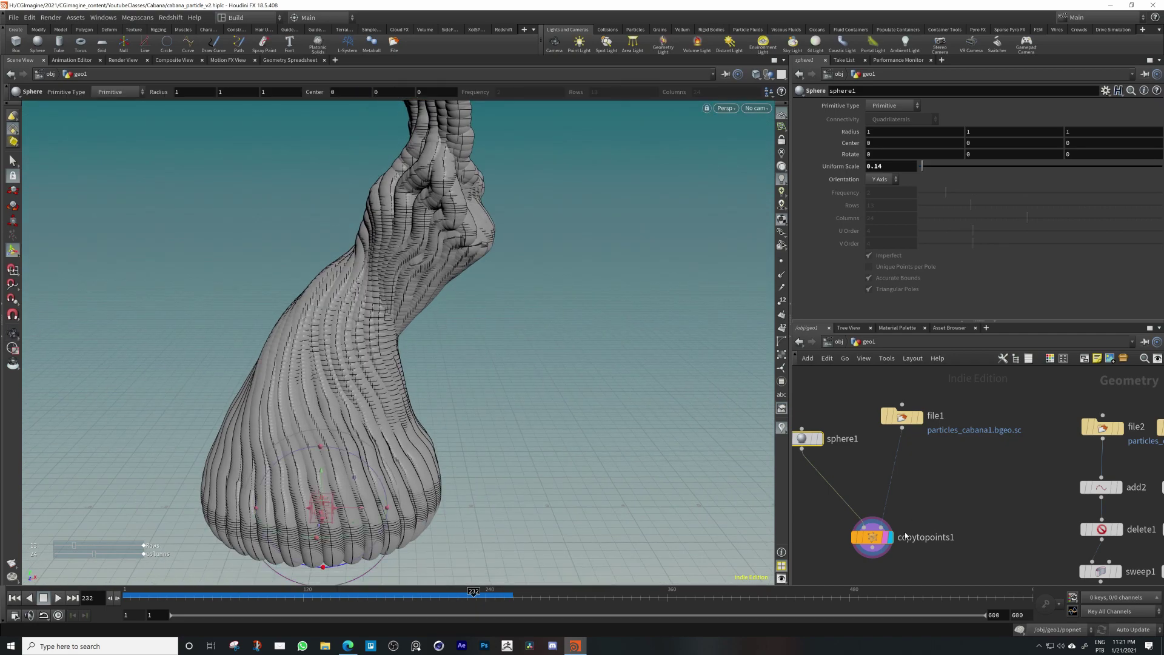
{"action": "left_click", "coordinate": [867, 537]}
{"action": "key", "text": "space"}
{"action": "left_click_drag", "start_coordinate": [360, 491], "coordinate": [288, 475]}
{"action": "right_click_drag", "start_coordinate": [289, 476], "coordinate": [631, 429]}
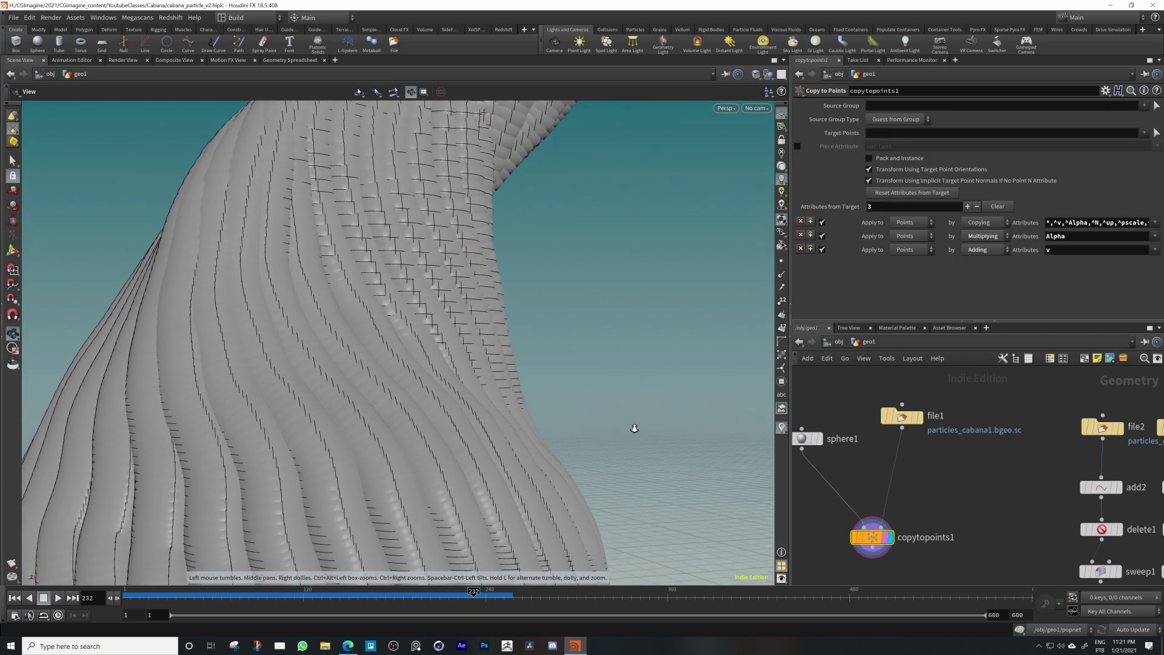
{"action": "left_click_drag", "start_coordinate": [631, 429], "coordinate": [522, 340]}
{"action": "scroll", "coordinate": [931, 484], "scroll_direction": "down", "scroll_amount": 1}
{"action": "middle_click_drag", "start_coordinate": [931, 484], "coordinate": [962, 472]}
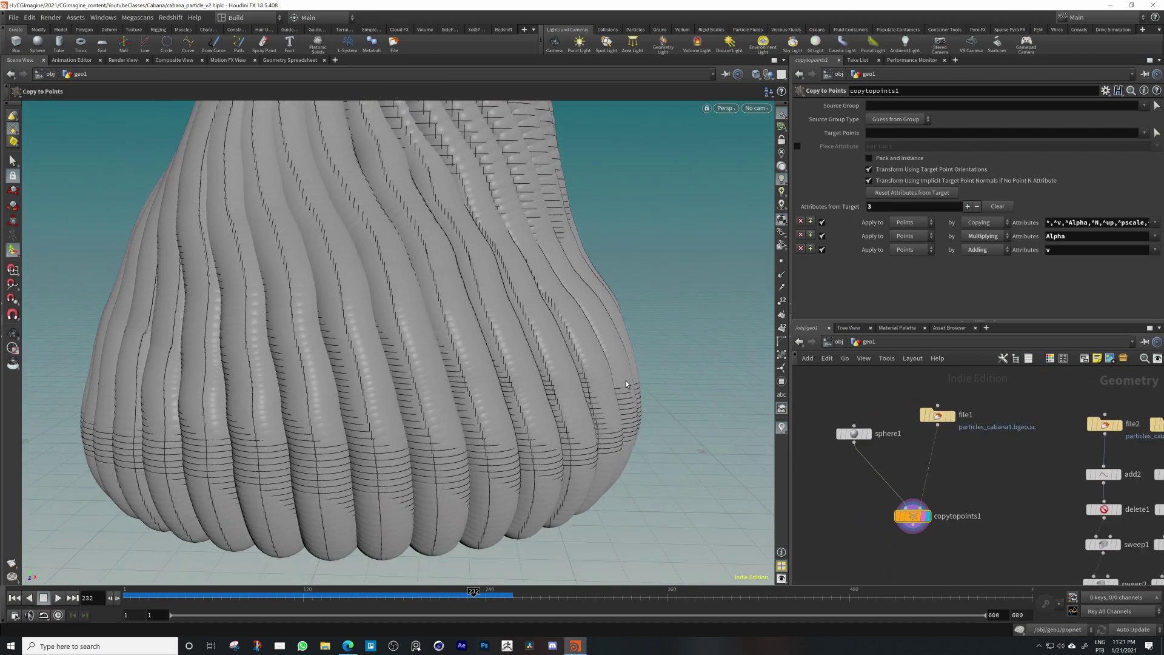
{"action": "right_click_drag", "start_coordinate": [627, 388], "coordinate": [361, 312]}
{"action": "middle_click_drag", "start_coordinate": [361, 312], "coordinate": [216, 398]}
{"action": "left_click_drag", "start_coordinate": [283, 390], "coordinate": [313, 394]}
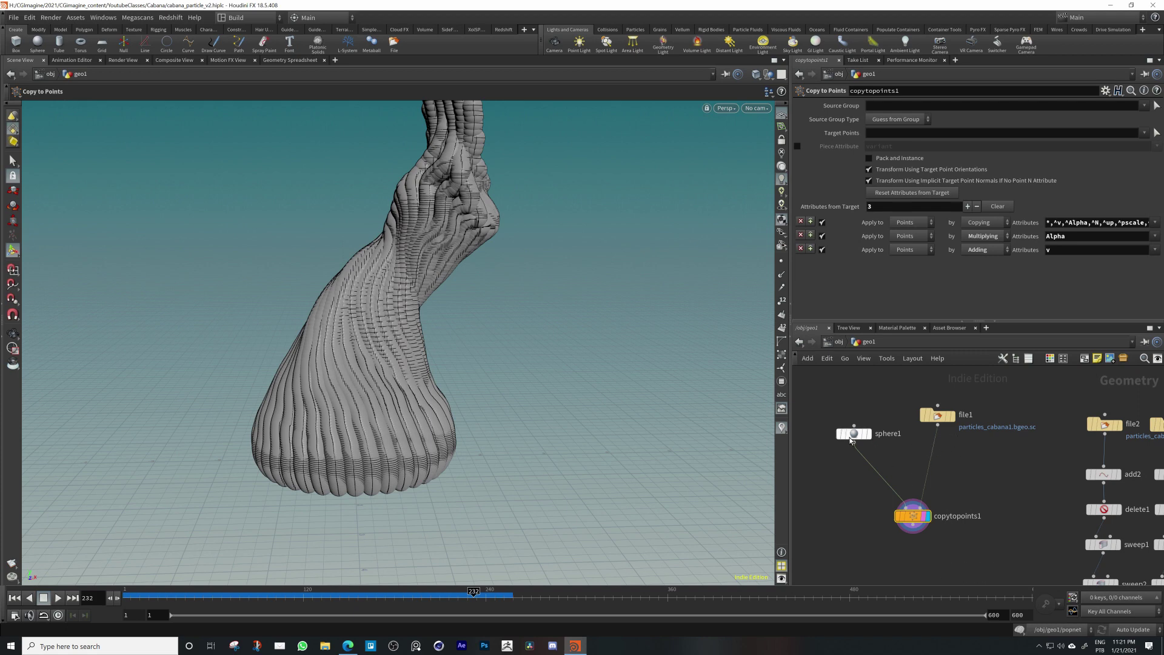
Move sphere1 slightly up and away from file1, and insert an Attribute Wrangle between file1 and copytopoints1
{"action": "left_click_drag", "start_coordinate": [854, 434], "coordinate": [838, 418]}
{"action": "middle_click_drag", "start_coordinate": [968, 456], "coordinate": [944, 479]}
{"action": "key", "text": "Tab"}
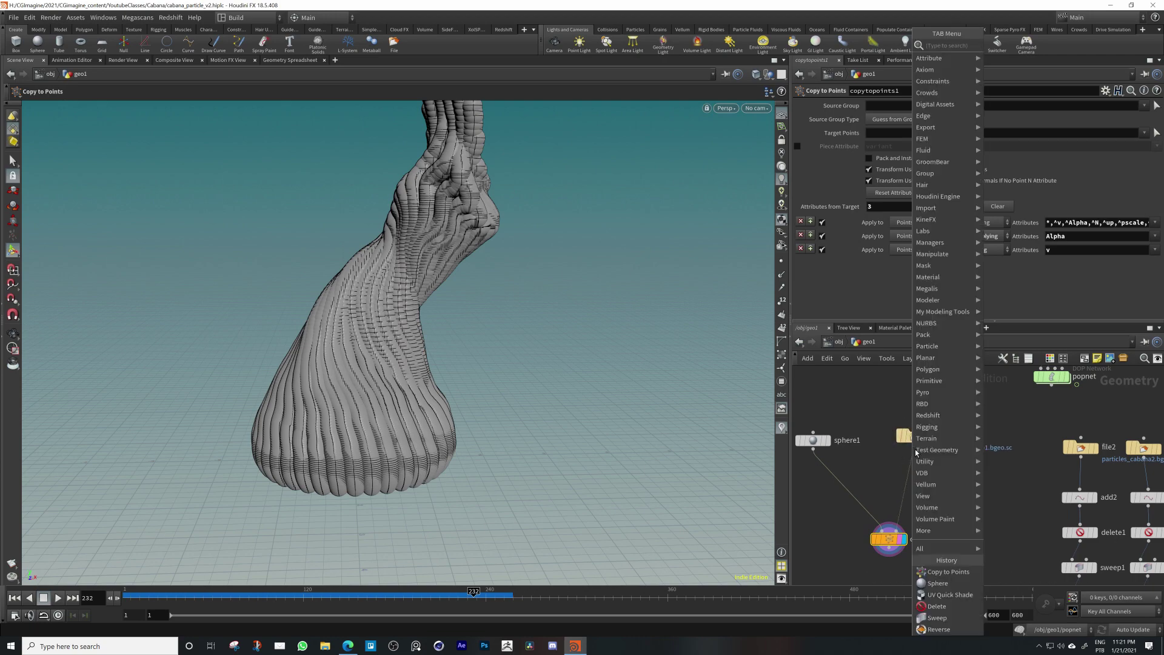
{"action": "type", "text": "attriw"}
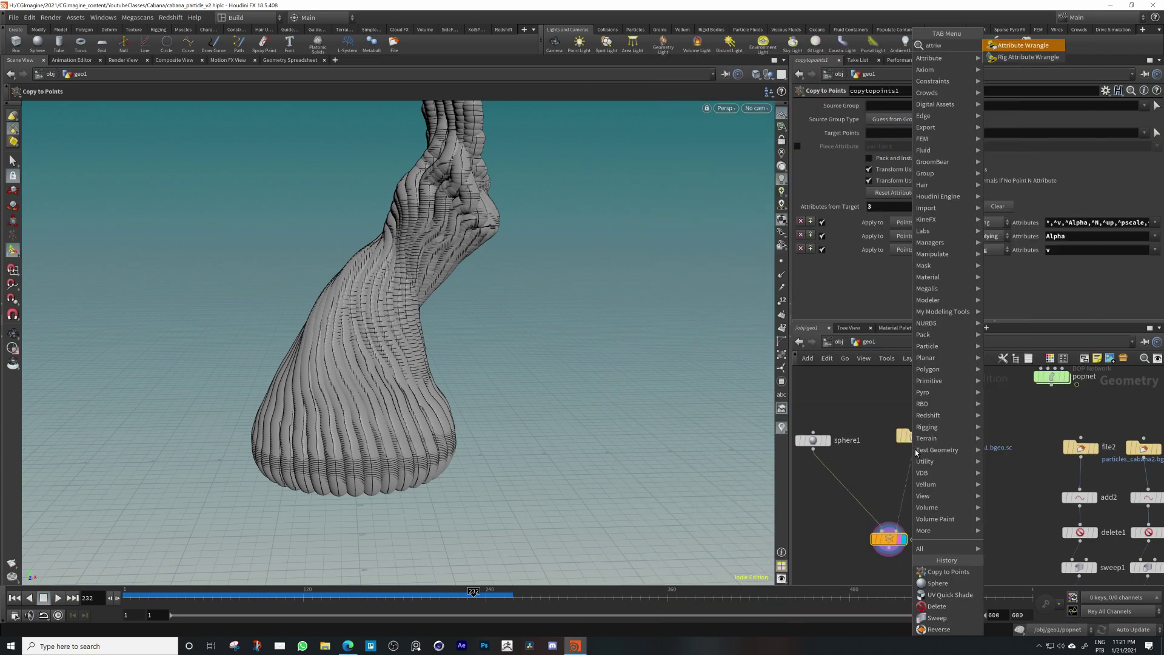
{"action": "key", "text": "Return"}
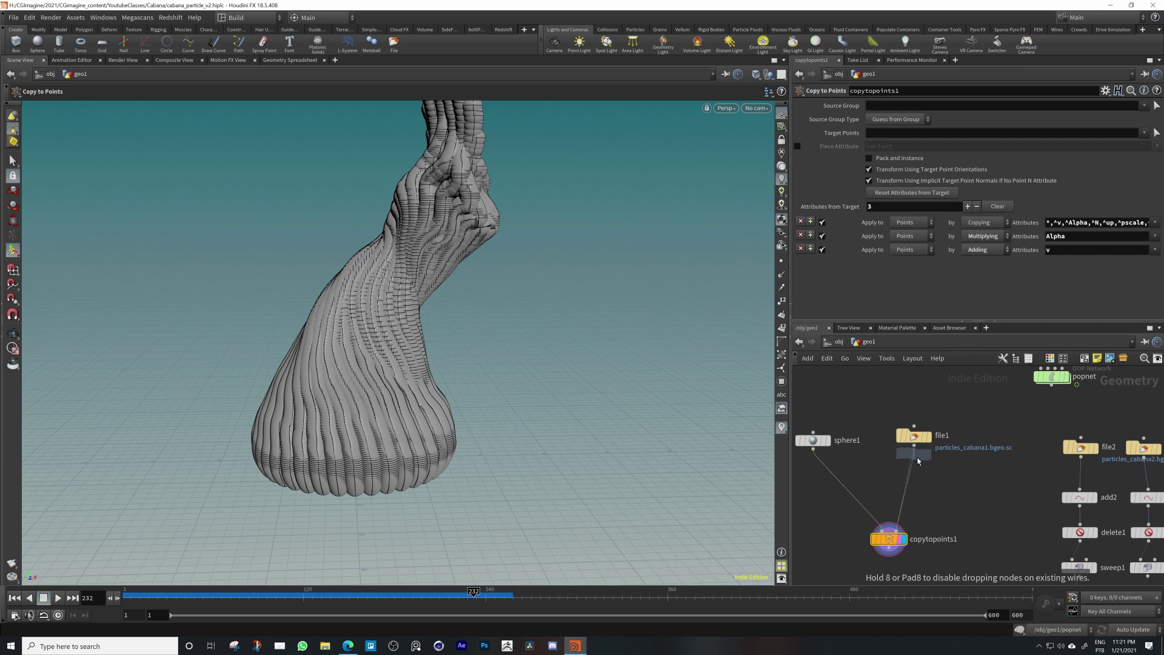
{"action": "left_click", "coordinate": [914, 472]}
Enter the VEX expression f@pscale = 1; in attribwrangle1 and display that node
{"action": "left_click", "coordinate": [908, 185]}
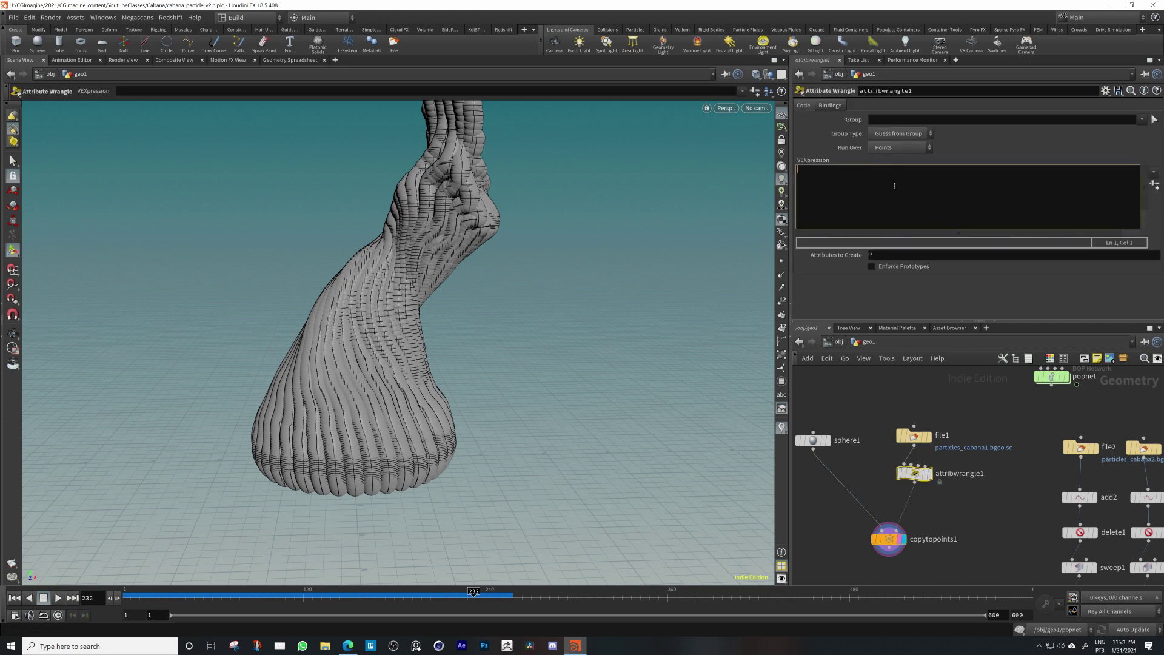
{"action": "type", "text": "f"}
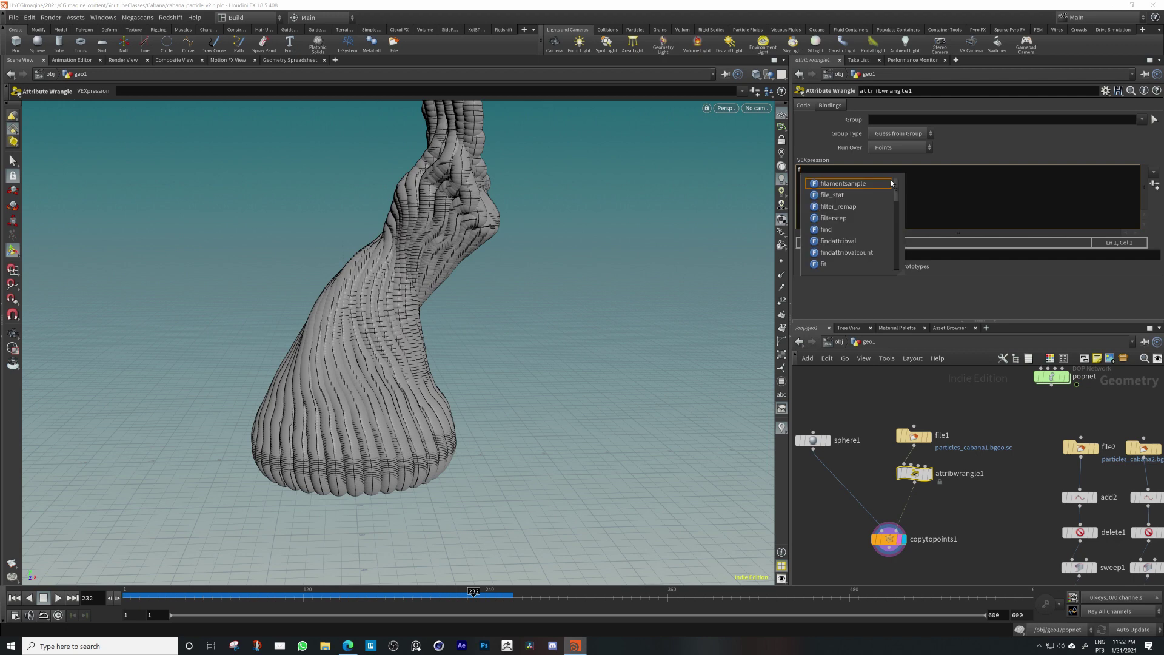
{"action": "type", "text": "@"}
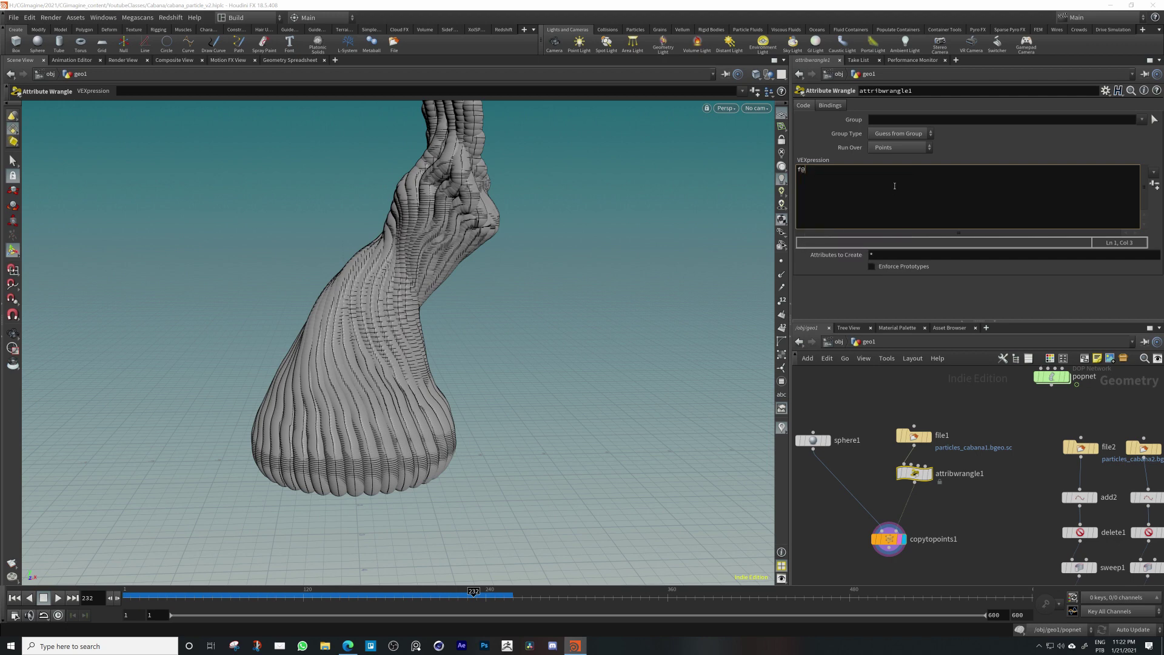
{"action": "type", "text": "pscale = 1;"}
{"action": "left_click", "coordinate": [924, 475]}
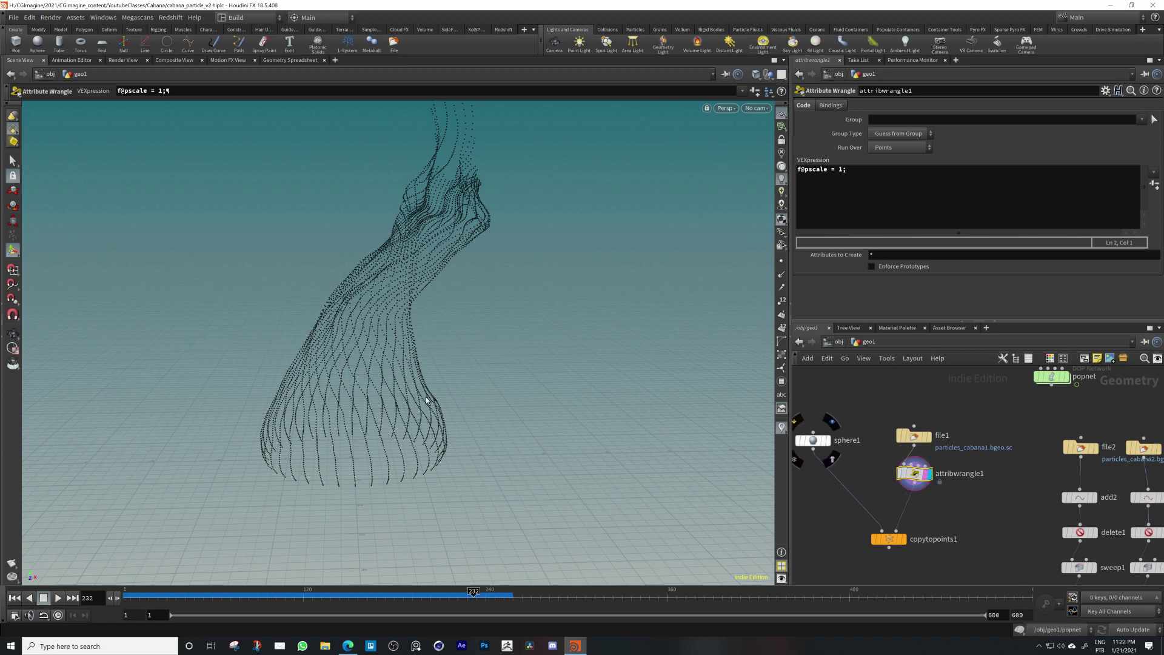
Examine the trail points in the scene, check attribwrangle1's point attributes in the Geometry Spreadsheet, and return to the 3D view
{"action": "mouse_move", "coordinate": [426, 400]}
{"action": "left_mouse_down", "text": "alt"}
{"action": "mouse_move", "coordinate": [398, 416]}
{"action": "mouse_move", "coordinate": [438, 402]}
{"action": "left_mouse_up", "text": "alt"}
{"action": "right_click_drag", "start_coordinate": [438, 403], "coordinate": [576, 352], "text": "alt"}
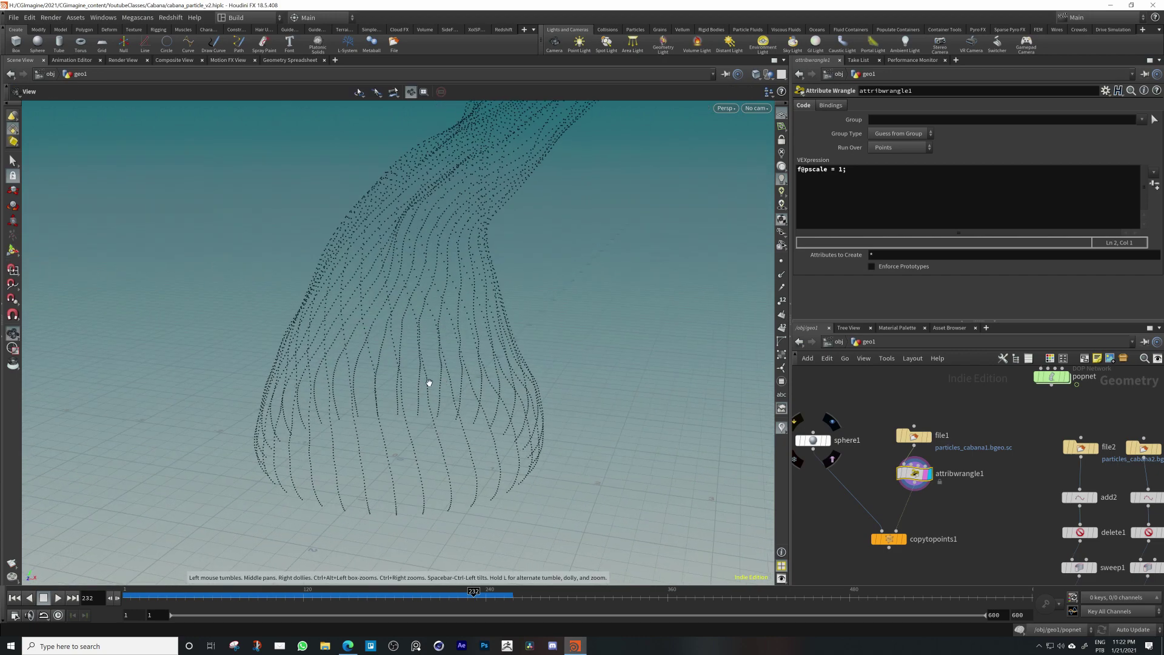
{"action": "mouse_move", "coordinate": [429, 382]}
{"action": "left_mouse_down", "text": "alt"}
{"action": "mouse_move", "coordinate": [421, 388]}
{"action": "mouse_move", "coordinate": [432, 381]}
{"action": "left_mouse_up", "text": "alt"}
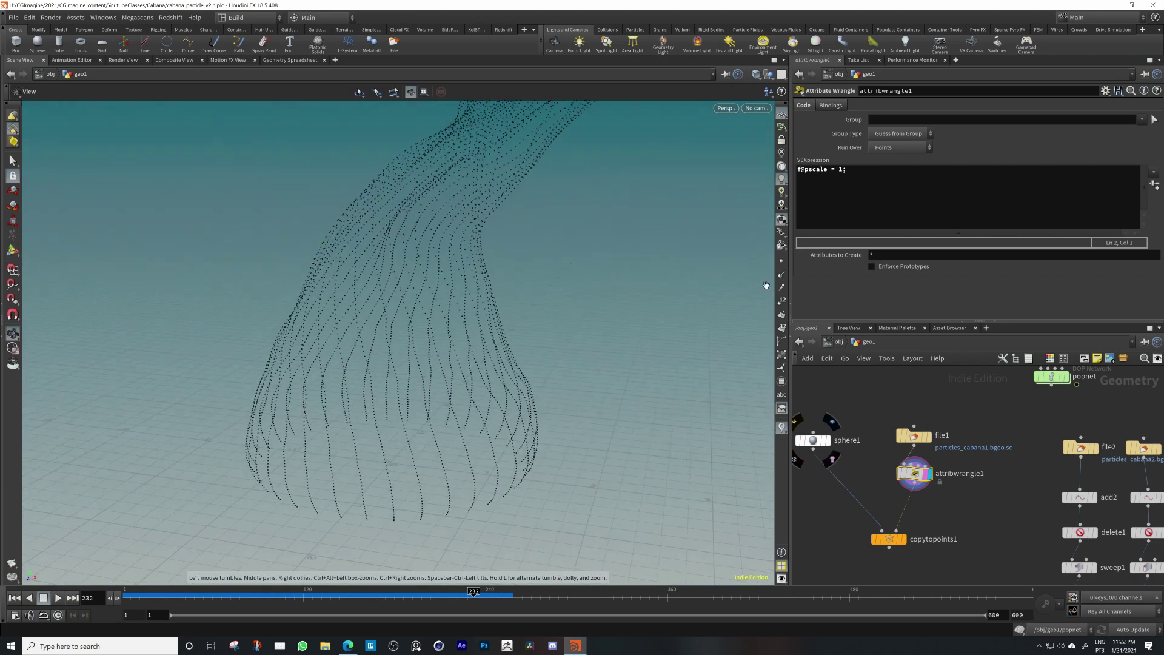
{"action": "key", "text": "Return"}
{"action": "left_click", "coordinate": [285, 60]}
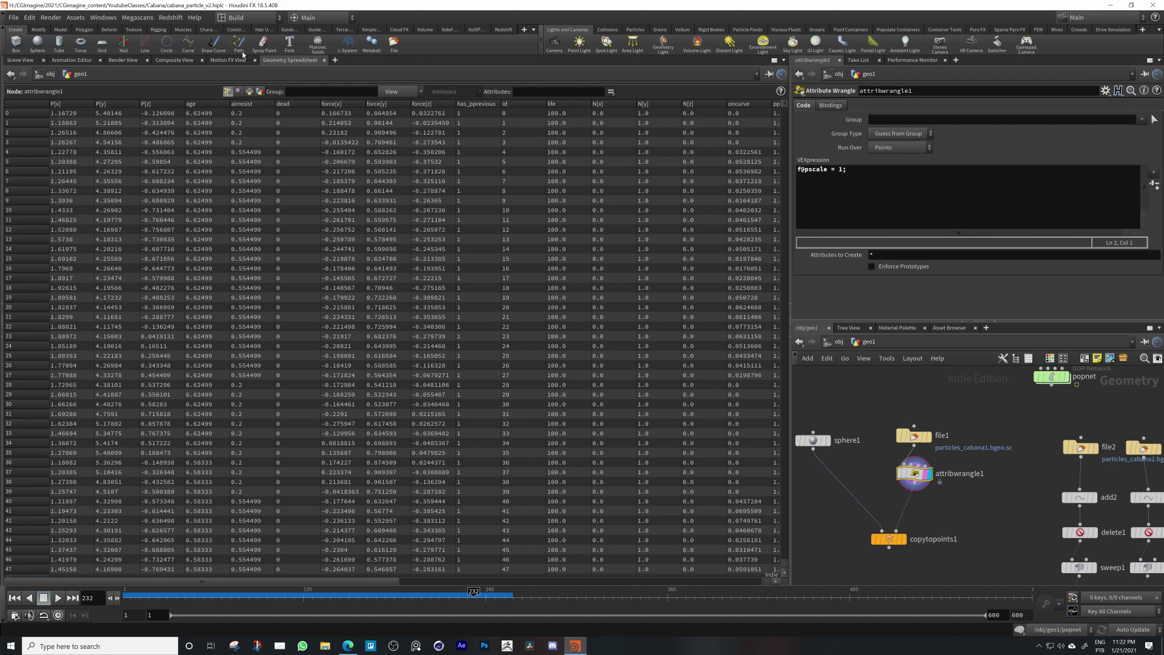
{"action": "left_click", "coordinate": [20, 60]}
Move attribwrangle1 lower in the network and insert an Attribute Delete node between file1 and attribwrangle1
{"action": "left_click_drag", "start_coordinate": [914, 473], "coordinate": [909, 505]}
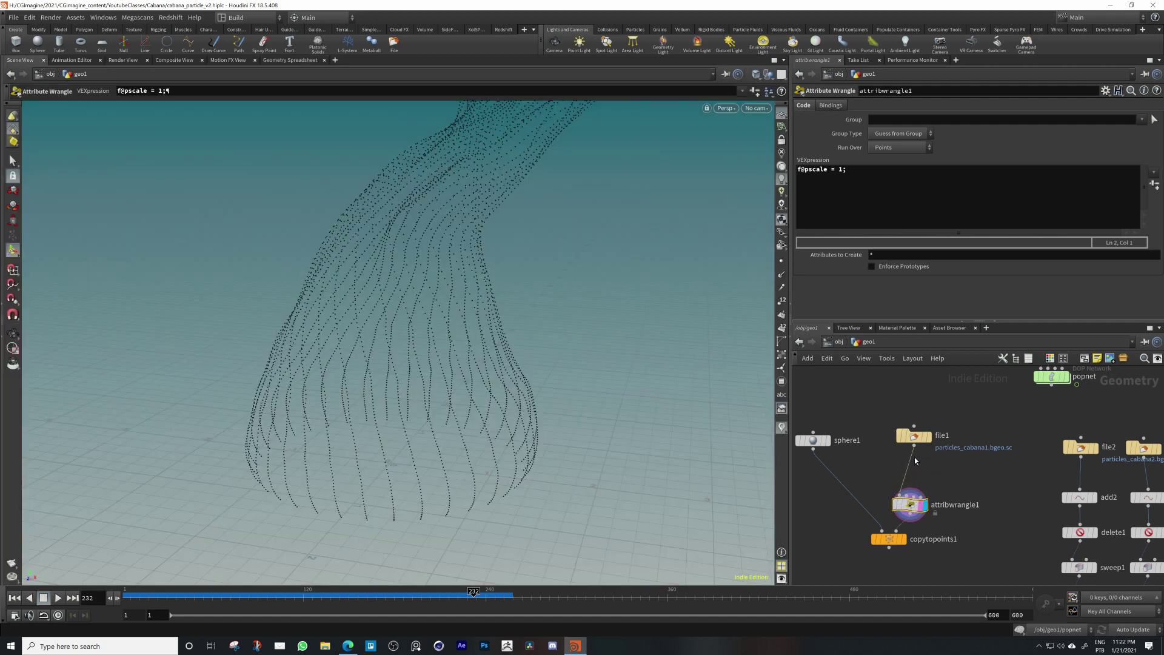
{"action": "key", "text": "Tab"}
{"action": "type", "text": "attri"}
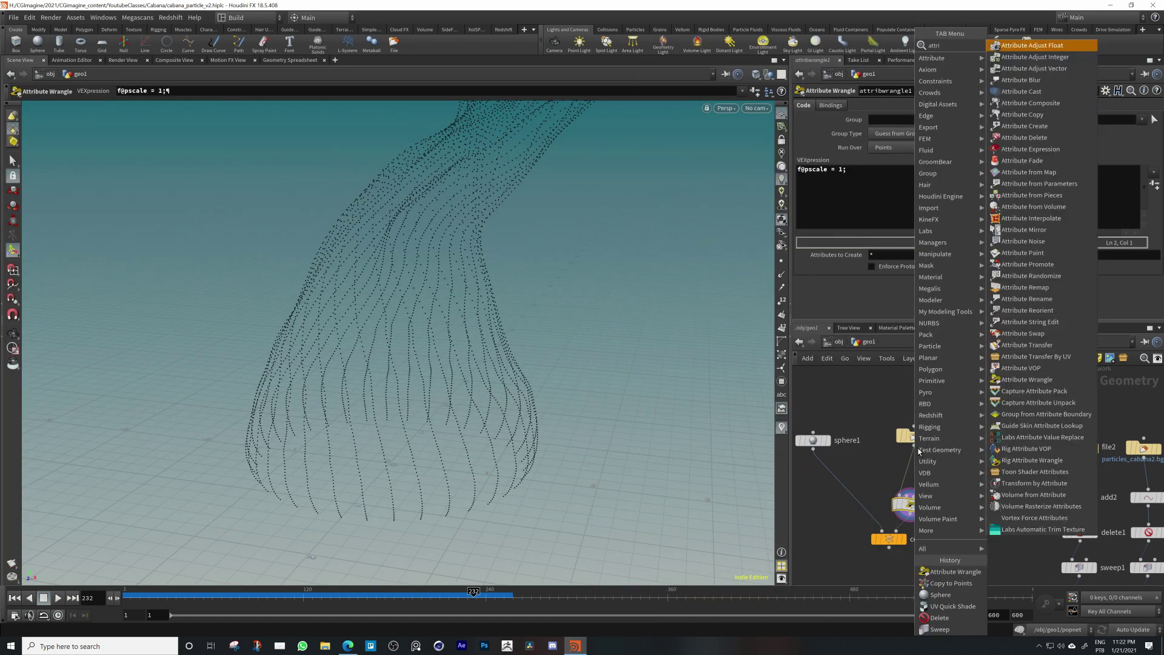
{"action": "key", "text": "Escape"}
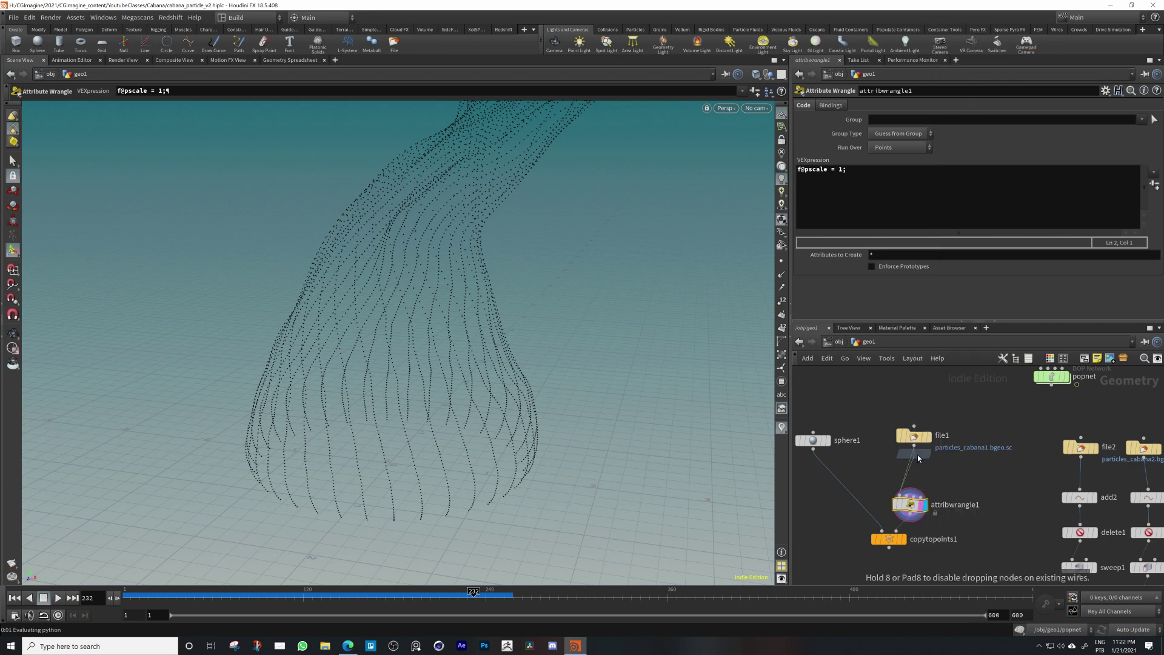
{"action": "left_click", "coordinate": [918, 455]}
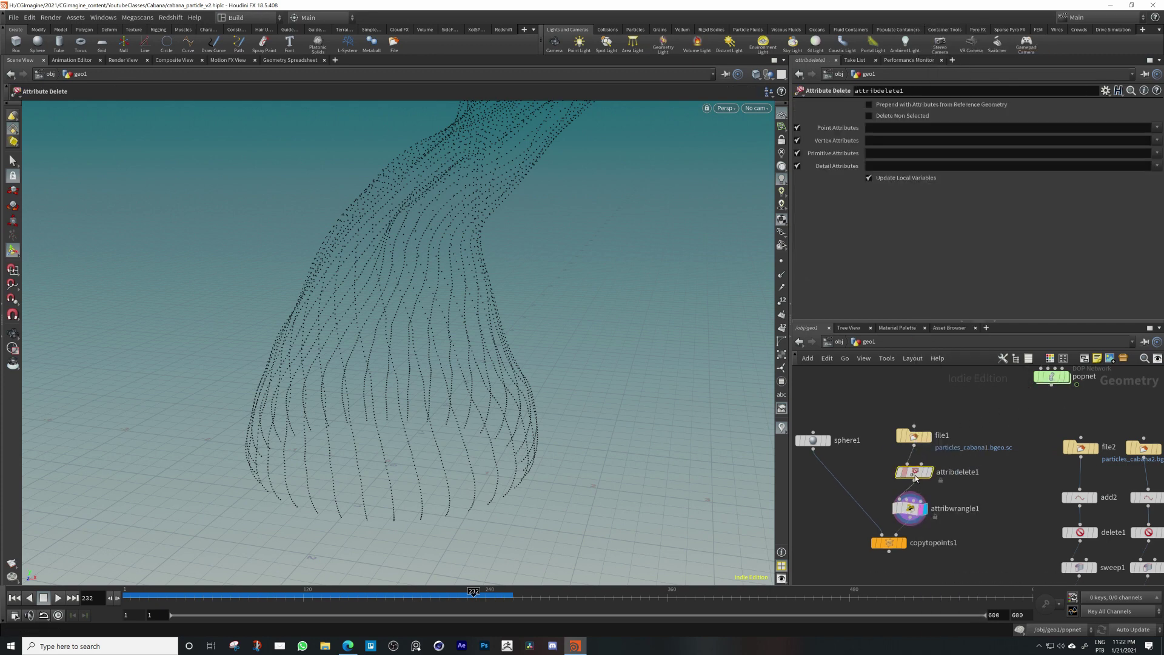
Set attribdelete1's Point Attributes to * ^P ^N ^v ^id ^age
{"action": "left_click", "coordinate": [891, 460]}
{"action": "left_click", "coordinate": [893, 130]}
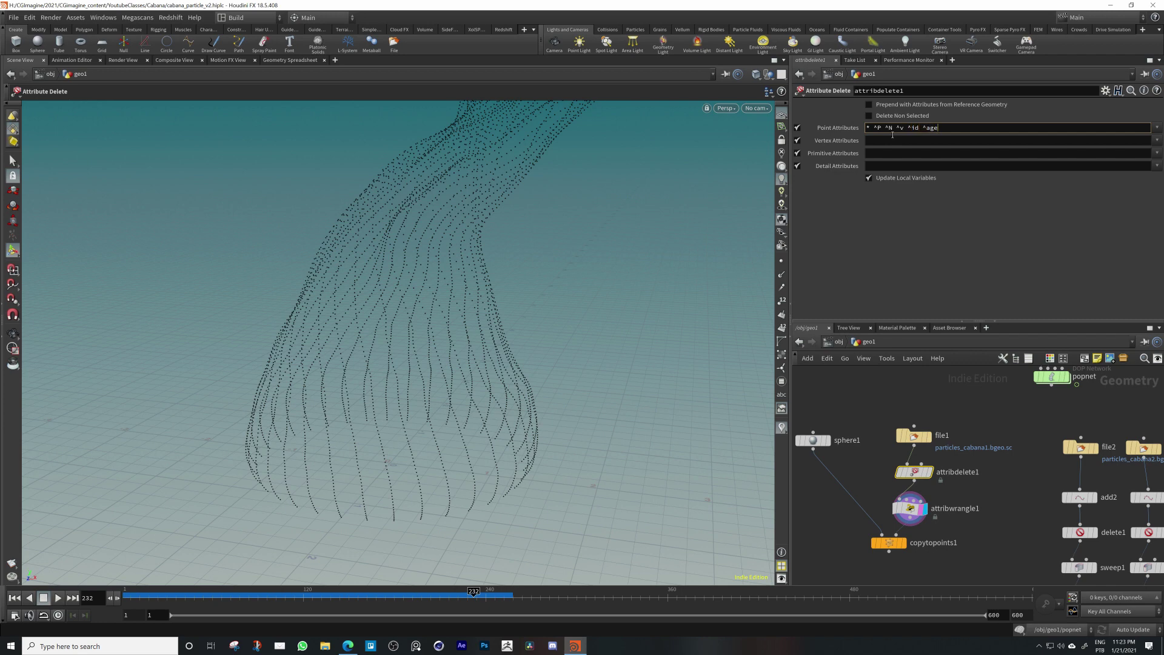
{"action": "key", "text": "Return"}
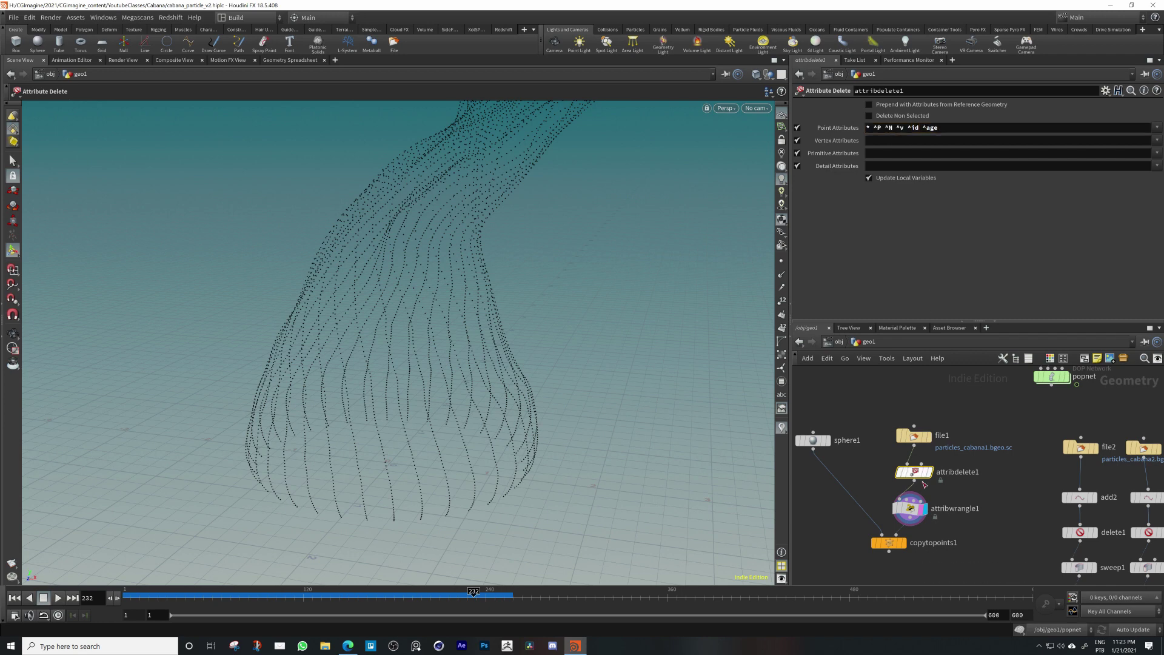
Check which point attributes remain on attribwrangle1 in its node info and the Geometry Spreadsheet, and return to the 3D view
{"action": "middle_click", "coordinate": [911, 508]}
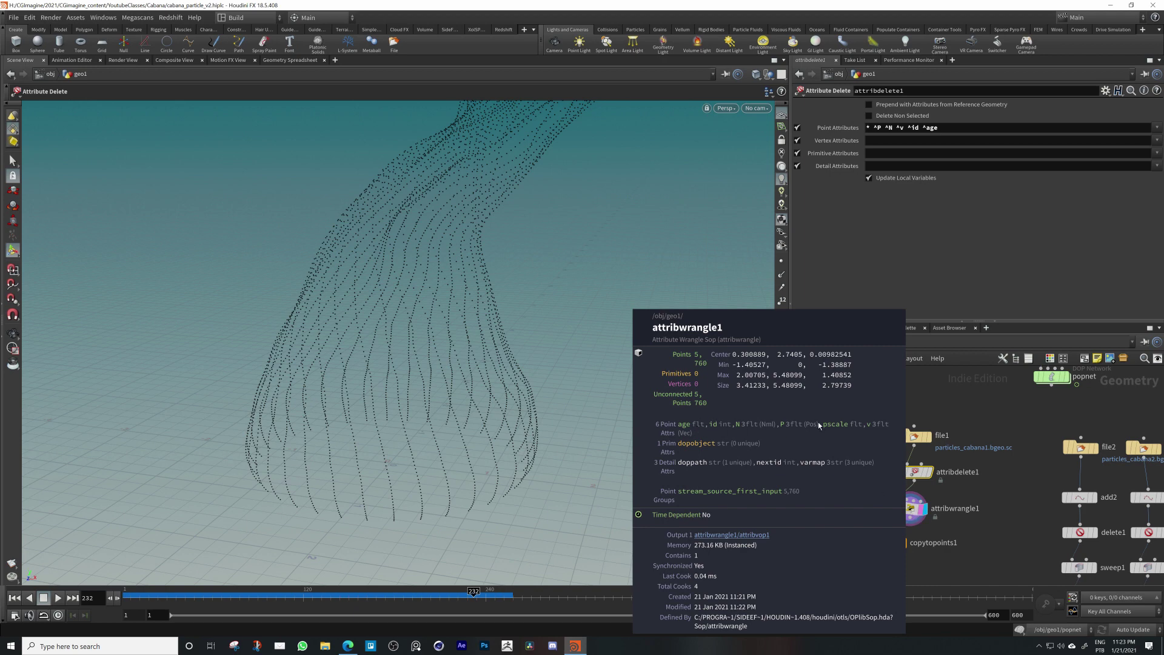
{"action": "left_click", "coordinate": [909, 508]}
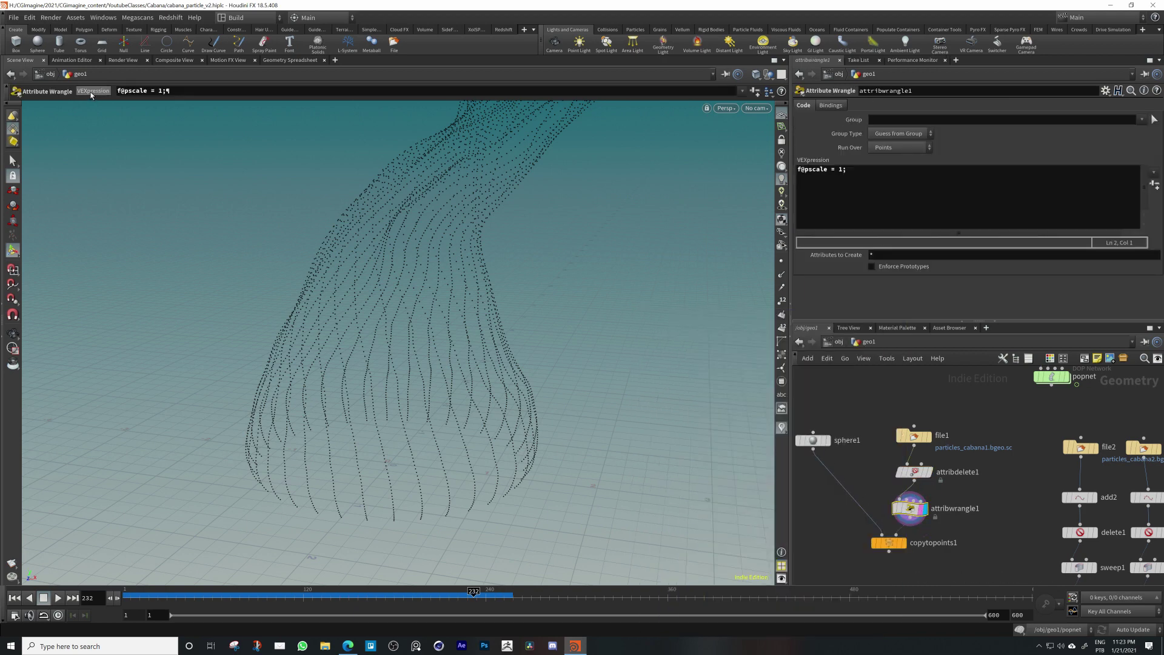
{"action": "left_click", "coordinate": [290, 60]}
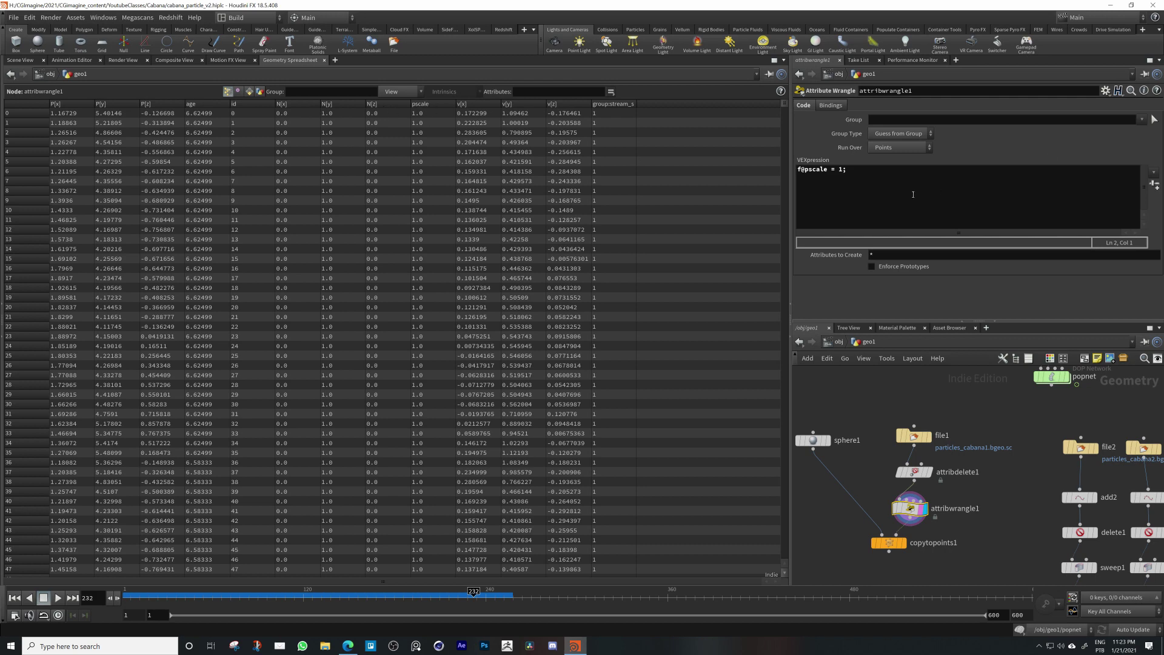
{"action": "left_click", "coordinate": [26, 61]}
Move copytopoints1 further down and insert an Attribute VOP between attribwrangle1 and copytopoints1
{"action": "middle_click_drag", "start_coordinate": [963, 518], "coordinate": [963, 490]}
{"action": "left_click_drag", "start_coordinate": [892, 514], "coordinate": [866, 581]}
{"action": "middle_click_drag", "start_coordinate": [927, 519], "coordinate": [921, 480]}
{"action": "left_click_drag", "start_coordinate": [905, 442], "coordinate": [908, 440]}
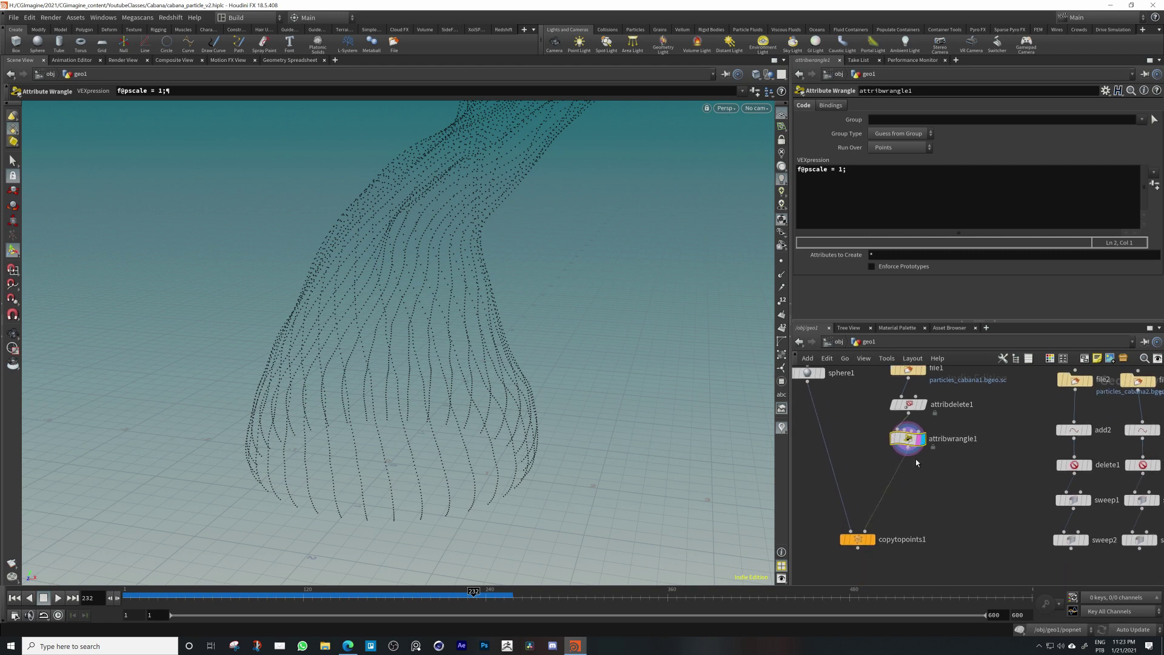
{"action": "key", "text": "Tab"}
{"action": "type", "text": "ran"}
{"action": "key", "text": "Return"}
{"action": "left_click", "coordinate": [912, 471]}
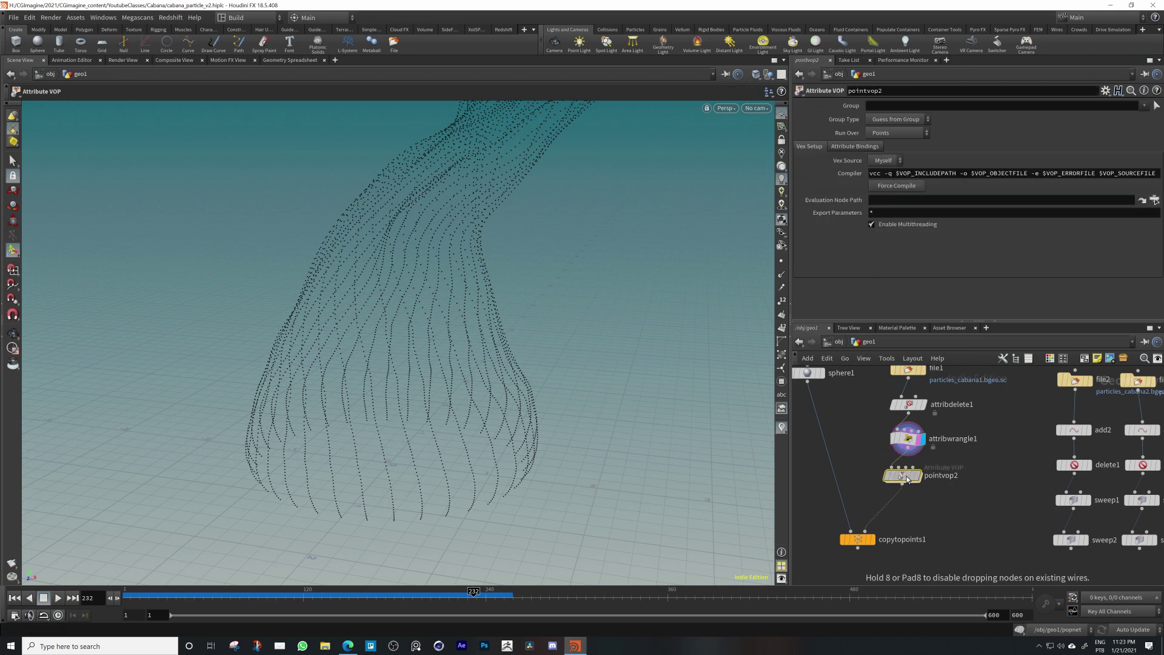
Inside pointvop2, connect the age output of geometryvopglobal1 to the Cd input of the geometry output node
{"action": "double_click", "coordinate": [919, 478]}
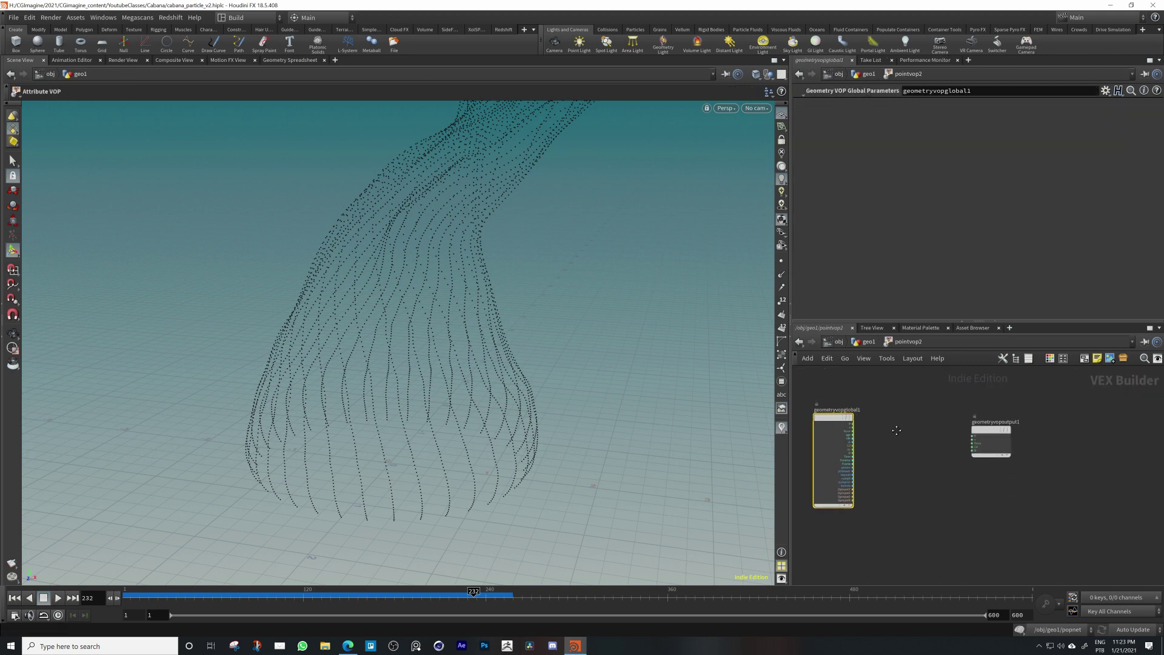
{"action": "scroll", "coordinate": [901, 443], "scroll_direction": "up", "scroll_amount": 5}
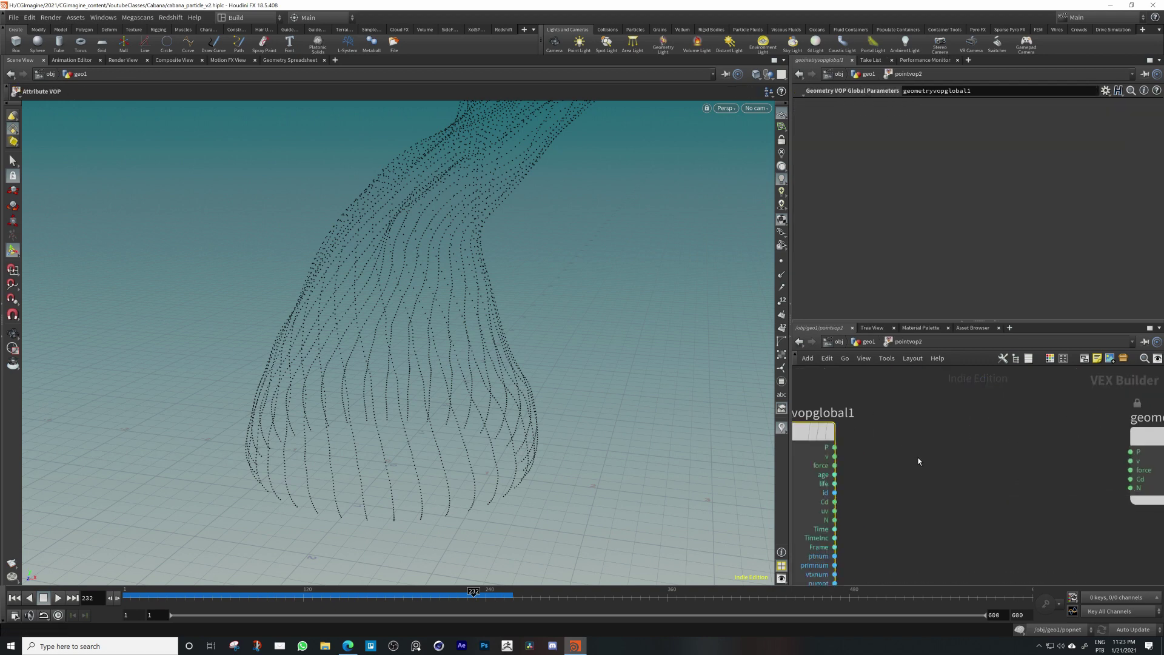
{"action": "middle_click_drag", "start_coordinate": [935, 503], "coordinate": [931, 499]}
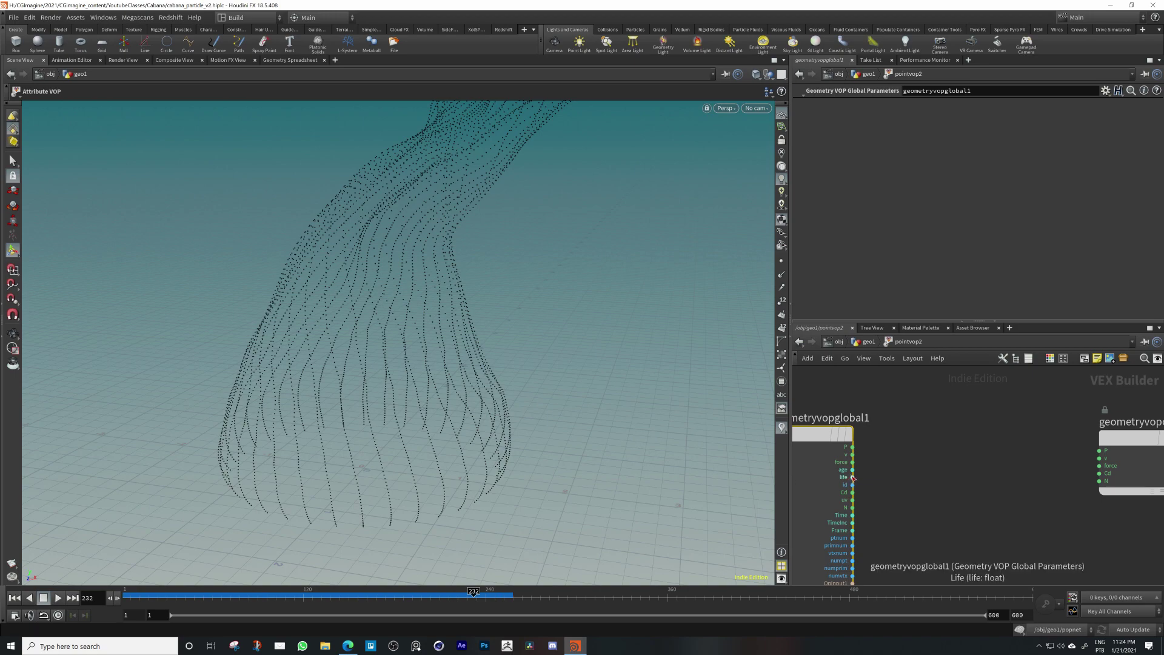
{"action": "left_click_drag", "start_coordinate": [852, 469], "coordinate": [1099, 473]}
{"action": "key", "text": "Escape"}
Examine the age-based colouring of the trail points from the base to the tip from several angles
{"action": "right_click_drag", "start_coordinate": [517, 358], "coordinate": [369, 372]}
{"action": "middle_click_drag", "start_coordinate": [369, 372], "coordinate": [382, 431]}
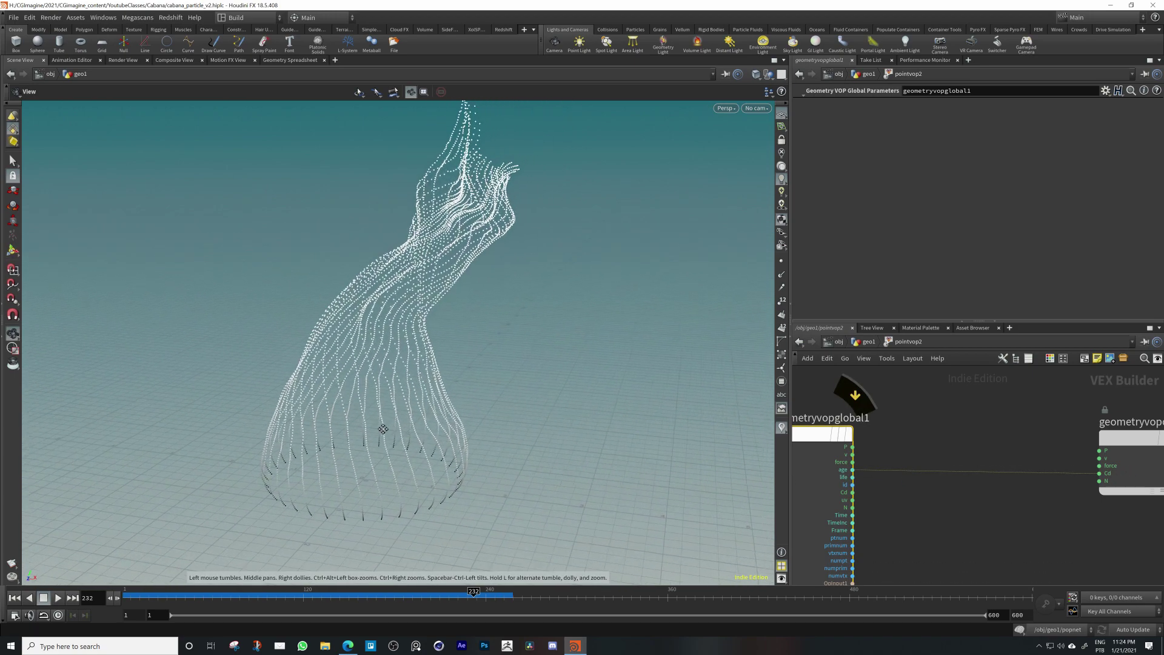
{"action": "left_click_drag", "start_coordinate": [382, 431], "coordinate": [368, 395]}
{"action": "left_click_drag", "start_coordinate": [414, 495], "coordinate": [433, 417]}
{"action": "middle_click_drag", "start_coordinate": [428, 442], "coordinate": [365, 424]}
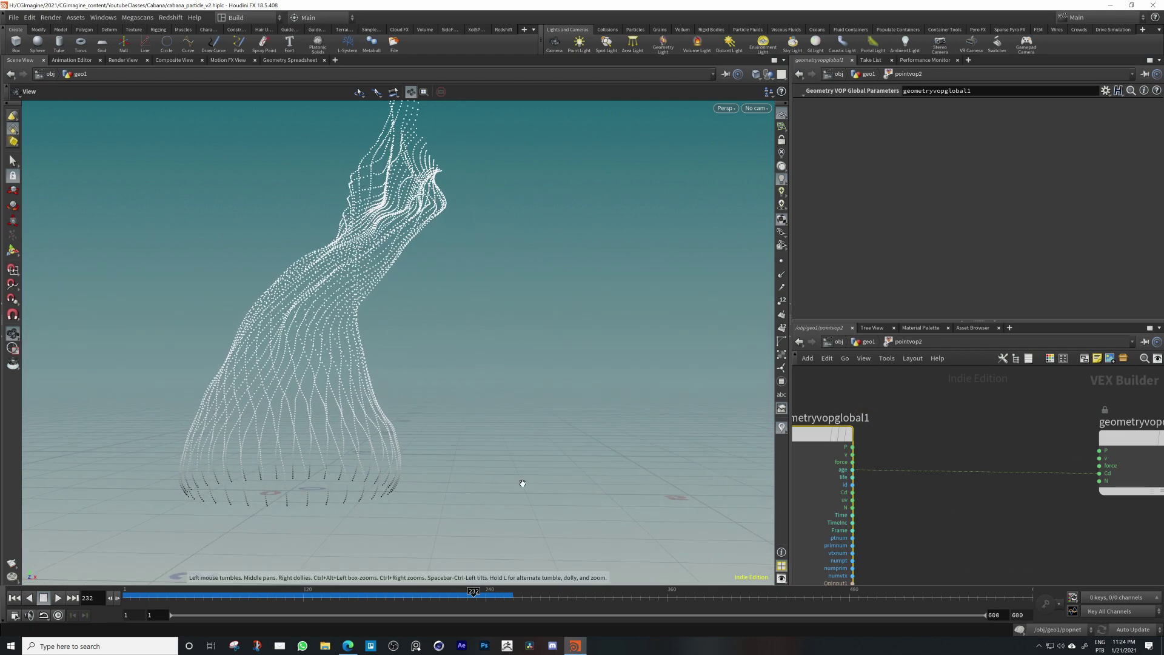
{"action": "left_click_drag", "start_coordinate": [393, 491], "coordinate": [351, 463]}
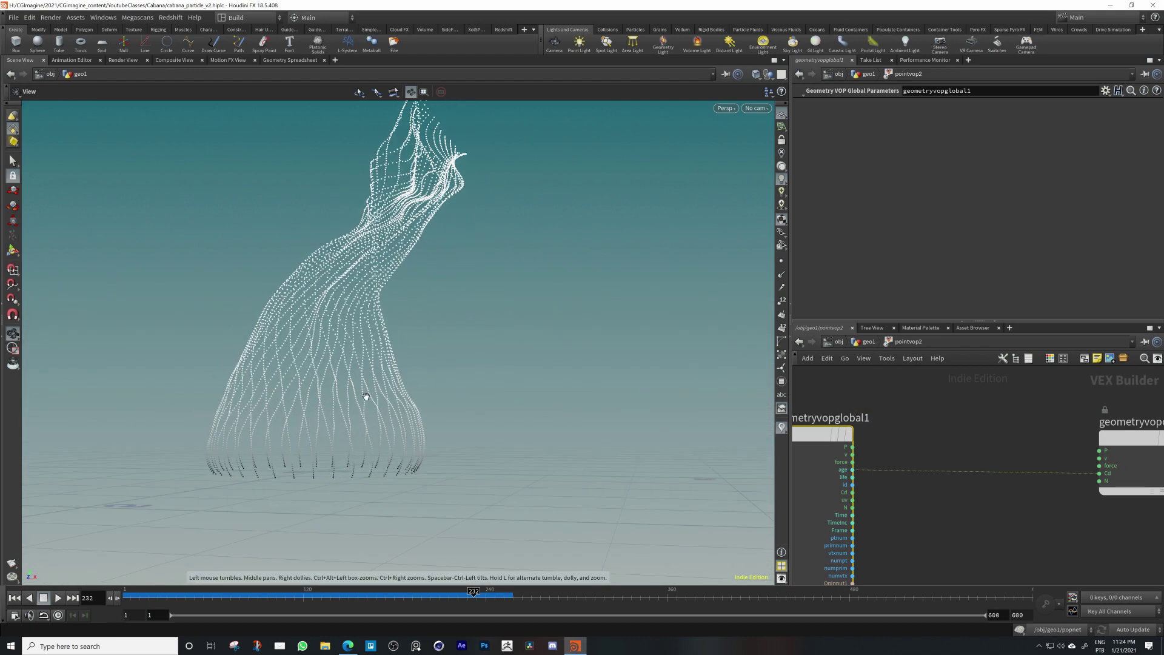
{"action": "left_click_drag", "start_coordinate": [366, 395], "coordinate": [340, 403]}
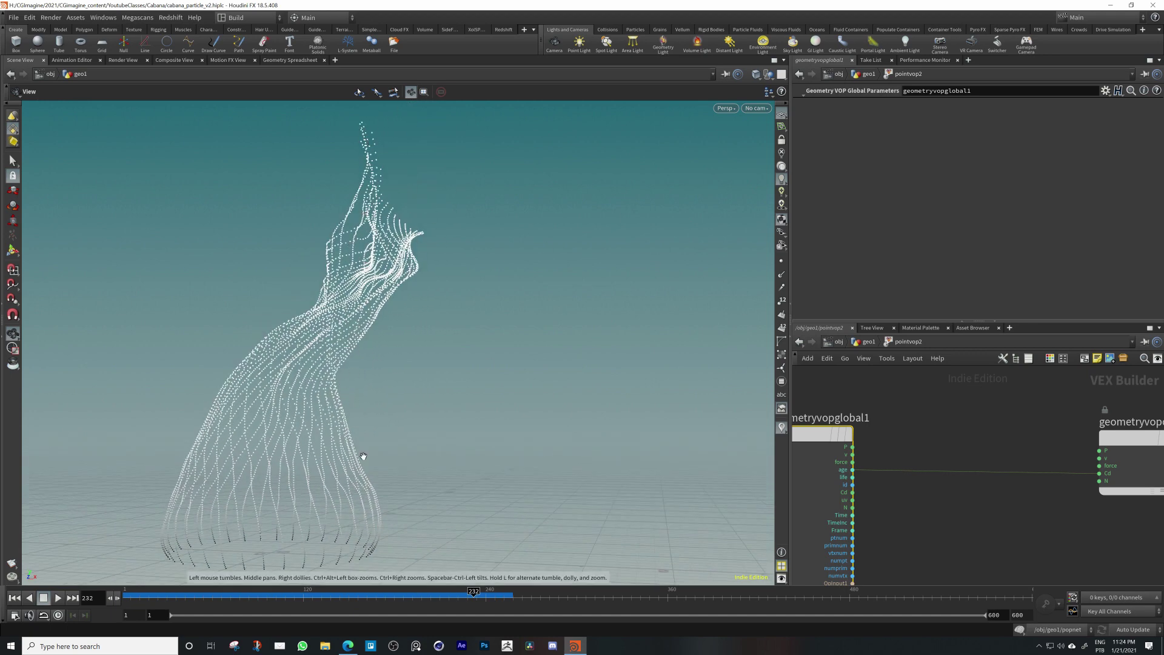
{"action": "left_click_drag", "start_coordinate": [304, 231], "coordinate": [385, 171]}
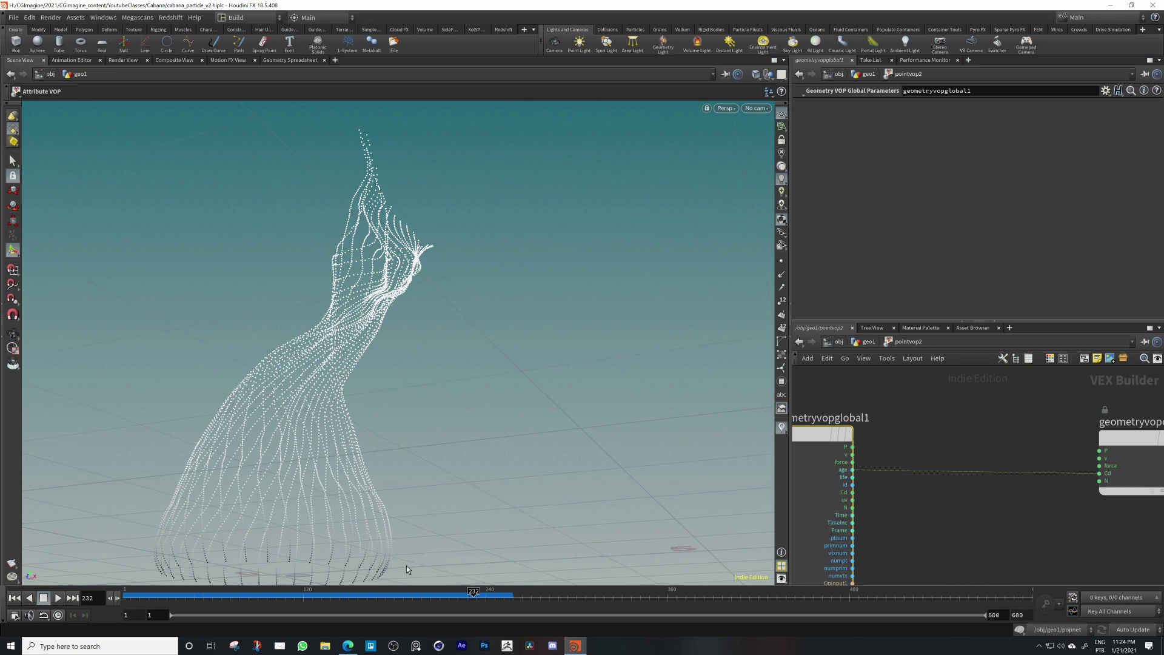
Check pointvop2's age and Cd values in the Geometry Spreadsheet
{"action": "middle_click_drag", "start_coordinate": [957, 529], "coordinate": [1040, 497]}
{"action": "scroll", "coordinate": [1005, 489], "scroll_direction": "down", "scroll_amount": 2}
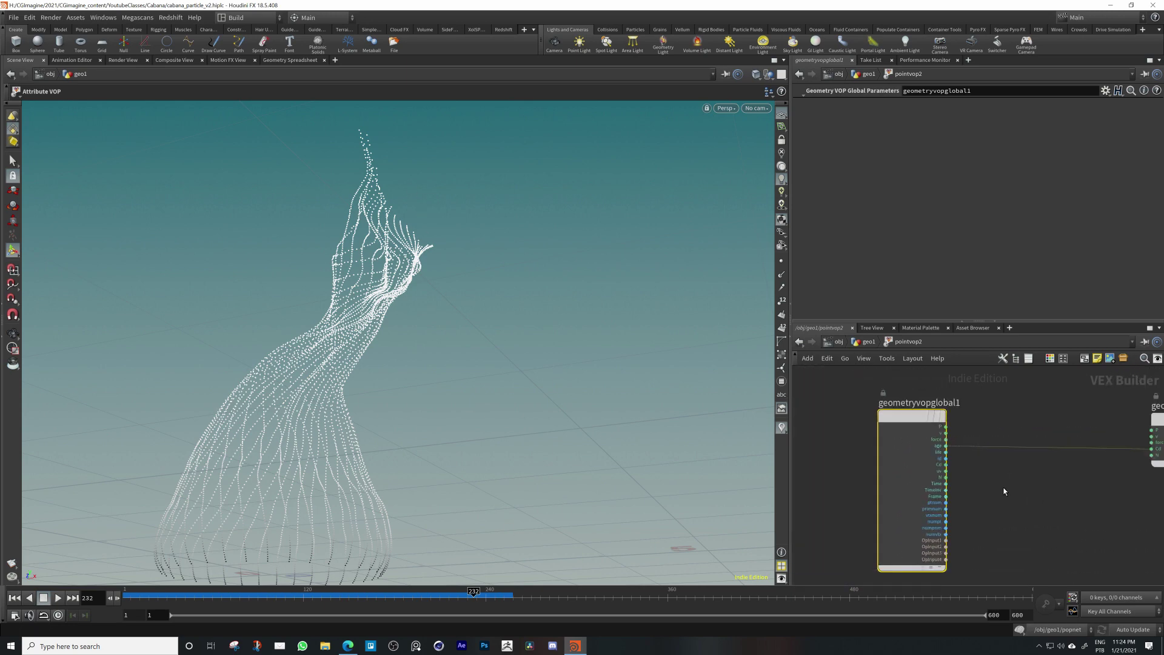
{"action": "left_click", "coordinate": [282, 60]}
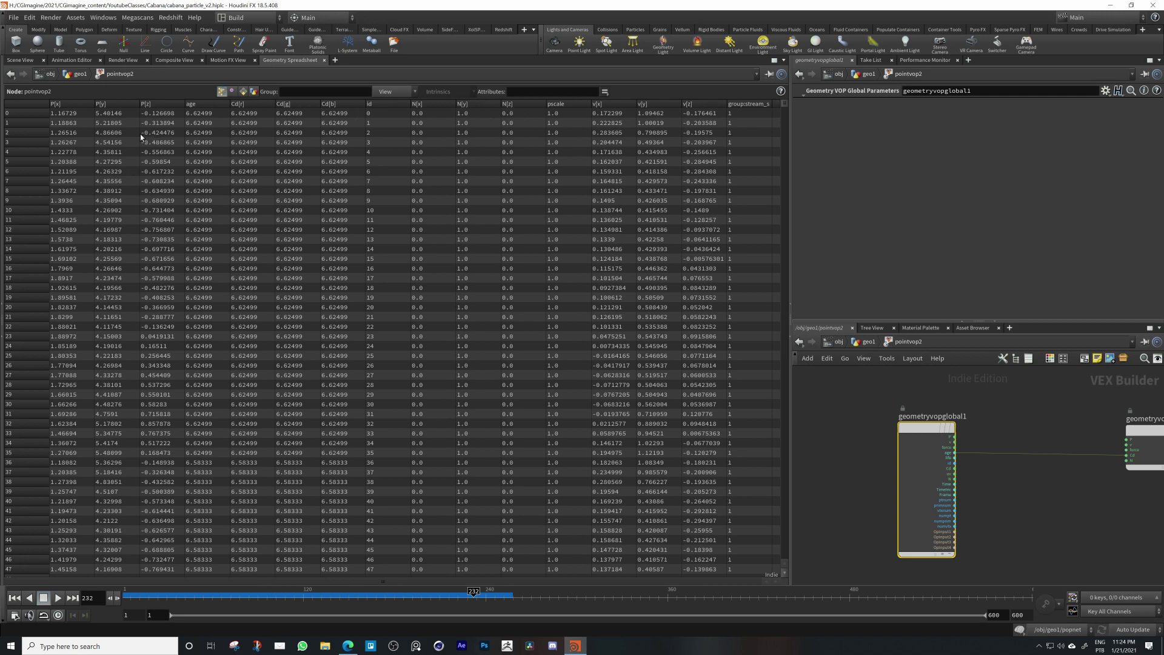
Sort pointvop2's points by age in ascending and descending order to check the age range
{"action": "left_click", "coordinate": [200, 104]}
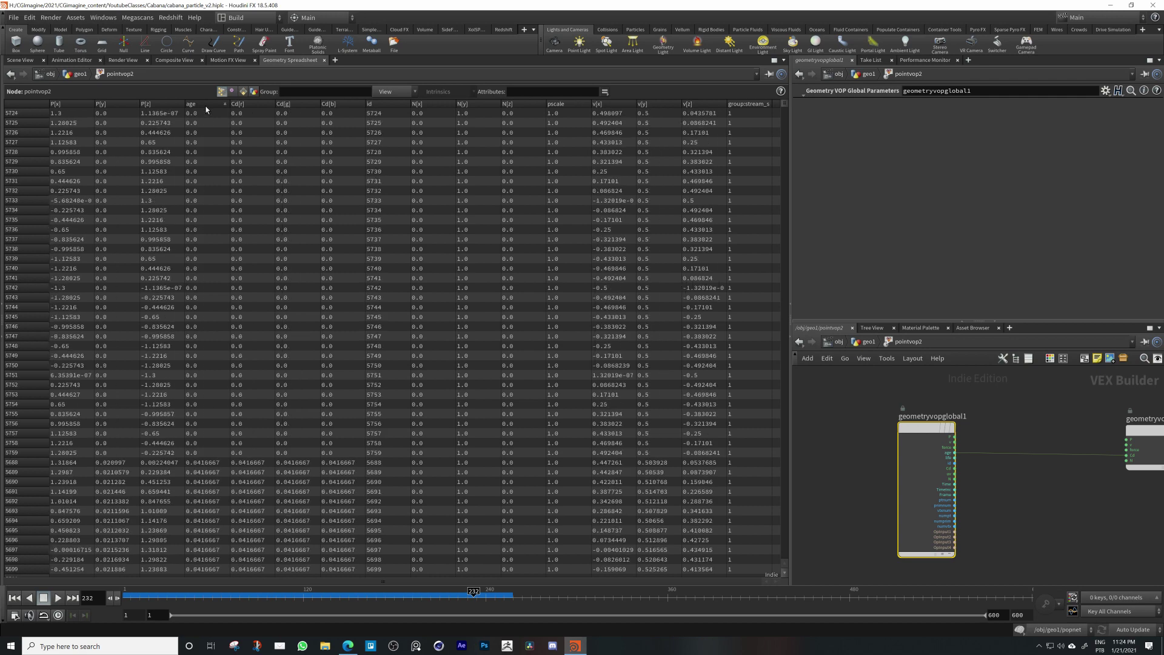
{"action": "left_click", "coordinate": [205, 105]}
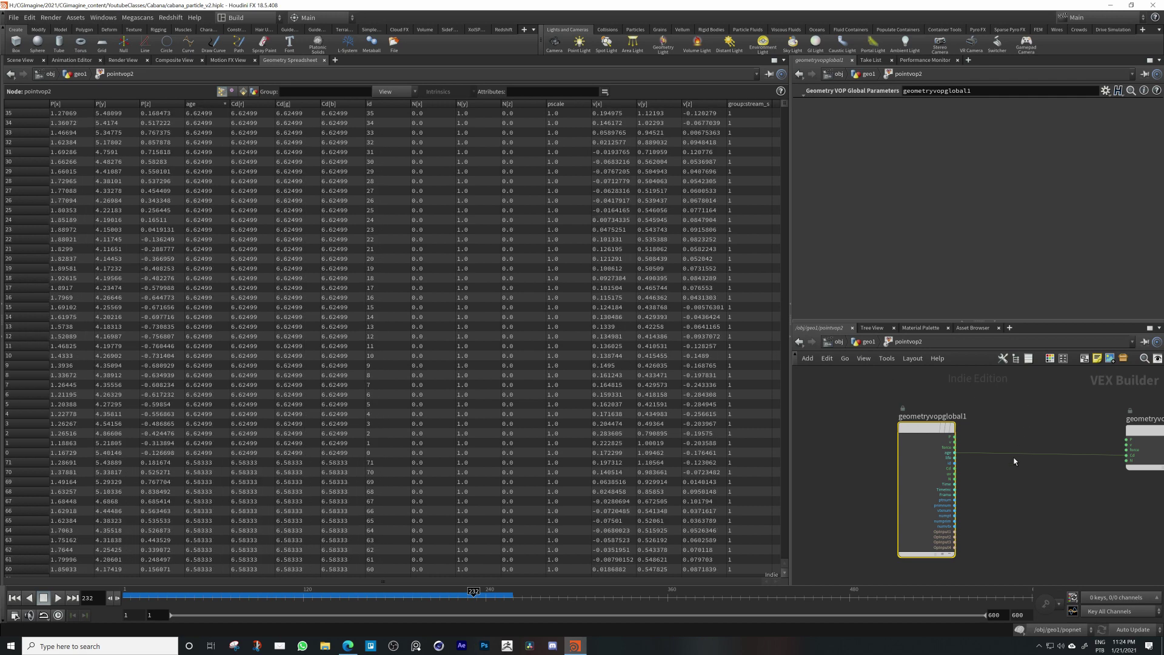
Return to the 3D scene and insert a Fit Range node on the wire between the age output and the Cd input
{"action": "middle_click_drag", "start_coordinate": [1014, 458], "coordinate": [966, 459]}
{"action": "left_click", "coordinate": [984, 456]}
{"action": "left_click", "coordinate": [20, 60]}
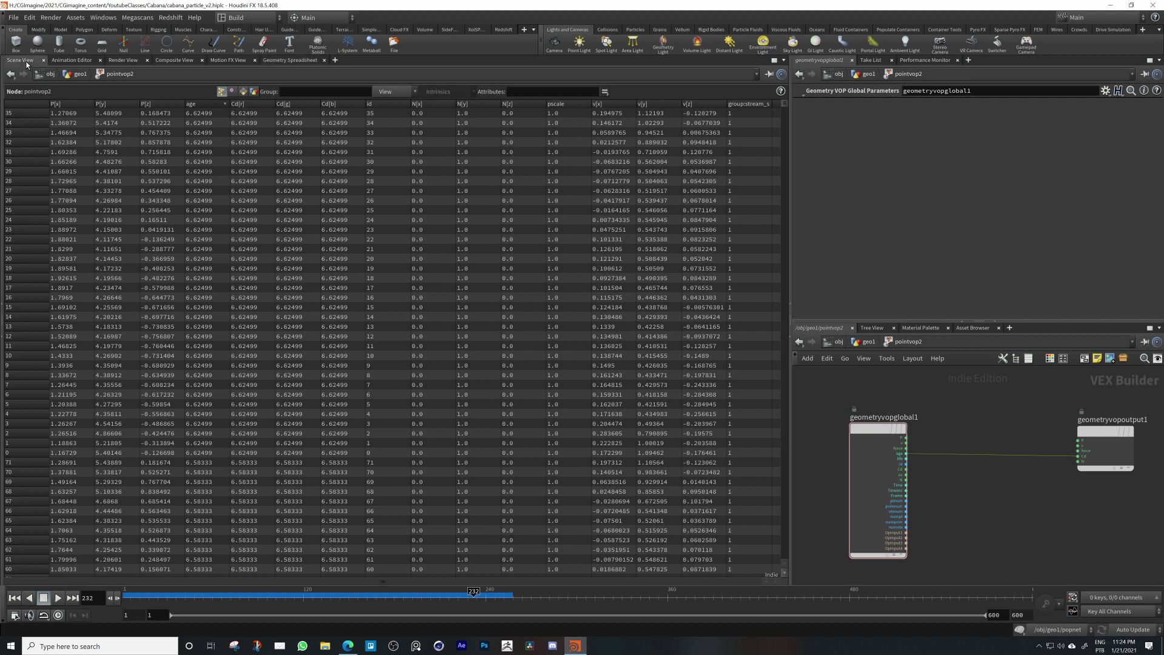
{"action": "key", "text": "Tab"}
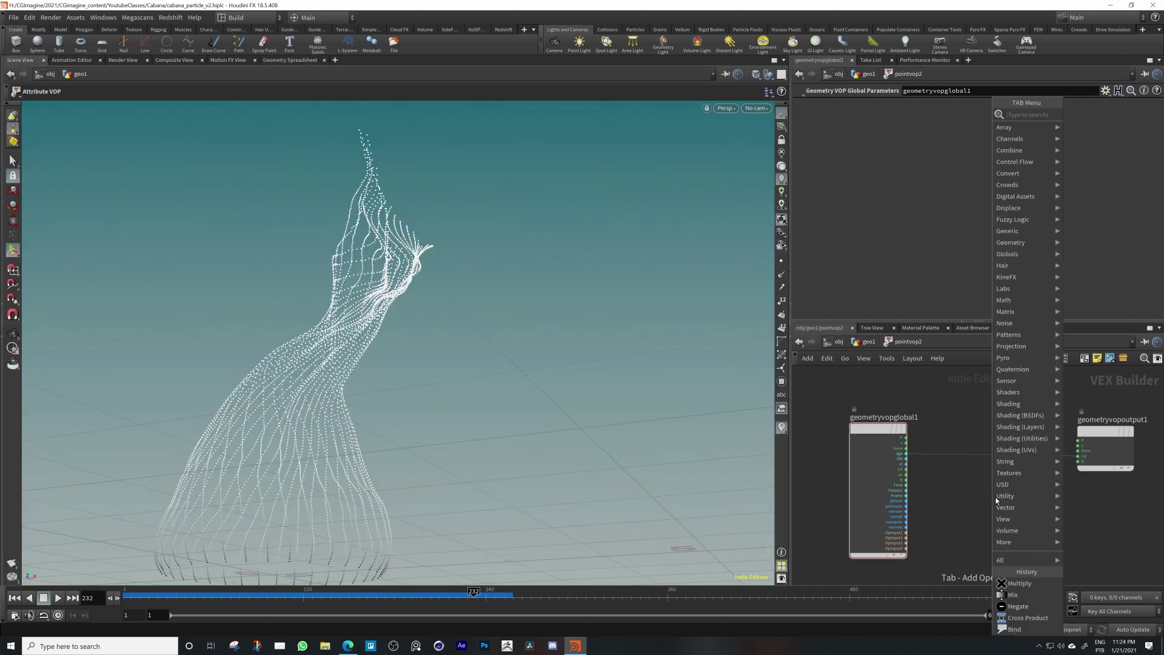
{"action": "type", "text": "fit"}
{"action": "key", "text": "Return"}
{"action": "left_click", "coordinate": [996, 498]}
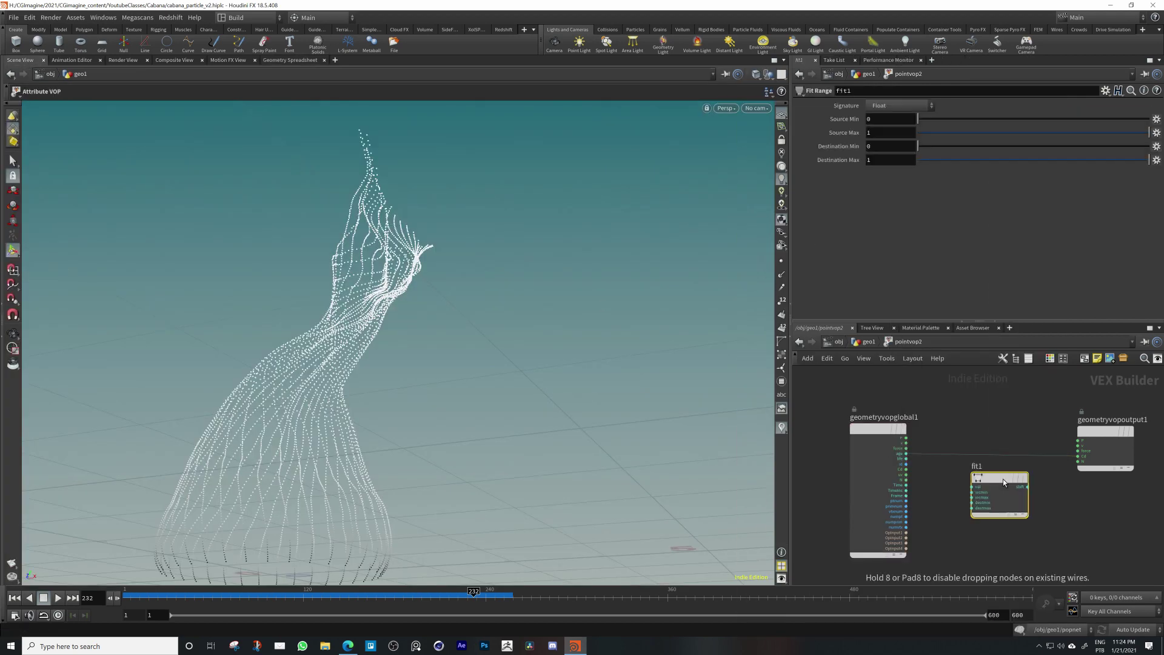
{"action": "left_click_drag", "start_coordinate": [1003, 481], "coordinate": [999, 458]}
Set fit1's Source Max to 7, shift the geometry output node slightly down, and refine Source Max to 6.6
{"action": "left_click_drag", "start_coordinate": [883, 130], "coordinate": [862, 137]}
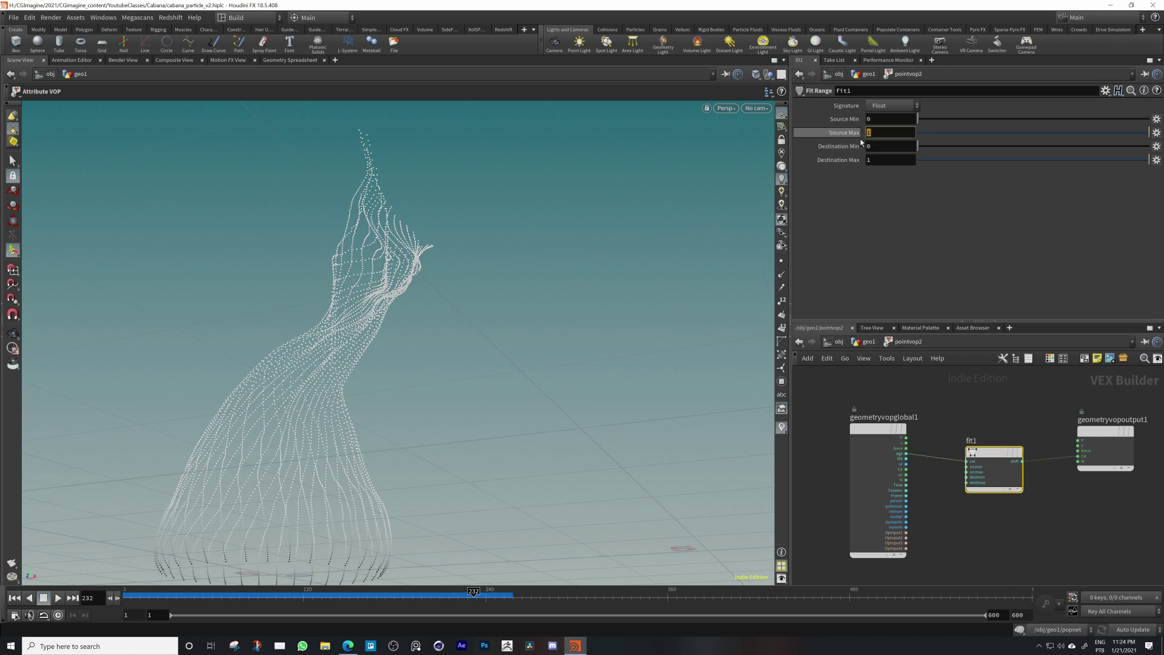
{"action": "key", "text": "Return"}
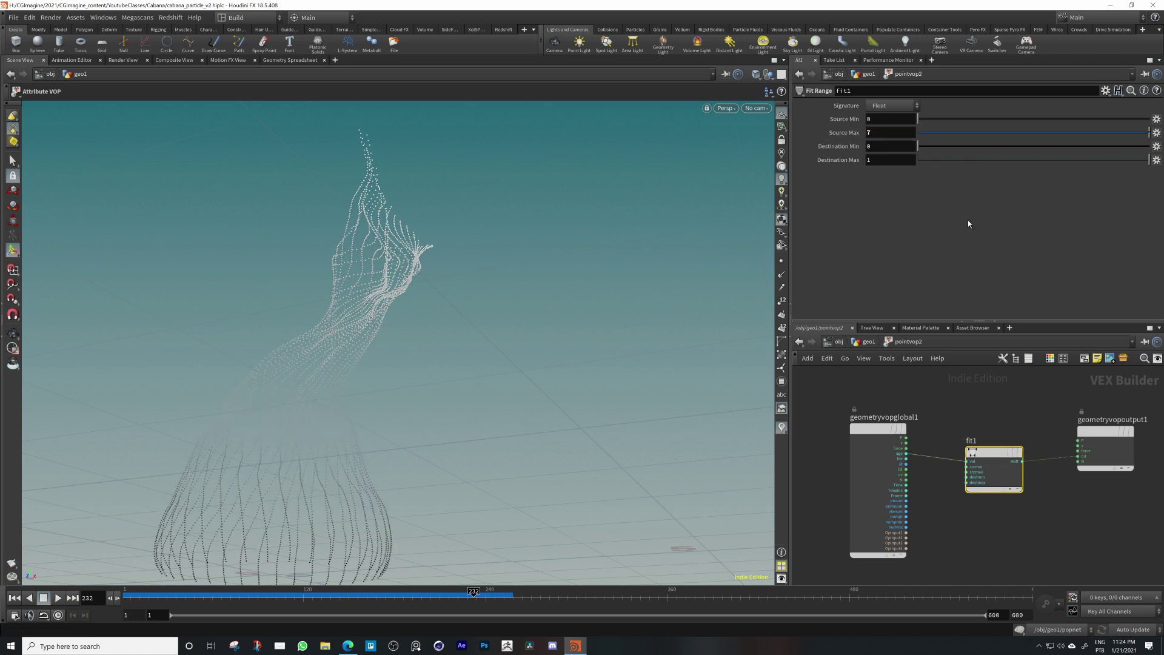
{"action": "left_click_drag", "start_coordinate": [1118, 433], "coordinate": [1112, 444]}
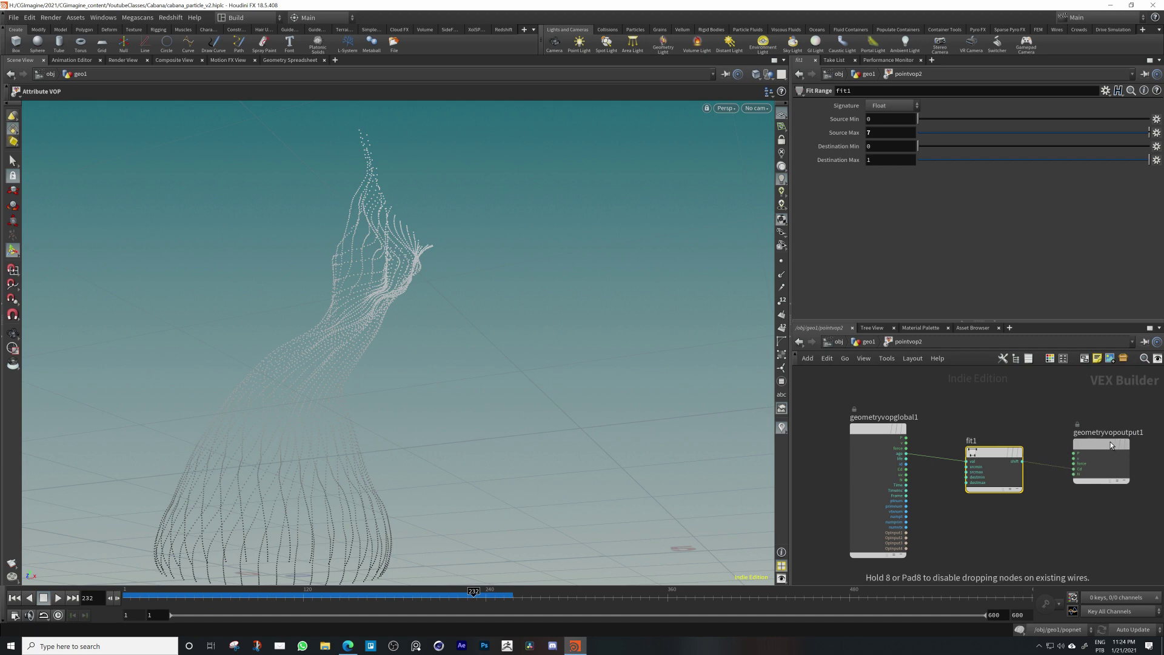
{"action": "left_click_drag", "start_coordinate": [884, 134], "coordinate": [801, 146]}
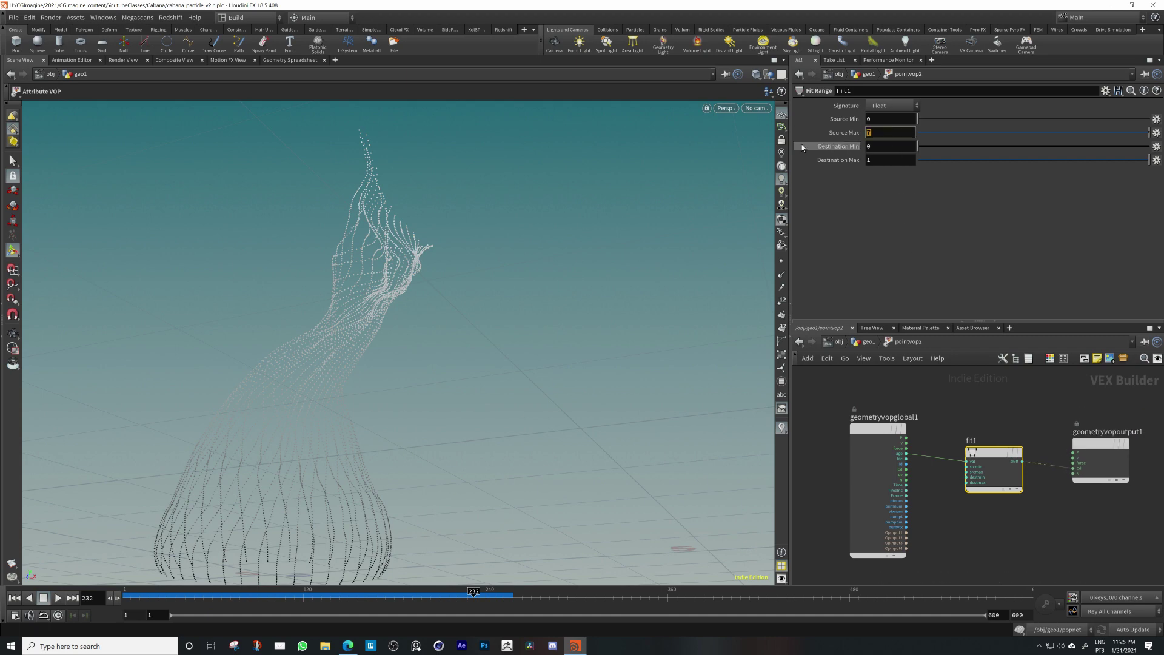
{"action": "type", "text": "6.6"}
{"action": "key", "text": "Return"}
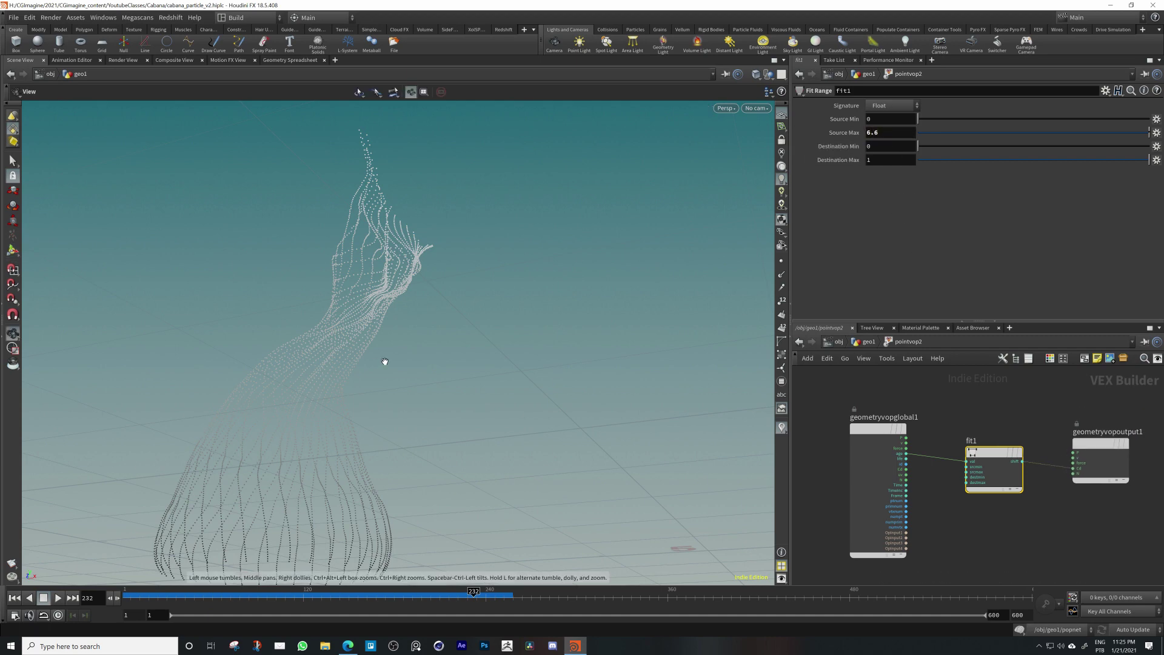
Examine the fitted black-to-white age gradient along the trail points from the base to the tips
{"action": "left_click_drag", "start_coordinate": [383, 362], "coordinate": [379, 451], "text": "alt"}
{"action": "middle_click_drag", "start_coordinate": [378, 450], "coordinate": [360, 354], "text": "alt"}
{"action": "left_click_drag", "start_coordinate": [360, 354], "coordinate": [333, 439], "text": "alt"}
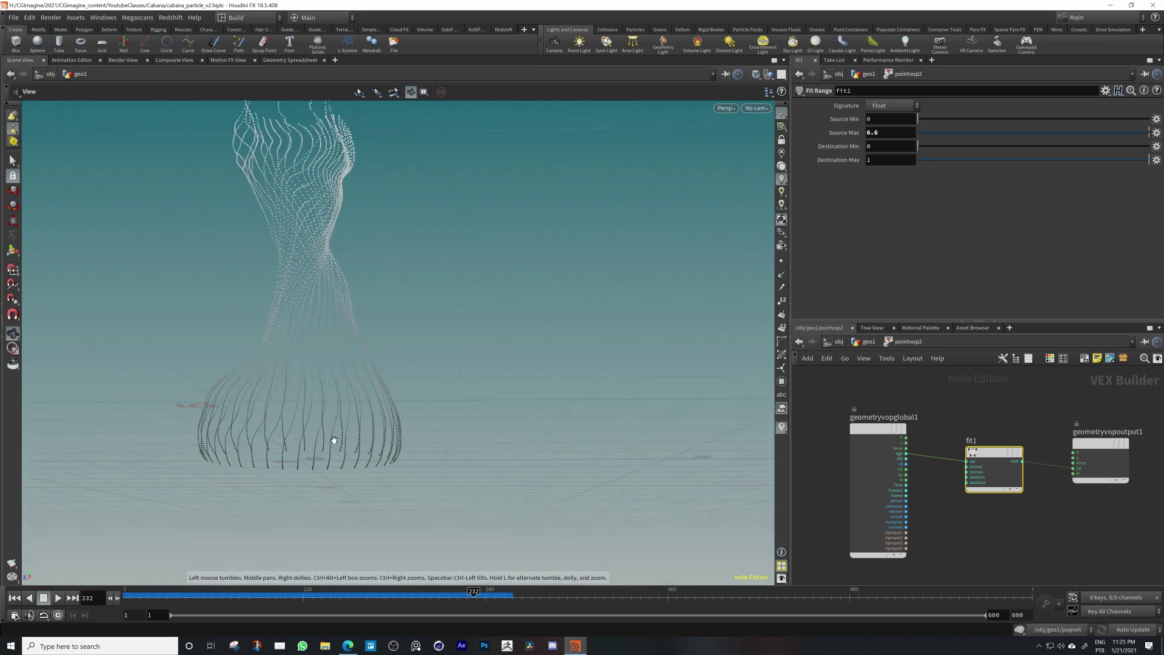
{"action": "left_click_drag", "start_coordinate": [319, 134], "coordinate": [490, 337]}
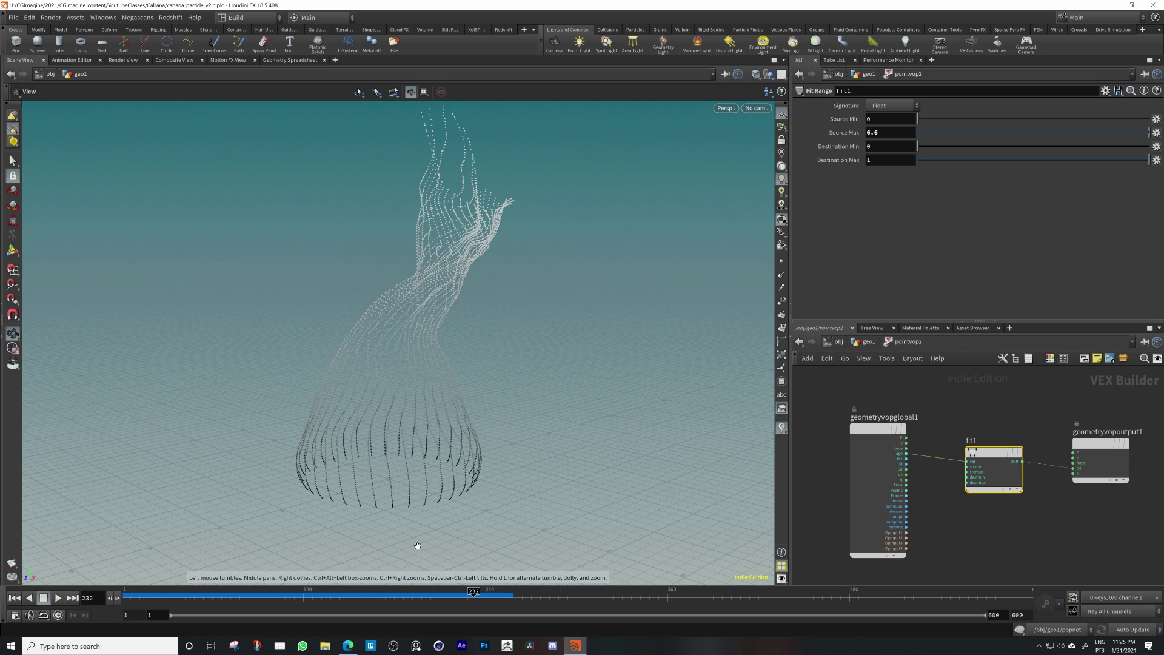
{"action": "left_click", "coordinate": [1001, 451]}
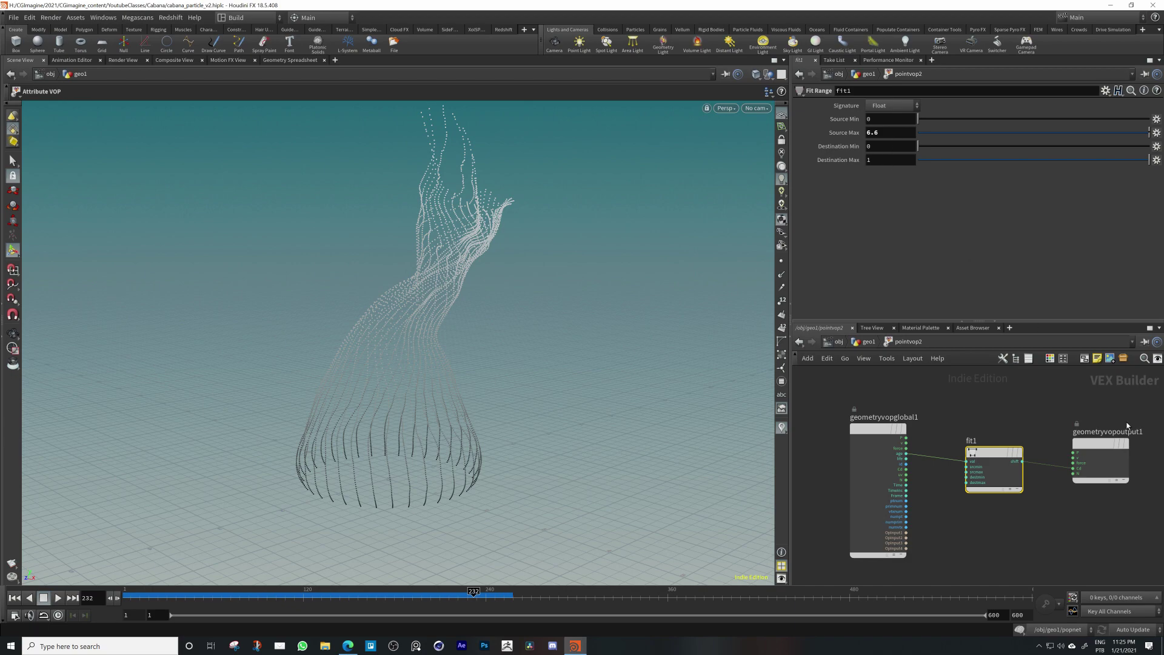
{"action": "key", "text": "Escape"}
{"action": "left_click_drag", "start_coordinate": [407, 331], "coordinate": [458, 312]}
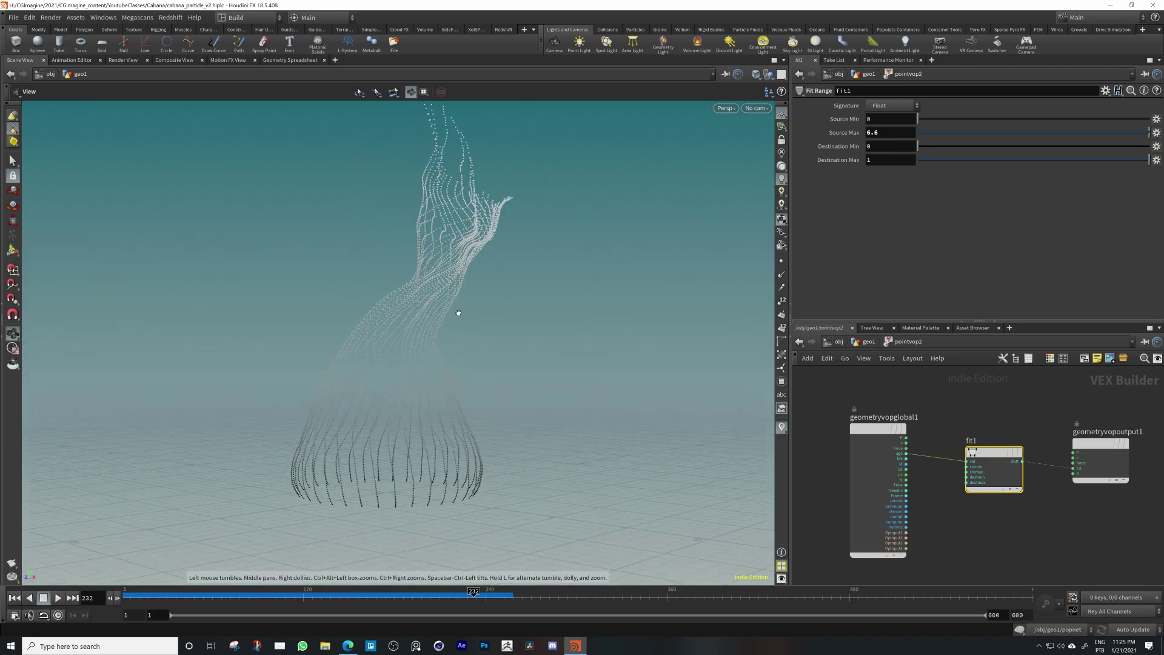
{"action": "middle_click_drag", "start_coordinate": [458, 313], "coordinate": [436, 327], "text": "alt"}
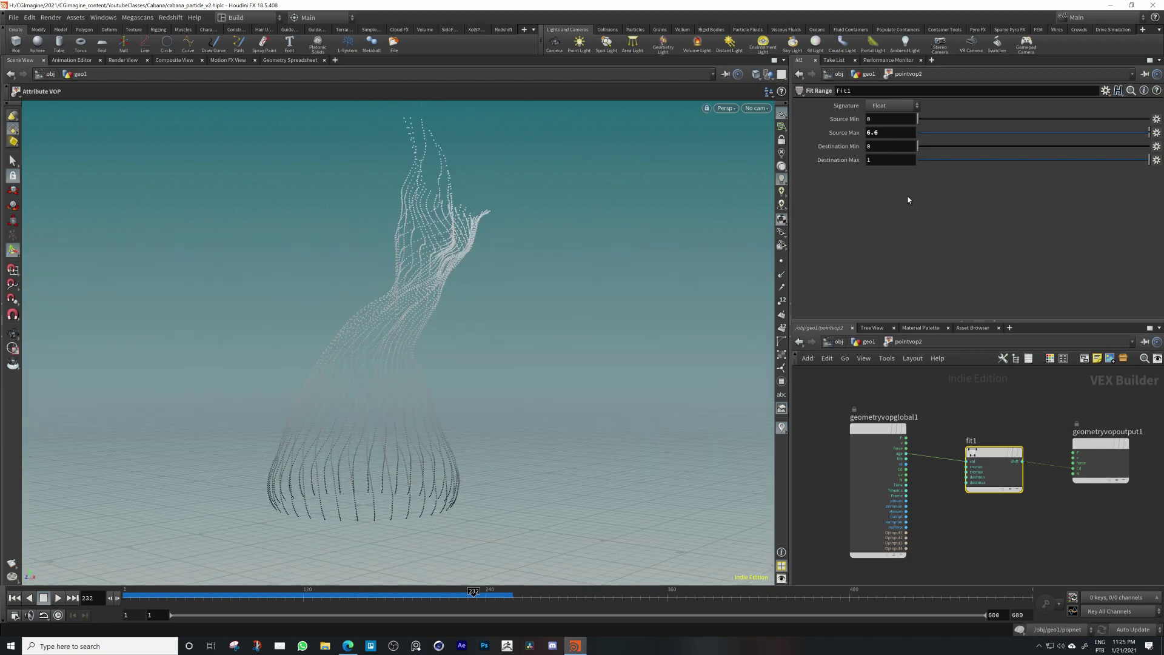
Invert the fit1 output range by setting Destination Min to 1 and Destination Max to 0
{"action": "left_click", "coordinate": [887, 150]}
{"action": "type", "text": "1"}
{"action": "key", "text": "Return"}
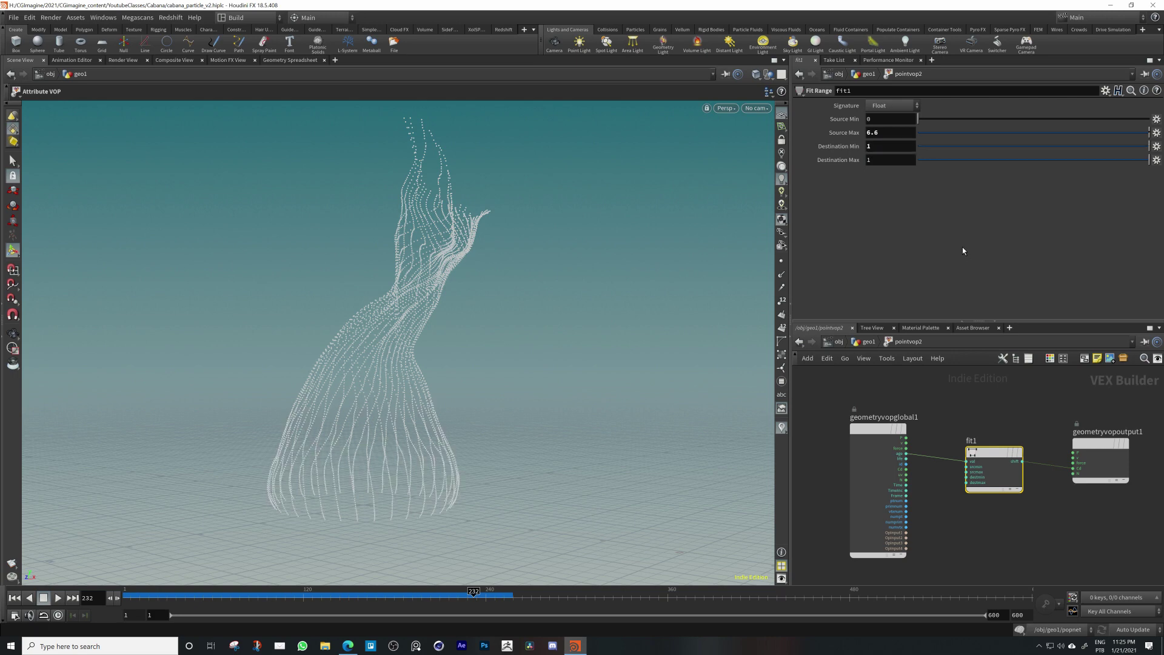
{"action": "left_click", "coordinate": [888, 160]}
{"action": "type", "text": "0"}
{"action": "key", "text": "Return"}
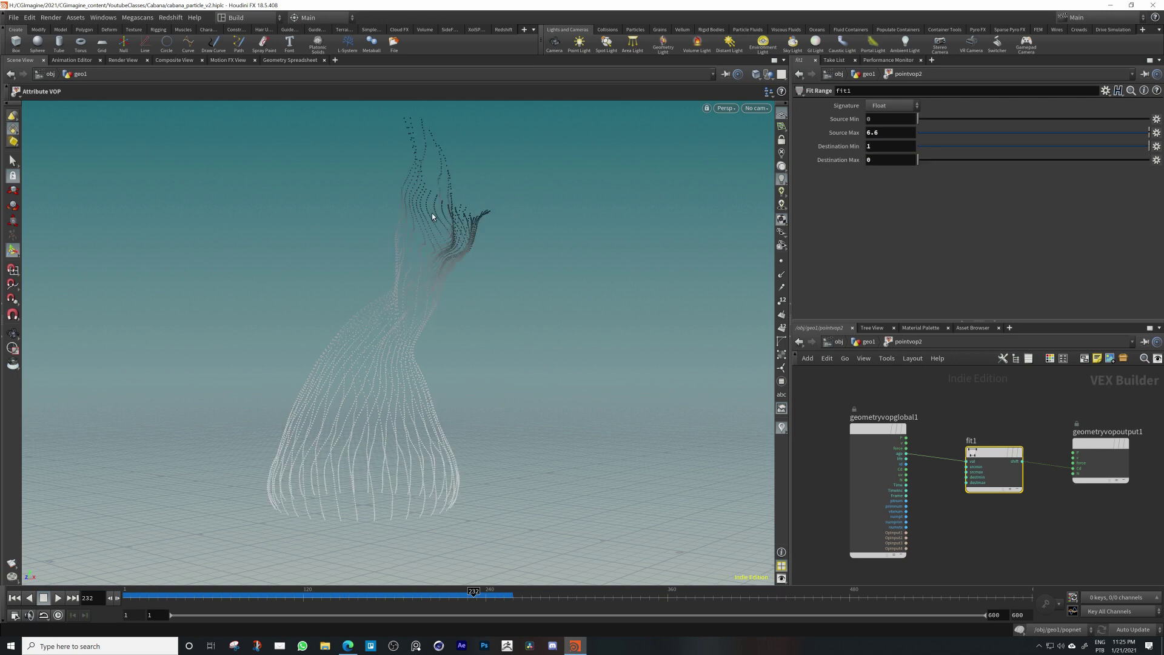
Set the Destination Max of fit1 to 0.3 and check the shading on the particle trails
{"action": "key", "text": "Escape"}
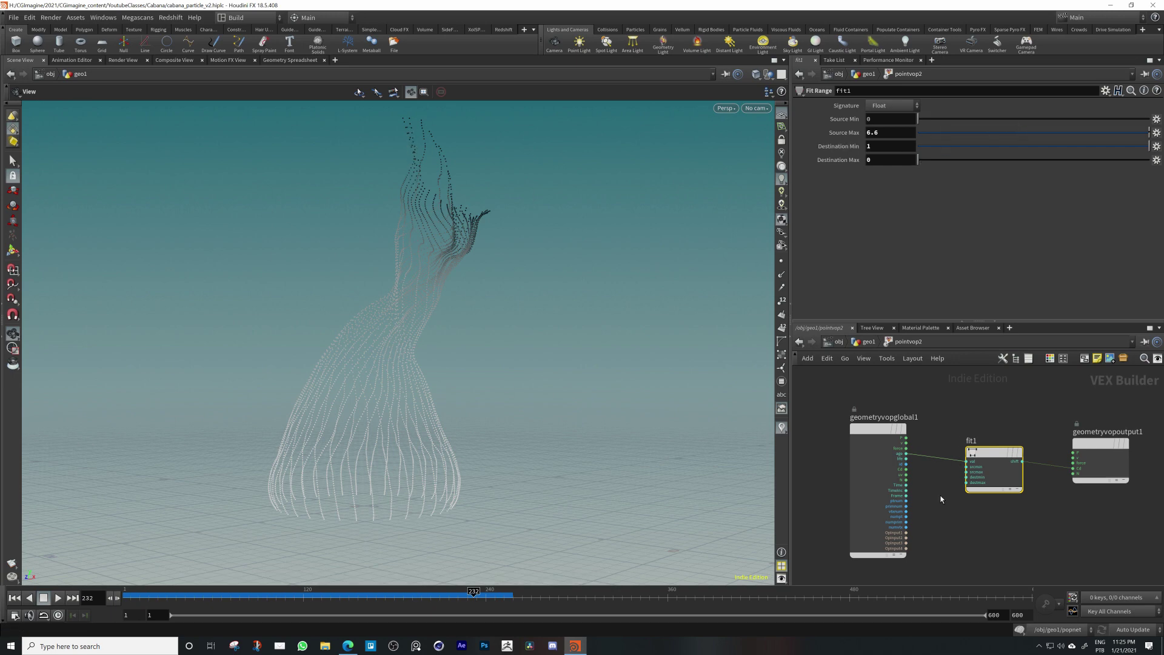
{"action": "scroll", "coordinate": [941, 499], "scroll_direction": "up", "scroll_amount": 3}
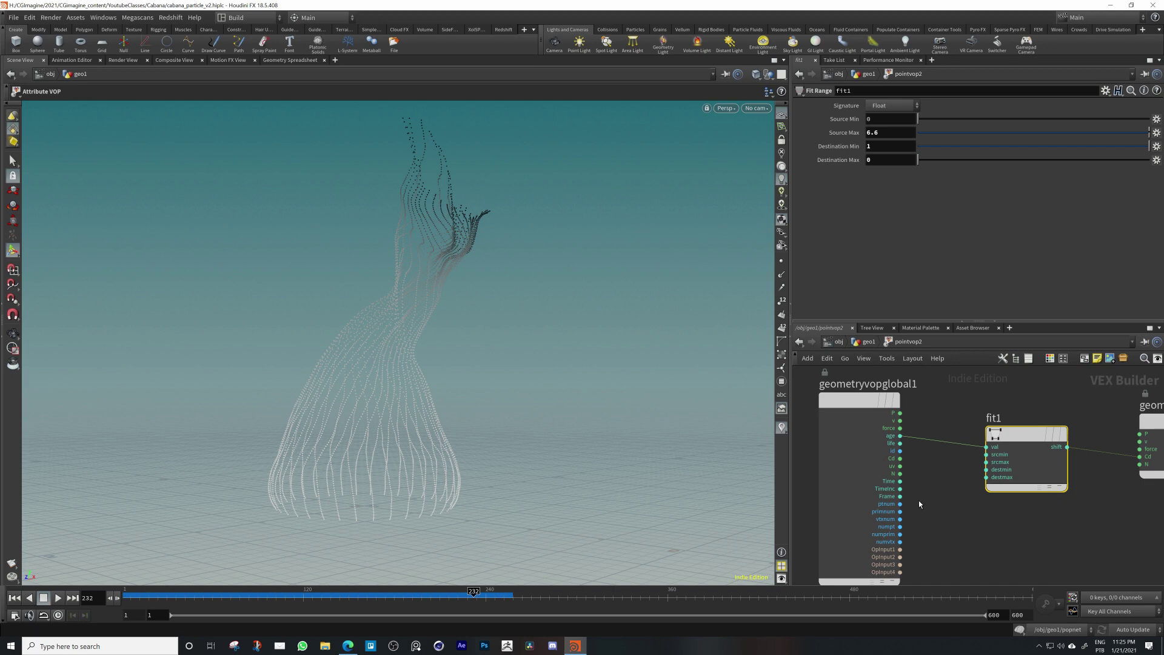
{"action": "scroll", "coordinate": [922, 511], "scroll_direction": "down", "scroll_amount": 3}
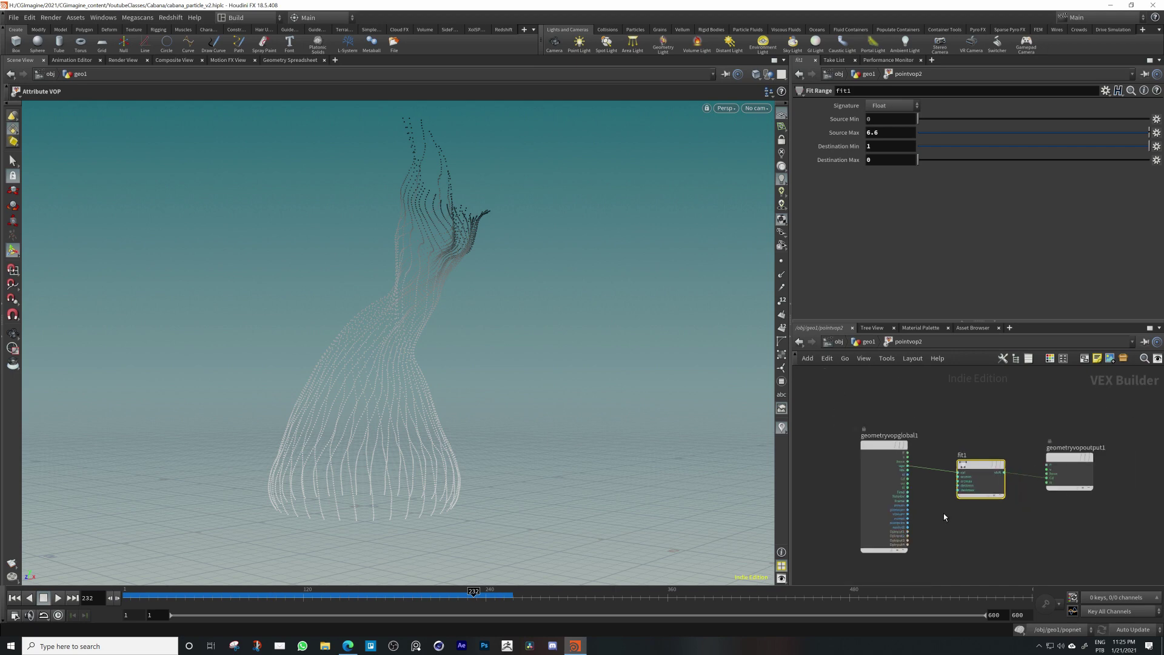
{"action": "middle_click_drag", "start_coordinate": [943, 513], "coordinate": [897, 525]}
{"action": "left_click_drag", "start_coordinate": [467, 263], "coordinate": [467, 250]}
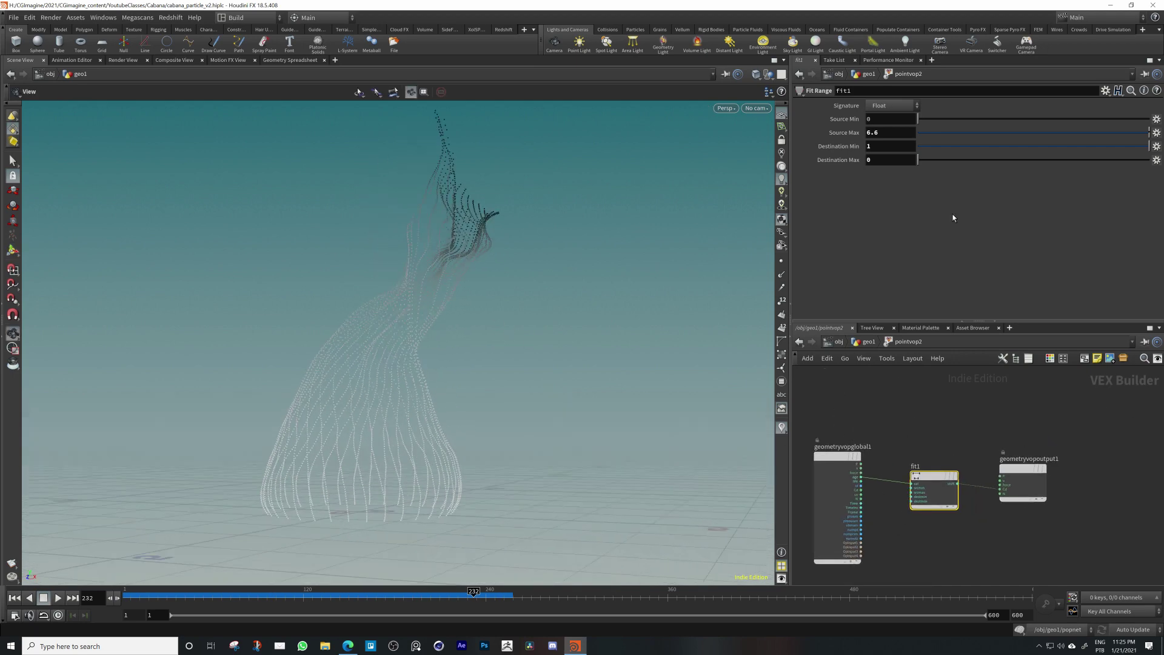
{"action": "left_click_drag", "start_coordinate": [423, 208], "coordinate": [474, 238]}
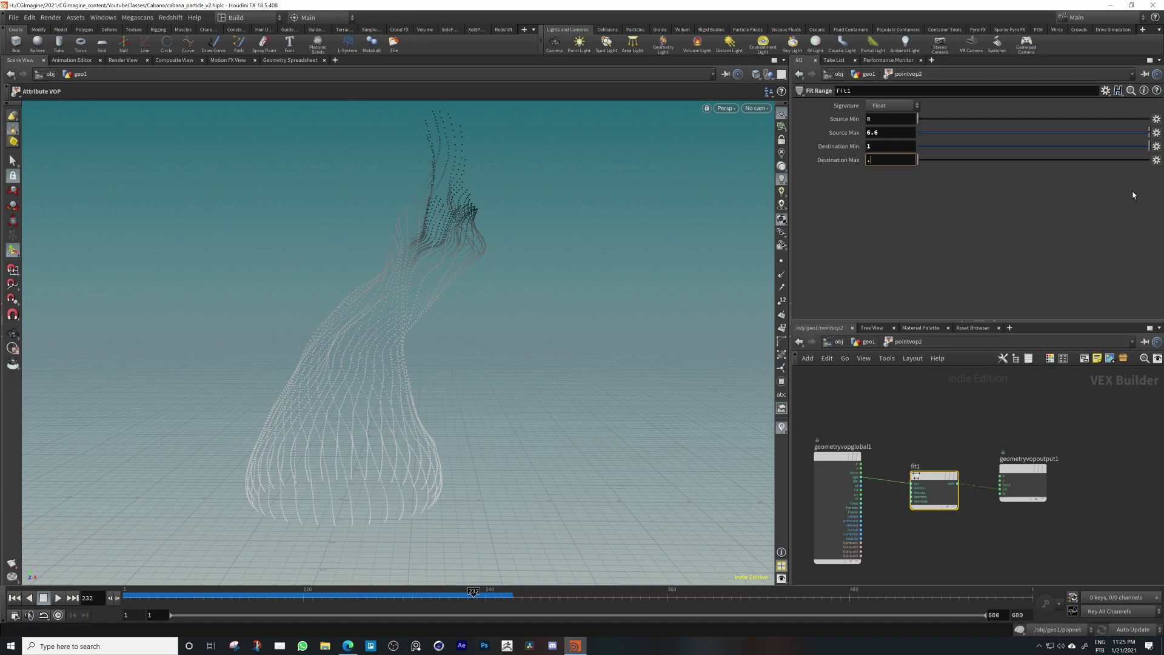
{"action": "type", "text": "3"}
{"action": "key", "text": "Return"}
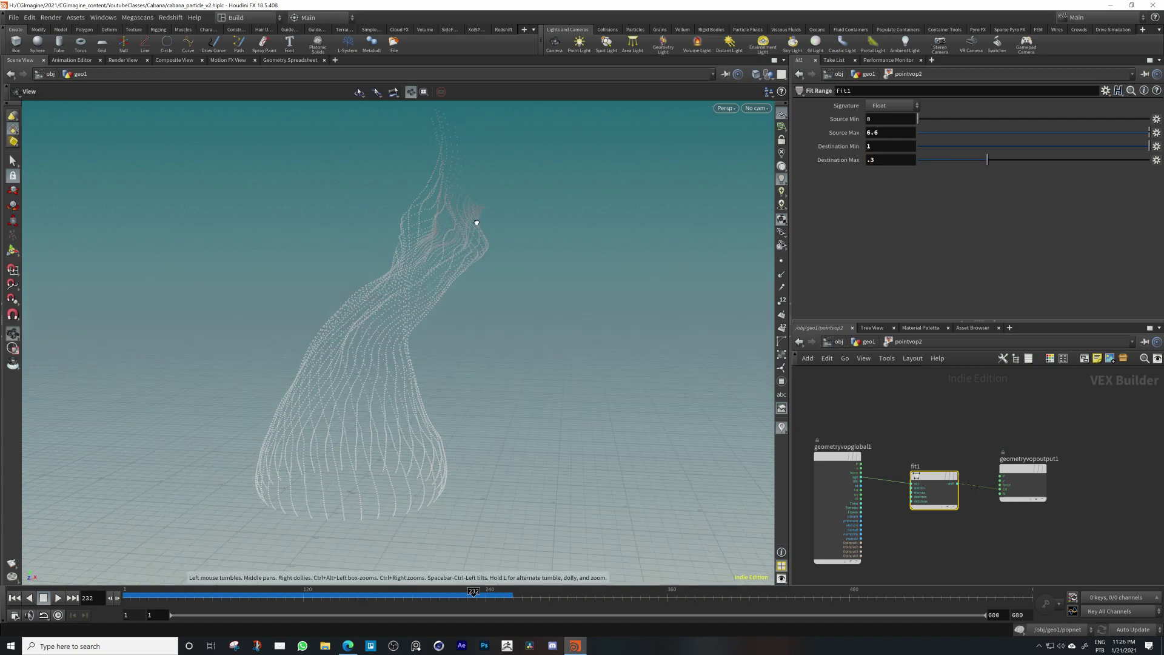
{"action": "left_click_drag", "start_coordinate": [476, 224], "coordinate": [442, 242]}
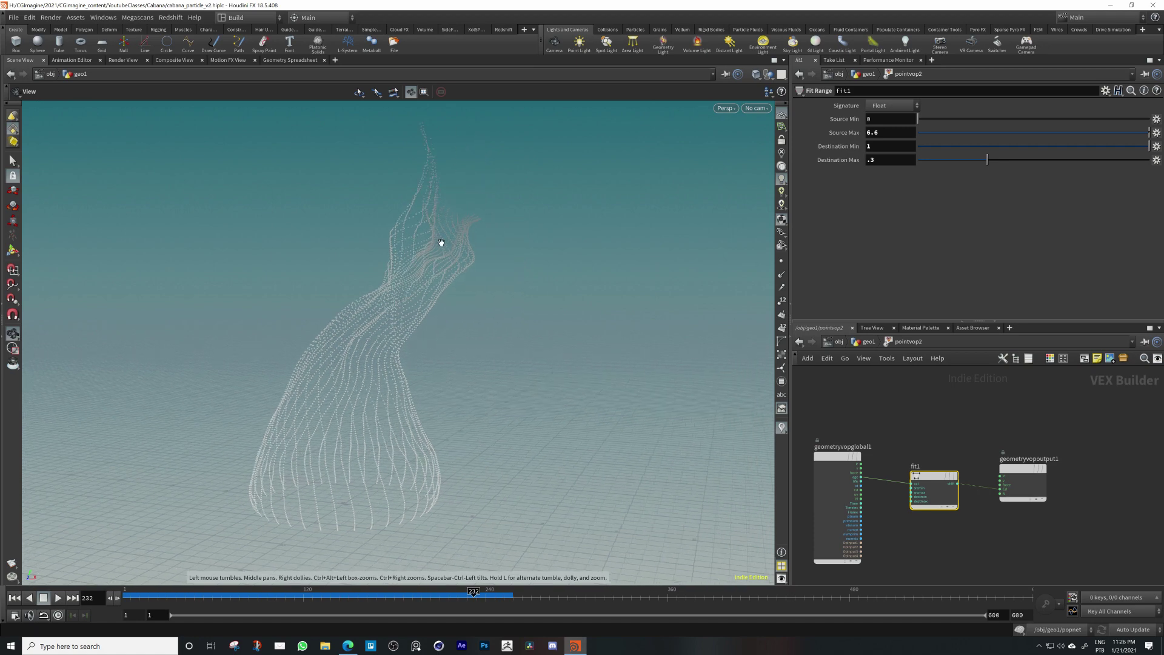
Try a different Destination Min on fit1 and return it to 1
{"action": "left_click", "coordinate": [889, 146]}
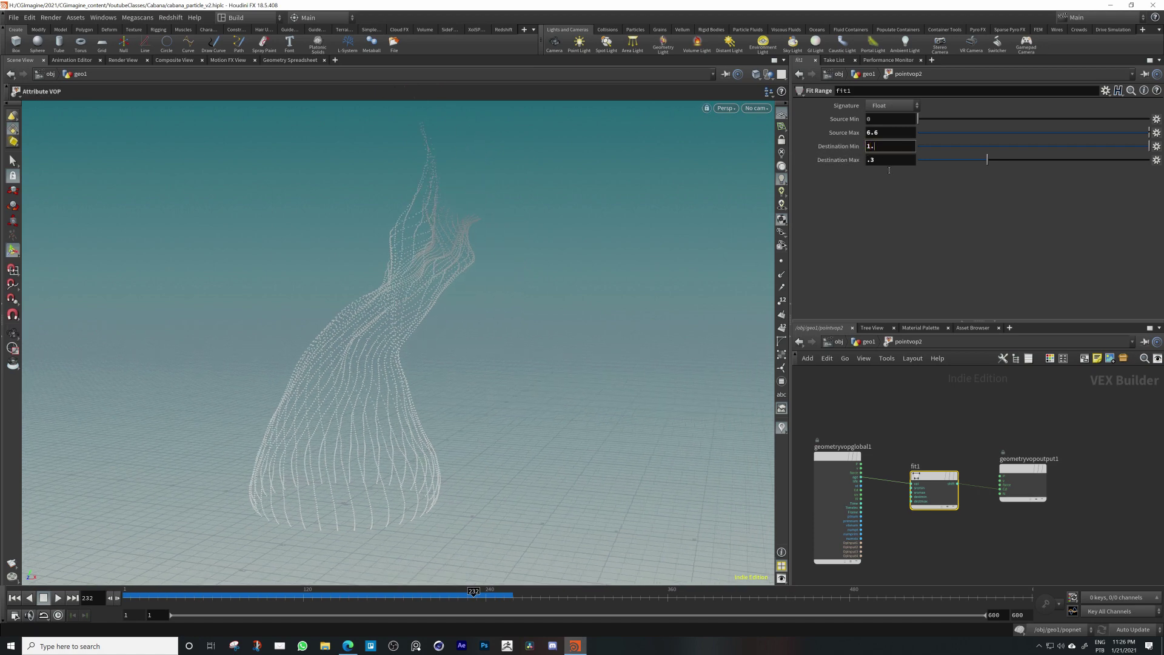
{"action": "key", "text": "Return"}
{"action": "left_click_drag", "start_coordinate": [884, 147], "coordinate": [782, 155]}
{"action": "type", "text": "1"}
{"action": "key", "text": "Return"}
Spread out the VOP network by moving geometryvopoutput1 away from fit1 and raising fit1 slightly
{"action": "middle_click_drag", "start_coordinate": [428, 441], "coordinate": [409, 401], "text": "alt"}
{"action": "mouse_move", "coordinate": [409, 400]}
{"action": "left_mouse_down", "text": "alt"}
{"action": "mouse_move", "coordinate": [260, 380]}
{"action": "mouse_move", "coordinate": [410, 395]}
{"action": "left_mouse_up", "text": "alt"}
{"action": "middle_click_drag", "start_coordinate": [1021, 543], "coordinate": [1041, 489]}
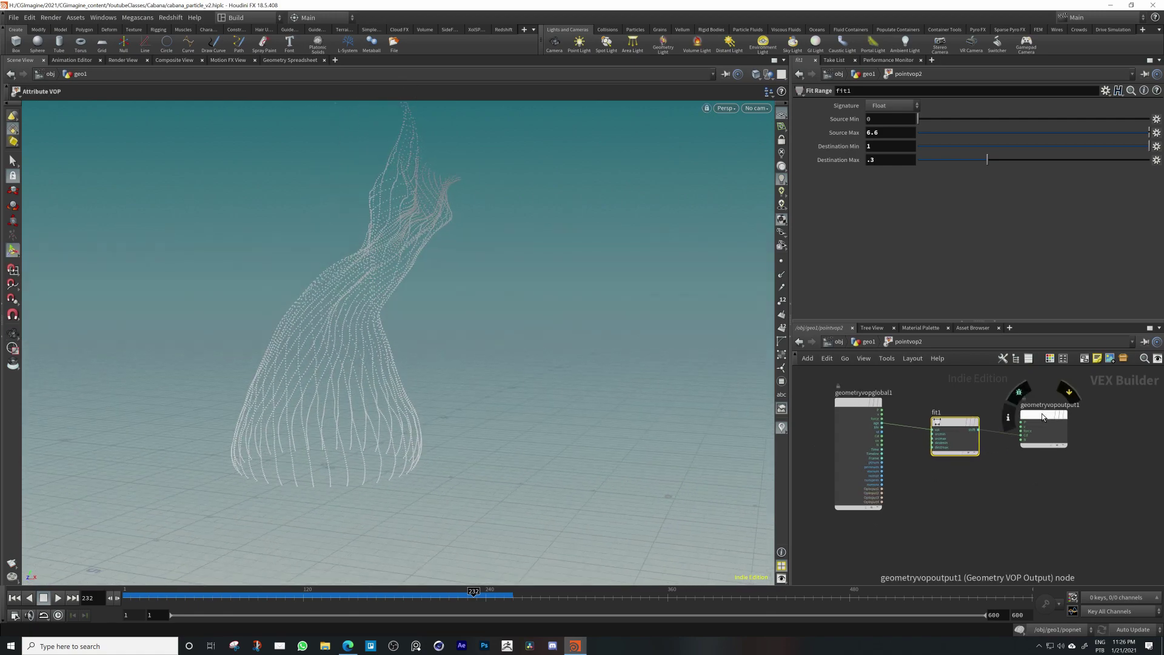
{"action": "left_click_drag", "start_coordinate": [1044, 410], "coordinate": [1095, 407]}
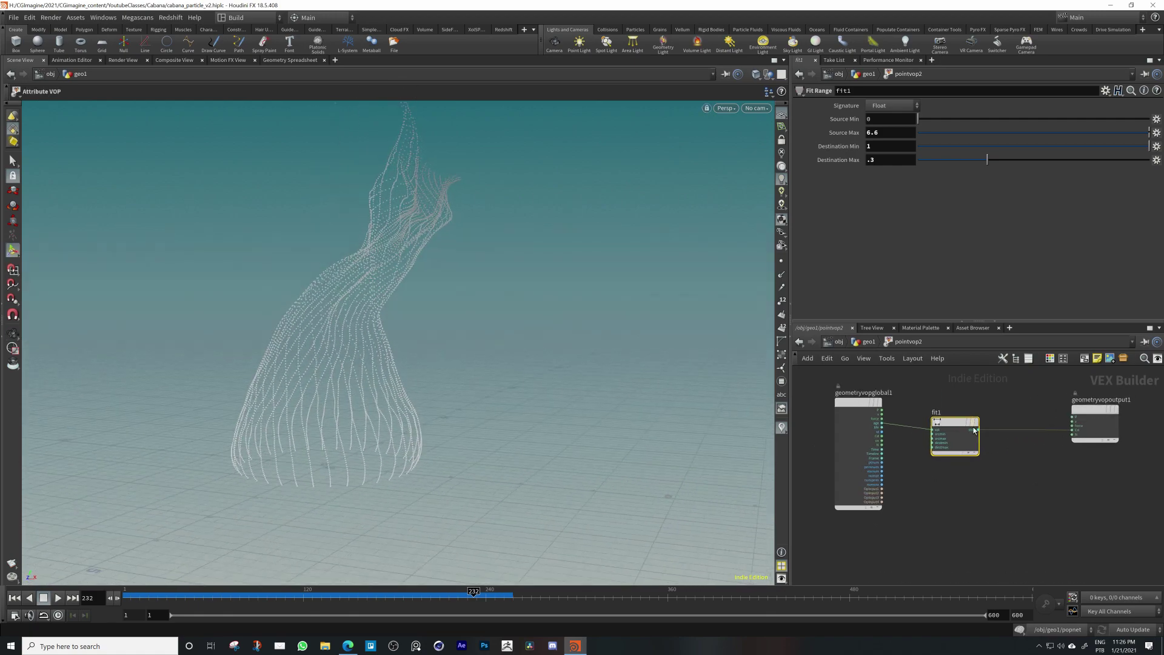
{"action": "left_click_drag", "start_coordinate": [954, 423], "coordinate": [976, 404]}
{"action": "middle_click_drag", "start_coordinate": [979, 491], "coordinate": [952, 485]}
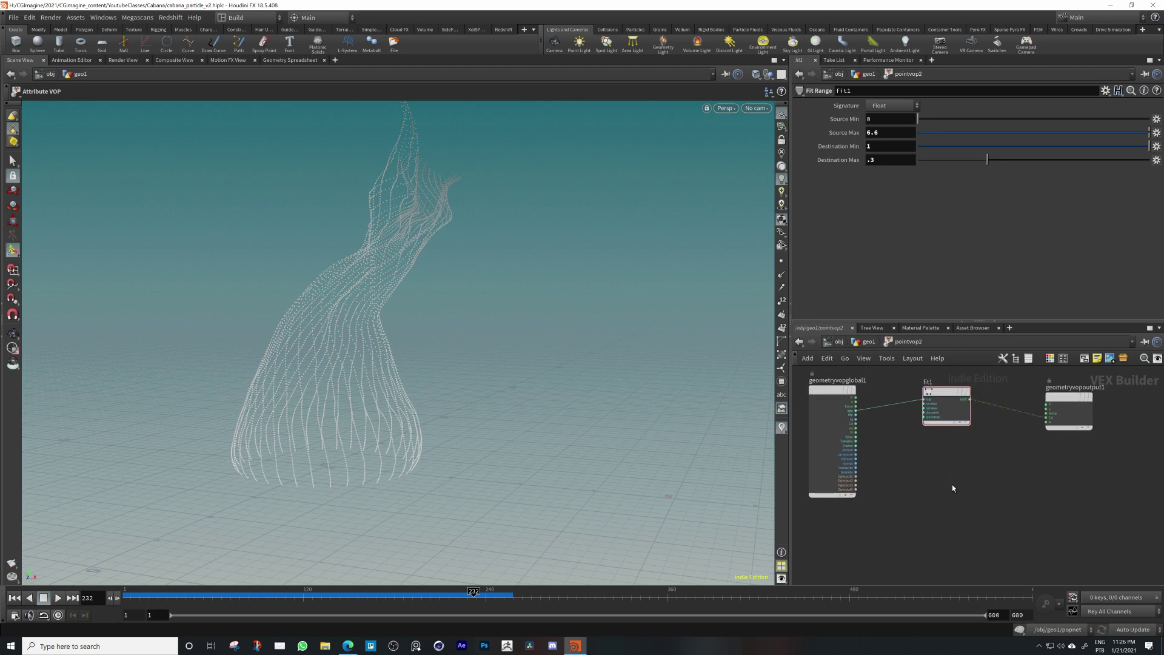
Add a Bind node below fit1 and set its parameter name to pscale
{"action": "key", "text": "Tab"}
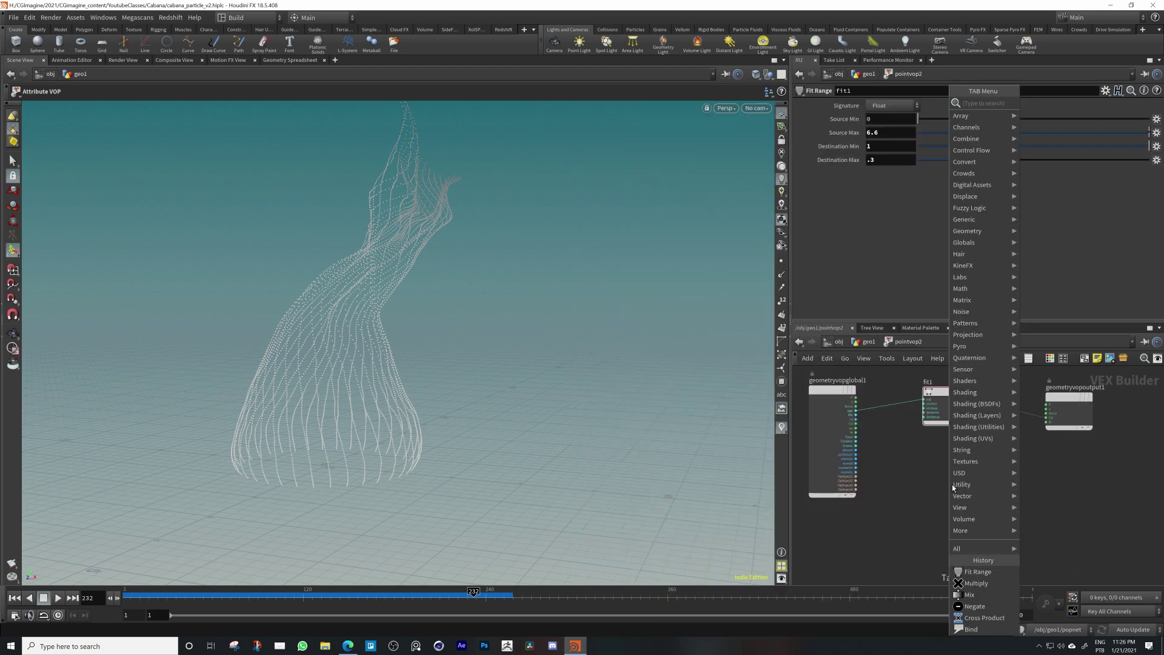
{"action": "type", "text": "bin"}
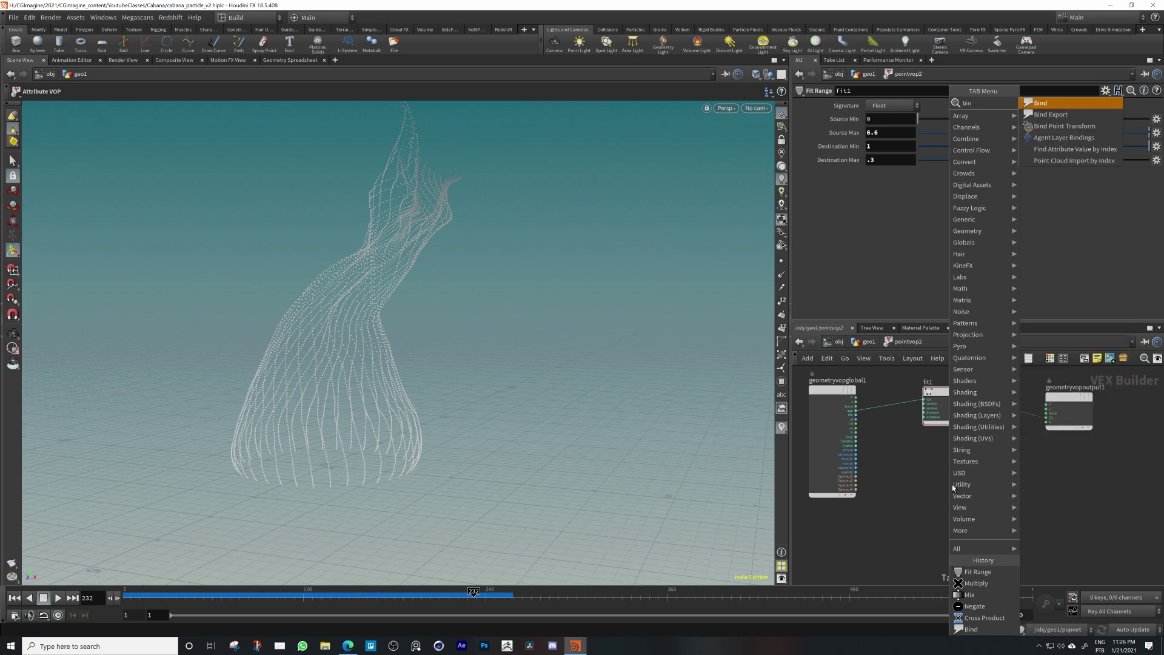
{"action": "key", "text": "Return"}
{"action": "left_click", "coordinate": [923, 488]}
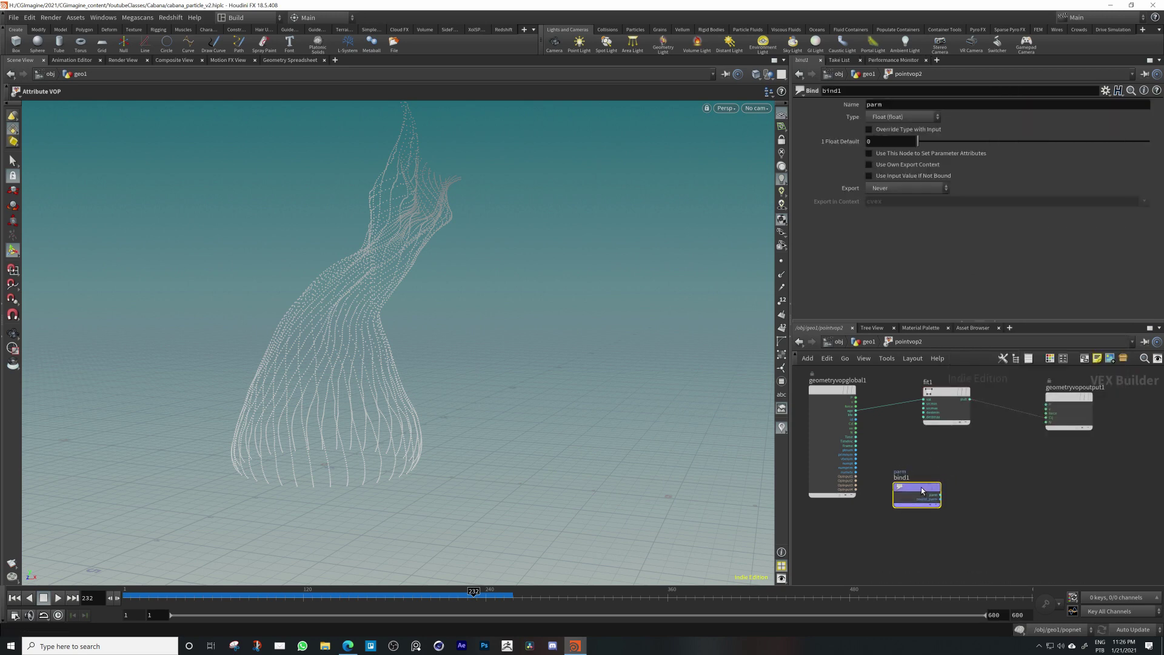
{"action": "double_click", "coordinate": [899, 107]}
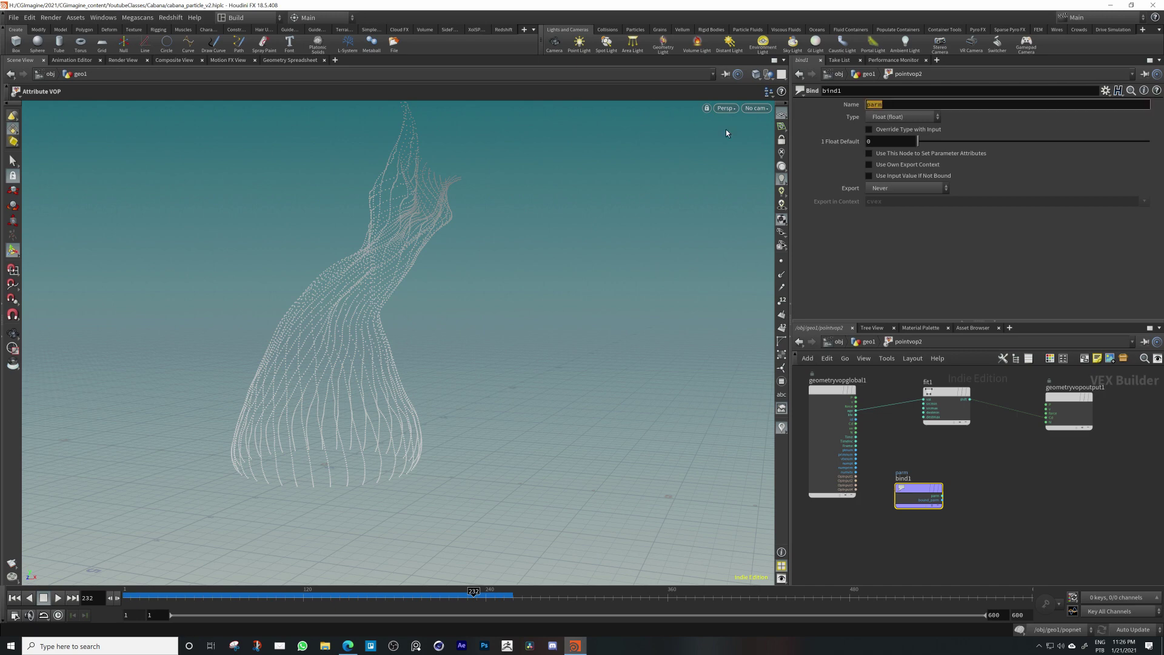
{"action": "type", "text": "pscale"}
{"action": "key", "text": "Return"}
{"action": "left_click_drag", "start_coordinate": [907, 499], "coordinate": [889, 507]}
Add a Multiply node between the pscale bind and the geometry output
{"action": "middle_click_drag", "start_coordinate": [986, 461], "coordinate": [985, 485]}
{"action": "left_click", "coordinate": [985, 502]}
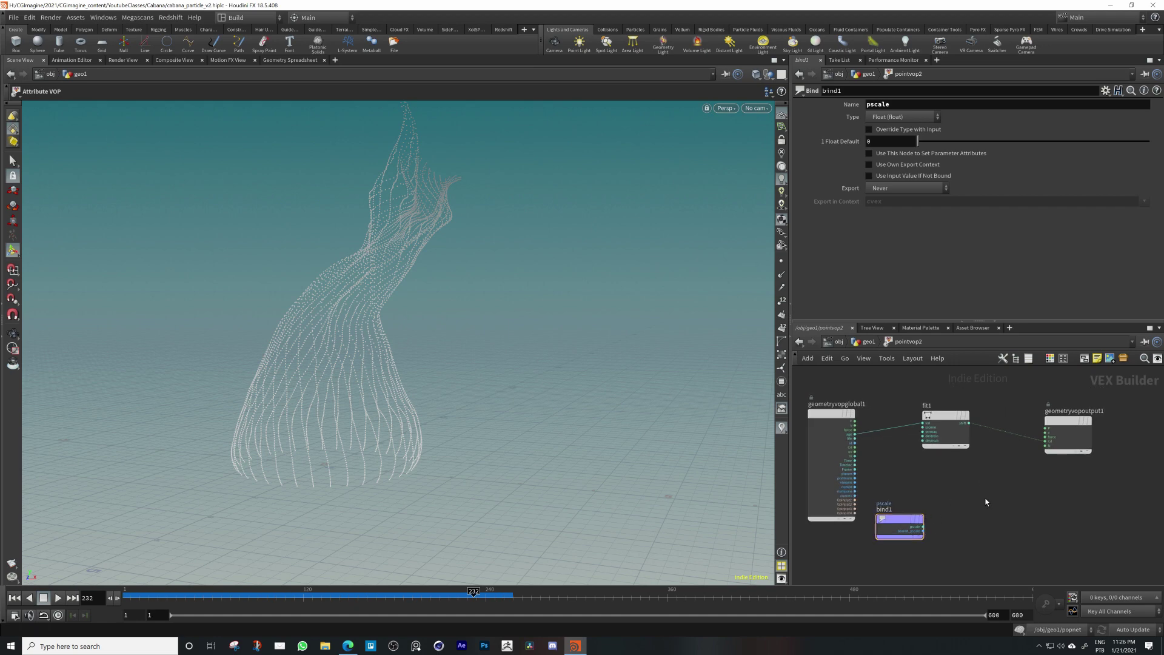
{"action": "key", "text": "Tab"}
{"action": "type", "text": "ramp"}
{"action": "key", "text": "Return"}
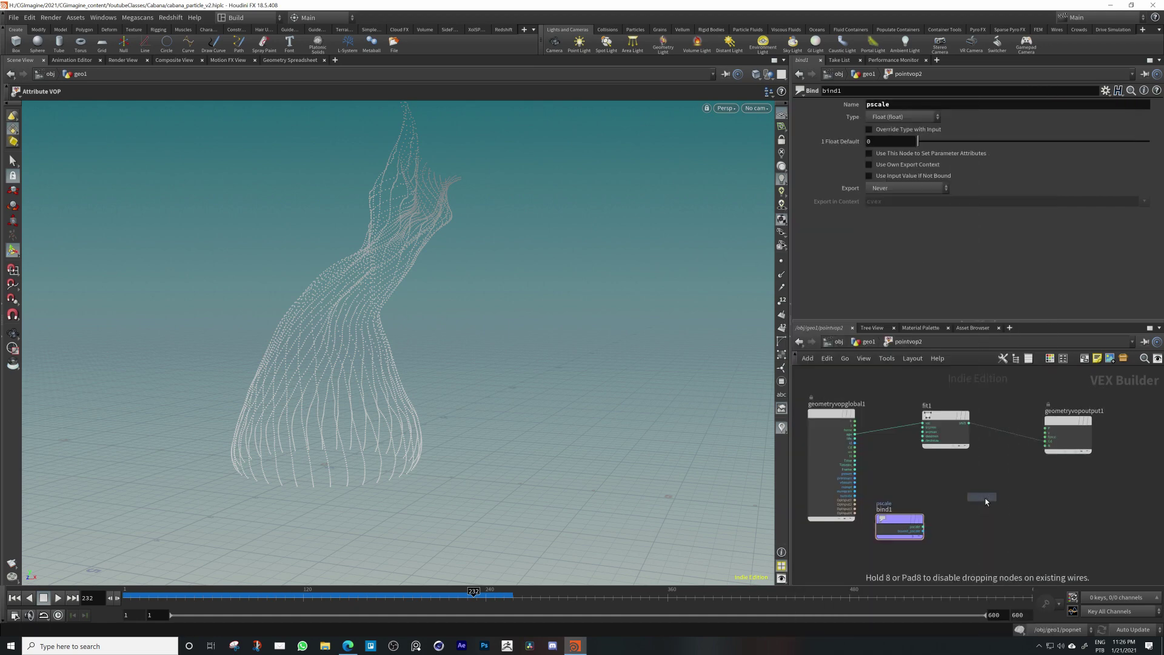
{"action": "left_click", "coordinate": [984, 497]}
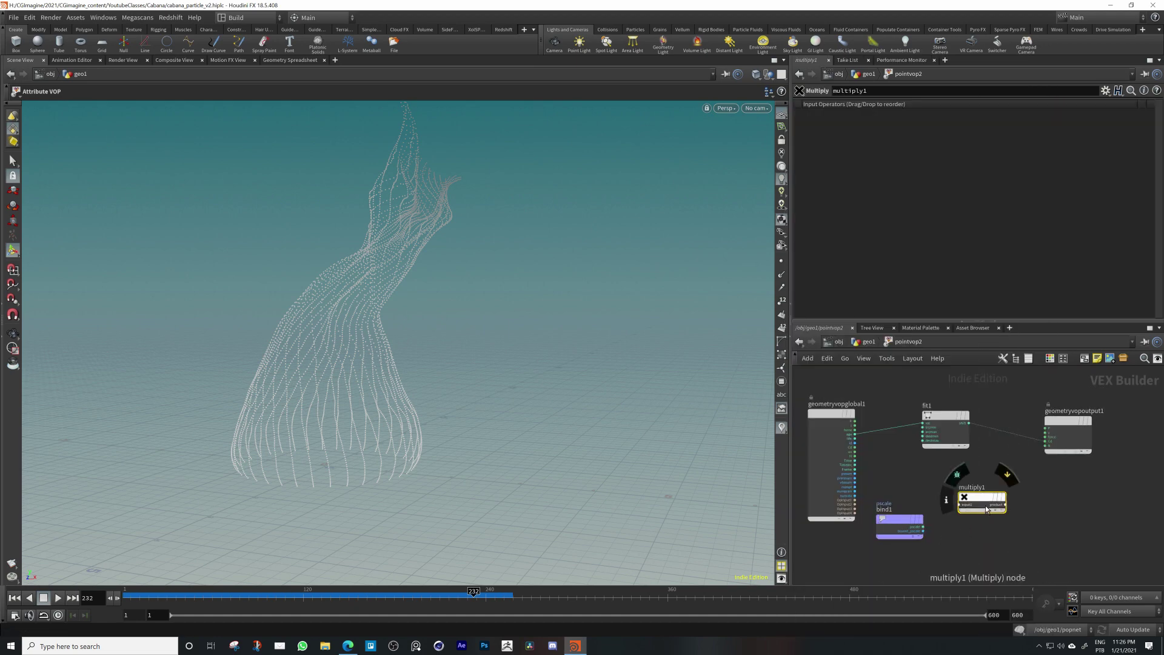
Wire the bind's pscale output and the fit1 shift output into the Multiply node's first two inputs
{"action": "left_click", "coordinate": [922, 527]}
{"action": "left_click", "coordinate": [983, 504]}
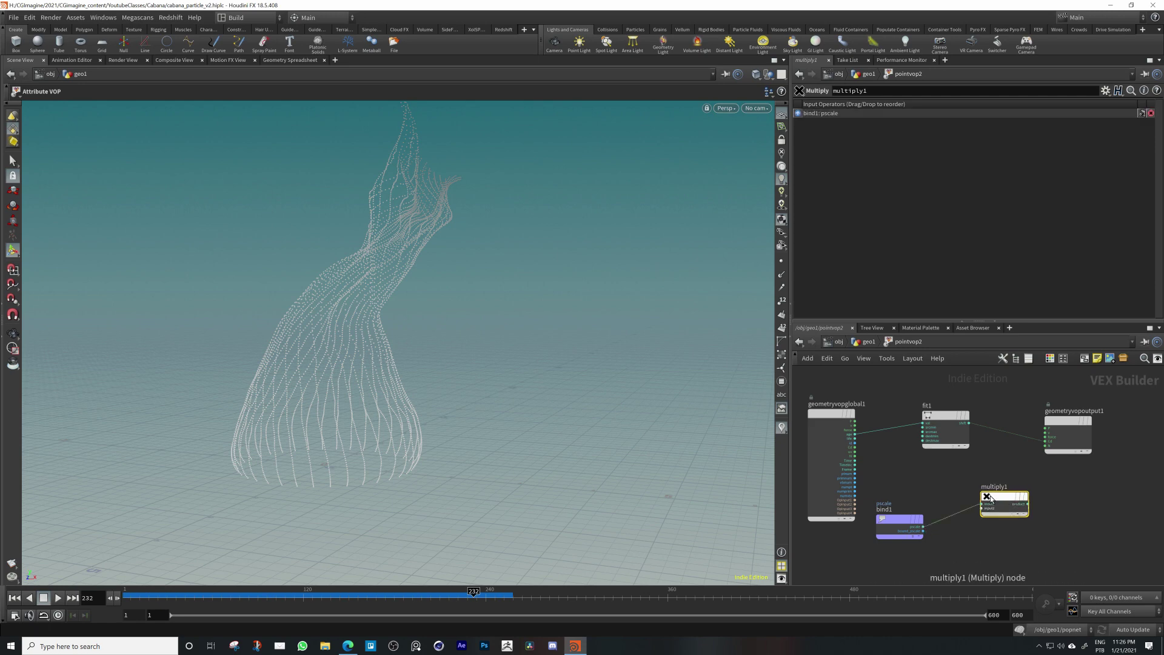
{"action": "left_click_drag", "start_coordinate": [996, 495], "coordinate": [1008, 479]}
{"action": "left_click", "coordinate": [969, 423]}
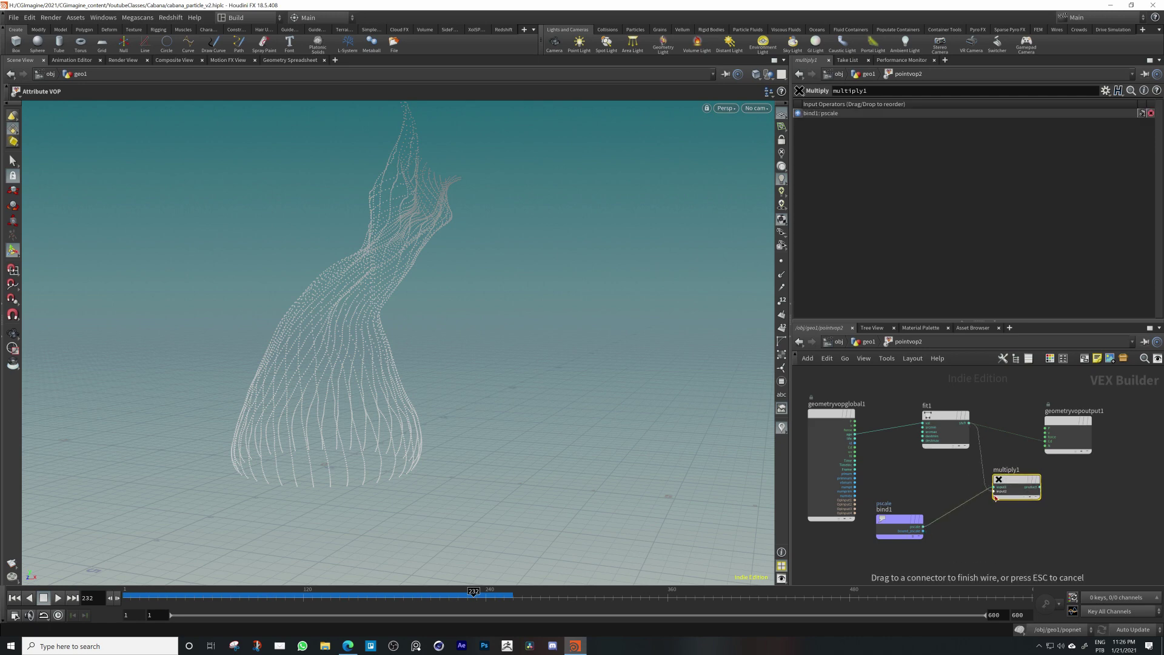
{"action": "left_click", "coordinate": [994, 491]}
Connect the Multiply product to the Cd input of geometryvopoutput1, replacing the direct wire from fit1
{"action": "middle_click_drag", "start_coordinate": [1033, 519], "coordinate": [1017, 529]}
{"action": "left_click", "coordinate": [1039, 487]}
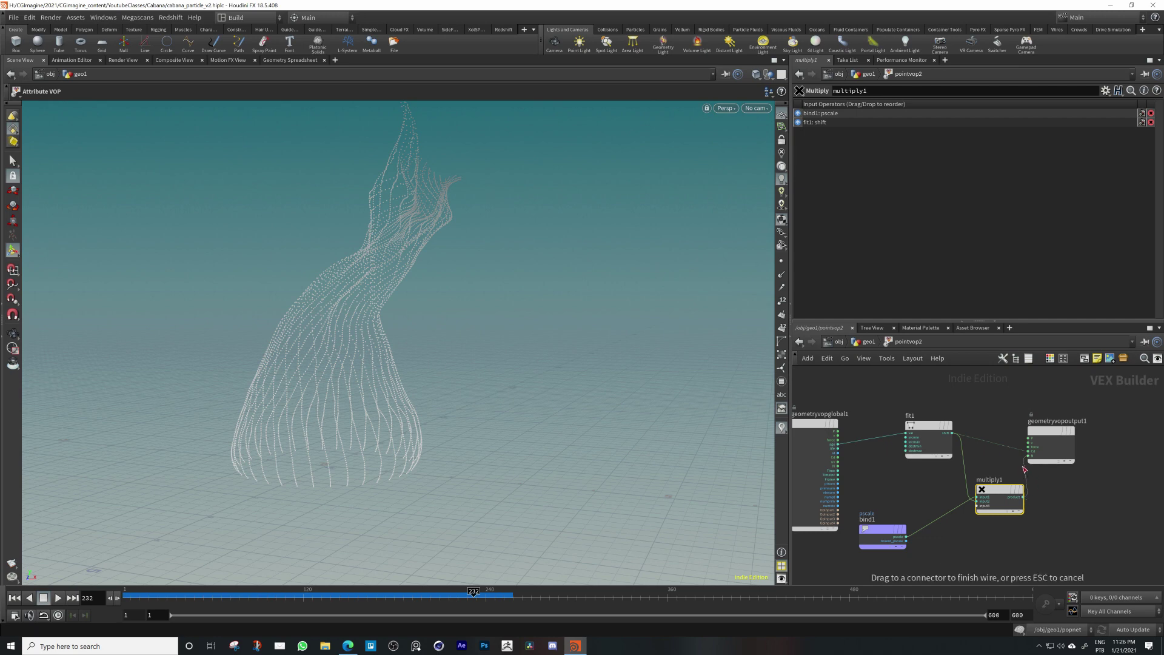
{"action": "left_click", "coordinate": [1028, 454]}
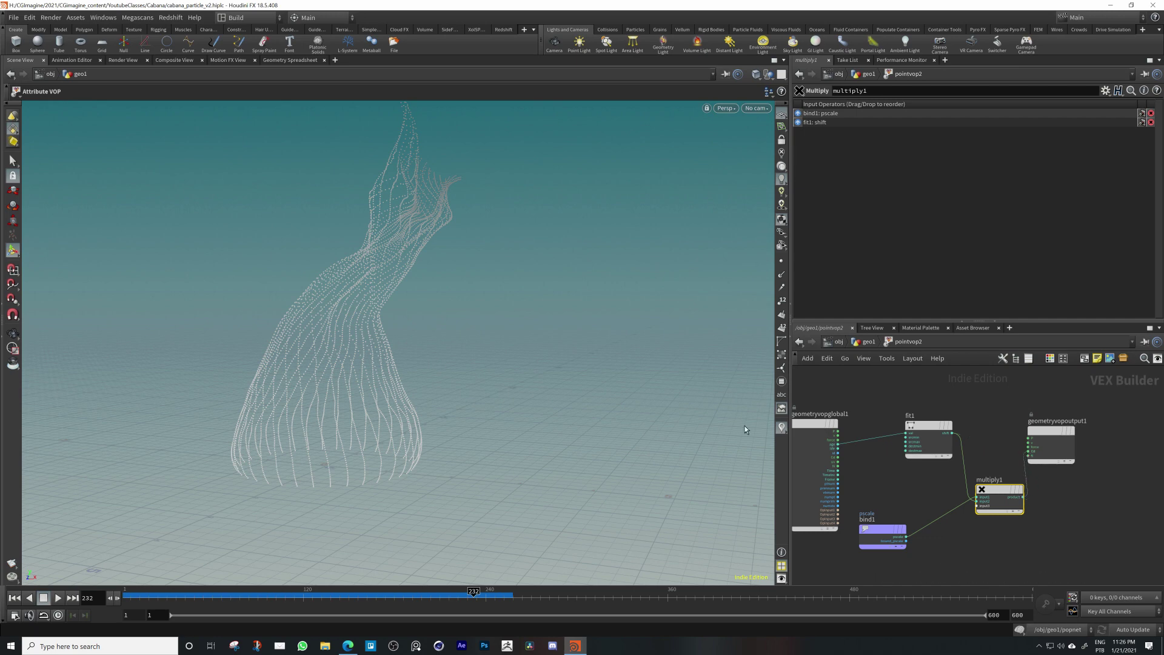
{"action": "double_click", "coordinate": [997, 480]}
{"action": "key", "text": "Return"}
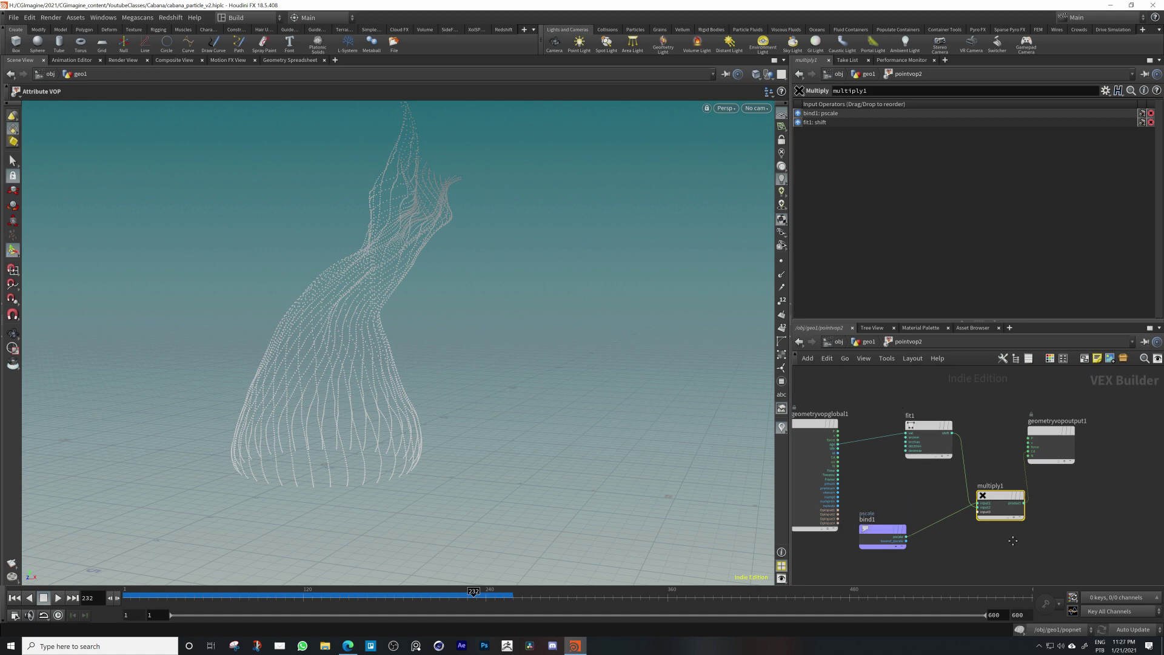
Promote the Multiply node's input3 as a parameter
{"action": "middle_click_drag", "start_coordinate": [982, 523], "coordinate": [986, 506]}
{"action": "scroll", "coordinate": [984, 498], "scroll_direction": "up", "scroll_amount": 3}
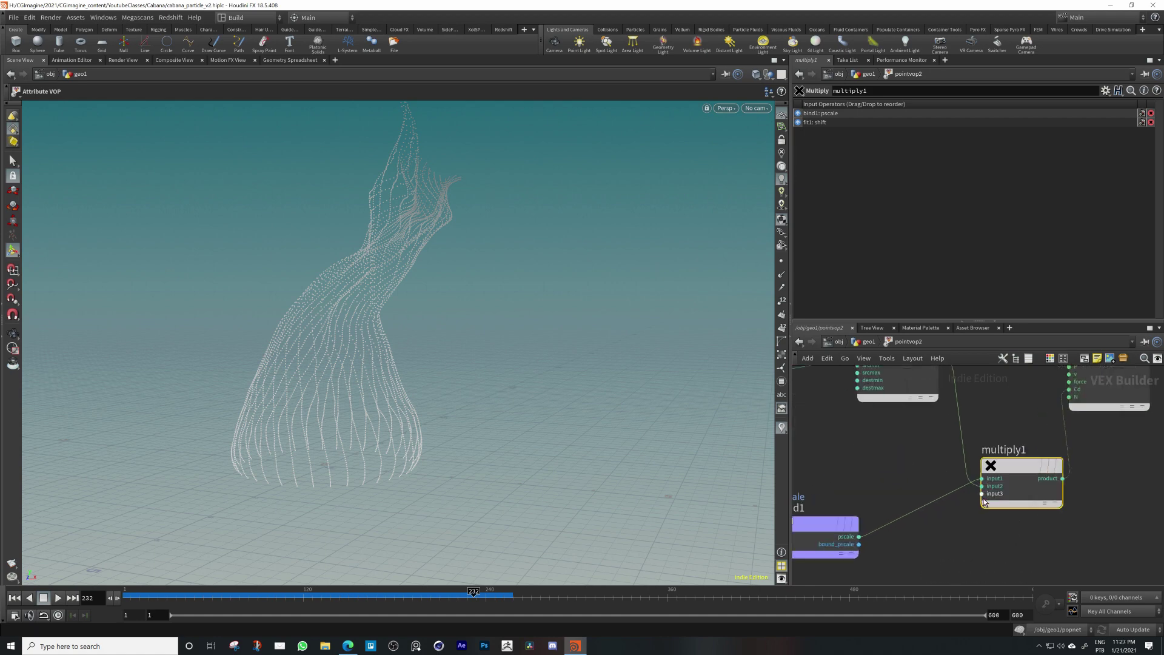
{"action": "right_click", "coordinate": [985, 498]}
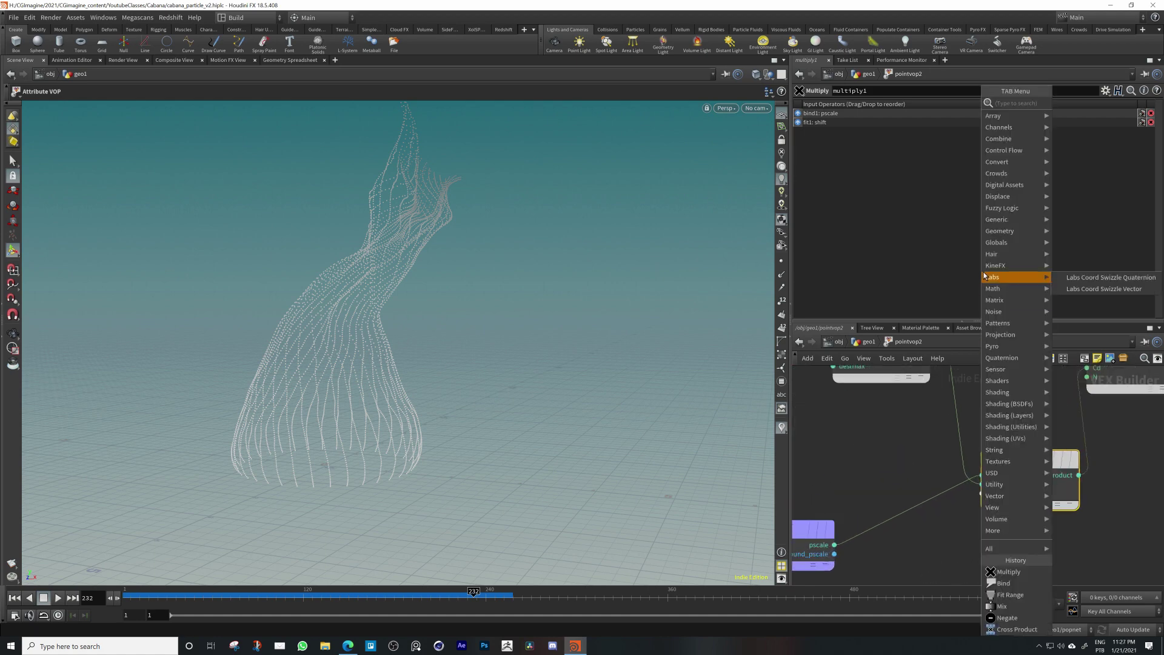
{"action": "left_click", "coordinate": [920, 595]}
{"action": "right_click", "coordinate": [982, 493]}
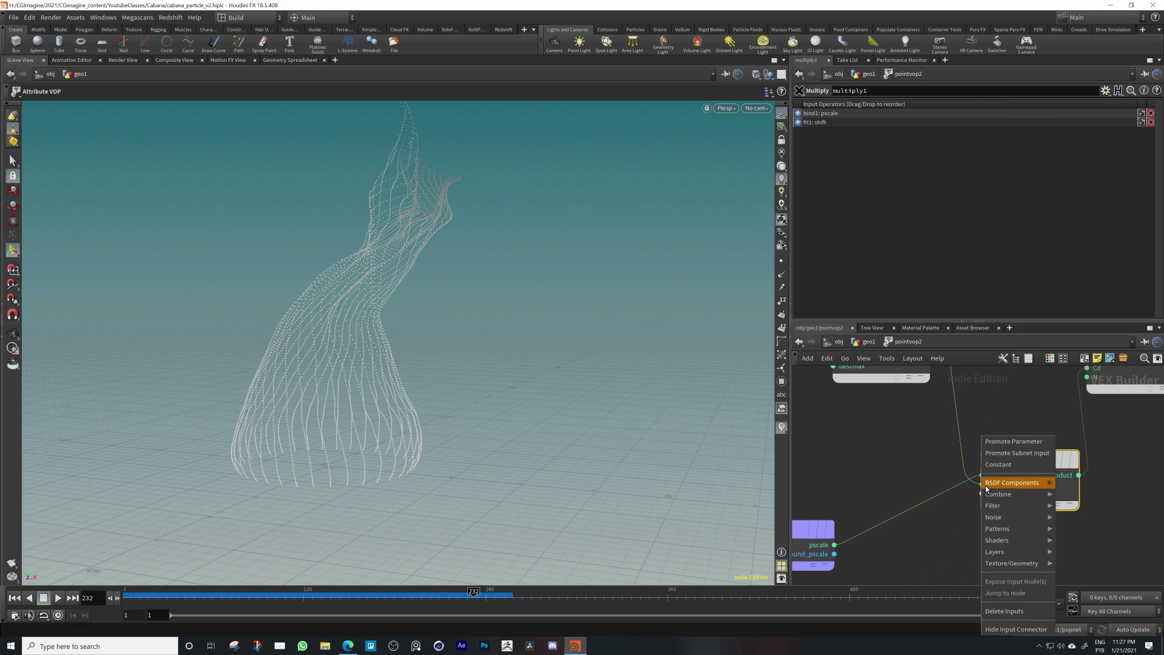
{"action": "left_click", "coordinate": [1002, 450]}
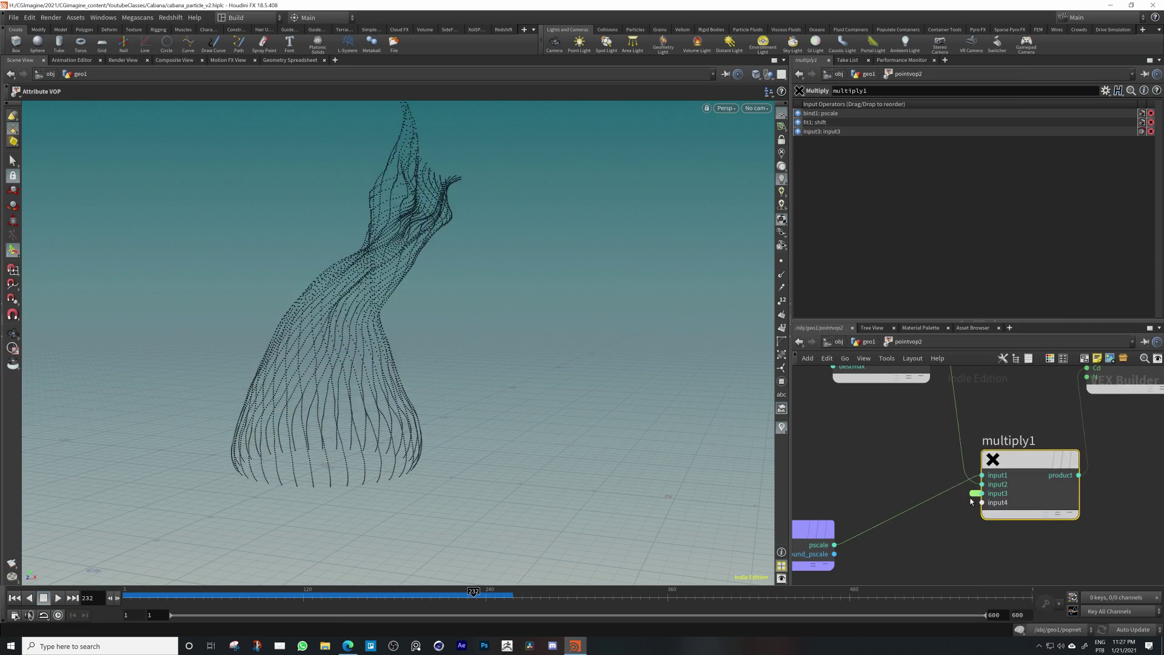
Return to the geo1 network and set Input Number 3 on pointvop2 to 1.3
{"action": "left_click", "coordinate": [864, 342]}
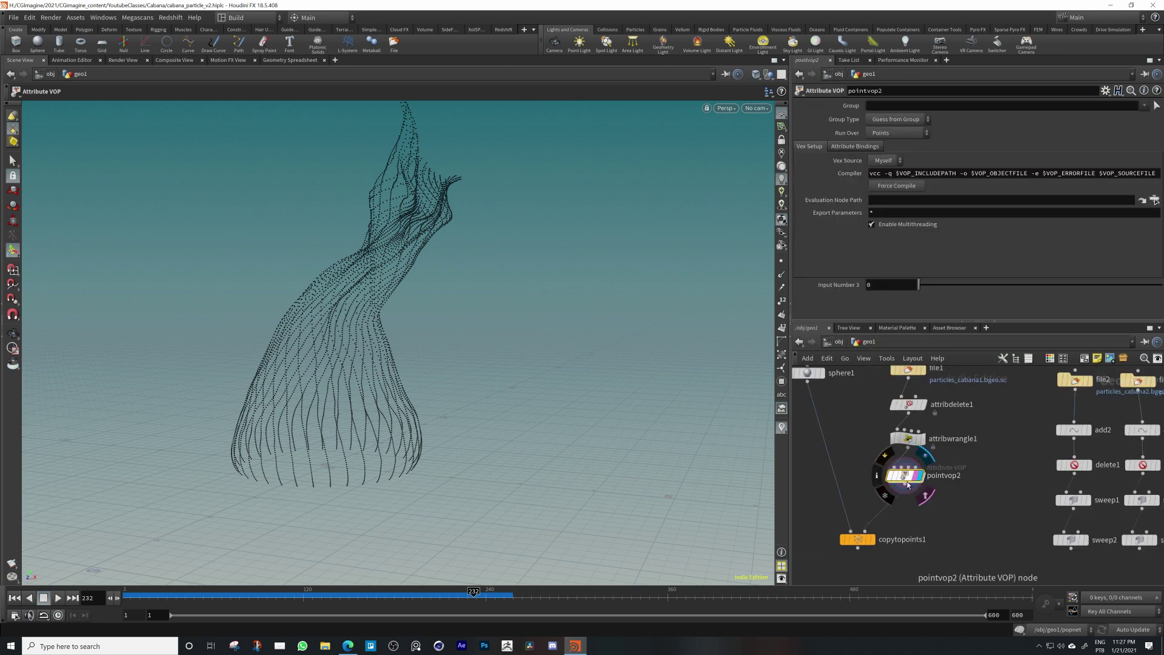
{"action": "left_click", "coordinate": [900, 288]}
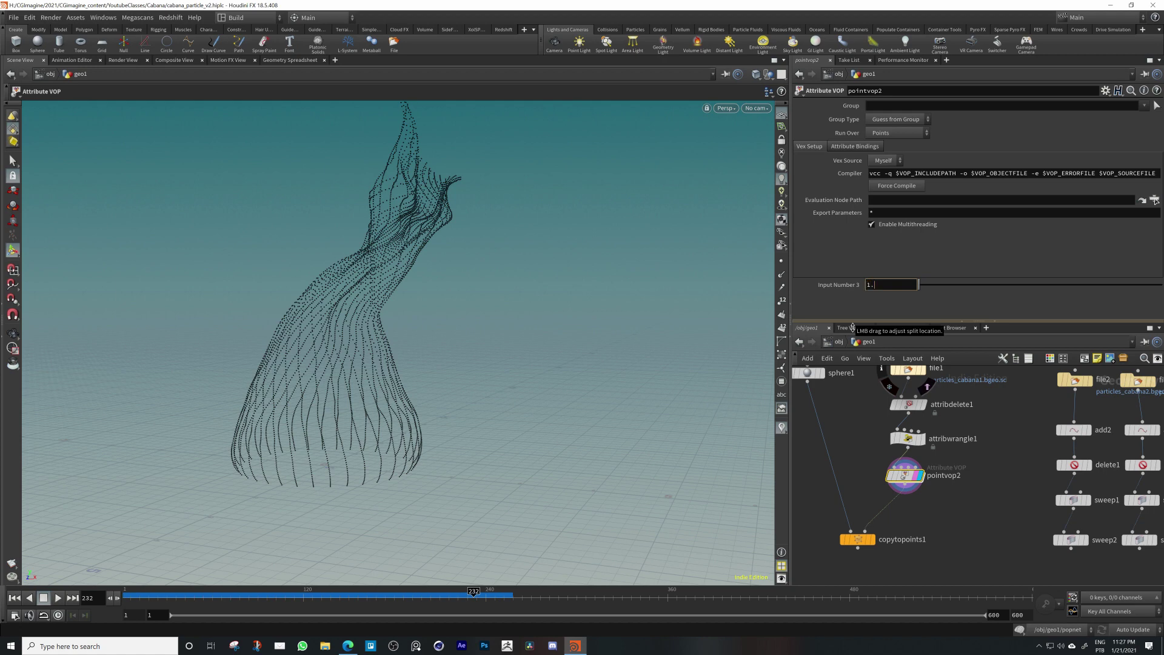
{"action": "key", "text": "Return"}
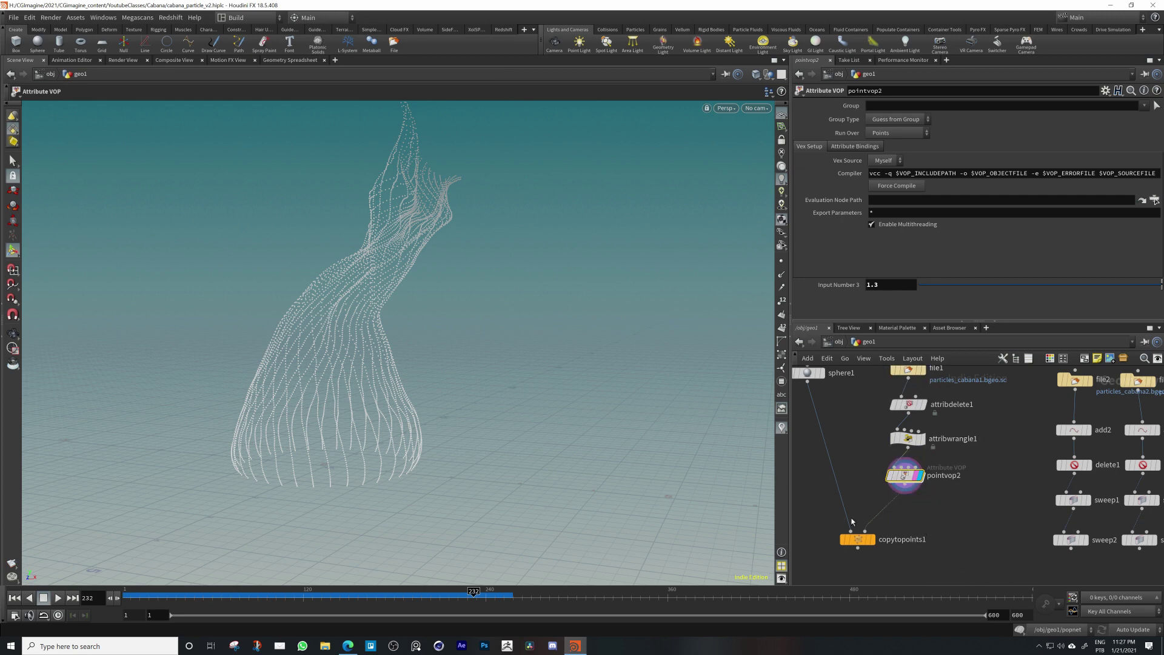
Display the copytopoints1 result and examine the copied spheres along the trails
{"action": "left_click", "coordinate": [868, 539]}
{"action": "left_click", "coordinate": [860, 539]}
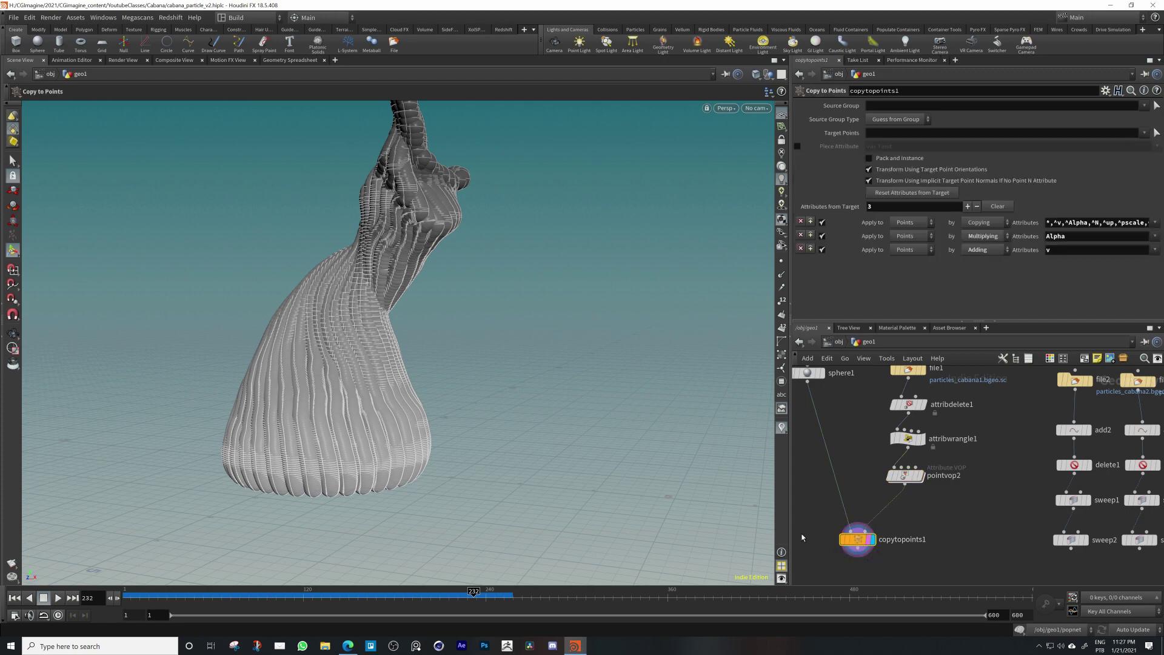
{"action": "key", "text": "Escape"}
{"action": "left_click_drag", "start_coordinate": [558, 328], "coordinate": [421, 335]}
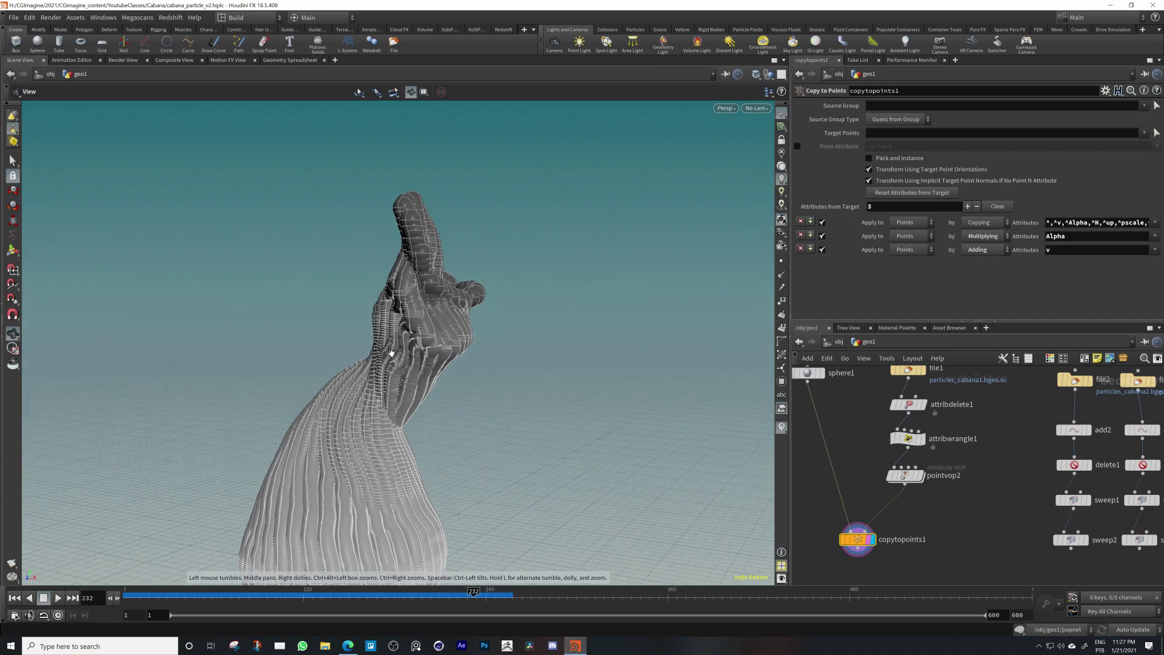
{"action": "middle_click_drag", "start_coordinate": [391, 353], "coordinate": [407, 293], "text": "alt"}
{"action": "mouse_move", "coordinate": [407, 292]}
{"action": "left_mouse_down", "text": "alt"}
{"action": "mouse_move", "coordinate": [425, 293]}
{"action": "mouse_move", "coordinate": [405, 303]}
{"action": "left_mouse_up", "text": "alt"}
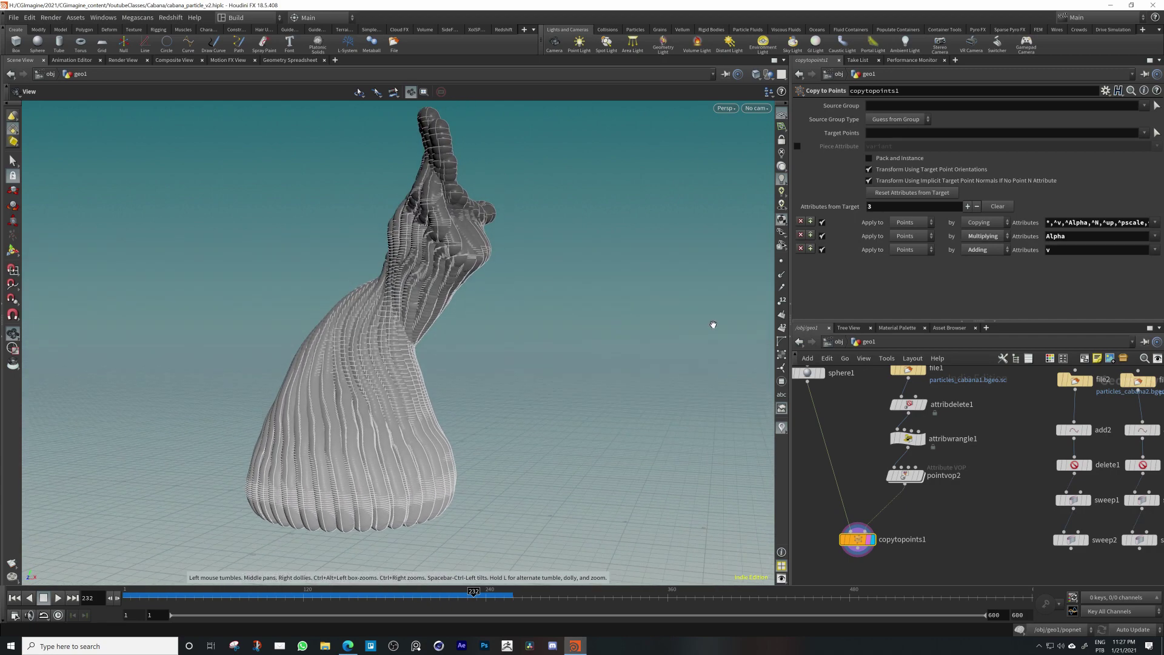
Open the pointvop2 network and copy the attribute name from the bind1 node
{"action": "double_click", "coordinate": [904, 477]}
{"action": "scroll", "coordinate": [849, 522], "scroll_direction": "down", "scroll_amount": 6}
{"action": "middle_click_drag", "start_coordinate": [894, 518], "coordinate": [932, 492]}
{"action": "left_click", "coordinate": [829, 499]}
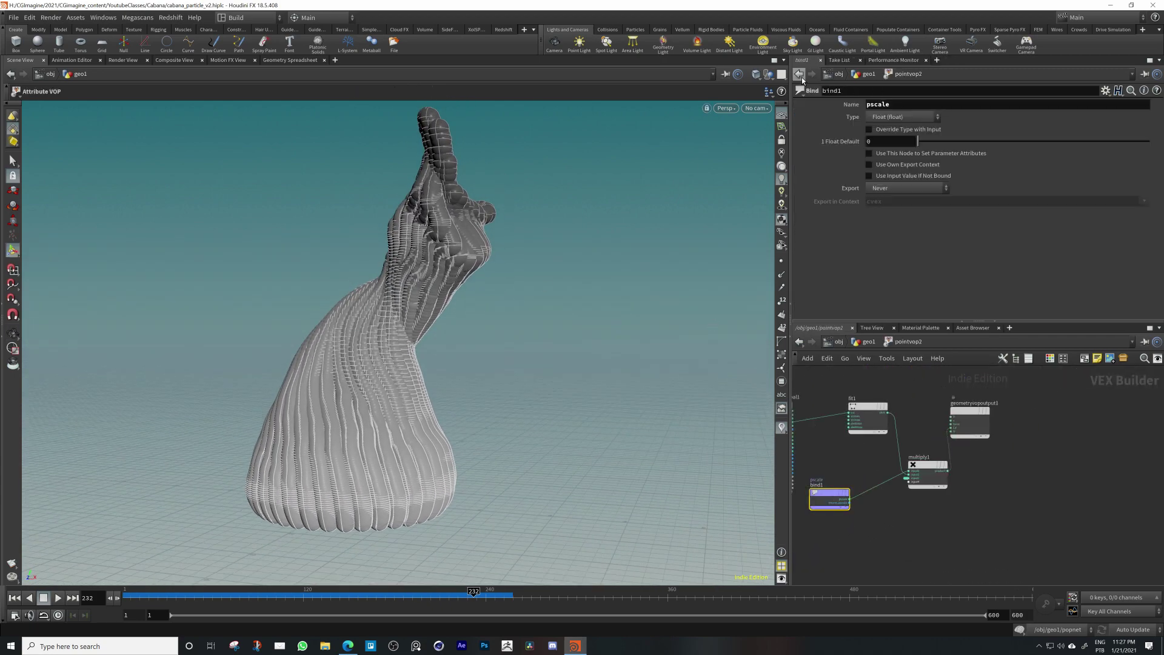
{"action": "double_click", "coordinate": [878, 104]}
{"action": "key", "text": "ctrl+c"}
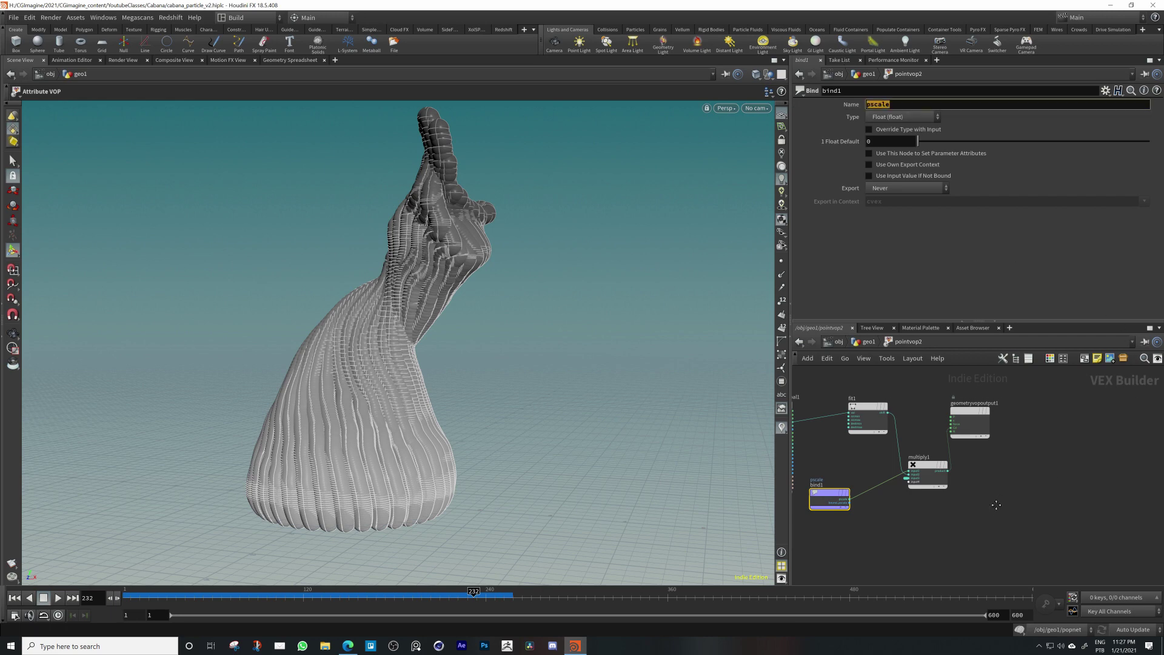
Add a Bind Export node beside the Multiply node and name it pscale
{"action": "key", "text": "Tab"}
{"action": "type", "text": "binex"}
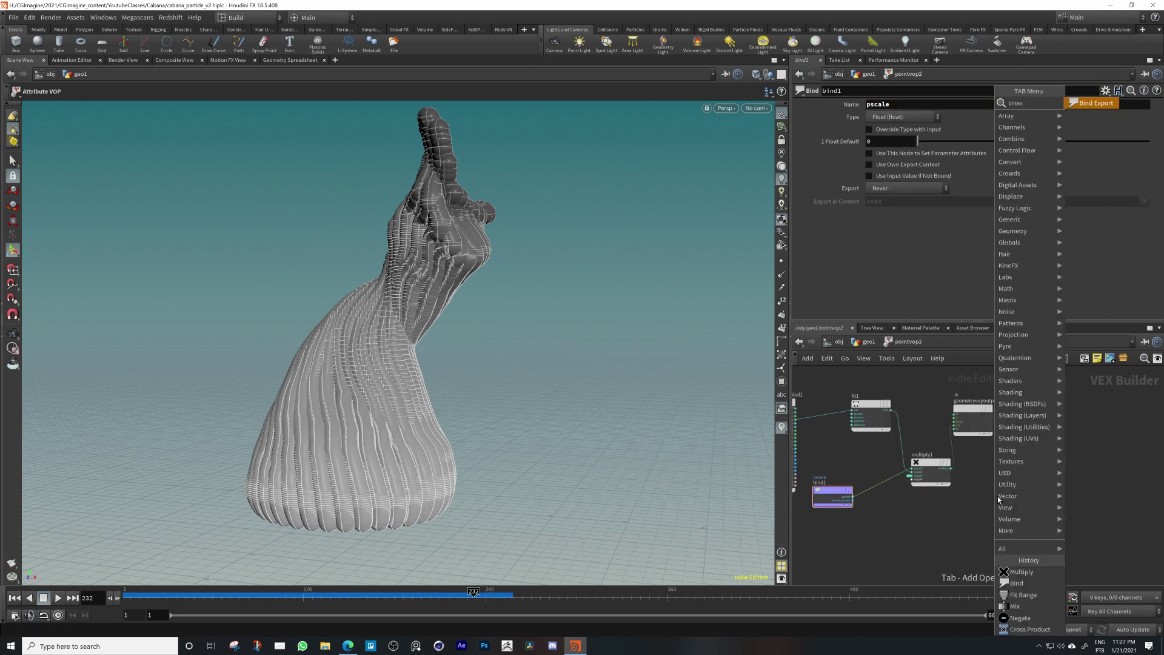
{"action": "key", "text": "Return"}
{"action": "left_click", "coordinate": [997, 496]}
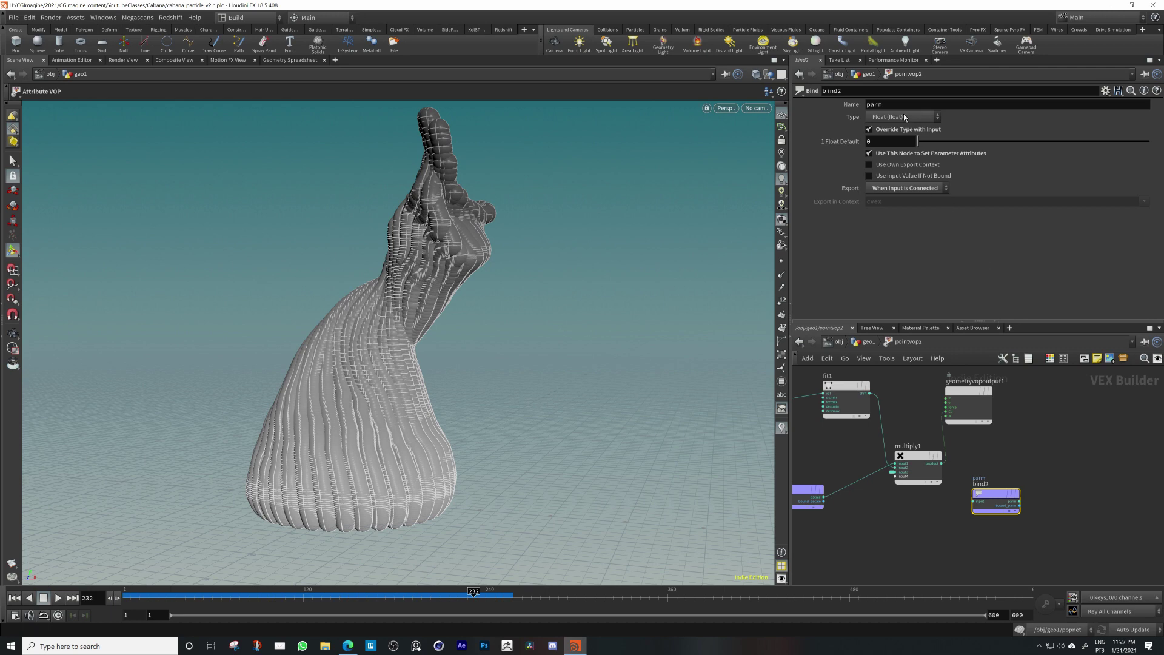
{"action": "double_click", "coordinate": [874, 104]}
{"action": "key", "text": "ctrl+v"}
Connect the Multiply product to the input of the pscale Bind Export node and inspect the spheres along the trails
{"action": "left_click_drag", "start_coordinate": [989, 494], "coordinate": [1010, 448]}
{"action": "scroll", "coordinate": [966, 464], "scroll_direction": "up", "scroll_amount": 3}
{"action": "left_click_drag", "start_coordinate": [925, 463], "coordinate": [1013, 449]}
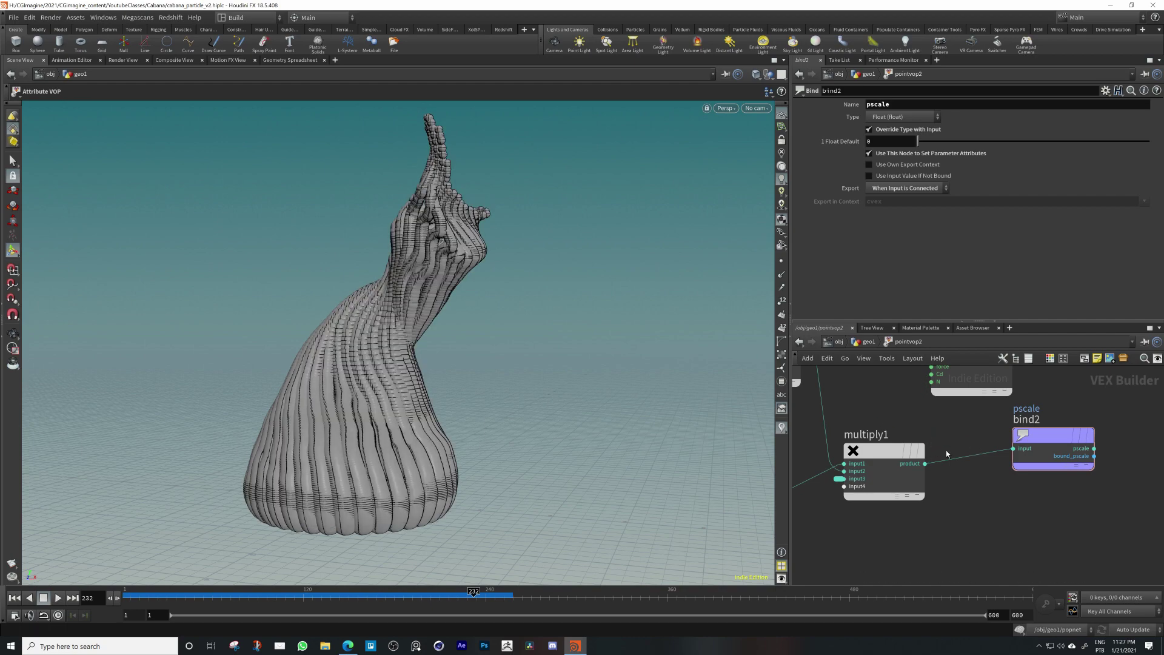
{"action": "mouse_move", "coordinate": [424, 171]}
{"action": "left_mouse_down", "text": "alt"}
{"action": "mouse_move", "coordinate": [345, 192]}
{"action": "mouse_move", "coordinate": [541, 188]}
{"action": "mouse_move", "coordinate": [504, 330]}
{"action": "mouse_move", "coordinate": [611, 218]}
{"action": "mouse_move", "coordinate": [436, 355]}
{"action": "mouse_move", "coordinate": [350, 351]}
{"action": "mouse_move", "coordinate": [431, 351]}
{"action": "mouse_move", "coordinate": [570, 388]}
{"action": "mouse_move", "coordinate": [544, 350]}
{"action": "left_mouse_up", "text": "alt"}
Move fit1 and multiply1 farther apart to make room for another node between them
{"action": "middle_click_drag", "start_coordinate": [961, 427], "coordinate": [1080, 476]}
{"action": "scroll", "coordinate": [923, 431], "scroll_direction": "down", "scroll_amount": 1}
{"action": "middle_click_drag", "start_coordinate": [884, 482], "coordinate": [1021, 493]}
{"action": "left_click_drag", "start_coordinate": [1016, 400], "coordinate": [965, 411]}
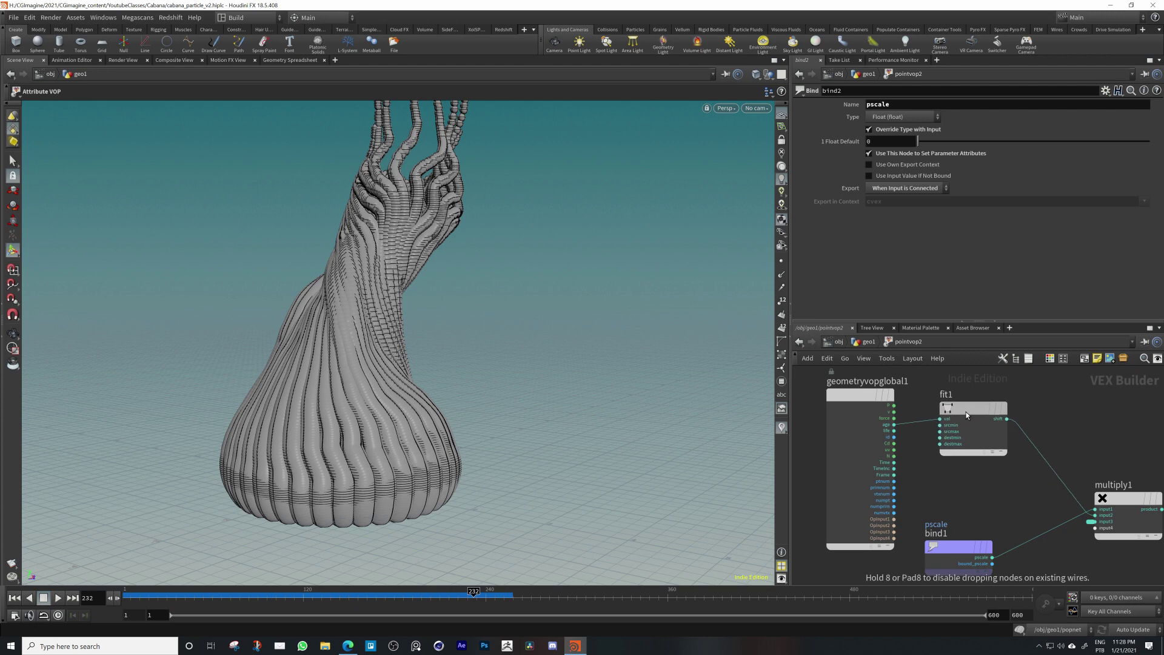
{"action": "left_click_drag", "start_coordinate": [1126, 498], "coordinate": [1163, 487]}
{"action": "middle_click_drag", "start_coordinate": [1061, 449], "coordinate": [1037, 454]}
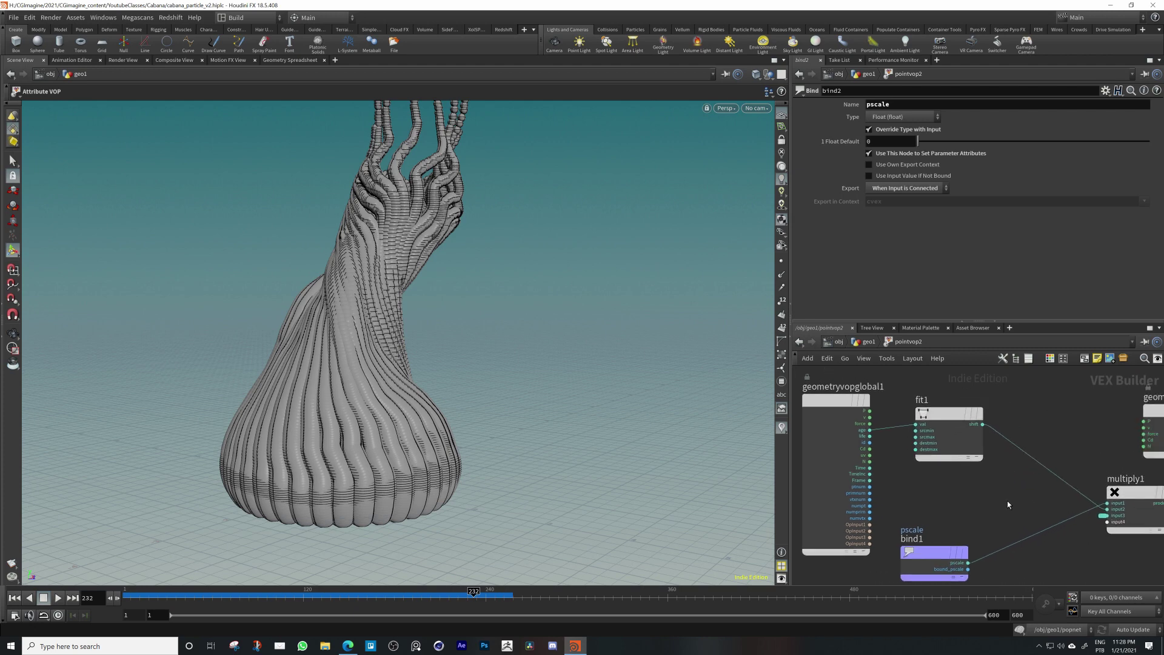
Insert a Ramp Parameter node on the wire between fit1 and multiply1, and set its ramp type to Spline Ramp (float)
{"action": "key", "text": "Tab"}
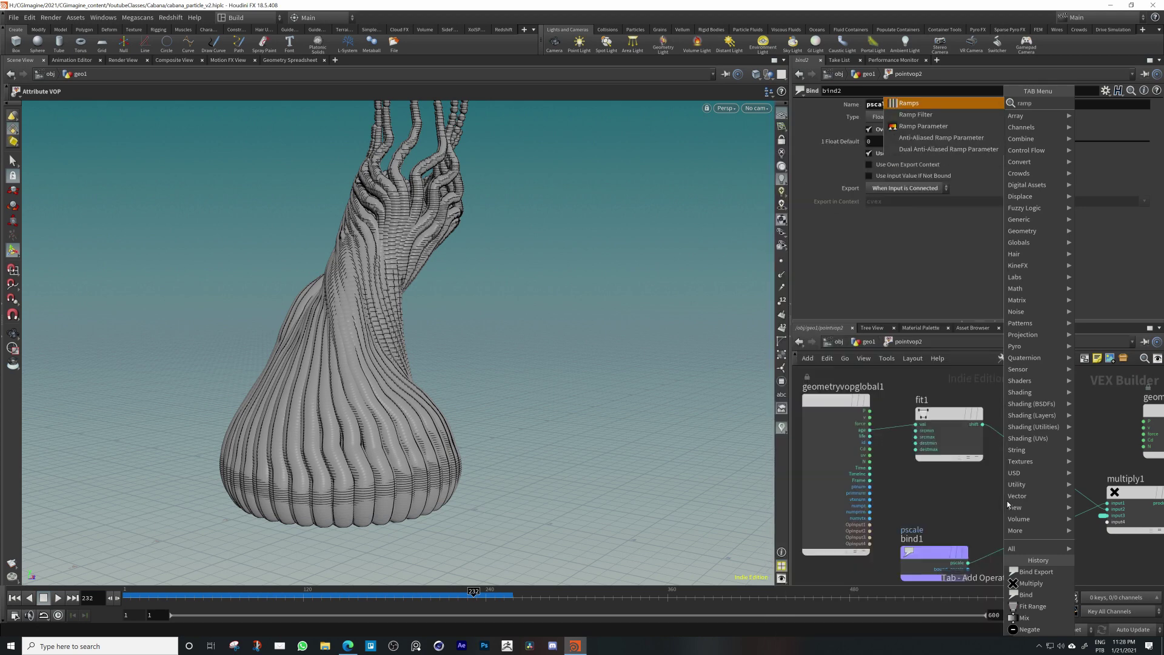
{"action": "key", "text": "Down"}
{"action": "key", "text": "Down"}
{"action": "key", "text": "Return"}
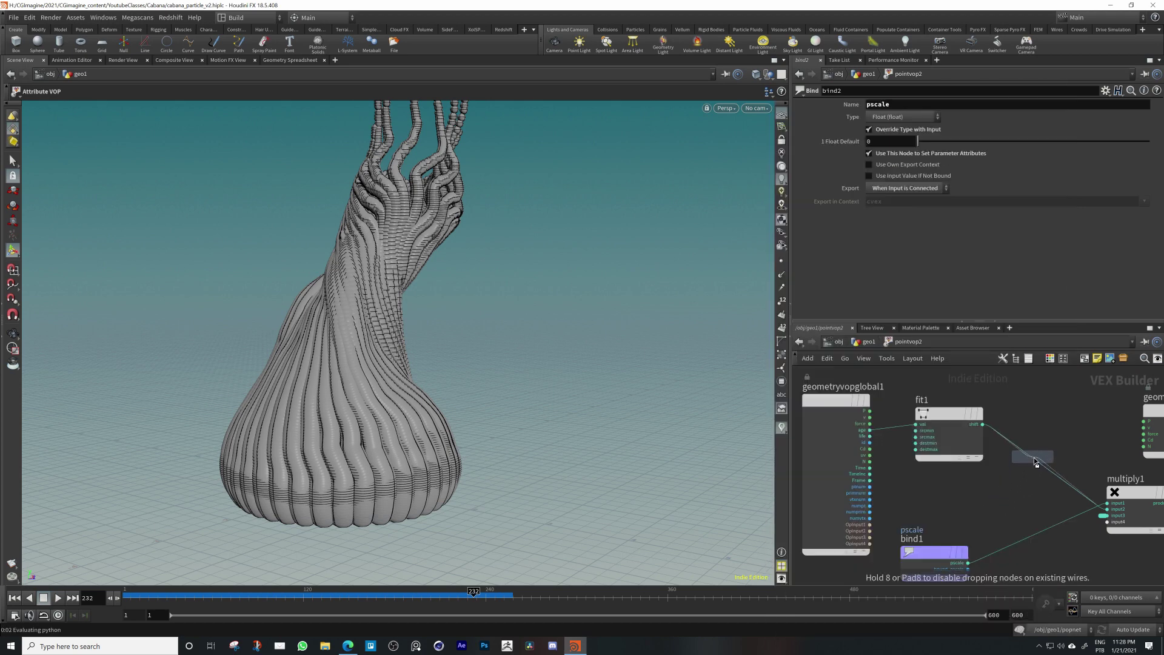
{"action": "left_click", "coordinate": [1062, 457]}
{"action": "left_click_drag", "start_coordinate": [1062, 458], "coordinate": [1049, 441]}
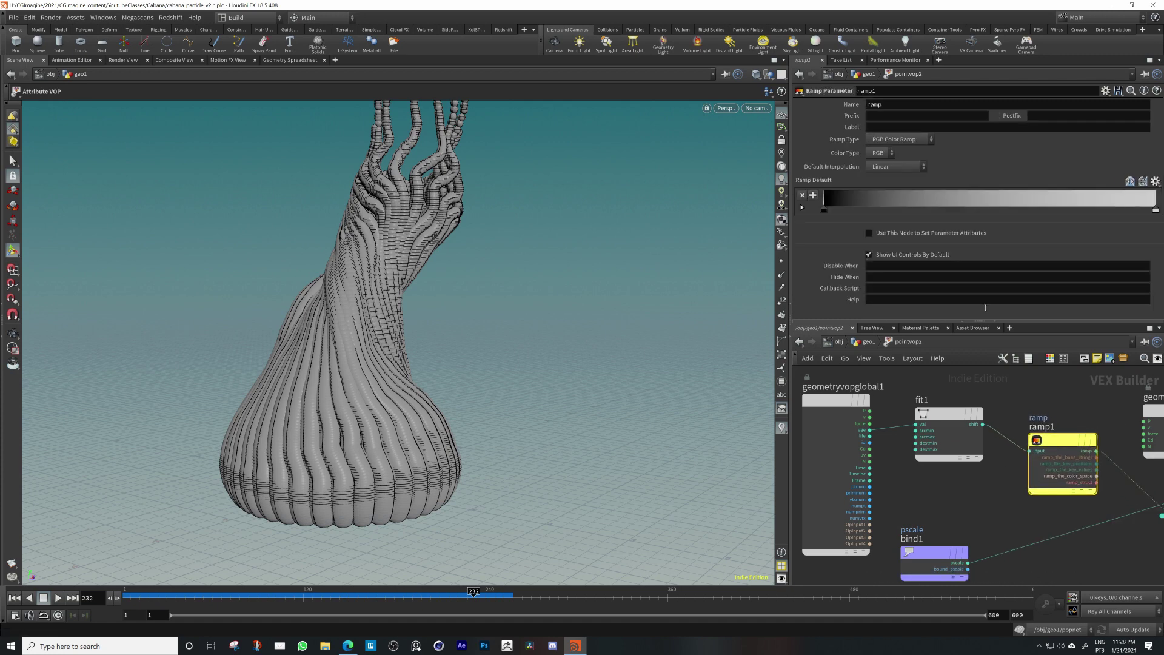
{"action": "left_click", "coordinate": [896, 162]}
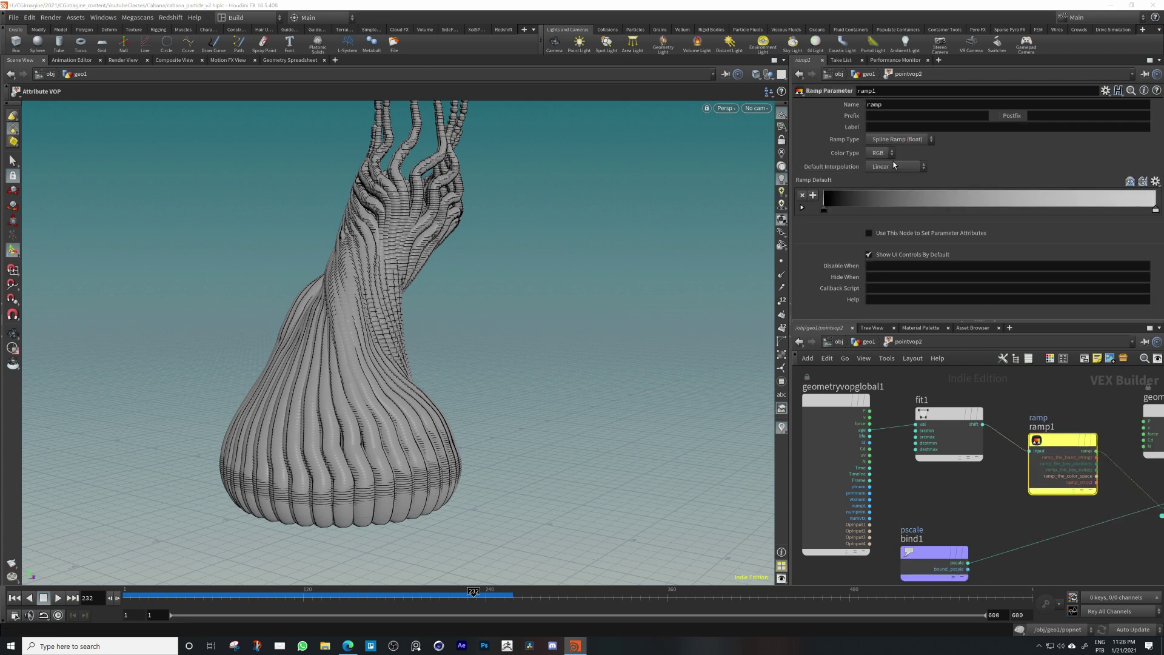
Remove the promoted parameter from input3 of multiply1, and tidy the positions of ramp1 and bind2
{"action": "middle_click_drag", "start_coordinate": [1025, 540], "coordinate": [918, 534]}
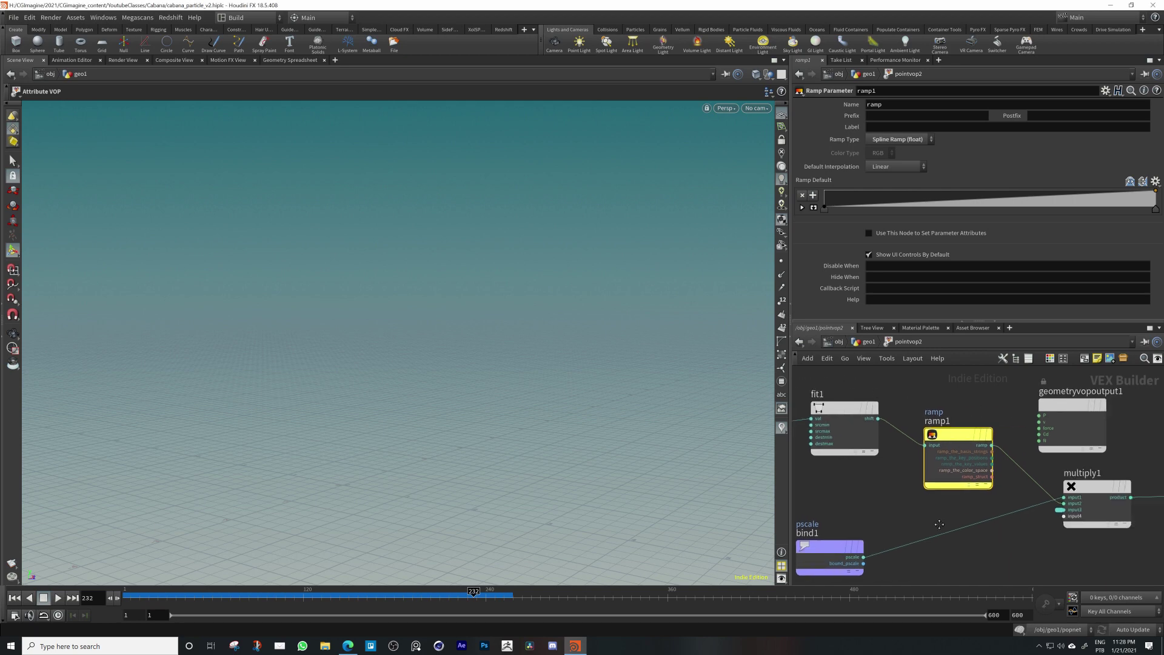
{"action": "middle_click_drag", "start_coordinate": [1091, 561], "coordinate": [1005, 535]}
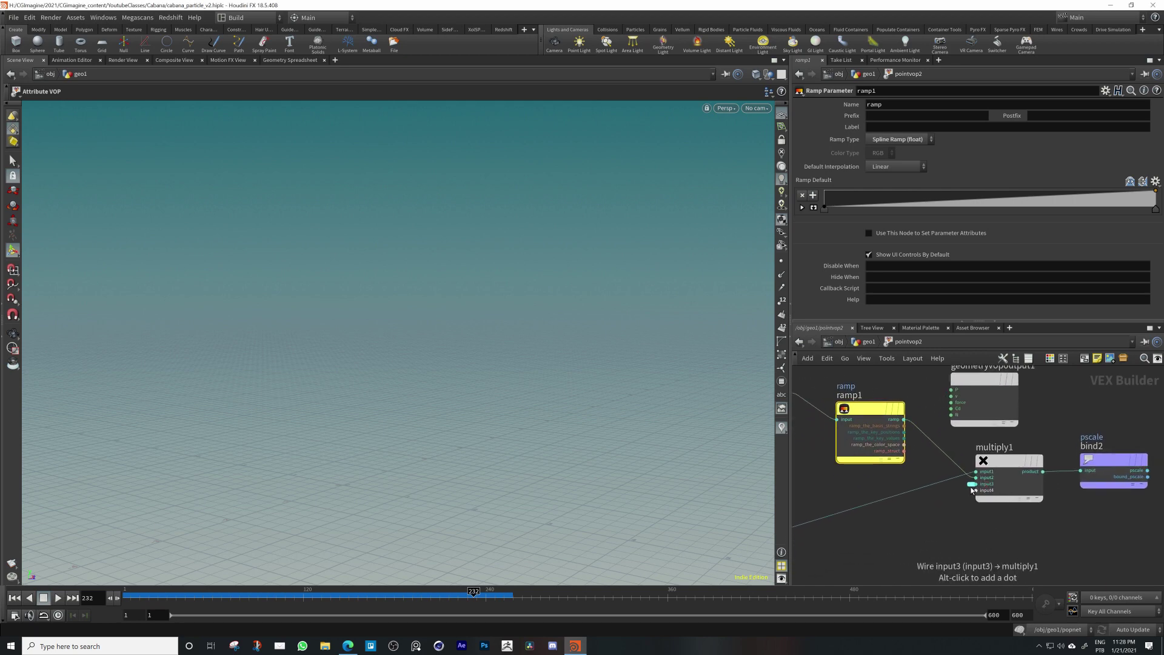
{"action": "right_click", "coordinate": [972, 488]}
{"action": "left_click", "coordinate": [982, 499]}
{"action": "left_click", "coordinate": [1007, 462]}
{"action": "middle_click_drag", "start_coordinate": [1073, 529], "coordinate": [1037, 578]}
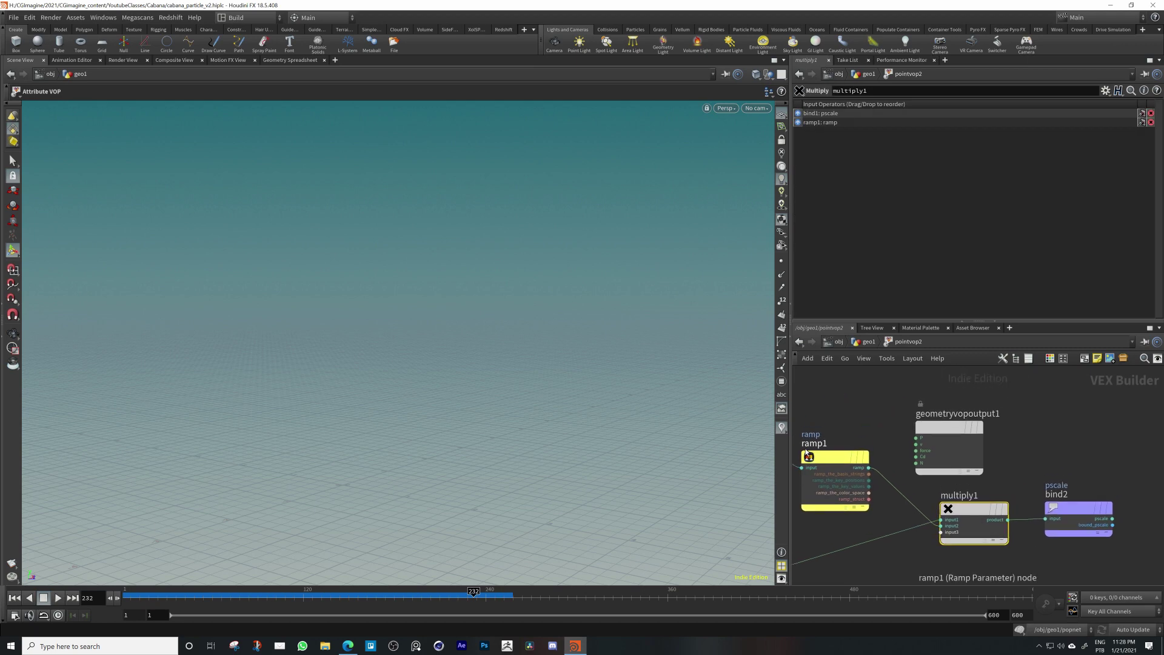
{"action": "left_click_drag", "start_coordinate": [825, 462], "coordinate": [826, 454]}
{"action": "left_click_drag", "start_coordinate": [1088, 510], "coordinate": [1109, 512]}
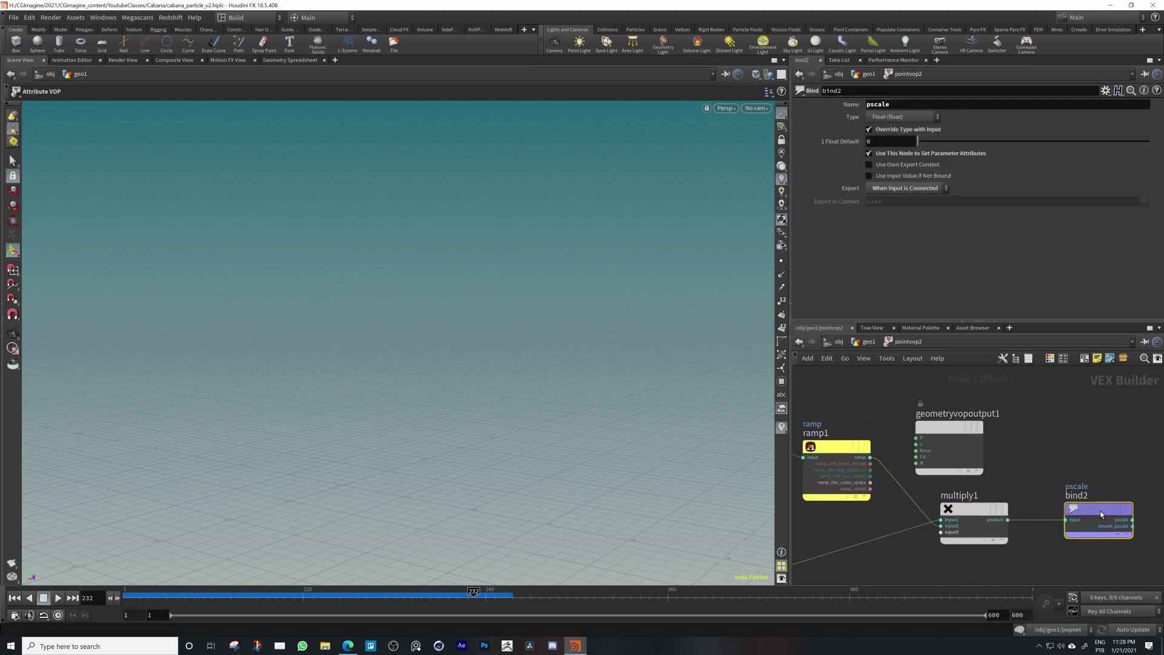
Return to the geo1 network and raise the end point of pointvop2's ramp to value 1
{"action": "left_click", "coordinate": [875, 342]}
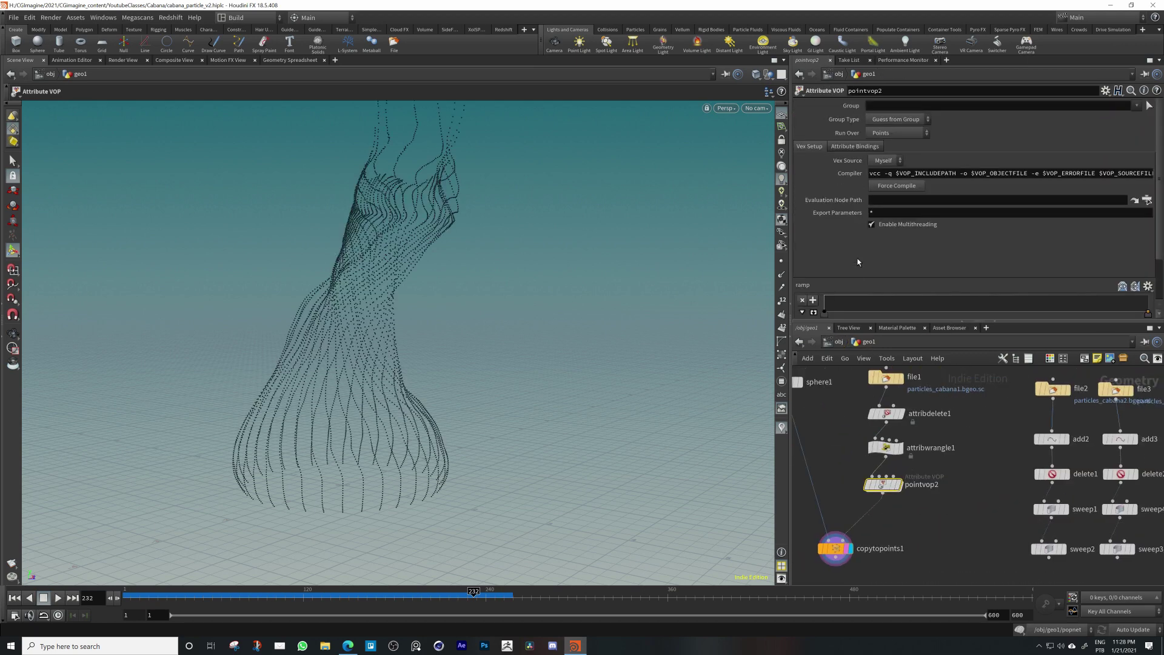
{"action": "scroll", "coordinate": [880, 286], "scroll_direction": "down", "scroll_amount": 1}
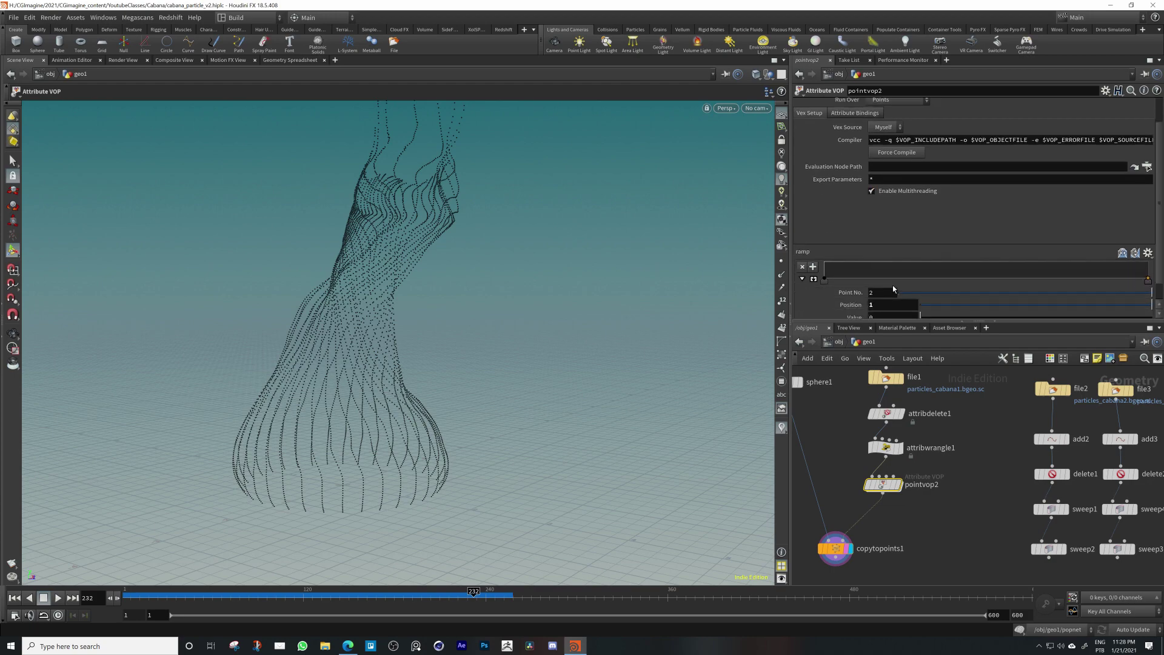
{"action": "left_click", "coordinate": [827, 277]}
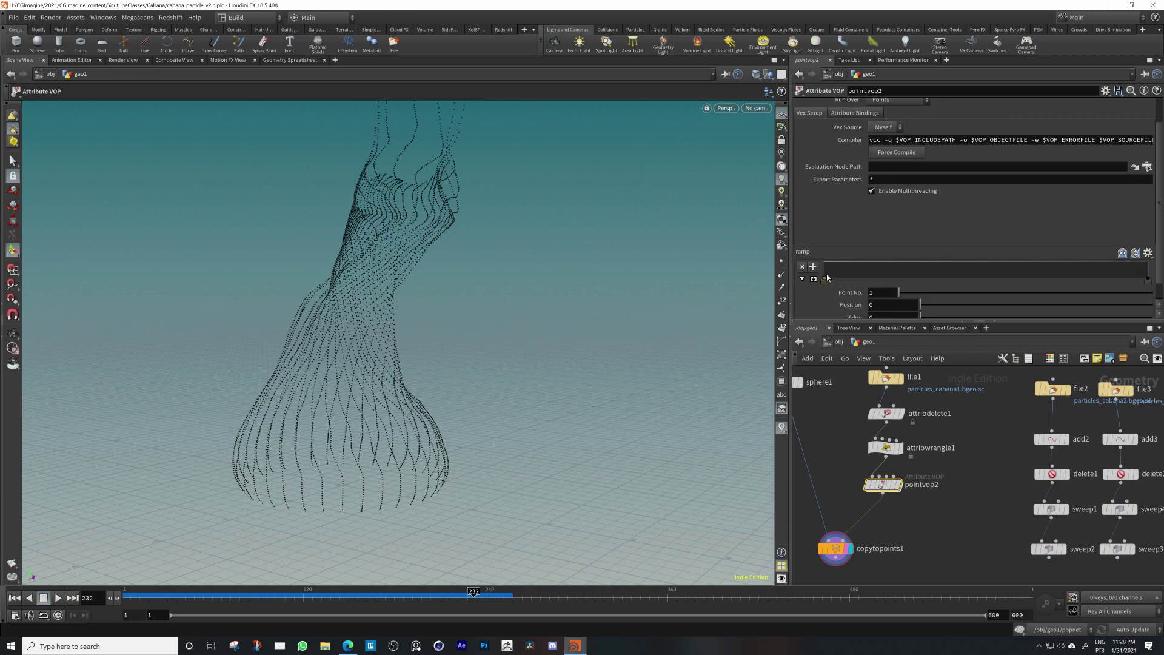
{"action": "mouse_move", "coordinate": [827, 277]}
{"action": "left_mouse_down"}
{"action": "mouse_move", "coordinate": [827, 260]}
{"action": "mouse_move", "coordinate": [828, 283]}
{"action": "left_mouse_up"}
{"action": "left_click_drag", "start_coordinate": [1149, 280], "coordinate": [1150, 261]}
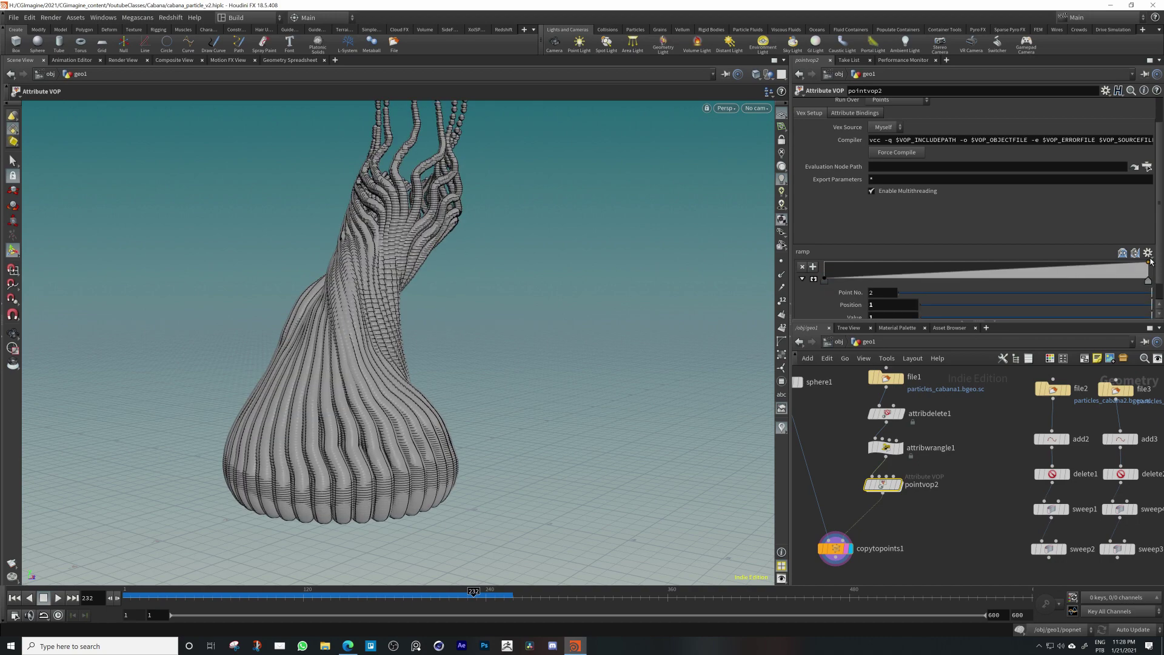
Reshape the pointvop2 ramp to start high, dip to about 0.21 at position 0.363, and rise again toward the end
{"action": "left_click_drag", "start_coordinate": [825, 281], "coordinate": [945, 287]}
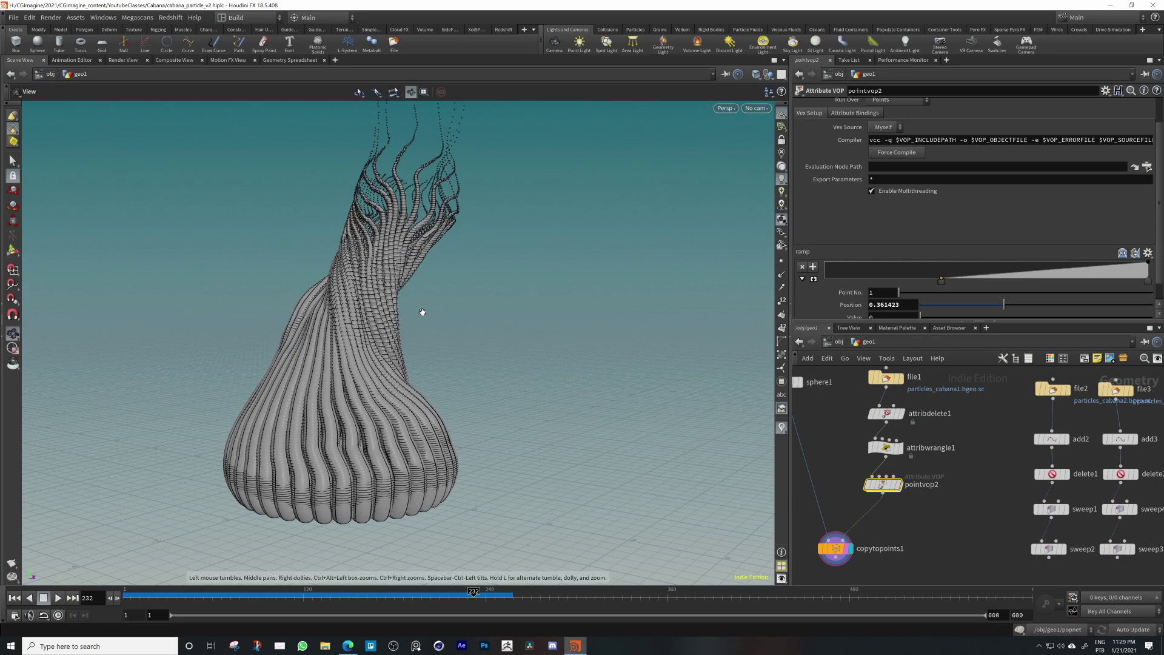
{"action": "left_click_drag", "start_coordinate": [359, 280], "coordinate": [560, 294], "text": "alt"}
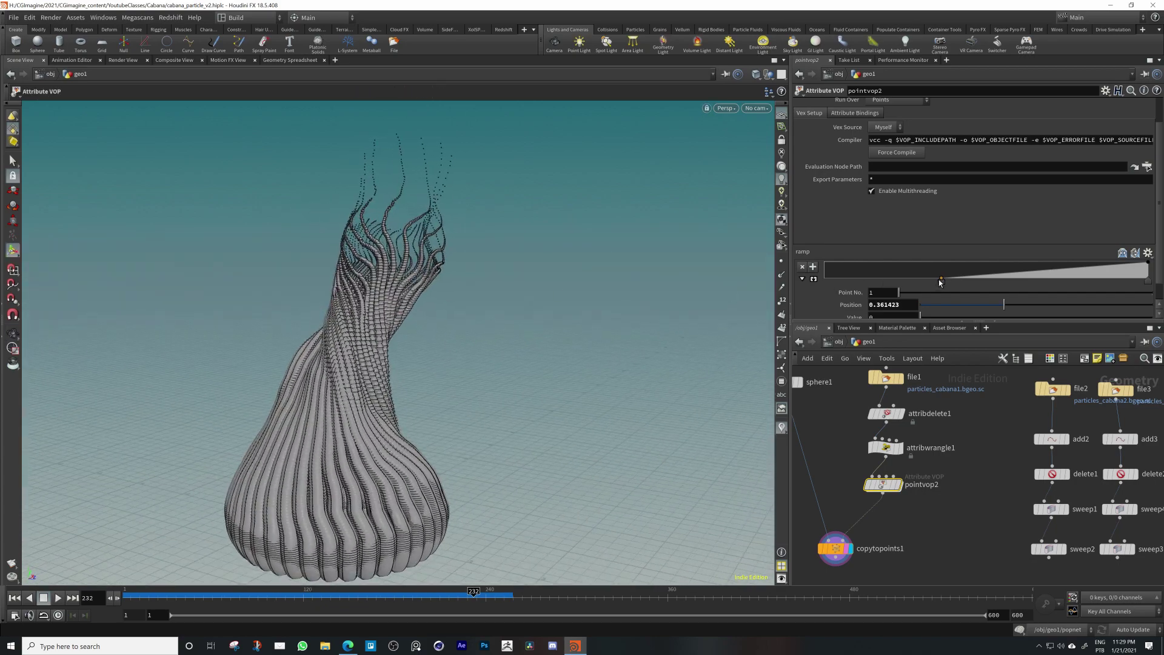
{"action": "left_click_drag", "start_coordinate": [845, 277], "coordinate": [945, 279]}
{"action": "key", "text": "Escape"}
{"action": "left_click_drag", "start_coordinate": [404, 338], "coordinate": [456, 357]}
Display the sphere1 node and set its primitive type to Polygon
{"action": "middle_click_drag", "start_coordinate": [847, 441], "coordinate": [951, 420]}
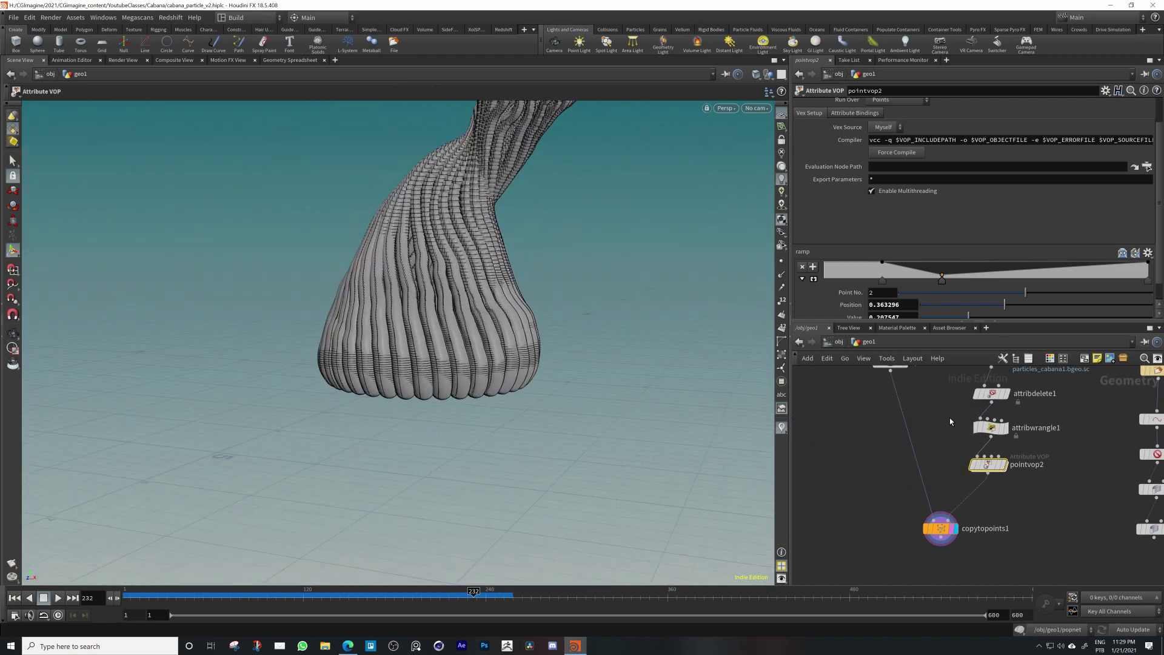
{"action": "middle_click_drag", "start_coordinate": [894, 385], "coordinate": [904, 455]}
{"action": "scroll", "coordinate": [910, 443], "scroll_direction": "up", "scroll_amount": 5}
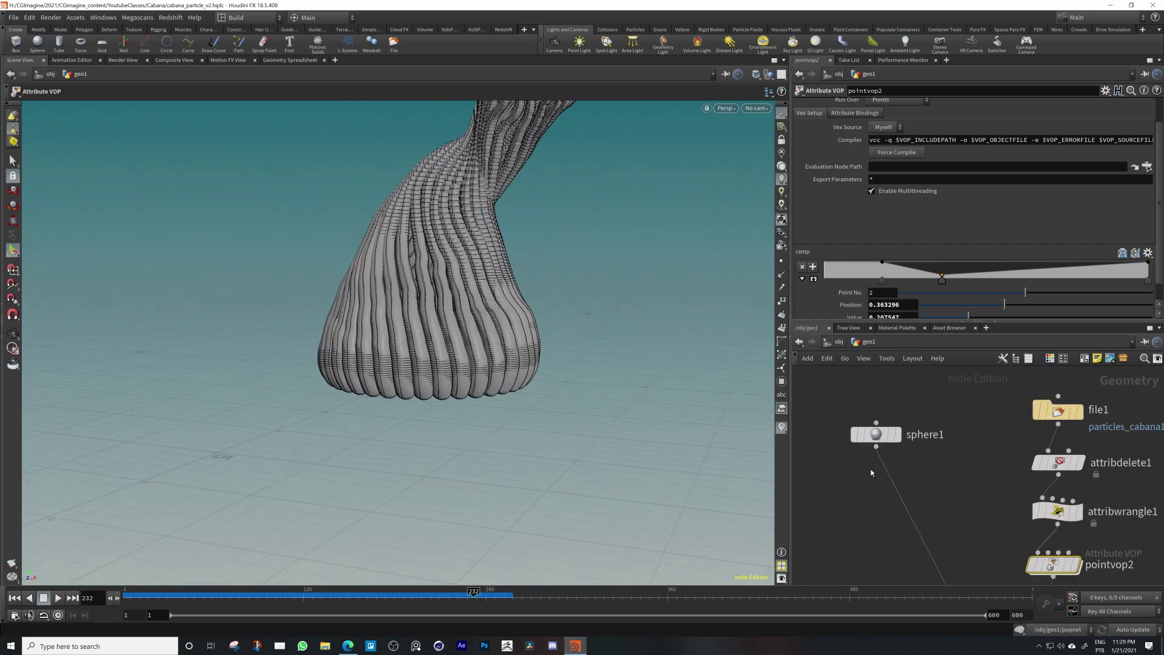
{"action": "left_click", "coordinate": [879, 427]}
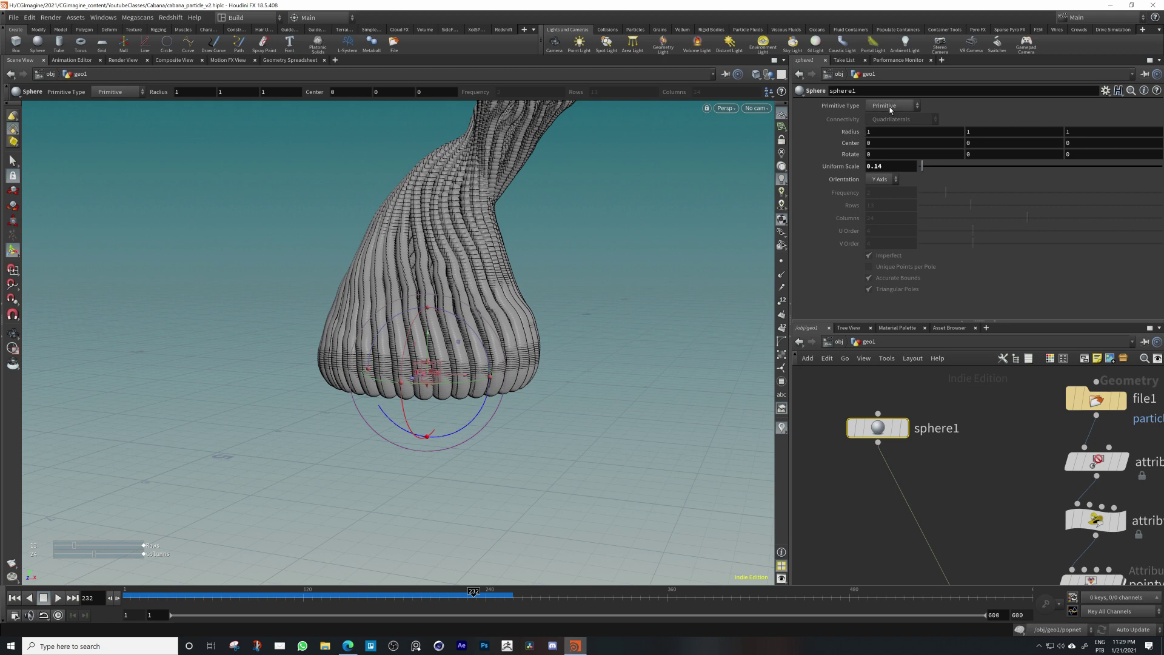
{"action": "left_click", "coordinate": [903, 428]}
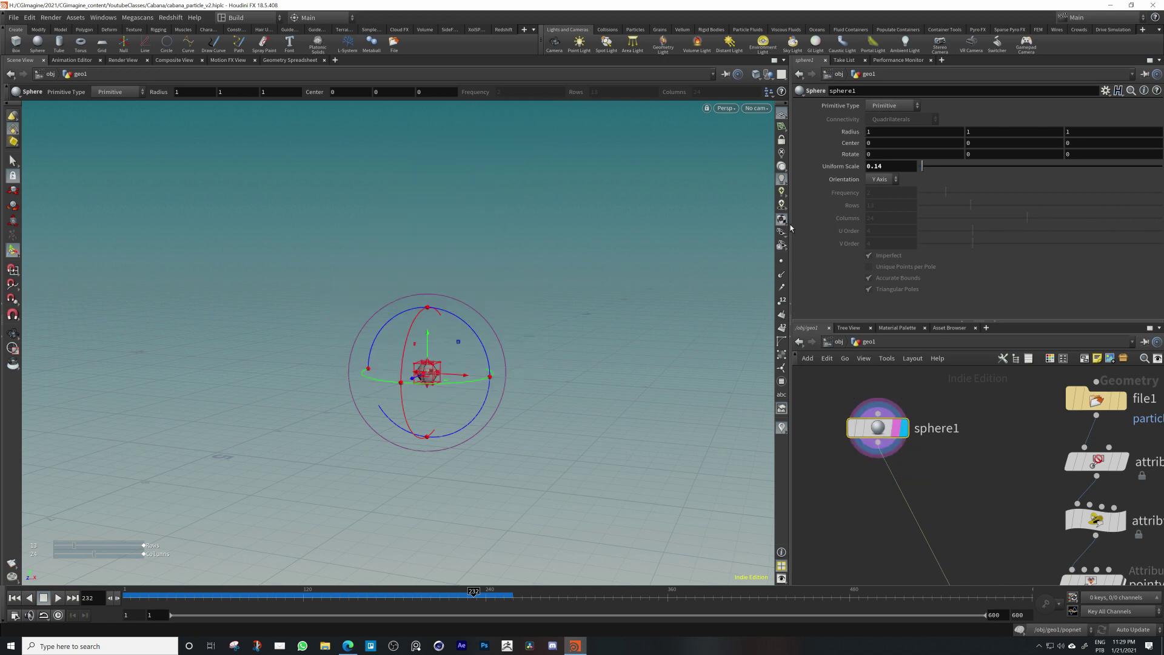
{"action": "left_click", "coordinate": [904, 106]}
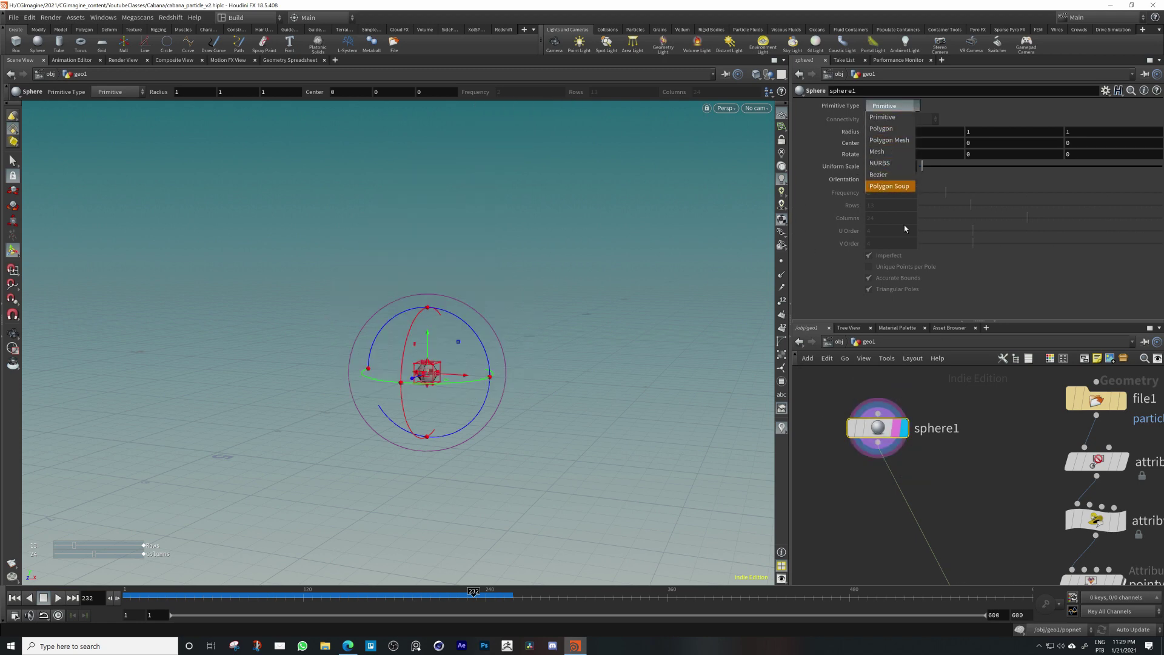
{"action": "left_click", "coordinate": [880, 129]}
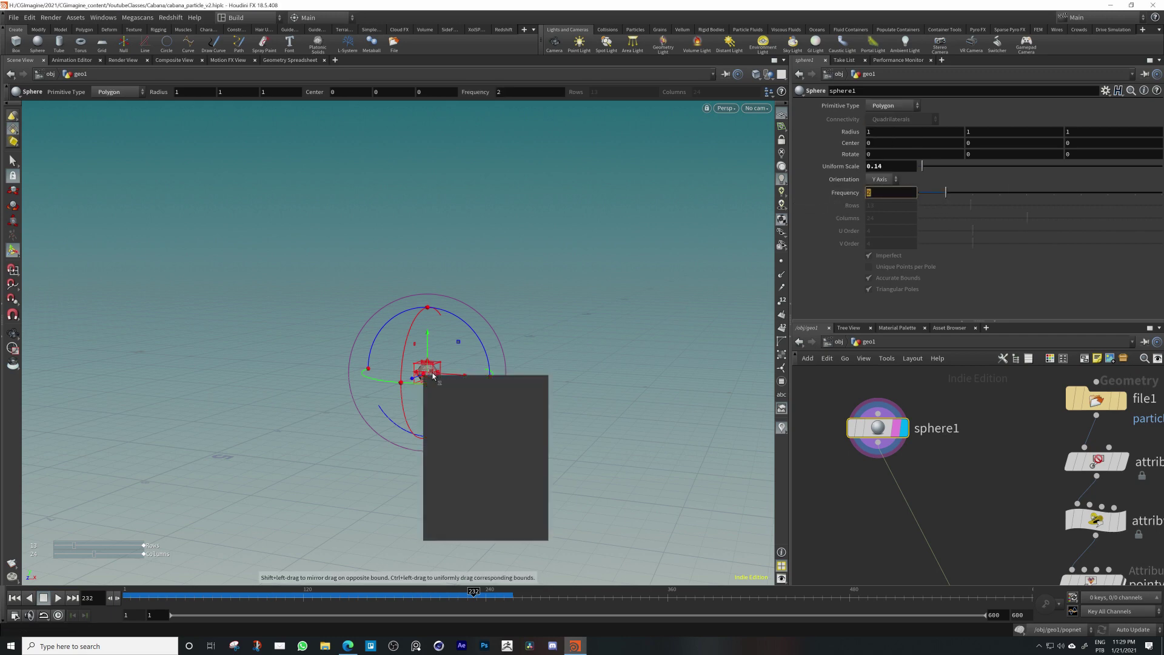
Set the Frequency of sphere1 to 50
{"action": "key", "text": "Escape"}
{"action": "right_click_drag", "start_coordinate": [417, 361], "coordinate": [733, 356], "text": "alt"}
{"action": "right_click_drag", "start_coordinate": [464, 382], "coordinate": [551, 376], "text": "alt"}
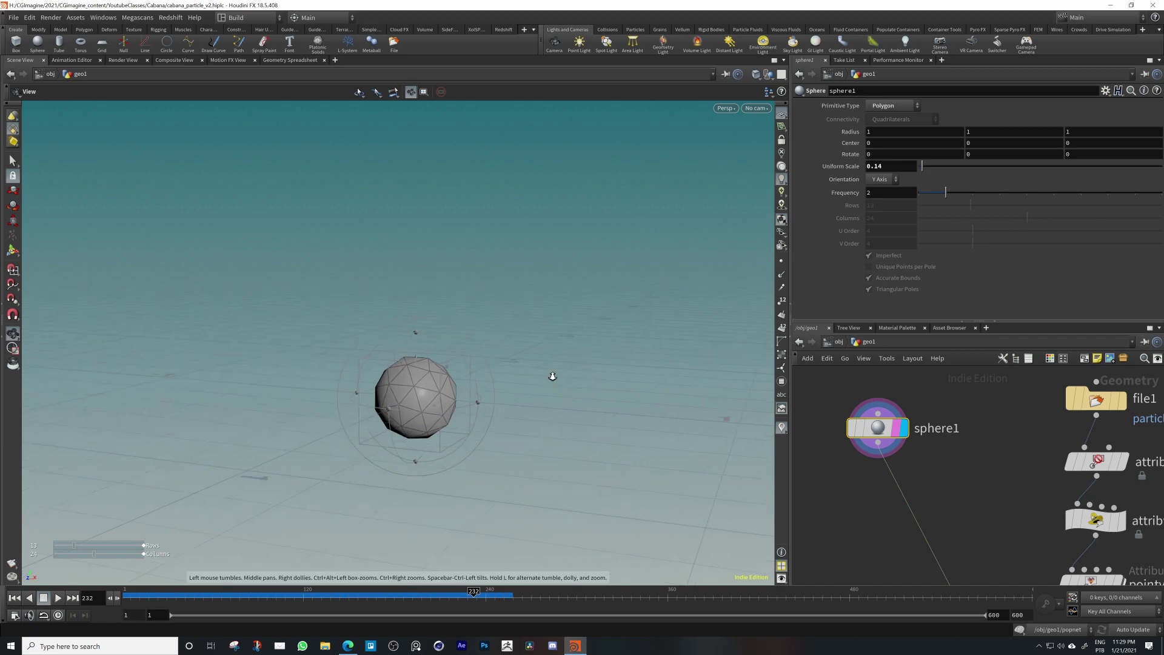
{"action": "left_click_drag", "start_coordinate": [878, 194], "coordinate": [814, 209]}
{"action": "type", "text": "50"}
{"action": "key", "text": "Return"}
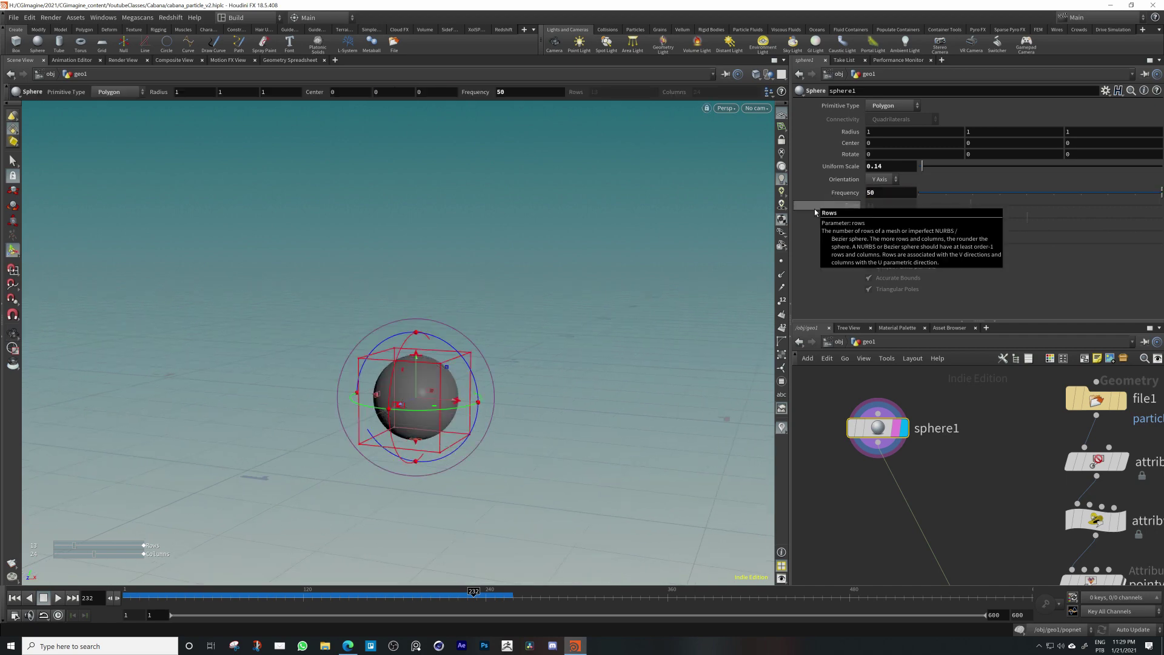
Set the Frequency of sphere1 to 25
{"action": "right_click_drag", "start_coordinate": [379, 400], "coordinate": [782, 330], "text": "alt"}
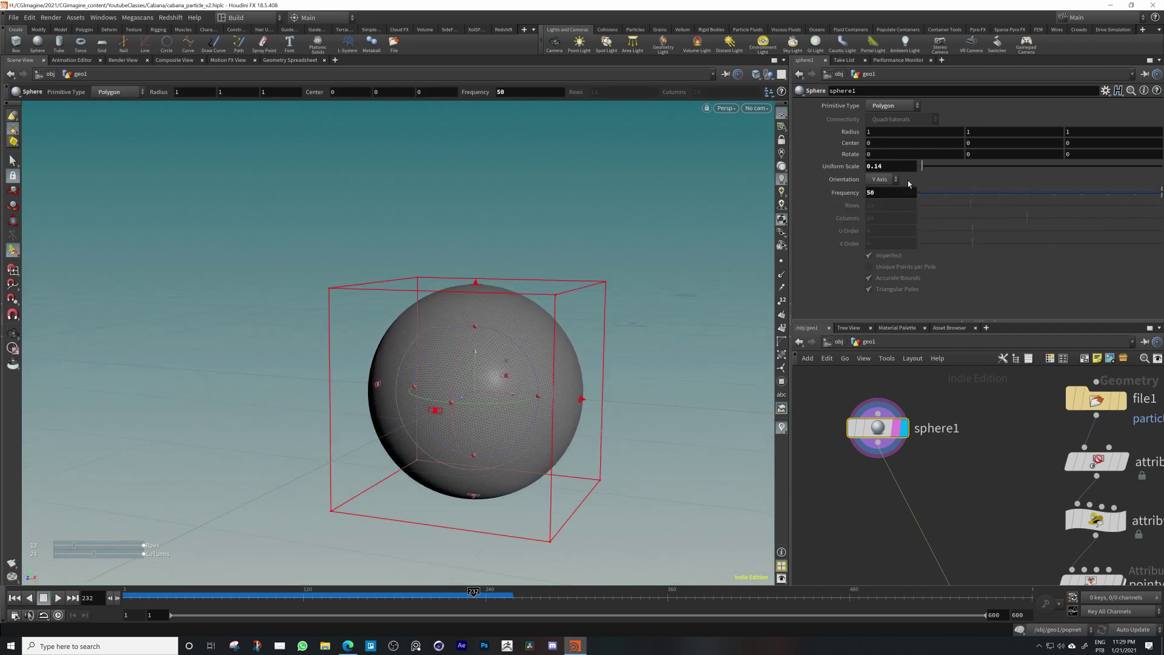
{"action": "type", "text": "25"}
{"action": "key", "text": "Return"}
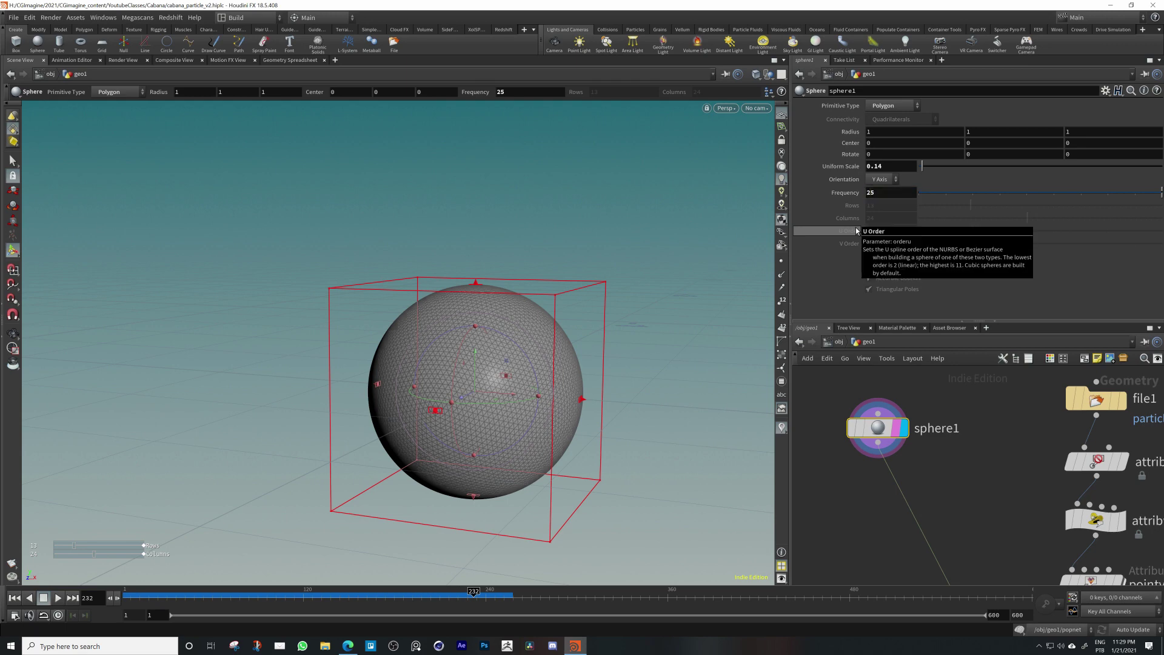
Insert a Mountain node between sphere1 and copytopoints1, display it, and set its Height to 0.2
{"action": "key", "text": "Tab"}
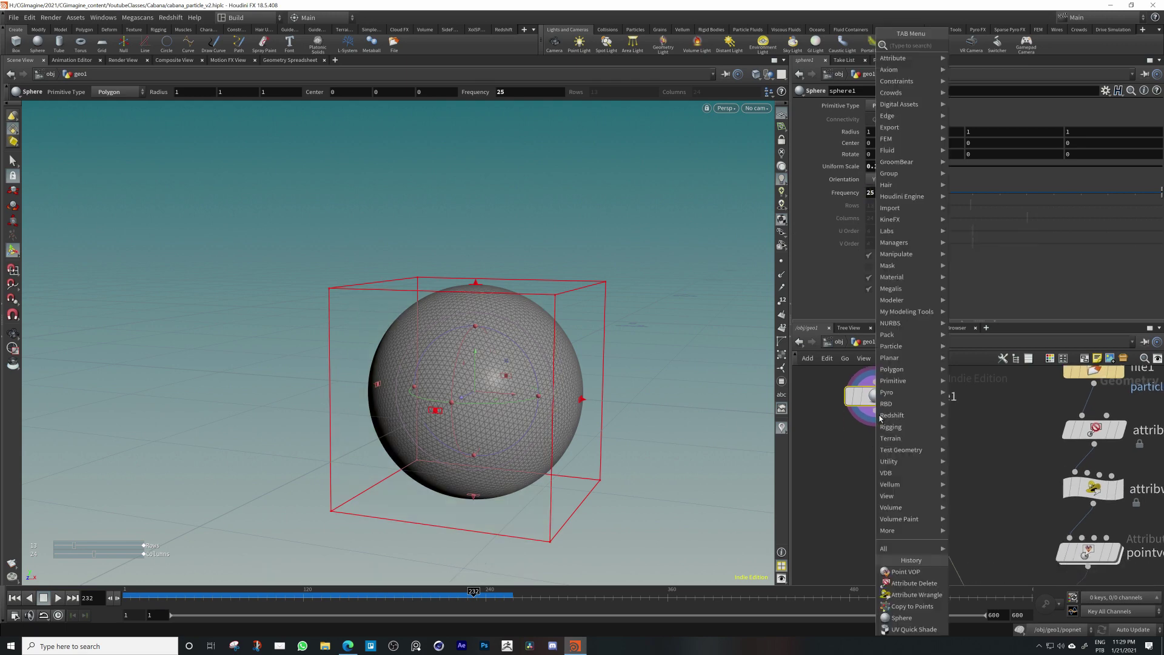
{"action": "type", "text": "moun"}
{"action": "key", "text": "Return"}
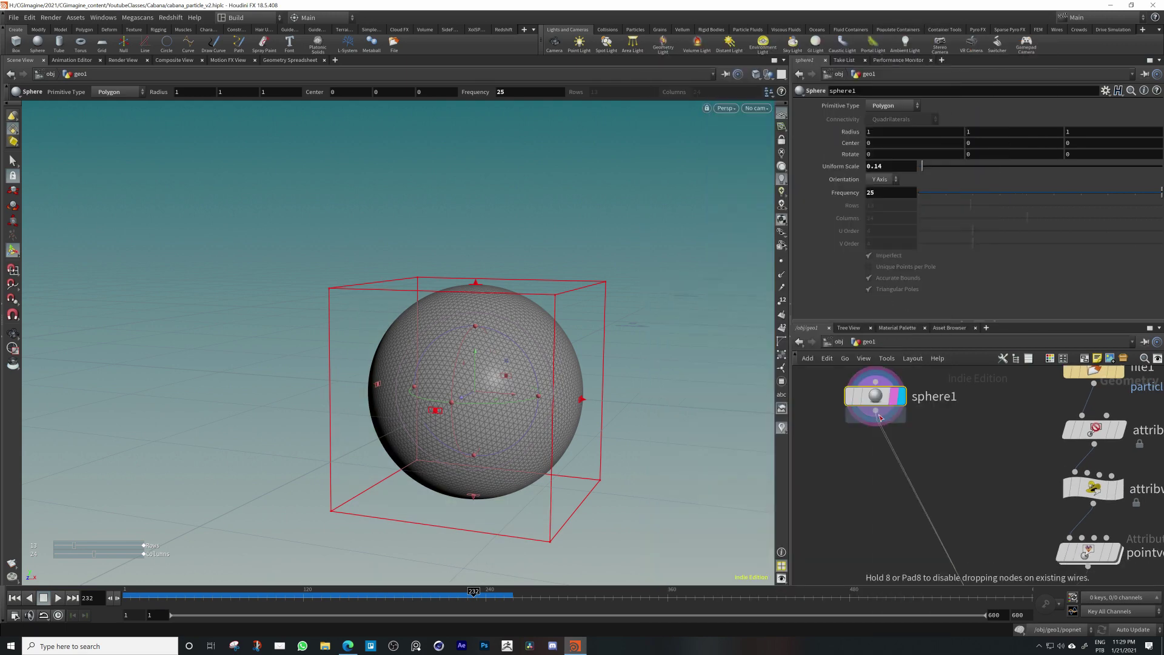
{"action": "left_click", "coordinate": [880, 425]}
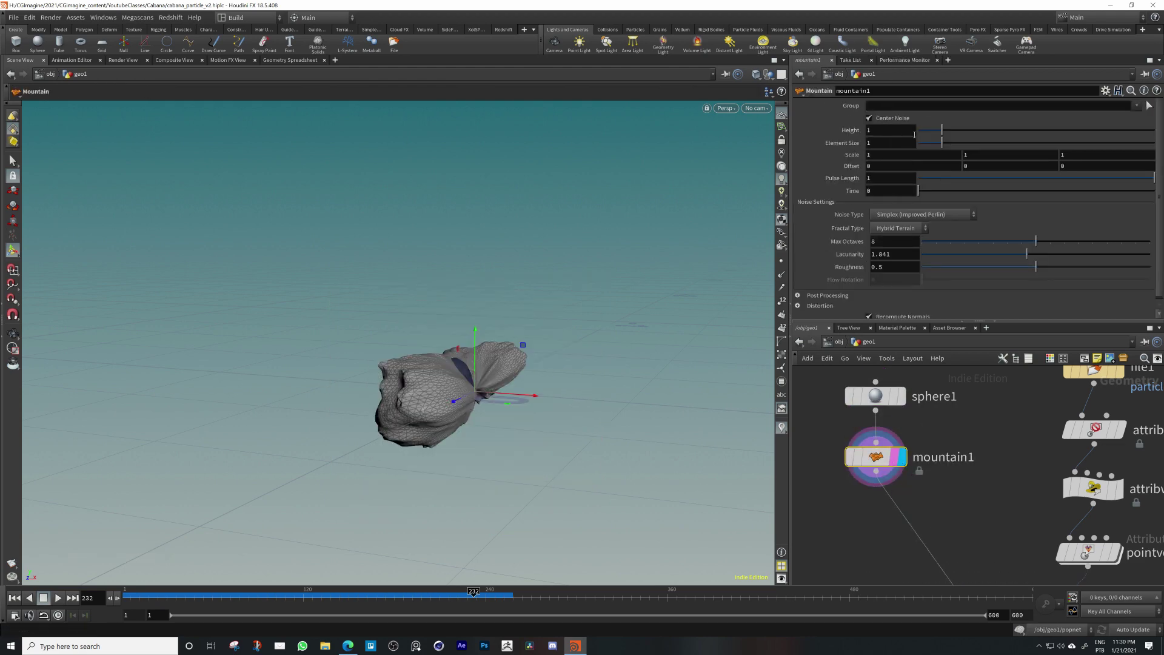
{"action": "type", "text": ".2"}
{"action": "key", "text": "Return"}
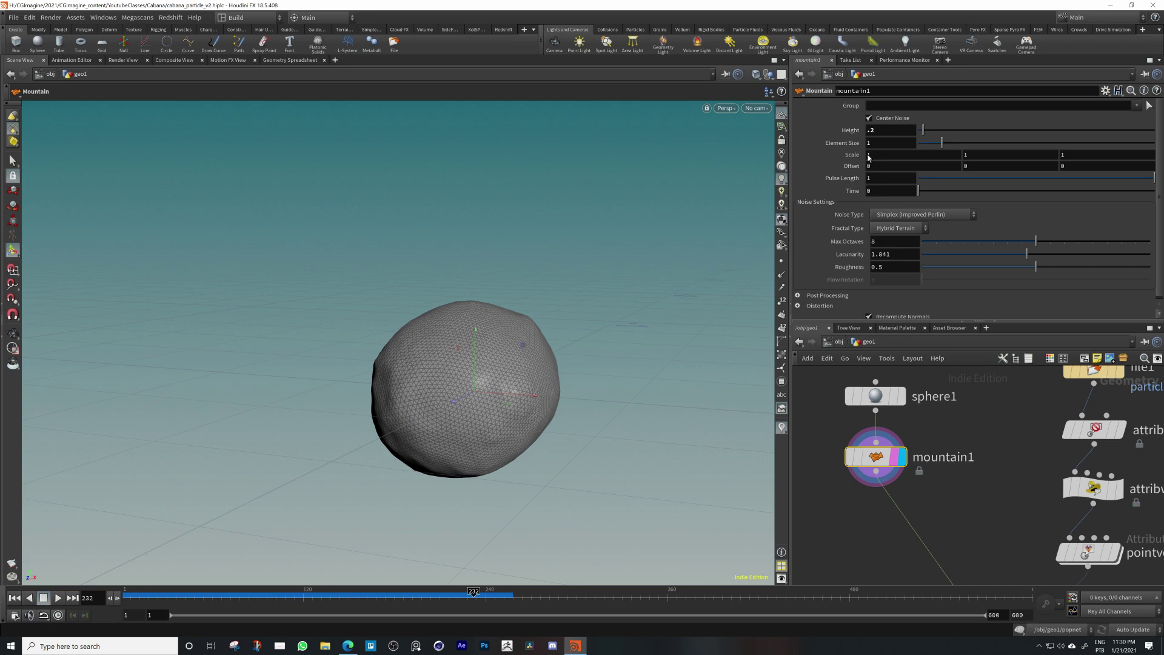
Set the Element Size of mountain1 to 0.3
{"action": "left_click_drag", "start_coordinate": [941, 143], "coordinate": [925, 144]}
{"action": "key", "text": "Escape"}
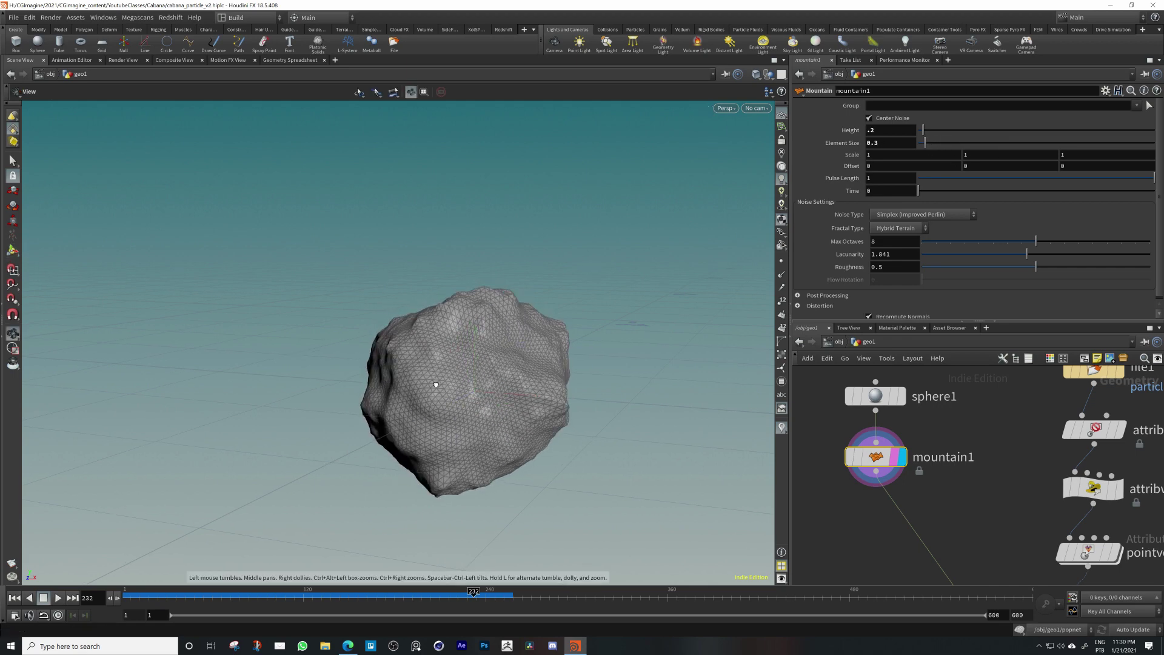
{"action": "left_click_drag", "start_coordinate": [436, 384], "coordinate": [445, 353], "text": "alt"}
Display the copytopoints1 node with the deformed spheres and save the scene
{"action": "scroll", "coordinate": [992, 529], "scroll_direction": "down", "scroll_amount": 4}
{"action": "middle_click_drag", "start_coordinate": [989, 520], "coordinate": [949, 445]}
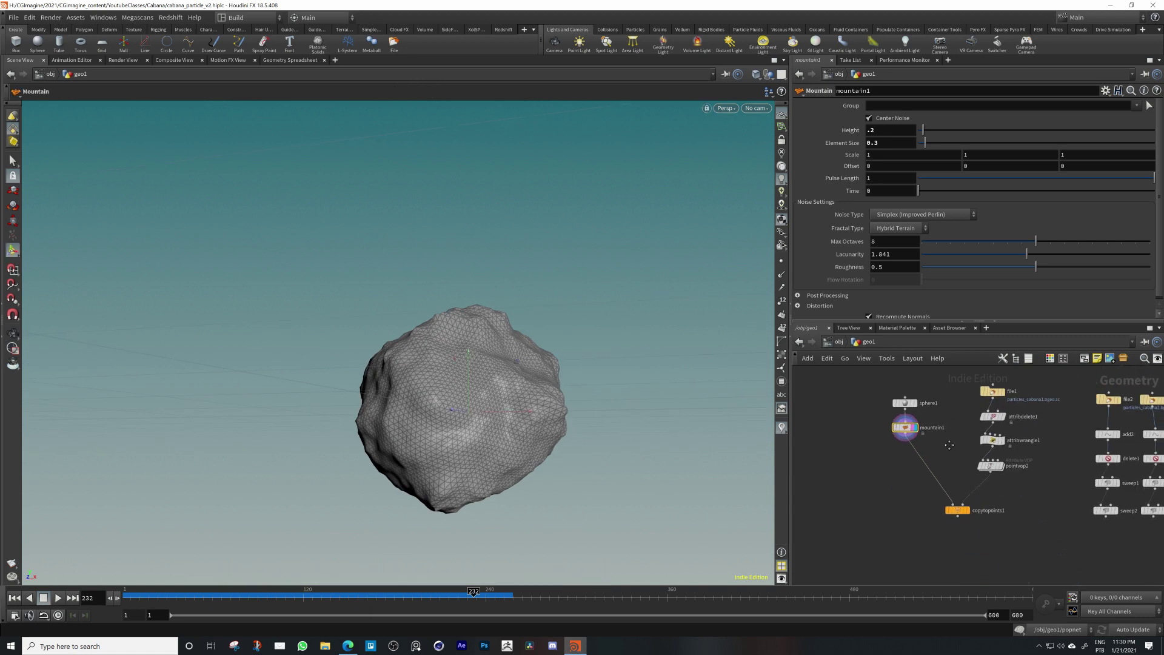
{"action": "scroll", "coordinate": [963, 471], "scroll_direction": "up", "scroll_amount": 3}
{"action": "mouse_move", "coordinate": [968, 474]}
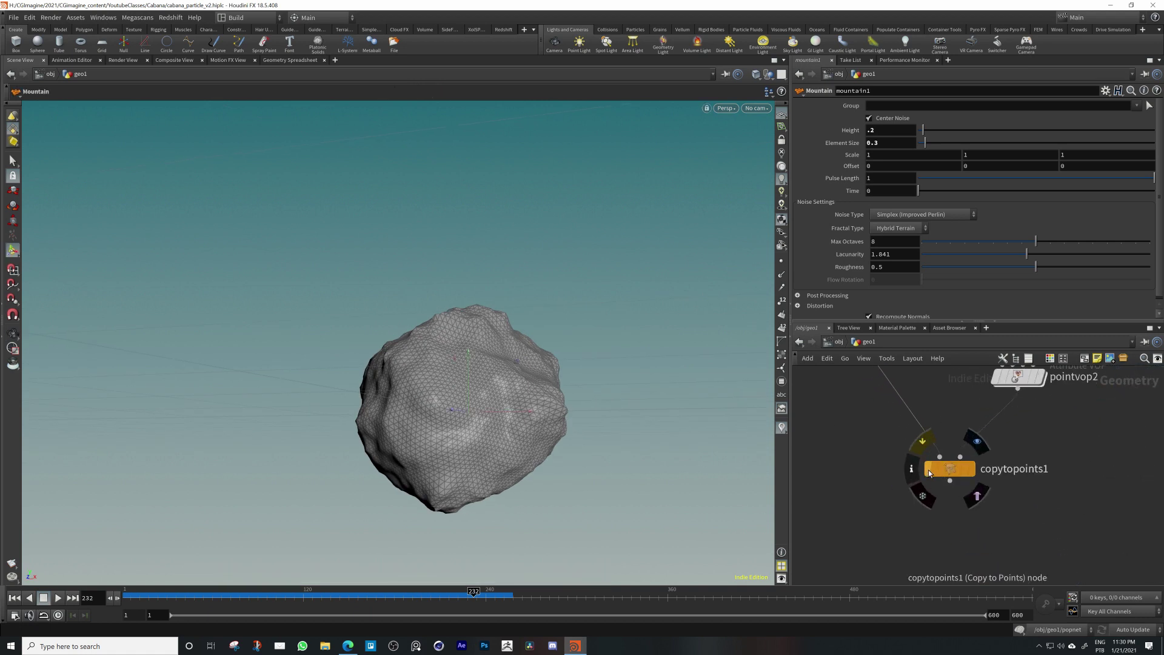
{"action": "left_click", "coordinate": [972, 475]}
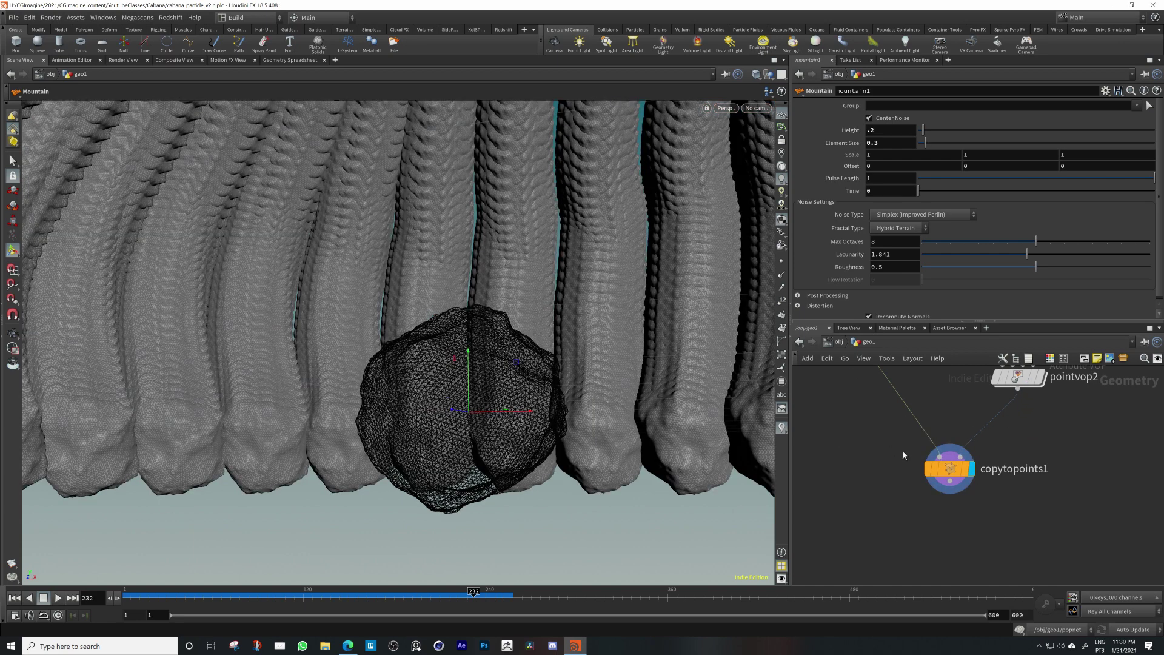
{"action": "left_click", "coordinate": [956, 470]}
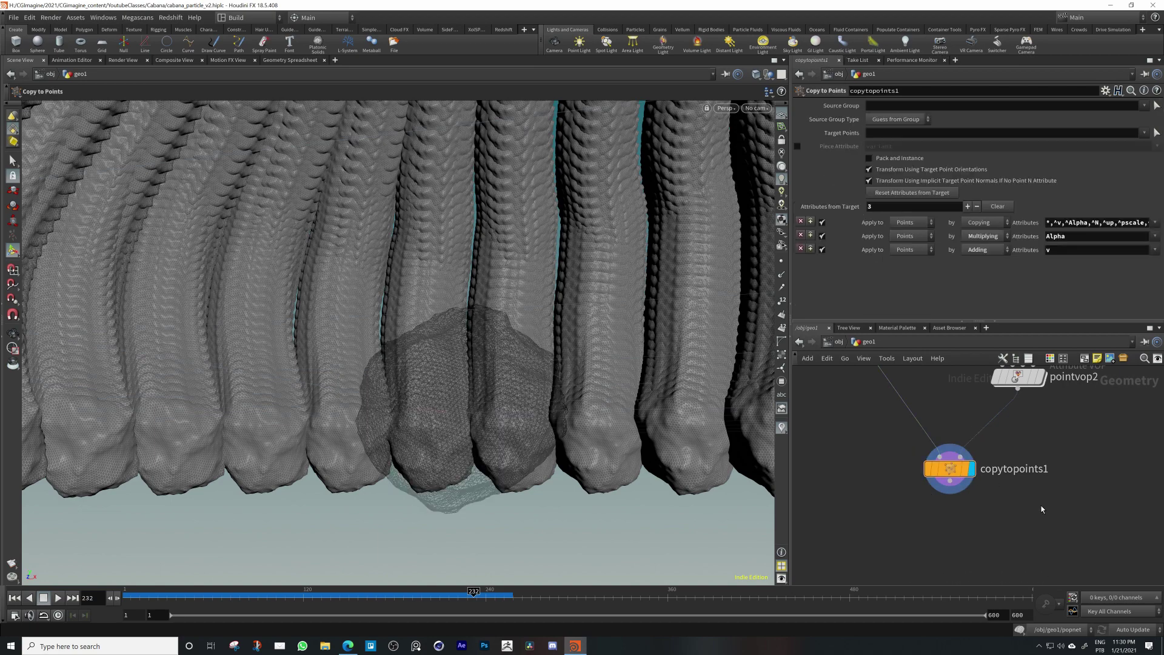
{"action": "key", "text": "ctrl+s"}
{"action": "key", "text": "Escape"}
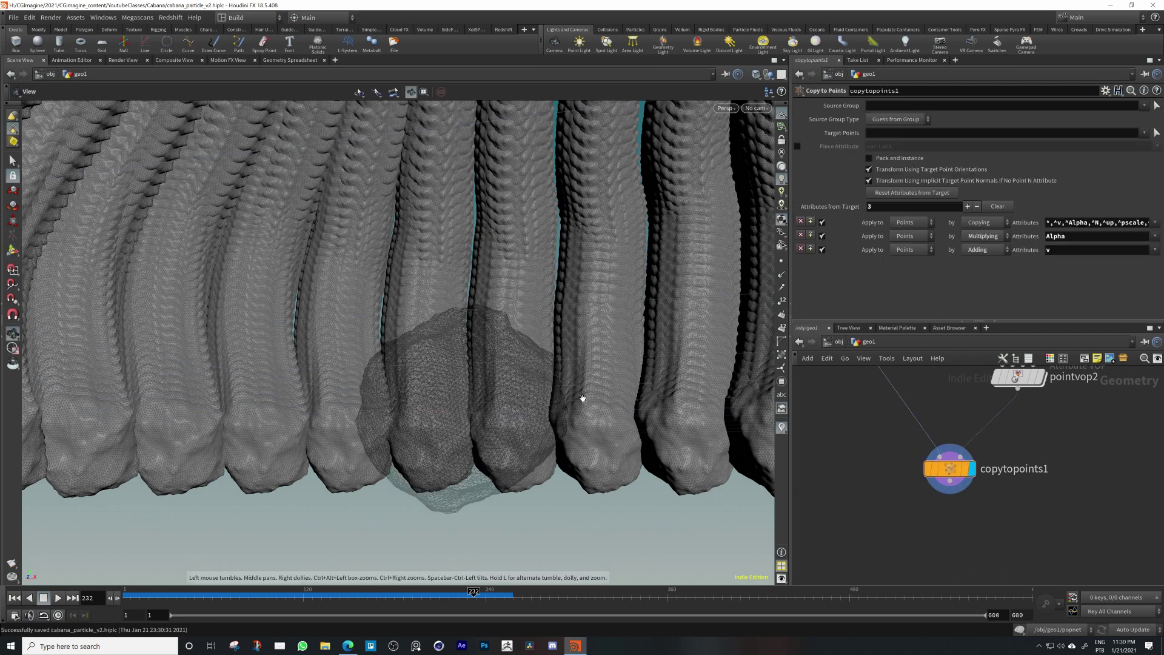
Examine the surface of the copied spheres along the particle trails from several angles and distances
{"action": "left_click_drag", "start_coordinate": [582, 398], "coordinate": [556, 336]}
{"action": "right_click_drag", "start_coordinate": [556, 336], "coordinate": [576, 260]}
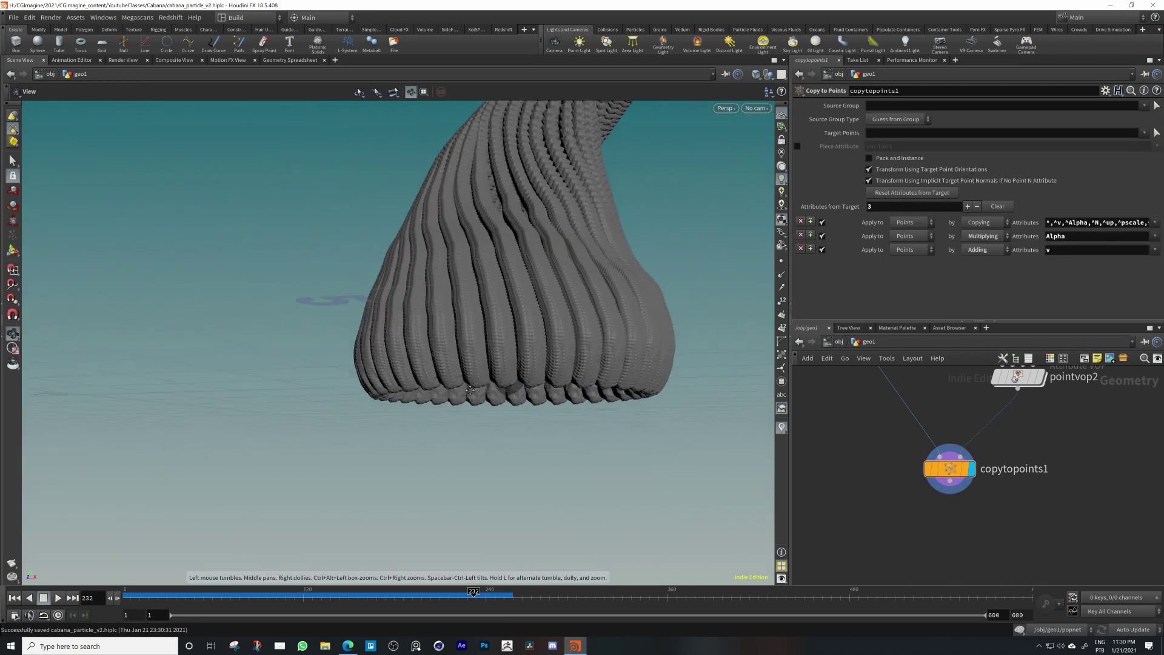
{"action": "middle_click_drag", "start_coordinate": [588, 258], "coordinate": [504, 394]}
{"action": "left_click_drag", "start_coordinate": [504, 395], "coordinate": [426, 460]}
{"action": "right_click_drag", "start_coordinate": [426, 460], "coordinate": [546, 388]}
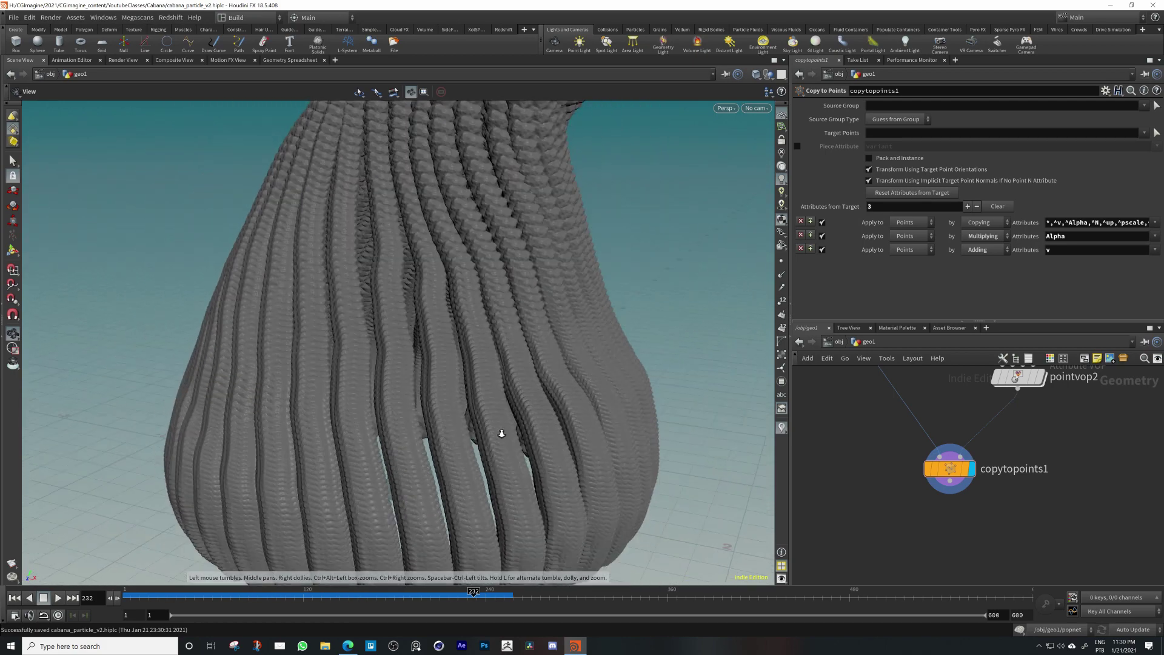
{"action": "left_click_drag", "start_coordinate": [546, 388], "coordinate": [485, 382]}
{"action": "right_click_drag", "start_coordinate": [485, 382], "coordinate": [518, 375]}
{"action": "left_click_drag", "start_coordinate": [517, 375], "coordinate": [576, 346]}
{"action": "right_click_drag", "start_coordinate": [577, 346], "coordinate": [463, 418]}
{"action": "left_click_drag", "start_coordinate": [462, 418], "coordinate": [530, 414]}
{"action": "right_click_drag", "start_coordinate": [530, 414], "coordinate": [501, 407]}
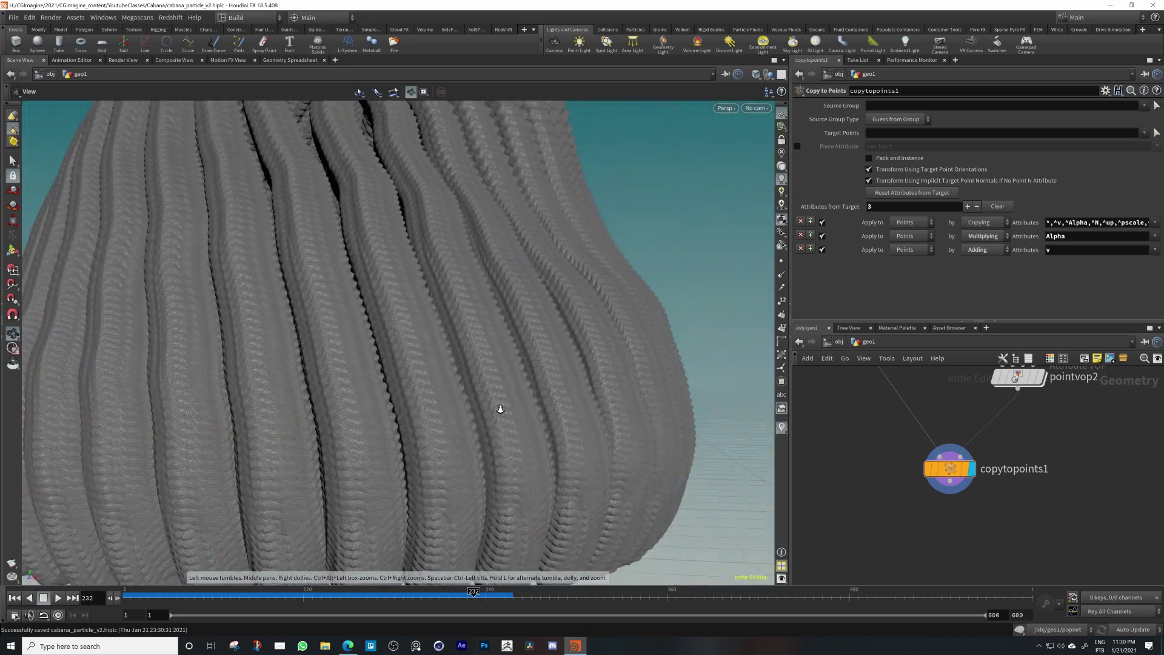
{"action": "right_click_drag", "start_coordinate": [568, 429], "coordinate": [384, 423]}
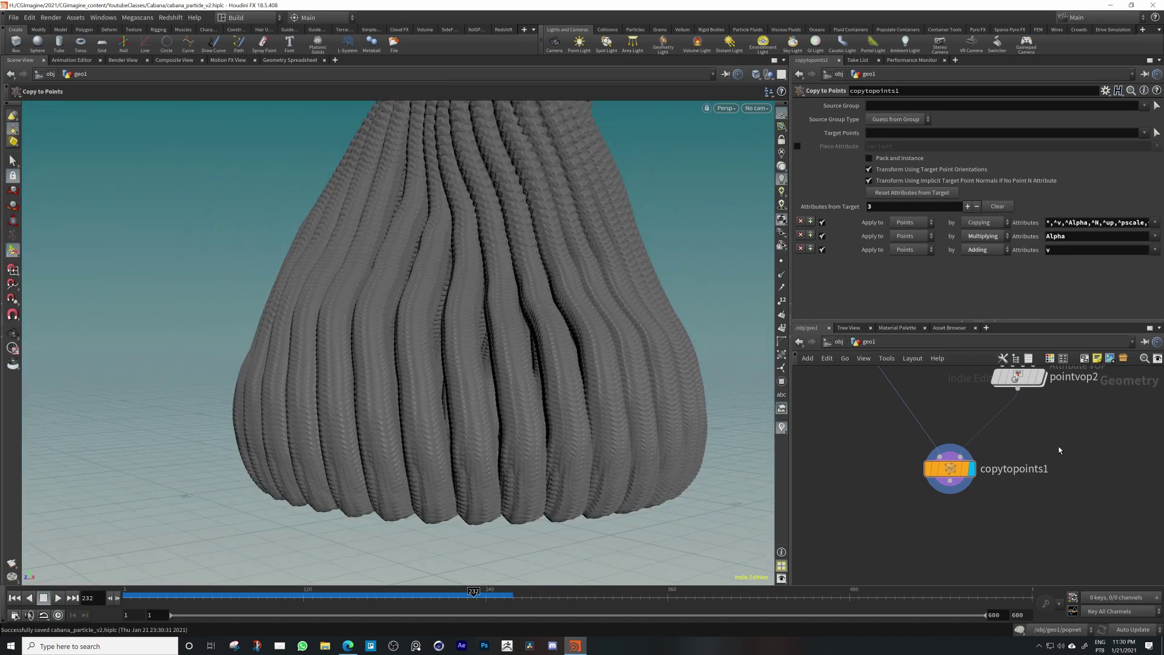
{"action": "middle_click_drag", "start_coordinate": [1060, 451], "coordinate": [1004, 491]}
{"action": "scroll", "coordinate": [1007, 488], "scroll_direction": "down", "scroll_amount": 1}
{"action": "right_click_drag", "start_coordinate": [577, 362], "coordinate": [545, 363]}
{"action": "scroll", "coordinate": [988, 442], "scroll_direction": "up", "scroll_amount": 2}
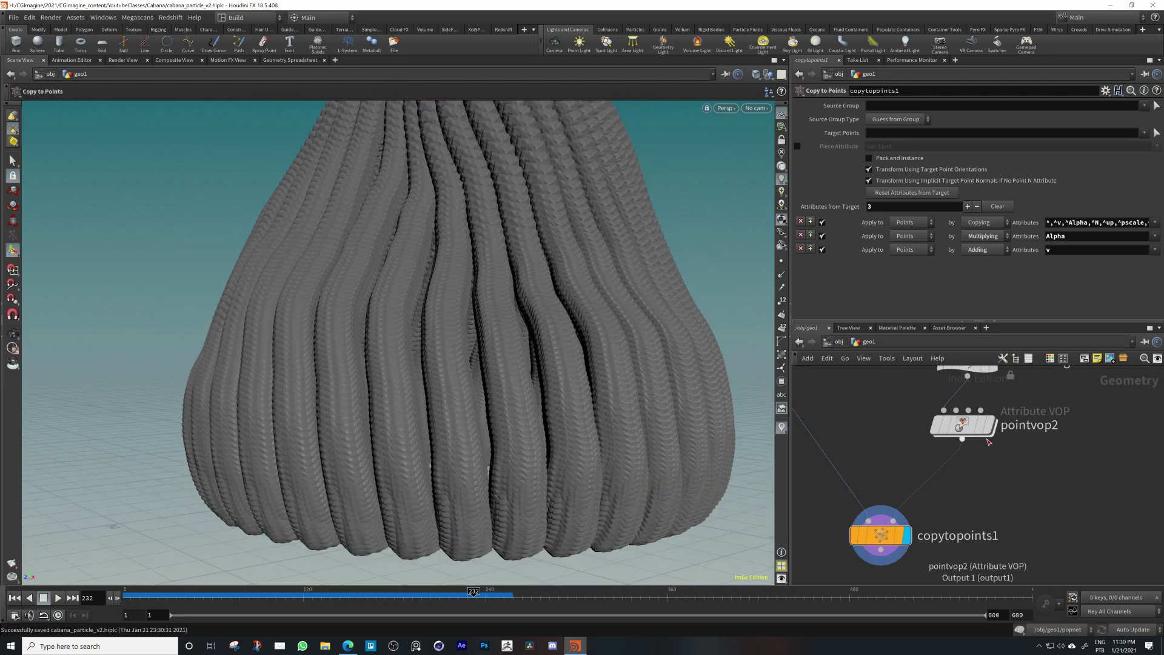
Display the pointvop2 node to view only the trail points that feed copytopoints1
{"action": "scroll", "coordinate": [988, 442], "scroll_direction": "down", "scroll_amount": 3}
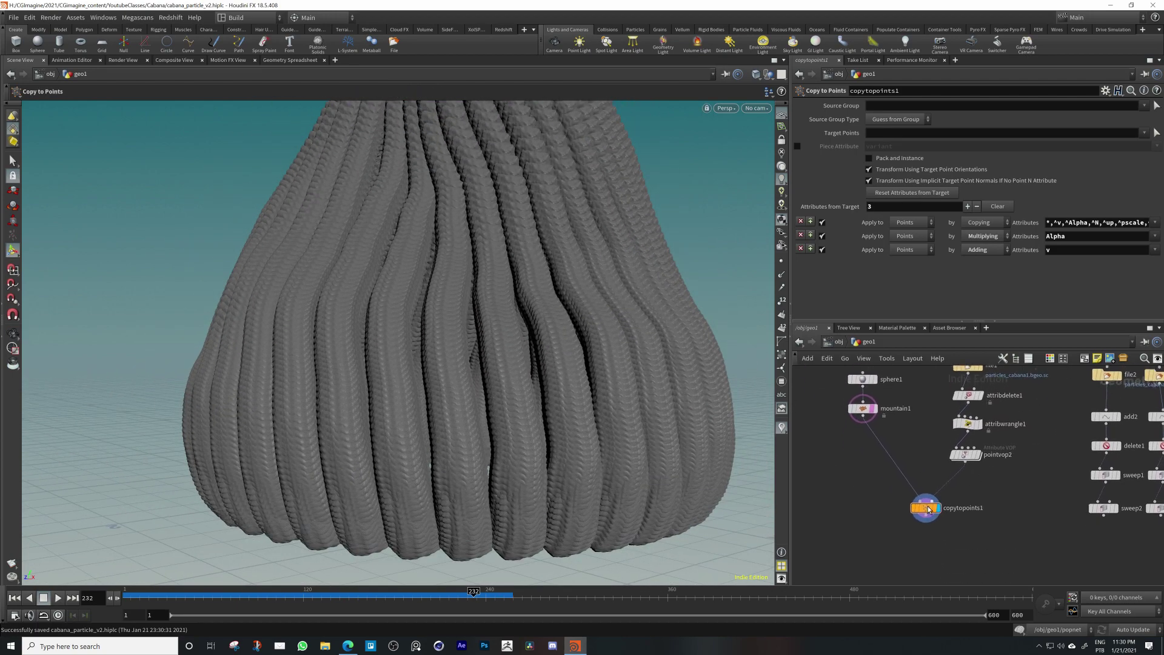
{"action": "scroll", "coordinate": [985, 446], "scroll_direction": "up", "scroll_amount": 3}
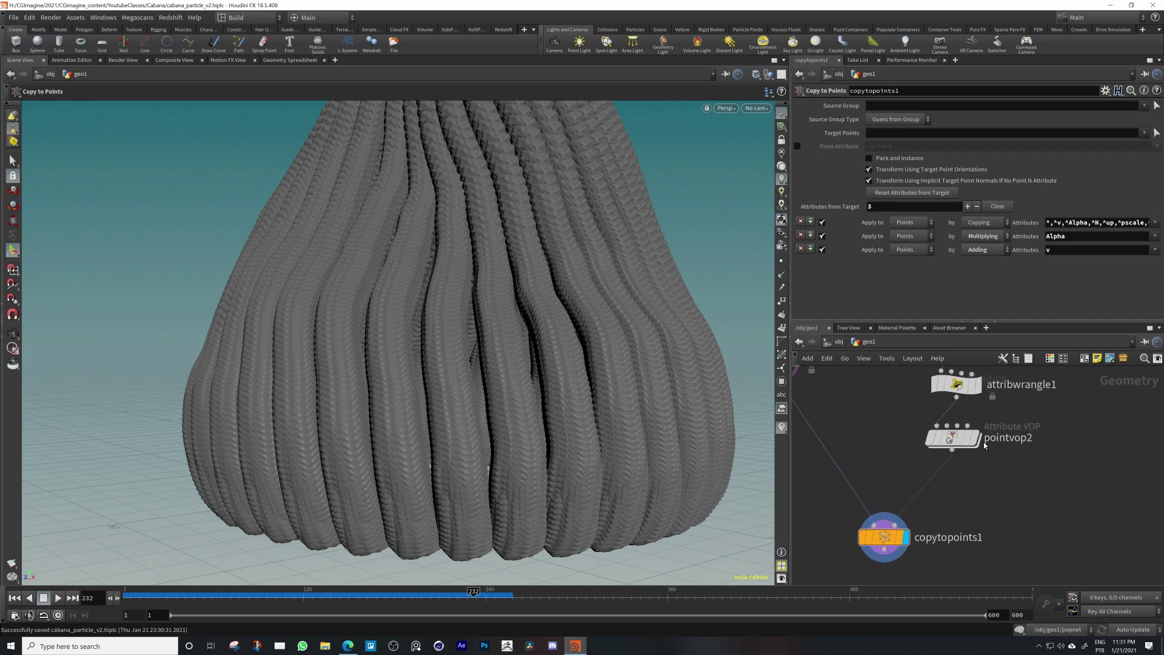
{"action": "left_click", "coordinate": [981, 441]}
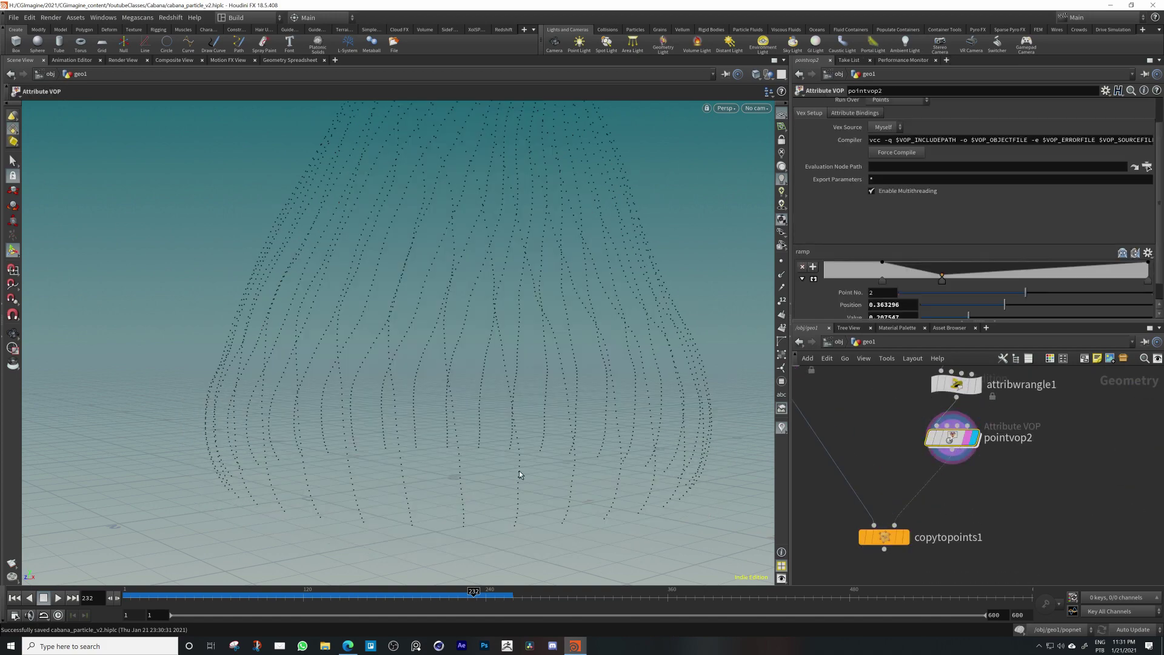
{"action": "middle_click", "coordinate": [950, 443]}
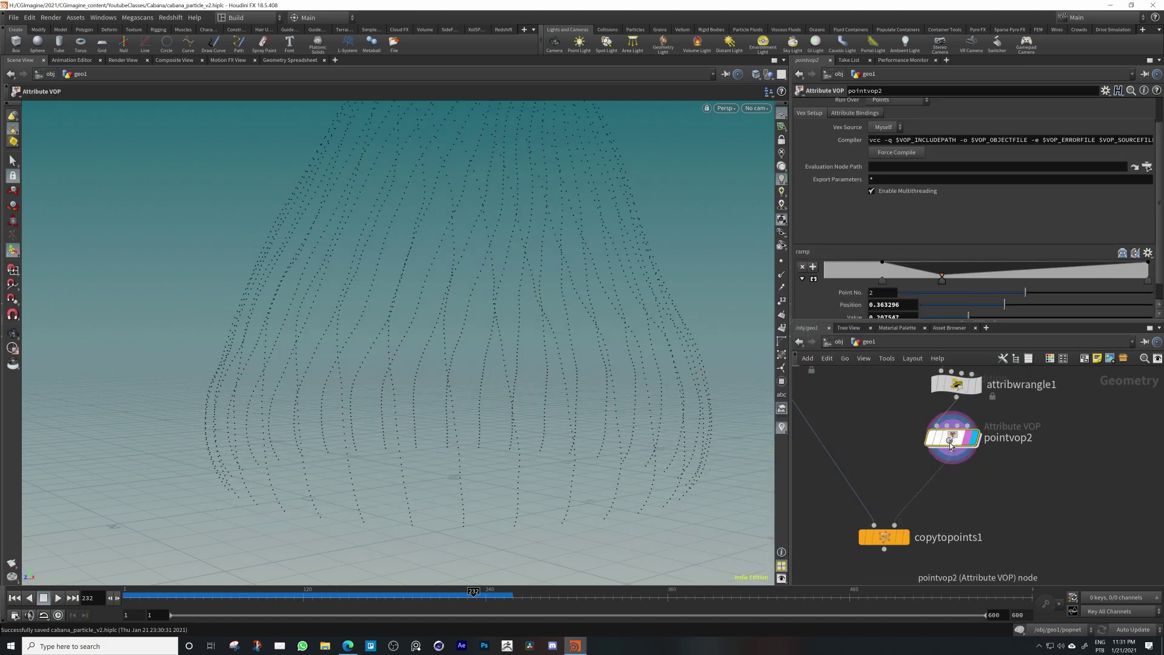
{"action": "middle_click_drag", "start_coordinate": [966, 500], "coordinate": [977, 484]}
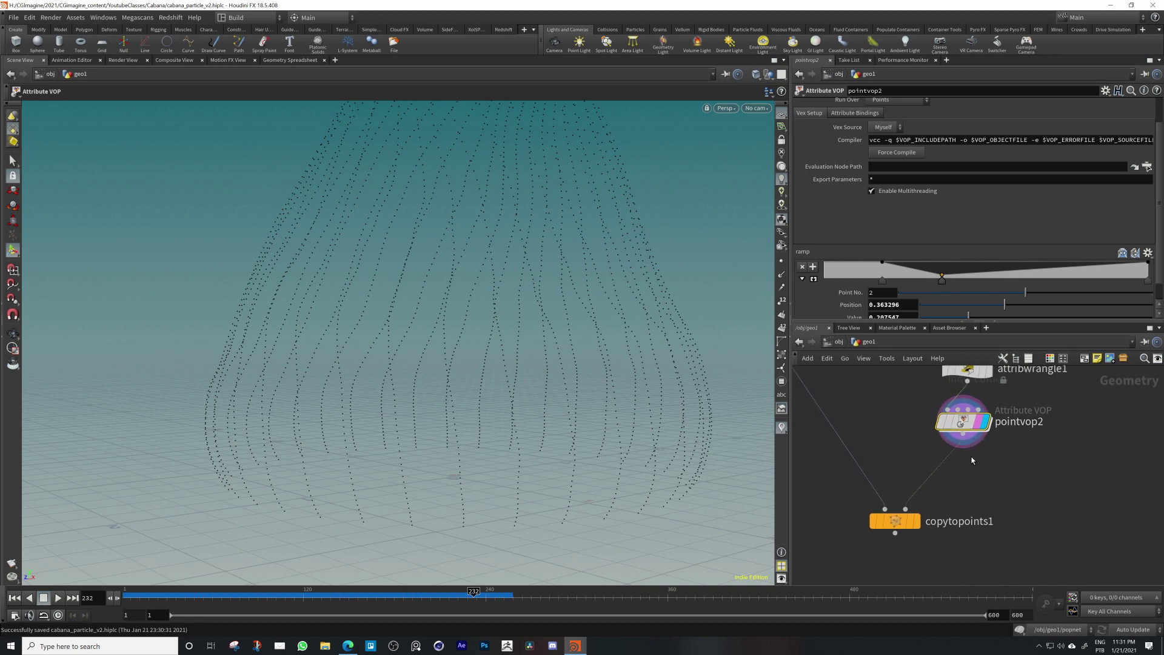
Insert an Attribute Randomize node between pointvop2 and copytopoints1 and display it
{"action": "key", "text": "Tab"}
{"action": "type", "text": "attra"}
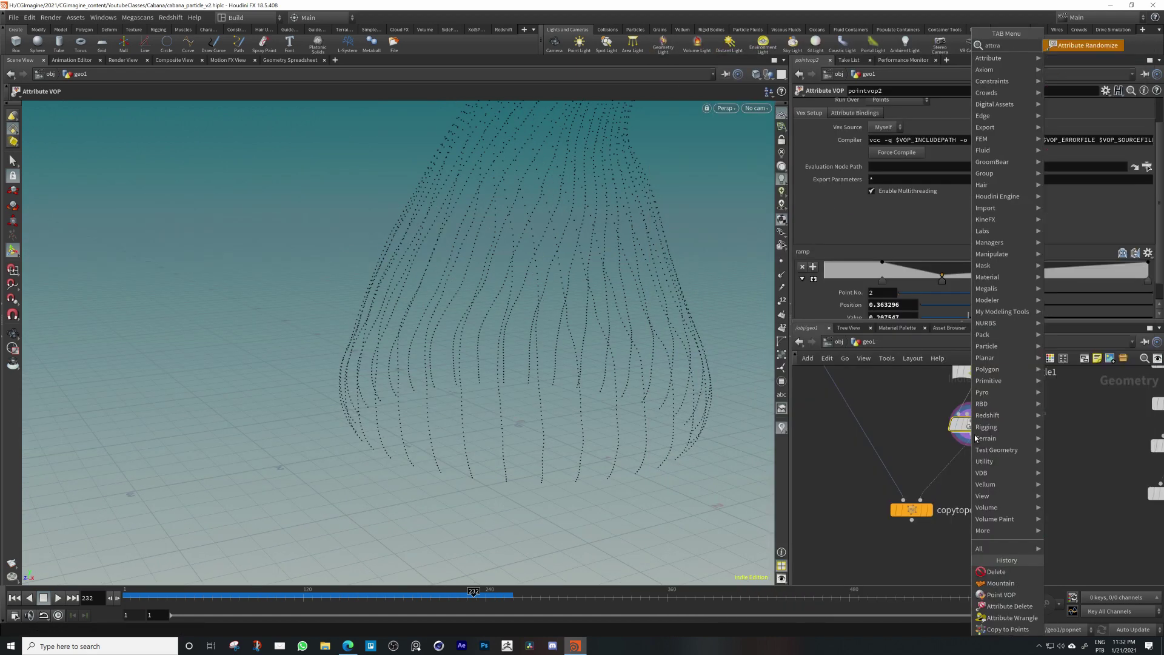
{"action": "key", "text": "BackSpace"}
{"action": "key", "text": "BackSpace"}
{"action": "key", "text": "BackSpace"}
{"action": "key", "text": "BackSpace"}
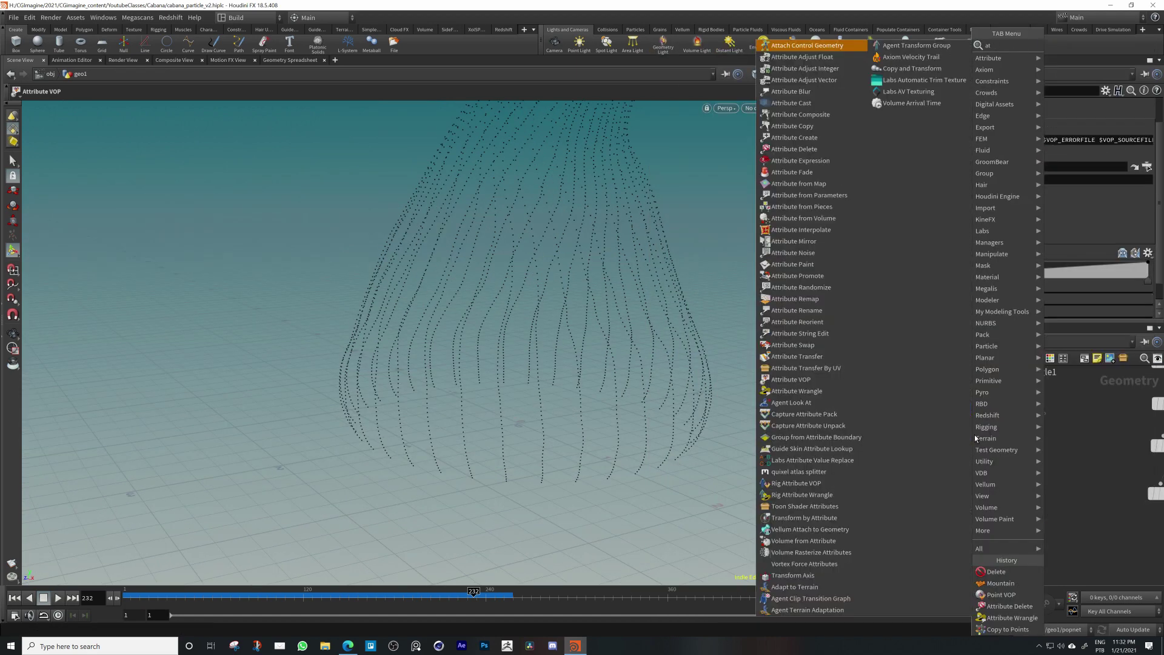
{"action": "type", "text": "rand"}
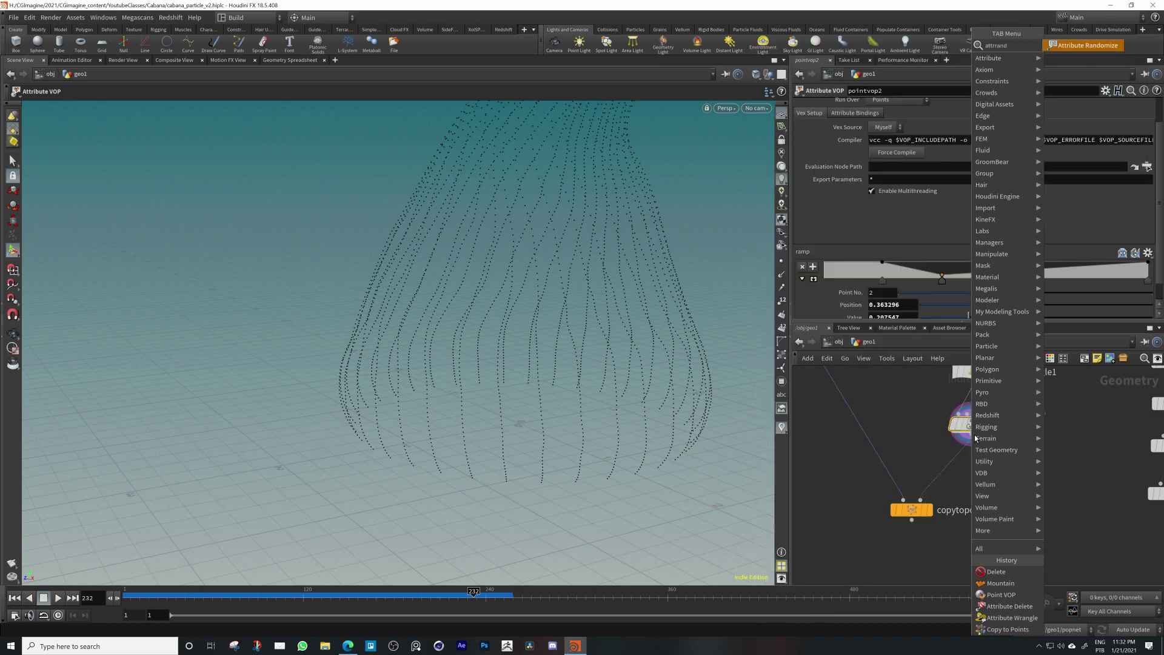
{"action": "key", "text": "Return"}
{"action": "left_click", "coordinate": [974, 464]}
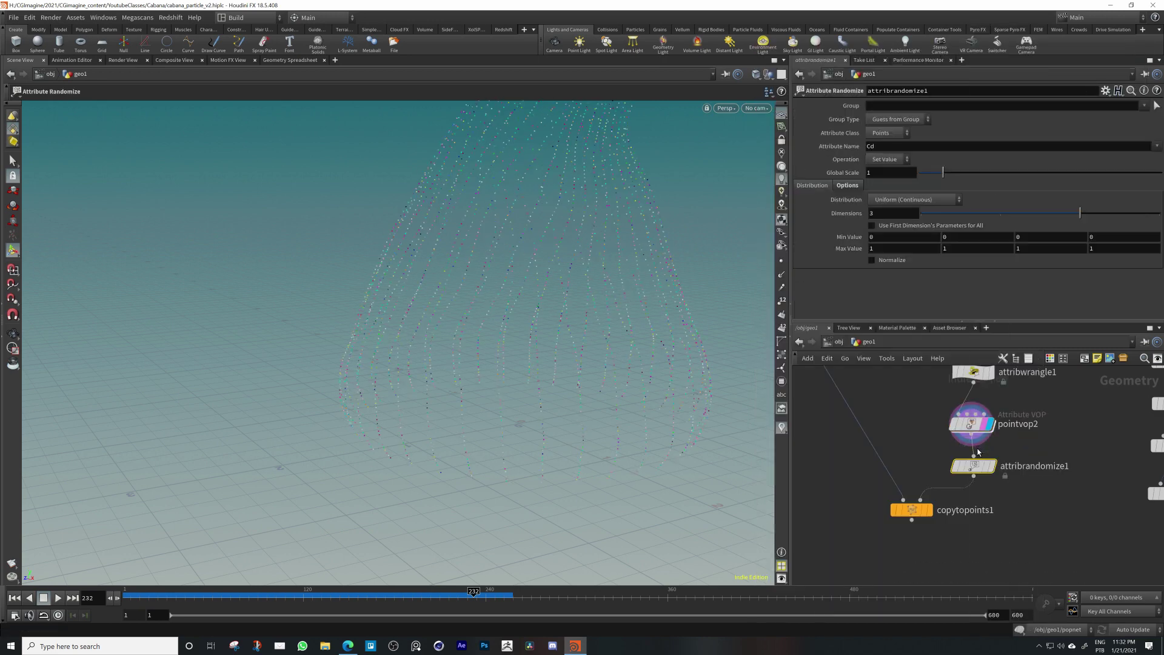
{"action": "left_click", "coordinate": [994, 465]}
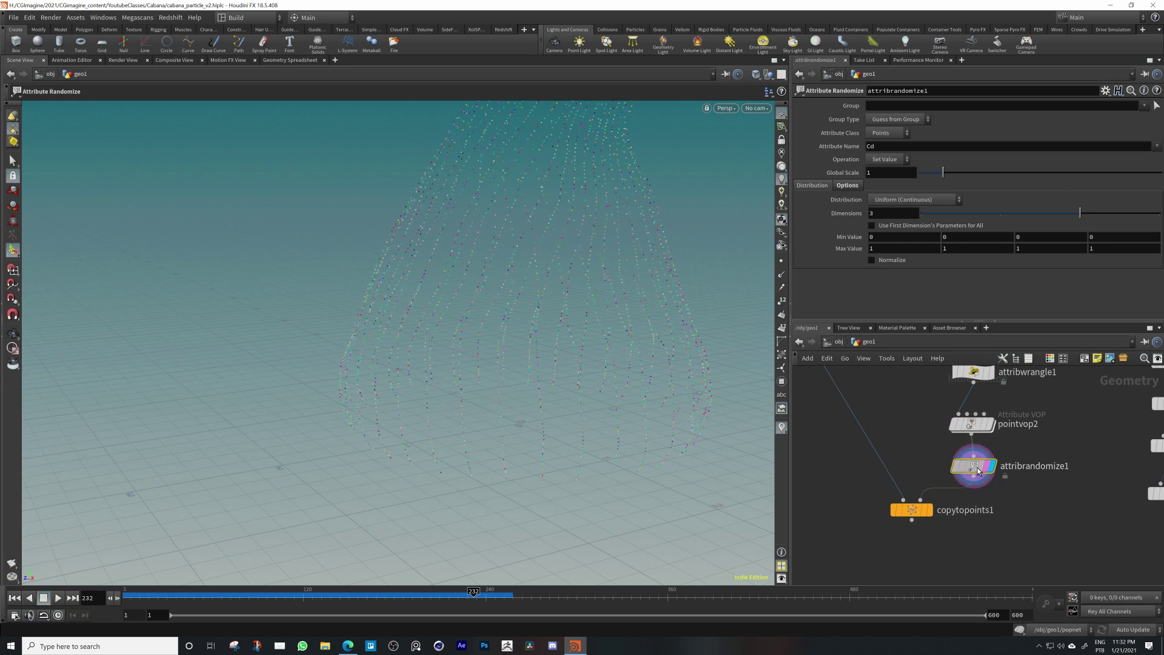
Set the Attribute Name of attribrandomize1 to rot and display copytopoints1
{"action": "double_click", "coordinate": [885, 148]}
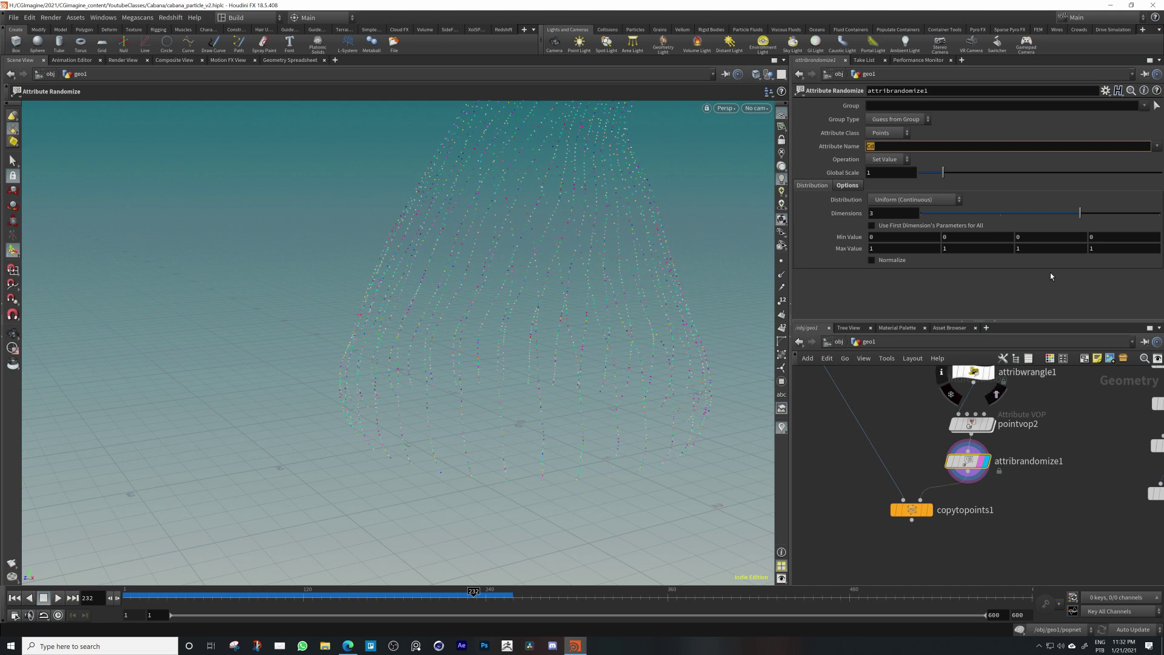
{"action": "key", "text": "Return"}
{"action": "left_click", "coordinate": [904, 514]}
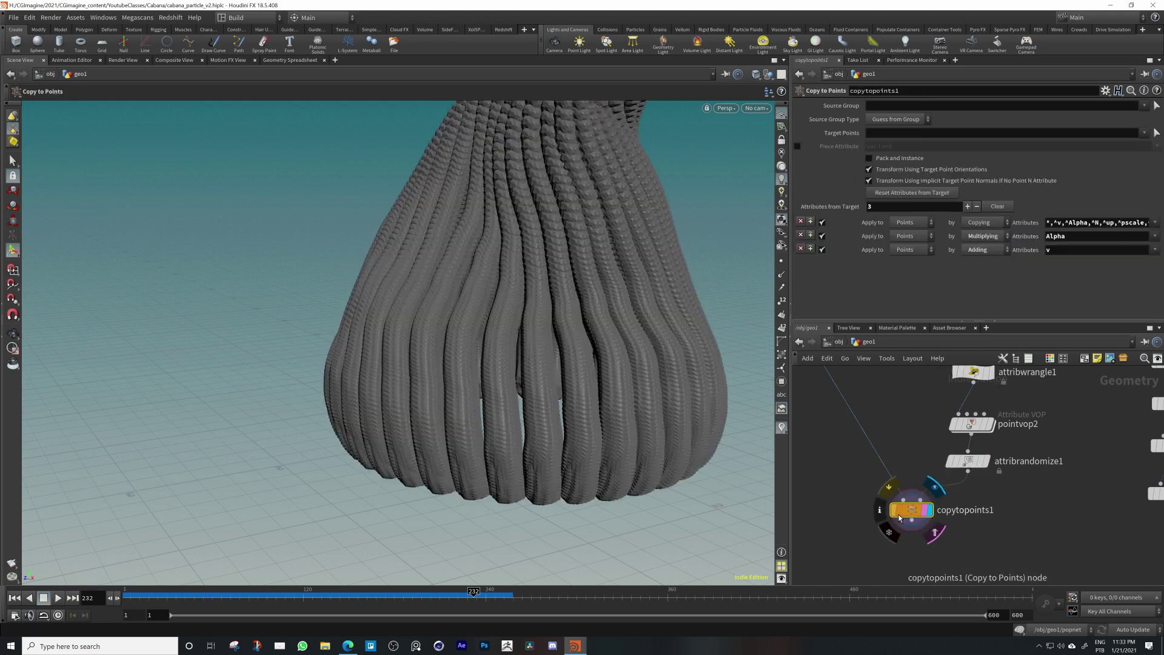
Check the geometry info of copytopoints1 and set the Frequency of sphere1 to 12
{"action": "middle_click", "coordinate": [904, 514]}
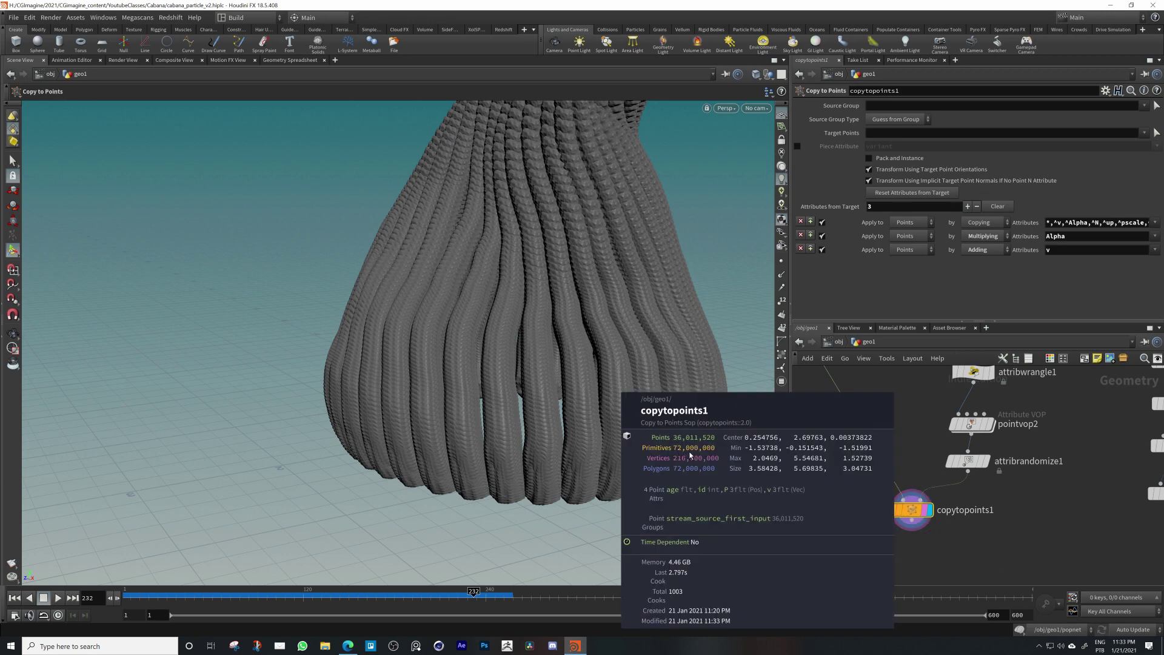
{"action": "middle_click_drag", "start_coordinate": [831, 424], "coordinate": [889, 570]}
{"action": "left_click", "coordinate": [886, 456]}
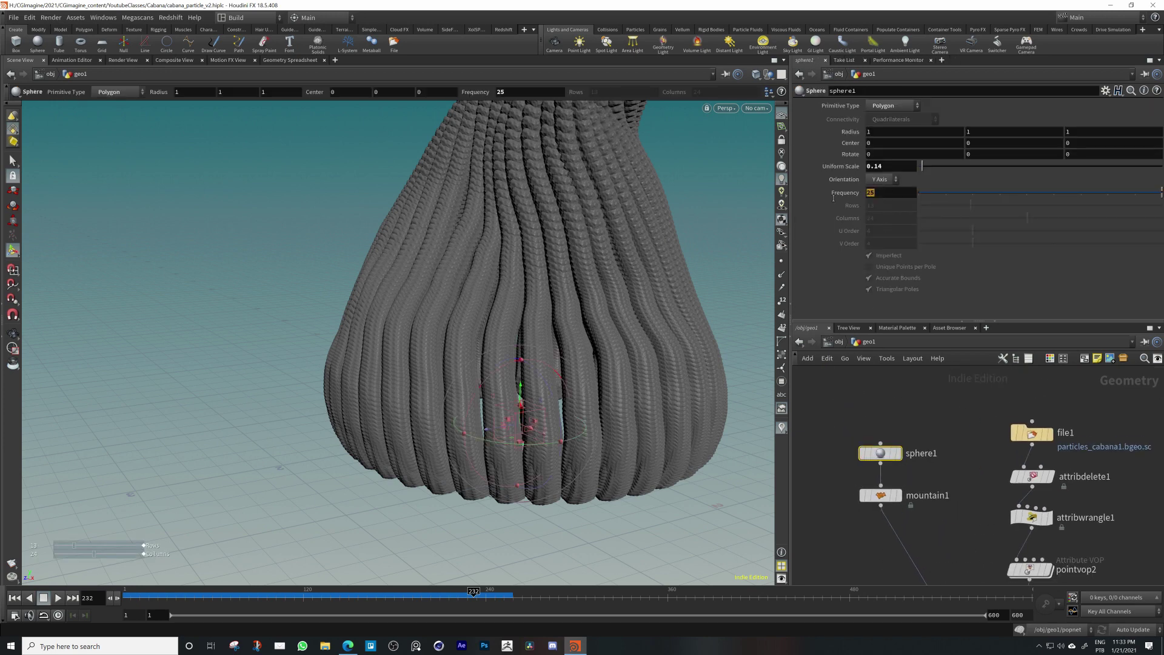
{"action": "type", "text": "12"}
{"action": "key", "text": "Return"}
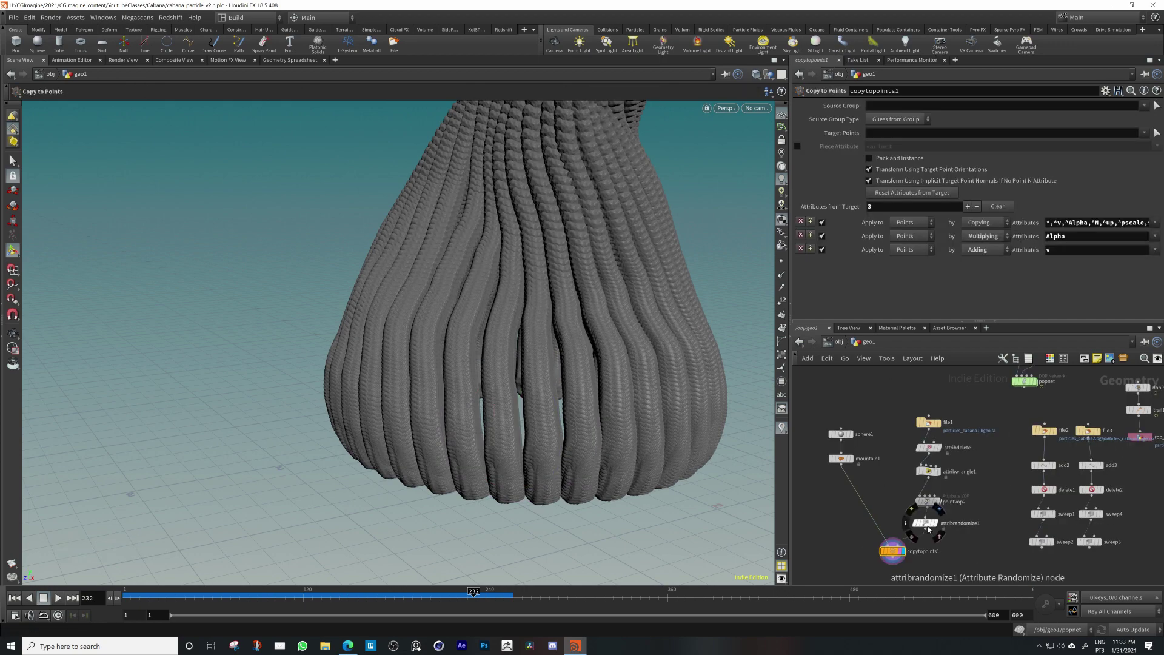
Change the Attribute Name of attribrandomize1 to orient
{"action": "scroll", "coordinate": [925, 522], "scroll_direction": "up", "scroll_amount": 2}
{"action": "left_click", "coordinate": [925, 523]}
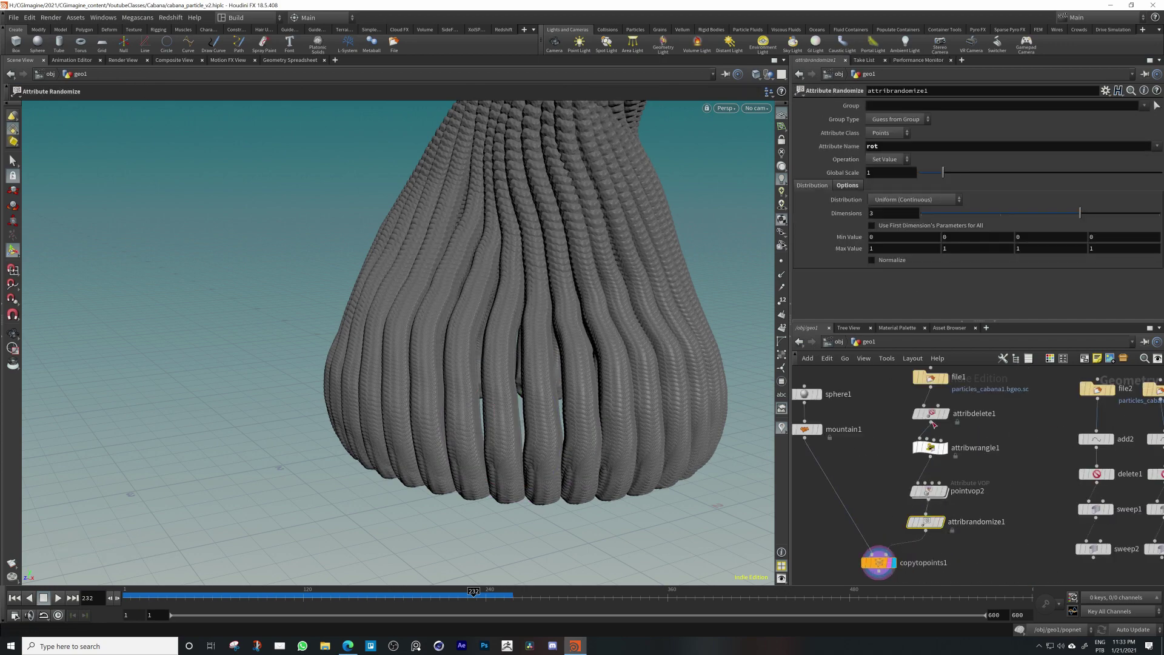
{"action": "left_click", "coordinate": [886, 159]}
{"action": "left_click", "coordinate": [892, 160]}
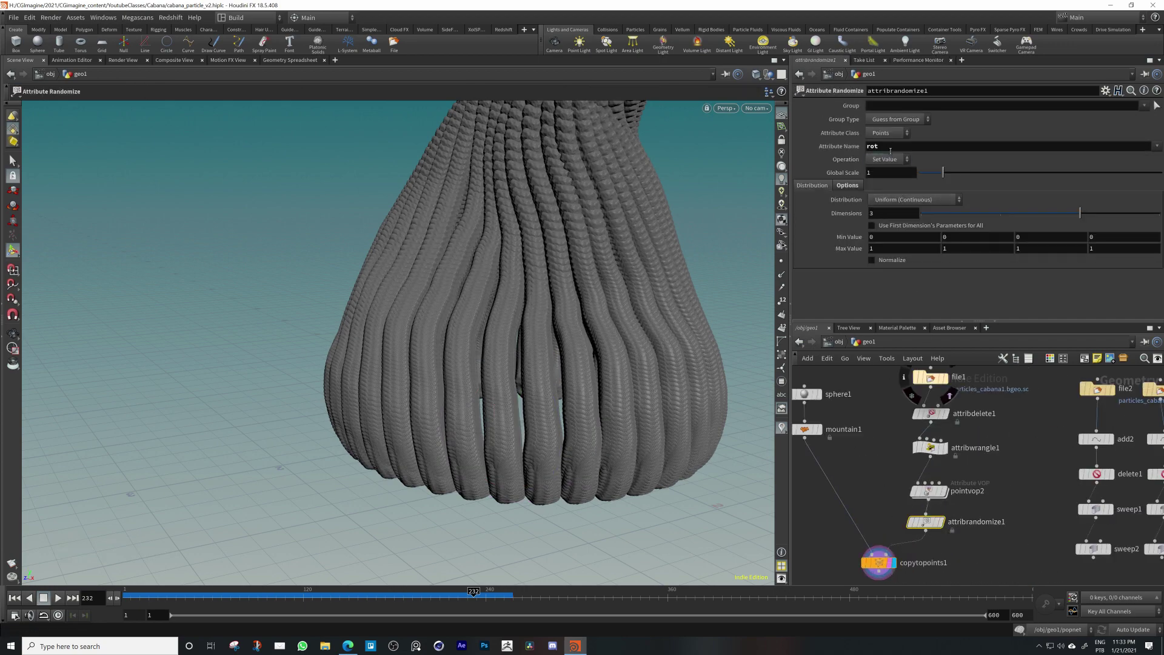
{"action": "left_click_drag", "start_coordinate": [890, 147], "coordinate": [830, 145]}
{"action": "key", "text": "BackSpace"}
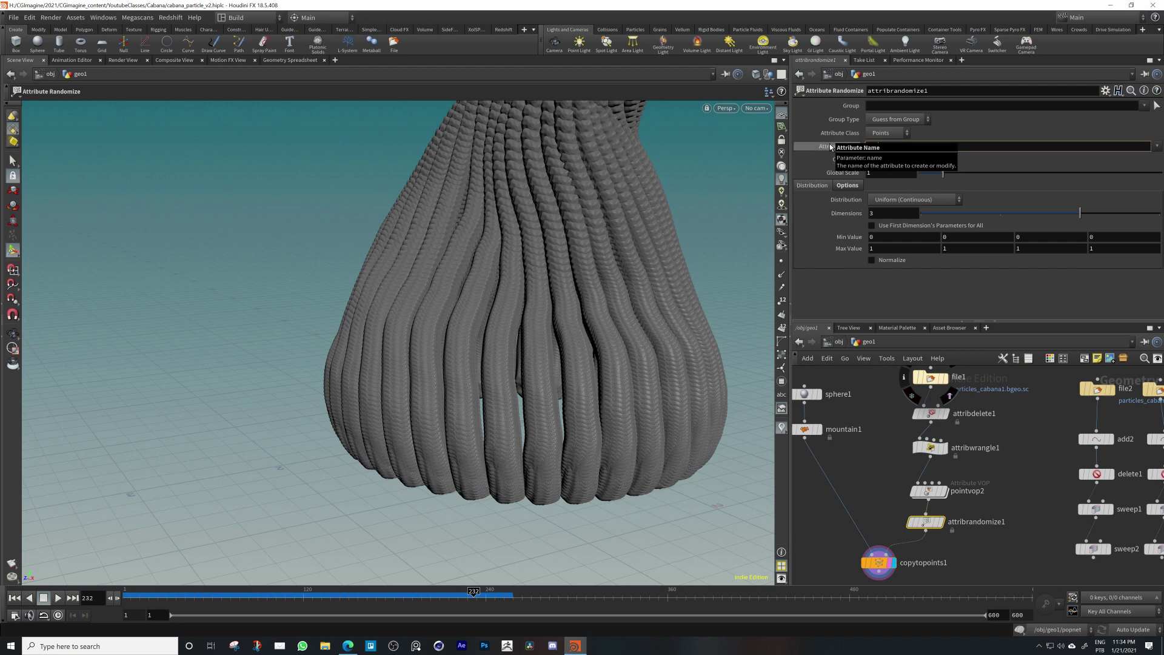
{"action": "type", "text": "orient"}
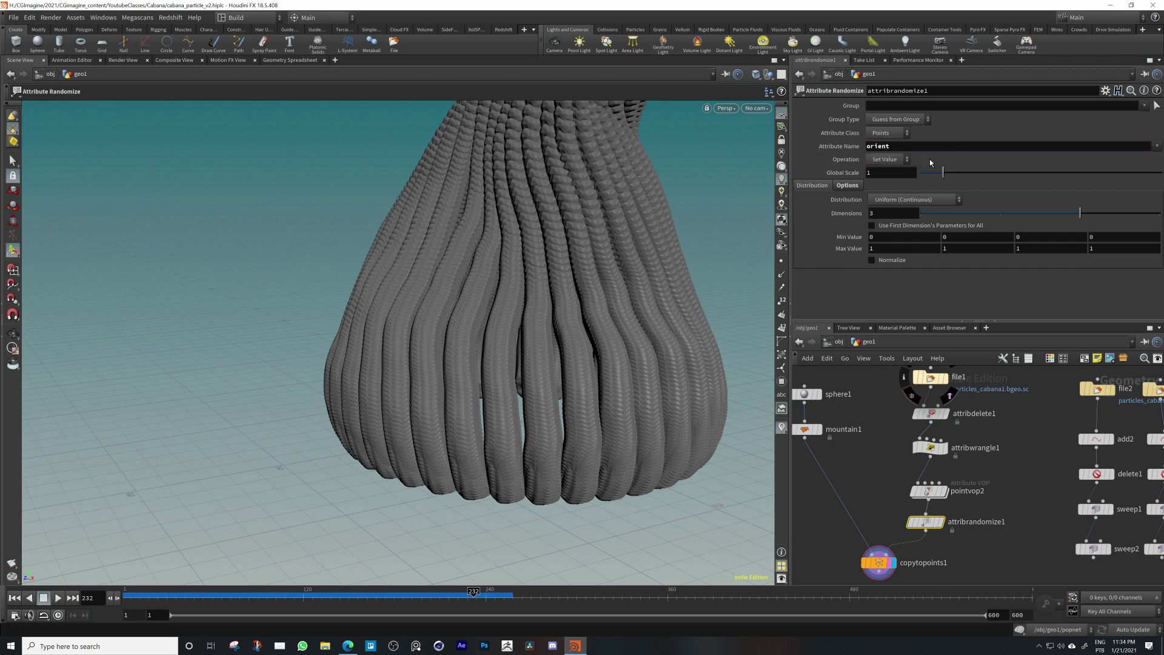
Set the Distribution of attribrandomize1 to Direction or Orientation with 4 Dimensions
{"action": "left_click", "coordinate": [886, 159]}
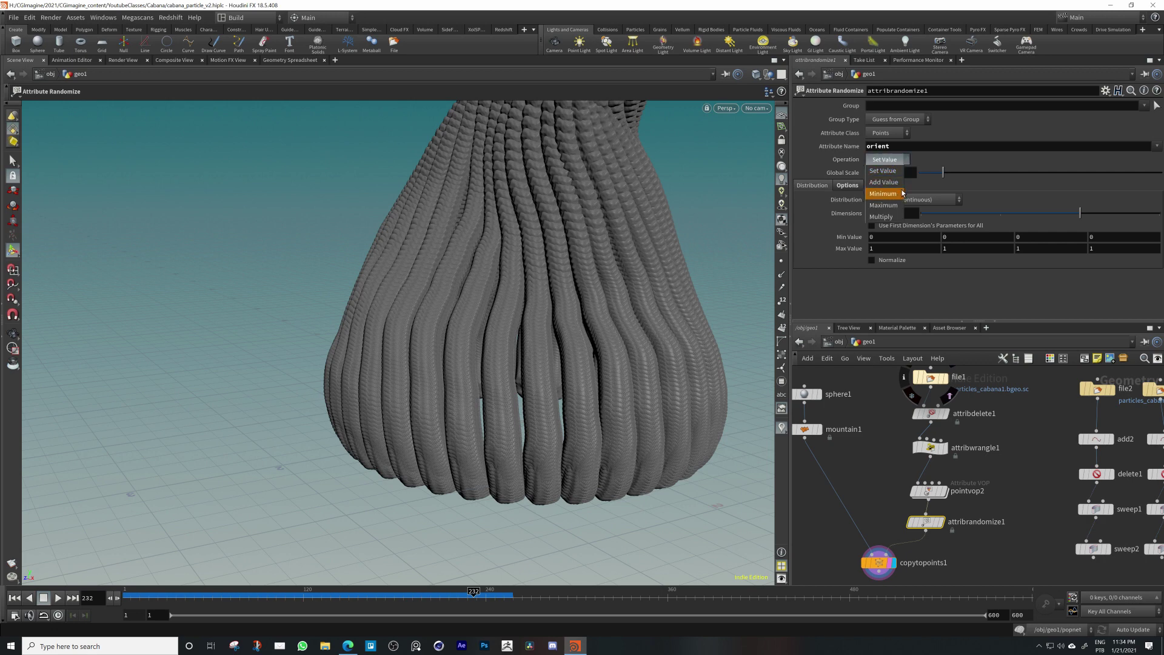
{"action": "left_click", "coordinate": [970, 201]}
{"action": "left_click", "coordinate": [938, 200]}
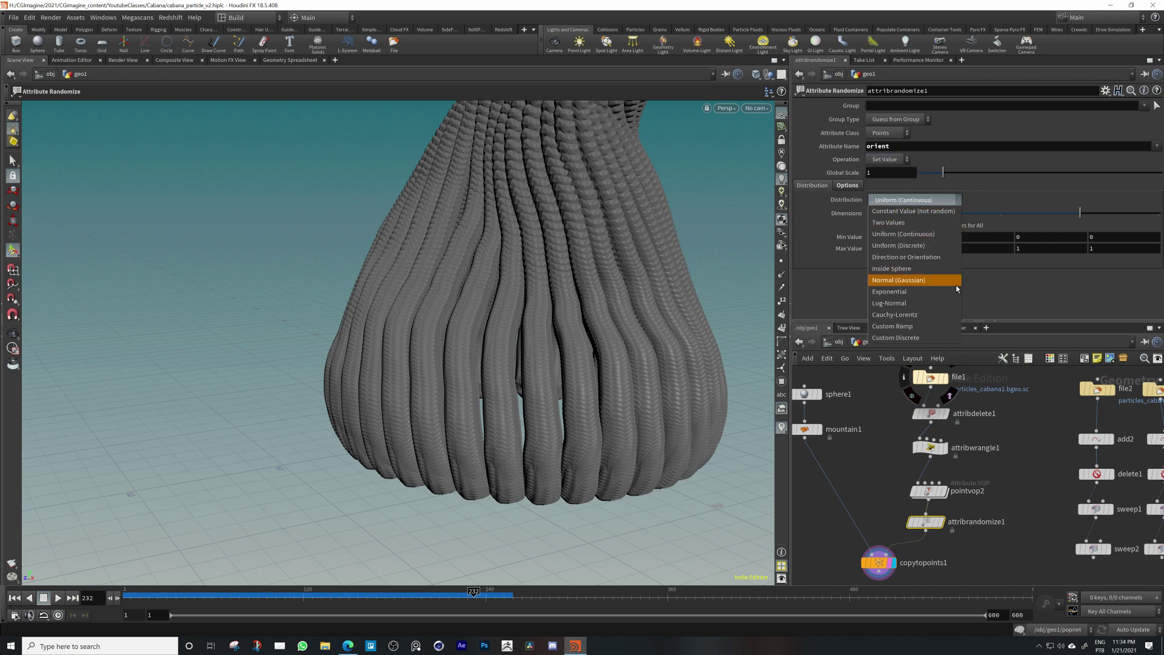
{"action": "left_click", "coordinate": [915, 259]}
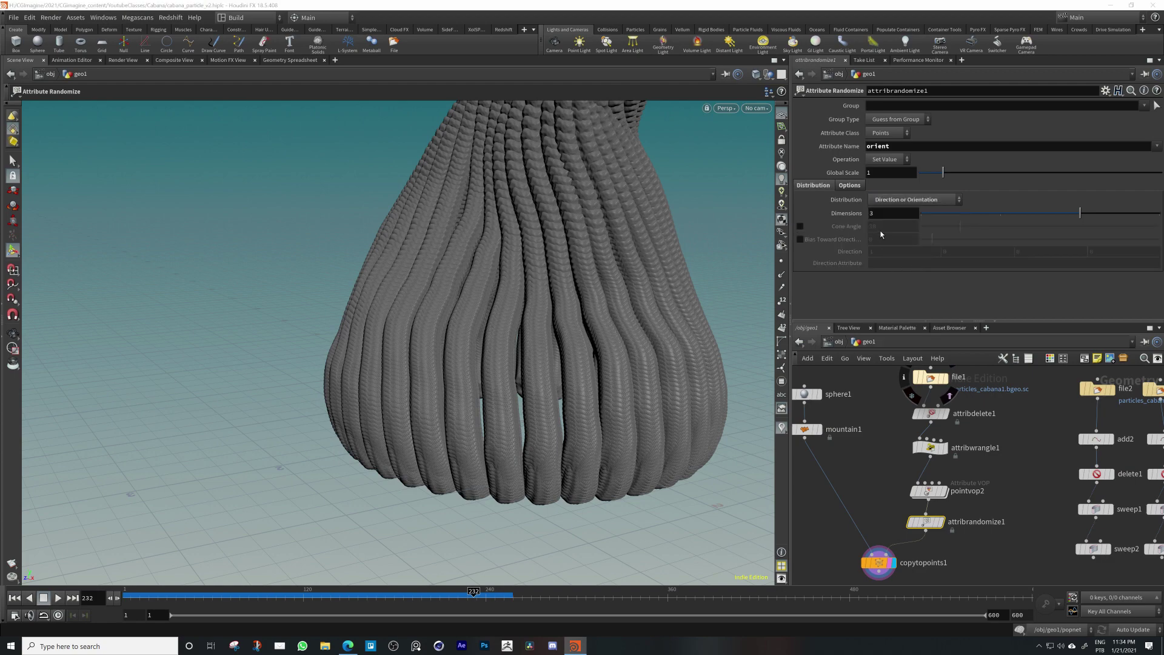
{"action": "left_click_drag", "start_coordinate": [1081, 213], "coordinate": [1157, 213]}
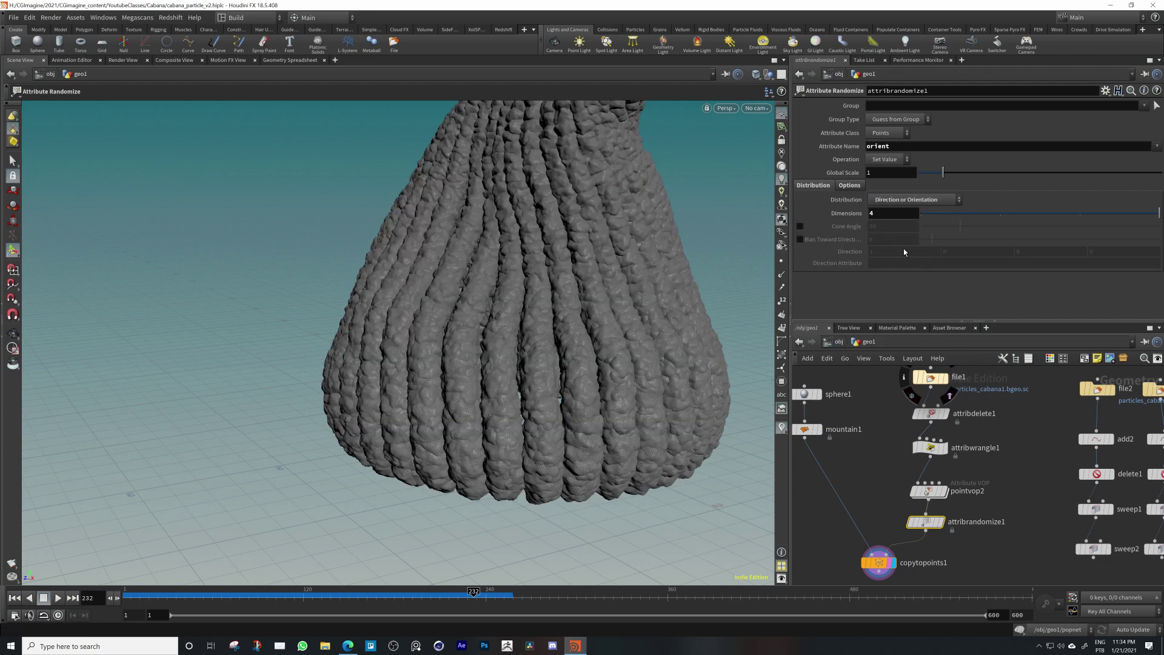
Examine the randomly oriented copies on the whole trail form from different angles
{"action": "key", "text": "Escape"}
{"action": "left_click_drag", "start_coordinate": [649, 330], "coordinate": [605, 307]}
{"action": "middle_click_drag", "start_coordinate": [606, 307], "coordinate": [467, 367]}
{"action": "left_click_drag", "start_coordinate": [467, 366], "coordinate": [582, 312]}
{"action": "right_click_drag", "start_coordinate": [581, 312], "coordinate": [546, 278]}
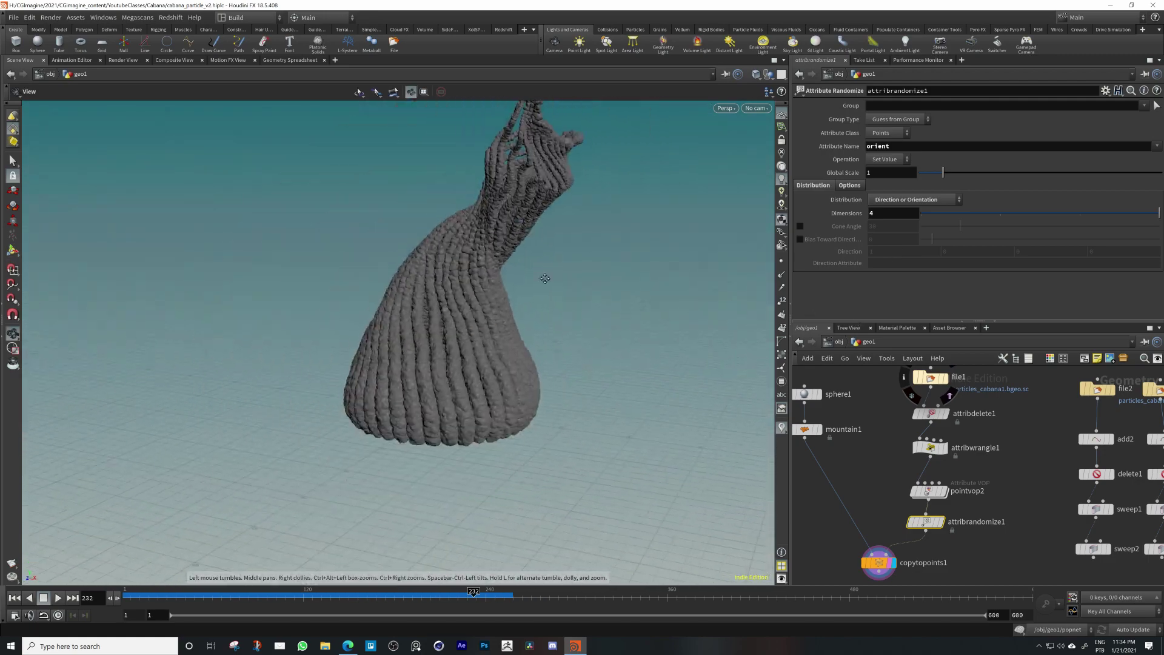
Inspect the tips, neck and base of the trail form up close to judge the irregular surface of the copies
{"action": "left_click_drag", "start_coordinate": [545, 278], "coordinate": [429, 285]}
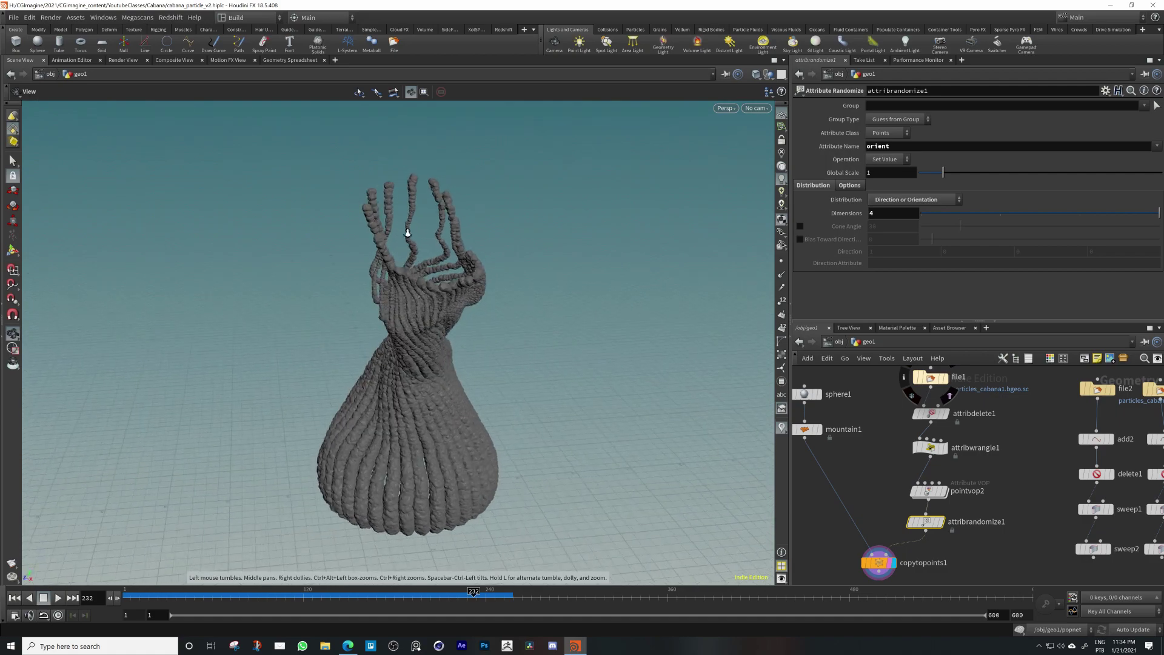
{"action": "right_click_drag", "start_coordinate": [407, 233], "coordinate": [847, 187]}
{"action": "left_click_drag", "start_coordinate": [536, 254], "coordinate": [712, 229]}
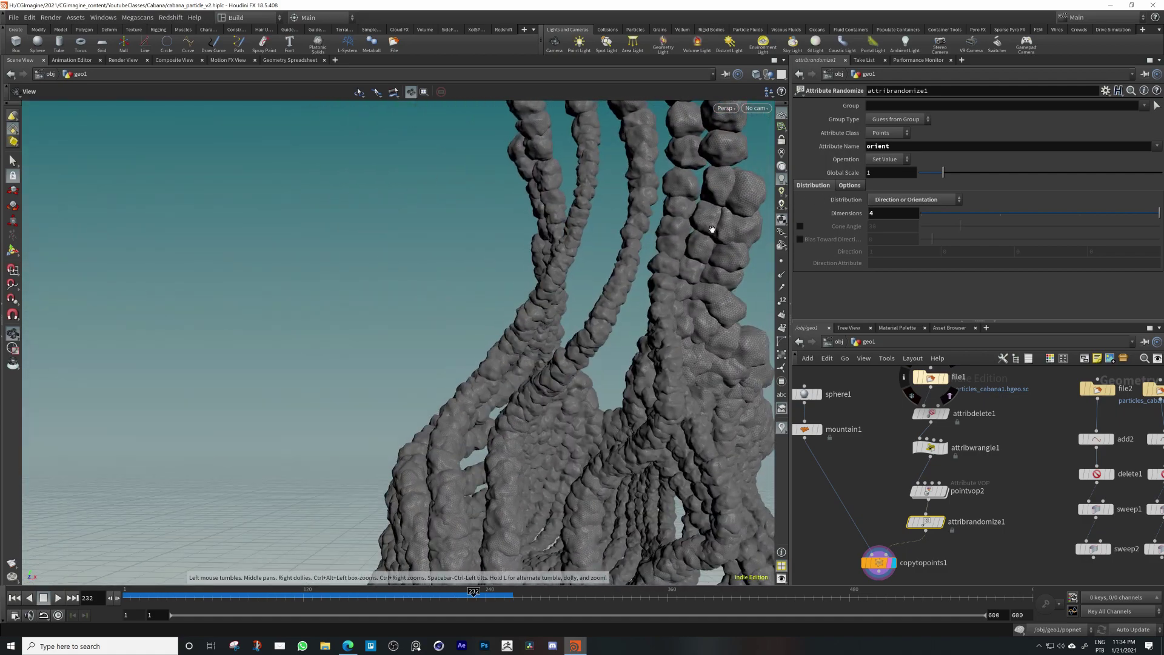
{"action": "right_click_drag", "start_coordinate": [712, 229], "coordinate": [639, 306]}
{"action": "middle_click_drag", "start_coordinate": [639, 306], "coordinate": [475, 271]}
{"action": "left_click_drag", "start_coordinate": [475, 271], "coordinate": [489, 293]}
{"action": "right_click_drag", "start_coordinate": [489, 293], "coordinate": [402, 364]}
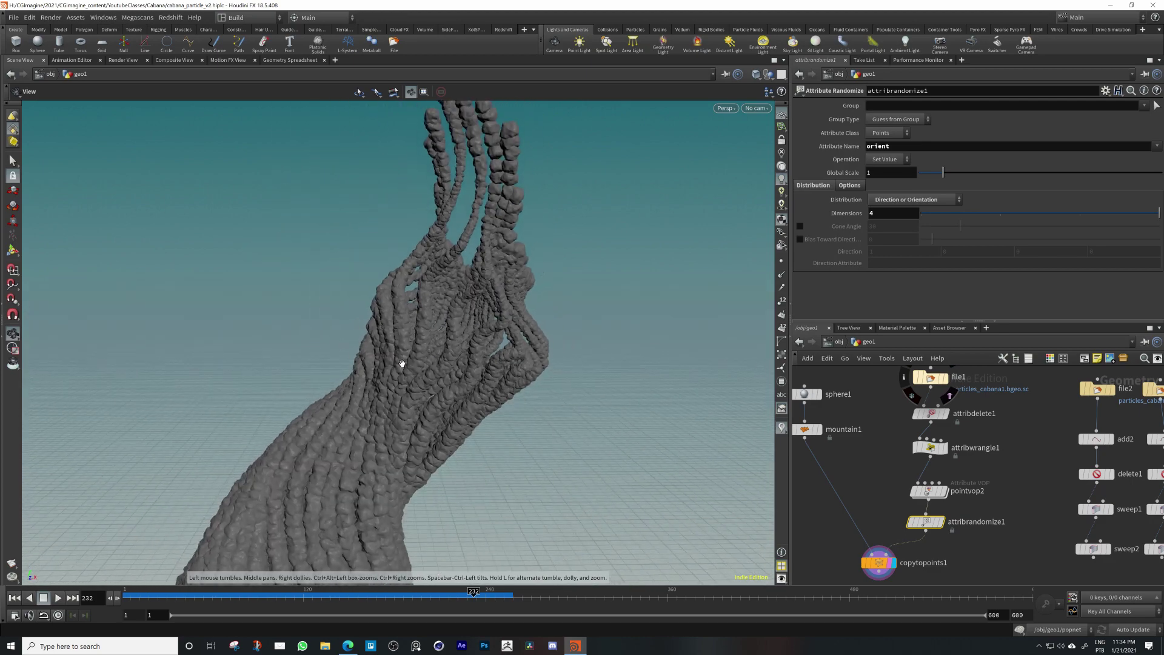
{"action": "middle_click_drag", "start_coordinate": [402, 363], "coordinate": [468, 299]}
{"action": "left_click_drag", "start_coordinate": [467, 299], "coordinate": [488, 381]}
{"action": "middle_click_drag", "start_coordinate": [488, 382], "coordinate": [439, 327]}
{"action": "left_click_drag", "start_coordinate": [439, 327], "coordinate": [383, 379]}
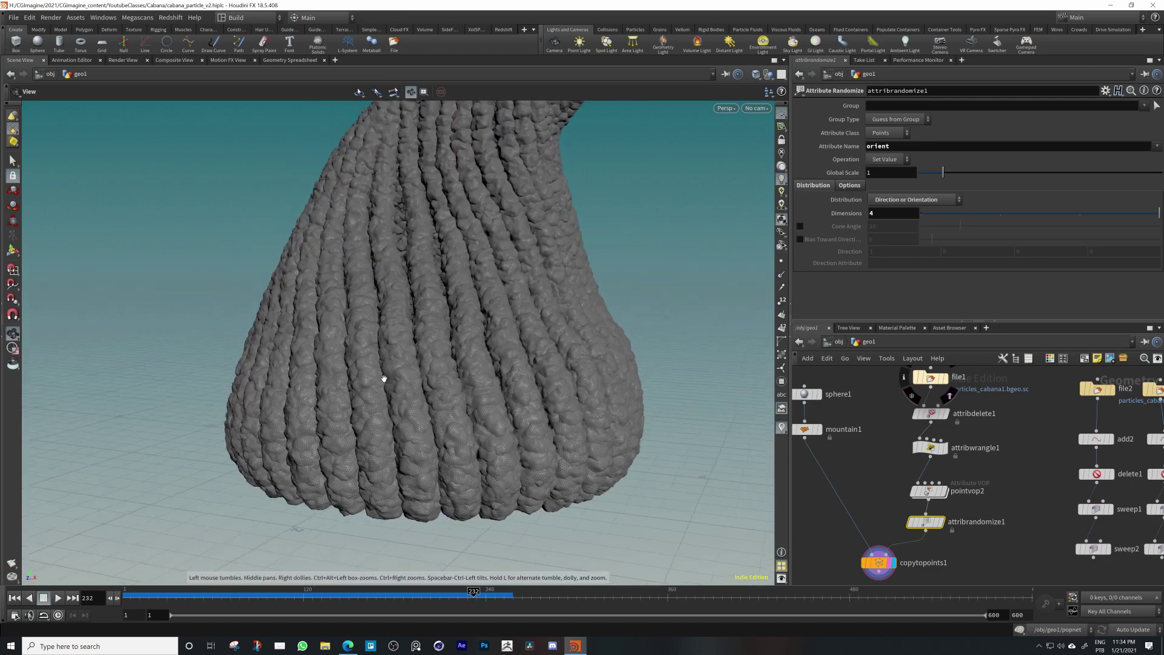
{"action": "right_click_drag", "start_coordinate": [383, 378], "coordinate": [352, 394]}
{"action": "middle_click_drag", "start_coordinate": [351, 394], "coordinate": [503, 329]}
{"action": "left_click_drag", "start_coordinate": [504, 330], "coordinate": [419, 352]}
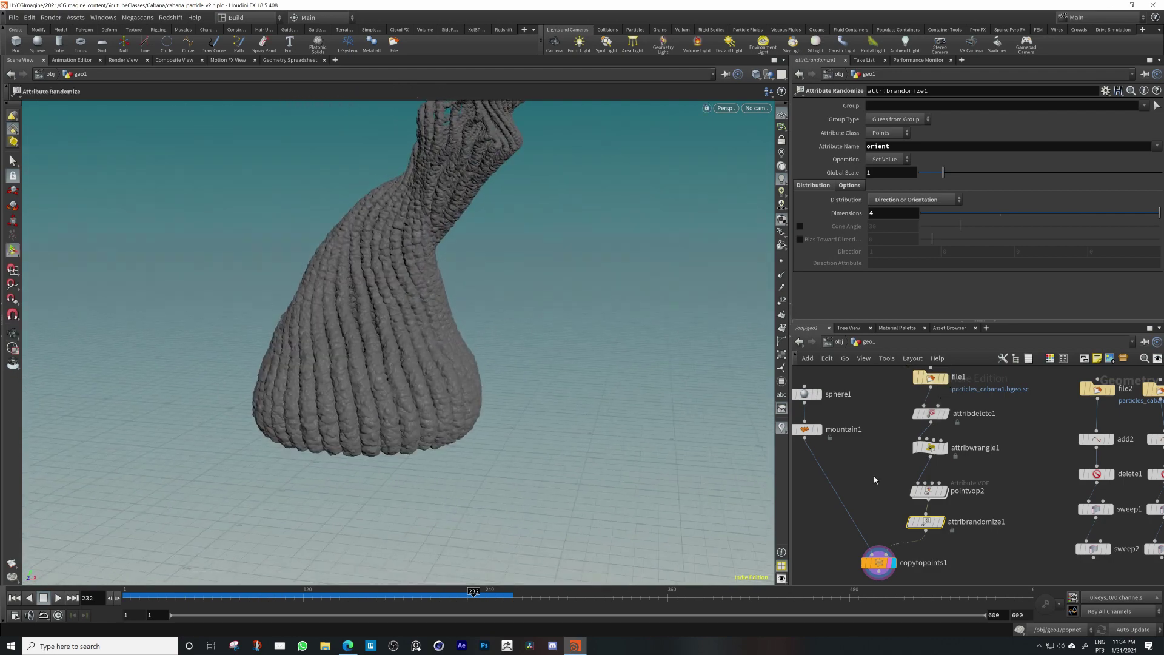
Duplicate the delete1 node and insert the copy between attribrandomize1 and copytopoints1, shifting pointvop2 and attribrandomize1 up to make room
{"action": "scroll", "coordinate": [874, 478], "scroll_direction": "down", "scroll_amount": 2}
{"action": "middle_click_drag", "start_coordinate": [970, 489], "coordinate": [948, 479]}
{"action": "scroll", "coordinate": [915, 502], "scroll_direction": "up", "scroll_amount": 5}
{"action": "mouse_move", "coordinate": [909, 512]}
{"action": "middle_mouse_down"}
{"action": "mouse_move", "coordinate": [926, 526]}
{"action": "mouse_move", "coordinate": [899, 519]}
{"action": "middle_mouse_up"}
{"action": "scroll", "coordinate": [949, 518], "scroll_direction": "down", "scroll_amount": 4}
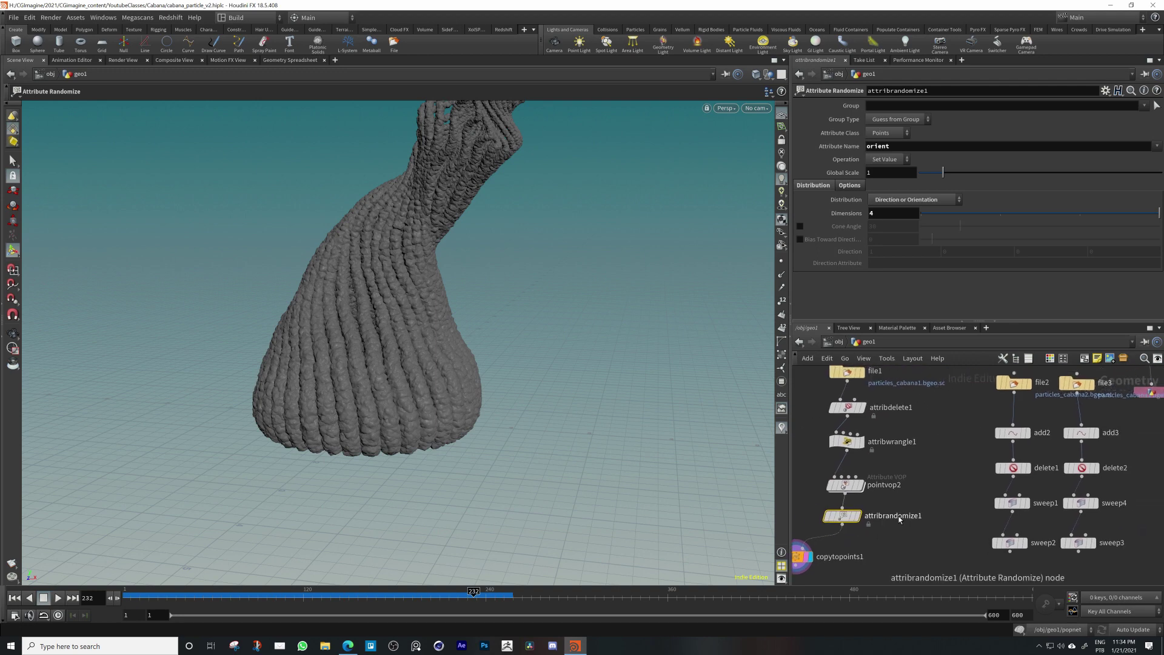
{"action": "left_click_drag", "start_coordinate": [1044, 479], "coordinate": [942, 476]}
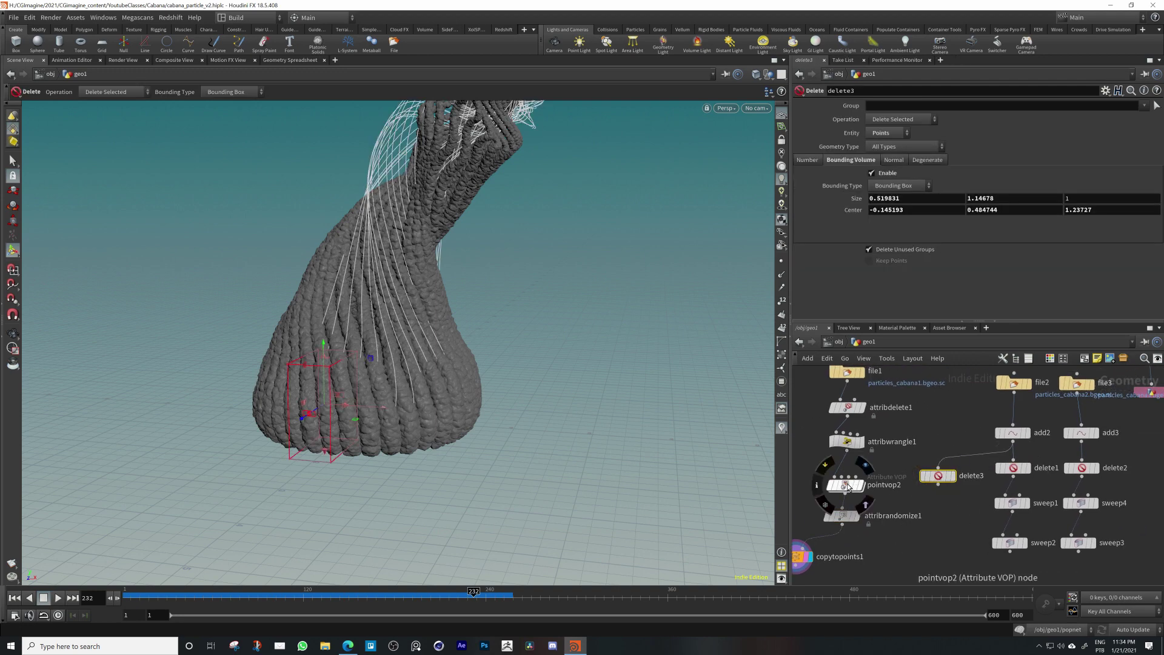
{"action": "left_click_drag", "start_coordinate": [846, 482], "coordinate": [847, 468]}
{"action": "left_click_drag", "start_coordinate": [849, 516], "coordinate": [854, 494]}
{"action": "left_click_drag", "start_coordinate": [943, 481], "coordinate": [847, 535]}
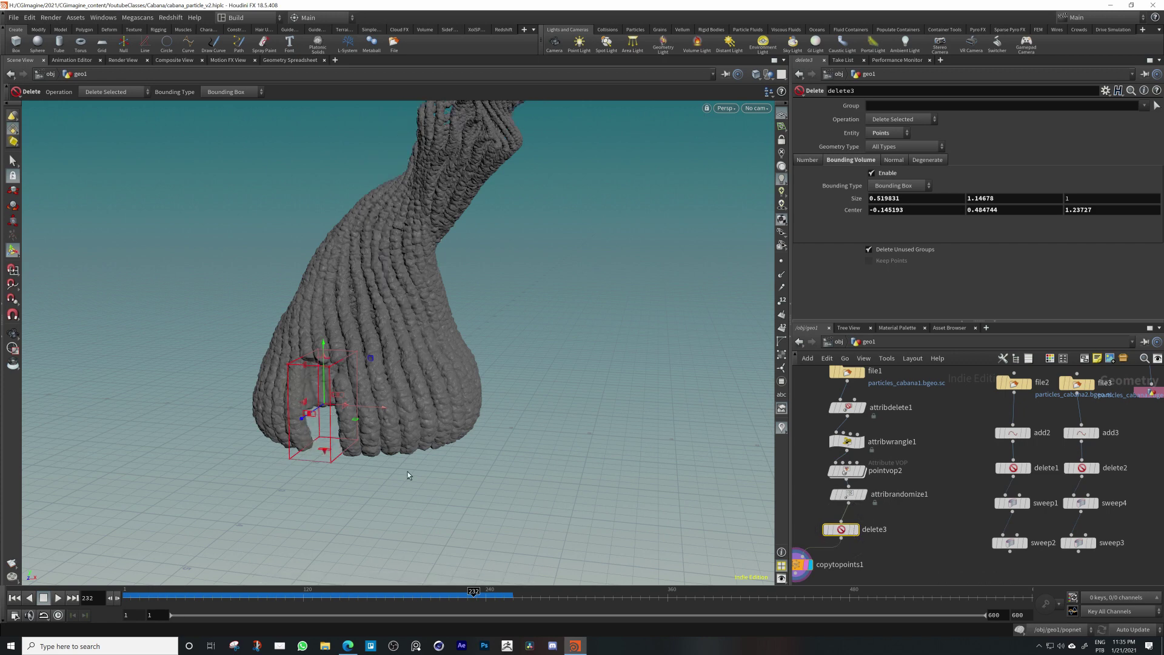
Inspect the opening cut into the base and show the bounding box handles of delete3 in the viewport
{"action": "middle_click_drag", "start_coordinate": [906, 554], "coordinate": [928, 514]}
{"action": "left_click", "coordinate": [837, 528]}
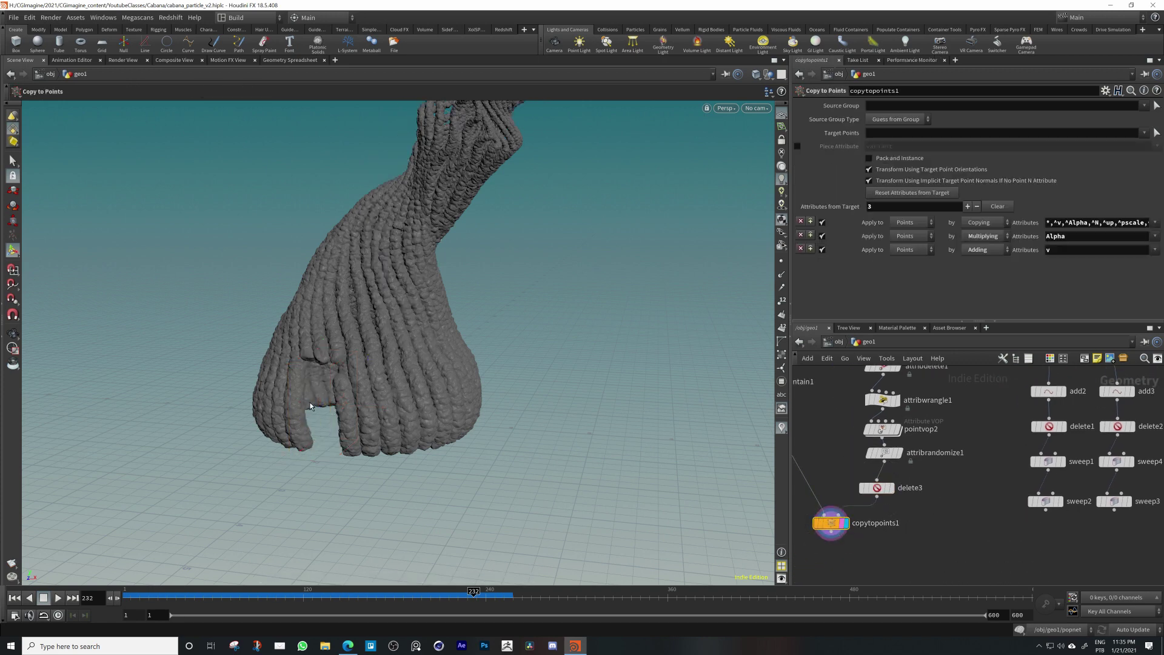
{"action": "left_click_drag", "start_coordinate": [309, 388], "coordinate": [391, 363], "text": "alt"}
{"action": "right_click_drag", "start_coordinate": [485, 345], "coordinate": [638, 333], "text": "alt"}
{"action": "left_click_drag", "start_coordinate": [638, 332], "coordinate": [424, 424], "text": "alt"}
{"action": "left_click", "coordinate": [873, 488]}
{"action": "key", "text": "Escape"}
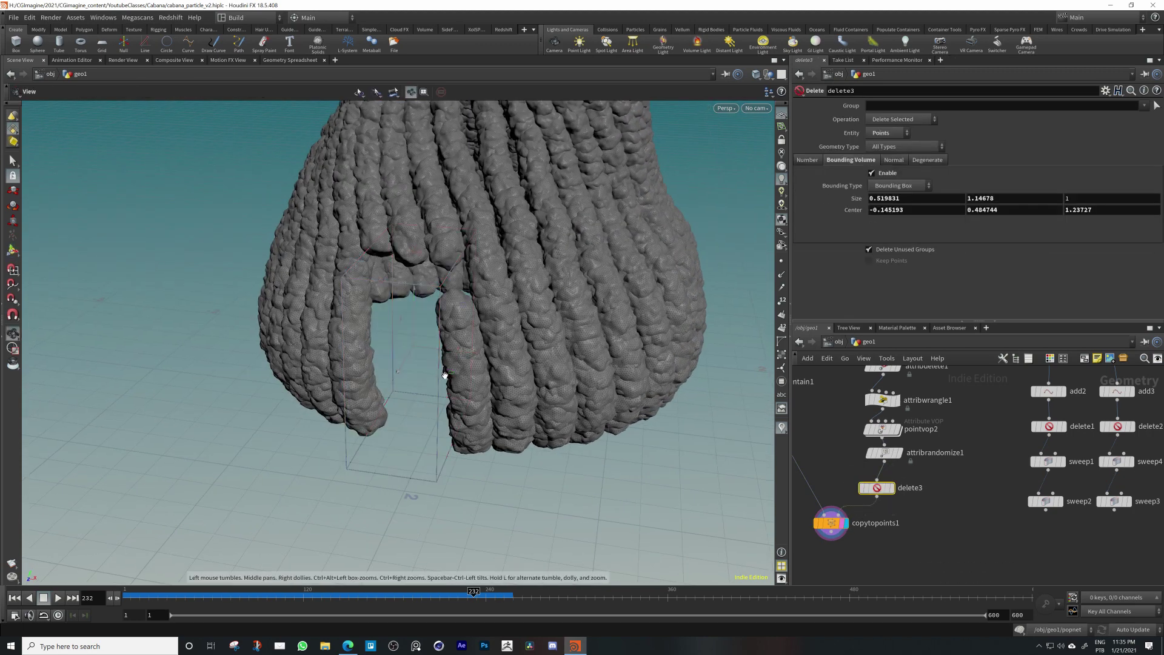
{"action": "right_click_drag", "start_coordinate": [473, 388], "coordinate": [481, 371]}
{"action": "key", "text": "Return"}
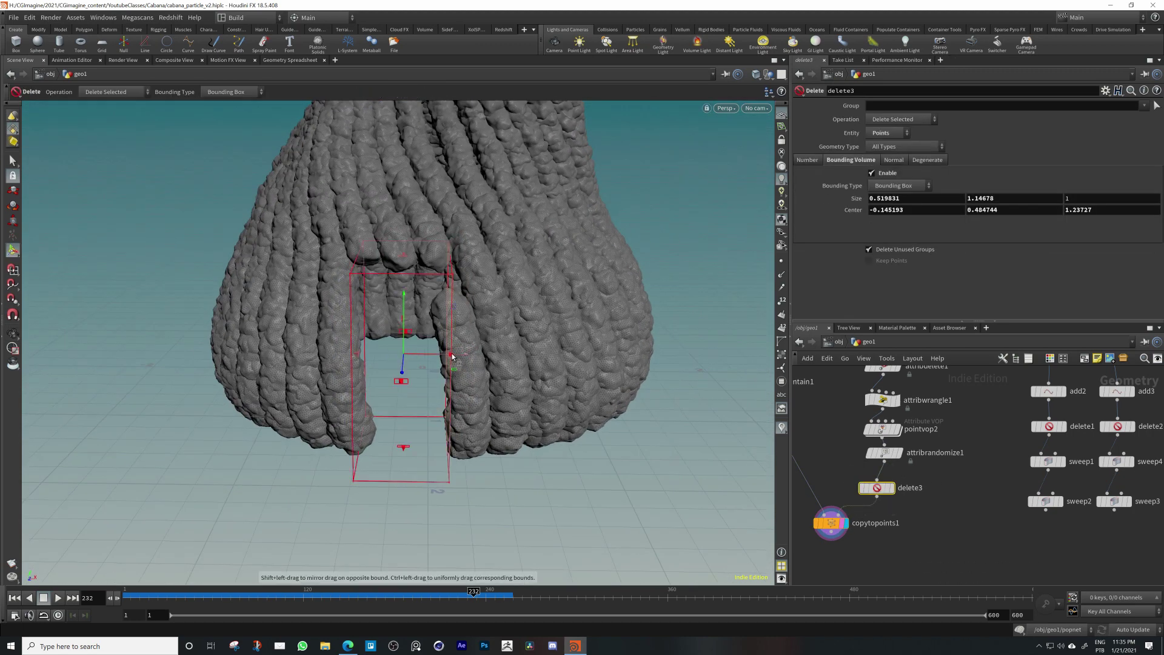
Widen one side of delete3's bounding box to an X size of about 0.68 so the opening falls cleanly between the strands
{"action": "left_click_drag", "start_coordinate": [450, 380], "coordinate": [494, 371], "text": "alt"}
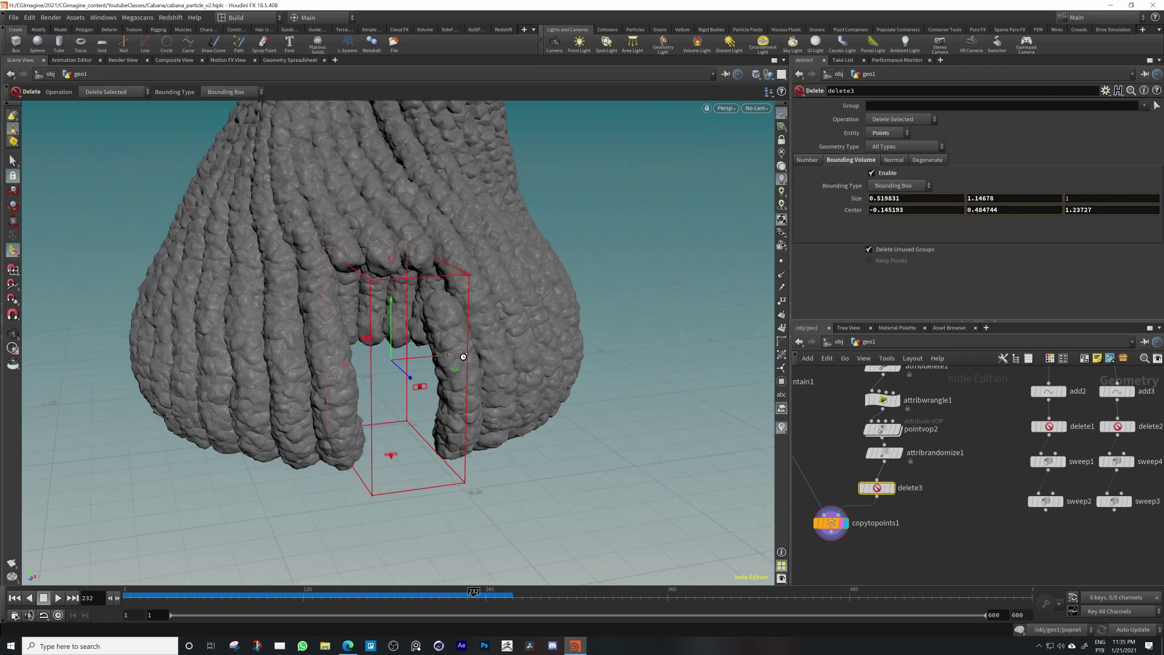
{"action": "left_click_drag", "start_coordinate": [464, 357], "coordinate": [462, 357]}
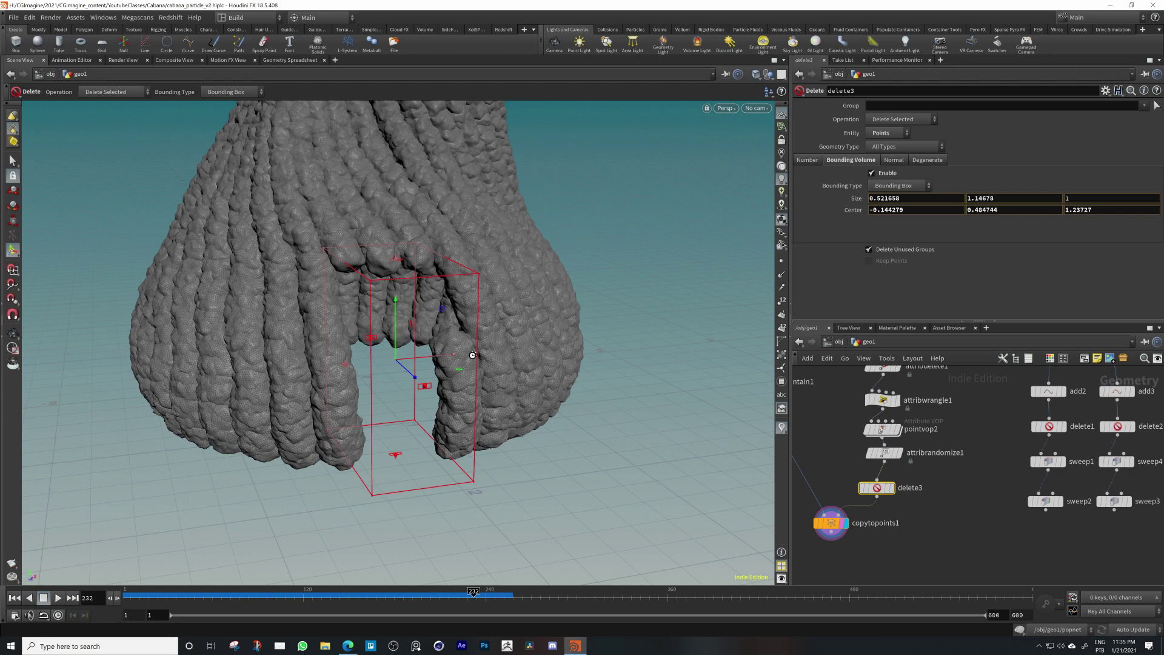
{"action": "left_click_drag", "start_coordinate": [479, 353], "coordinate": [477, 353]}
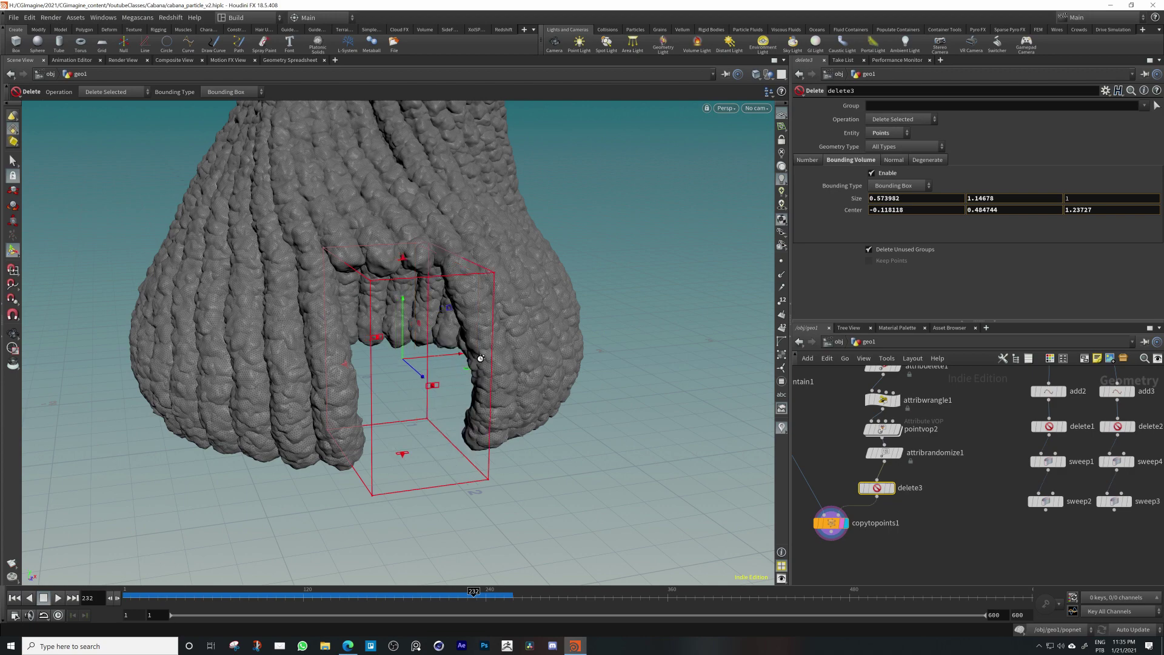
{"action": "left_click_drag", "start_coordinate": [539, 385], "coordinate": [506, 396], "text": "alt"}
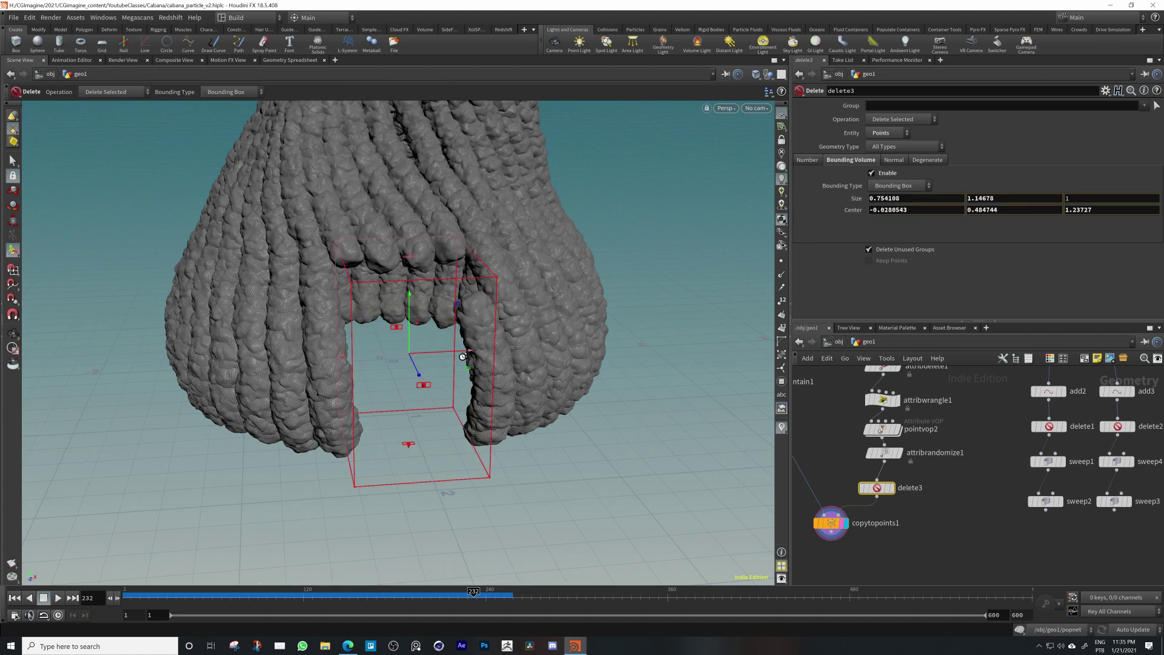
{"action": "left_click_drag", "start_coordinate": [462, 358], "coordinate": [445, 359]}
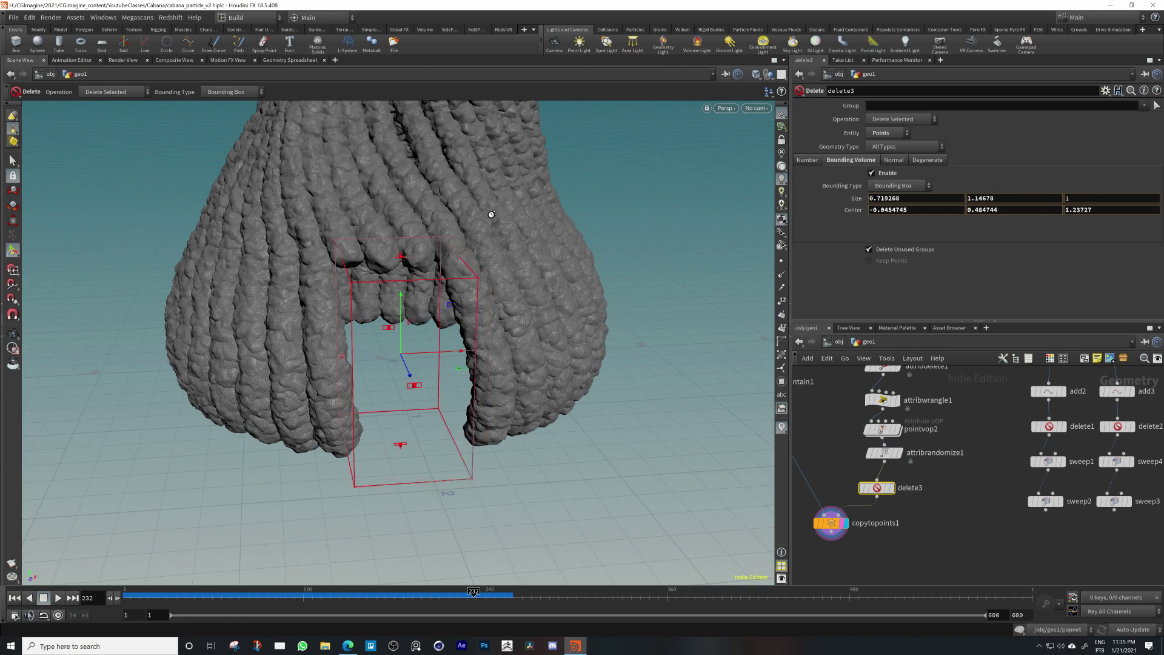
{"action": "left_click_drag", "start_coordinate": [462, 352], "coordinate": [443, 356]}
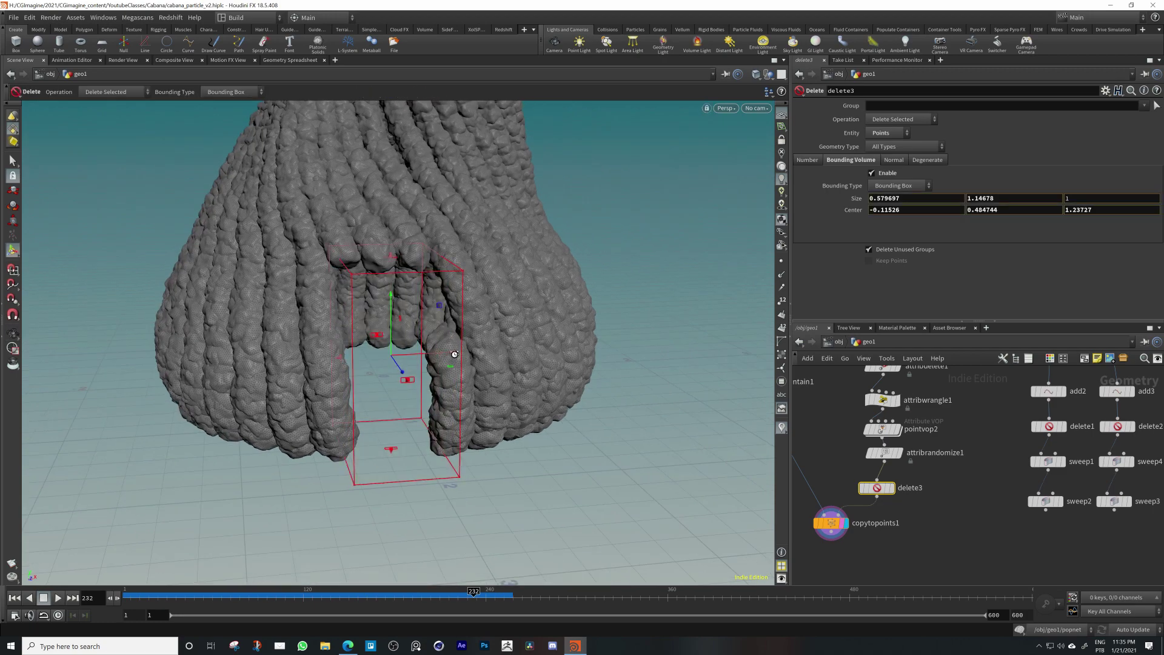
{"action": "left_click_drag", "start_coordinate": [455, 353], "coordinate": [460, 351]}
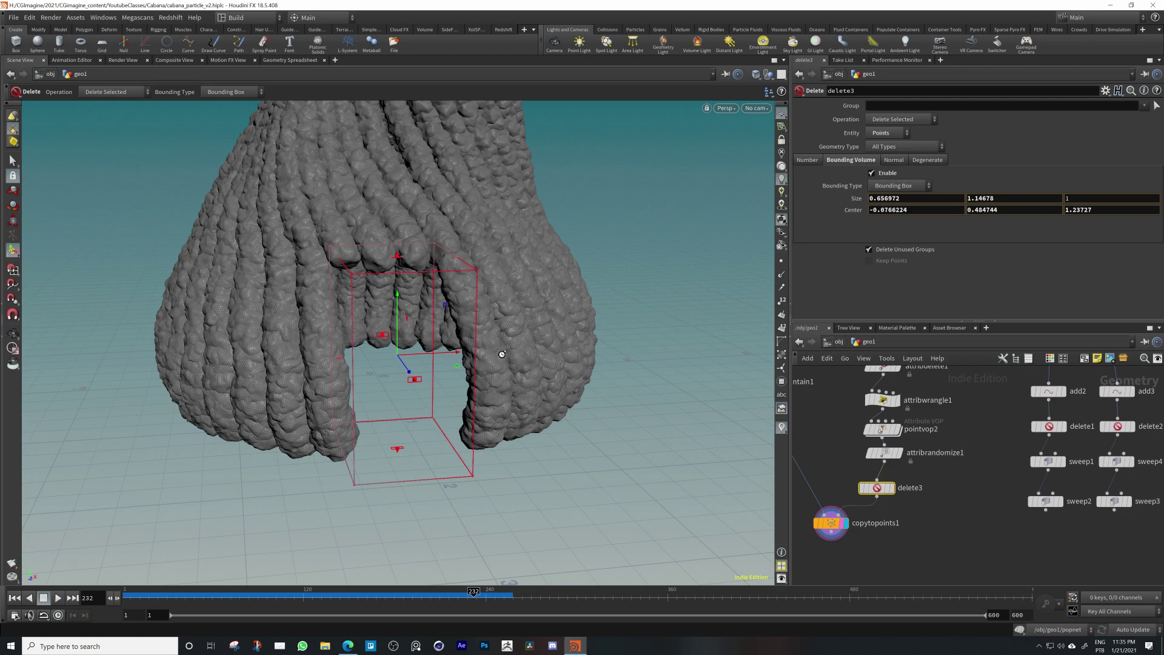
{"action": "left_click_drag", "start_coordinate": [537, 345], "coordinate": [457, 317], "text": "alt"}
{"action": "key", "text": "Return"}
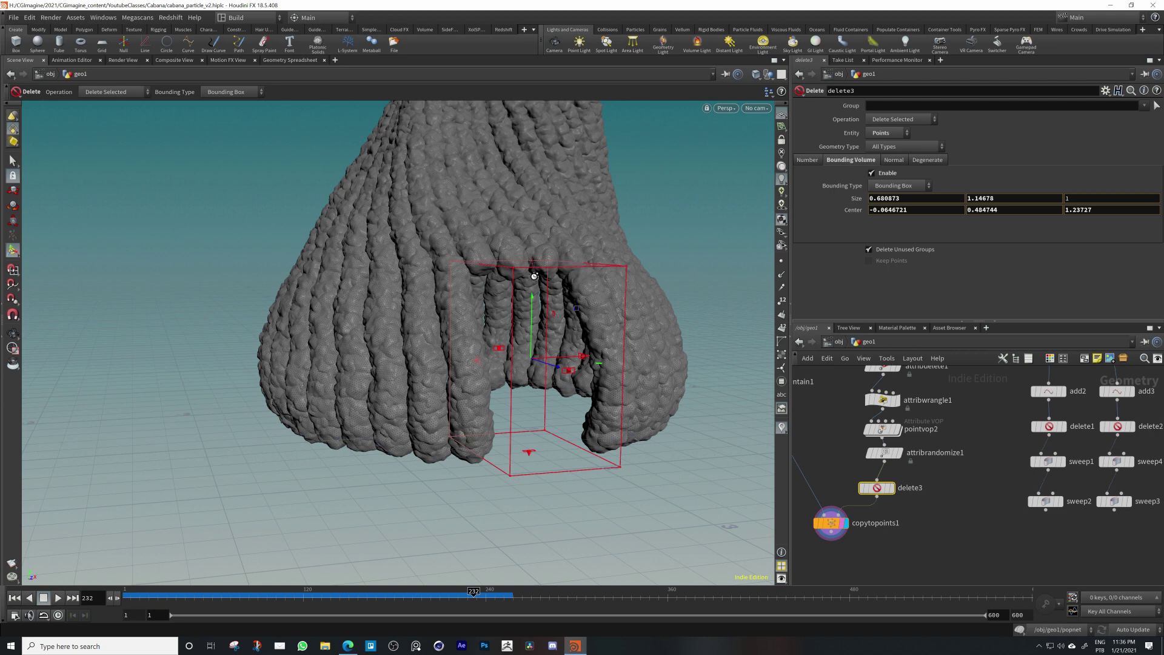
Lower the top of delete3's bounding box to a Y size of about 1.085, check the opening, and select copytopoints1
{"action": "left_click_drag", "start_coordinate": [534, 279], "coordinate": [534, 281]}
{"action": "key", "text": "Escape"}
{"action": "left_click_drag", "start_coordinate": [671, 280], "coordinate": [570, 306]}
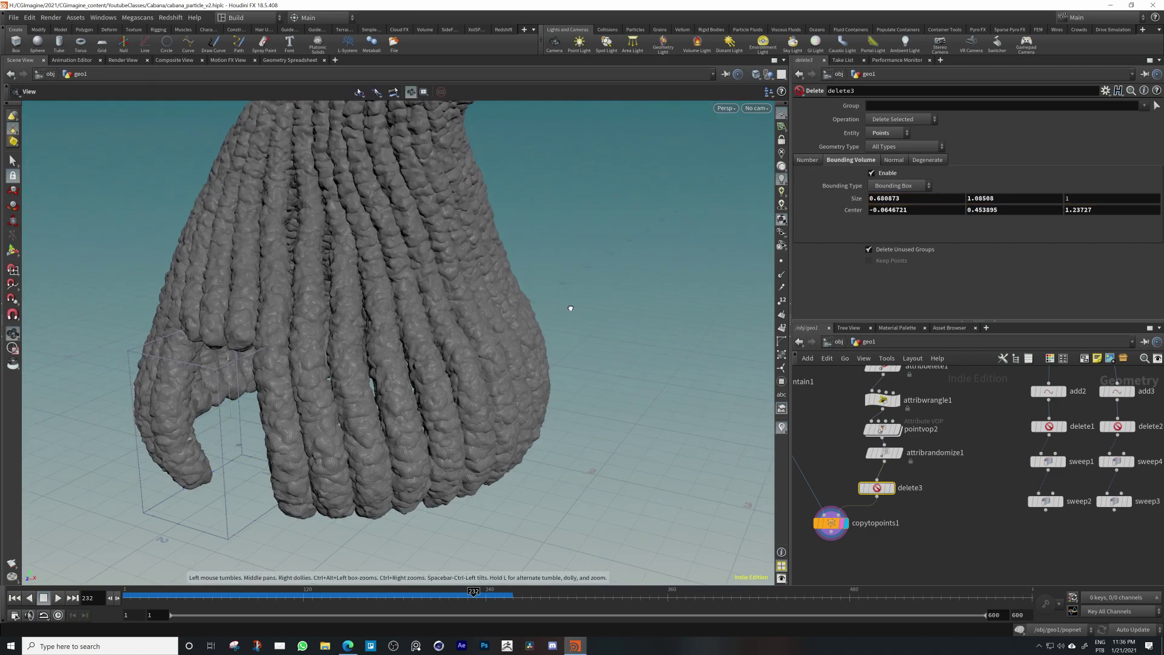
{"action": "right_click_drag", "start_coordinate": [569, 307], "coordinate": [322, 364], "text": "alt"}
{"action": "middle_click_drag", "start_coordinate": [879, 577], "coordinate": [906, 511]}
{"action": "left_click", "coordinate": [857, 455]}
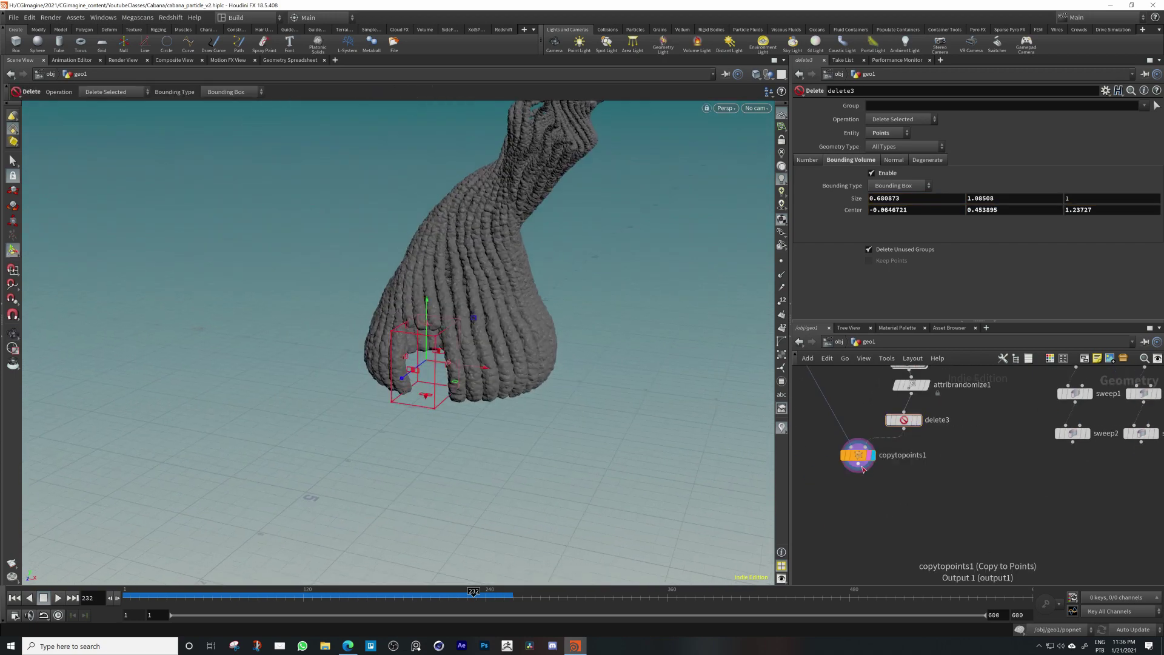
{"action": "left_click_drag", "start_coordinate": [485, 321], "coordinate": [716, 400]}
{"action": "key", "text": "Return"}
Move the two branches from file2 and file3 down to their sweep nodes closer to the copytopoints1 branch
{"action": "middle_click_drag", "start_coordinate": [1009, 508], "coordinate": [948, 492]}
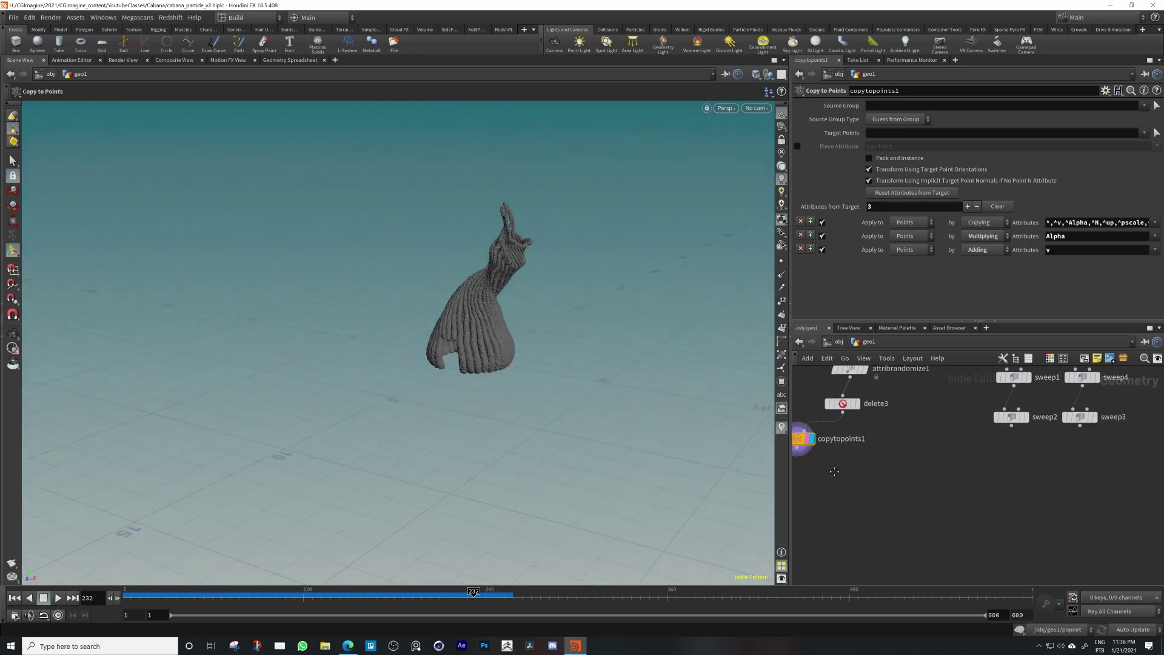
{"action": "middle_click_drag", "start_coordinate": [834, 470], "coordinate": [913, 454]}
{"action": "scroll", "coordinate": [1101, 470], "scroll_direction": "down", "scroll_amount": 3}
{"action": "middle_click_drag", "start_coordinate": [1102, 470], "coordinate": [1009, 539]}
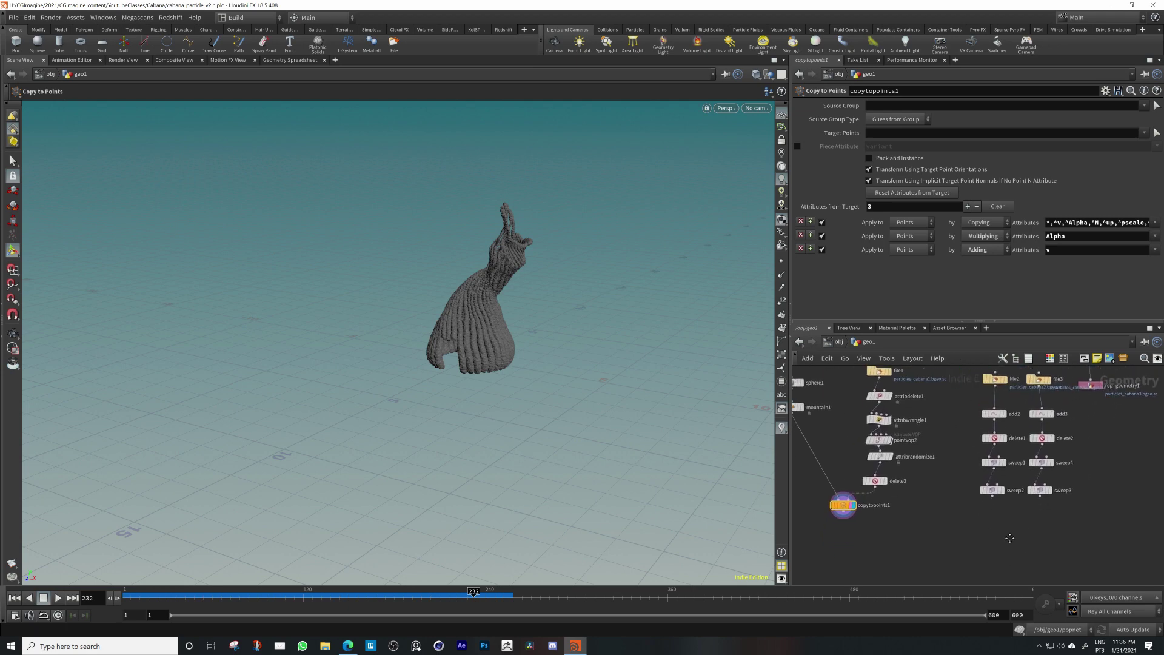
{"action": "scroll", "coordinate": [980, 521], "scroll_direction": "up", "scroll_amount": 1}
{"action": "left_click_drag", "start_coordinate": [967, 535], "coordinate": [992, 520]}
{"action": "scroll", "coordinate": [992, 521], "scroll_direction": "down", "scroll_amount": 5}
{"action": "middle_click_drag", "start_coordinate": [993, 524], "coordinate": [976, 529]}
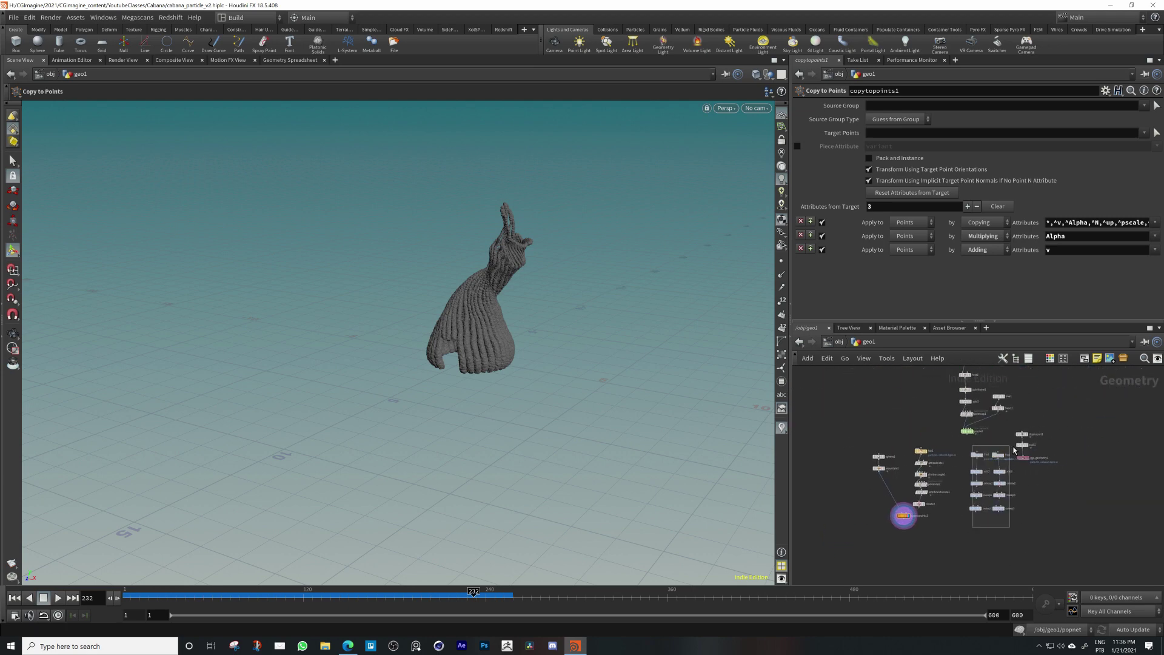
{"action": "left_click_drag", "start_coordinate": [1014, 450], "coordinate": [981, 472]}
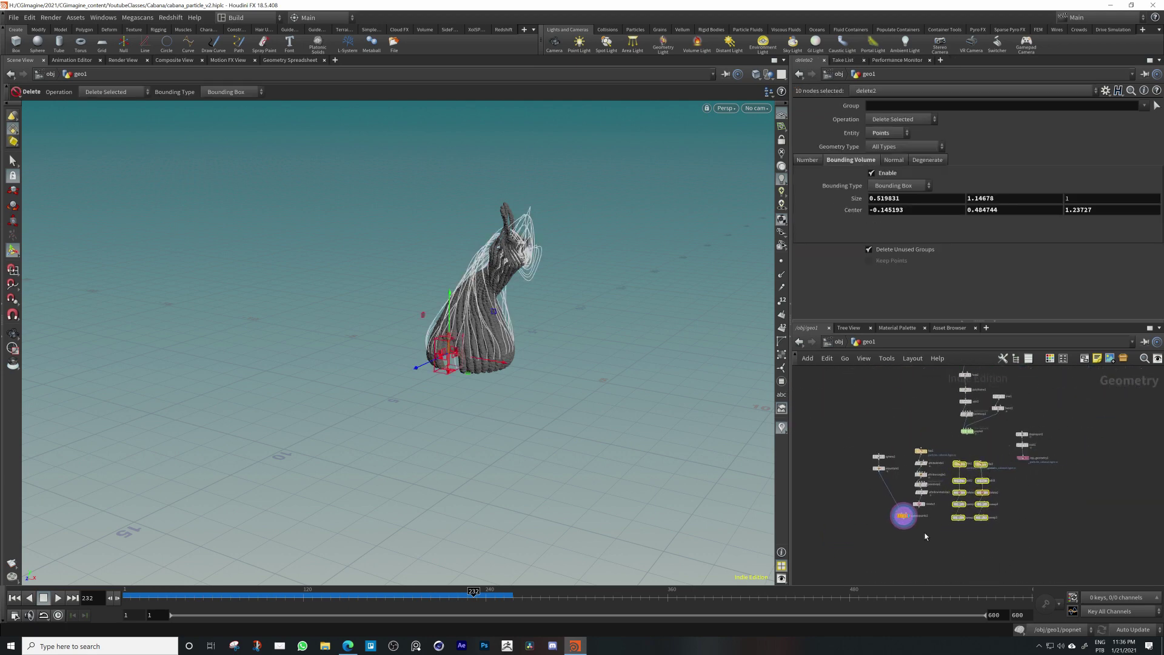
{"action": "left_click", "coordinate": [924, 536]}
{"action": "scroll", "coordinate": [917, 535], "scroll_direction": "up", "scroll_amount": 7}
{"action": "scroll", "coordinate": [916, 548], "scroll_direction": "down", "scroll_amount": 2}
{"action": "middle_click_drag", "start_coordinate": [903, 533], "coordinate": [908, 546]}
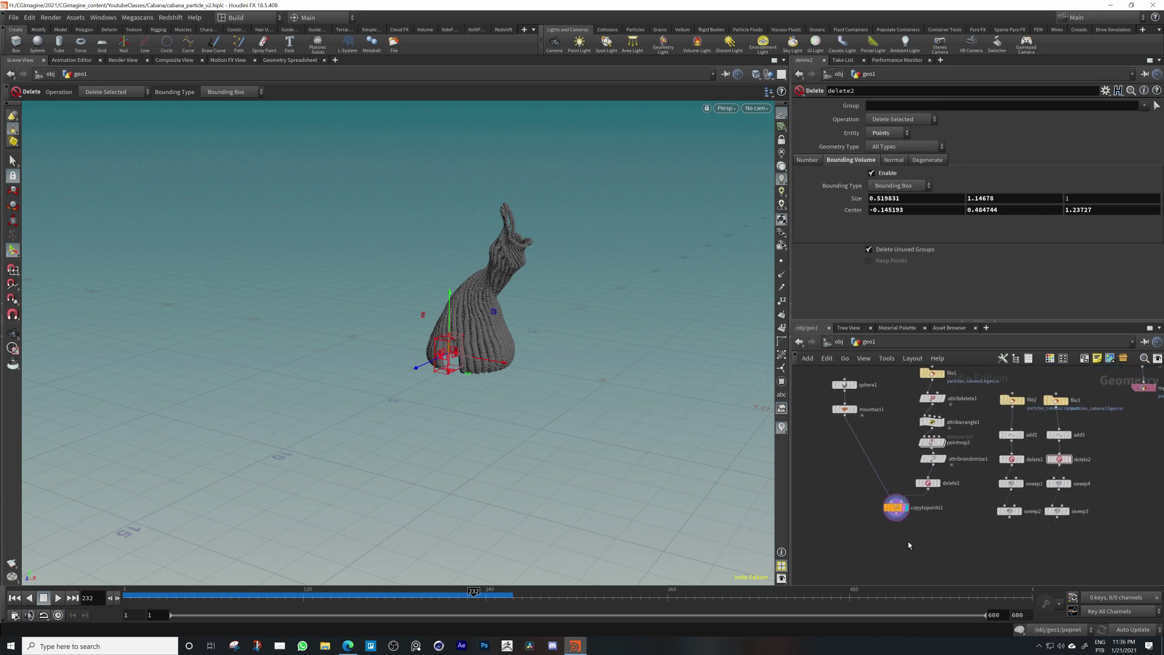
{"action": "scroll", "coordinate": [901, 540], "scroll_direction": "up", "scroll_amount": 4}
{"action": "left_click_drag", "start_coordinate": [887, 500], "coordinate": [891, 513]}
{"action": "type", "text": "po"}
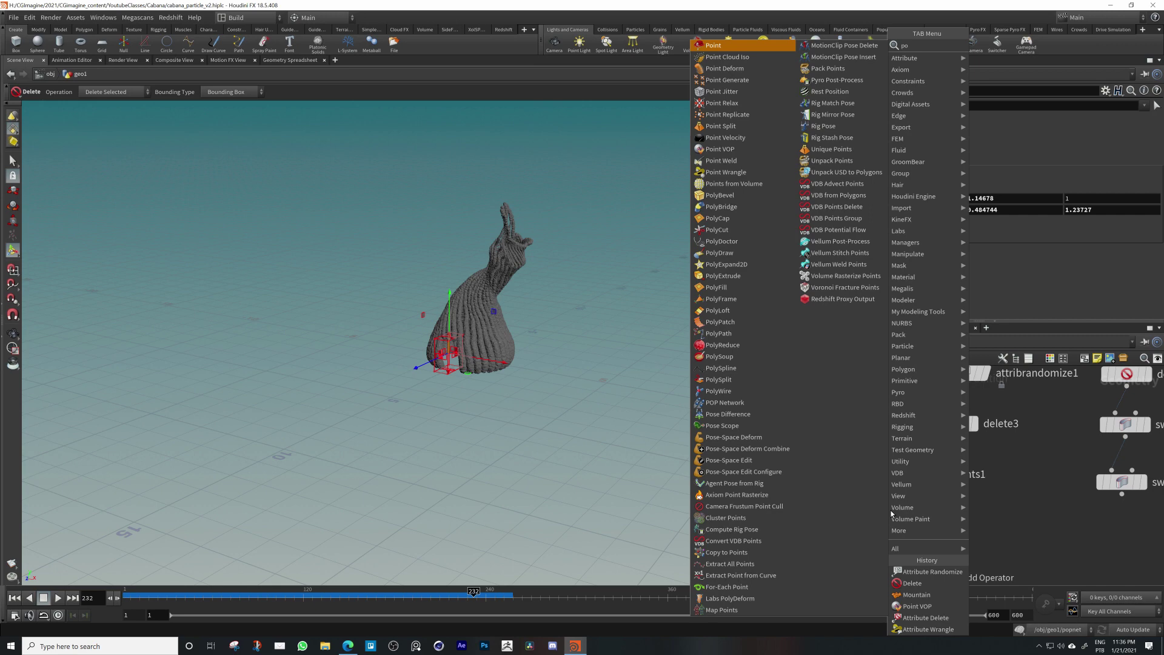
{"action": "key", "text": "Escape"}
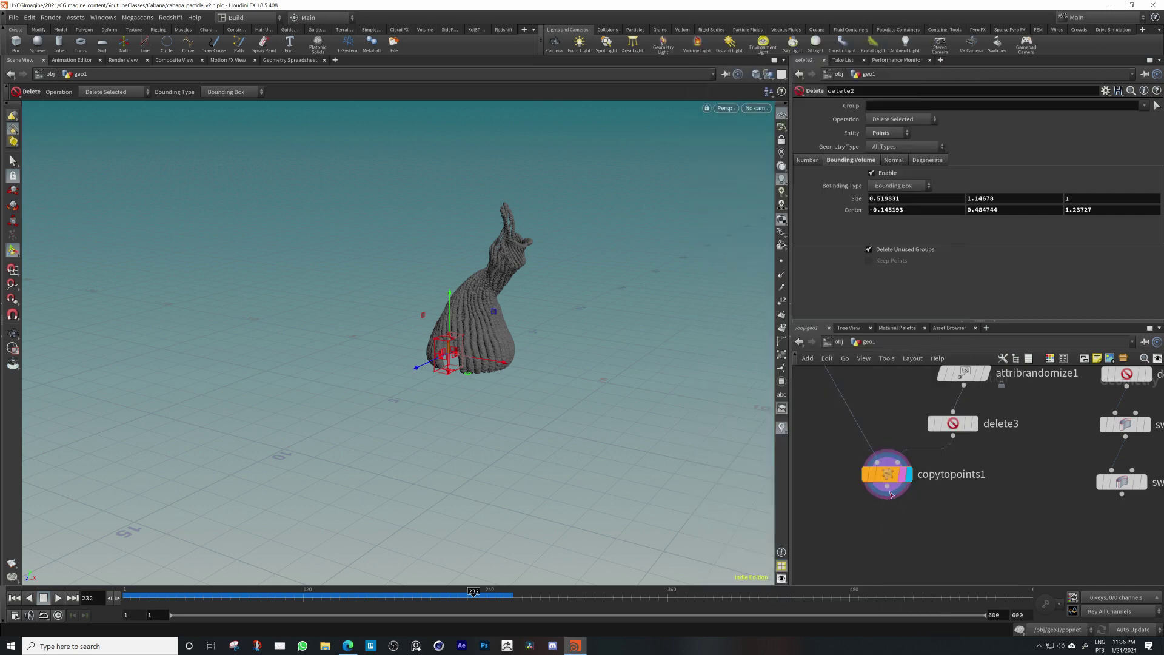
Add a VDB from Polygons node connected to the output of copytopoints1 and place it directly below
{"action": "scroll", "coordinate": [891, 494], "scroll_direction": "down", "scroll_amount": 1}
{"action": "scroll", "coordinate": [891, 485], "scroll_direction": "down", "scroll_amount": 1}
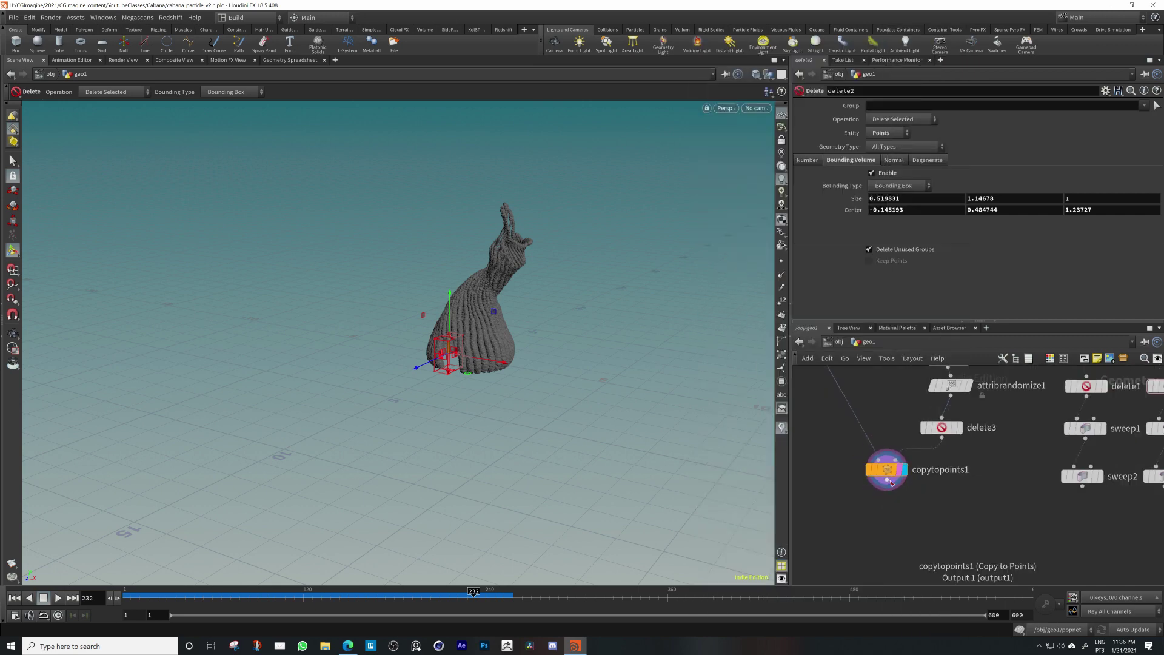
{"action": "scroll", "coordinate": [890, 505], "scroll_direction": "down", "scroll_amount": 2}
{"action": "scroll", "coordinate": [890, 505], "scroll_direction": "up", "scroll_amount": 4}
{"action": "key", "text": "Escape"}
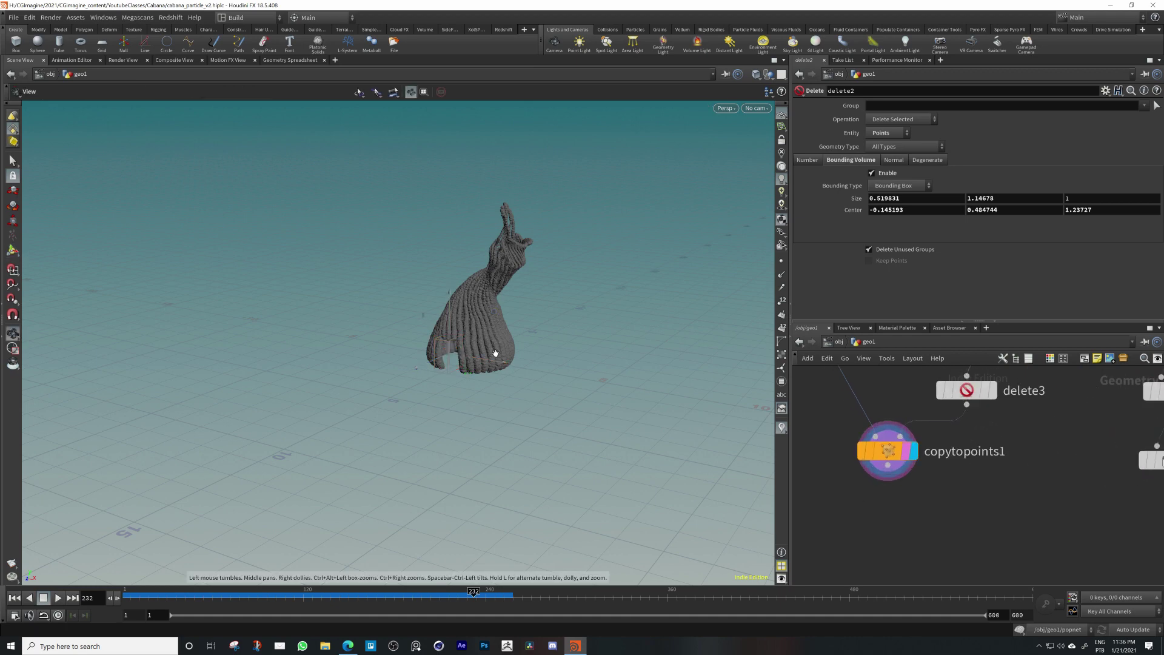
{"action": "right_click_drag", "start_coordinate": [495, 352], "coordinate": [515, 322]}
{"action": "middle_click_drag", "start_coordinate": [917, 519], "coordinate": [899, 472]}
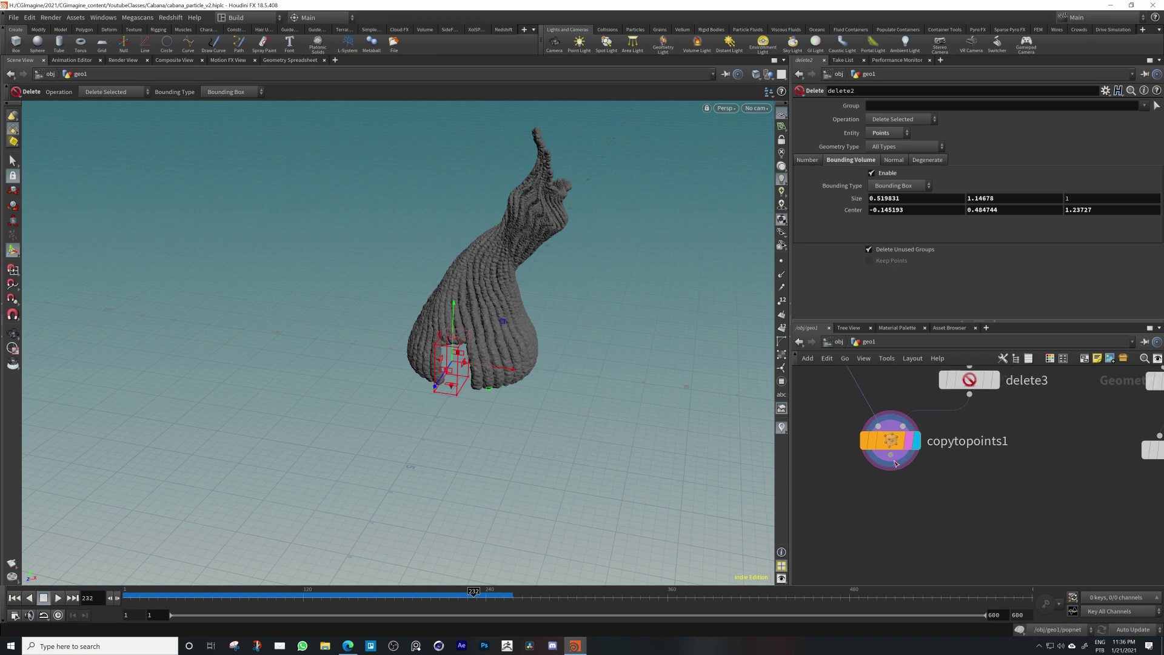
{"action": "left_click", "coordinate": [891, 458]}
{"action": "key", "text": "Tab"}
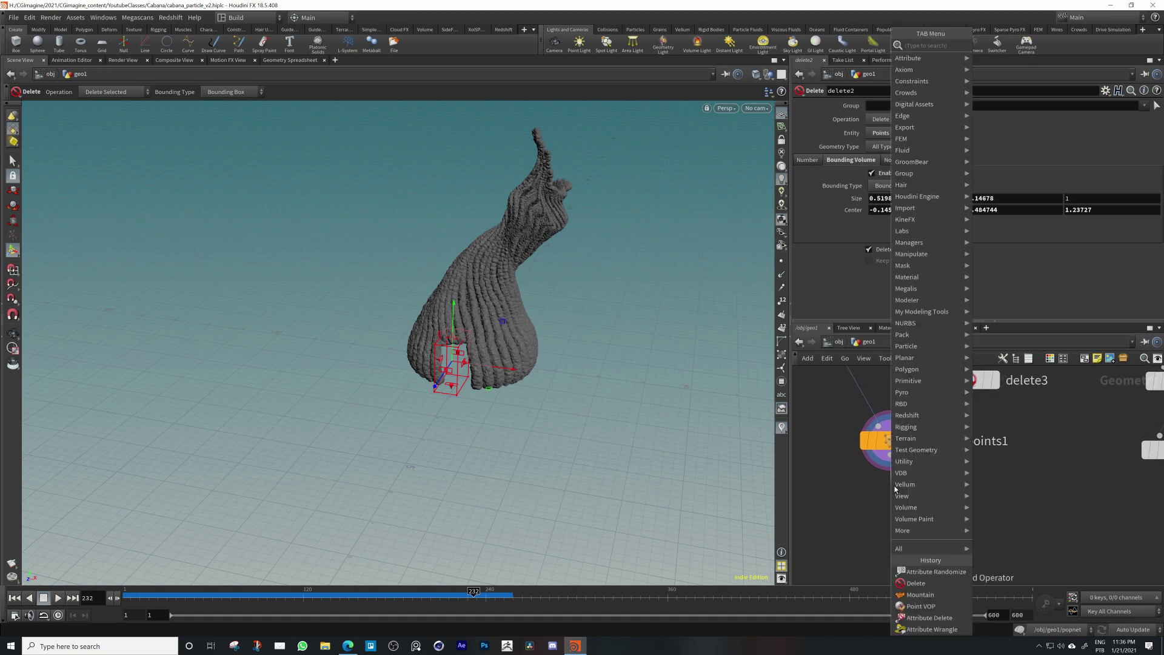
{"action": "type", "text": "vdbfrom"}
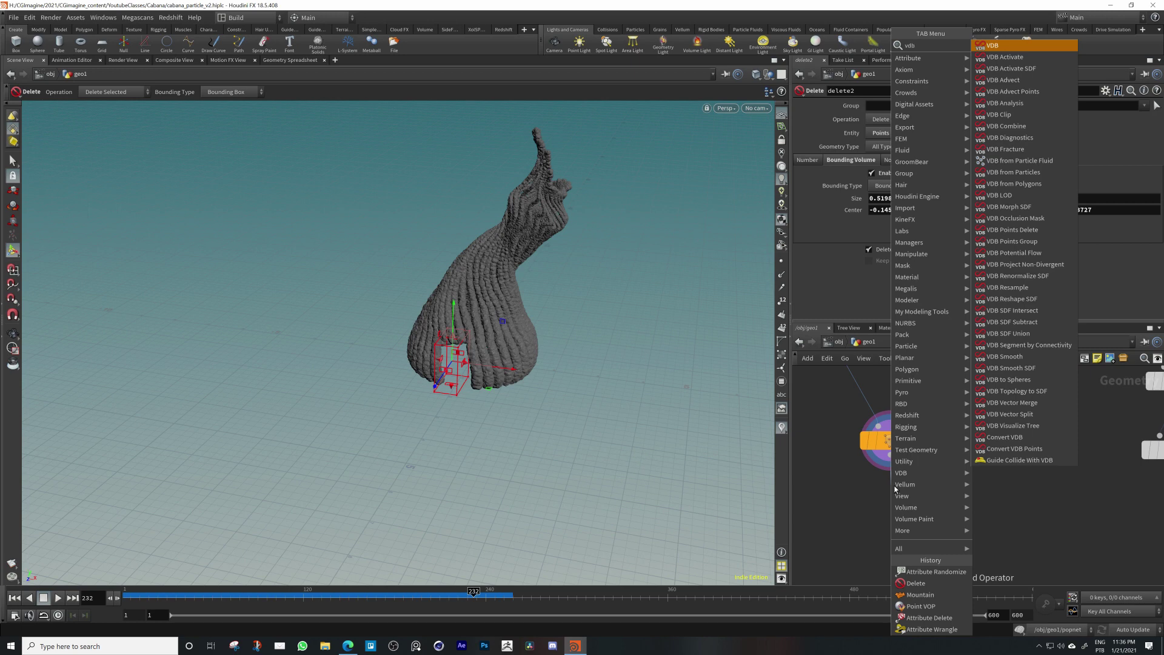
{"action": "key", "text": "Down"}
{"action": "key", "text": "Down"}
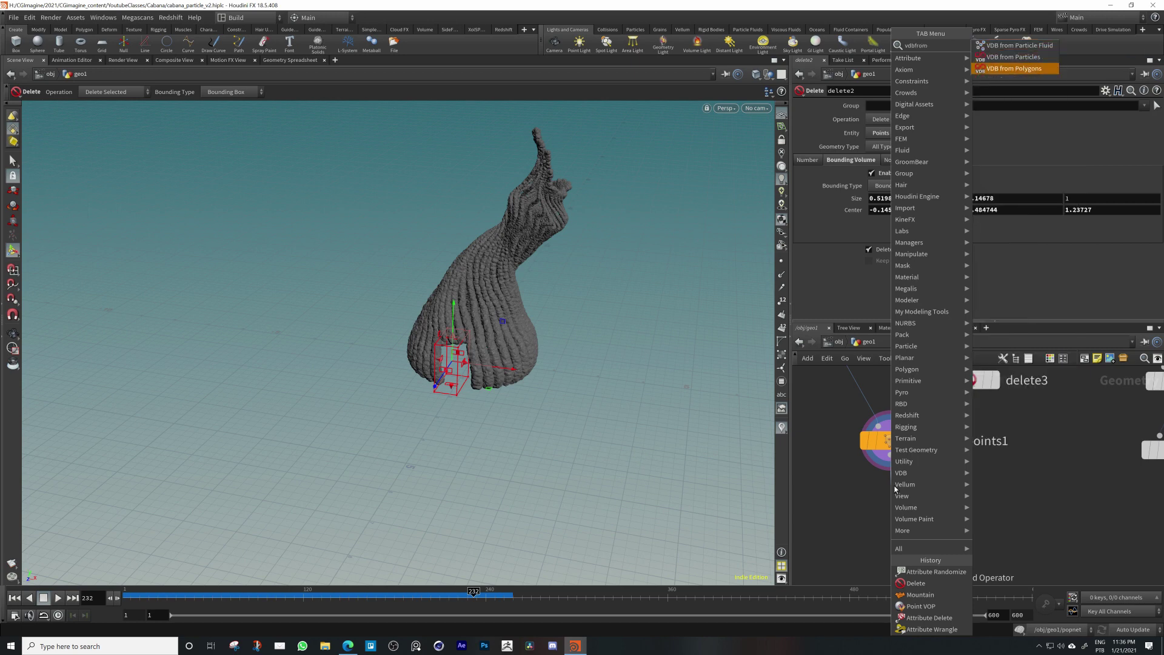
{"action": "key", "text": "Return"}
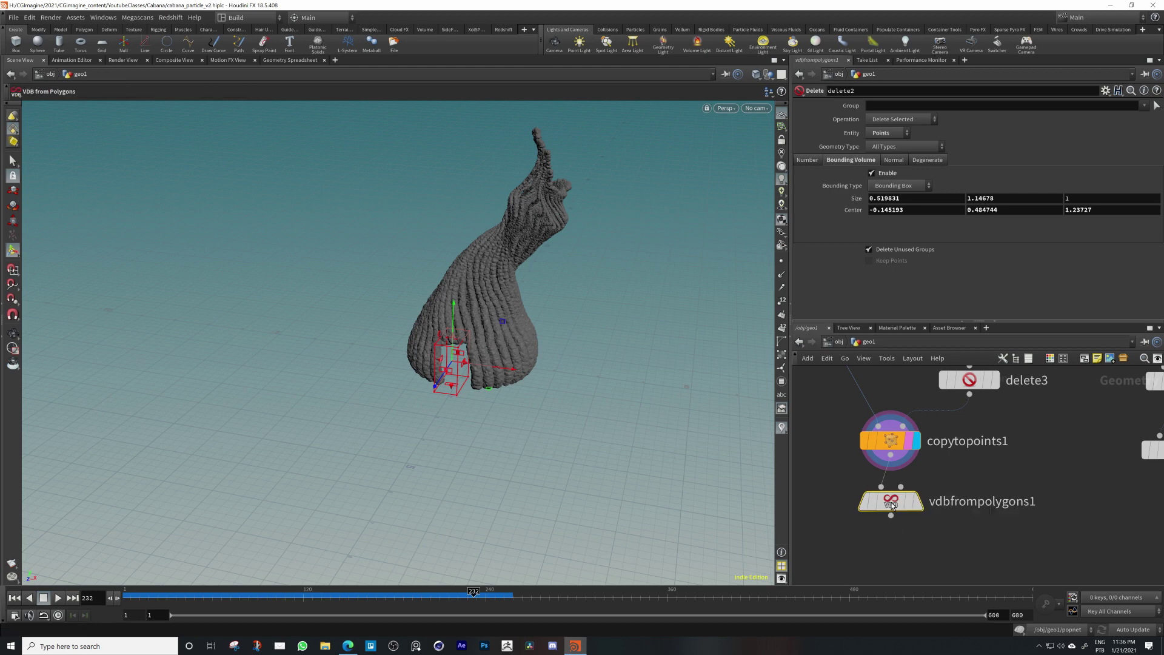
Display vdbfrompolygons1, set its voxel size to 0.01, and inspect the strands and door opening up close
{"action": "left_click", "coordinate": [904, 506]}
{"action": "left_click", "coordinate": [914, 505]}
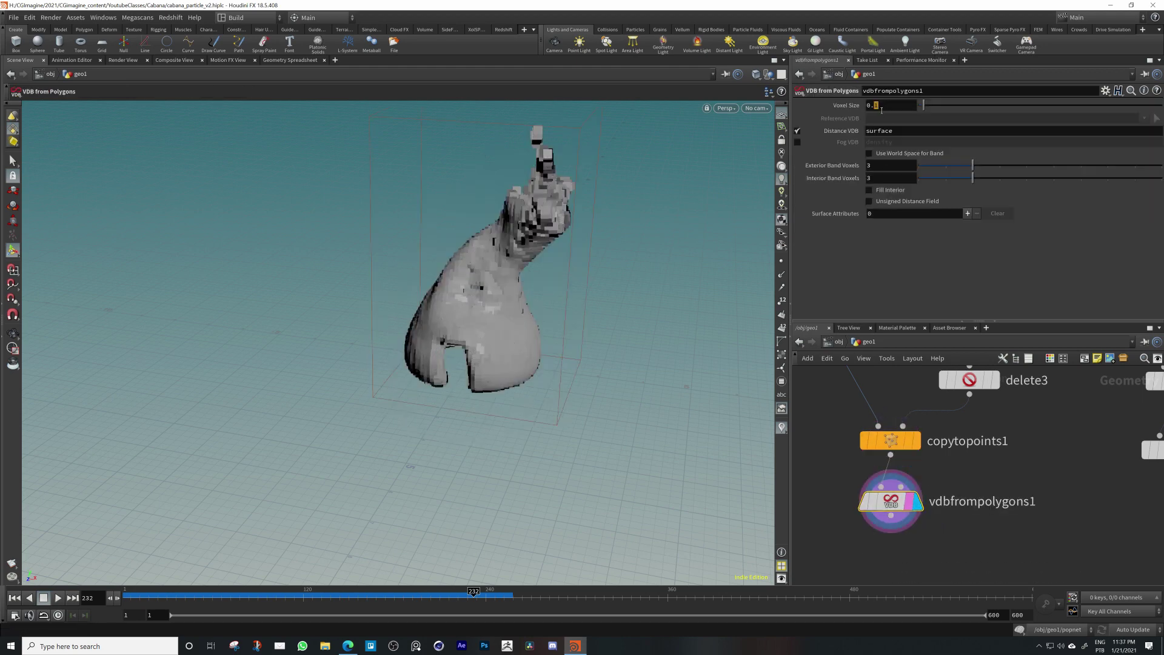
{"action": "type", "text": "01"}
{"action": "key", "text": "Return"}
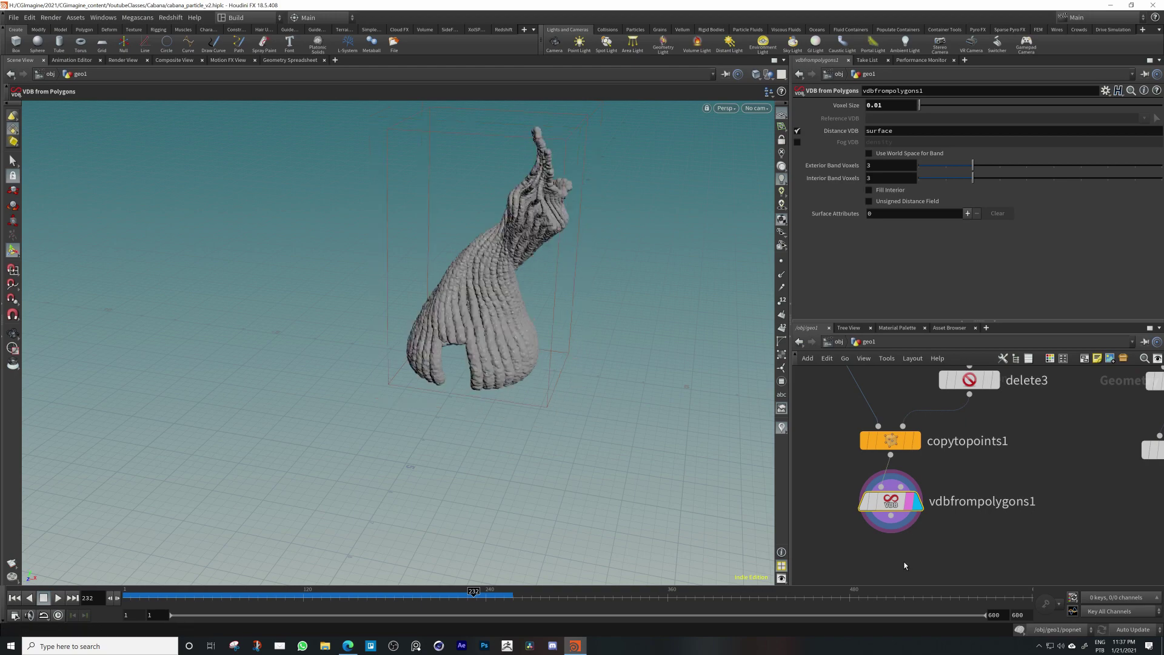
{"action": "left_click_drag", "start_coordinate": [486, 350], "coordinate": [421, 317], "text": "alt"}
{"action": "right_click_drag", "start_coordinate": [421, 317], "coordinate": [839, 236], "text": "alt"}
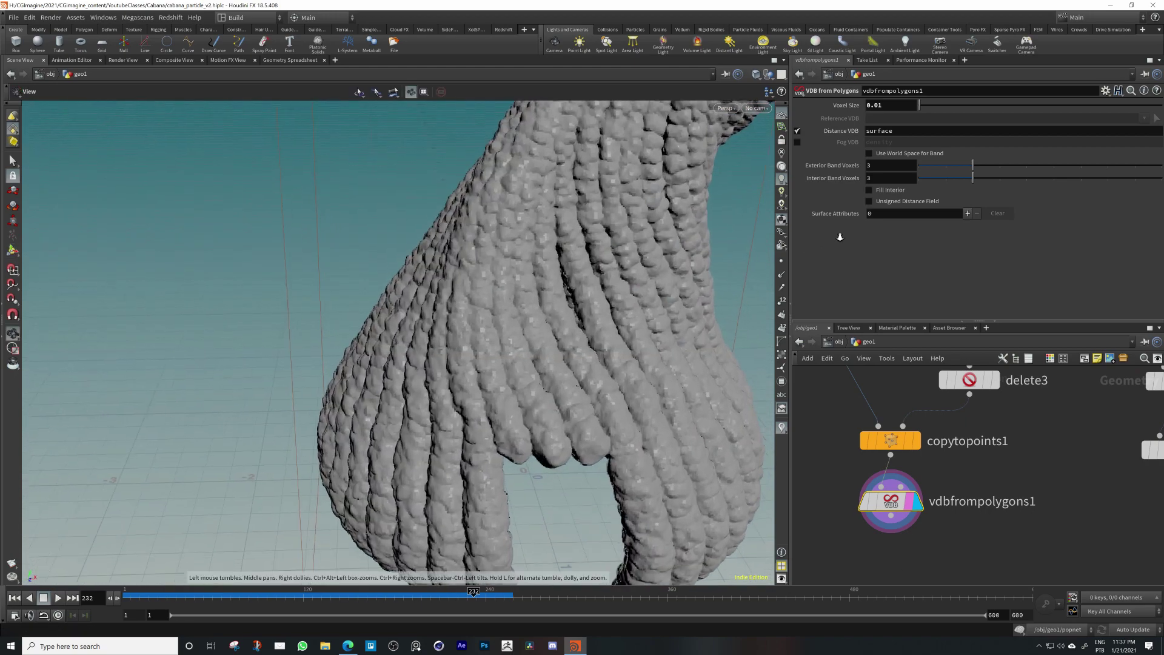
{"action": "left_click_drag", "start_coordinate": [715, 264], "coordinate": [634, 214], "text": "alt"}
{"action": "right_click_drag", "start_coordinate": [634, 214], "coordinate": [489, 325], "text": "alt"}
{"action": "left_click_drag", "start_coordinate": [489, 325], "coordinate": [546, 337], "text": "alt"}
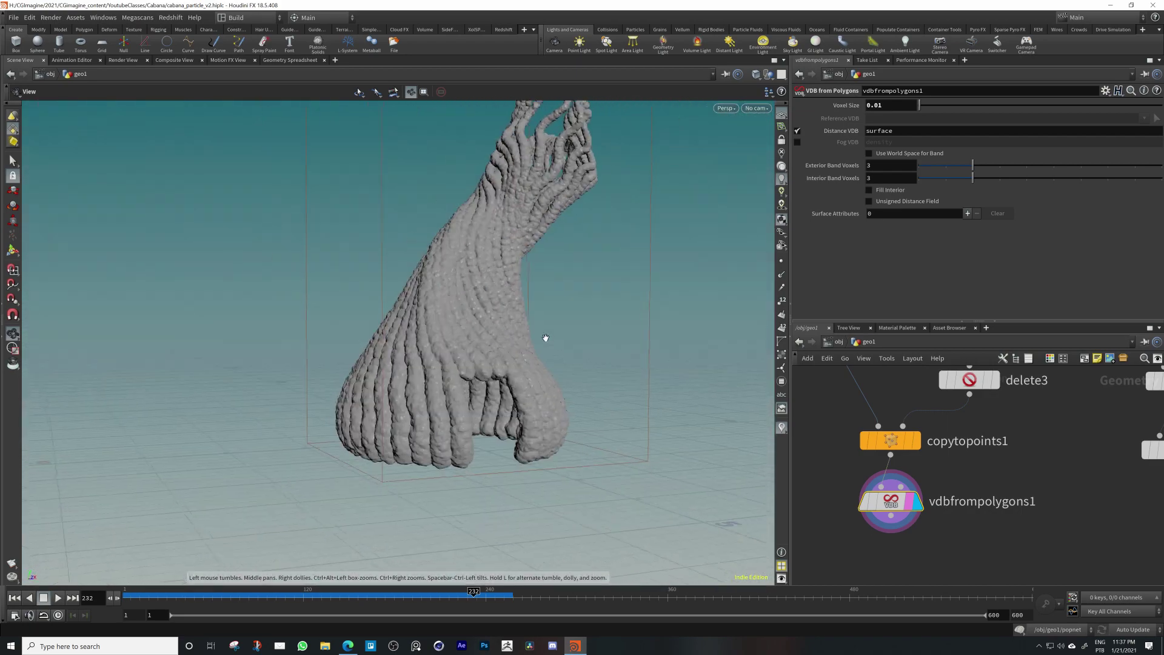
Add a VDB Reshape SDF node below vdbfrompolygons1, display it, and set its dilate offset to about 1.93
{"action": "middle_click_drag", "start_coordinate": [913, 541], "coordinate": [922, 498]}
{"action": "left_click", "coordinate": [899, 472]}
{"action": "key", "text": "Tab"}
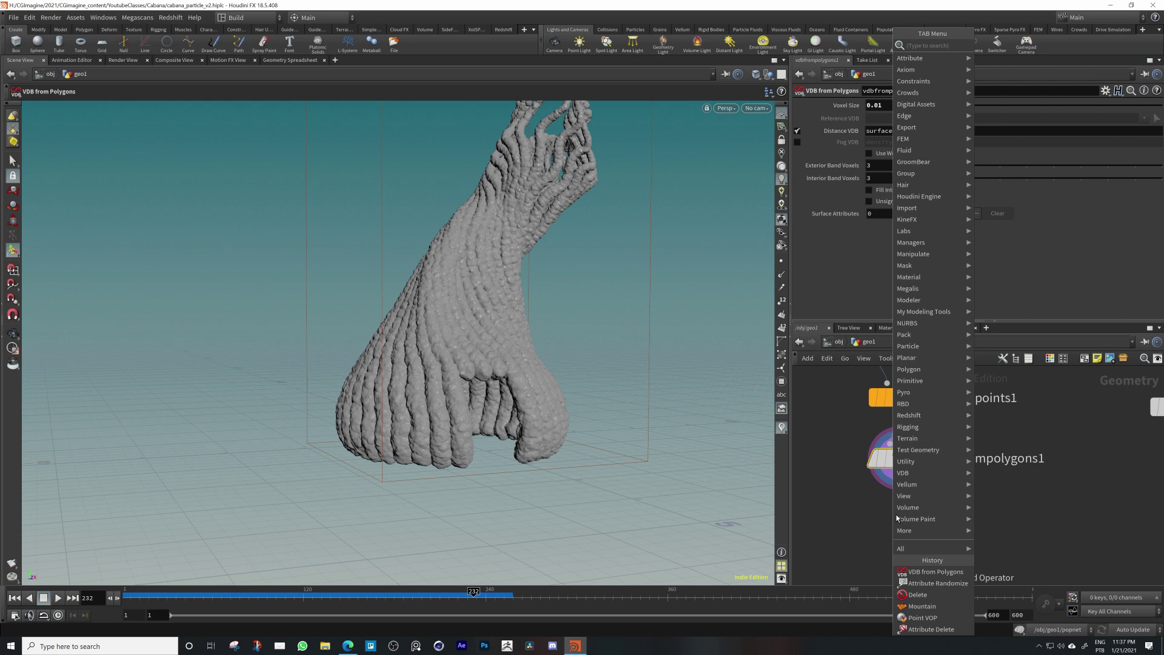
{"action": "type", "text": "vdbres"}
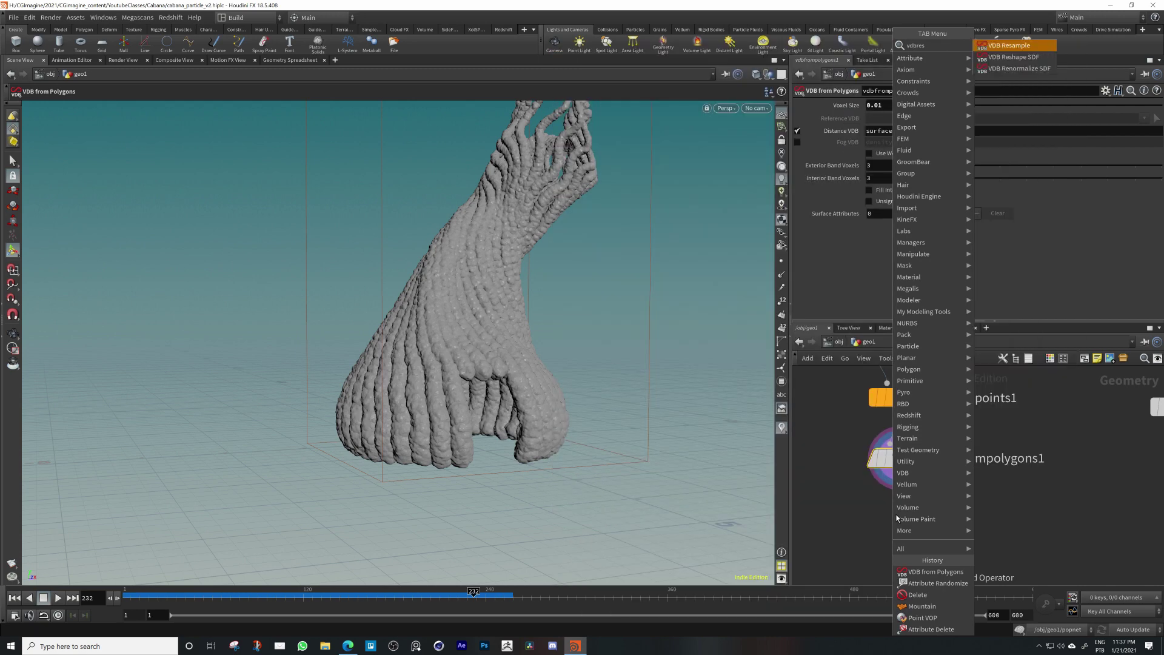
{"action": "key", "text": "Down"}
{"action": "key", "text": "Return"}
{"action": "key", "text": "Return"}
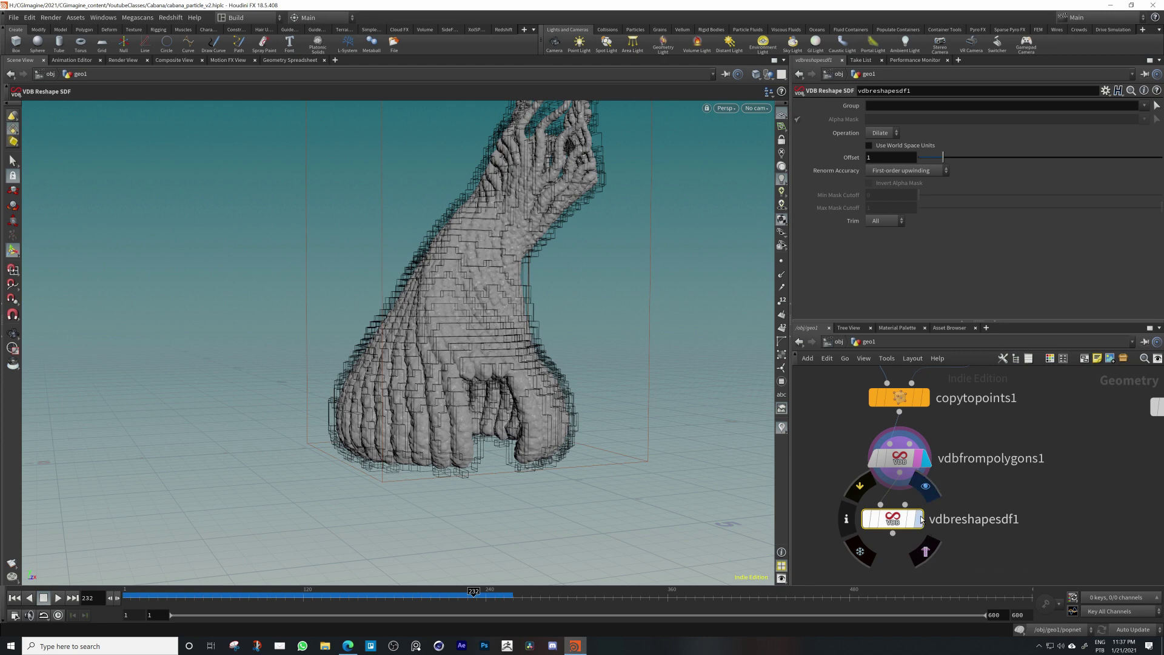
{"action": "left_click", "coordinate": [920, 520]}
{"action": "key", "text": "Escape"}
{"action": "left_click_drag", "start_coordinate": [525, 330], "coordinate": [419, 363]}
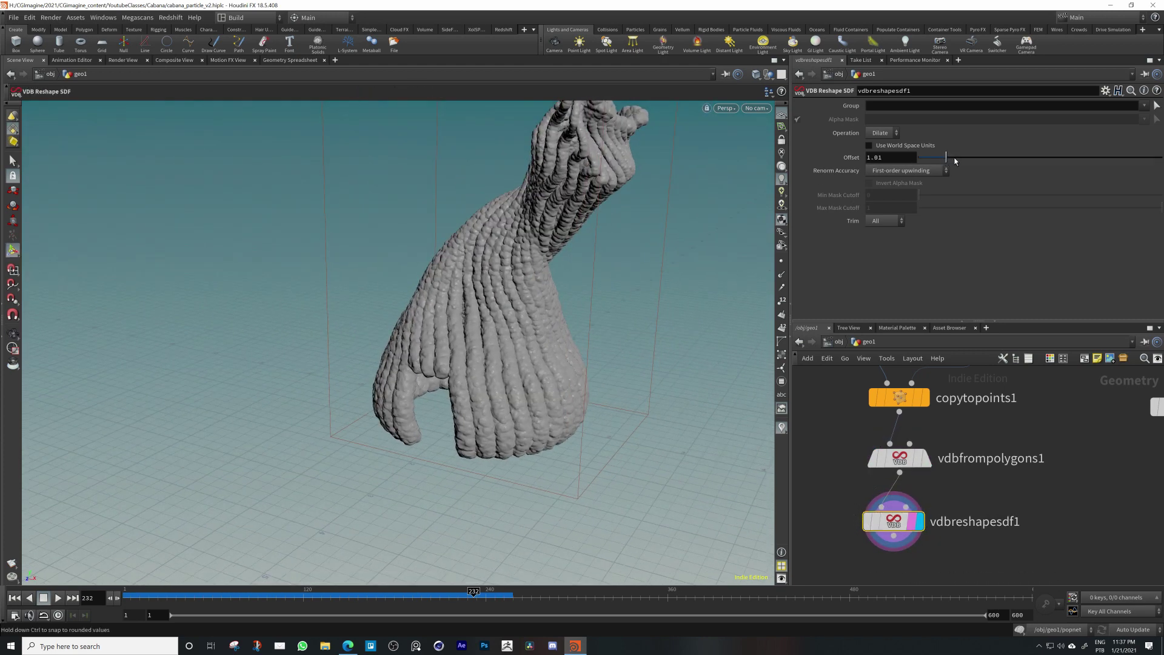
{"action": "left_click_drag", "start_coordinate": [970, 160], "coordinate": [969, 159]}
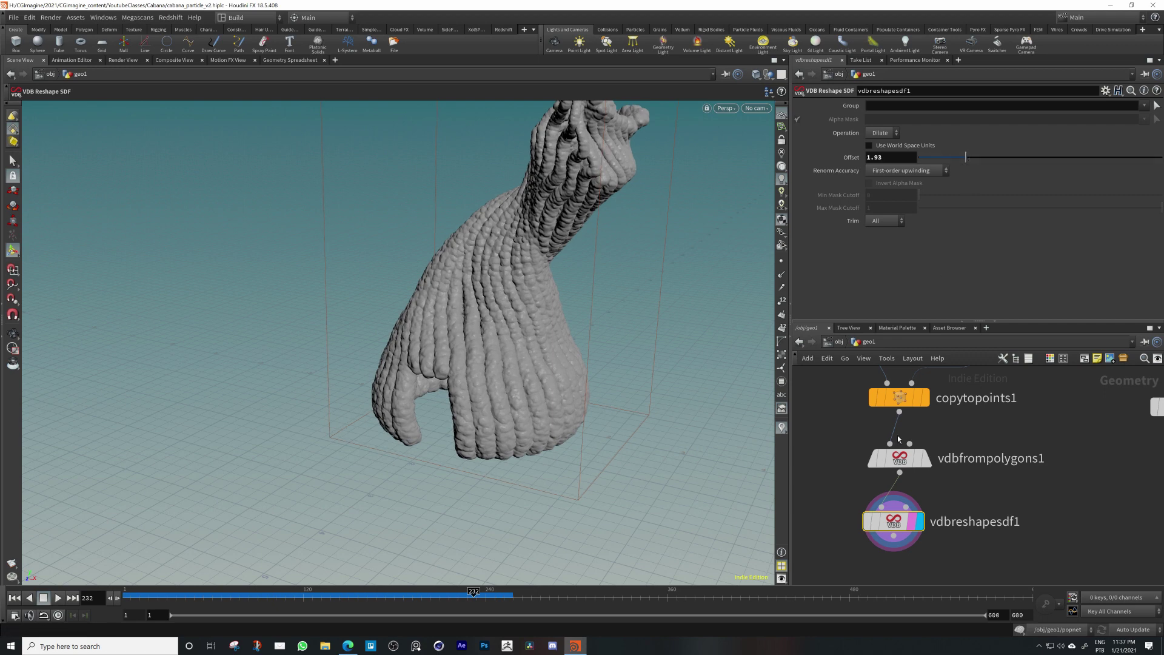
Add a VDB Smooth node connected below vdbreshapesdf1 and display its result
{"action": "middle_click_drag", "start_coordinate": [898, 439], "coordinate": [908, 370]}
{"action": "left_click", "coordinate": [903, 467]}
{"action": "key", "text": "Tab"}
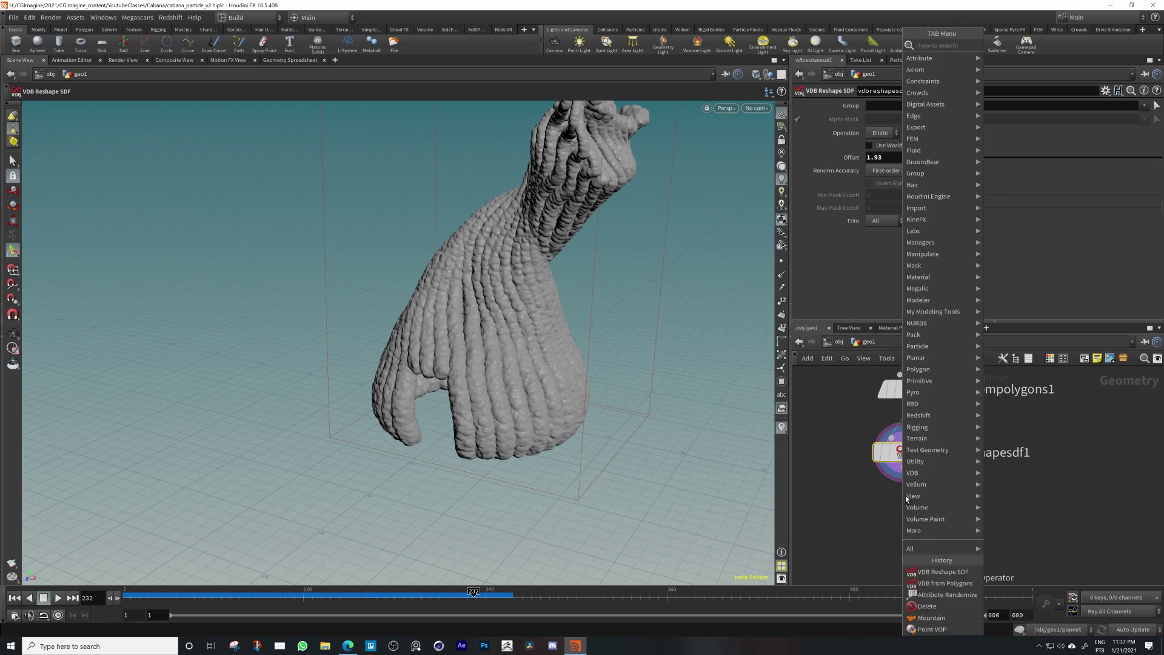
{"action": "type", "text": "vdbmo"}
{"action": "key", "text": "BackSpace"}
{"action": "key", "text": "BackSpace"}
{"action": "key", "text": "BackSpace"}
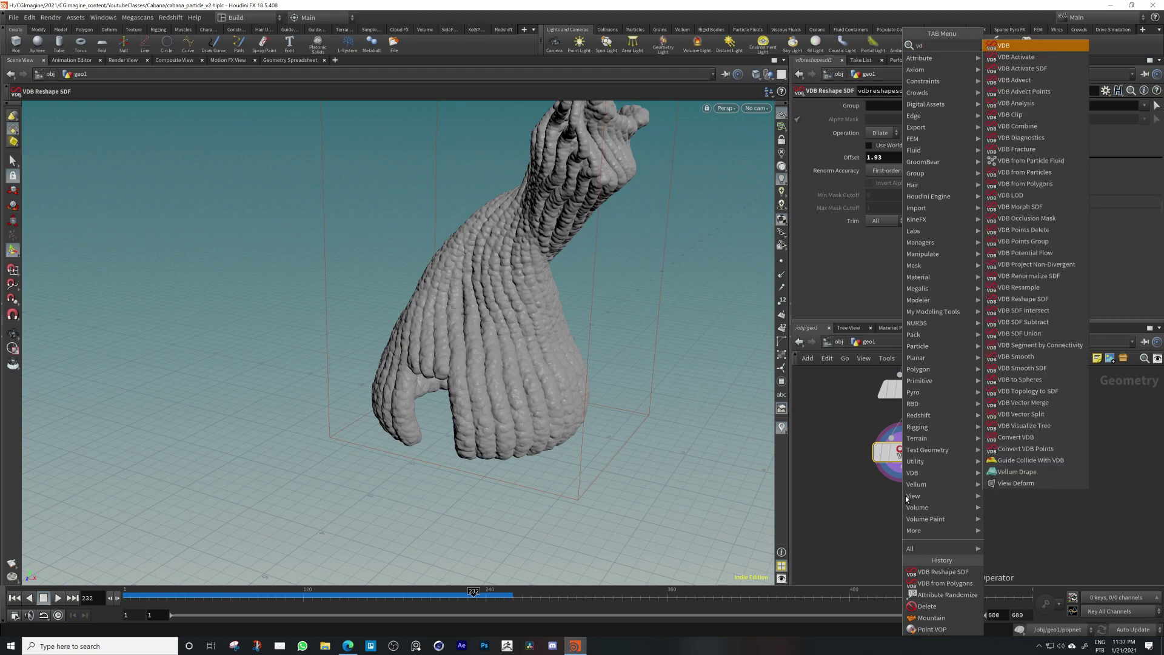
{"action": "type", "text": "smo"}
{"action": "key", "text": "Return"}
{"action": "left_click", "coordinate": [904, 512]}
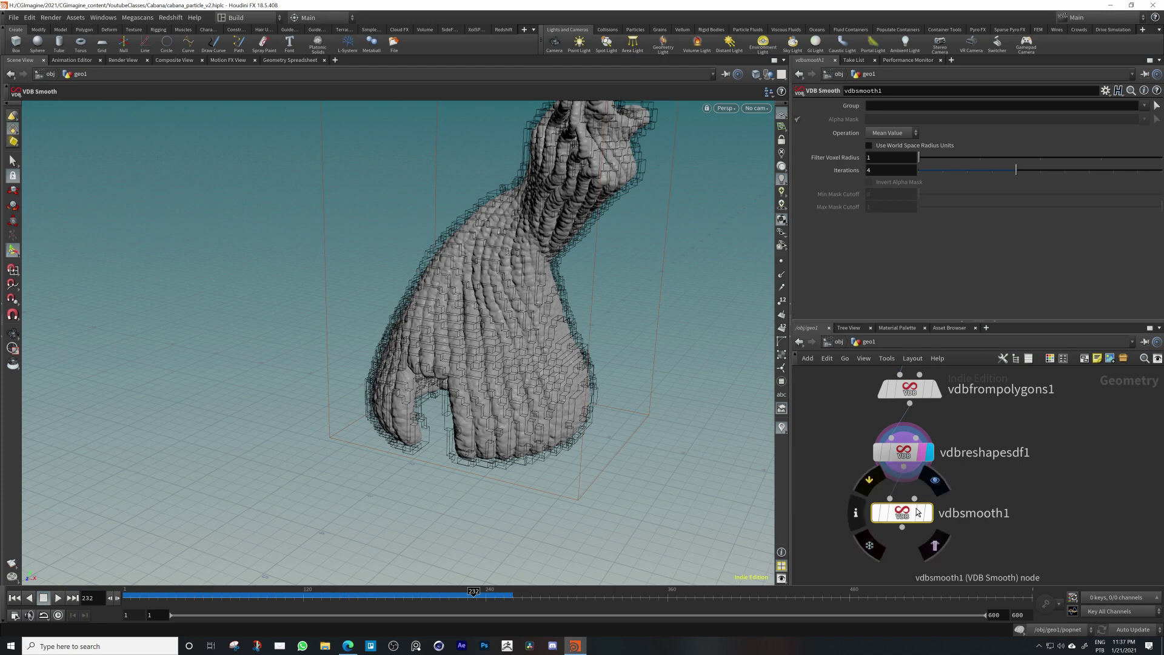
{"action": "left_click", "coordinate": [934, 481]}
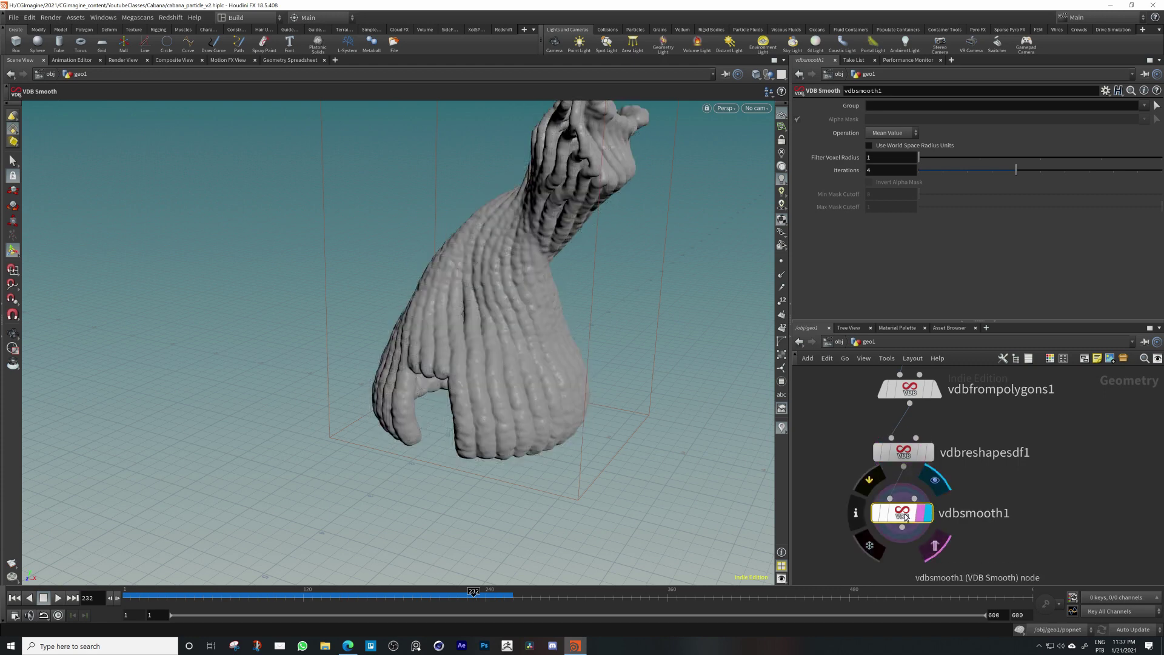
Set vdbsmooth1's operation to Gaussian and check the smoothed surface around the door opening
{"action": "left_click", "coordinate": [891, 132]}
{"action": "left_click", "coordinate": [891, 157]}
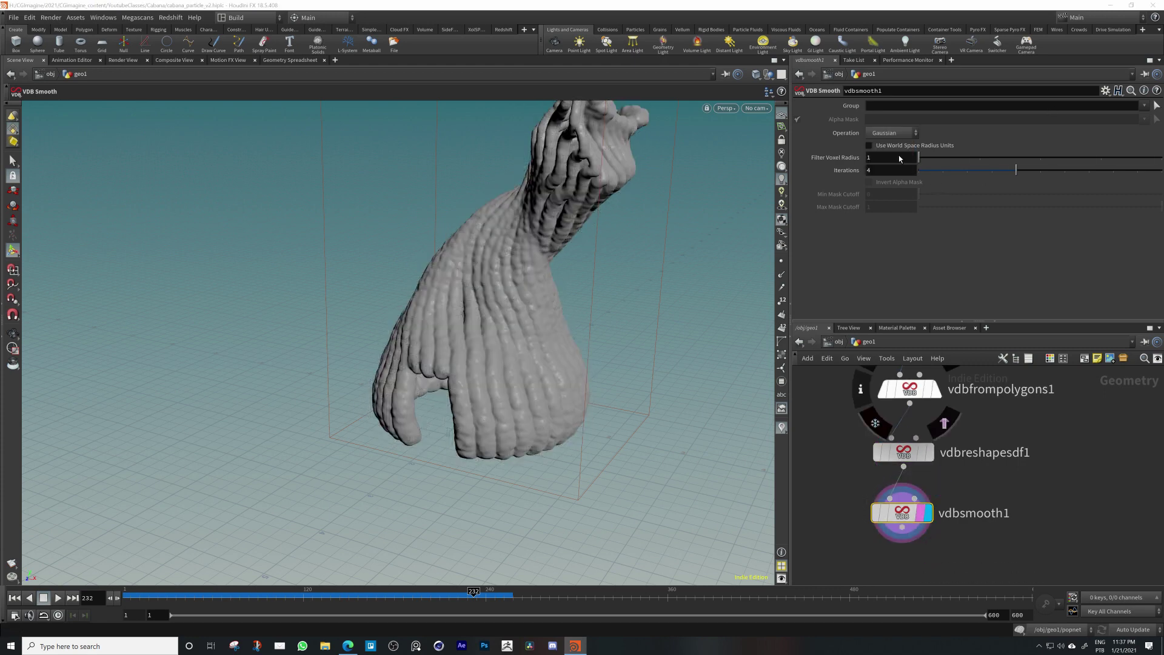
{"action": "left_click_drag", "start_coordinate": [624, 318], "coordinate": [540, 300]}
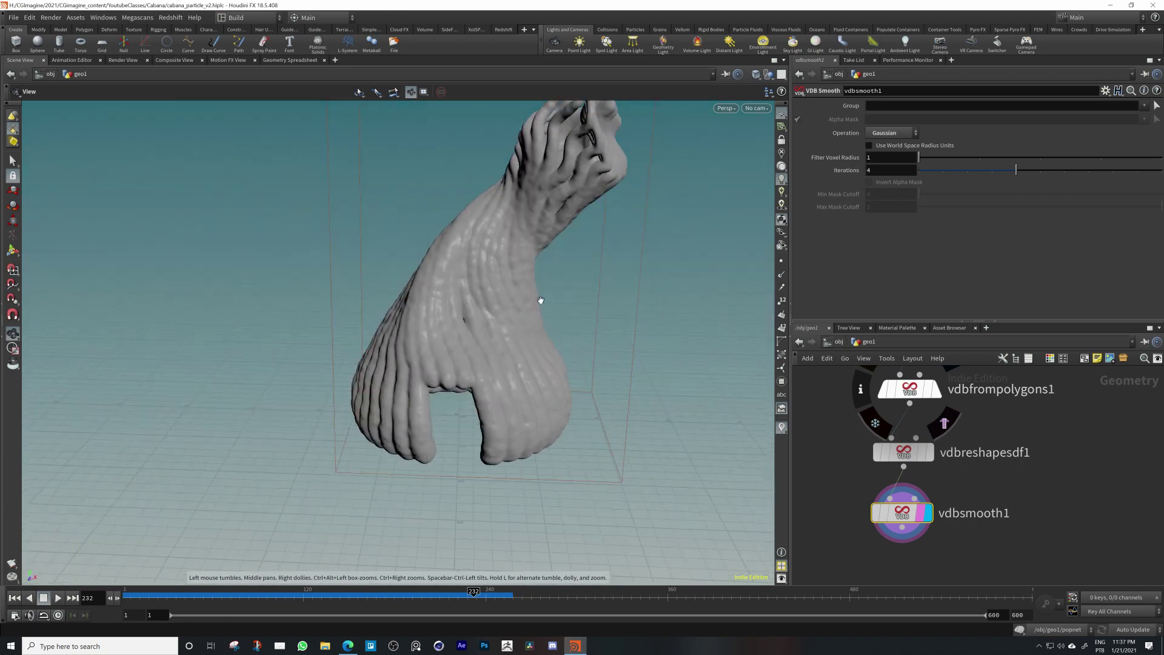
{"action": "mouse_move", "coordinate": [517, 364]}
{"action": "left_mouse_down"}
{"action": "mouse_move", "coordinate": [545, 340]}
{"action": "mouse_move", "coordinate": [527, 322]}
{"action": "mouse_move", "coordinate": [510, 351]}
{"action": "left_mouse_up"}
{"action": "right_click_drag", "start_coordinate": [510, 352], "coordinate": [515, 314]}
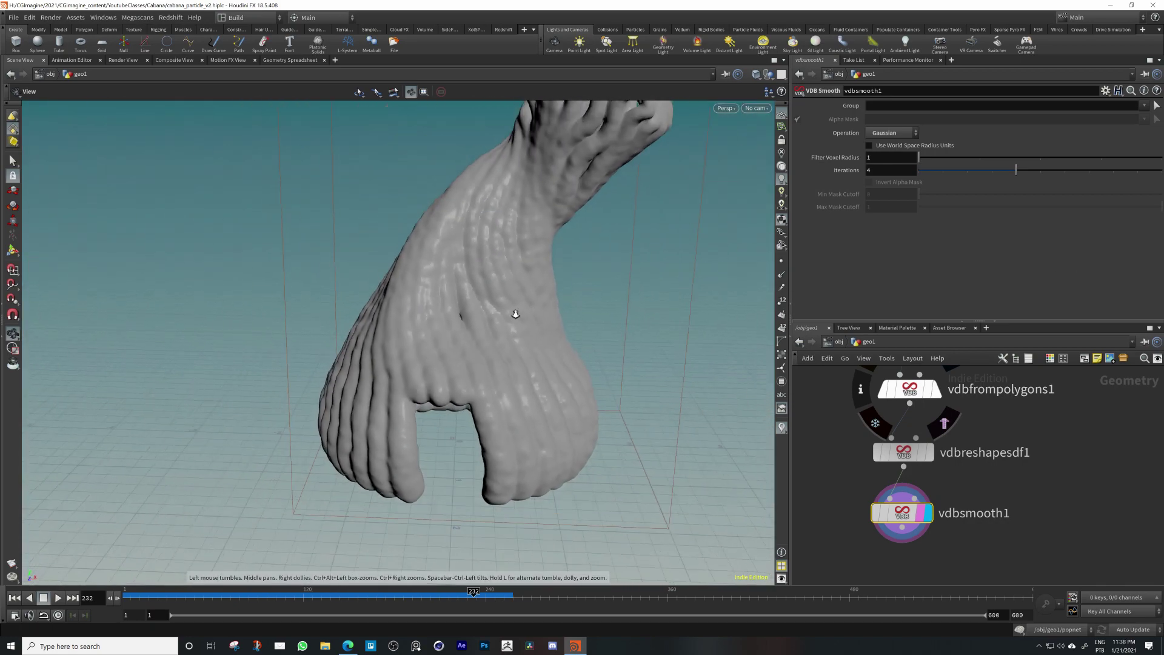
{"action": "left_click_drag", "start_coordinate": [514, 314], "coordinate": [717, 283]}
Increase vdbreshapesdf1's dilate offset to about 3.43 and inspect the strands at the top of the cabana
{"action": "left_click", "coordinate": [903, 452]}
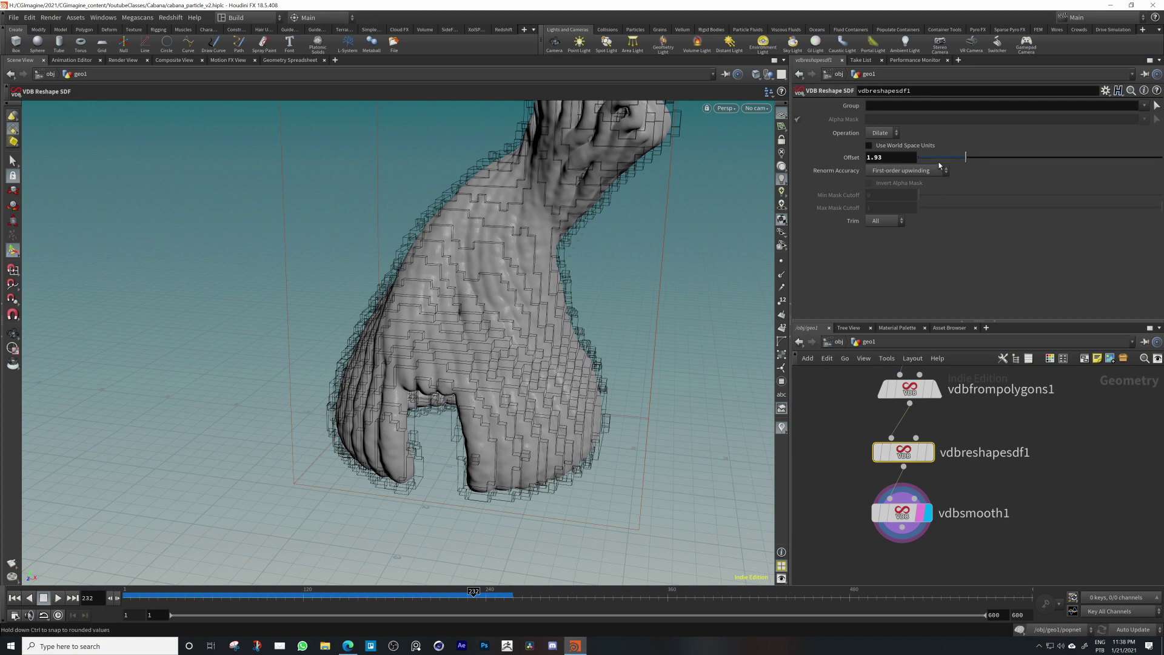
{"action": "left_click_drag", "start_coordinate": [990, 159], "coordinate": [1005, 159]}
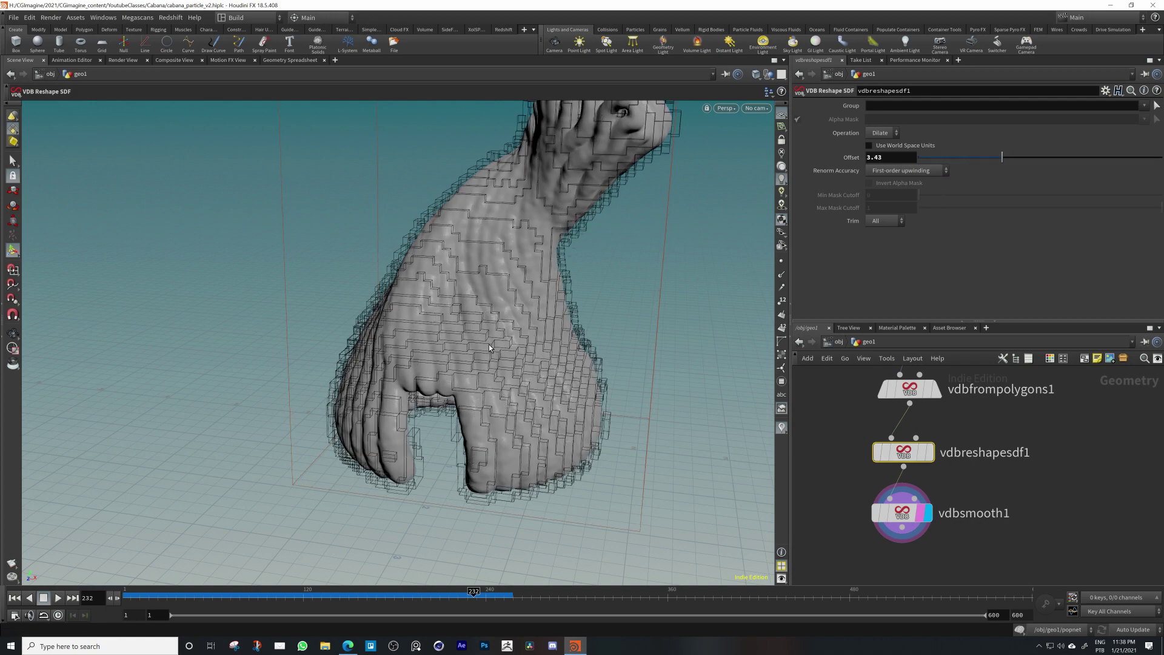
{"action": "left_click_drag", "start_coordinate": [489, 343], "coordinate": [536, 309], "text": "alt"}
{"action": "middle_click_drag", "start_coordinate": [537, 309], "coordinate": [524, 407], "text": "alt"}
{"action": "left_click_drag", "start_coordinate": [524, 408], "coordinate": [185, 374]}
{"action": "left_click_drag", "start_coordinate": [438, 361], "coordinate": [479, 315], "text": "alt"}
Select pointvop2 to edit its scale ramp, interrupt the slow cooking, and switch the scene's update mode to Manual
{"action": "middle_click_drag", "start_coordinate": [1026, 457], "coordinate": [1020, 533]}
{"action": "scroll", "coordinate": [1020, 534], "scroll_direction": "down", "scroll_amount": 1}
{"action": "scroll", "coordinate": [1007, 462], "scroll_direction": "down", "scroll_amount": 3}
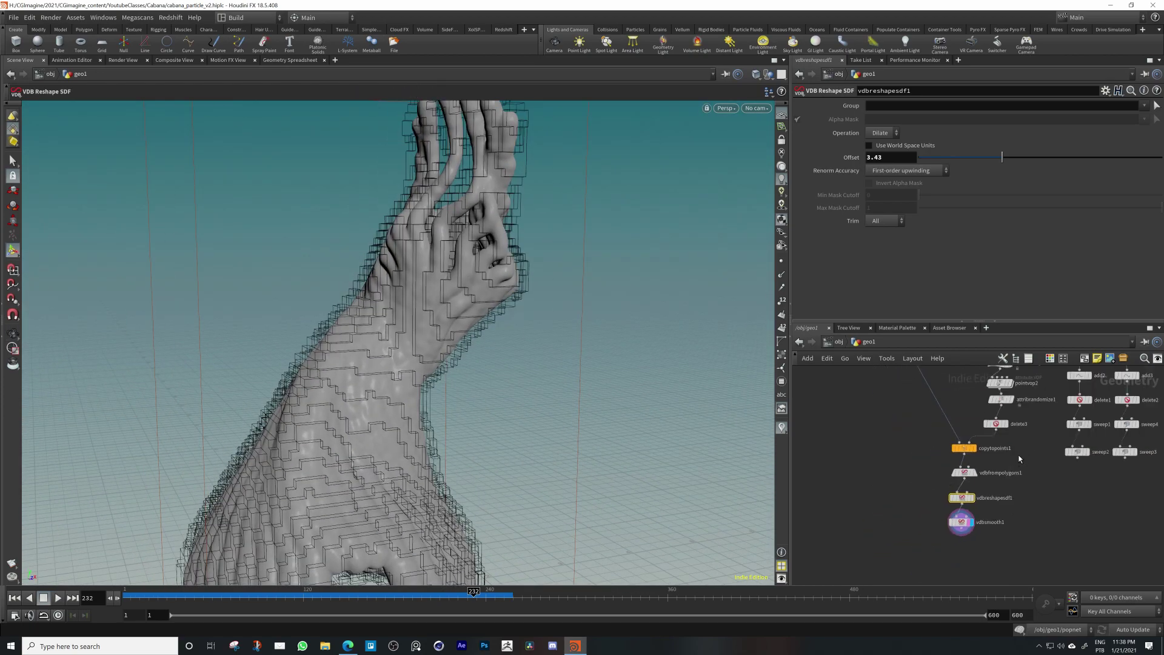
{"action": "middle_click_drag", "start_coordinate": [1018, 460], "coordinate": [977, 521]}
{"action": "scroll", "coordinate": [983, 457], "scroll_direction": "up", "scroll_amount": 2}
{"action": "scroll", "coordinate": [978, 459], "scroll_direction": "down", "scroll_amount": 2}
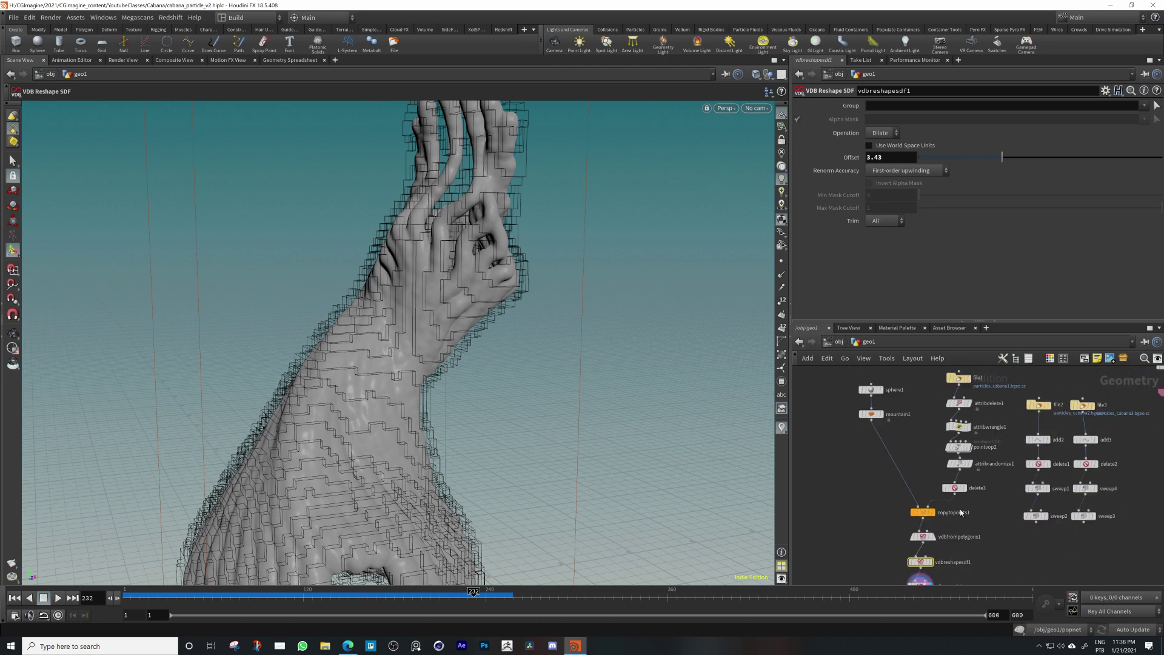
{"action": "middle_click_drag", "start_coordinate": [995, 463], "coordinate": [991, 478]}
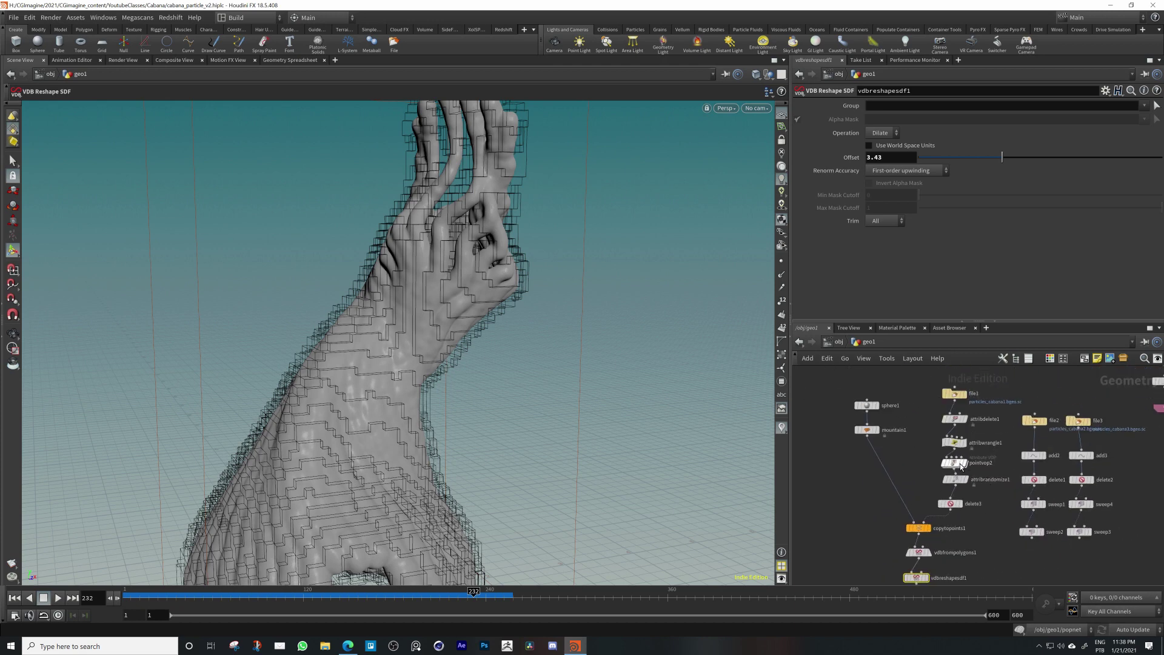
{"action": "left_click", "coordinate": [962, 462]}
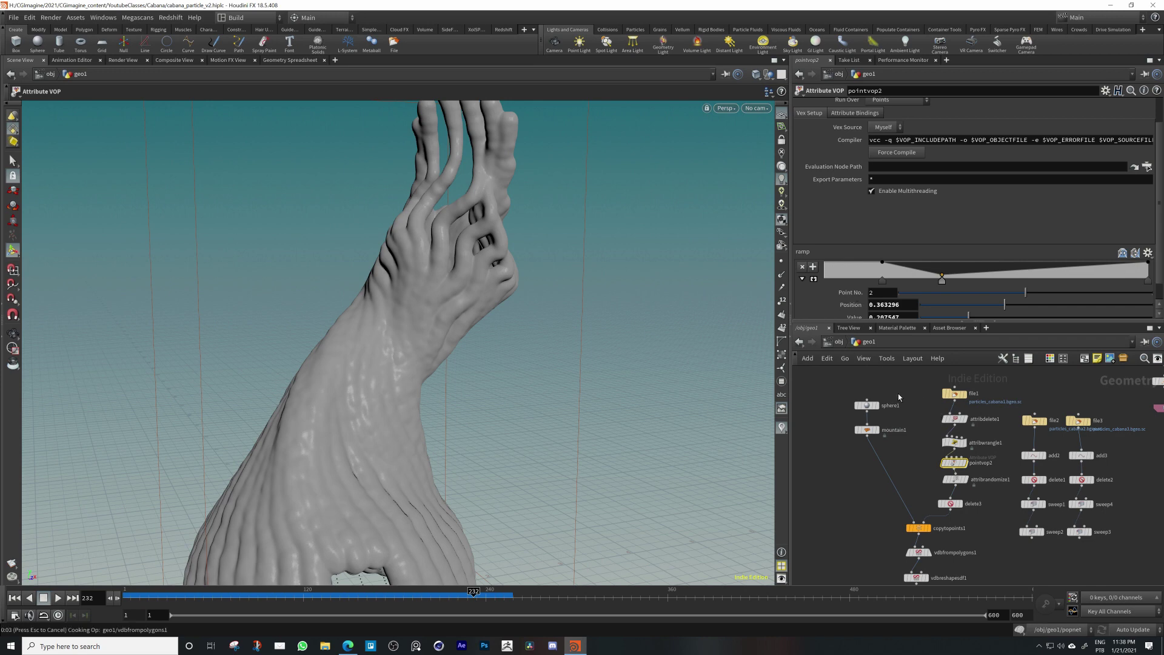
{"action": "key", "text": "Escape"}
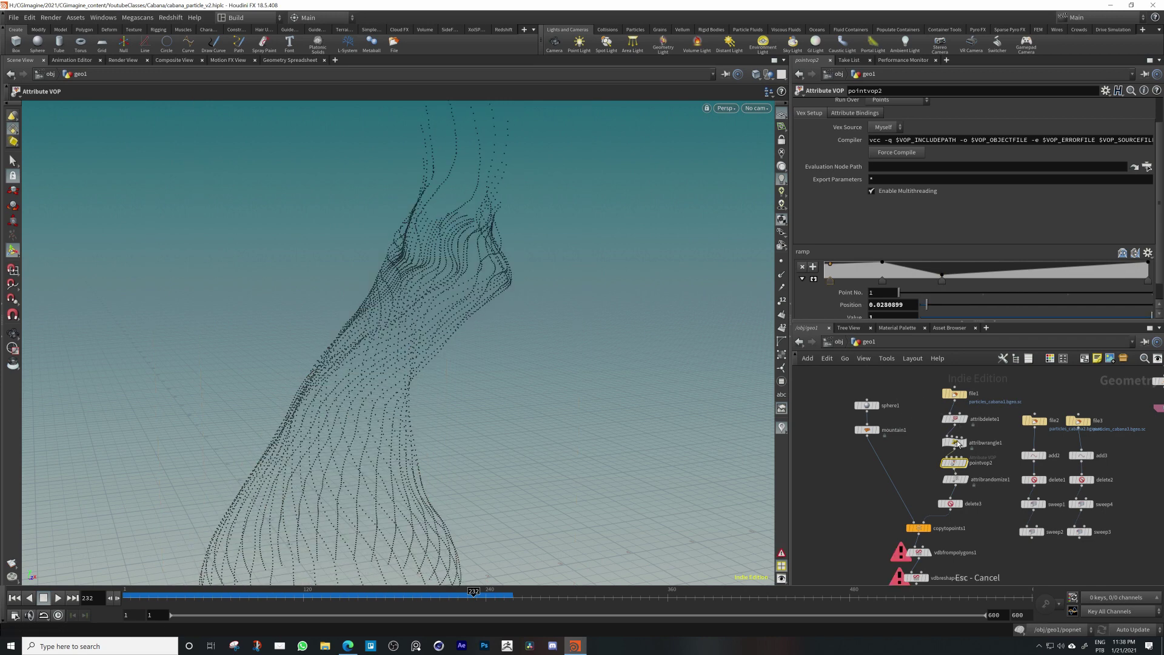
{"action": "left_click", "coordinate": [1145, 632]}
{"action": "left_click", "coordinate": [1140, 619]}
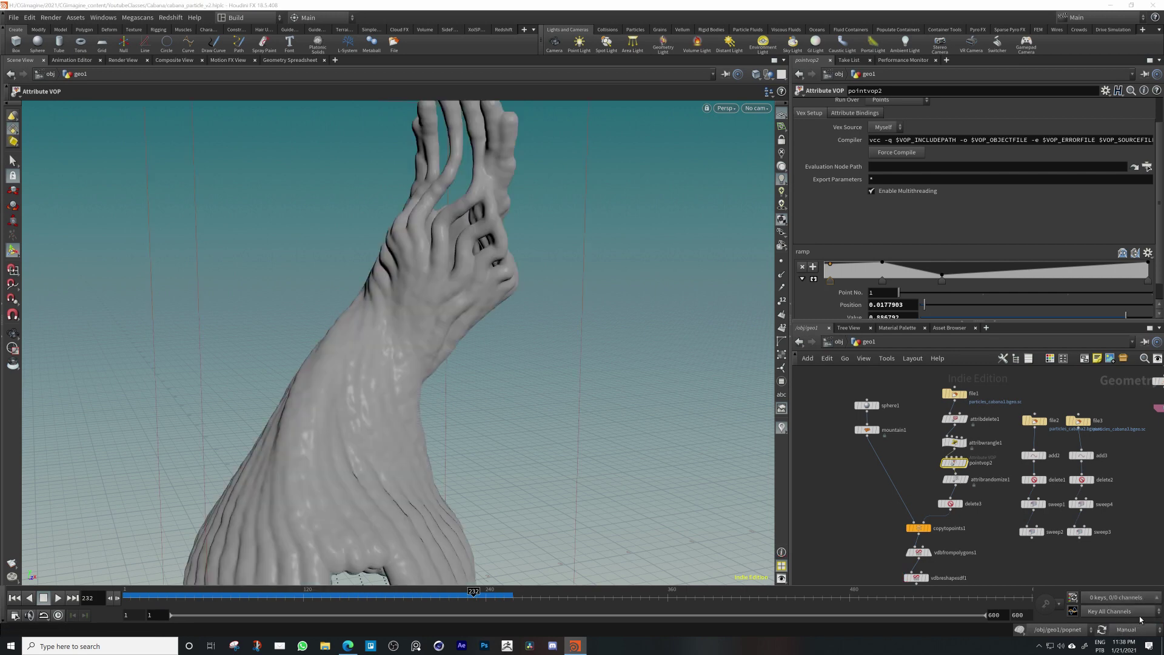
Reshape pointvop2's ramp by lowering its start and adding higher points past the dip, with point 5 at position about 0.496
{"action": "left_click_drag", "start_coordinate": [834, 272], "coordinate": [885, 271]}
{"action": "left_click_drag", "start_coordinate": [1033, 271], "coordinate": [988, 265]}
{"action": "left_click", "coordinate": [1029, 279]}
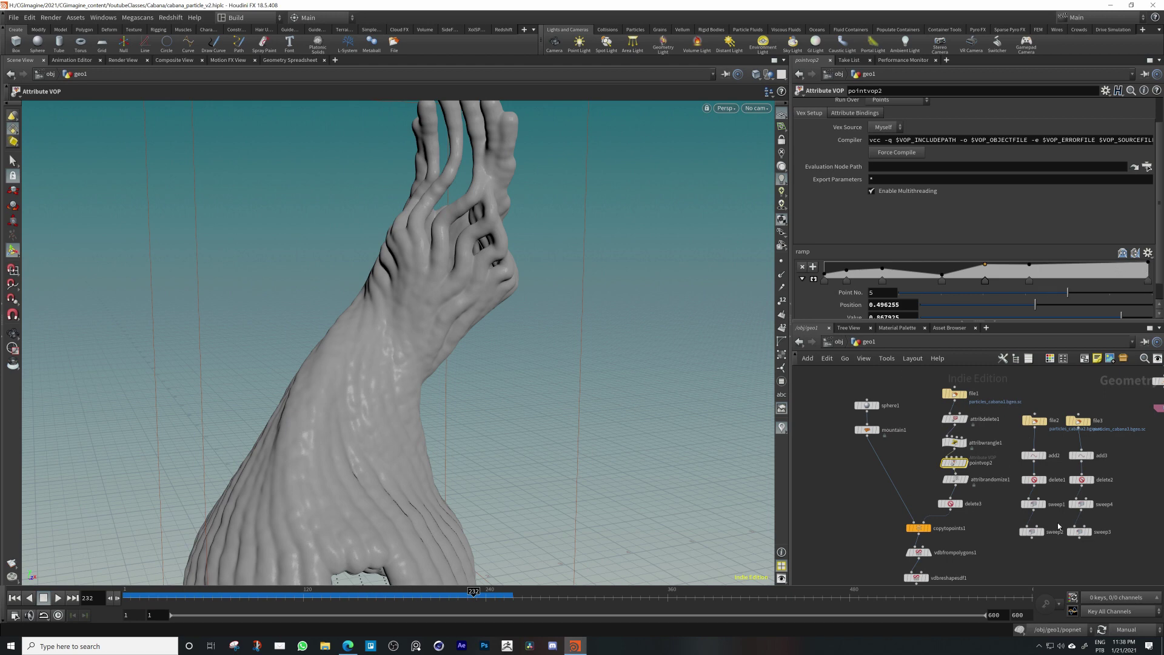
Display copytopoints1, switch the update mode back to Auto Update, and check the copies with the new ramp scale
{"action": "middle_click_drag", "start_coordinate": [1017, 565], "coordinate": [1008, 519]}
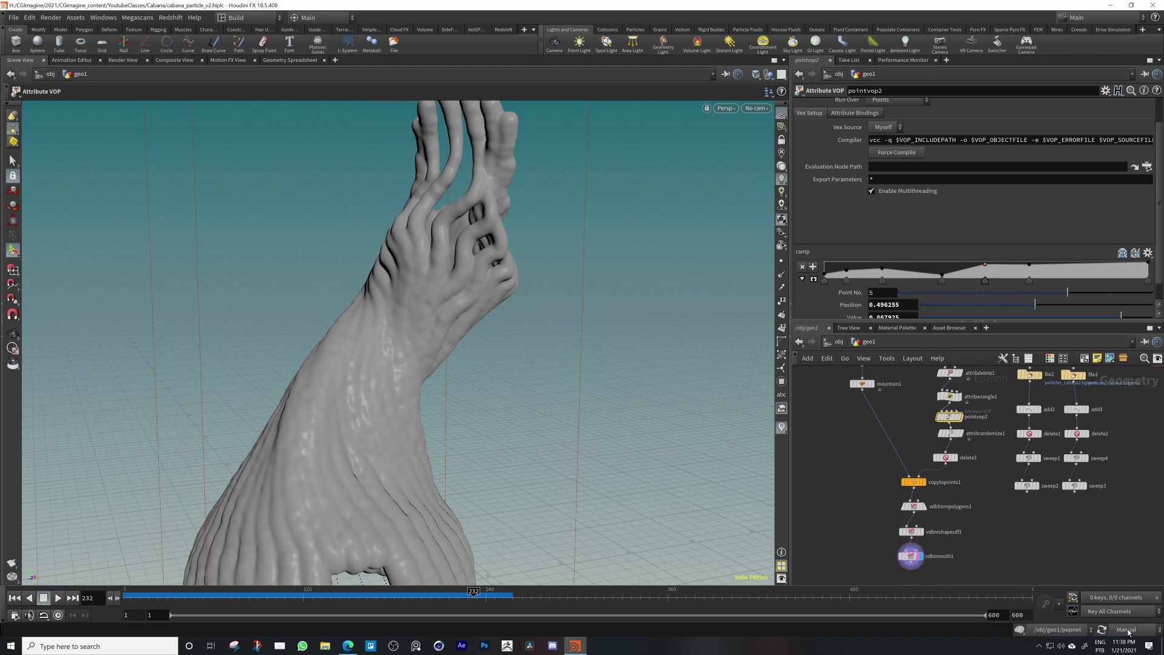
{"action": "scroll", "coordinate": [916, 485], "scroll_direction": "up", "scroll_amount": 3}
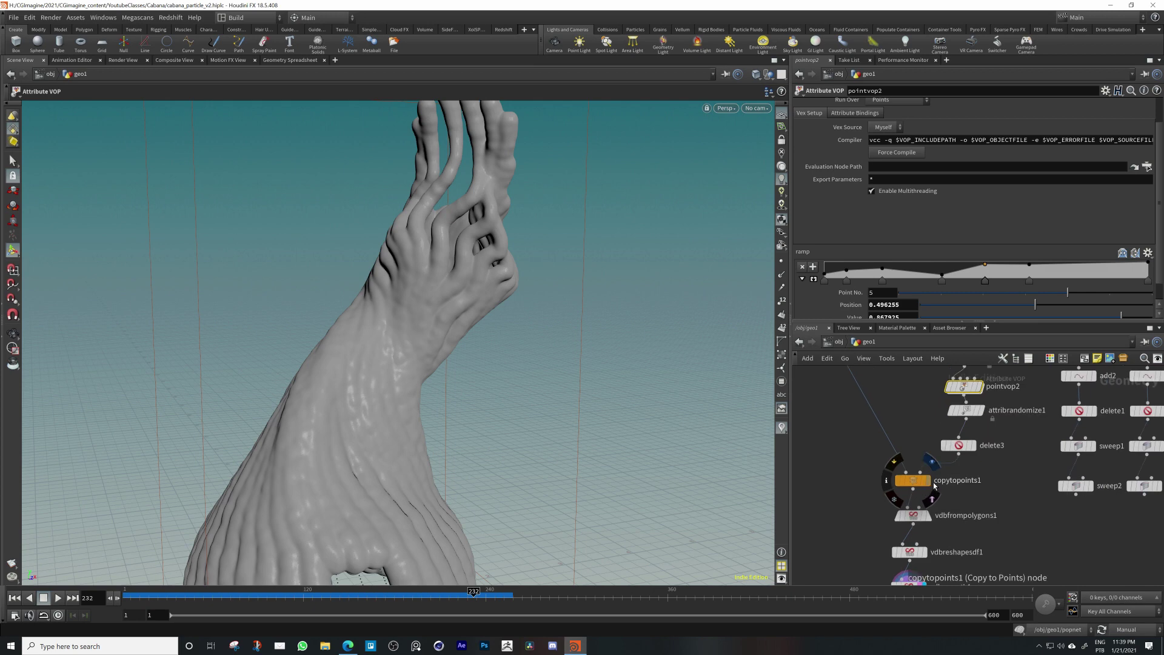
{"action": "left_click", "coordinate": [928, 482]}
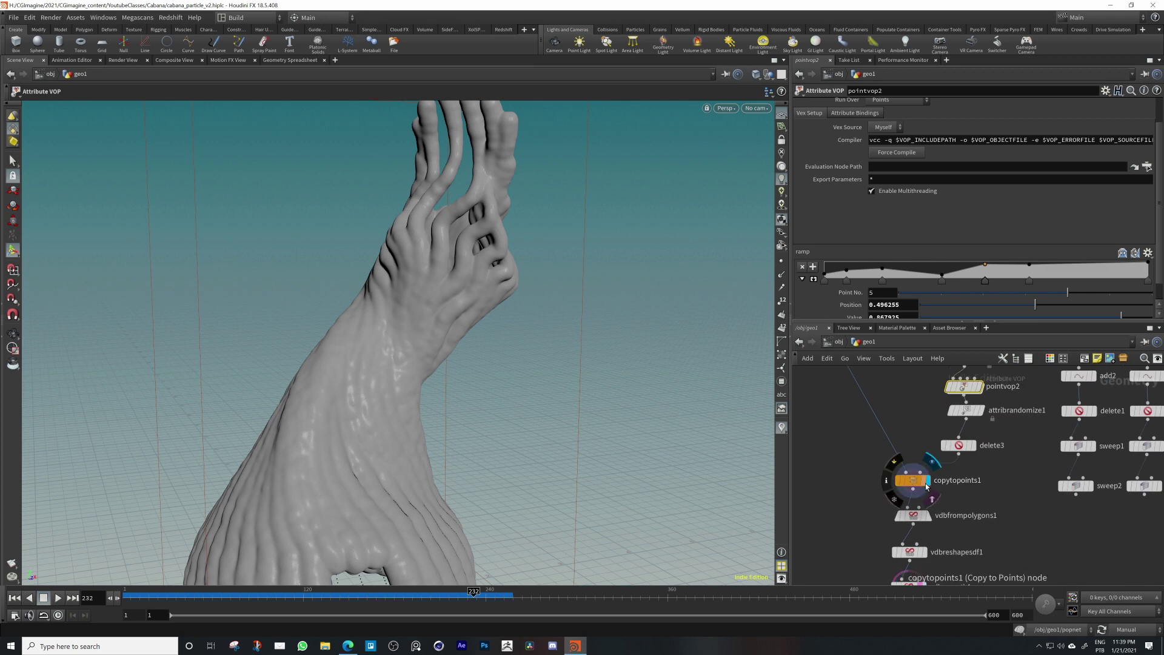
{"action": "left_click", "coordinate": [1144, 632]}
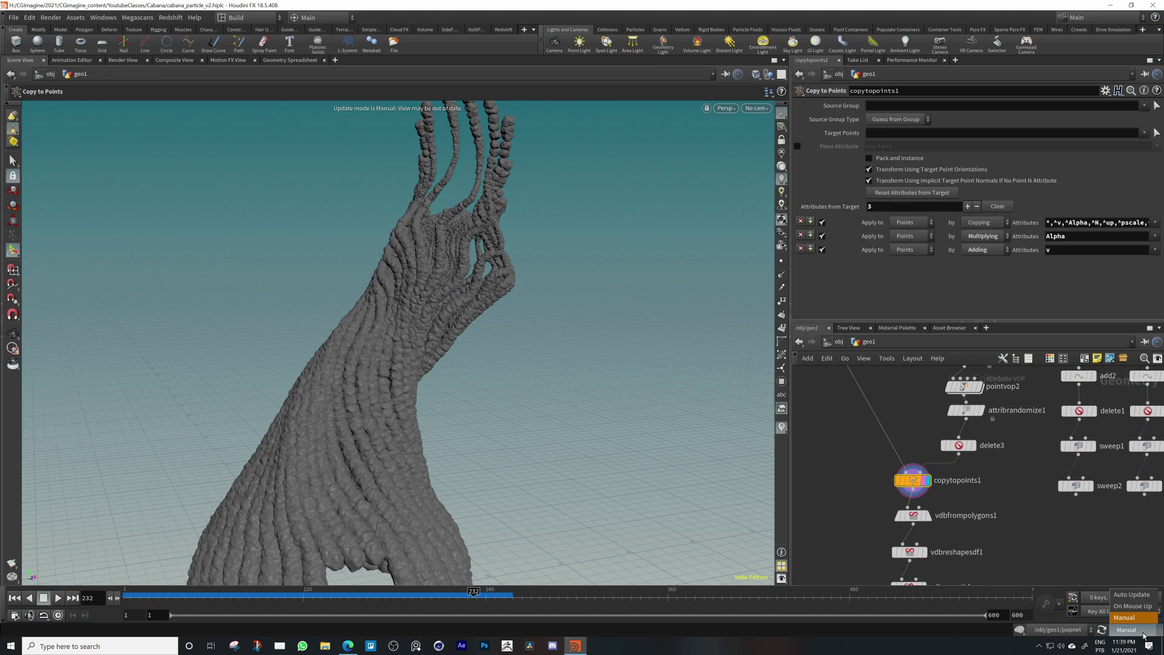
{"action": "left_click", "coordinate": [1131, 595]}
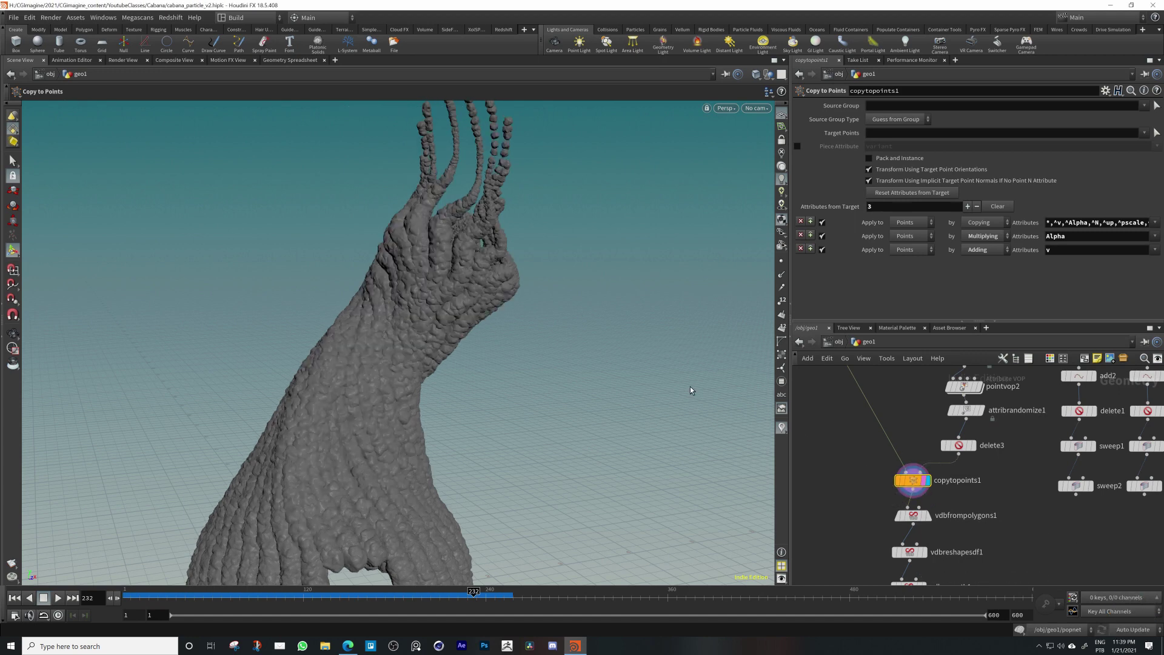
{"action": "right_click_drag", "start_coordinate": [358, 270], "coordinate": [462, 280], "text": "alt"}
{"action": "mouse_move", "coordinate": [463, 281]}
{"action": "left_mouse_down", "text": "alt"}
{"action": "mouse_move", "coordinate": [509, 275]}
{"action": "mouse_move", "coordinate": [463, 271]}
{"action": "mouse_move", "coordinate": [699, 271]}
{"action": "mouse_move", "coordinate": [493, 278]}
{"action": "mouse_move", "coordinate": [403, 267]}
{"action": "mouse_move", "coordinate": [466, 284]}
{"action": "left_mouse_up", "text": "alt"}
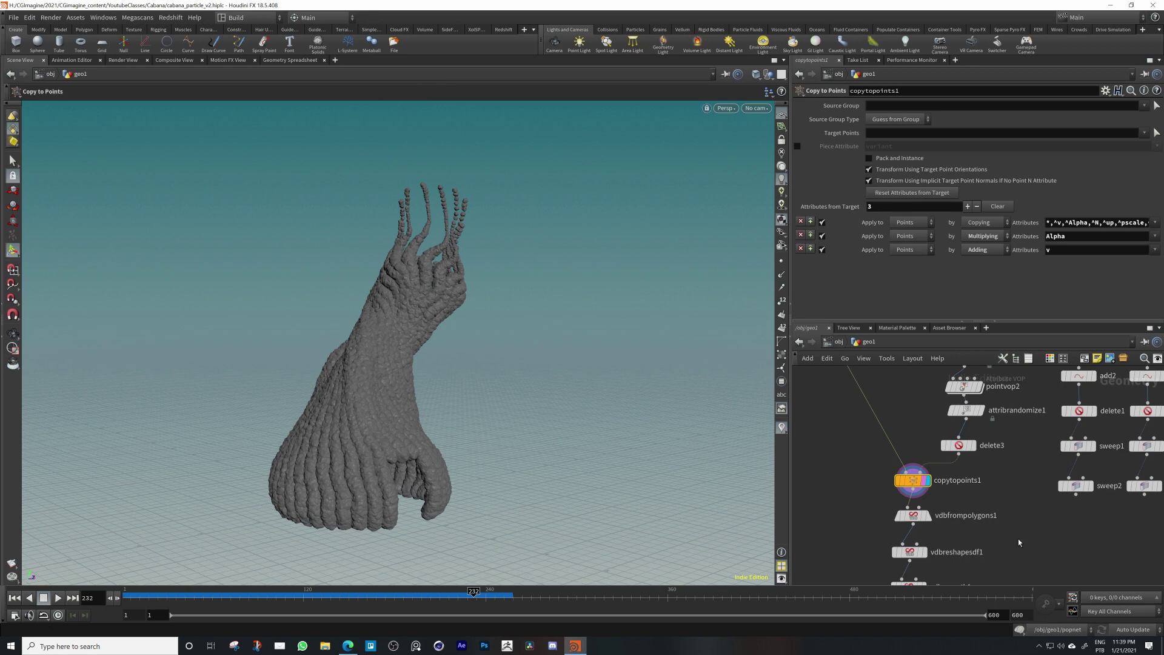
Display the recooked vdbfrompolygons1 and check it, moving the display on to vdbreshapesdf1
{"action": "middle_click_drag", "start_coordinate": [1020, 543], "coordinate": [1026, 473]}
{"action": "scroll", "coordinate": [901, 516], "scroll_direction": "up", "scroll_amount": 2}
{"action": "mouse_move", "coordinate": [901, 516]}
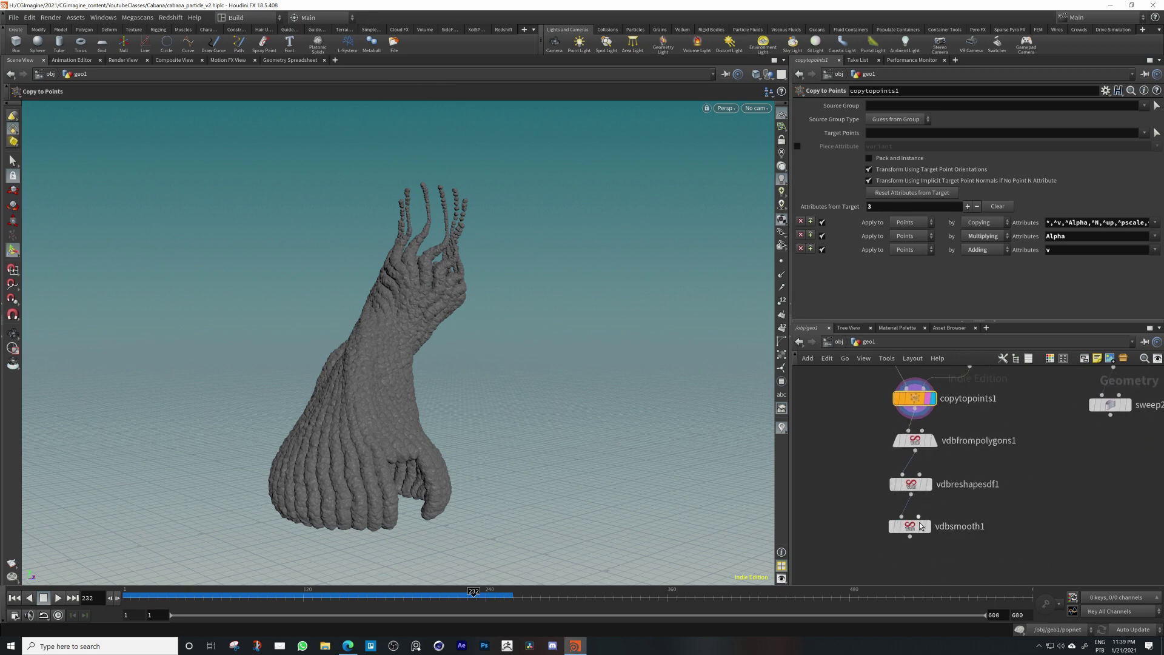
{"action": "left_click", "coordinate": [932, 441]}
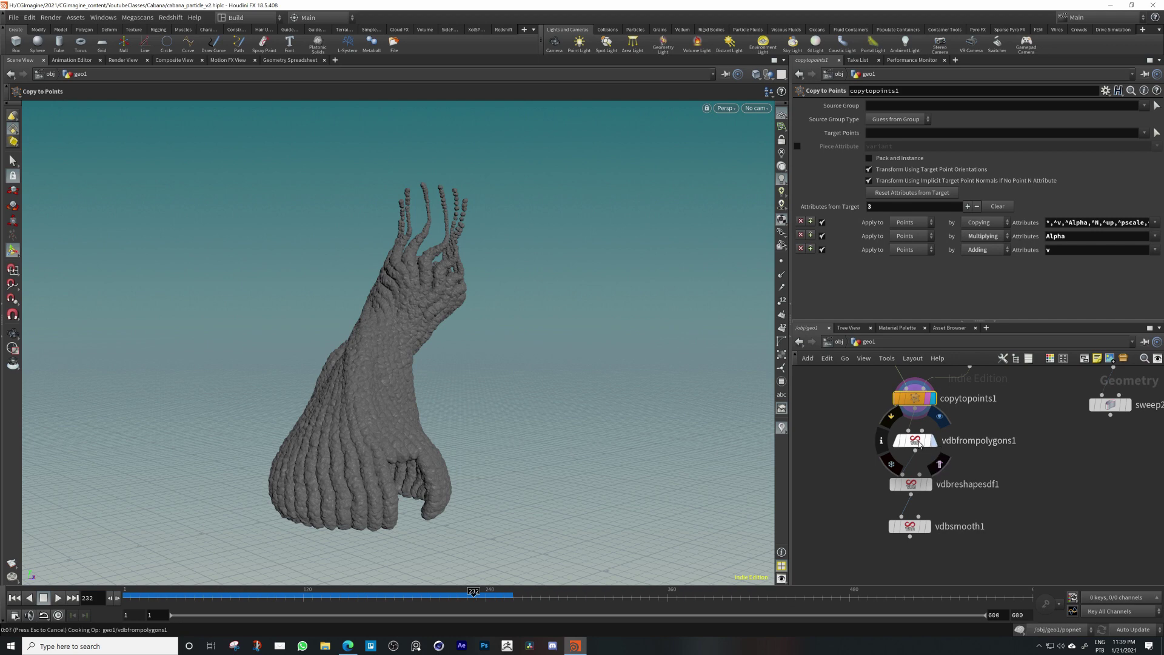
{"action": "left_click", "coordinate": [918, 442]}
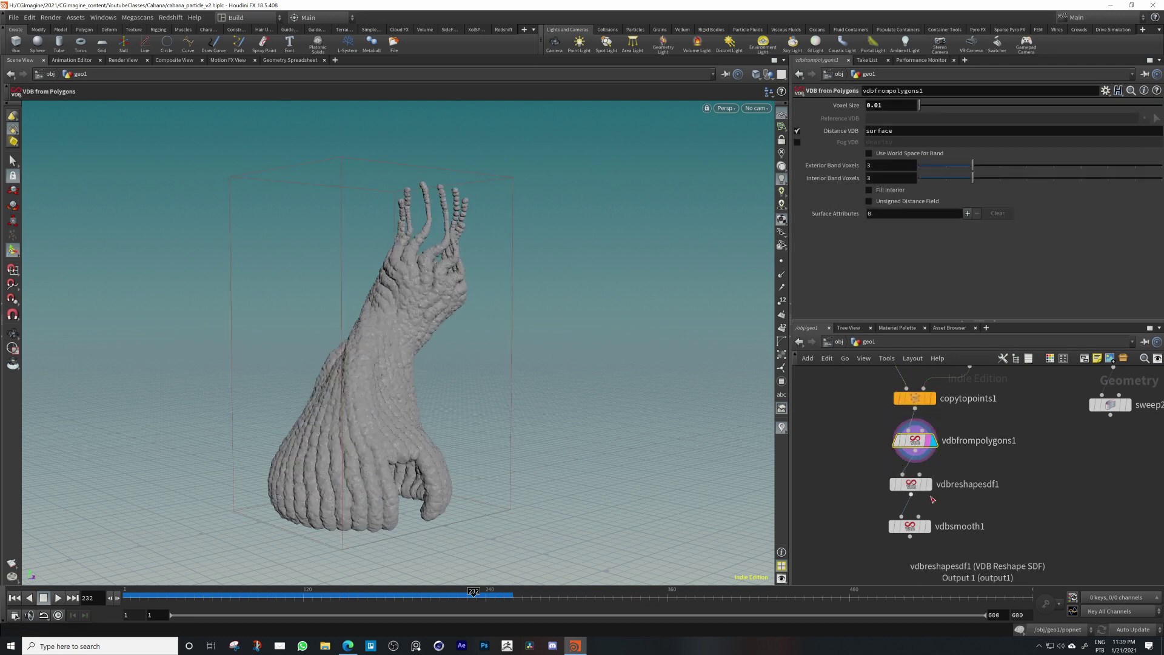
{"action": "left_click", "coordinate": [927, 485]}
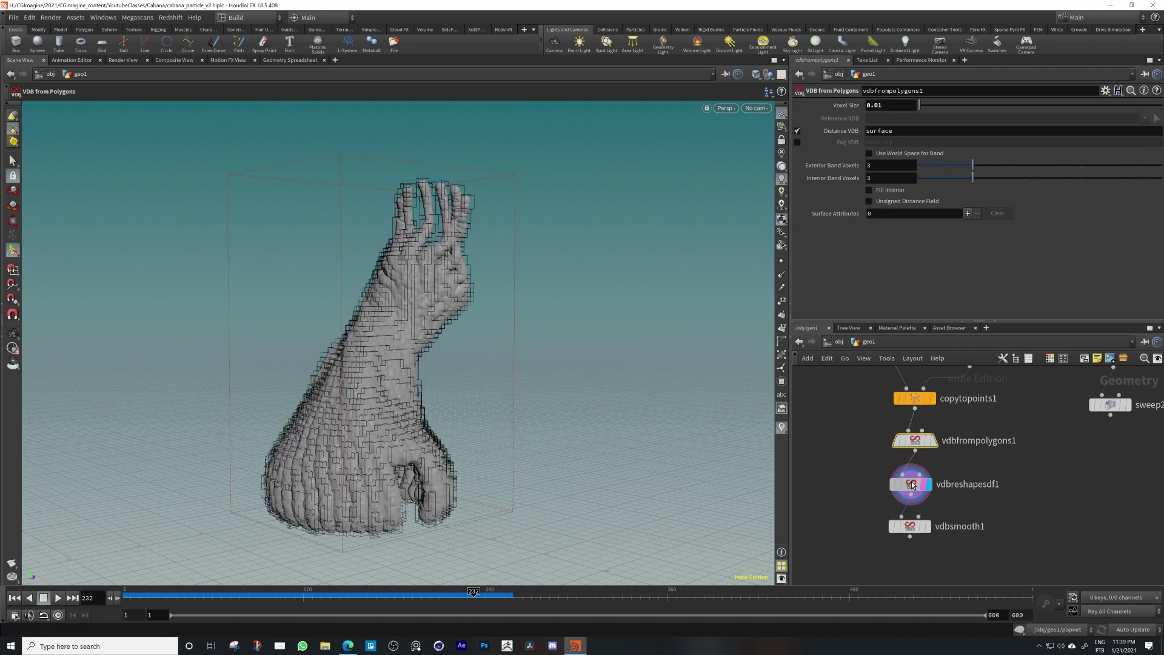
Set vdbreshapesdf1's dilate offset to 2 and display vdbsmooth1 to check the smoothed cabana from the front
{"action": "left_click", "coordinate": [913, 485]}
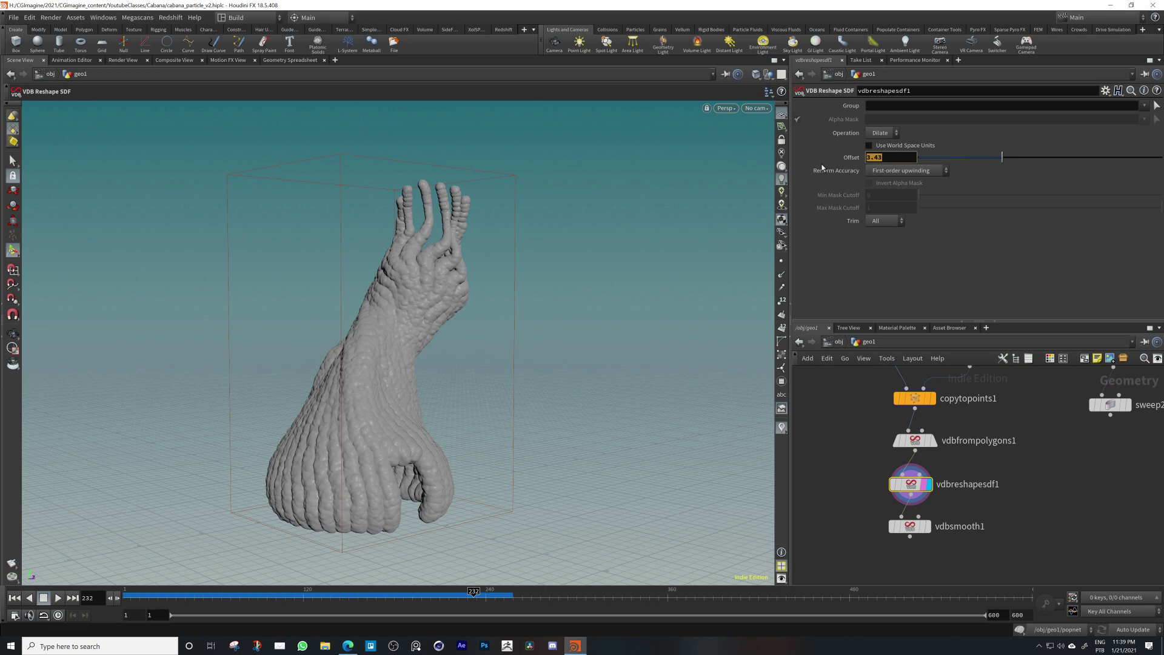
{"action": "mouse_move", "coordinate": [410, 289]}
{"action": "left_mouse_down", "text": "alt"}
{"action": "mouse_move", "coordinate": [353, 281]}
{"action": "mouse_move", "coordinate": [417, 281]}
{"action": "left_mouse_up", "text": "alt"}
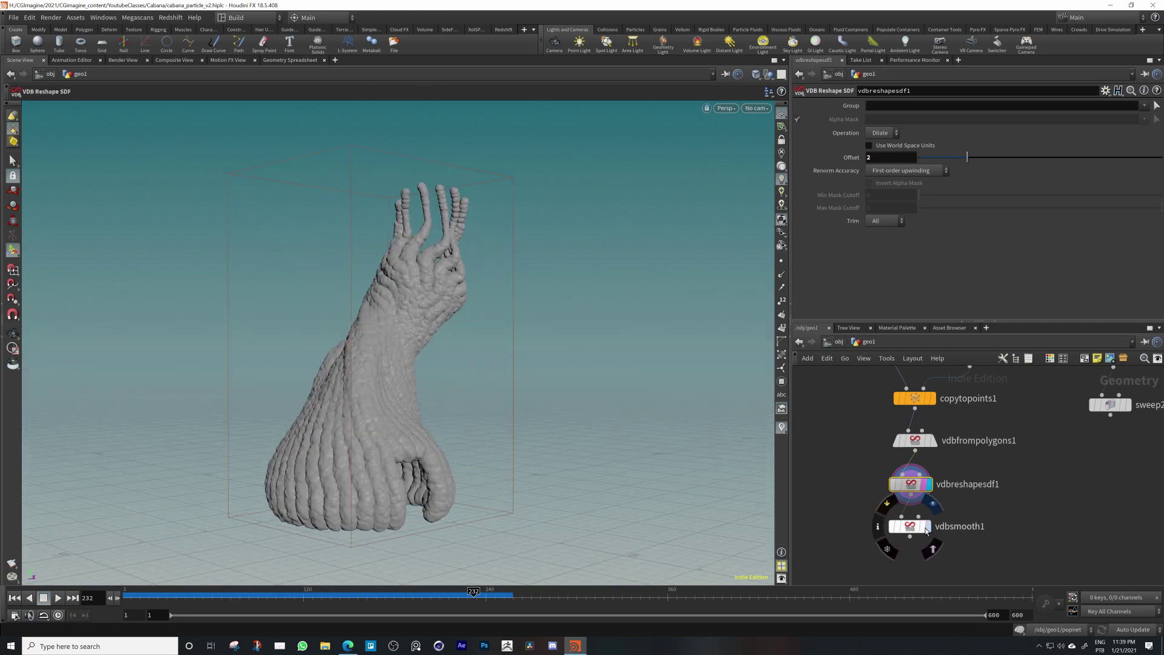
{"action": "left_click", "coordinate": [926, 526]}
{"action": "left_click_drag", "start_coordinate": [442, 319], "coordinate": [381, 354], "text": "alt"}
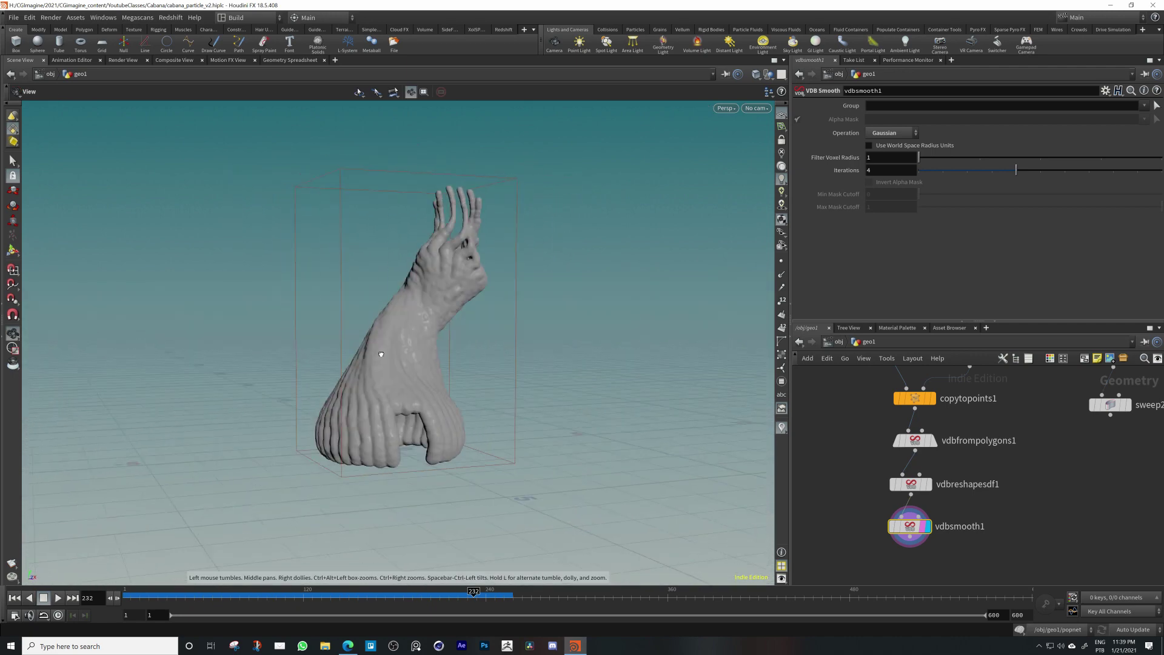
{"action": "scroll", "coordinate": [951, 522], "scroll_direction": "up", "scroll_amount": 3}
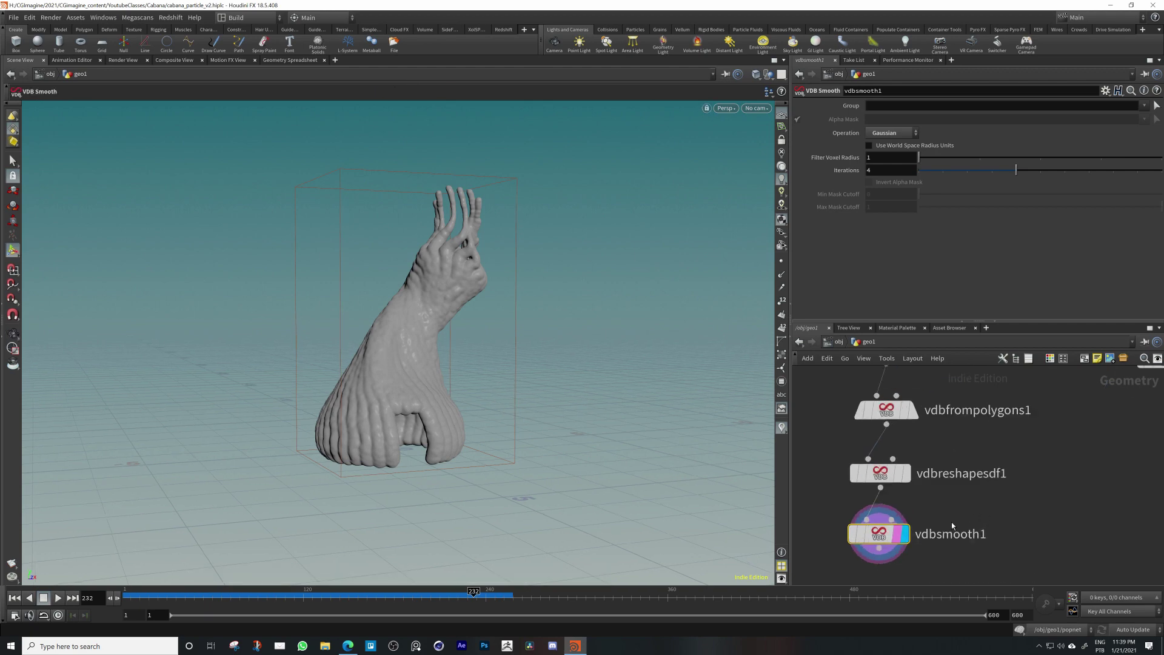
Add a Transform node on the output of sweep2
{"action": "scroll", "coordinate": [895, 548], "scroll_direction": "down", "scroll_amount": 6}
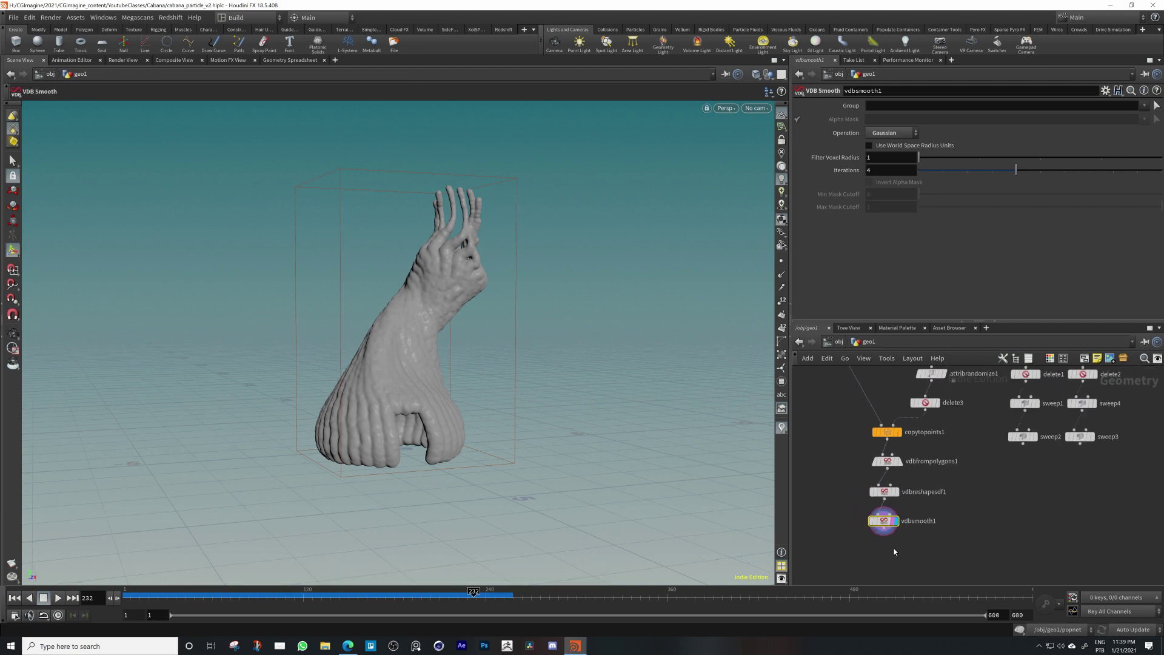
{"action": "scroll", "coordinate": [915, 555], "scroll_direction": "down", "scroll_amount": 2}
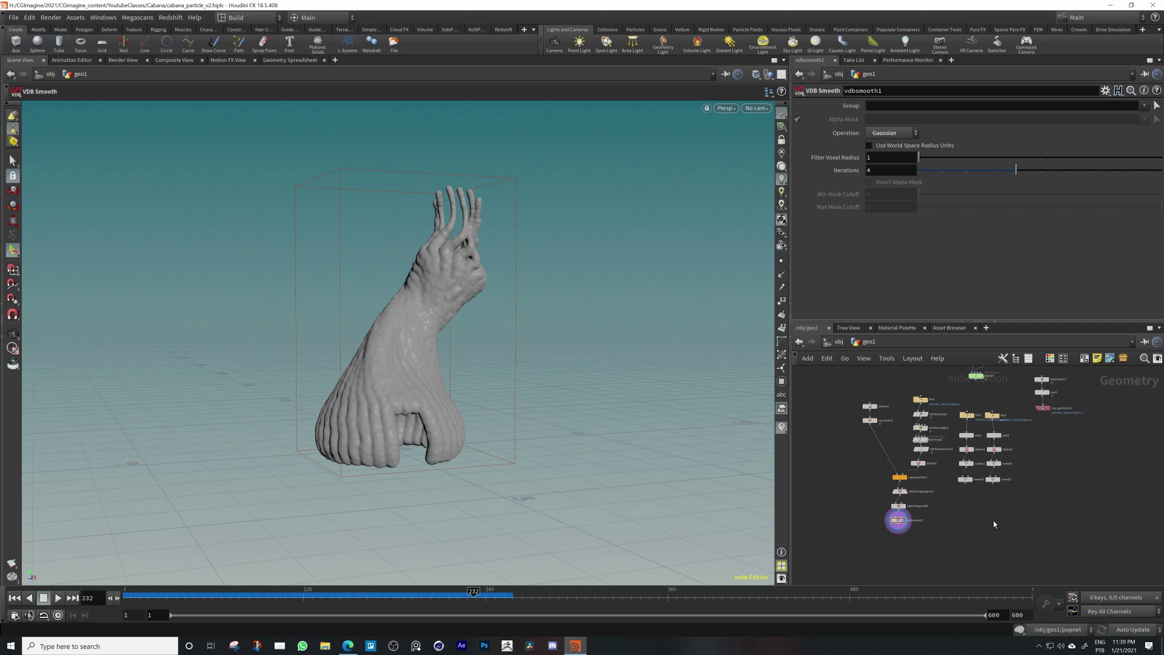
{"action": "scroll", "coordinate": [970, 520], "scroll_direction": "up", "scroll_amount": 2}
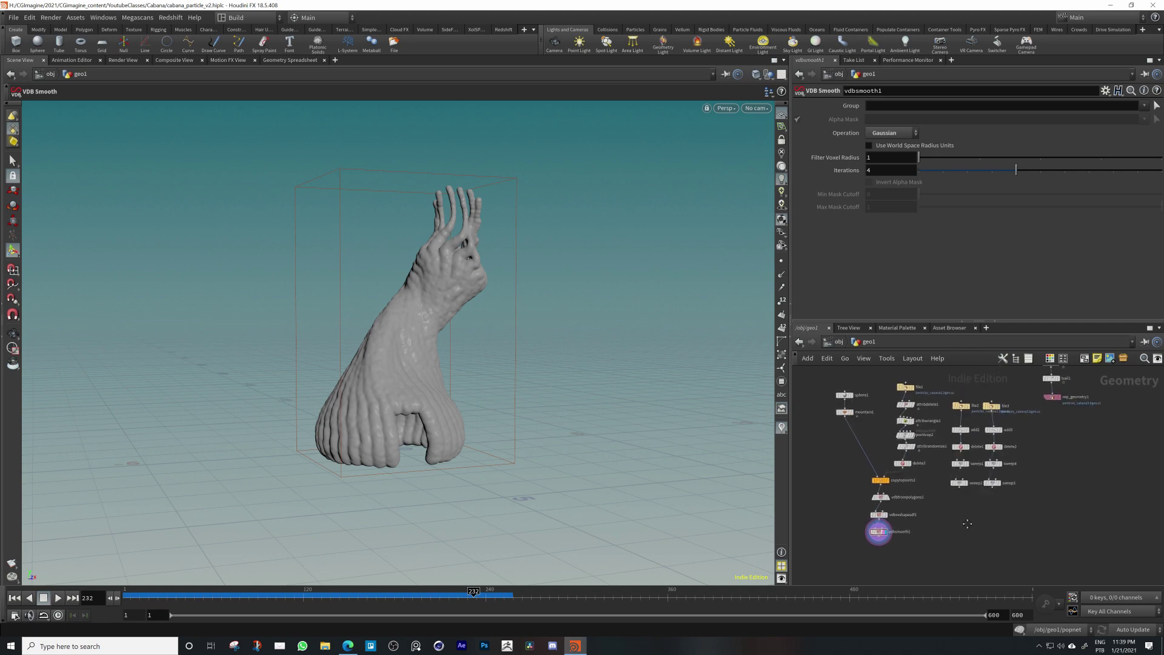
{"action": "middle_click_drag", "start_coordinate": [965, 523], "coordinate": [973, 500]}
{"action": "key", "text": "Tab"}
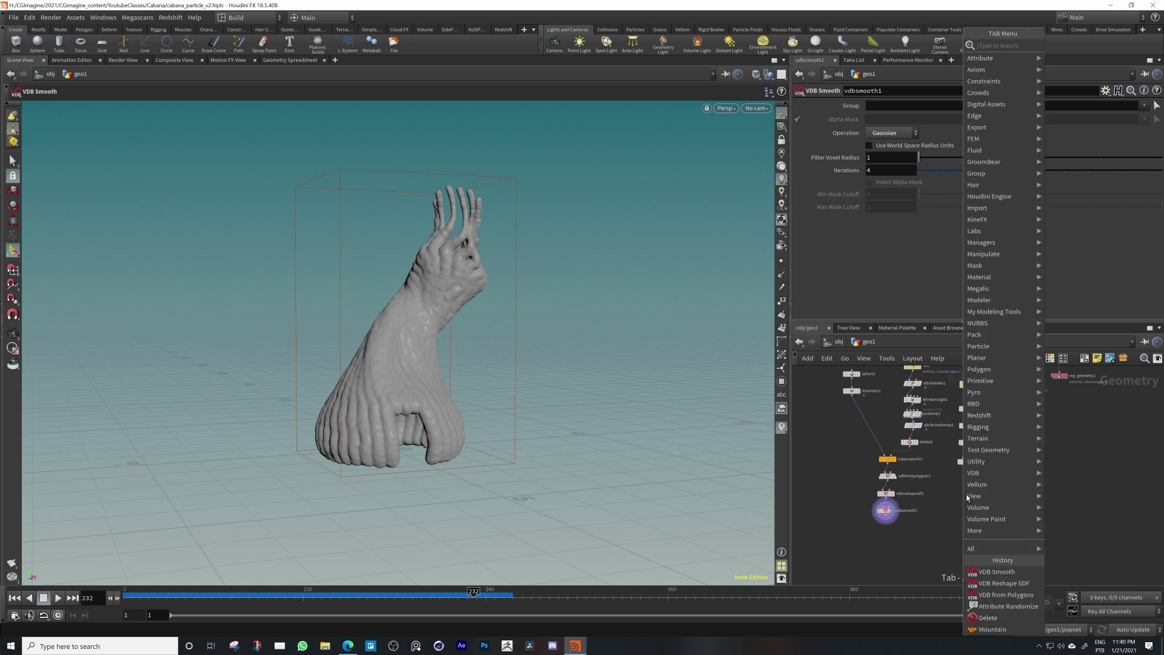
{"action": "type", "text": "trab"}
{"action": "key", "text": "BackSpace"}
{"action": "key", "text": "BackSpace"}
{"action": "key", "text": "BackSpace"}
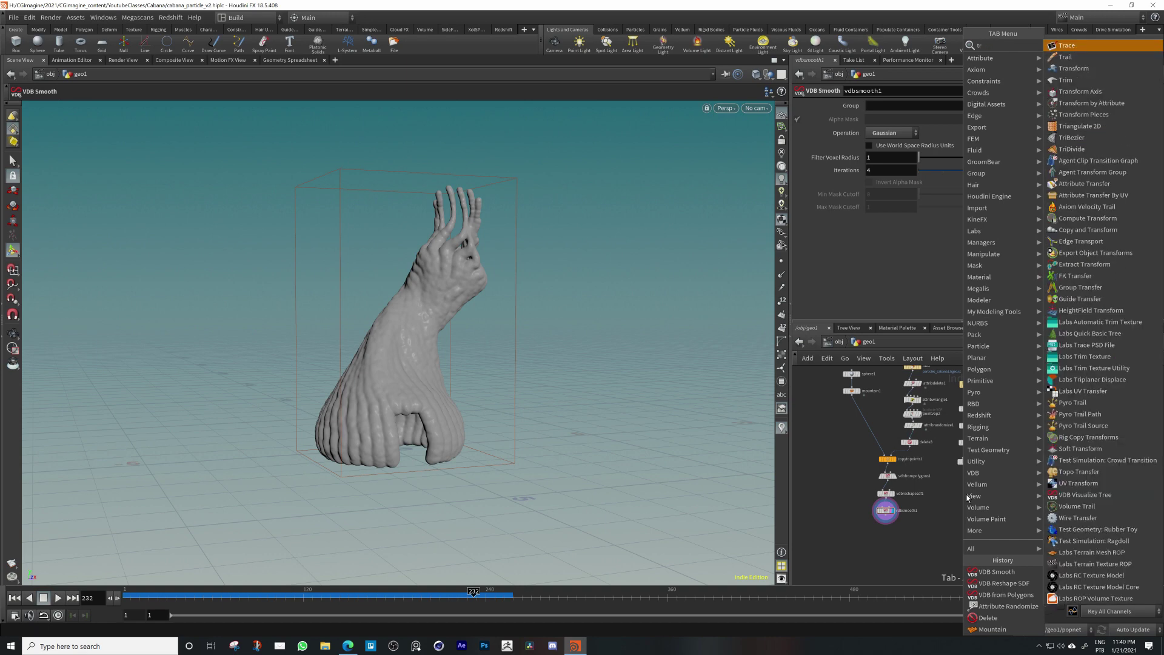
{"action": "key", "text": "Down"}
{"action": "key", "text": "Down"}
{"action": "key", "text": "Return"}
{"action": "scroll", "coordinate": [968, 495], "scroll_direction": "up", "scroll_amount": 3}
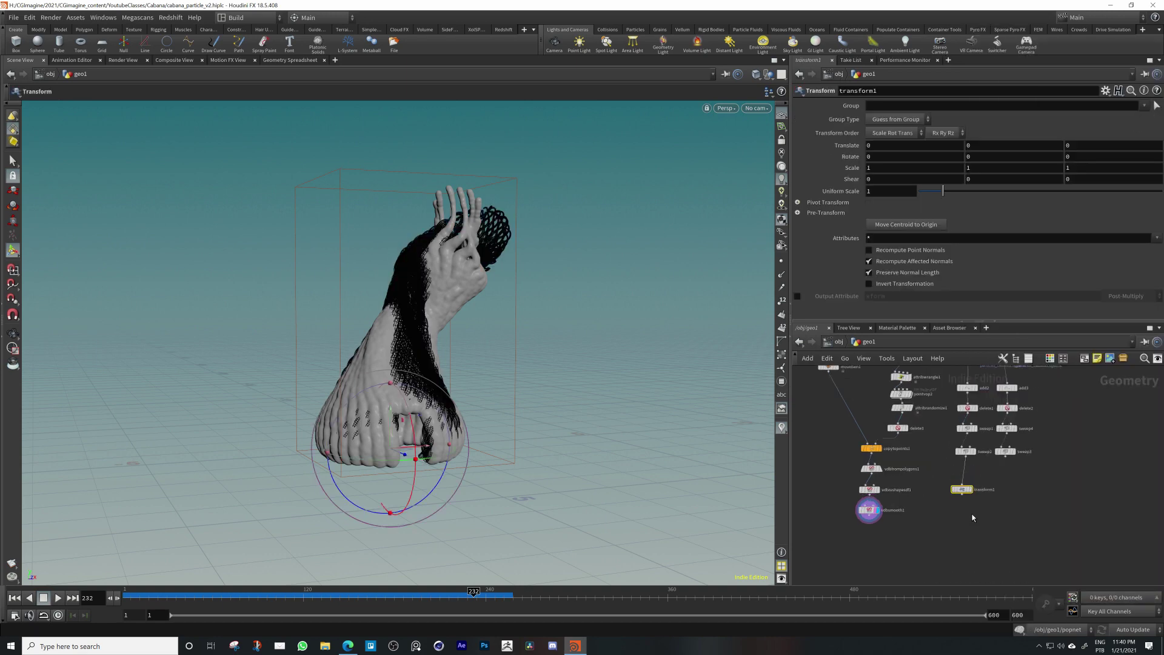
Display transform1, move the rope cabana about 4.26 units along X, and duplicate the transform for sweep3
{"action": "left_click", "coordinate": [973, 492]}
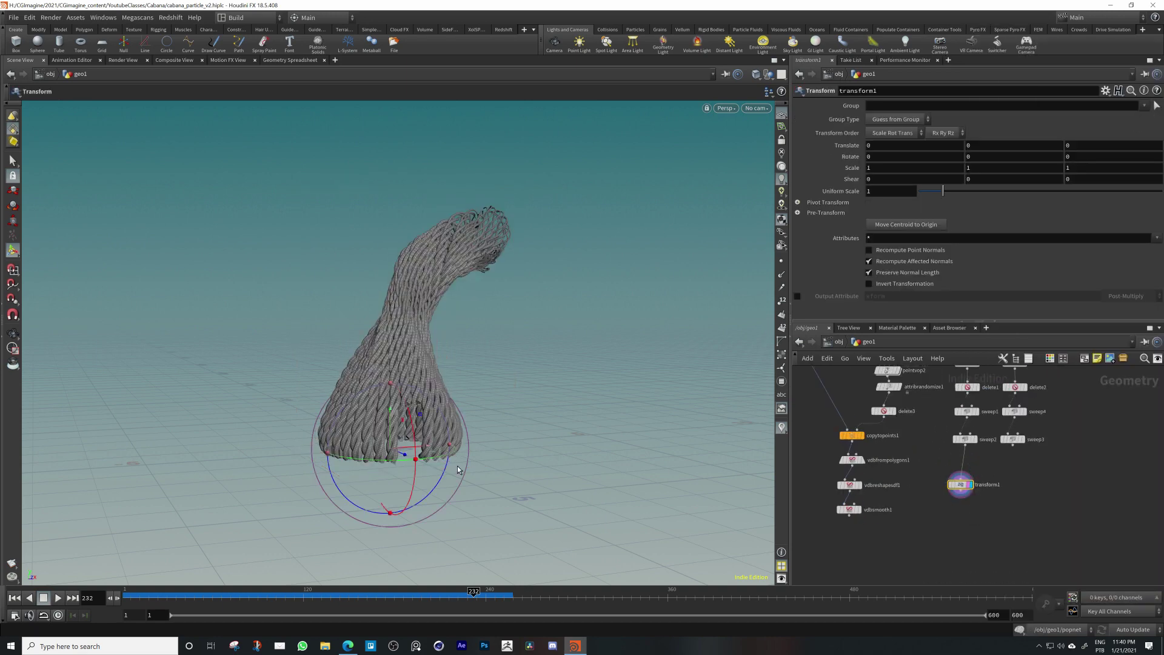
{"action": "left_click_drag", "start_coordinate": [429, 449], "coordinate": [596, 430]}
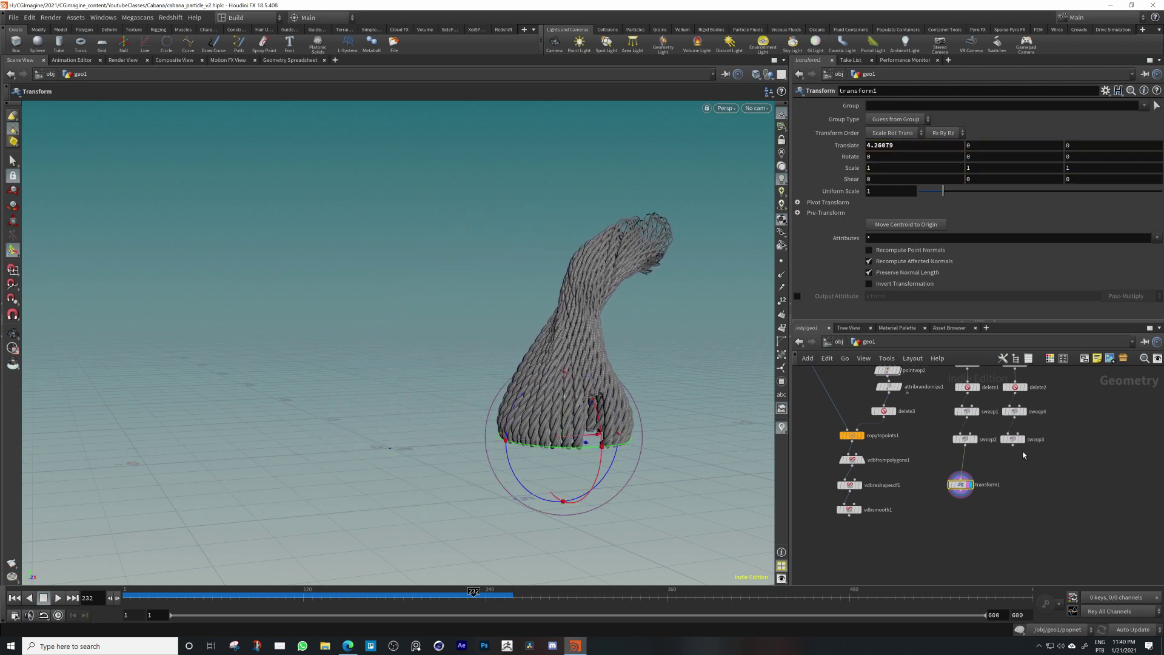
{"action": "left_click_drag", "start_coordinate": [960, 485], "coordinate": [1013, 485], "text": "alt"}
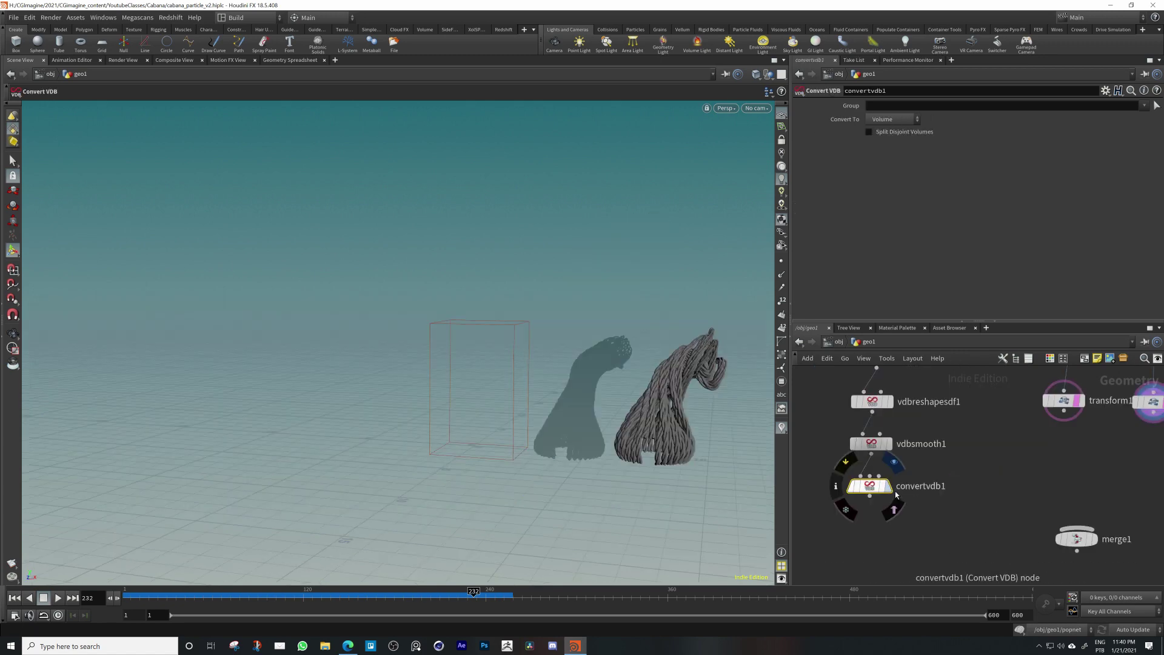
Display convertvdb1, set it to convert the VDB to Polygons, and set its adaptivity to about 0.461
{"action": "left_click", "coordinate": [888, 489]}
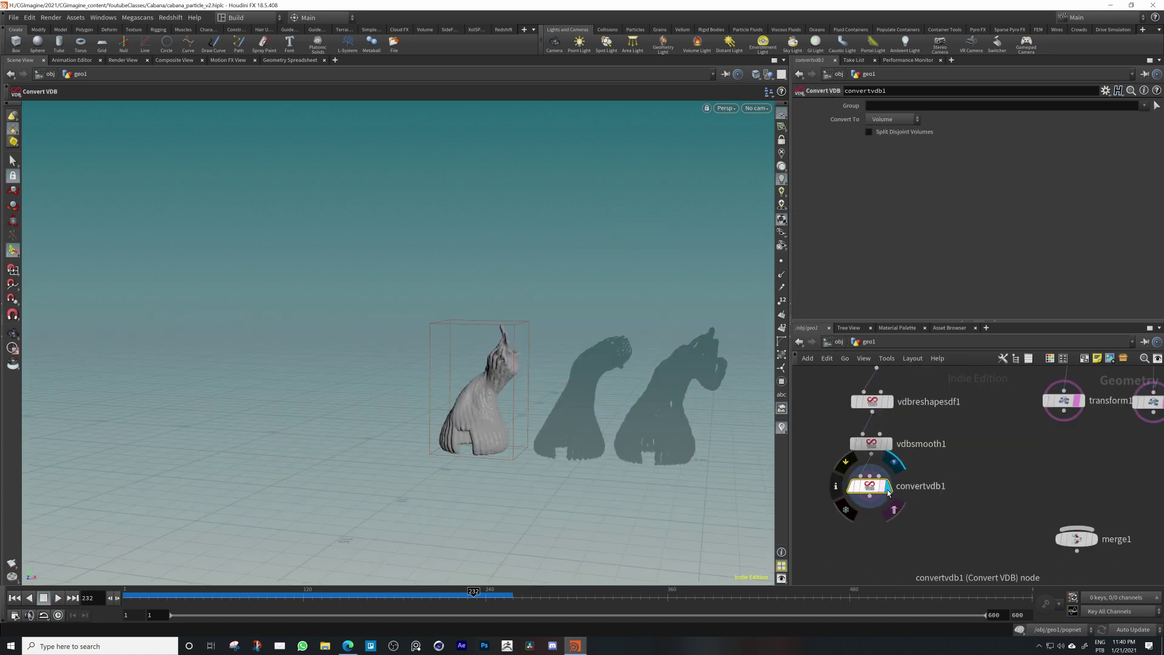
{"action": "left_click", "coordinate": [889, 118]}
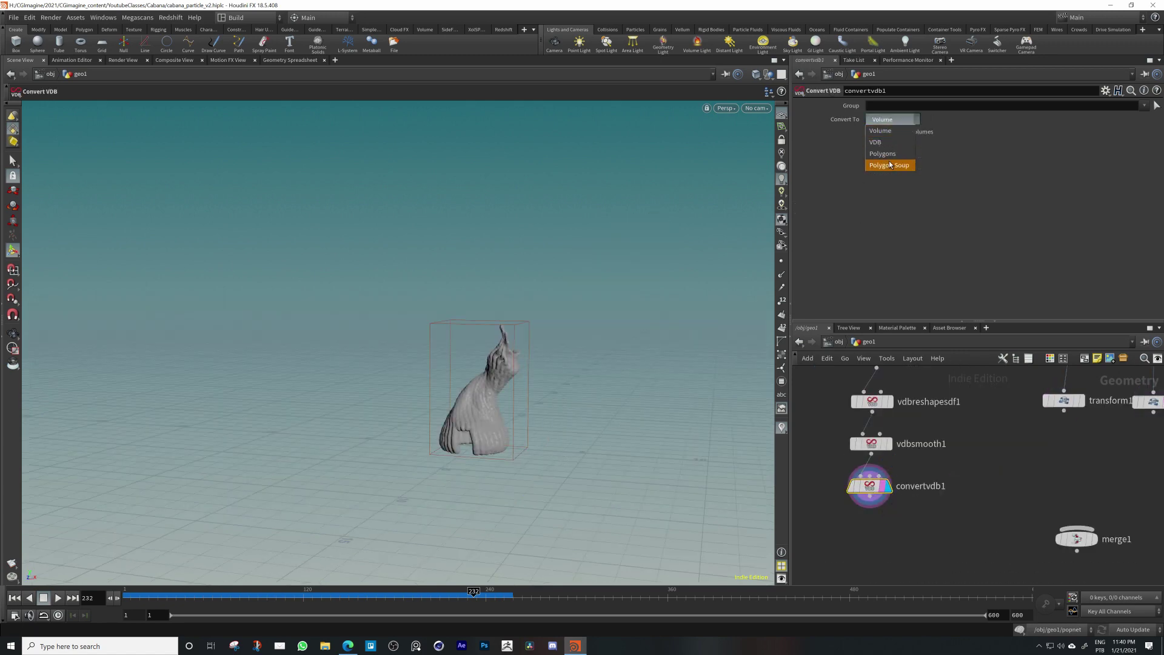
{"action": "left_click", "coordinate": [882, 164]}
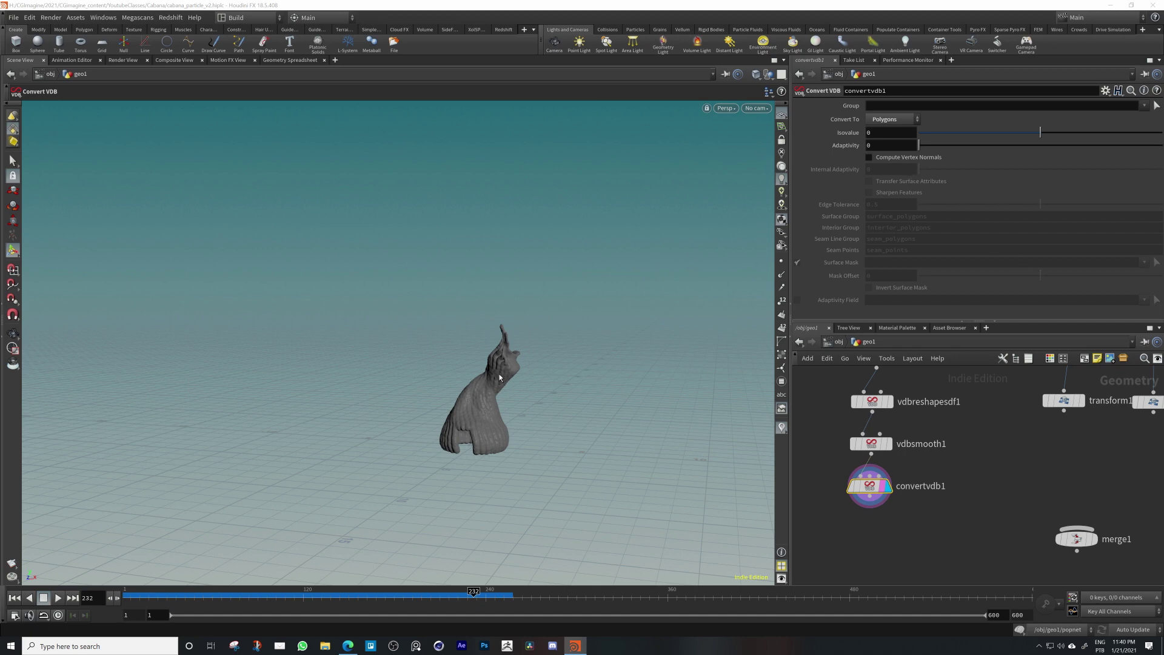
{"action": "scroll", "coordinate": [624, 384], "scroll_direction": "up", "scroll_amount": 6}
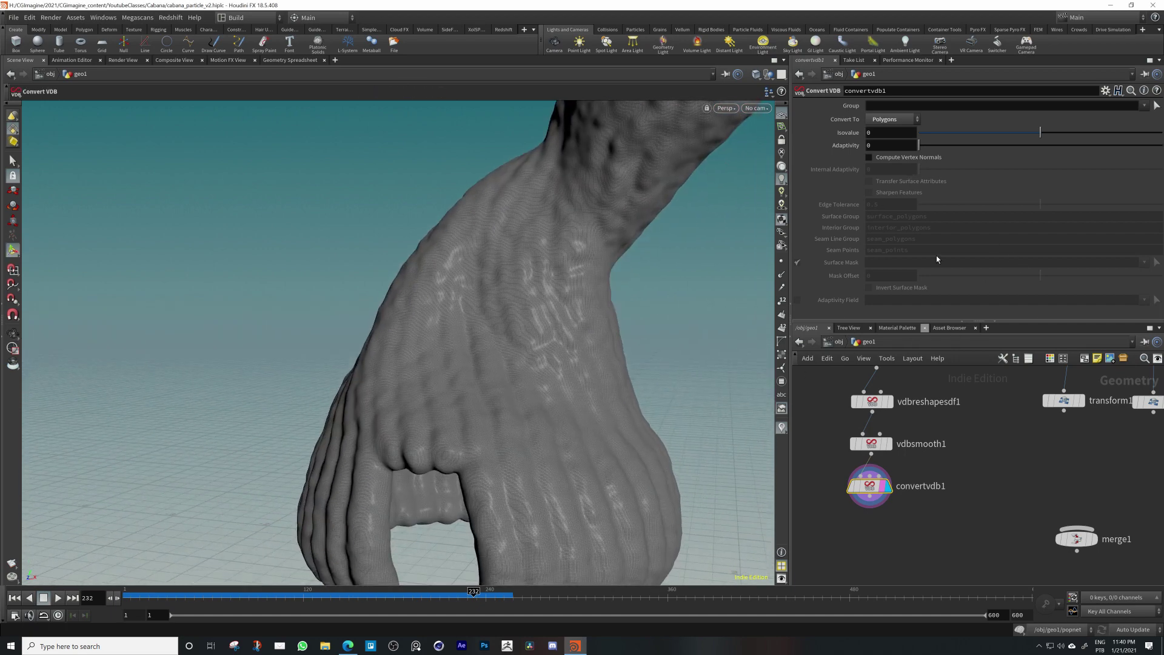
{"action": "mouse_move", "coordinate": [968, 145]}
{"action": "left_mouse_down"}
{"action": "mouse_move", "coordinate": [1014, 144]}
{"action": "mouse_move", "coordinate": [977, 145]}
{"action": "left_mouse_up"}
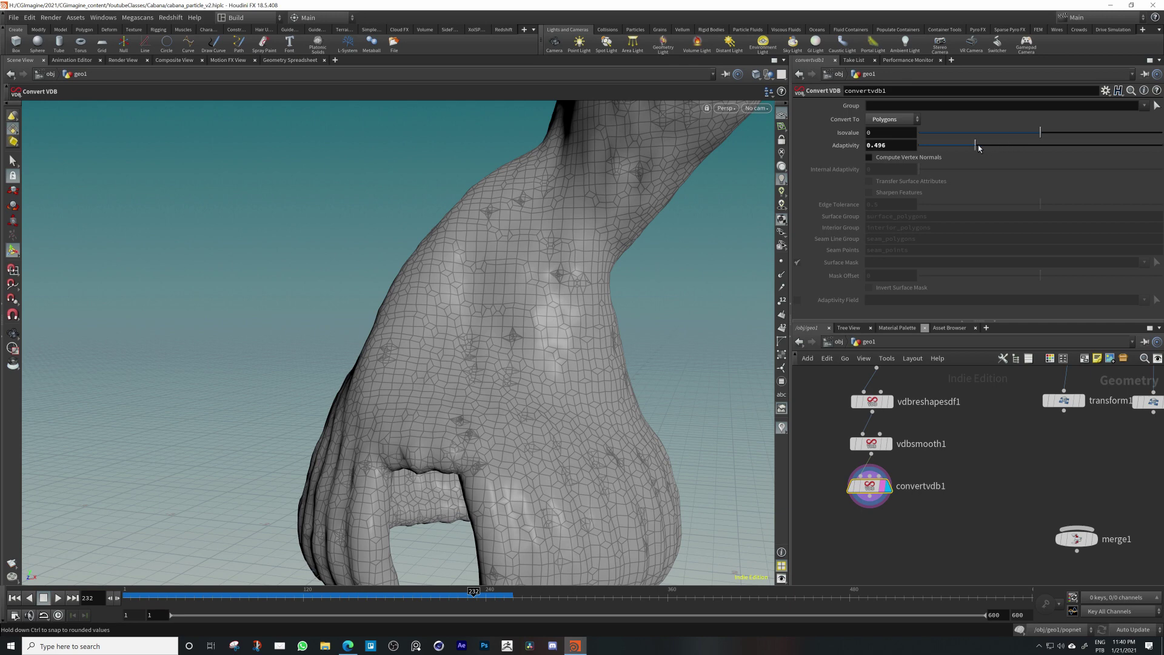
Examine the converted cabana mesh and look up convertvdb1's point and polygon counts in its node information
{"action": "right_click_drag", "start_coordinate": [528, 244], "coordinate": [545, 189], "text": "alt"}
{"action": "middle_click_drag", "start_coordinate": [546, 189], "coordinate": [516, 237], "text": "alt"}
{"action": "left_click_drag", "start_coordinate": [516, 237], "coordinate": [531, 303], "text": "alt"}
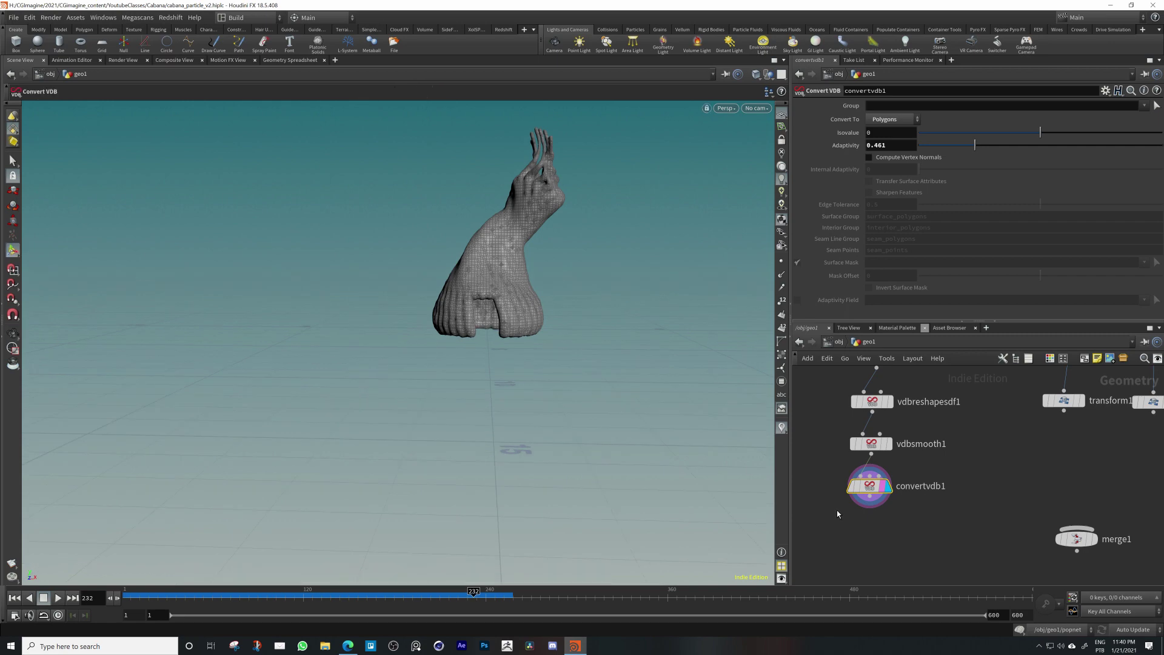
{"action": "scroll", "coordinate": [873, 493], "scroll_direction": "up", "scroll_amount": 1}
{"action": "middle_click", "coordinate": [872, 494]}
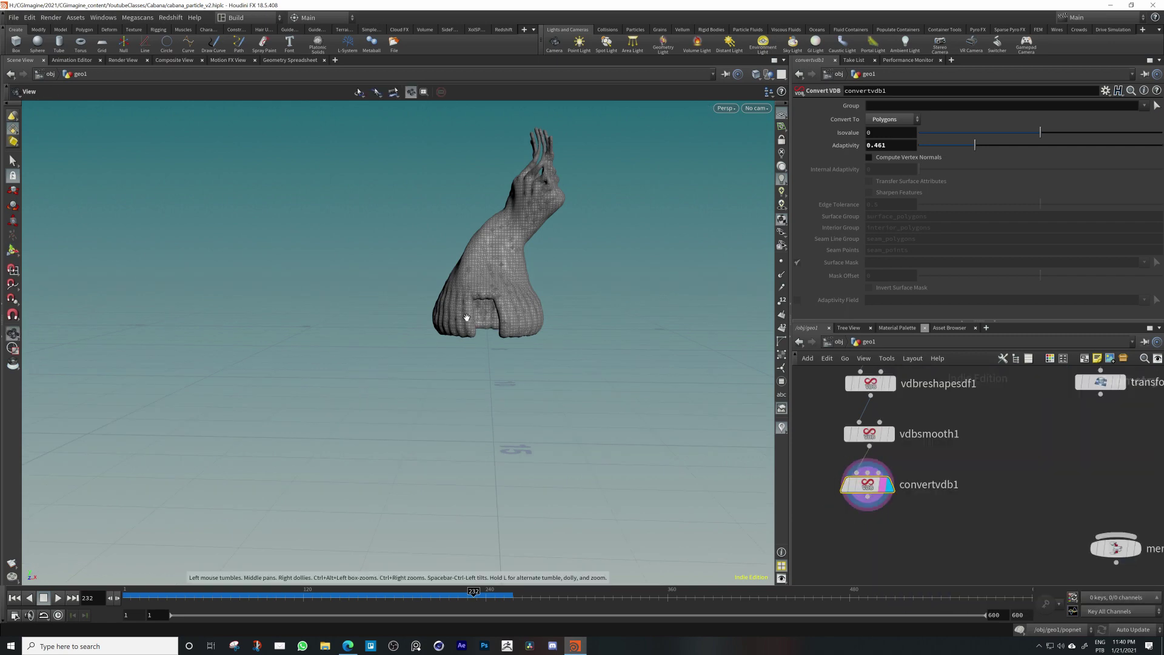
{"action": "right_click_drag", "start_coordinate": [467, 320], "coordinate": [589, 335], "text": "alt"}
{"action": "left_click_drag", "start_coordinate": [589, 335], "coordinate": [528, 331], "text": "alt"}
{"action": "middle_click", "coordinate": [876, 489]}
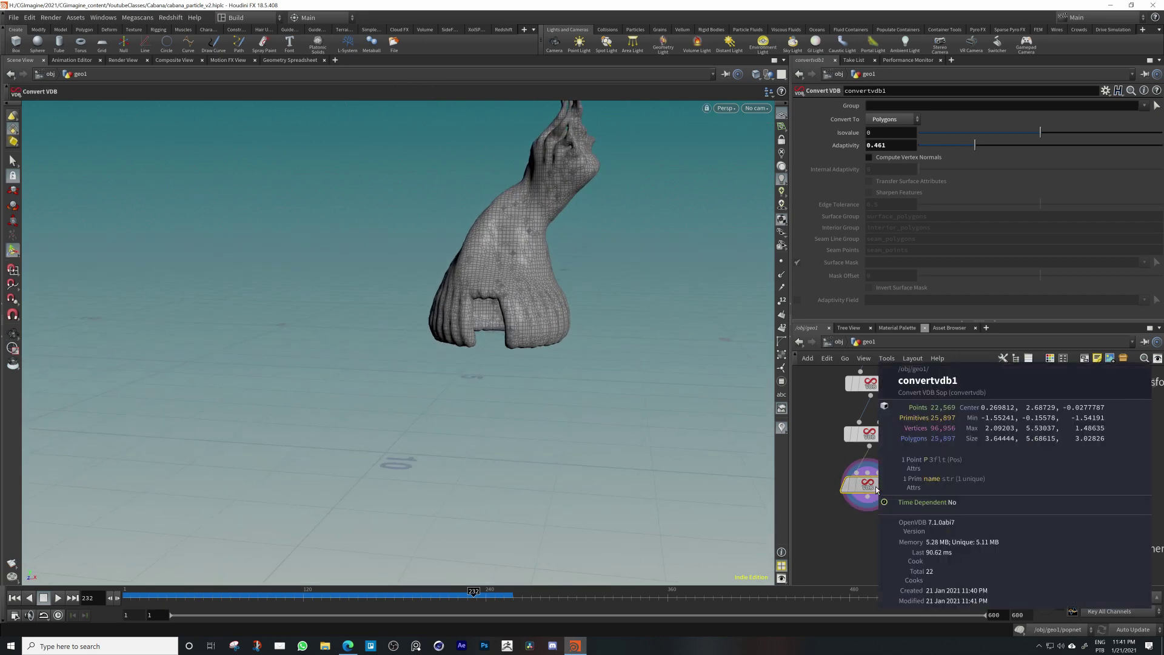
Wire convertvdb1, transform1 and transform2 into merge1
{"action": "middle_click_drag", "start_coordinate": [950, 529], "coordinate": [953, 449]}
{"action": "scroll", "coordinate": [954, 451], "scroll_direction": "down", "scroll_amount": 4}
{"action": "middle_click_drag", "start_coordinate": [962, 491], "coordinate": [903, 522]}
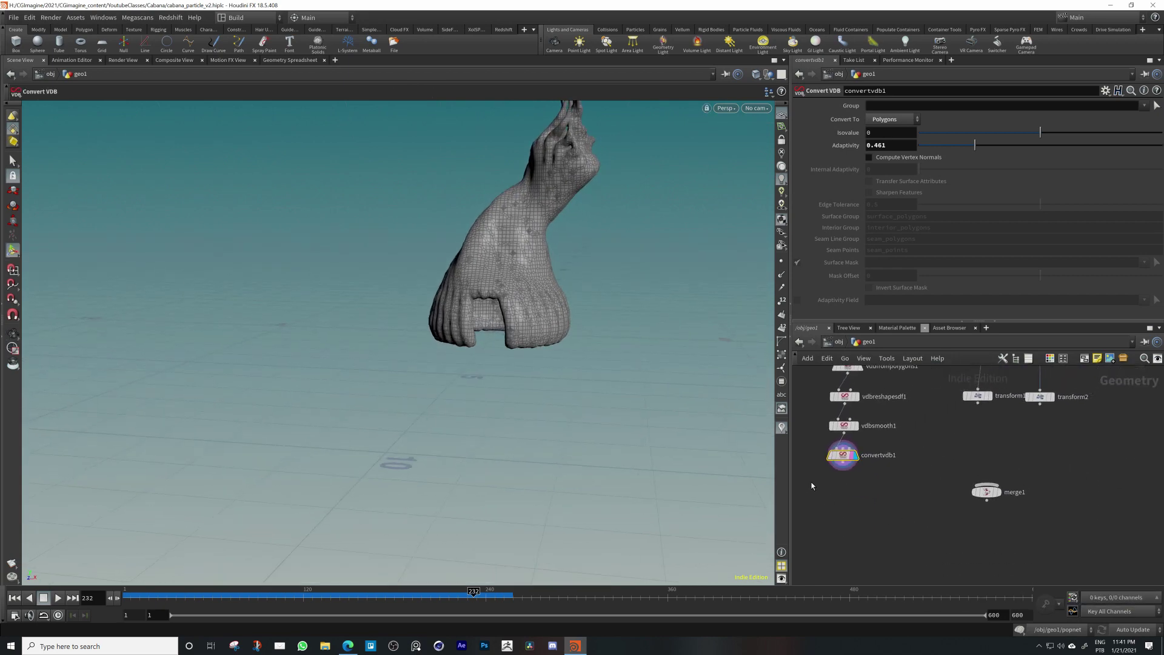
{"action": "left_click", "coordinate": [843, 468]}
{"action": "left_click", "coordinate": [986, 483]}
{"action": "left_click", "coordinate": [977, 402]}
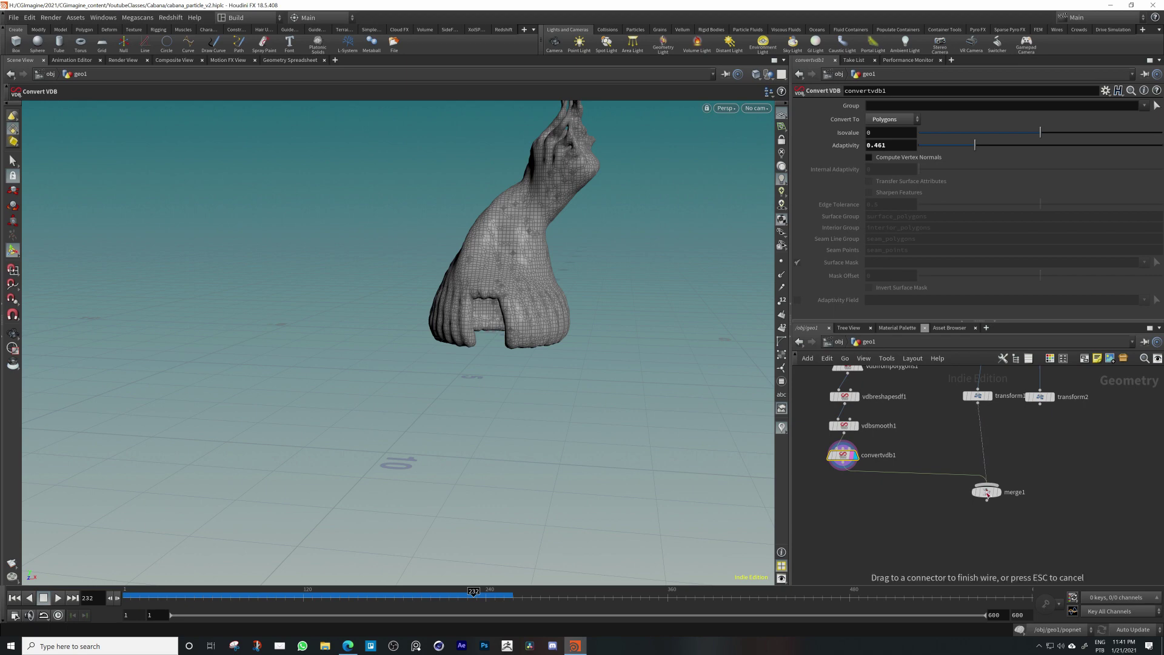
{"action": "left_click", "coordinate": [986, 483]}
{"action": "left_click", "coordinate": [1041, 404]}
{"action": "left_click", "coordinate": [986, 484]}
Display merge1 and frame the three cabana variations side by side
{"action": "scroll", "coordinate": [996, 494], "scroll_direction": "up", "scroll_amount": 4}
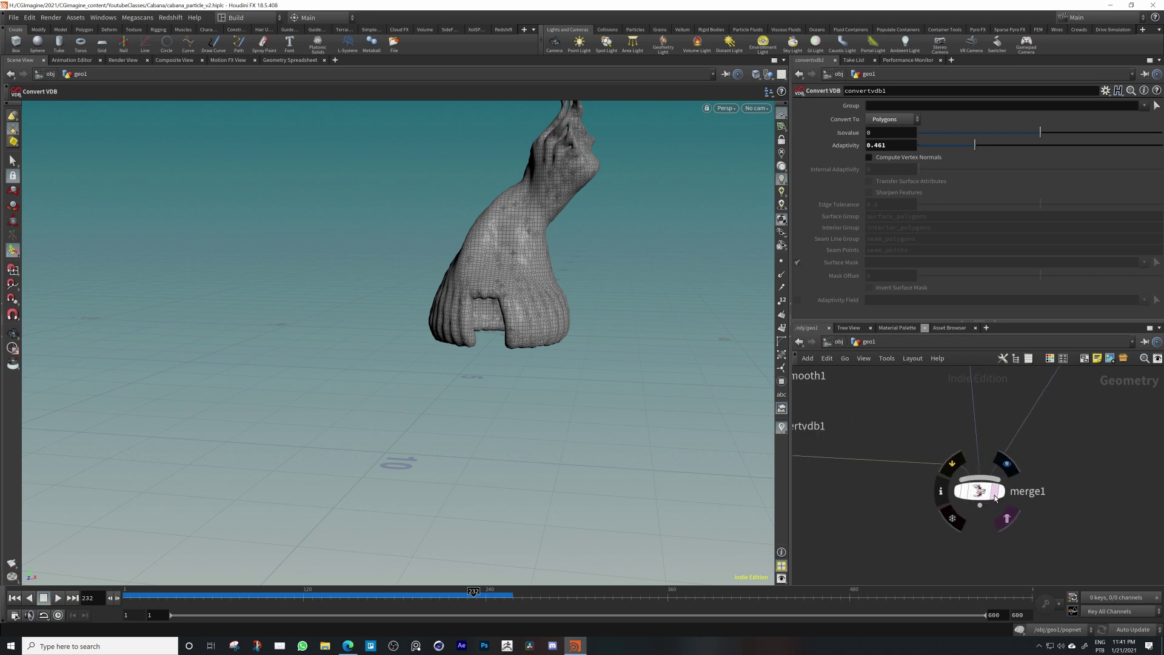
{"action": "left_click", "coordinate": [996, 491]}
{"action": "left_click", "coordinate": [1003, 494]}
{"action": "middle_click_drag", "start_coordinate": [586, 293], "coordinate": [478, 345], "text": "alt"}
{"action": "scroll", "coordinate": [476, 346], "scroll_direction": "down", "scroll_amount": 2}
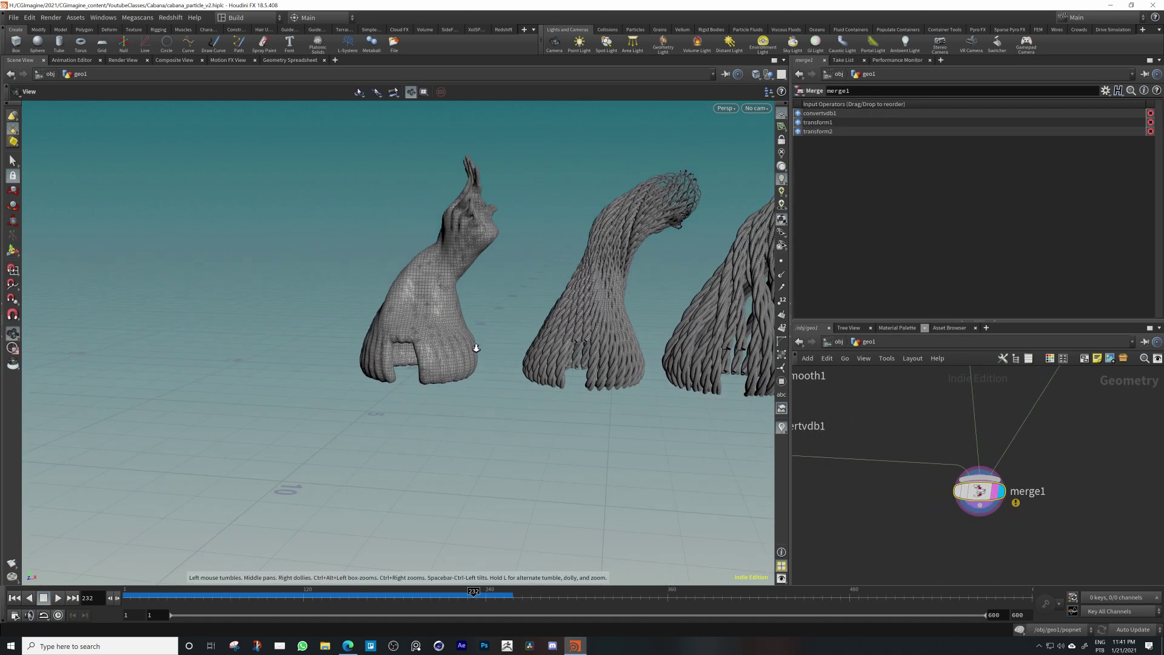
{"action": "scroll", "coordinate": [576, 334], "scroll_direction": "down", "scroll_amount": 2}
{"action": "middle_click_drag", "start_coordinate": [576, 333], "coordinate": [494, 357], "text": "alt"}
{"action": "left_click_drag", "start_coordinate": [494, 357], "coordinate": [457, 392]}
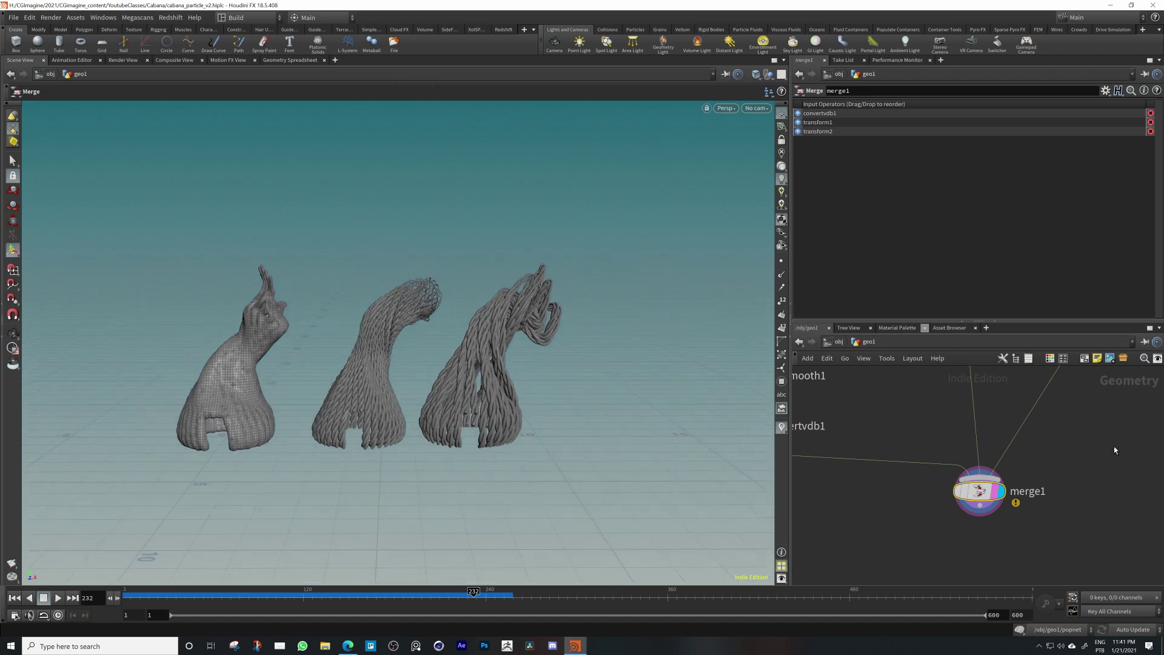
Enter the popnet particle network and bring its force curve guides into view
{"action": "scroll", "coordinate": [1114, 450], "scroll_direction": "down", "scroll_amount": 5}
{"action": "scroll", "coordinate": [1065, 493], "scroll_direction": "up", "scroll_amount": 3}
{"action": "middle_click_drag", "start_coordinate": [1065, 494], "coordinate": [1004, 559]}
{"action": "left_click_drag", "start_coordinate": [992, 512], "coordinate": [1077, 408]}
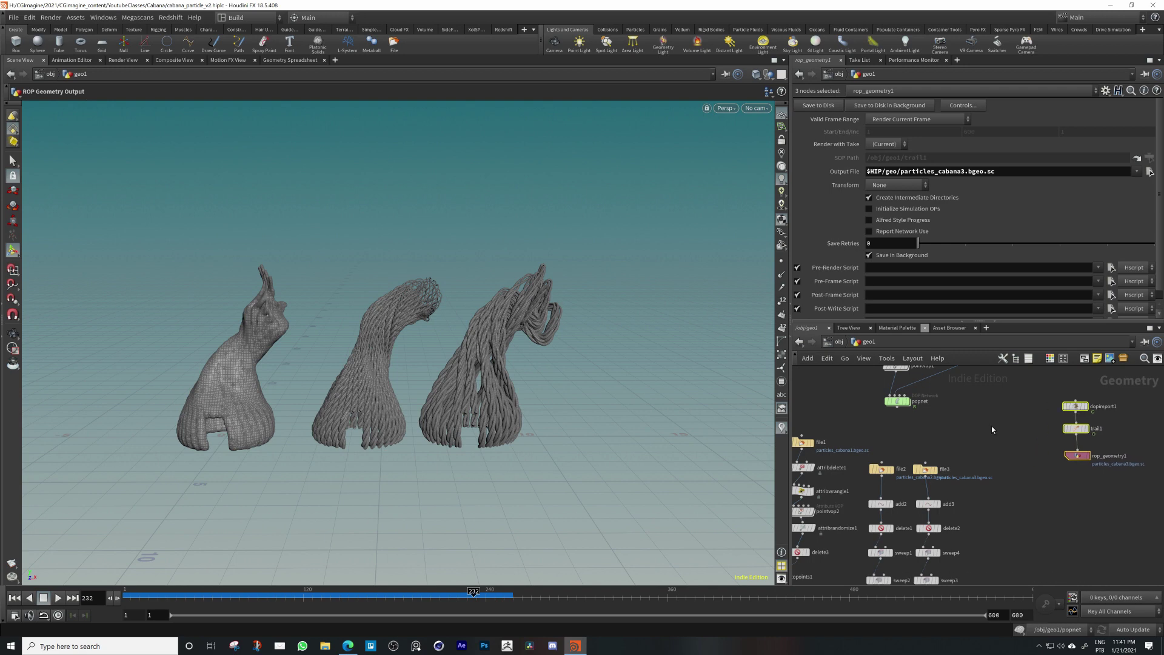
{"action": "left_click", "coordinate": [897, 402]}
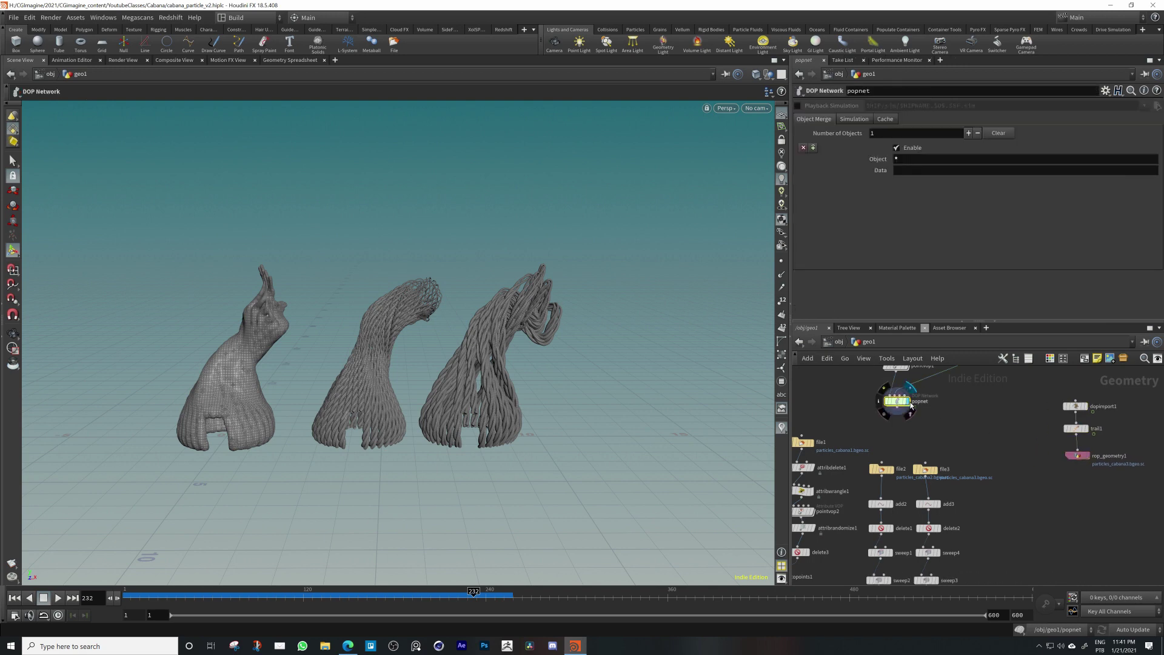
{"action": "double_click", "coordinate": [910, 405]}
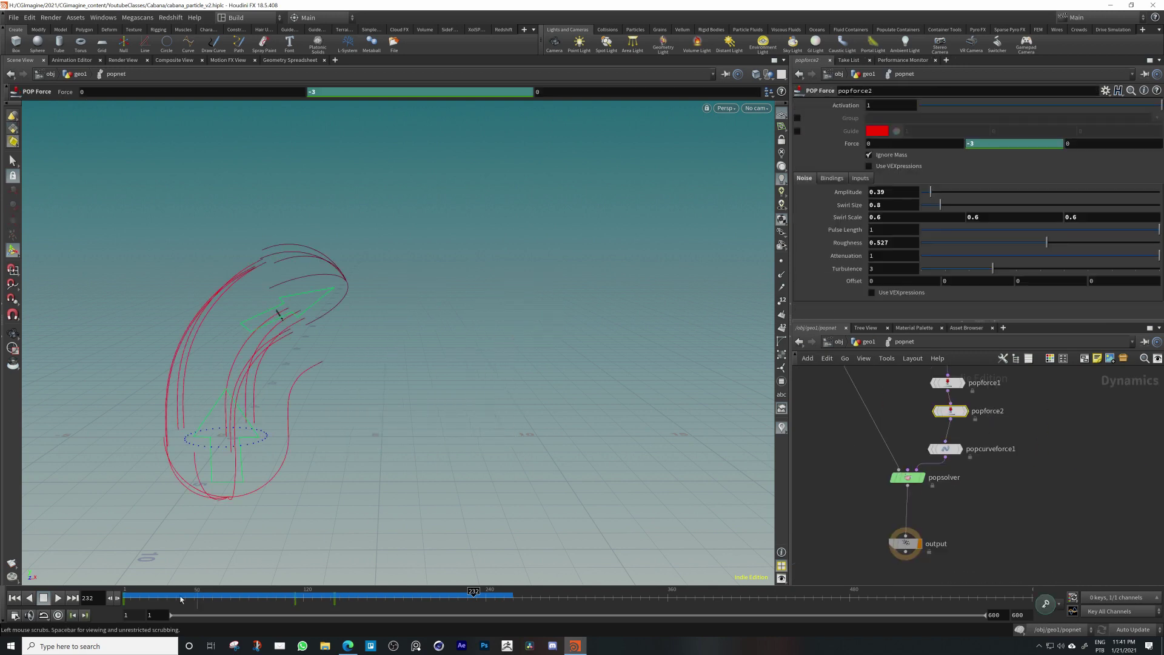
{"action": "middle_click_drag", "start_coordinate": [183, 429], "coordinate": [339, 441], "text": "alt"}
{"action": "left_click_drag", "start_coordinate": [338, 441], "coordinate": [340, 435], "text": "alt"}
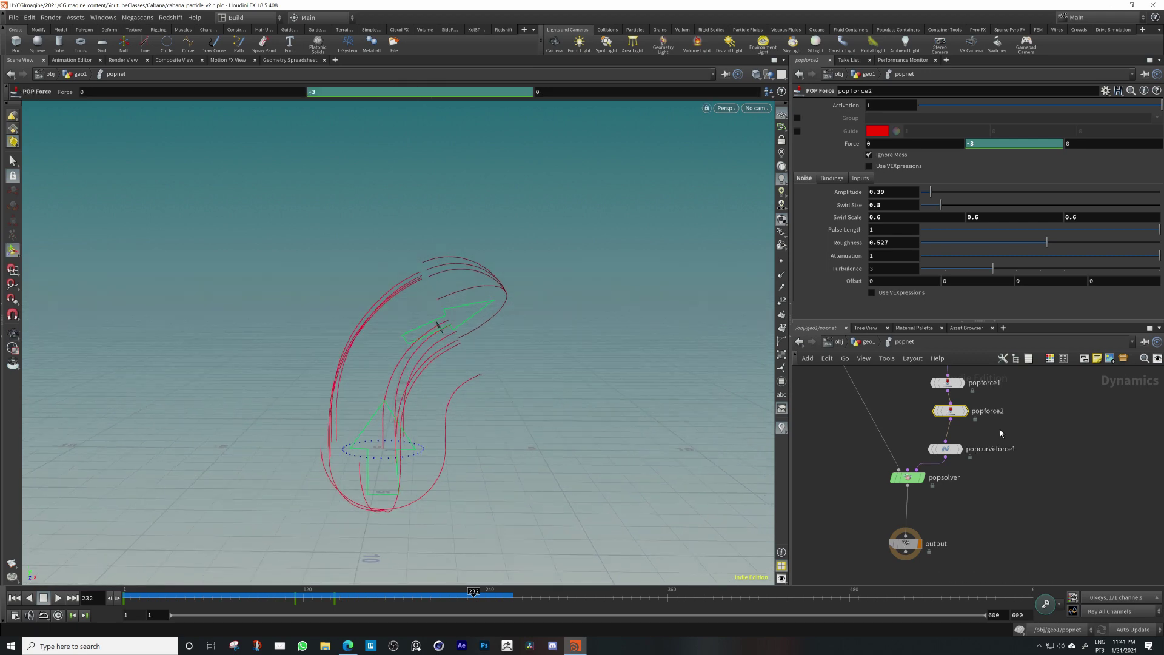
Delete the $F==1 expression from source_first_input's Impulse Activation and reset the parameter to 1
{"action": "middle_click_drag", "start_coordinate": [999, 429], "coordinate": [1039, 526]}
{"action": "left_click", "coordinate": [964, 393]}
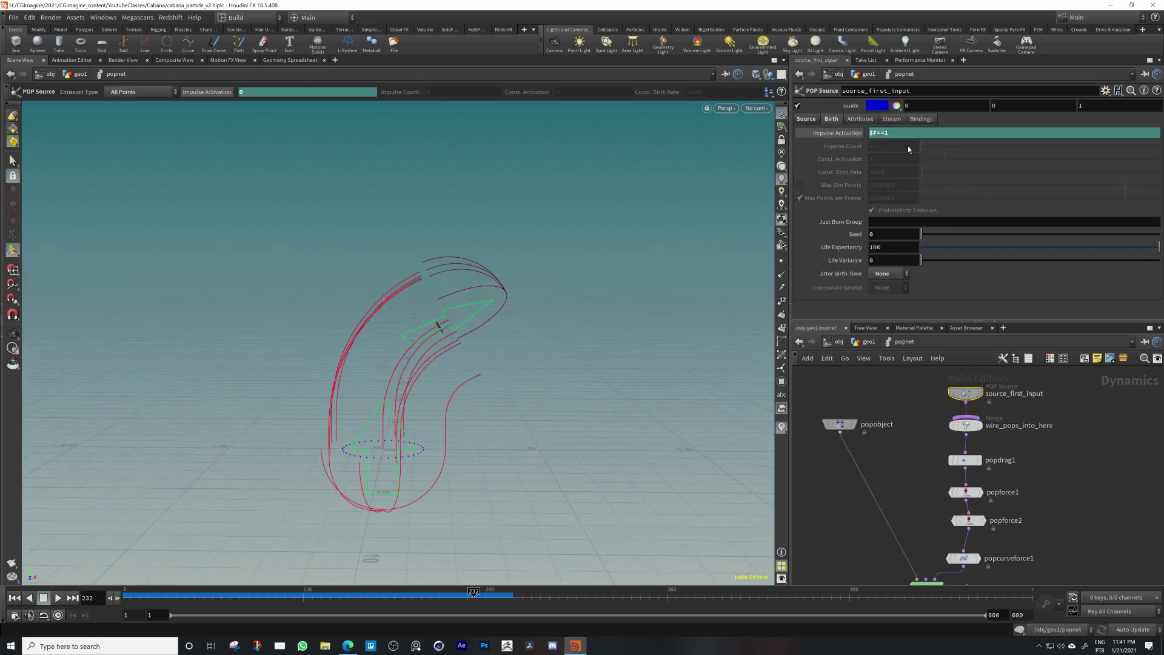
{"action": "left_click_drag", "start_coordinate": [907, 139], "coordinate": [796, 134]}
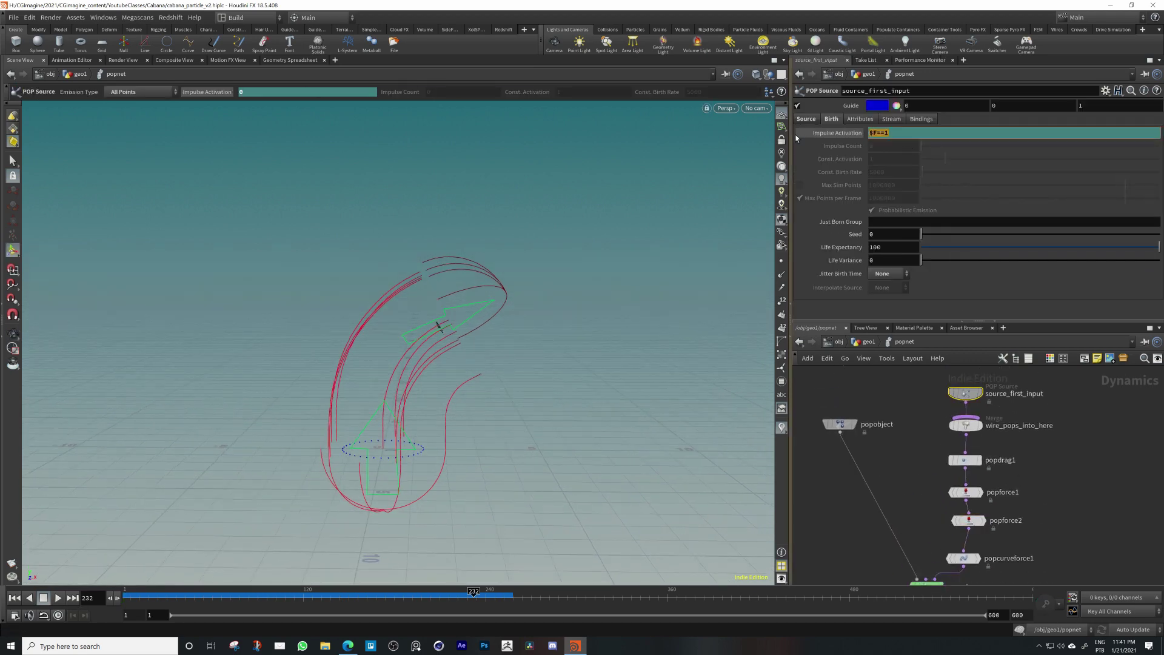
{"action": "left_click", "coordinate": [850, 135]}
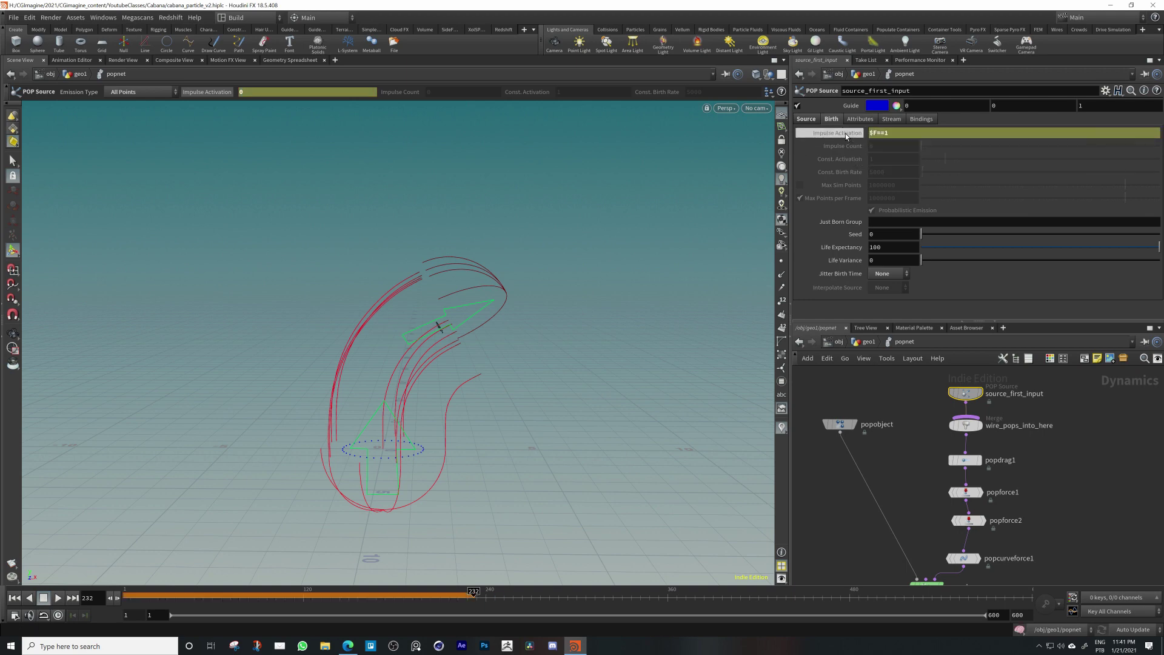
{"action": "left_click", "coordinate": [845, 134], "text": "ctrl+shift"}
{"action": "left_click", "coordinate": [847, 134], "text": "shift"}
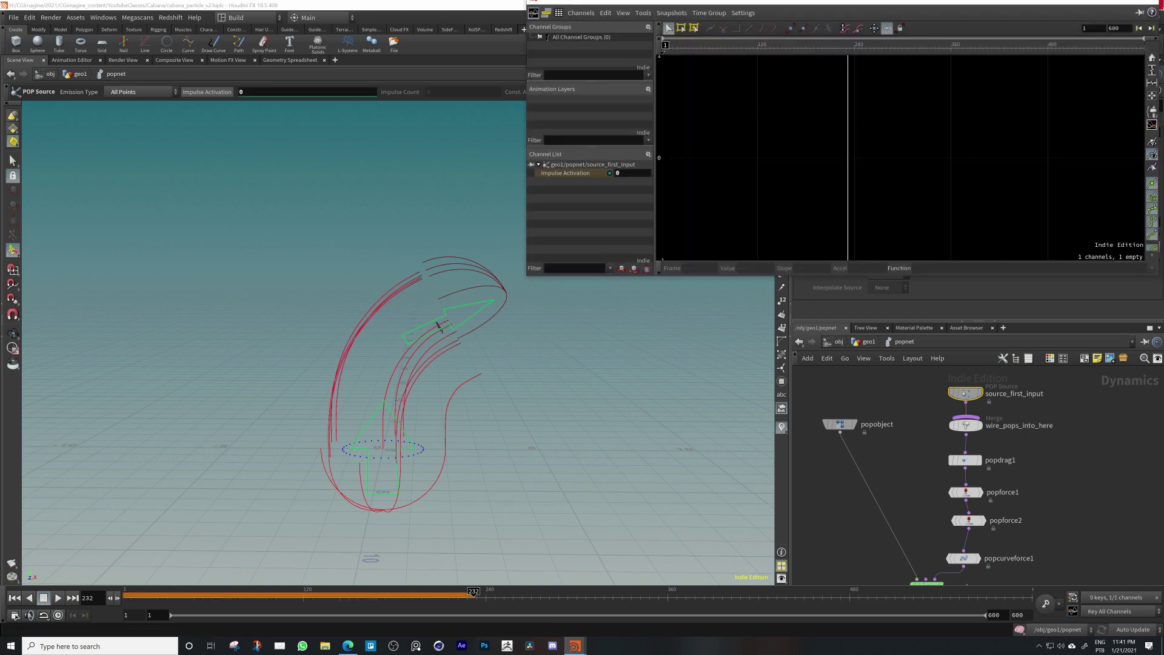
{"action": "left_click", "coordinate": [1154, 5]}
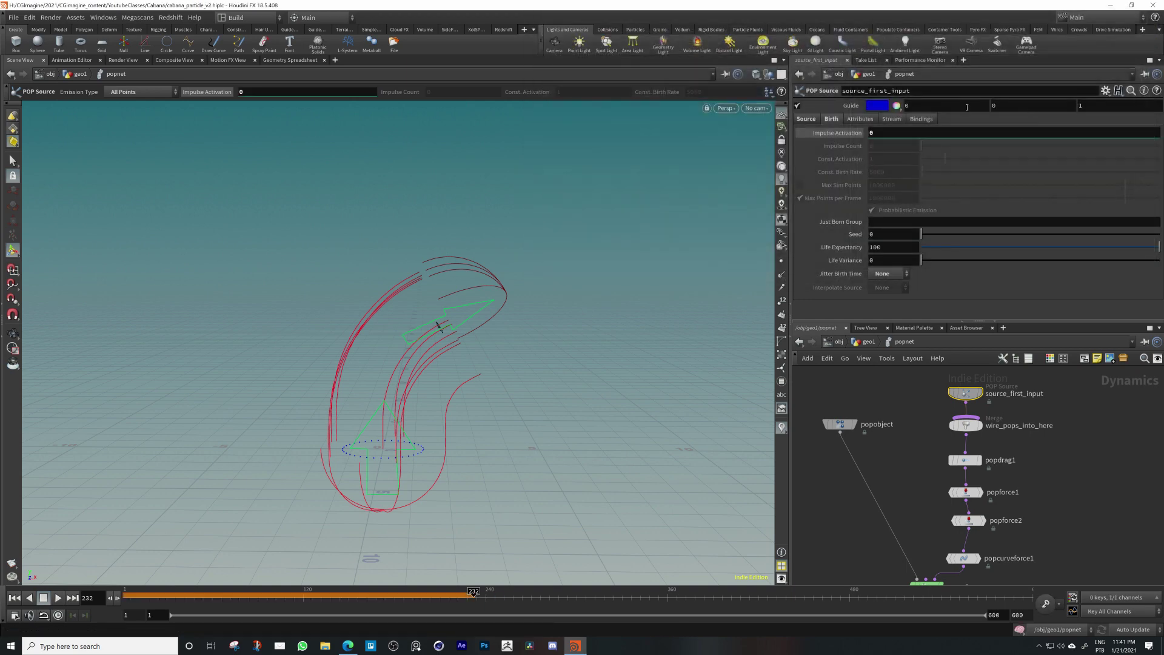
{"action": "middle_click", "coordinate": [800, 132], "text": "ctrl"}
{"action": "middle_click_drag", "start_coordinate": [1089, 504], "coordinate": [1088, 492]}
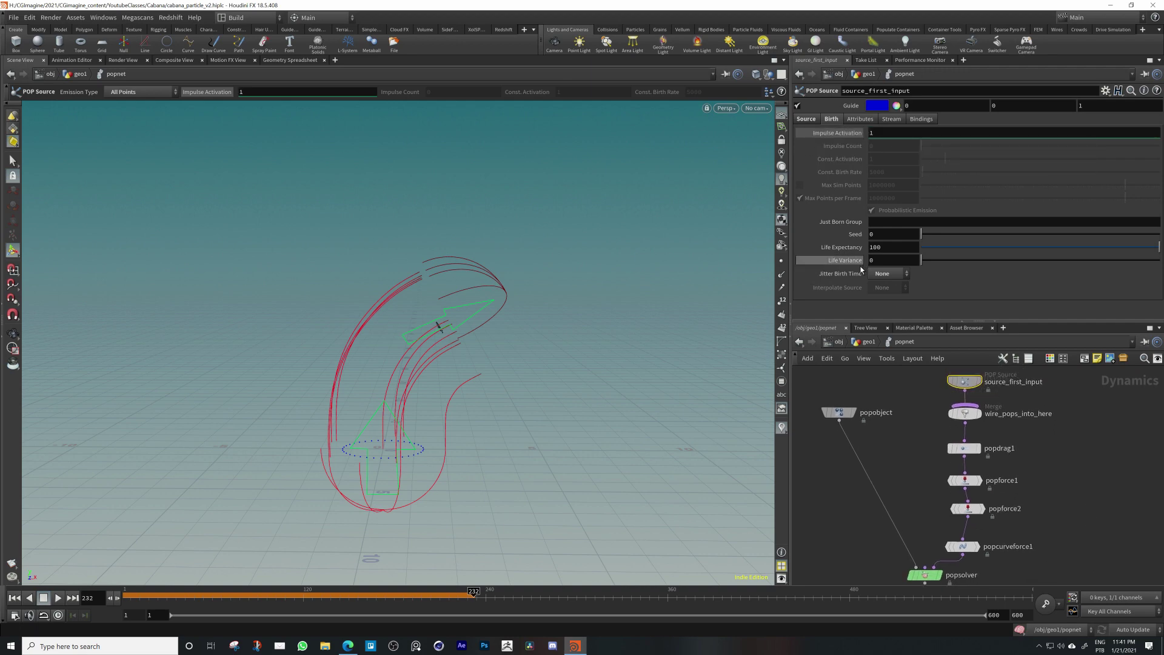
Set source_first_input's Jitter Birth Time to Positive and its Interpolate Source to Forward
{"action": "left_click", "coordinate": [886, 274]}
{"action": "left_click", "coordinate": [887, 311]}
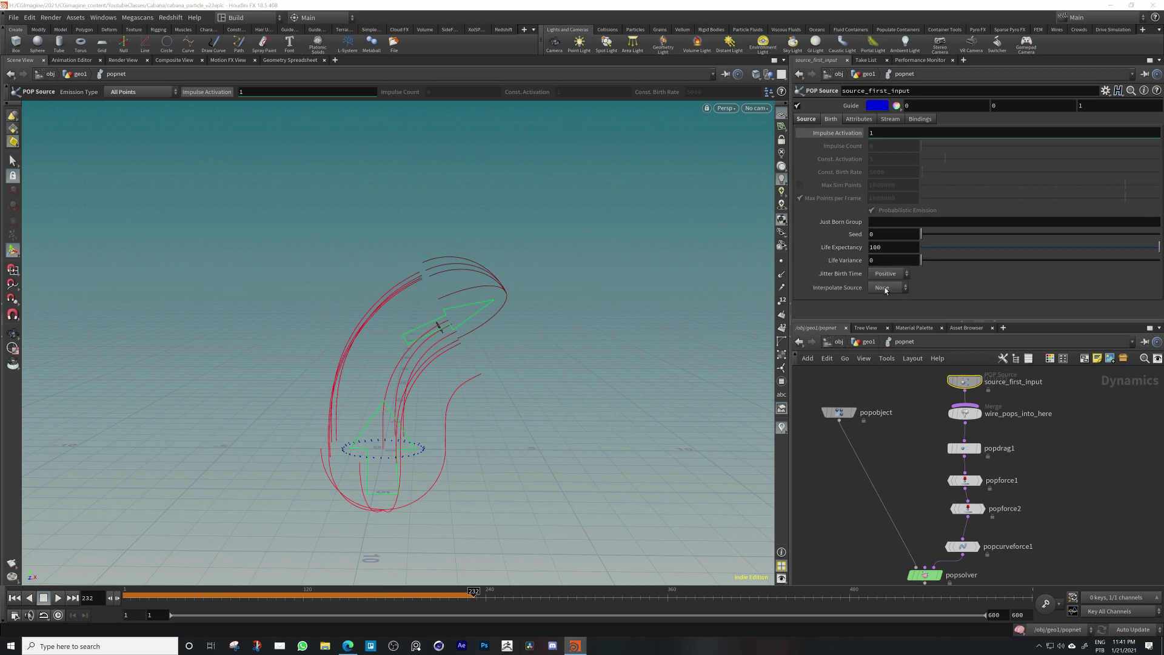
{"action": "left_click", "coordinate": [885, 288]}
{"action": "left_click", "coordinate": [893, 311]}
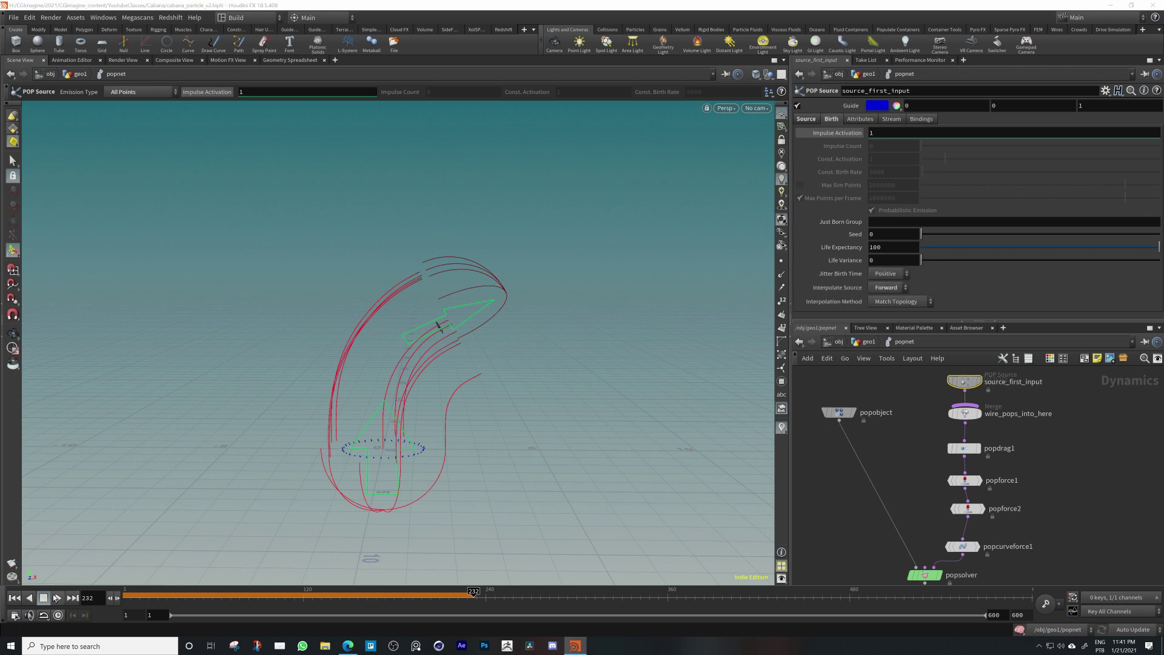
Play the particle simulation with continuous emission and scrub back to frame 114 to examine the flow
{"action": "left_click", "coordinate": [56, 597]}
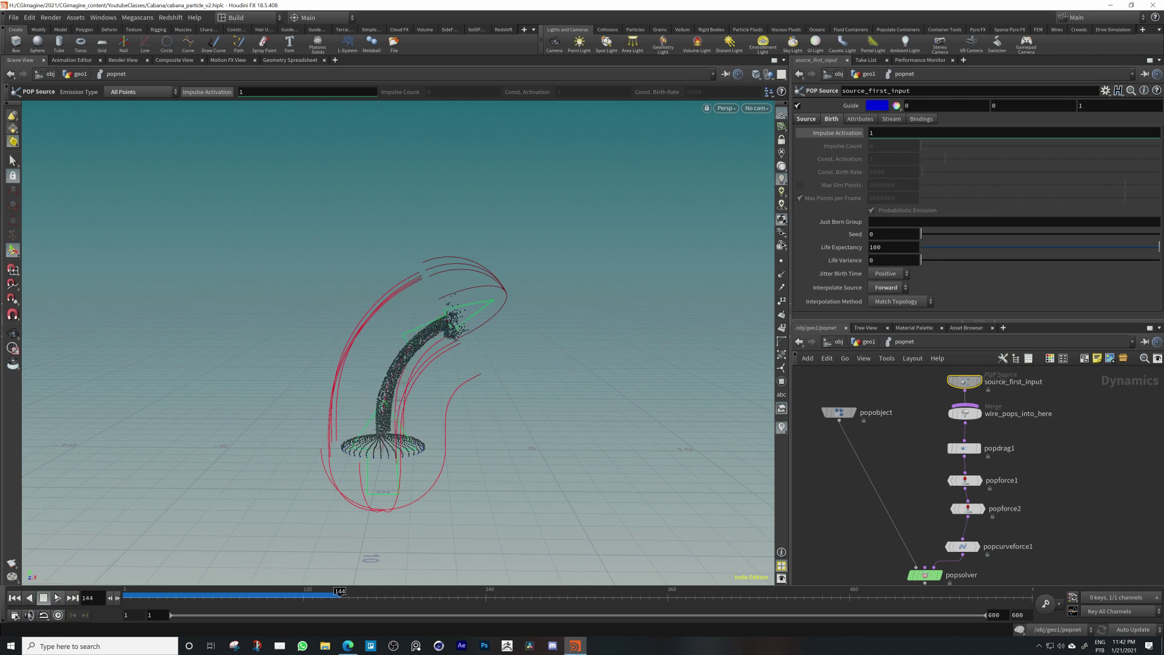
{"action": "left_click", "coordinate": [13, 598]}
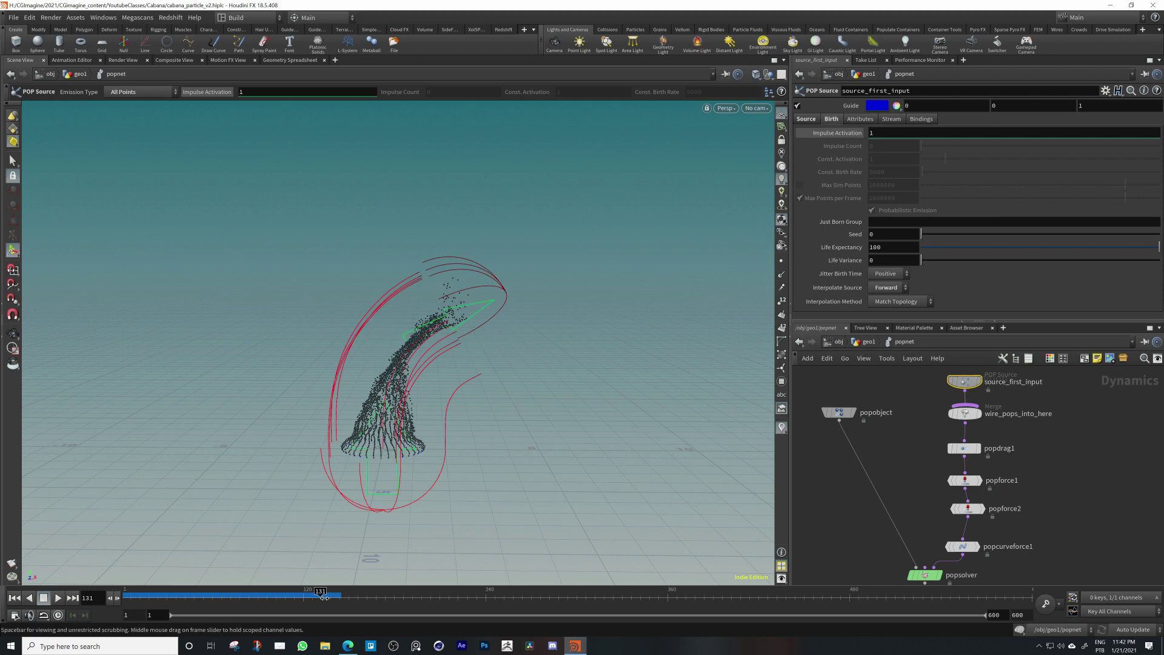
{"action": "left_click_drag", "start_coordinate": [322, 596], "coordinate": [294, 596]}
{"action": "scroll", "coordinate": [1008, 515], "scroll_direction": "up", "scroll_amount": 3}
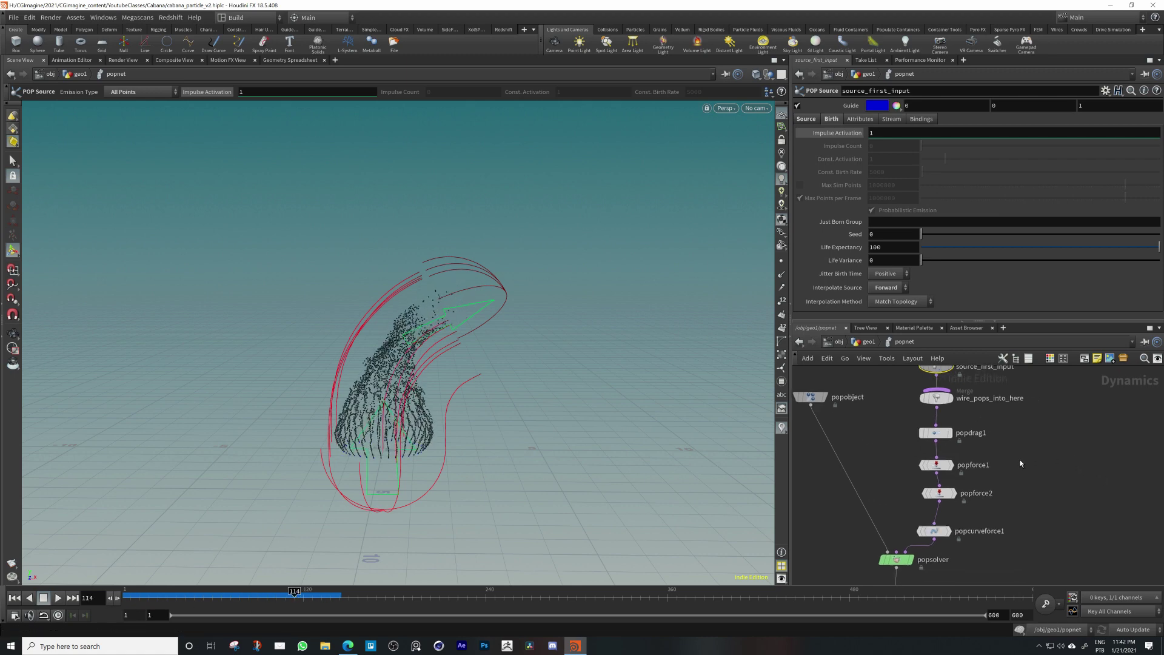
Try a Suction Scale of 0.8 on popcurveforce1 and play the simulation from the first frame
{"action": "left_click", "coordinate": [939, 503]}
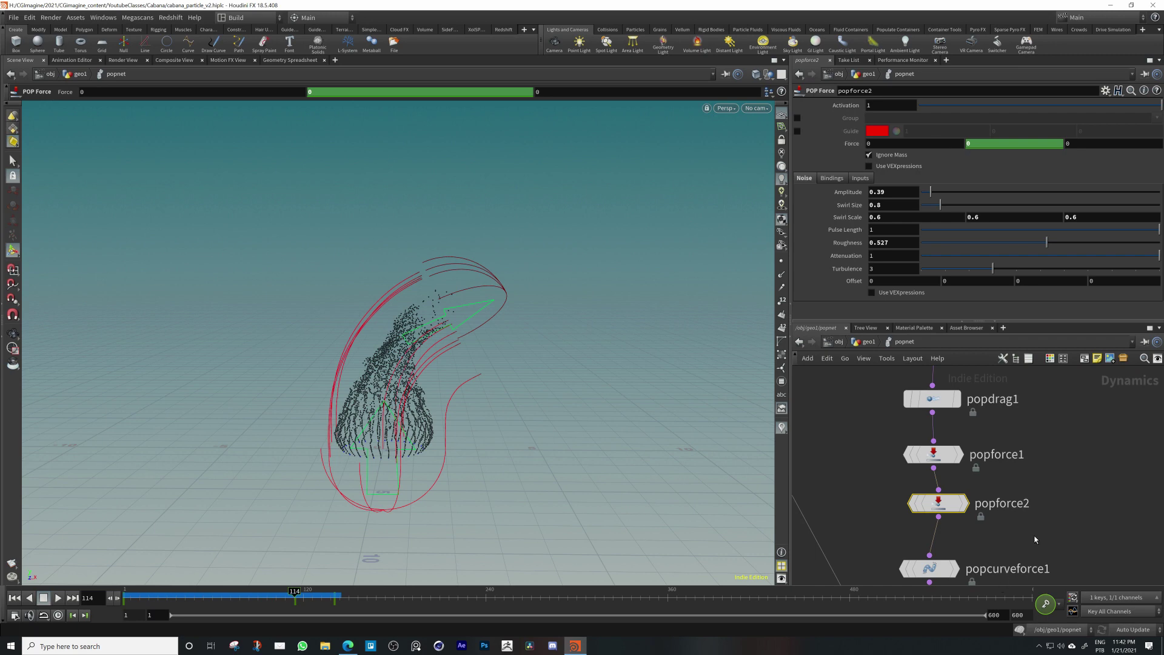
{"action": "middle_click_drag", "start_coordinate": [1035, 538], "coordinate": [1036, 452]}
{"action": "left_click", "coordinate": [936, 481]}
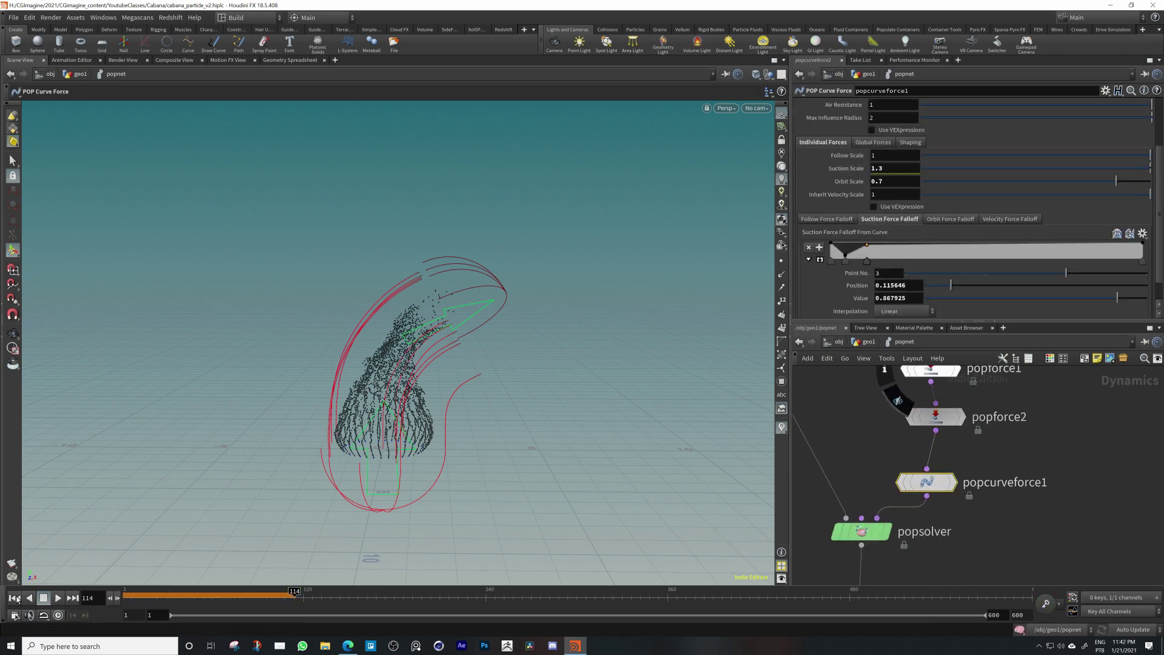
{"action": "left_click", "coordinate": [14, 598]}
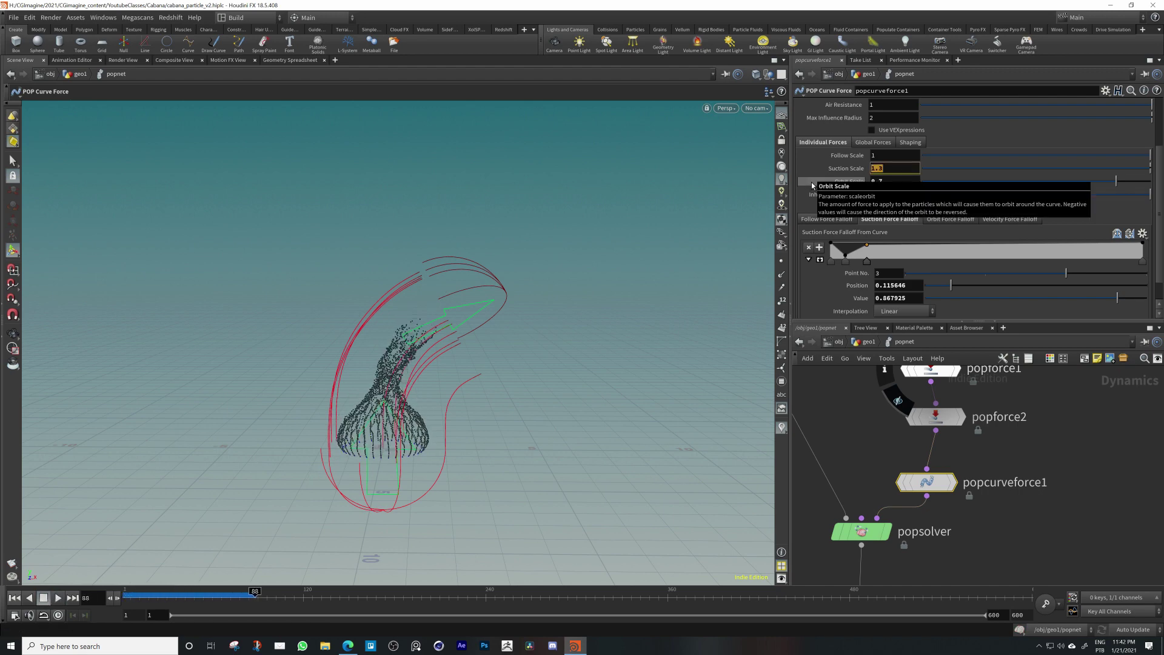
{"action": "type", "text": ".8"}
{"action": "key", "text": "Return"}
{"action": "left_click", "coordinate": [14, 598]}
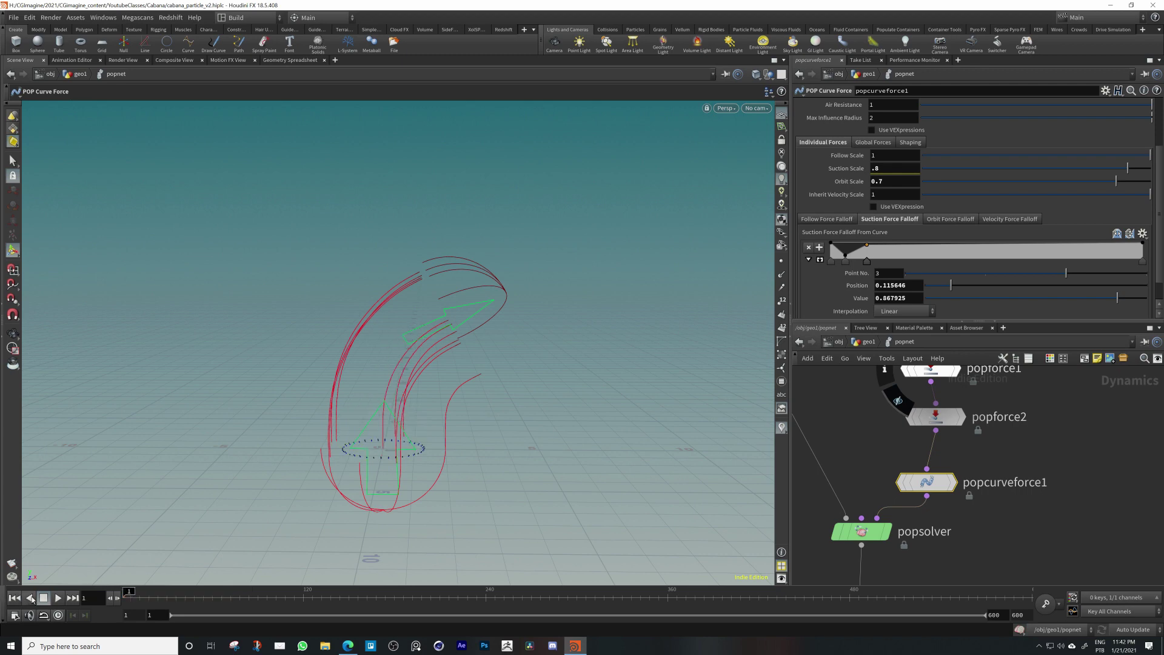
{"action": "left_click", "coordinate": [57, 598]}
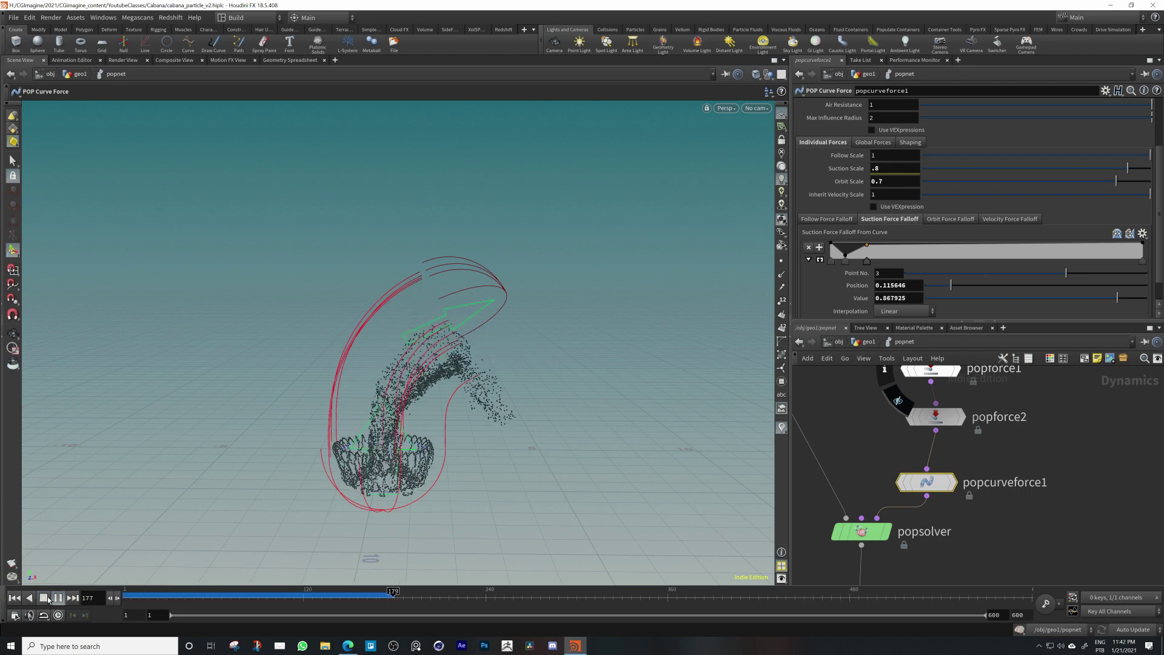
{"action": "left_click", "coordinate": [48, 600]}
{"action": "key", "text": "ctrl+z"}
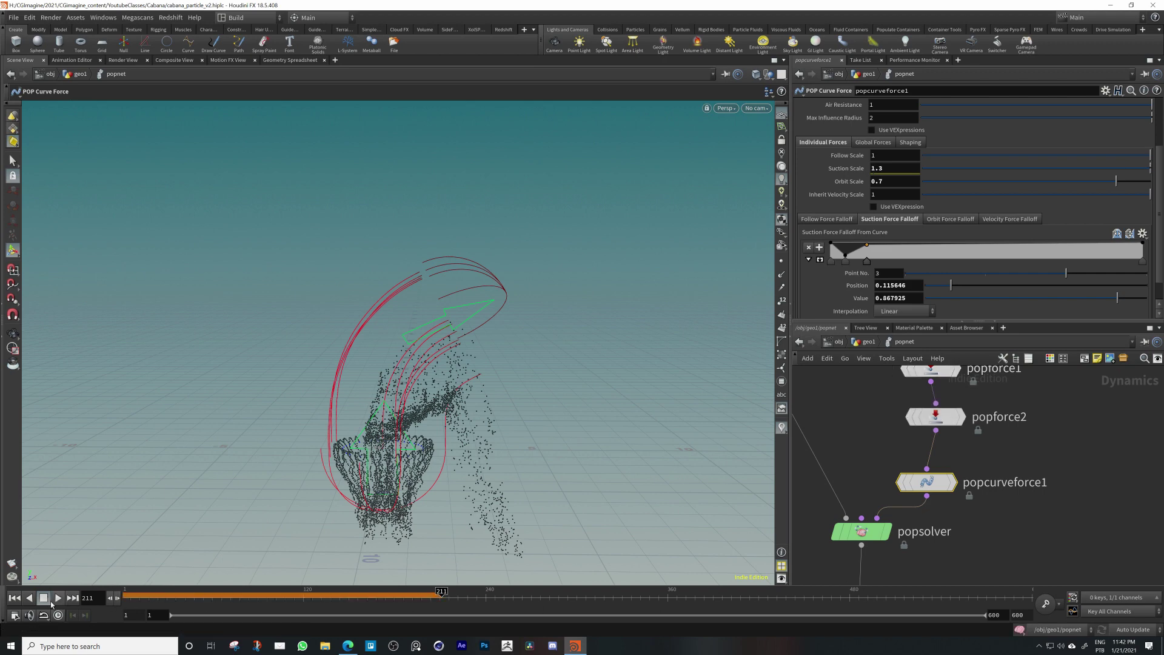
Return the simulation to the first frame and enter 0.7 in popcurveforce1's force settings
{"action": "left_click", "coordinate": [17, 598]}
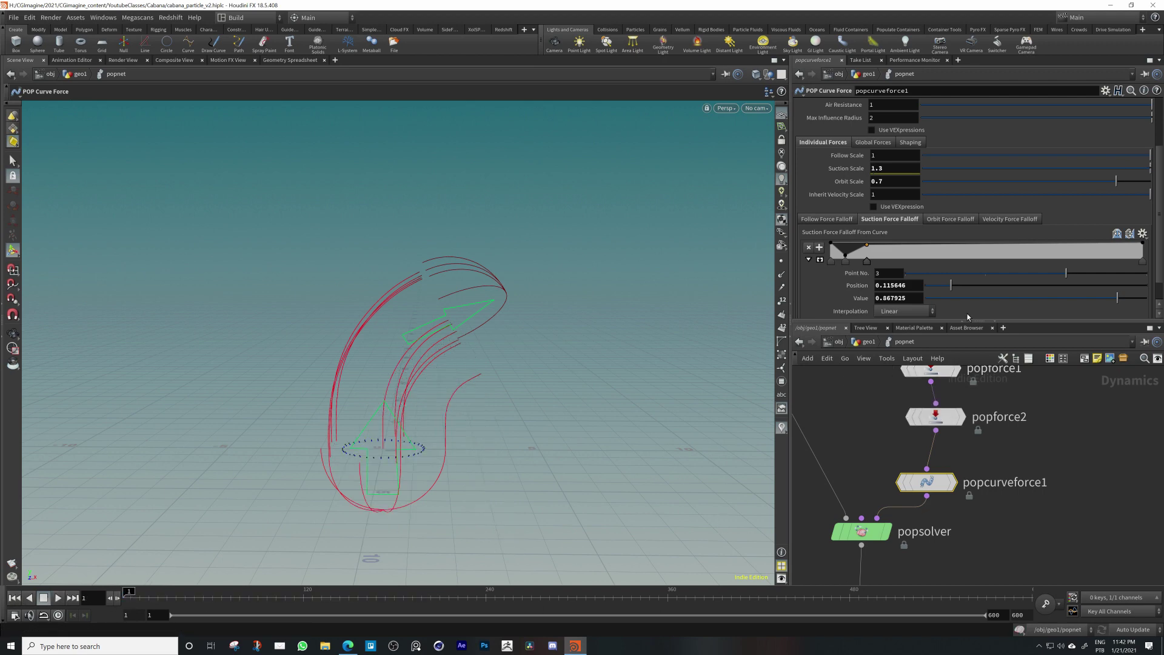
{"action": "type", "text": ".7"}
{"action": "key", "text": "Return"}
{"action": "left_click", "coordinate": [940, 417]}
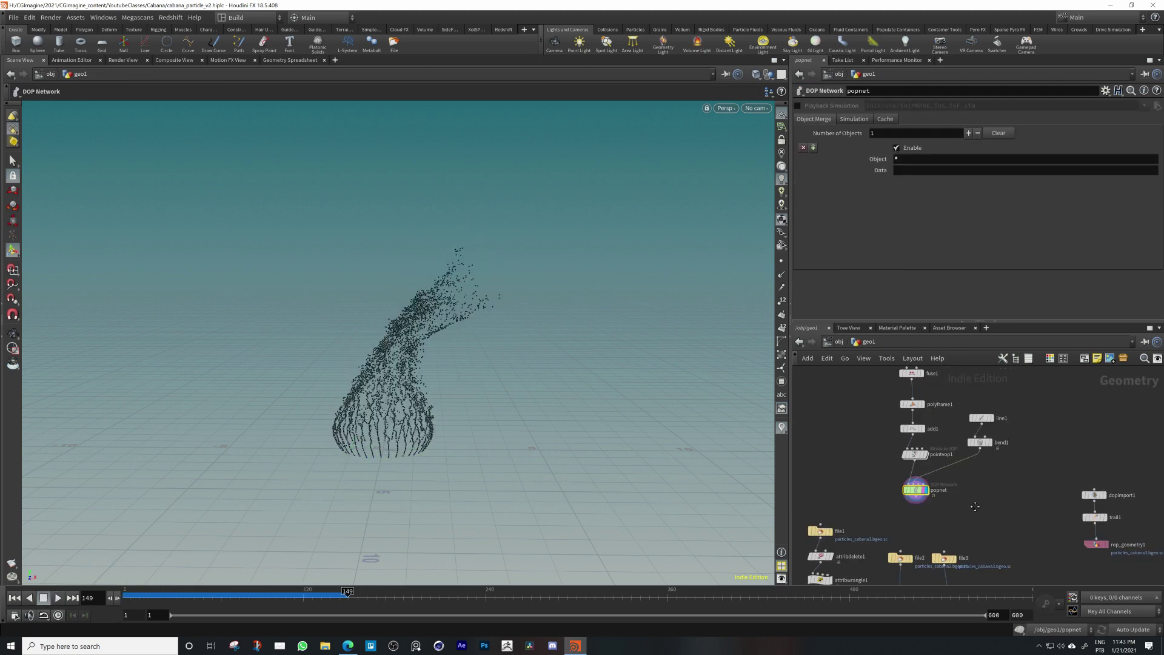
Display the dopimport1 particles in geo1, followed by the trails from trail1
{"action": "middle_click_drag", "start_coordinate": [976, 505], "coordinate": [939, 421]}
{"action": "scroll", "coordinate": [977, 497], "scroll_direction": "down", "scroll_amount": 1}
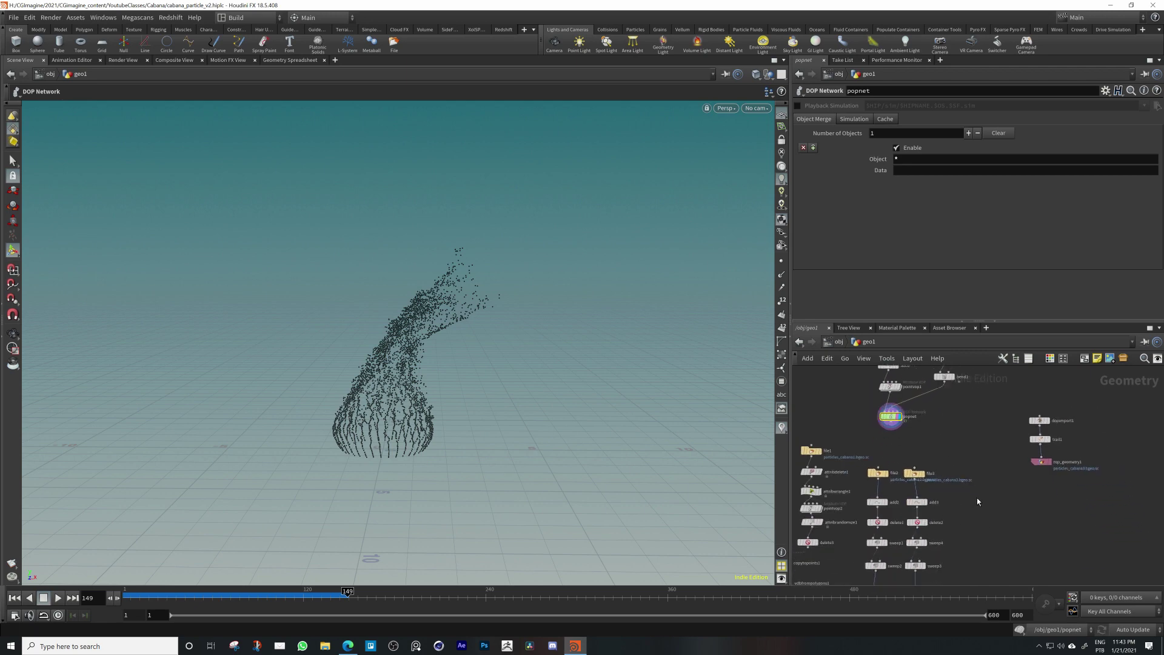
{"action": "middle_click_drag", "start_coordinate": [985, 475], "coordinate": [965, 507]}
{"action": "scroll", "coordinate": [1029, 449], "scroll_direction": "up", "scroll_amount": 2}
{"action": "mouse_move", "coordinate": [1005, 465]}
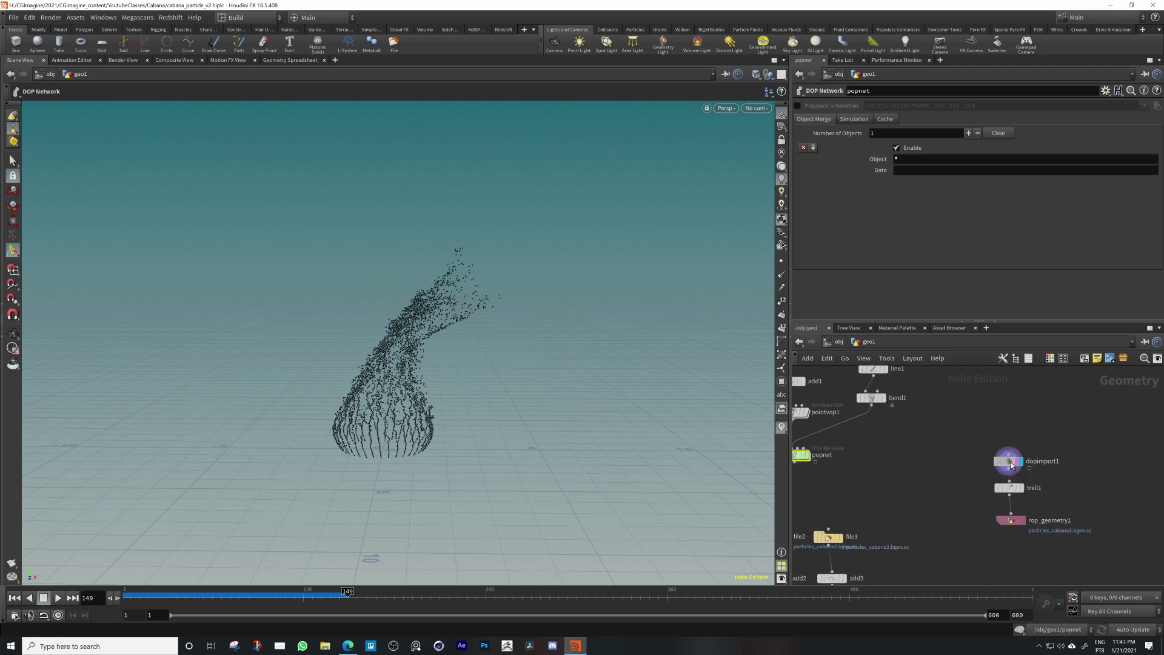
{"action": "left_click", "coordinate": [1003, 462]}
{"action": "left_click", "coordinate": [1020, 489]}
{"action": "left_click", "coordinate": [1018, 489]}
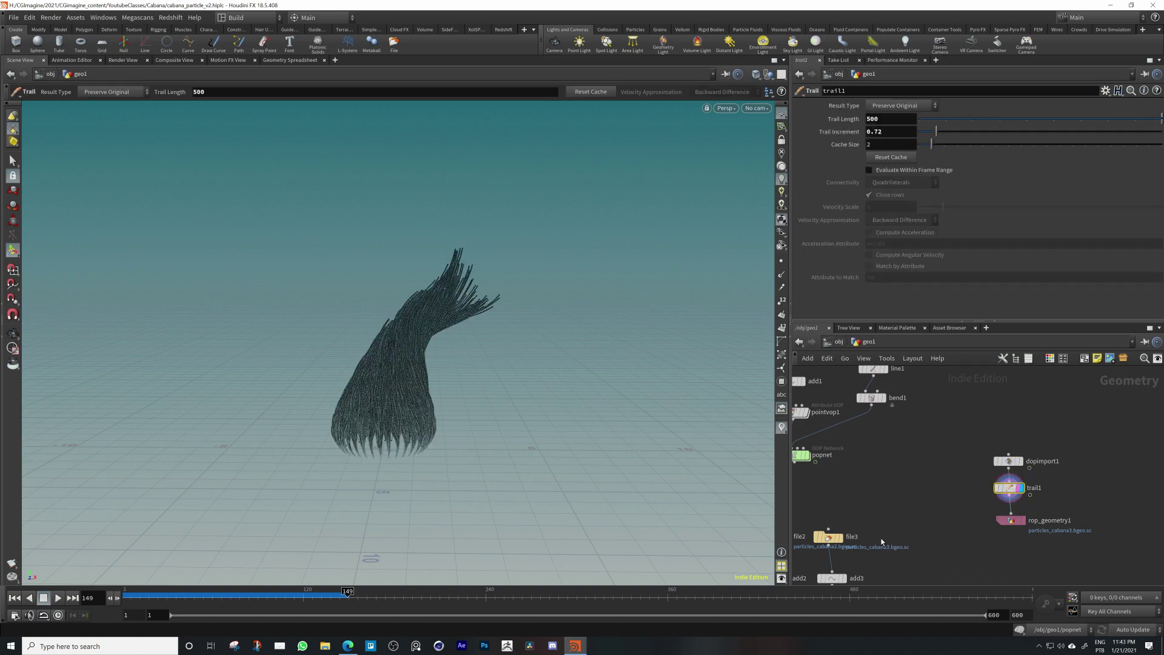
Move rop_geometry1 slightly farther below trail1 and examine the particle trails up close
{"action": "left_click_drag", "start_coordinate": [346, 412], "coordinate": [405, 418], "text": "alt"}
{"action": "right_click_drag", "start_coordinate": [405, 418], "coordinate": [403, 354], "text": "alt"}
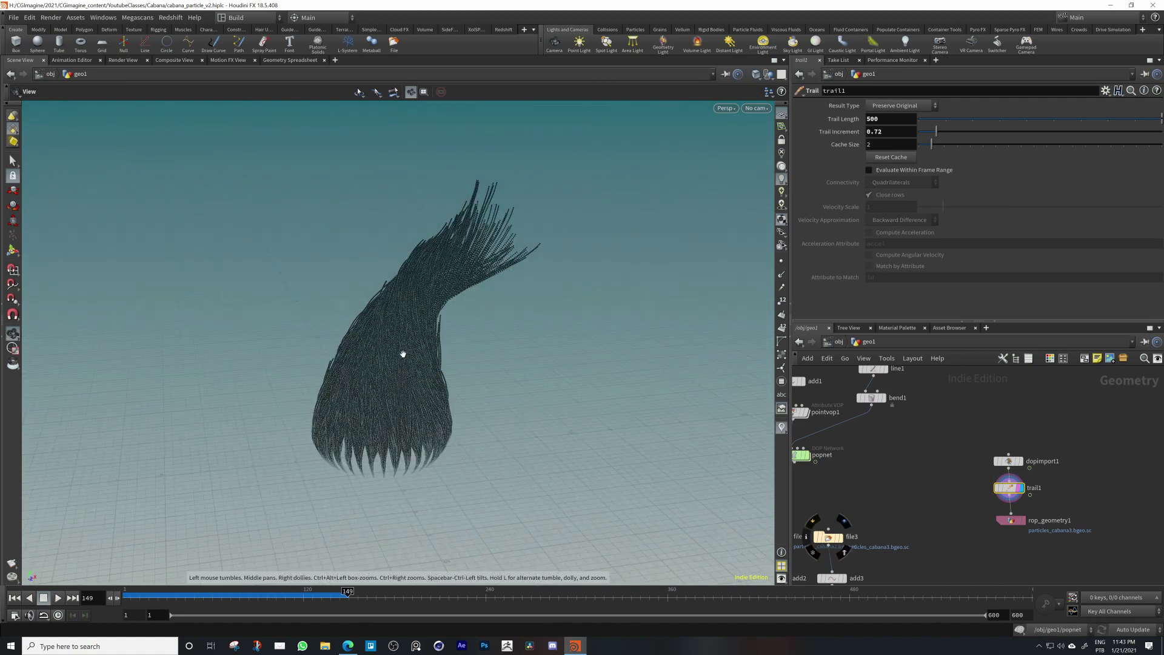
{"action": "left_click_drag", "start_coordinate": [1019, 524], "coordinate": [1019, 535]}
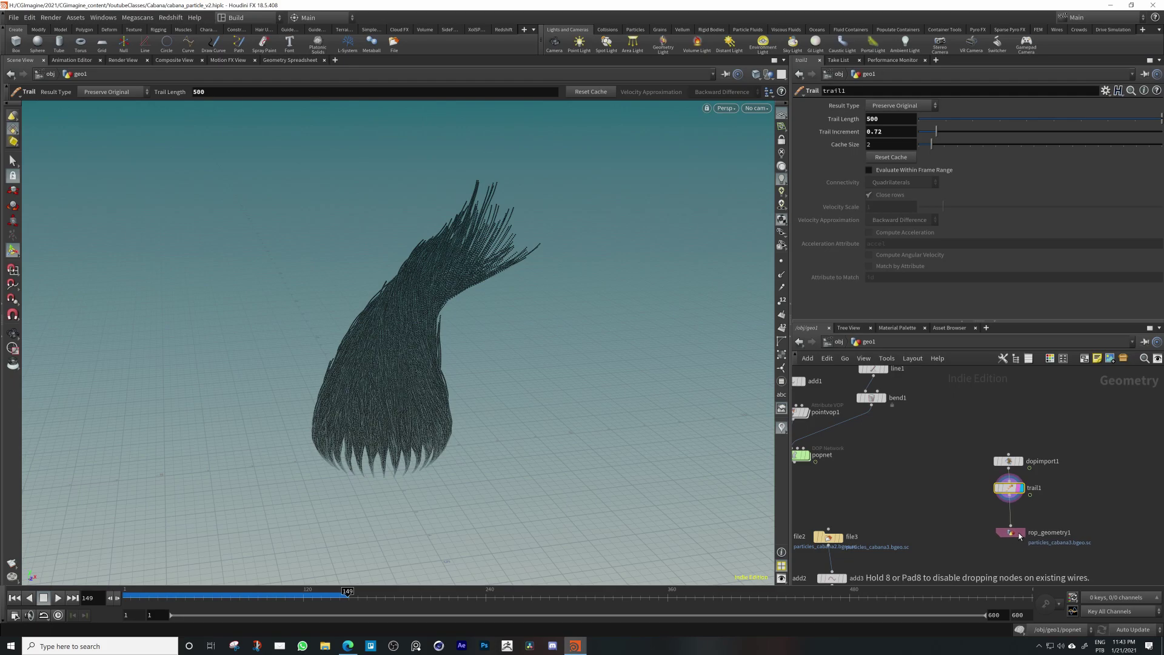
{"action": "left_click_drag", "start_coordinate": [420, 342], "coordinate": [457, 431], "text": "alt"}
{"action": "right_click_drag", "start_coordinate": [367, 398], "coordinate": [512, 387], "text": "alt"}
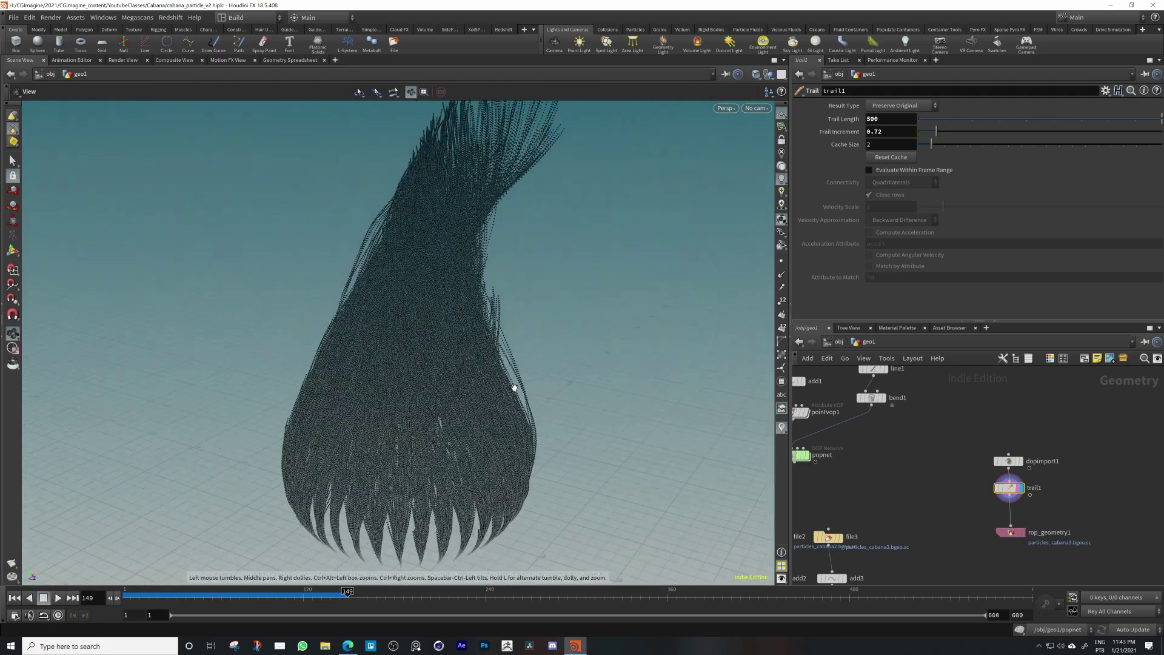
{"action": "left_click_drag", "start_coordinate": [511, 387], "coordinate": [478, 394], "text": "alt"}
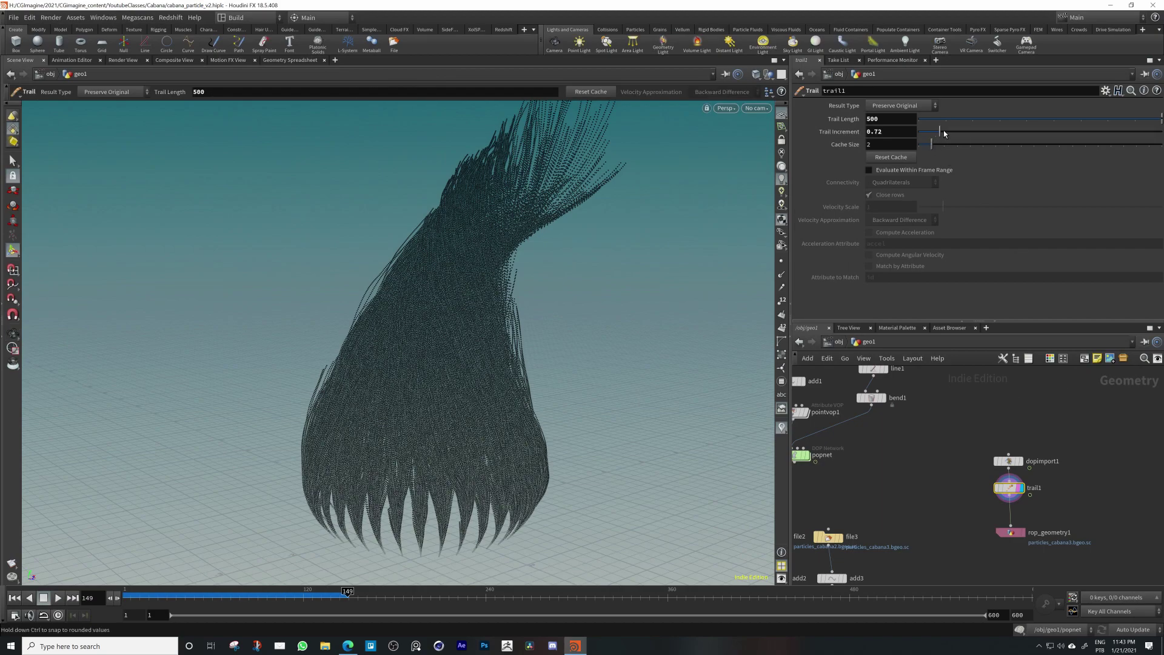
Set trail1's Trail Increment to 0.77 and Trail Length to 1000, and check the trails from several angles
{"action": "left_click_drag", "start_coordinate": [944, 133], "coordinate": [984, 136]}
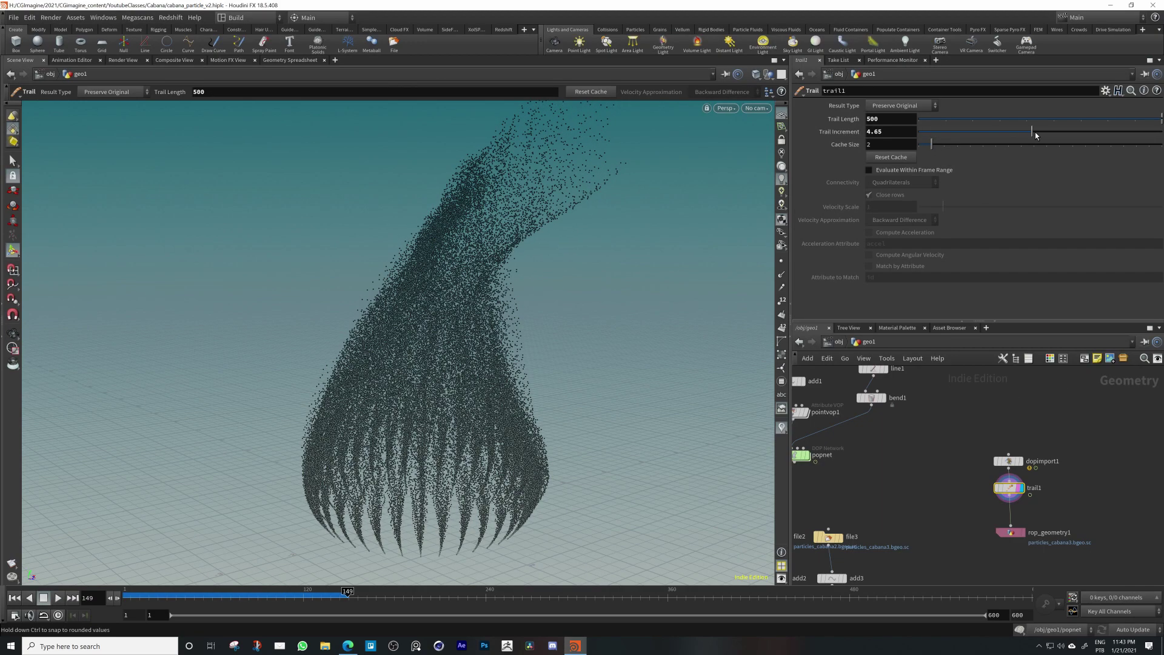
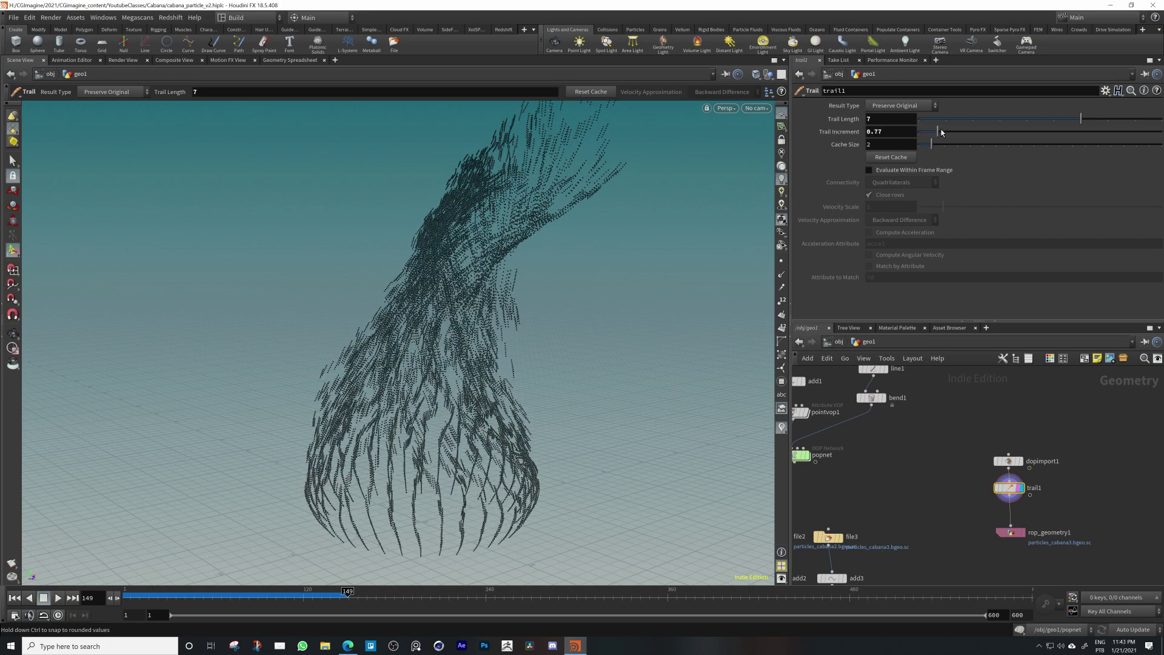
{"action": "type", "text": "1000"}
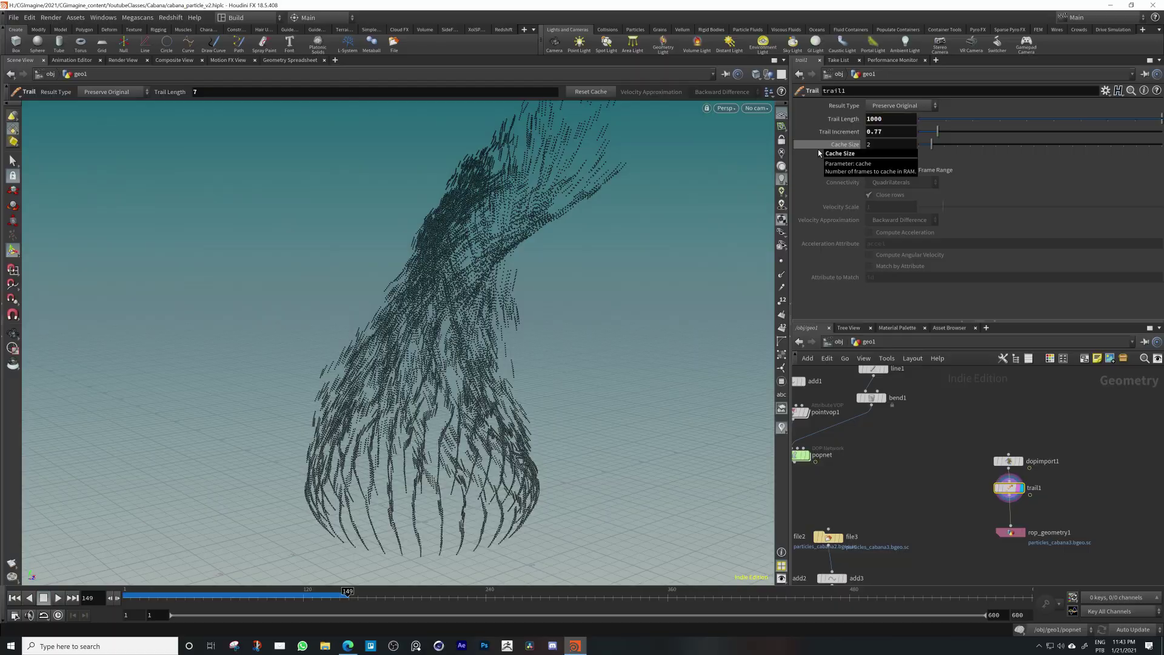
{"action": "key", "text": "Return"}
{"action": "key", "text": "Escape"}
{"action": "left_click_drag", "start_coordinate": [484, 476], "coordinate": [510, 420]}
{"action": "right_click_drag", "start_coordinate": [509, 421], "coordinate": [566, 265]}
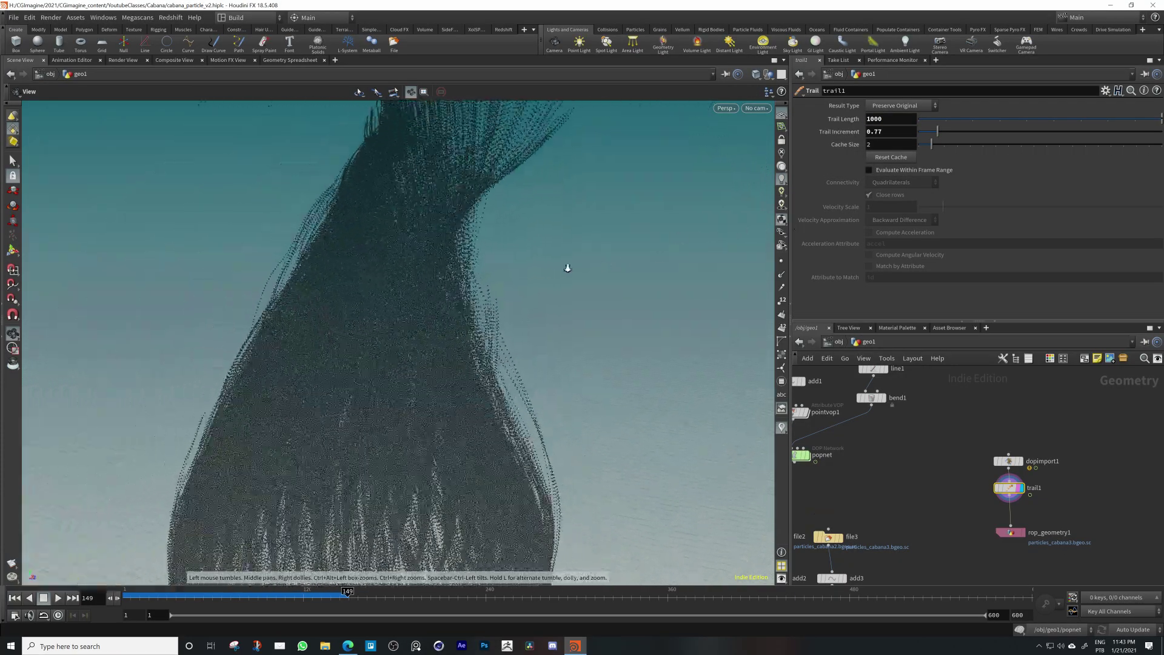
{"action": "left_click_drag", "start_coordinate": [566, 265], "coordinate": [413, 397]}
{"action": "right_click_drag", "start_coordinate": [412, 397], "coordinate": [362, 366], "text": "alt"}
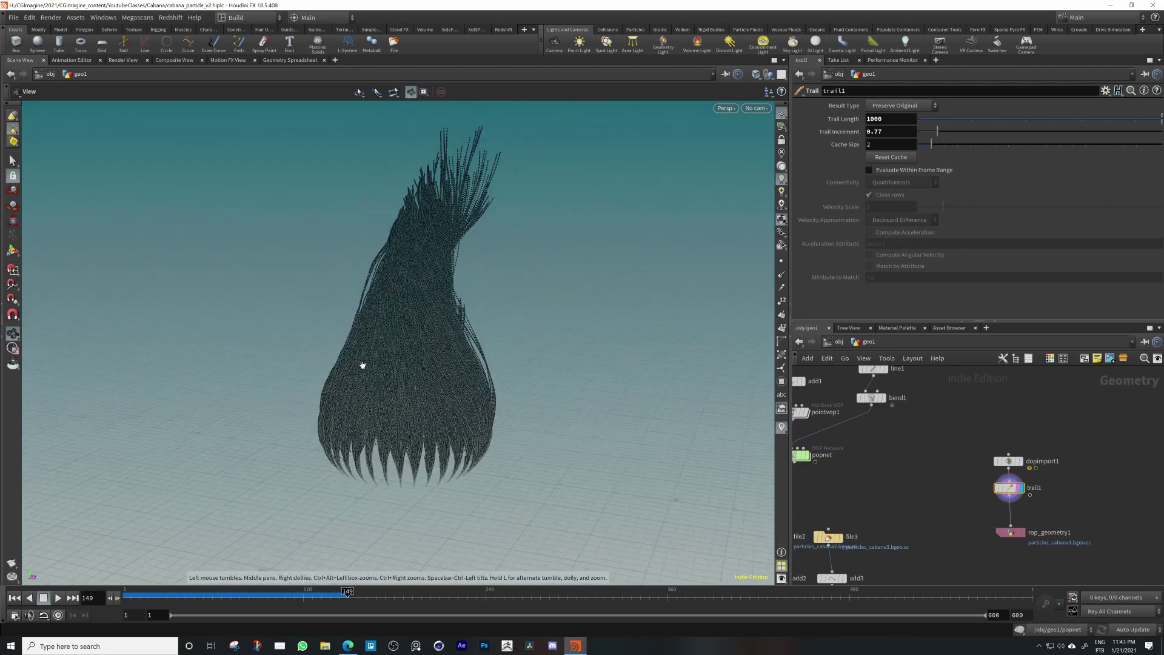
{"action": "left_click_drag", "start_coordinate": [361, 366], "coordinate": [440, 367], "text": "alt"}
Set rop_geometry1's output file to $HIP/geo/particles_cabana4.bgeo.sc and save the current frame's geometry to disk
{"action": "middle_click_drag", "start_coordinate": [1045, 525], "coordinate": [1046, 472]}
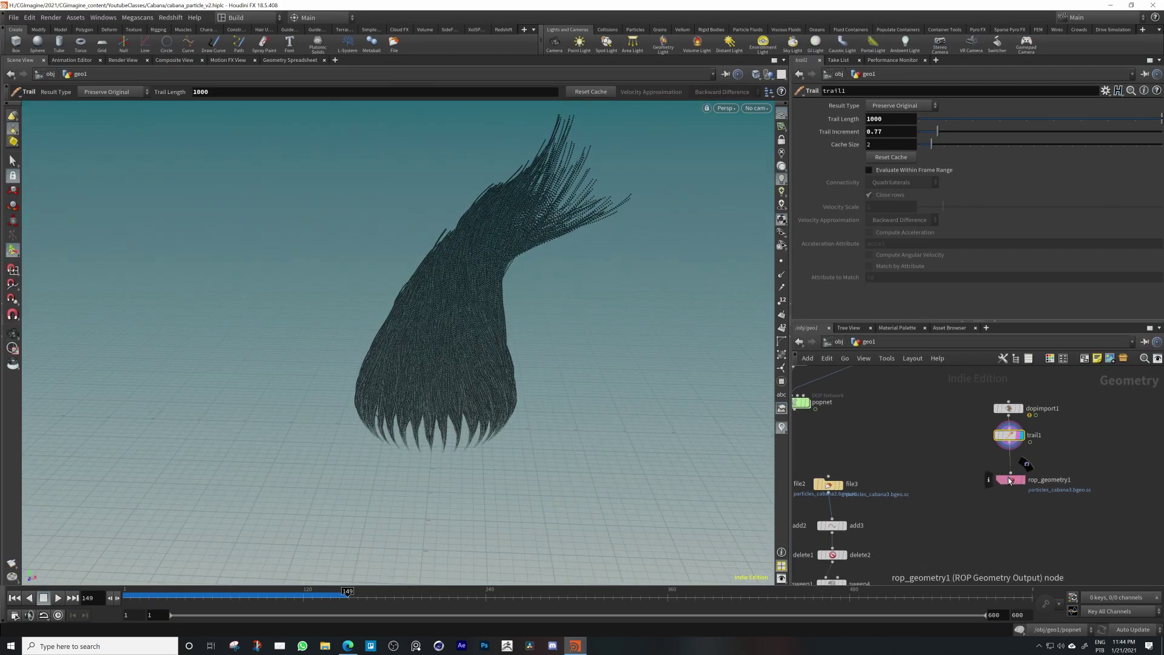
{"action": "left_click", "coordinate": [1010, 479]}
{"action": "left_click", "coordinate": [965, 171]}
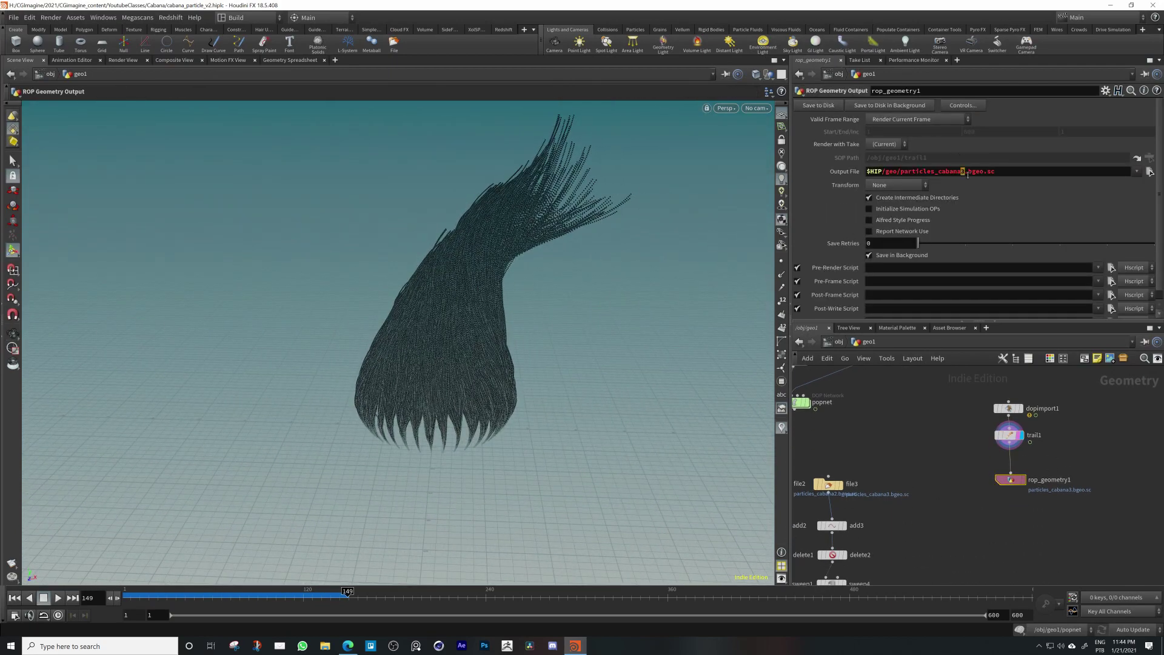
{"action": "key", "text": "Return"}
{"action": "left_click", "coordinate": [832, 101]}
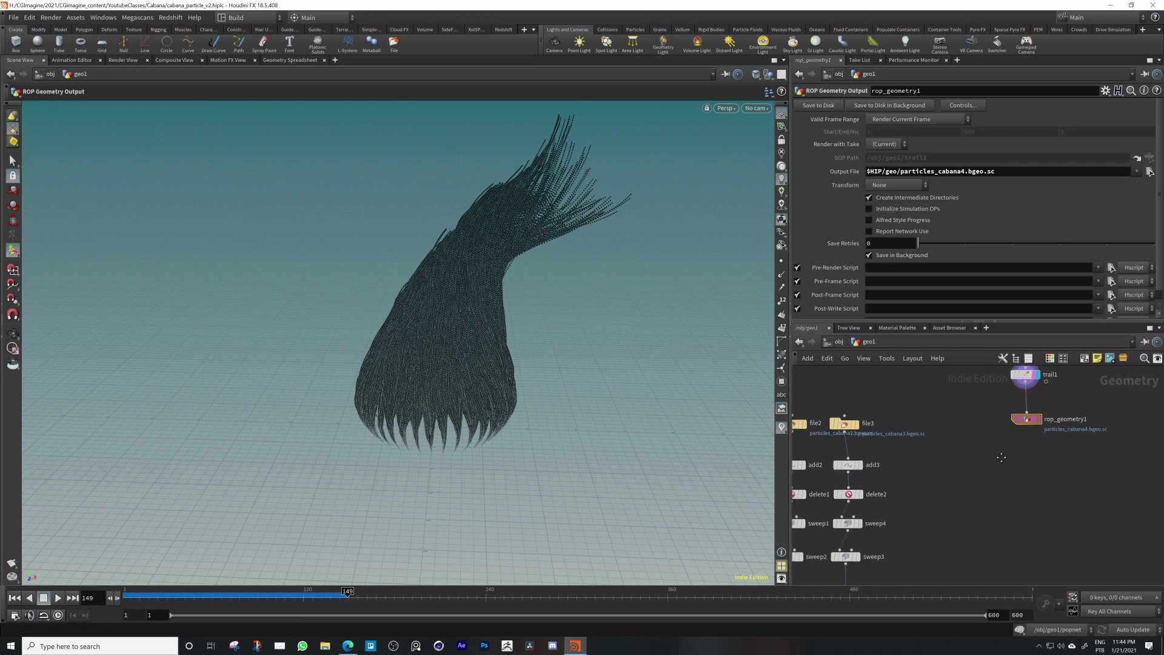
Duplicate file3 beside the existing branches and set the copy's geometry file to $HIP/geo/particles_cabana4.bgeo.sc
{"action": "middle_click_drag", "start_coordinate": [859, 496], "coordinate": [925, 443]}
{"action": "left_click_drag", "start_coordinate": [899, 432], "coordinate": [994, 434], "text": "alt"}
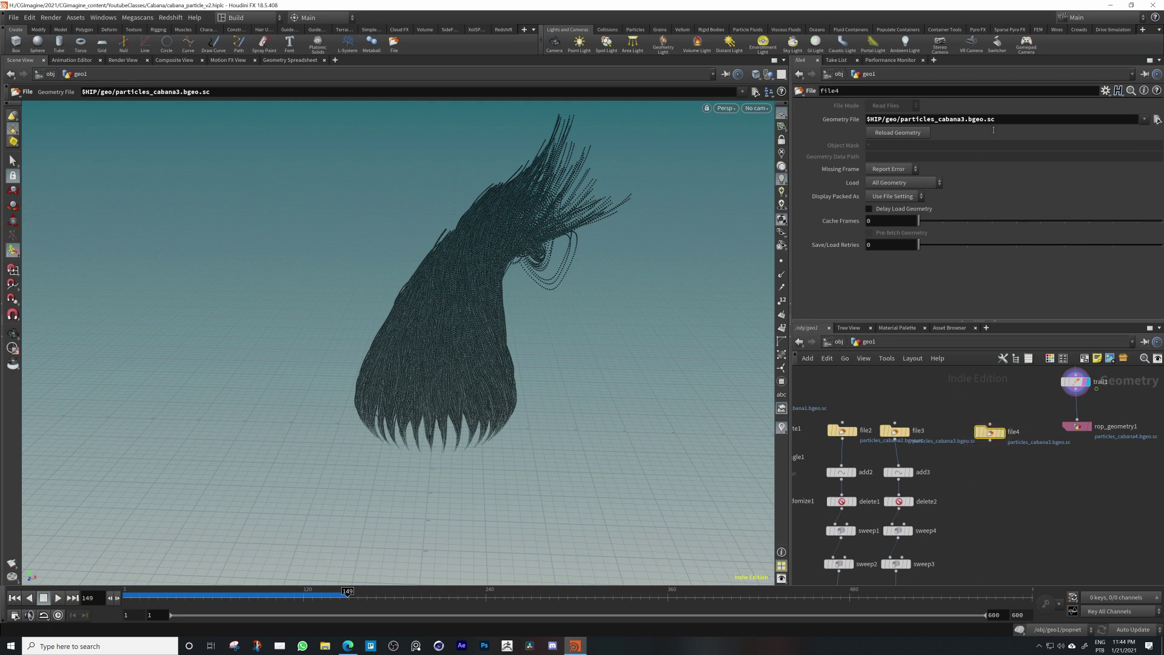
{"action": "left_click", "coordinate": [969, 122]}
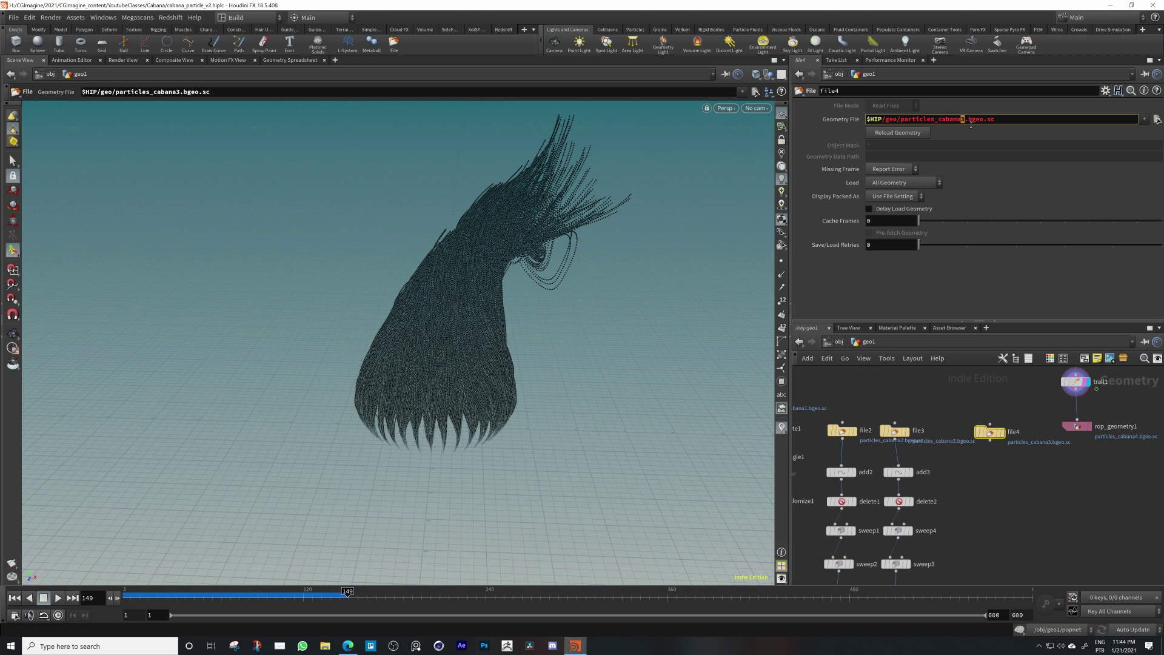
{"action": "type", "text": "4"}
{"action": "key", "text": "Return"}
Copy attribdelete1 below file4, connect it to file4, display its result, and shift both nodes slightly lower
{"action": "scroll", "coordinate": [1002, 438], "scroll_direction": "down", "scroll_amount": 4}
{"action": "scroll", "coordinate": [913, 440], "scroll_direction": "up", "scroll_amount": 5}
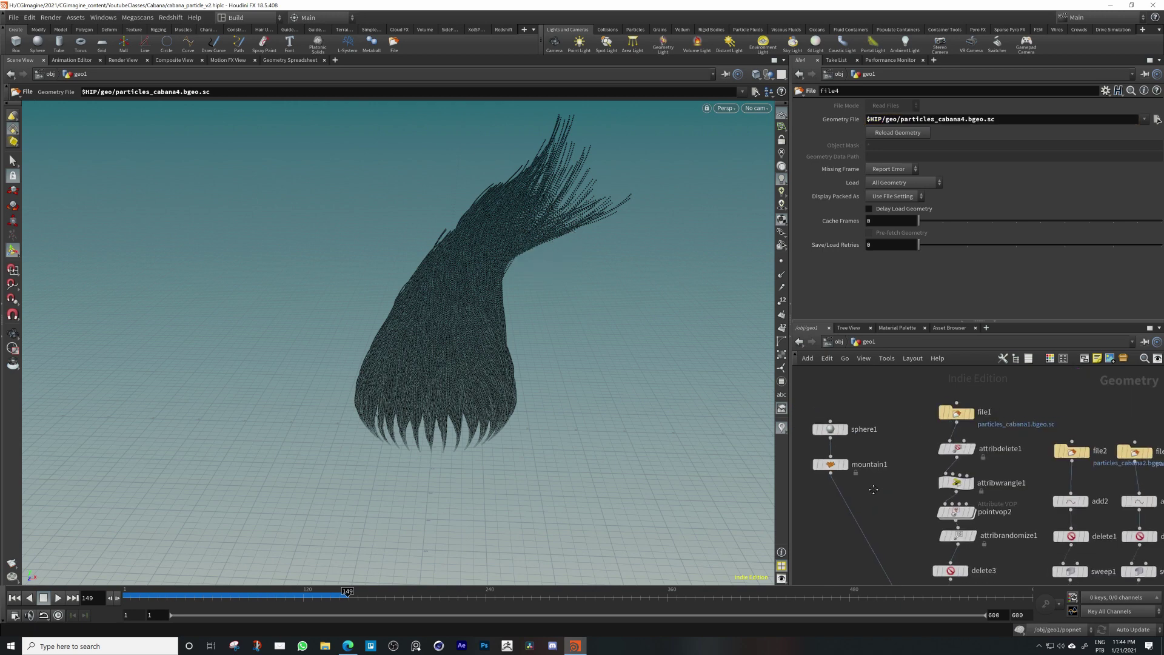
{"action": "middle_click_drag", "start_coordinate": [913, 440], "coordinate": [875, 461]}
{"action": "left_click_drag", "start_coordinate": [960, 488], "coordinate": [959, 489]}
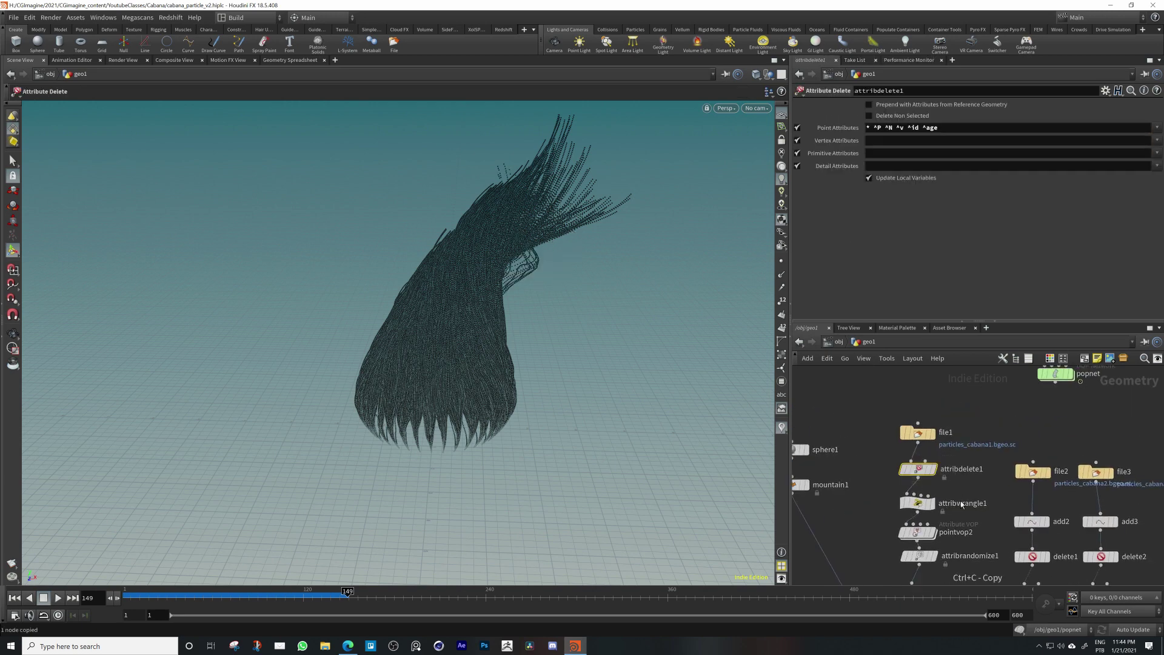
{"action": "middle_click_drag", "start_coordinate": [1110, 508], "coordinate": [929, 489]}
{"action": "left_click", "coordinate": [1067, 491]}
{"action": "key", "text": "ctrl+v"}
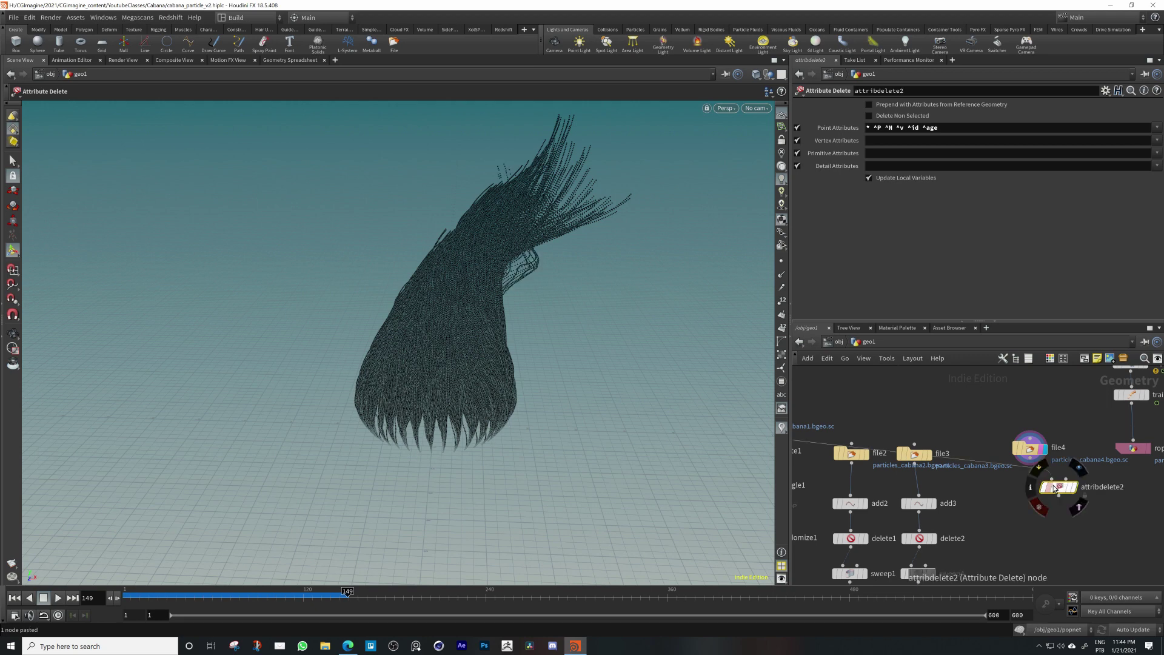
{"action": "left_click", "coordinate": [1029, 487]}
{"action": "mouse_move", "coordinate": [1024, 498]}
{"action": "left_mouse_down"}
{"action": "mouse_move", "coordinate": [1045, 504]}
{"action": "mouse_move", "coordinate": [1040, 487]}
{"action": "left_mouse_up"}
{"action": "middle_click", "coordinate": [1035, 490]}
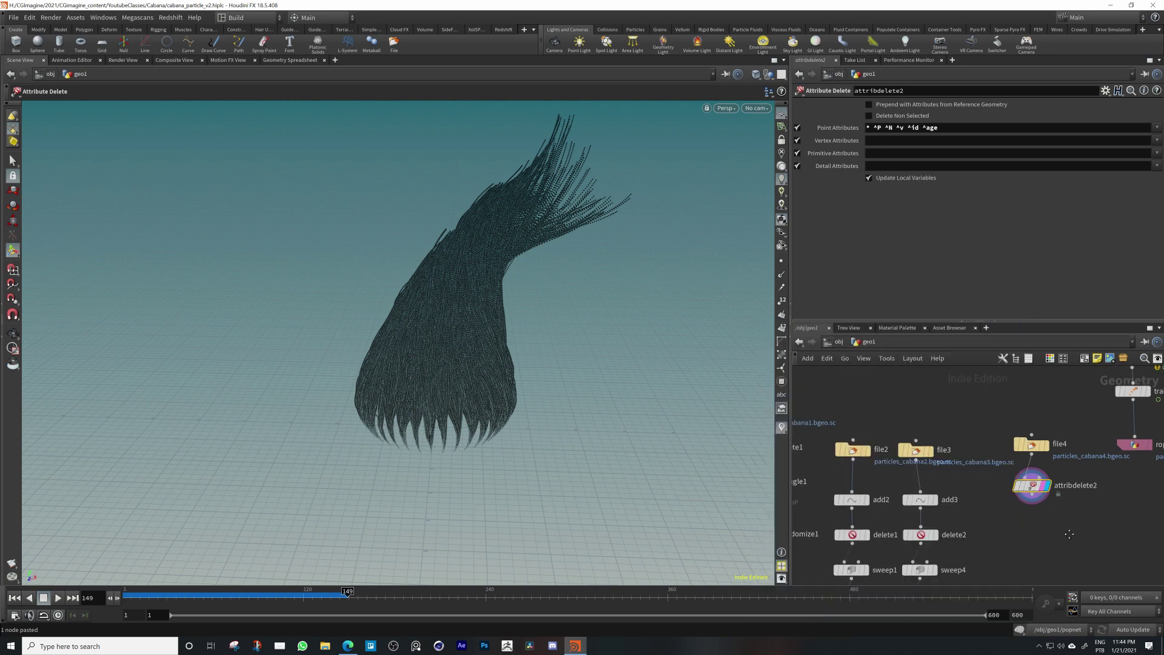
{"action": "middle_click_drag", "start_coordinate": [1043, 549], "coordinate": [1053, 534]}
{"action": "left_click", "coordinate": [1048, 437], "text": "shift"}
{"action": "left_click_drag", "start_coordinate": [1044, 440], "coordinate": [1044, 449]}
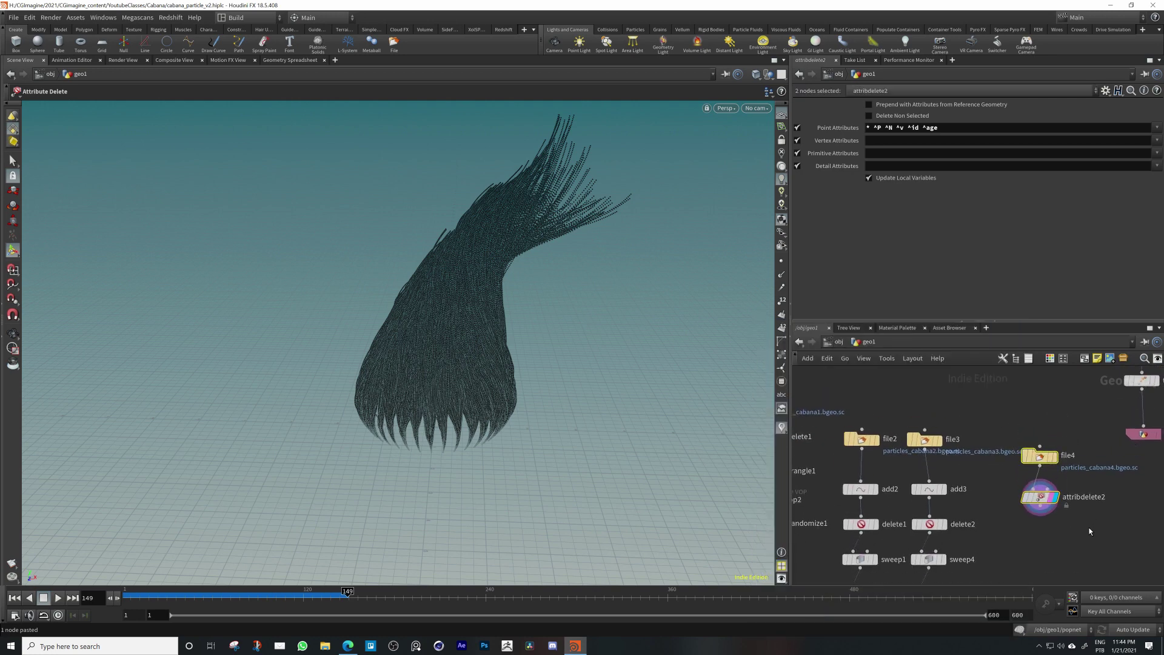
Duplicate delete2 below attribdelete2, feed it from attribdelete2, and display the trails with the doorway cut
{"action": "scroll", "coordinate": [1111, 499], "scroll_direction": "up", "scroll_amount": 4}
{"action": "left_click_drag", "start_coordinate": [509, 442], "coordinate": [389, 393], "text": "alt"}
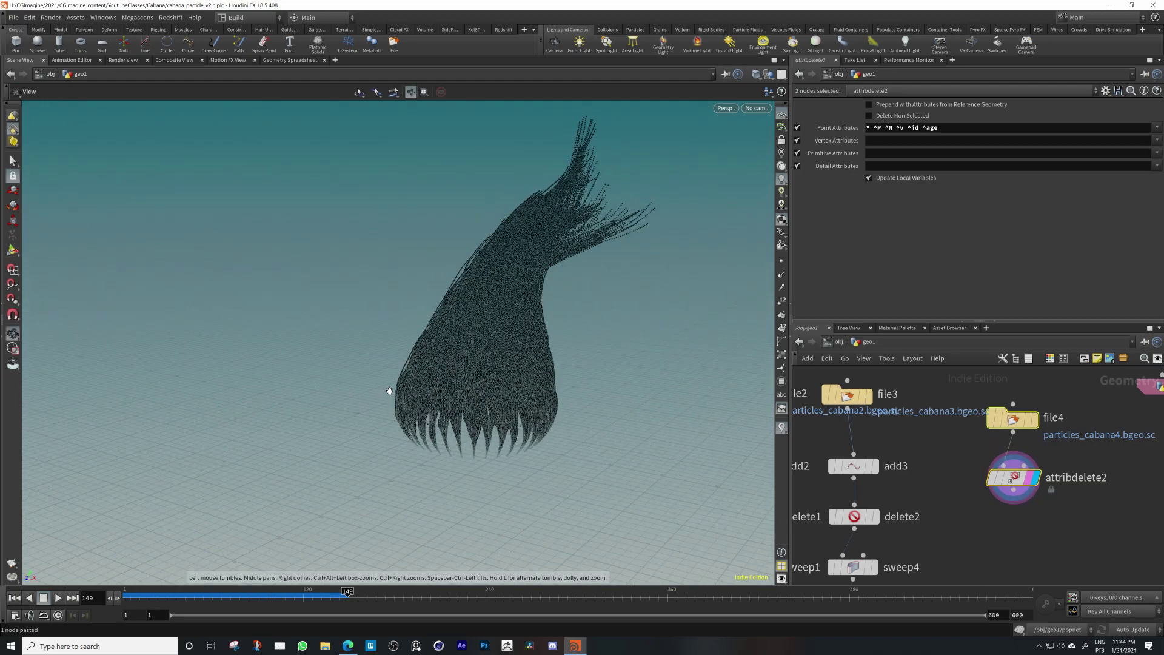
{"action": "right_click_drag", "start_coordinate": [390, 393], "coordinate": [502, 406], "text": "alt"}
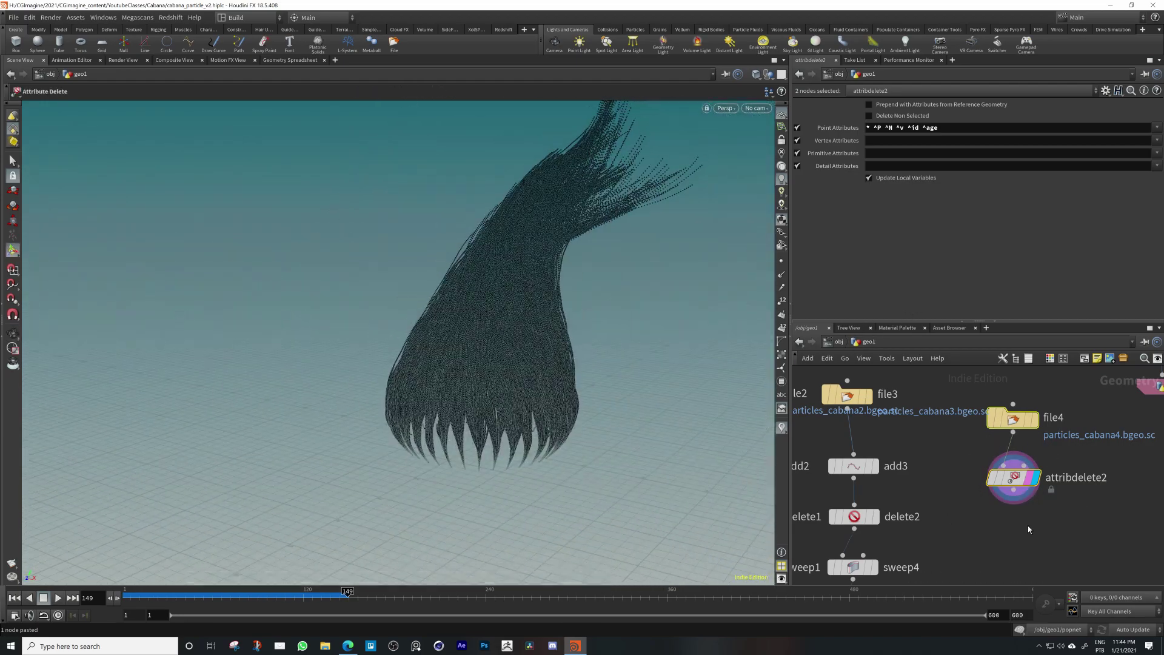
{"action": "middle_click_drag", "start_coordinate": [1029, 519], "coordinate": [1027, 490]}
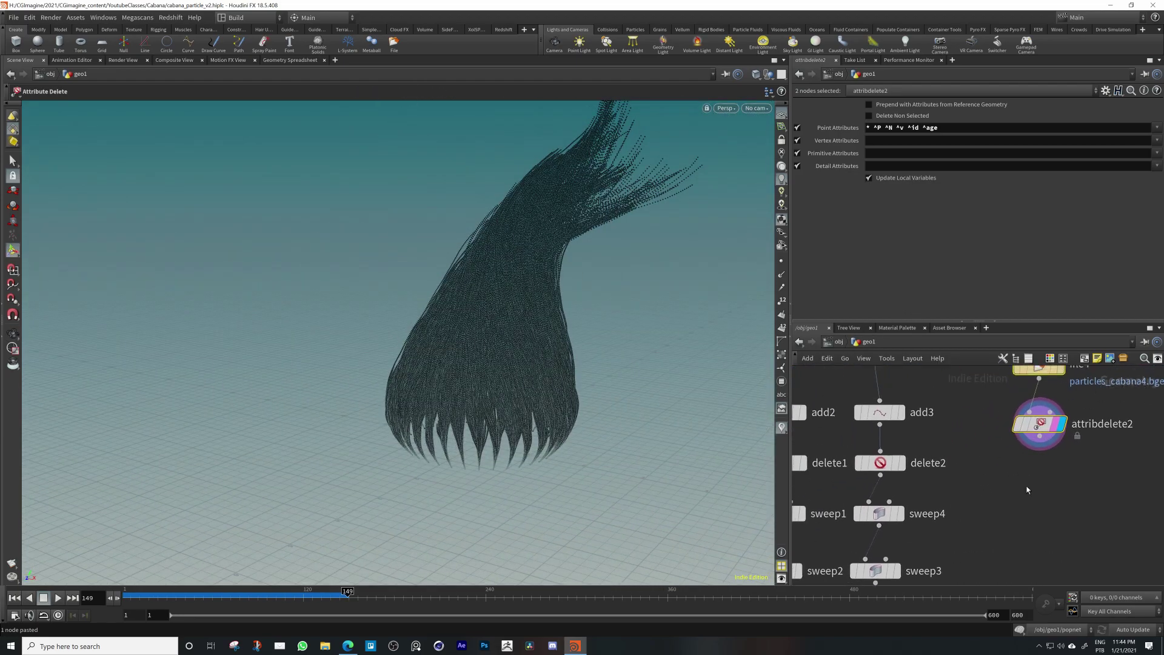
{"action": "mouse_move", "coordinate": [888, 464]}
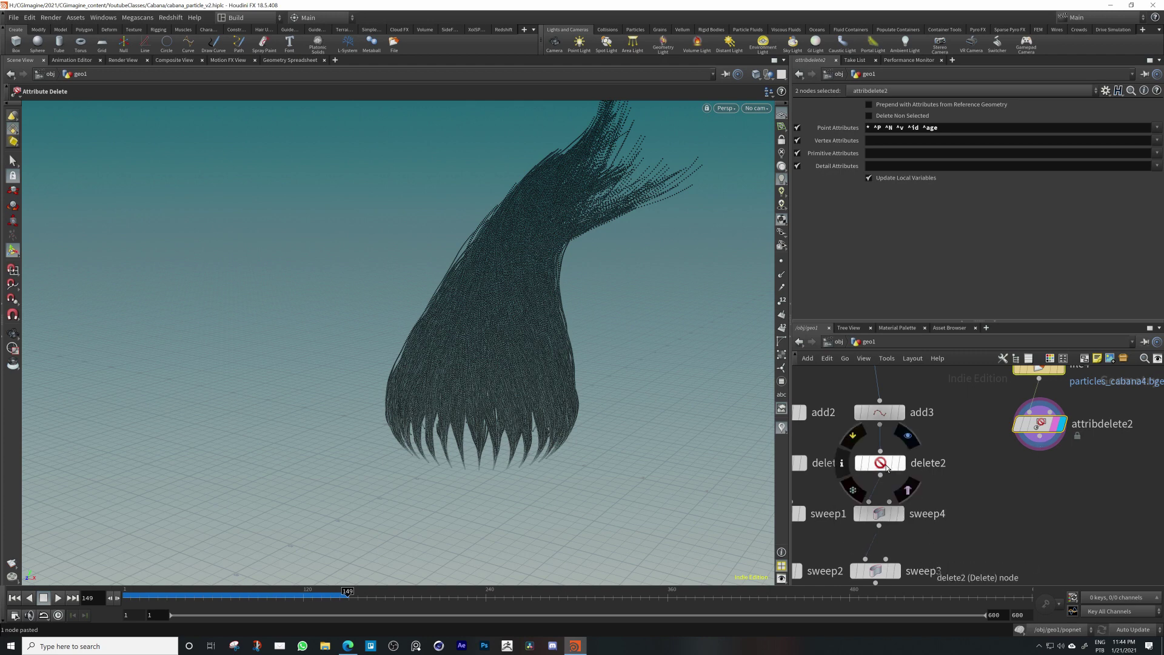
{"action": "left_click_drag", "start_coordinate": [887, 467], "coordinate": [1046, 478], "text": "alt"}
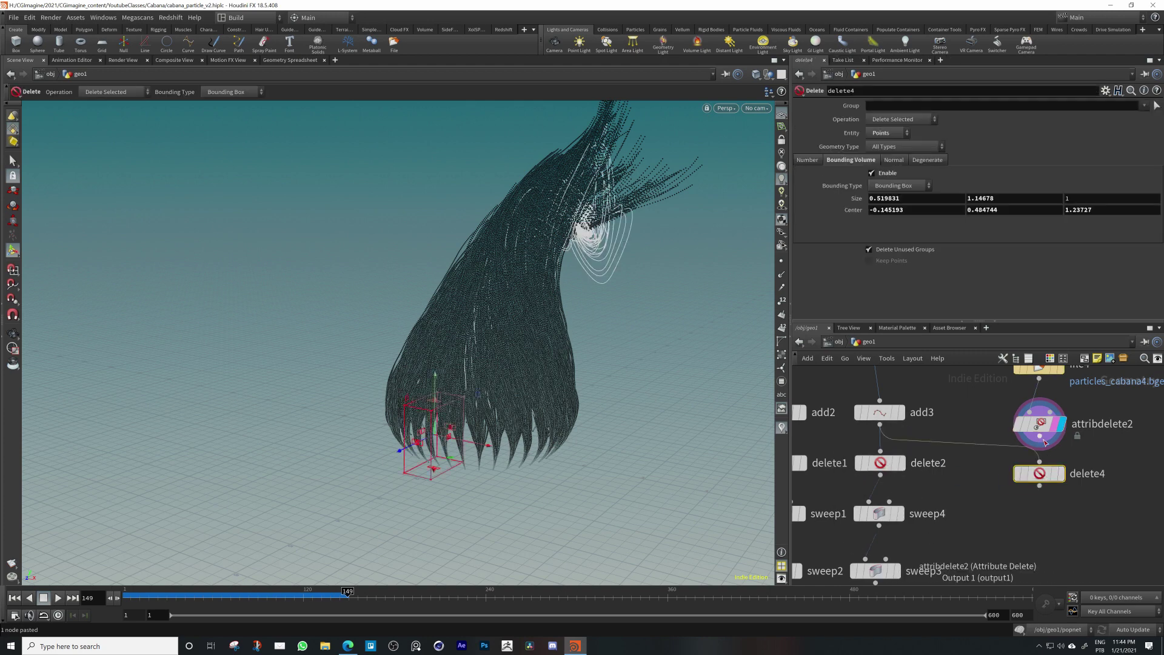
{"action": "left_click_drag", "start_coordinate": [1040, 436], "coordinate": [1039, 465]}
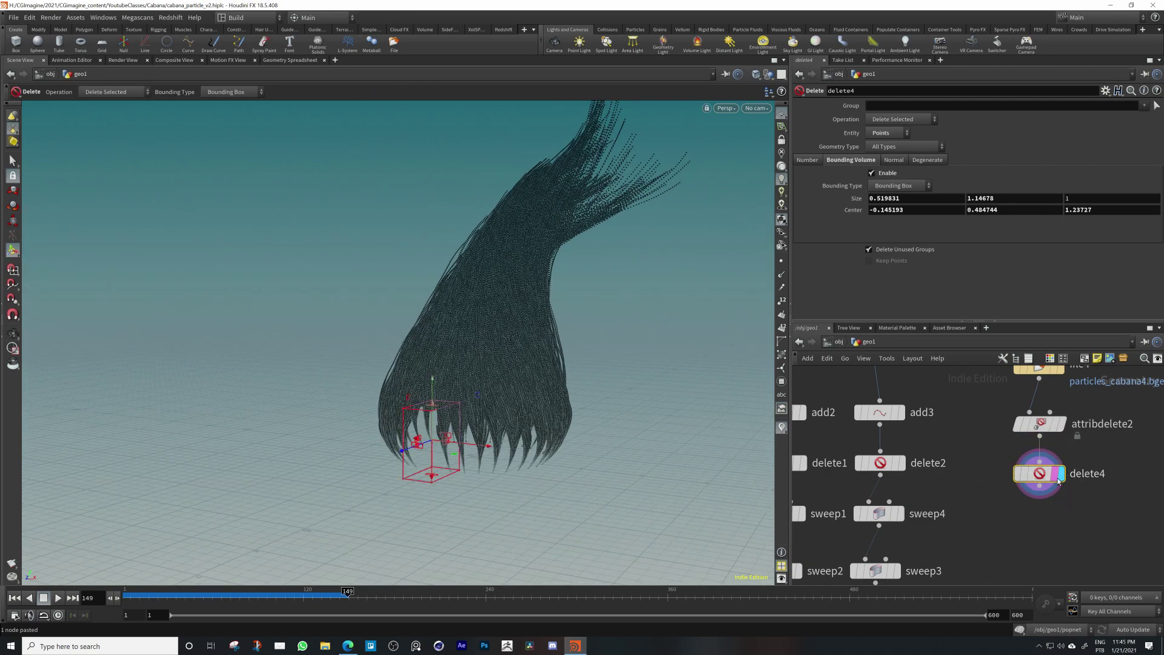
{"action": "scroll", "coordinate": [1024, 541], "scroll_direction": "down", "scroll_amount": 3}
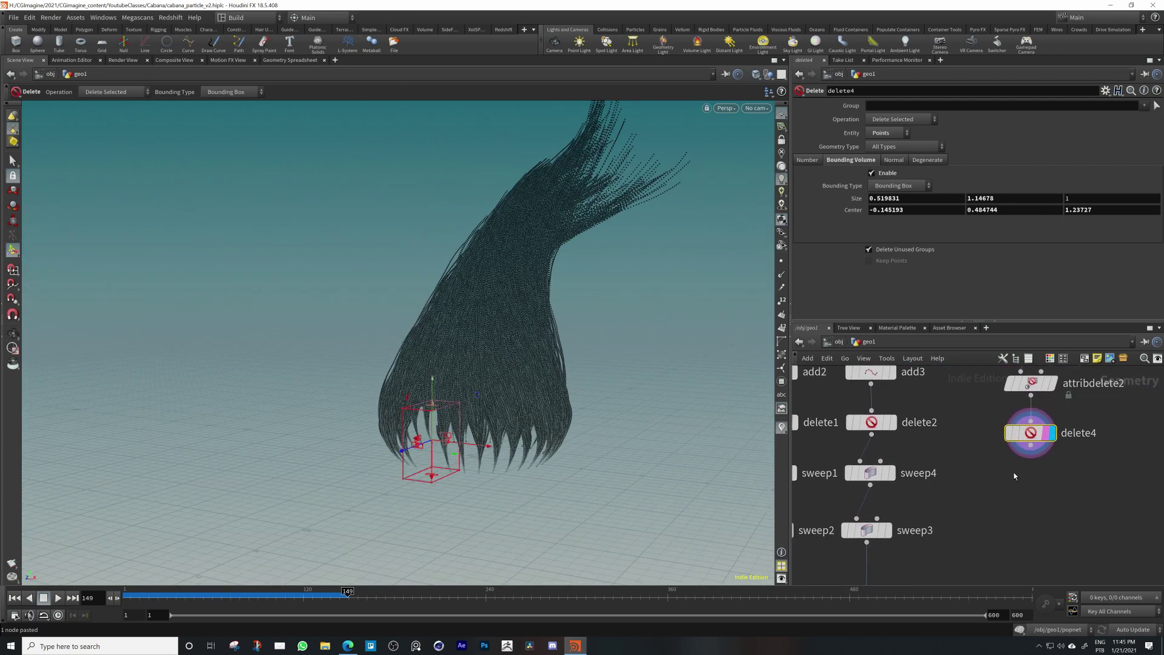
Lower delete4 and insert a duplicate of add3 between attribdelete2 and delete4 to connect the points into curves
{"action": "scroll", "coordinate": [1013, 484], "scroll_direction": "down", "scroll_amount": 1}
{"action": "middle_click_drag", "start_coordinate": [1013, 484], "coordinate": [1004, 518]}
{"action": "left_click_drag", "start_coordinate": [1013, 488], "coordinate": [1013, 505]}
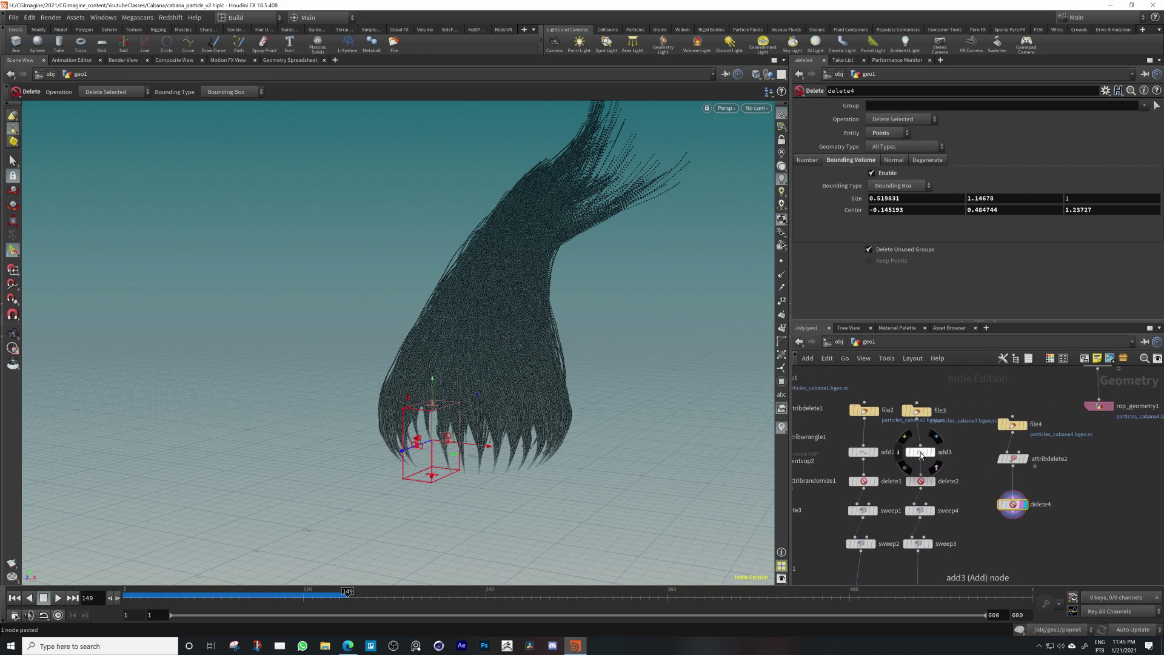
{"action": "left_click_drag", "start_coordinate": [921, 452], "coordinate": [1014, 488], "text": "alt"}
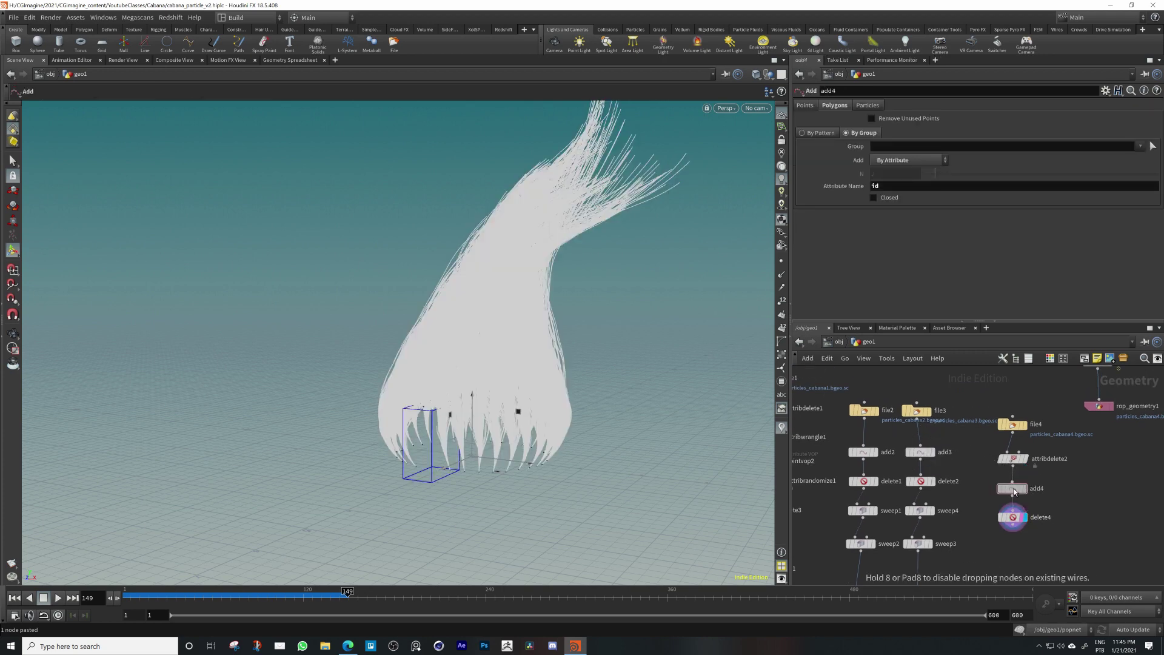
{"action": "key", "text": "Escape"}
{"action": "mouse_move", "coordinate": [616, 439]}
{"action": "left_mouse_down"}
{"action": "mouse_move", "coordinate": [444, 449]}
{"action": "mouse_move", "coordinate": [545, 442]}
{"action": "mouse_move", "coordinate": [618, 420]}
{"action": "mouse_move", "coordinate": [735, 424]}
{"action": "mouse_move", "coordinate": [620, 424]}
{"action": "left_mouse_up"}
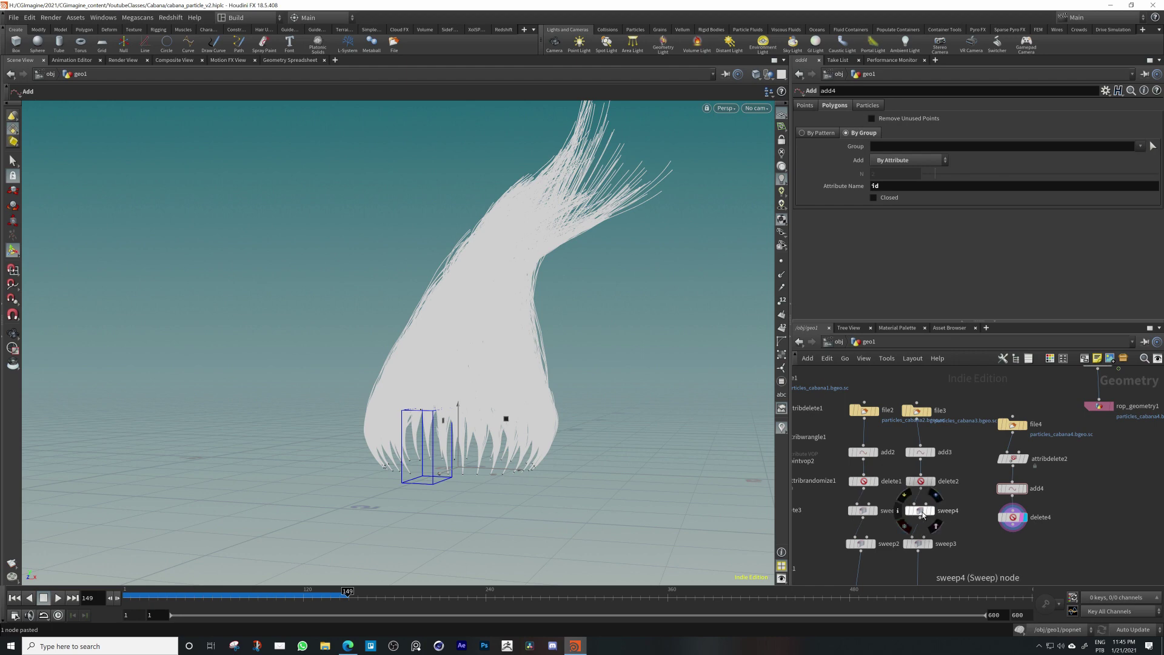
Discard a trial duplicate of sweep4 below add4, insert a duplicate of sweep3 there instead, and display it
{"action": "left_click_drag", "start_coordinate": [921, 511], "coordinate": [1015, 518], "text": "alt"}
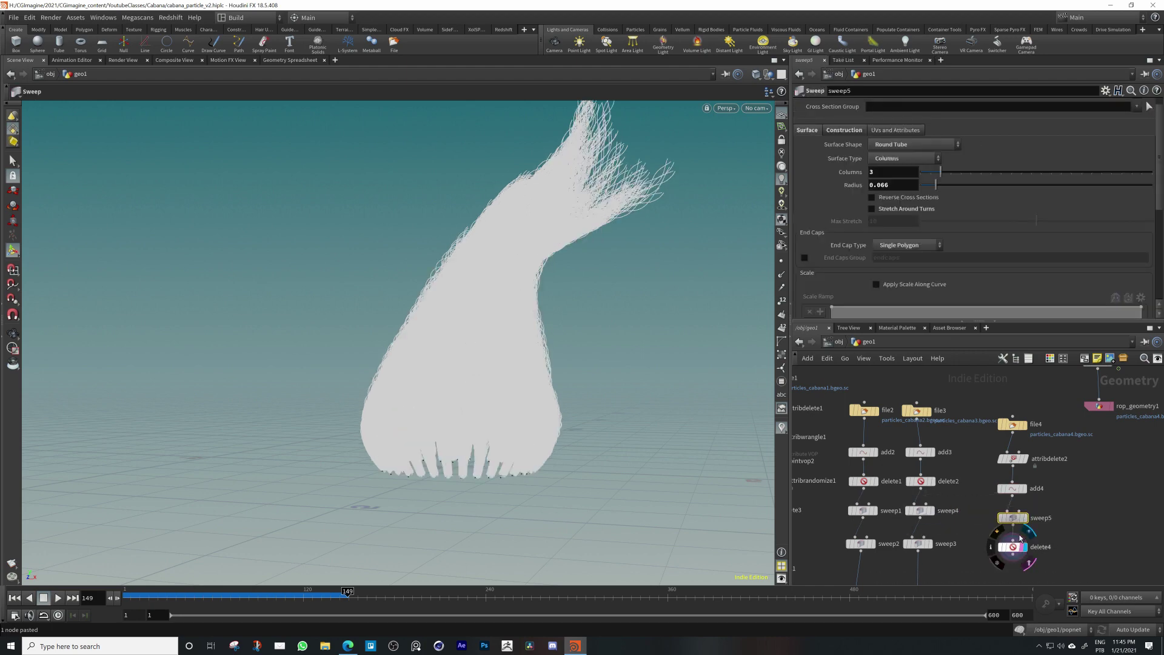
{"action": "key", "text": "Delete"}
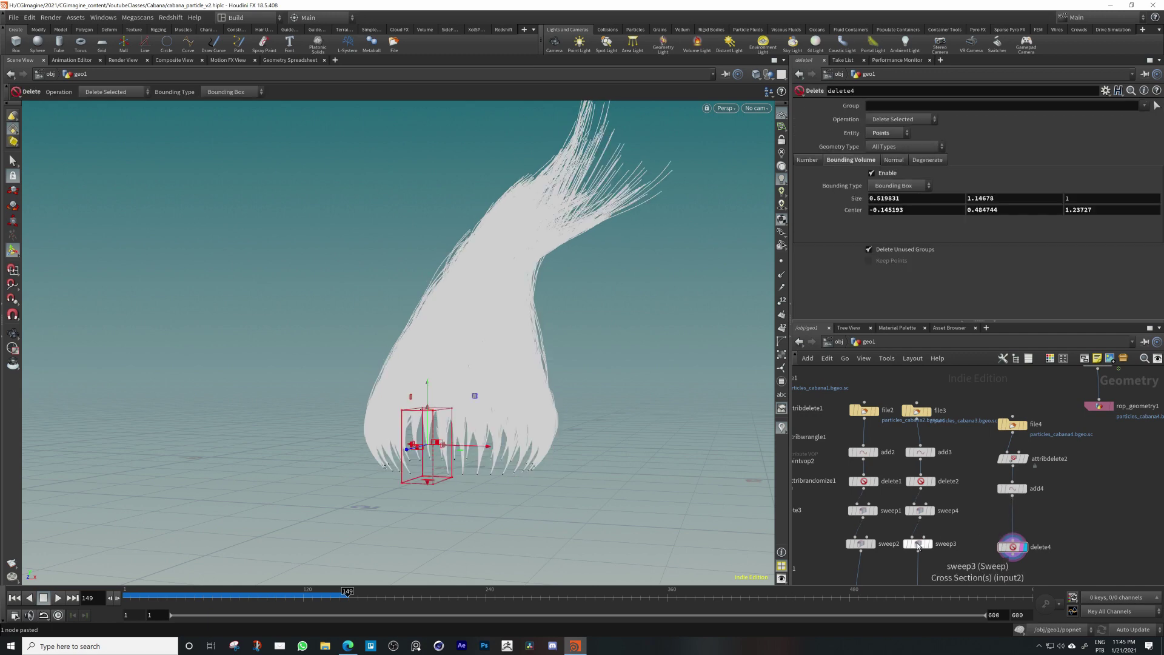
{"action": "left_click_drag", "start_coordinate": [918, 543], "coordinate": [1031, 517], "text": "alt"}
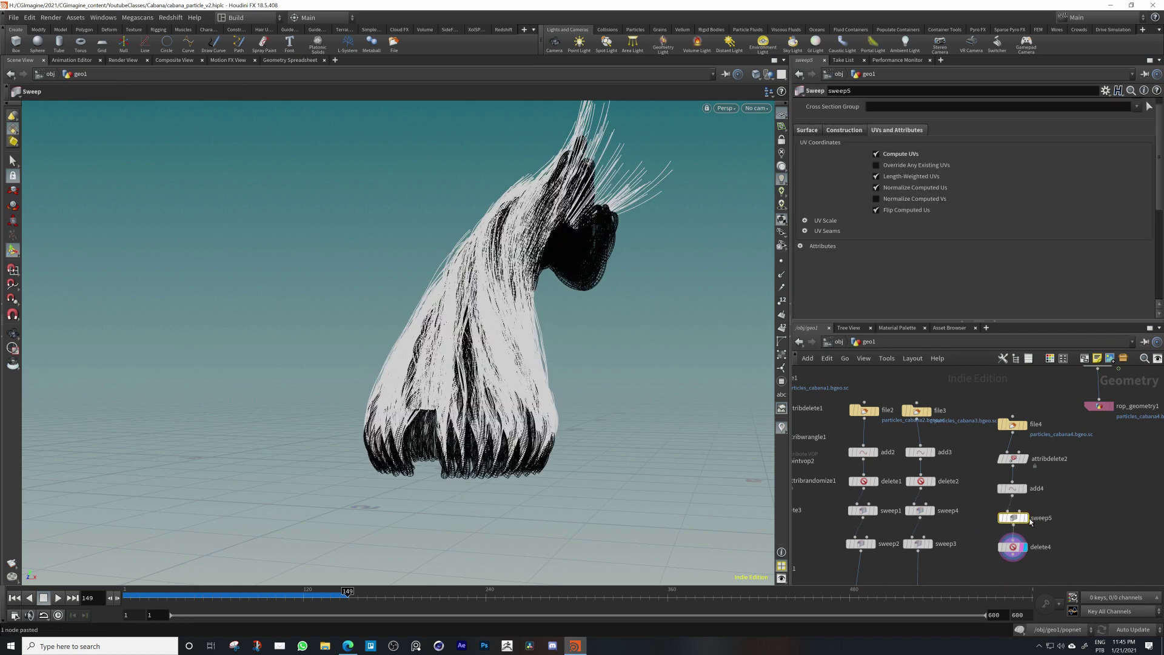
{"action": "scroll", "coordinate": [1033, 527], "scroll_direction": "up", "scroll_amount": 3}
{"action": "left_click", "coordinate": [1022, 512]}
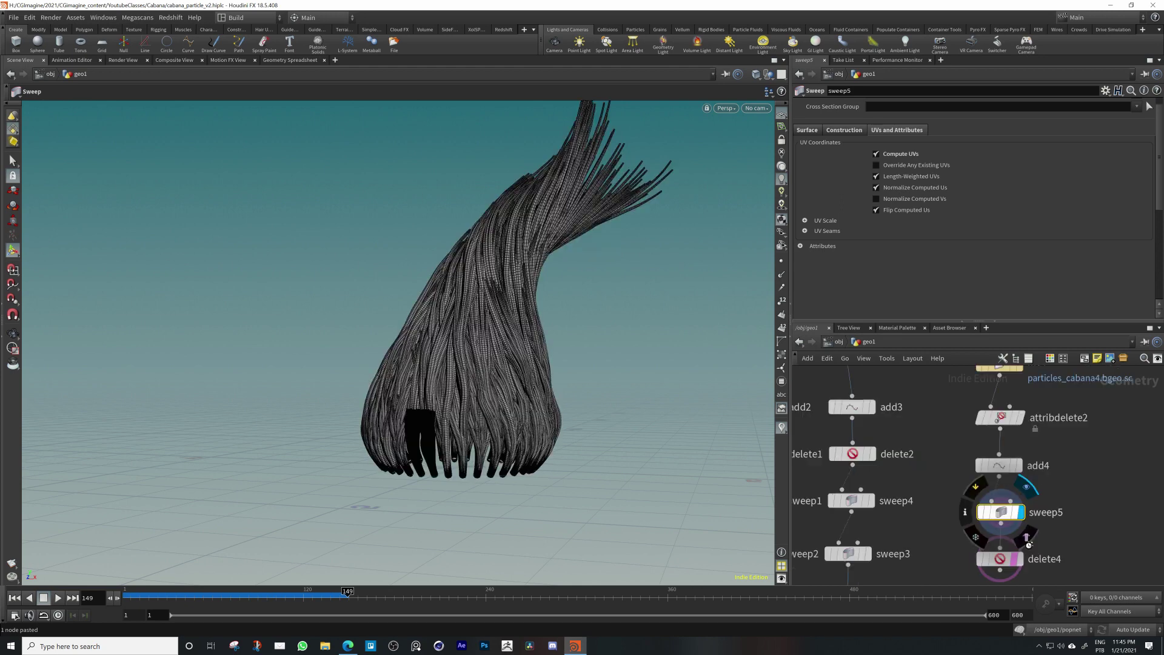
Reorder the branch so delete4 follows add4 and sweep5 comes after delete4, and display sweep5
{"action": "left_click_drag", "start_coordinate": [1001, 512], "coordinate": [1083, 517]}
{"action": "left_click_drag", "start_coordinate": [999, 558], "coordinate": [999, 502]}
{"action": "left_click_drag", "start_coordinate": [1075, 517], "coordinate": [1017, 545]}
{"action": "left_click", "coordinate": [1020, 534]}
{"action": "left_click", "coordinate": [1027, 551]}
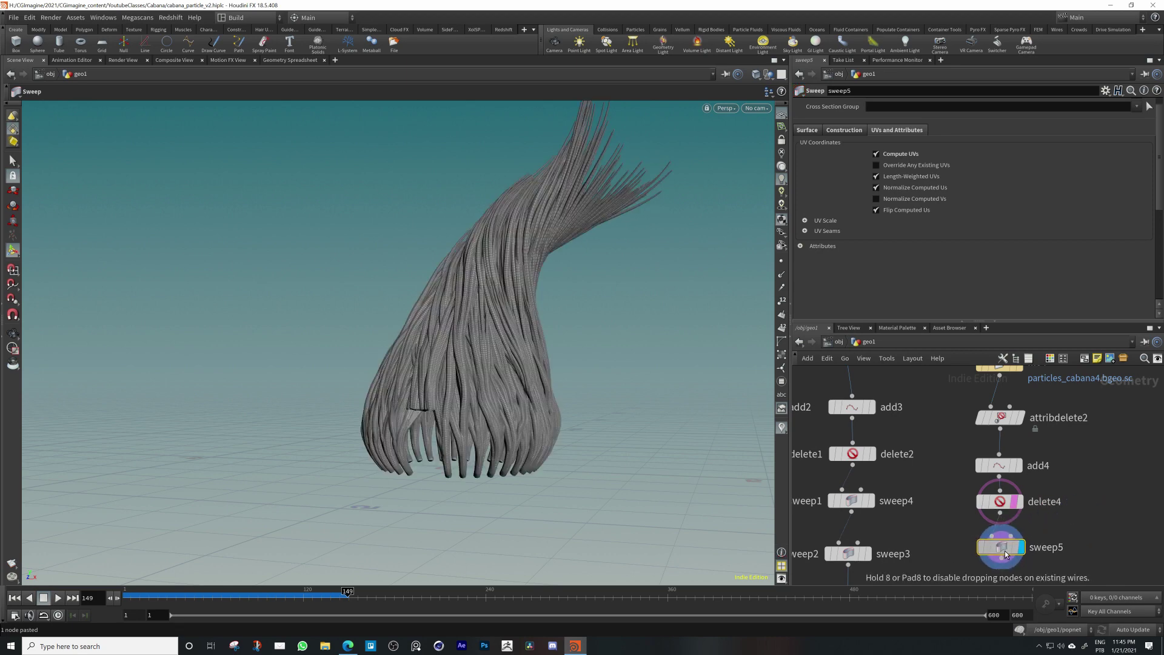
{"action": "left_click", "coordinate": [1020, 548]}
Inspect the swept tubes up close, set sweep5's Radius to 0.010, and check the whole cabana
{"action": "mouse_move", "coordinate": [515, 357]}
{"action": "left_mouse_down", "text": "alt"}
{"action": "mouse_move", "coordinate": [539, 364]}
{"action": "mouse_move", "coordinate": [515, 357]}
{"action": "left_mouse_up", "text": "alt"}
{"action": "right_click_drag", "start_coordinate": [516, 357], "coordinate": [654, 349], "text": "alt"}
{"action": "mouse_move", "coordinate": [655, 349]}
{"action": "left_mouse_down", "text": "alt"}
{"action": "mouse_move", "coordinate": [550, 361]}
{"action": "mouse_move", "coordinate": [643, 357]}
{"action": "left_mouse_up", "text": "alt"}
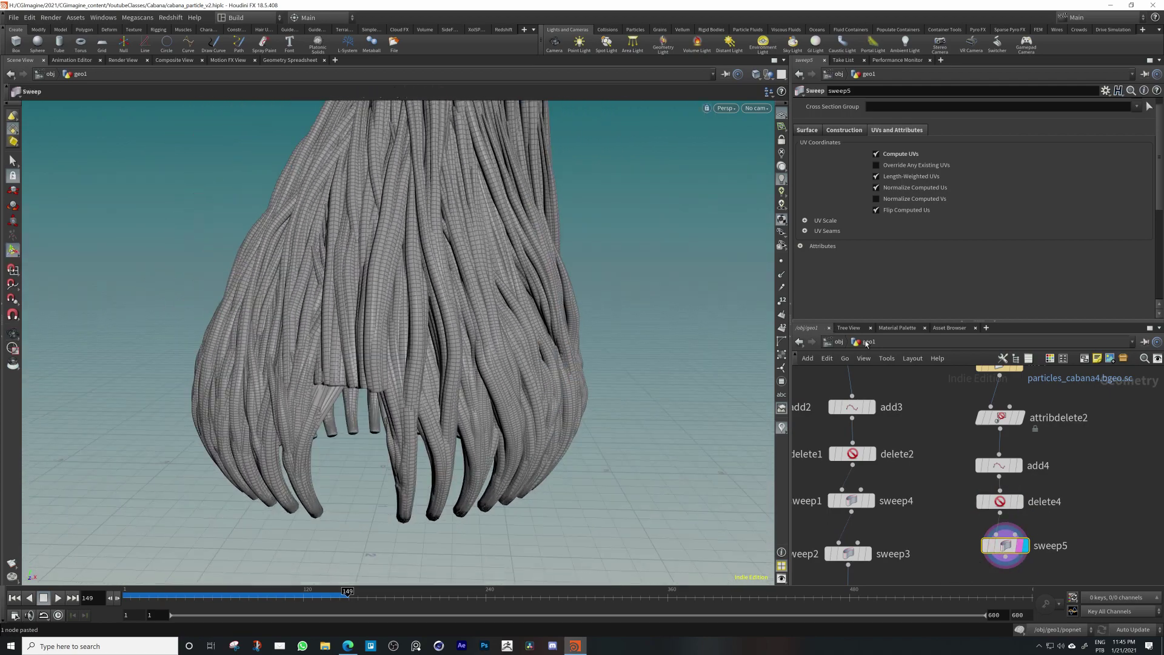
{"action": "left_click", "coordinate": [808, 130]}
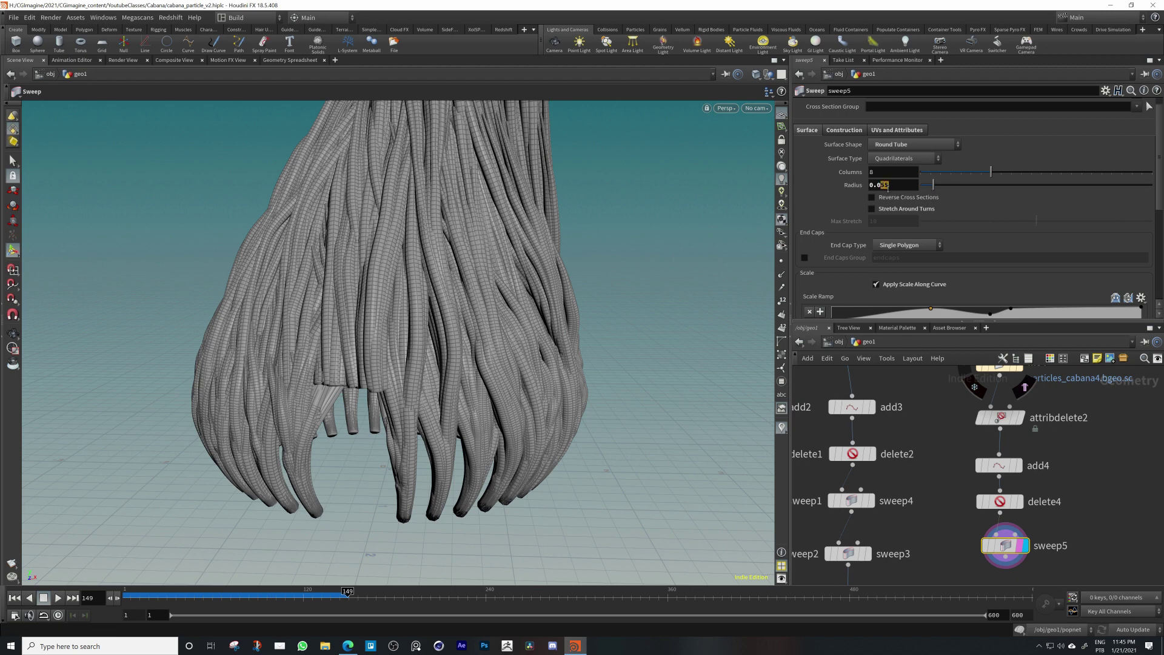
{"action": "middle_click_drag", "start_coordinate": [886, 186], "coordinate": [867, 203]}
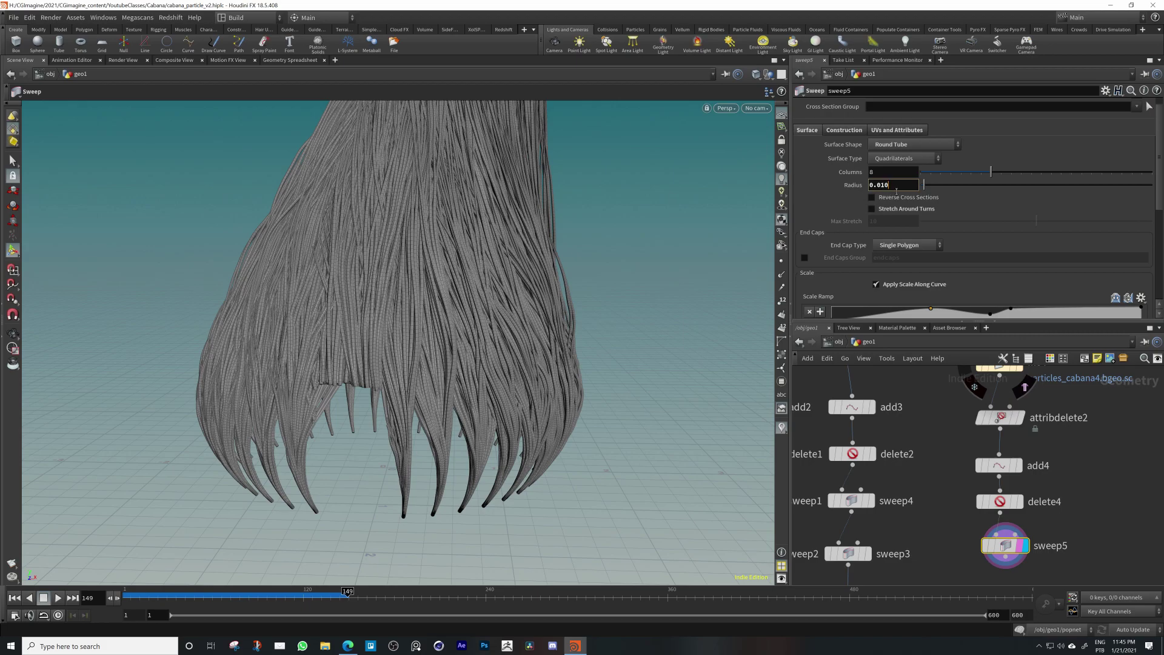
{"action": "key", "text": "Escape"}
{"action": "left_click_drag", "start_coordinate": [436, 346], "coordinate": [449, 372]}
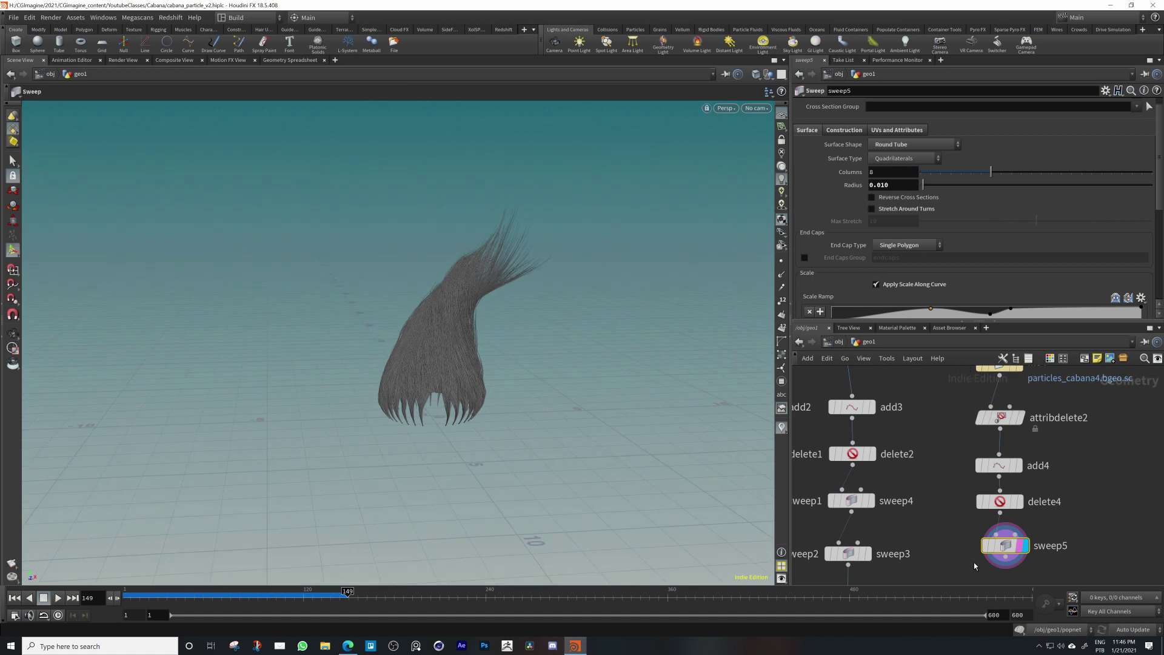
Duplicate transform2 below sweep5, feed it from sweep5, and display the shifted cabana
{"action": "scroll", "coordinate": [1063, 520], "scroll_direction": "down", "scroll_amount": 3}
{"action": "middle_click_drag", "start_coordinate": [1063, 520], "coordinate": [1009, 440]}
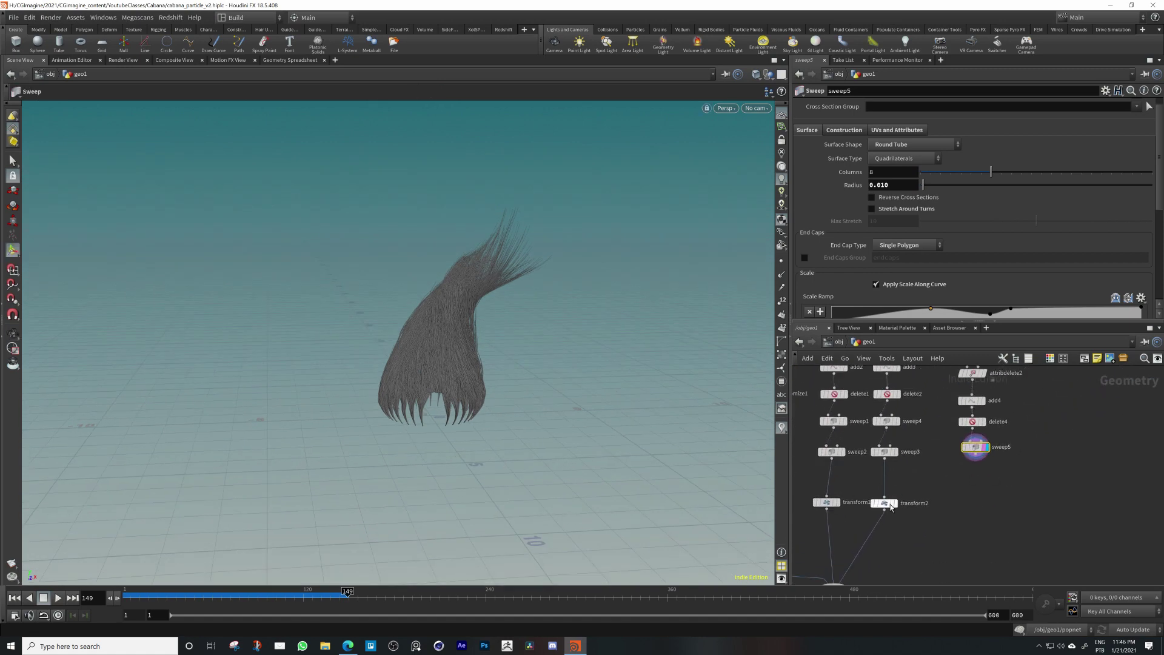
{"action": "mouse_move", "coordinate": [887, 507]}
{"action": "left_click_drag", "start_coordinate": [887, 507], "coordinate": [977, 502], "text": "alt"}
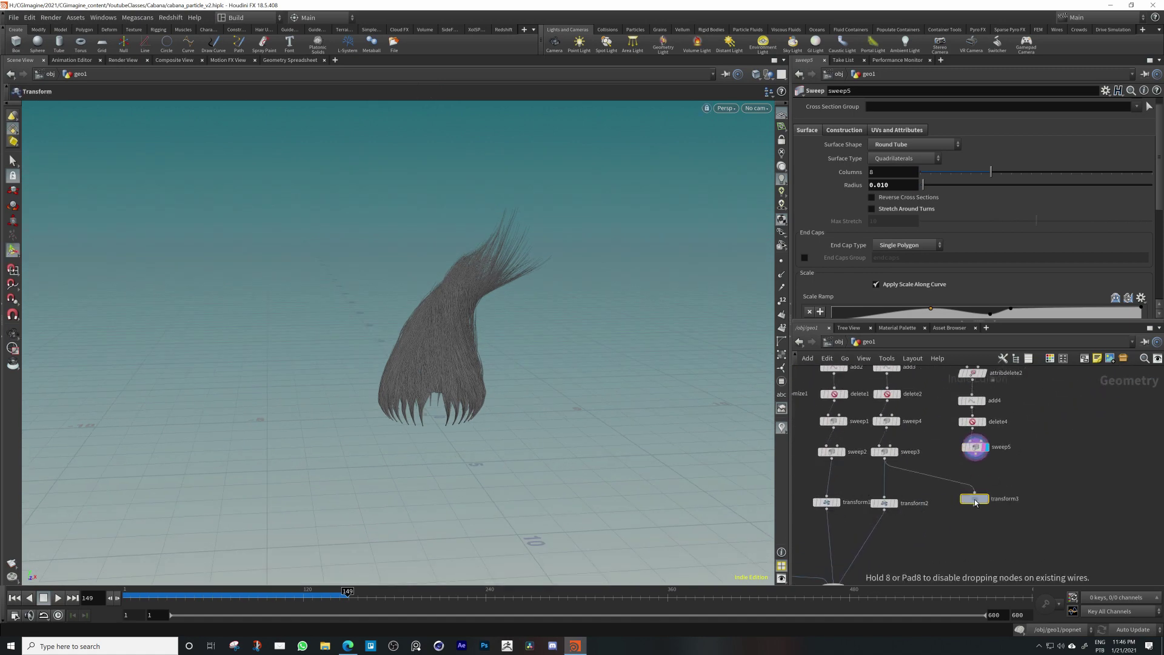
{"action": "left_click_drag", "start_coordinate": [976, 457], "coordinate": [975, 493]}
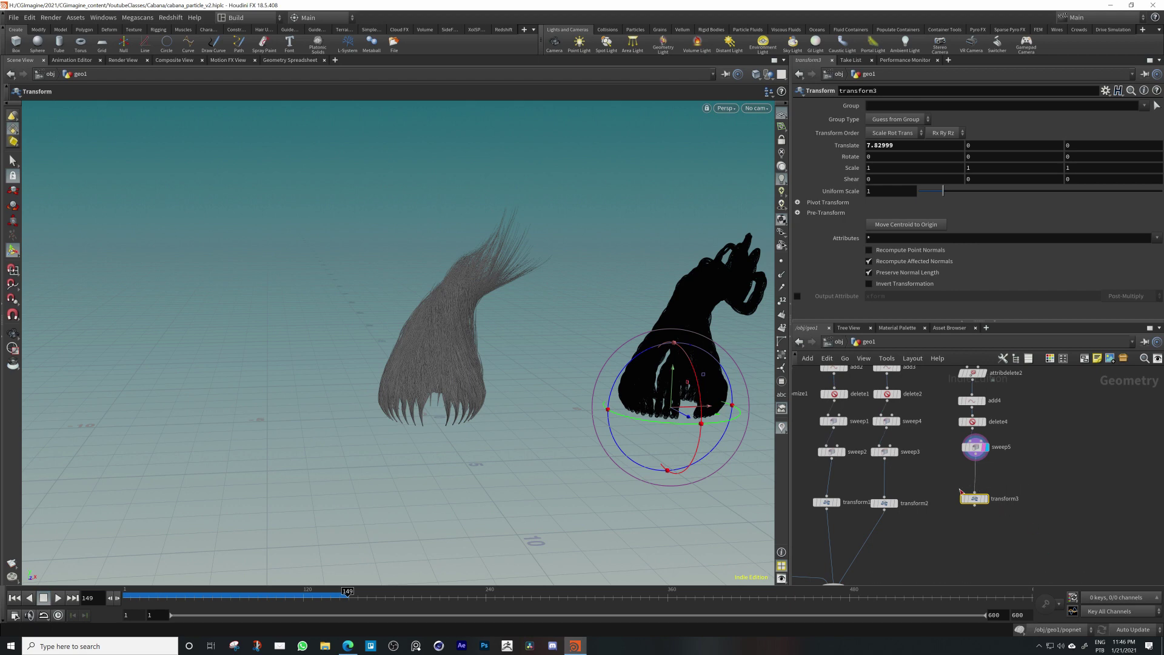
{"action": "left_click", "coordinate": [988, 503]}
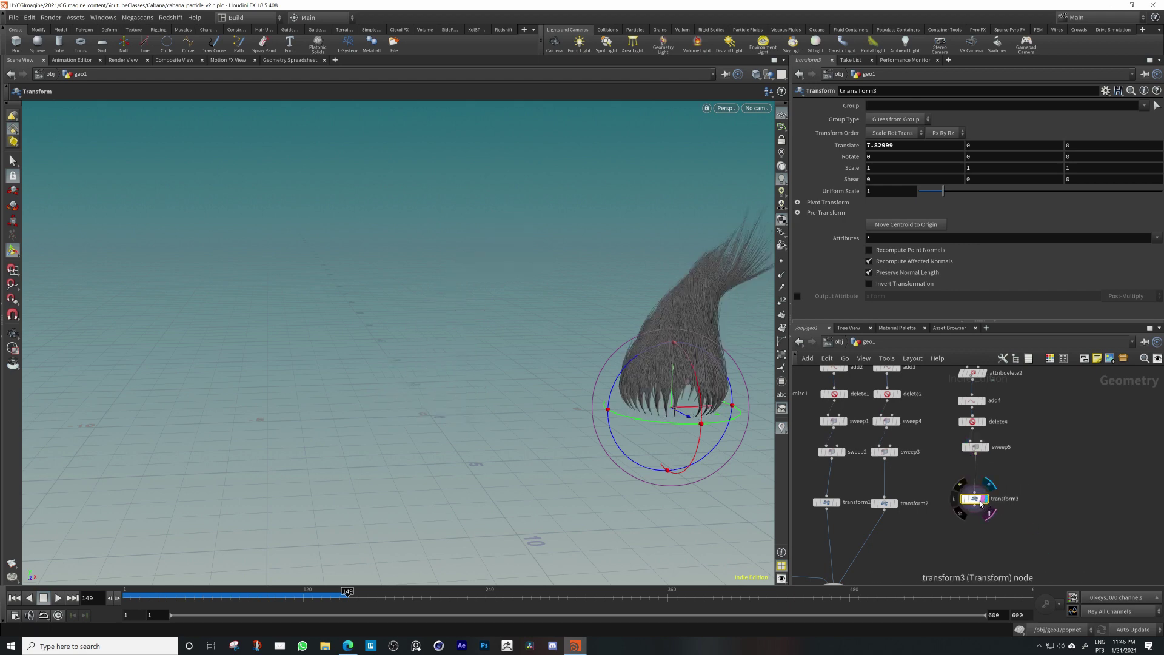
Connect transform3 to merge1, display the merged result, and compare the cabana variations side by side
{"action": "middle_click_drag", "start_coordinate": [989, 505], "coordinate": [996, 448]}
{"action": "left_click_drag", "start_coordinate": [982, 452], "coordinate": [856, 537]}
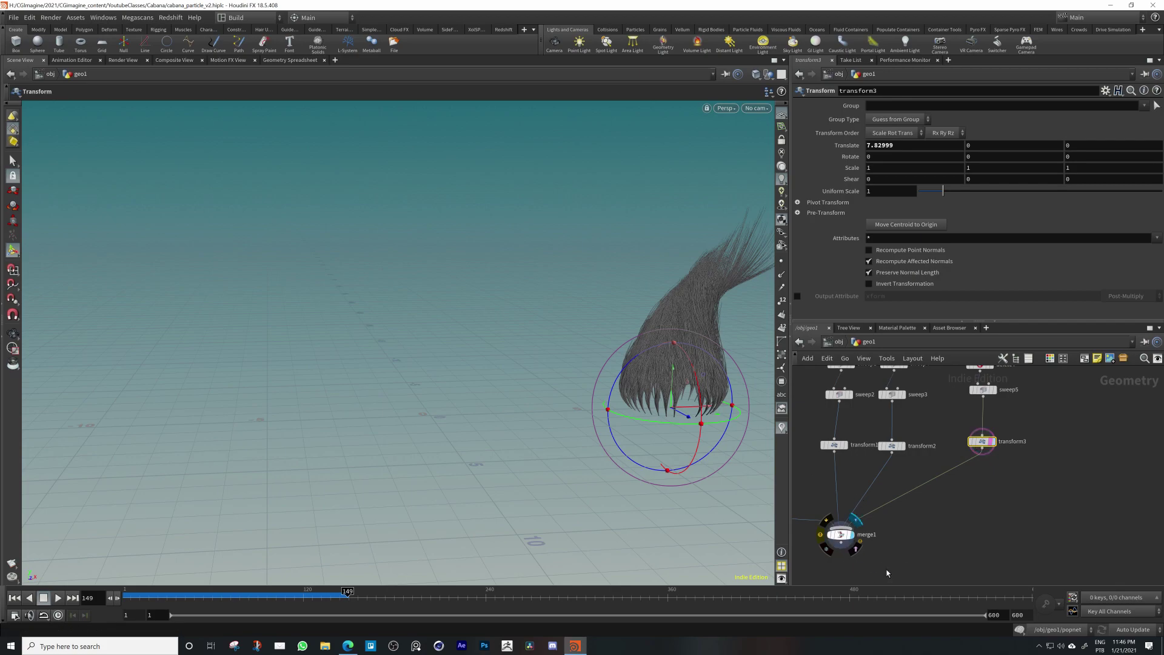
{"action": "middle_click_drag", "start_coordinate": [886, 573], "coordinate": [958, 560]}
{"action": "left_click_drag", "start_coordinate": [606, 370], "coordinate": [561, 318], "text": "alt"}
{"action": "middle_click_drag", "start_coordinate": [561, 318], "coordinate": [431, 393], "text": "alt"}
{"action": "left_click_drag", "start_coordinate": [424, 397], "coordinate": [527, 402], "text": "alt"}
{"action": "right_click_drag", "start_coordinate": [528, 403], "coordinate": [354, 423], "text": "alt"}
{"action": "left_click_drag", "start_coordinate": [485, 381], "coordinate": [485, 454], "text": "alt"}
{"action": "left_click_drag", "start_coordinate": [426, 450], "coordinate": [549, 425]}
{"action": "key", "text": "Return"}
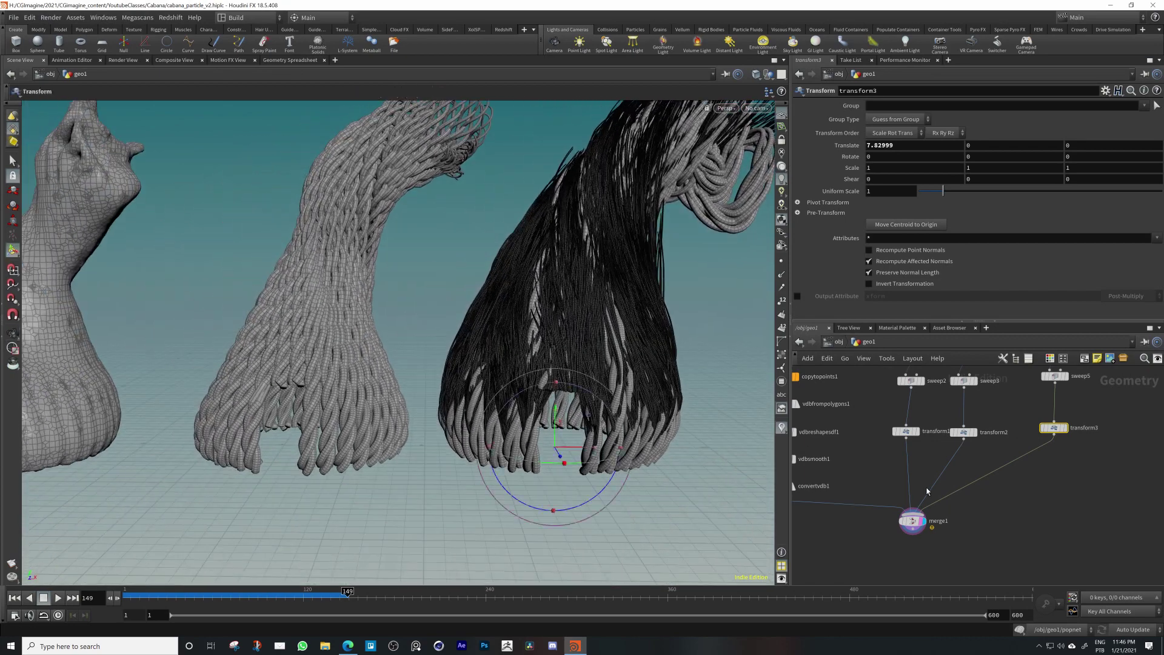
{"action": "scroll", "coordinate": [961, 525], "scroll_direction": "down", "scroll_amount": 2}
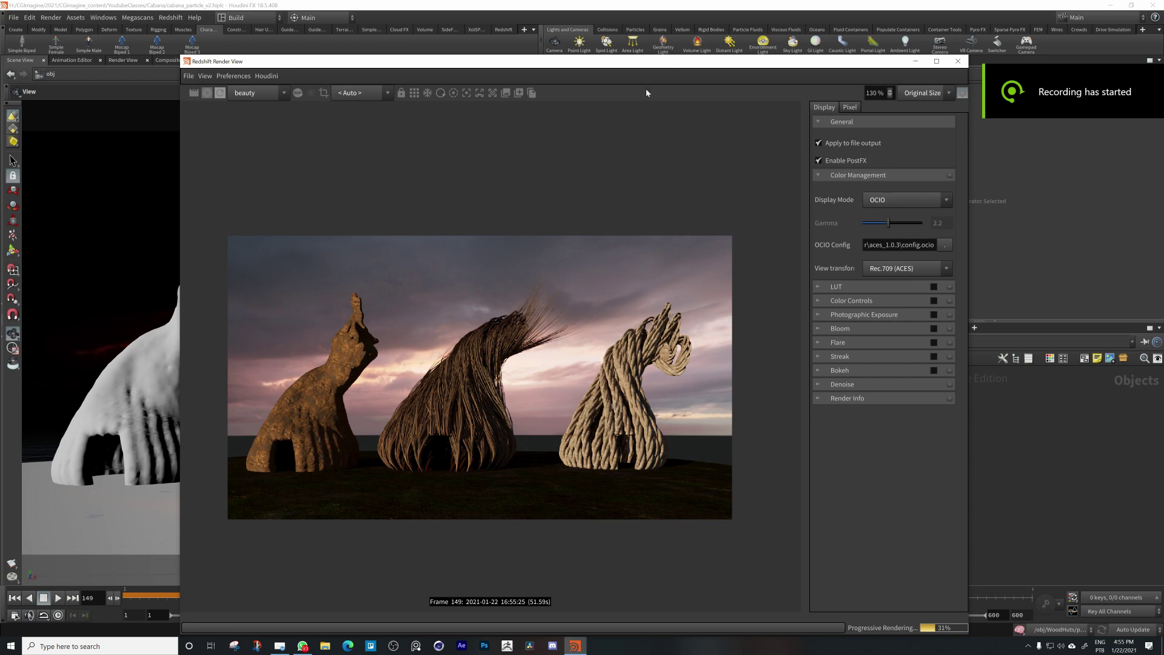
Move the Redshift render window lower to uncover more of the scene's camera view
{"action": "left_click_drag", "start_coordinate": [463, 67], "coordinate": [556, 53]}
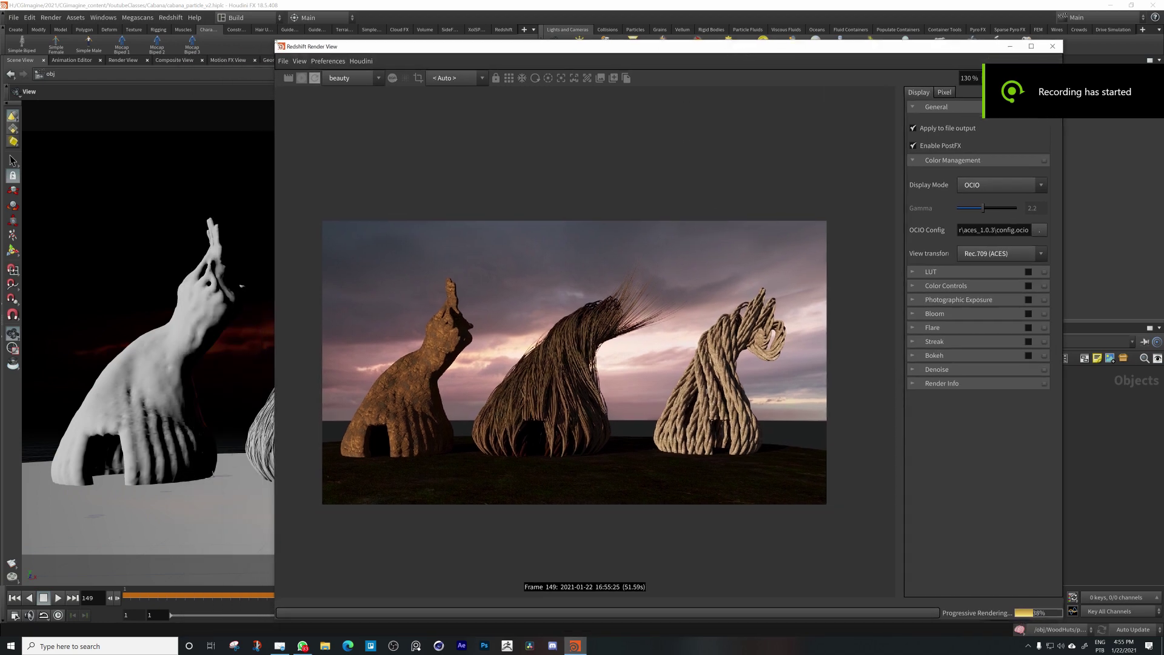
{"action": "left_click_drag", "start_coordinate": [277, 42], "coordinate": [327, 230]}
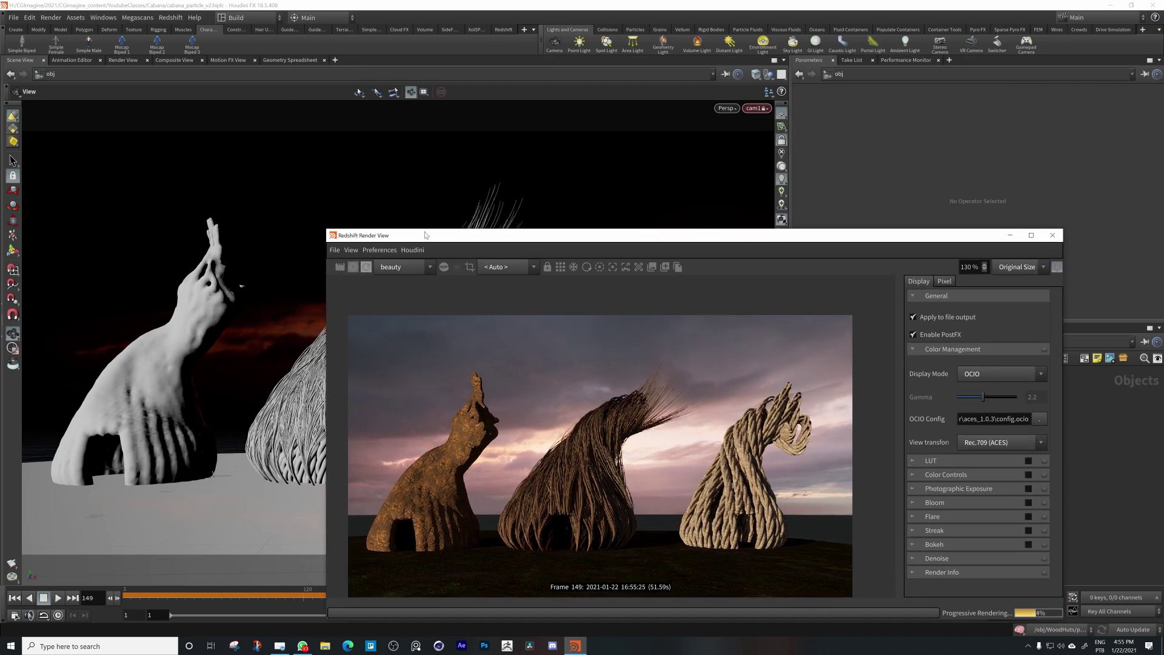
Move the Redshift render window clear of the scene view and pull the camera back to frame all three cabanas on the ground disc
{"action": "left_click_drag", "start_coordinate": [544, 240], "coordinate": [646, 101]}
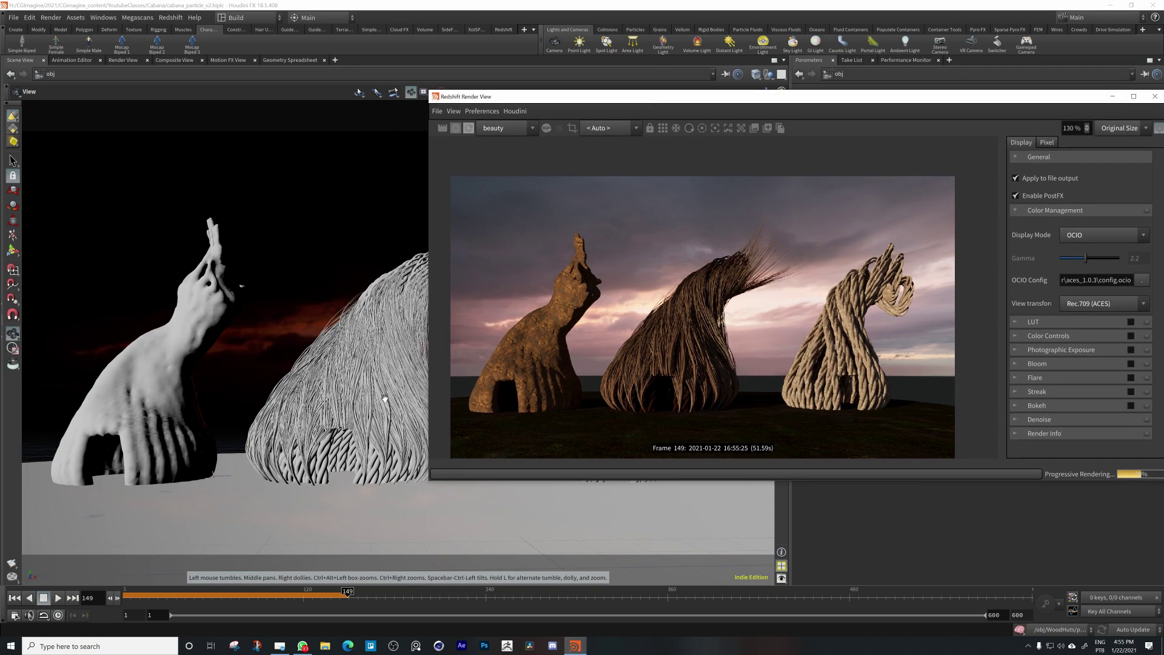
{"action": "right_click_drag", "start_coordinate": [352, 425], "coordinate": [265, 424]}
{"action": "middle_click_drag", "start_coordinate": [336, 399], "coordinate": [217, 413]}
{"action": "left_click_drag", "start_coordinate": [343, 410], "coordinate": [339, 435]}
{"action": "middle_click_drag", "start_coordinate": [340, 435], "coordinate": [485, 425]}
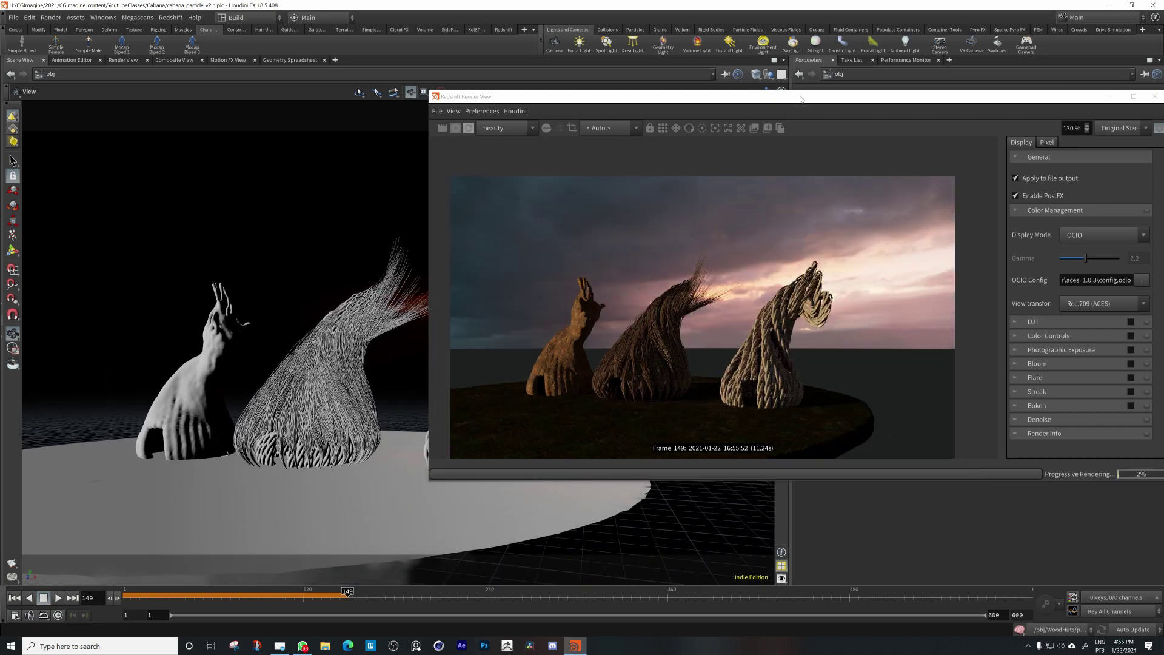
{"action": "left_click_drag", "start_coordinate": [800, 99], "coordinate": [822, 74]}
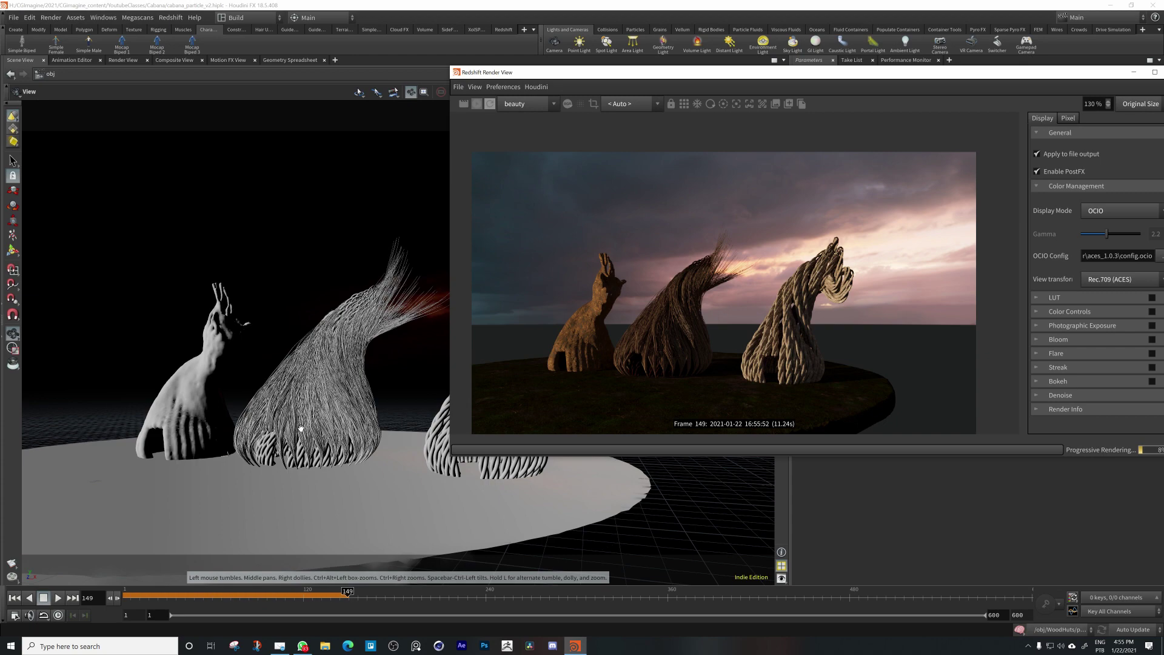
Examine the three cabanas from behind, from the side and from above in the live Redshift render
{"action": "left_click_drag", "start_coordinate": [353, 368], "coordinate": [148, 370]}
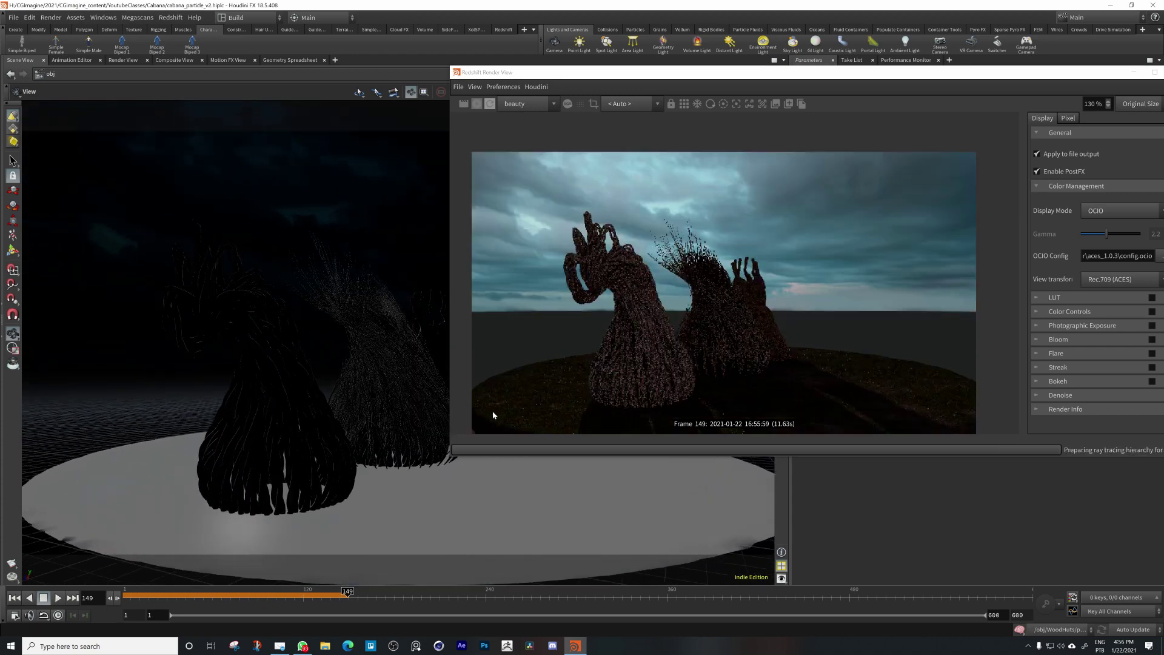
{"action": "left_click_drag", "start_coordinate": [370, 431], "coordinate": [259, 407]}
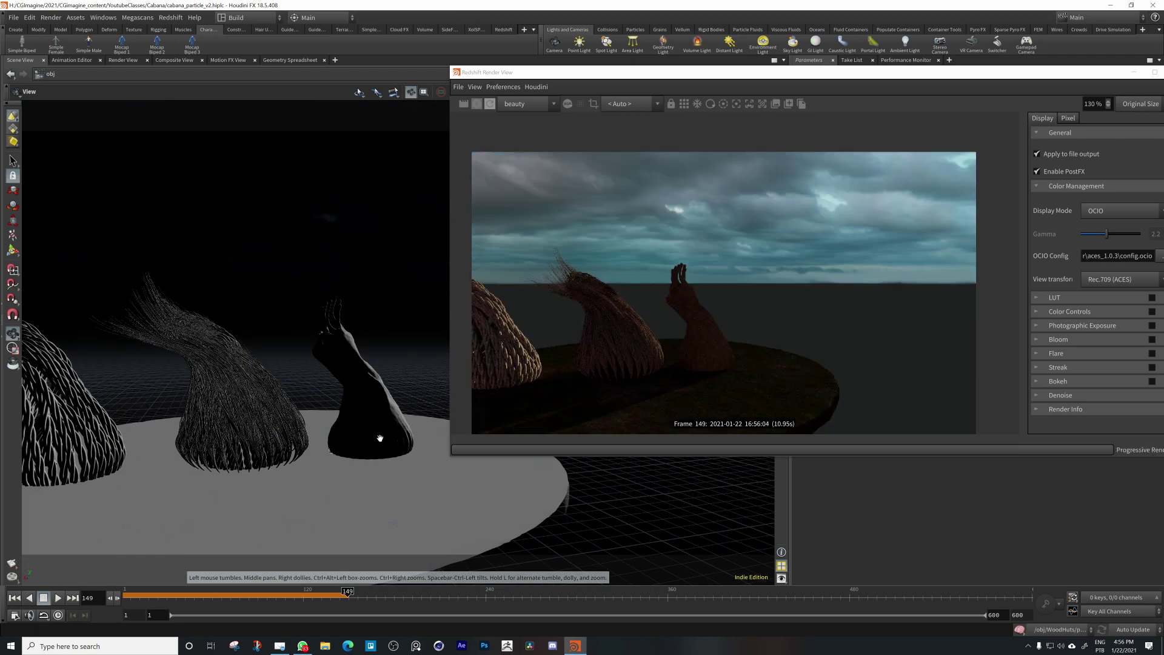
{"action": "left_click_drag", "start_coordinate": [393, 405], "coordinate": [187, 422]}
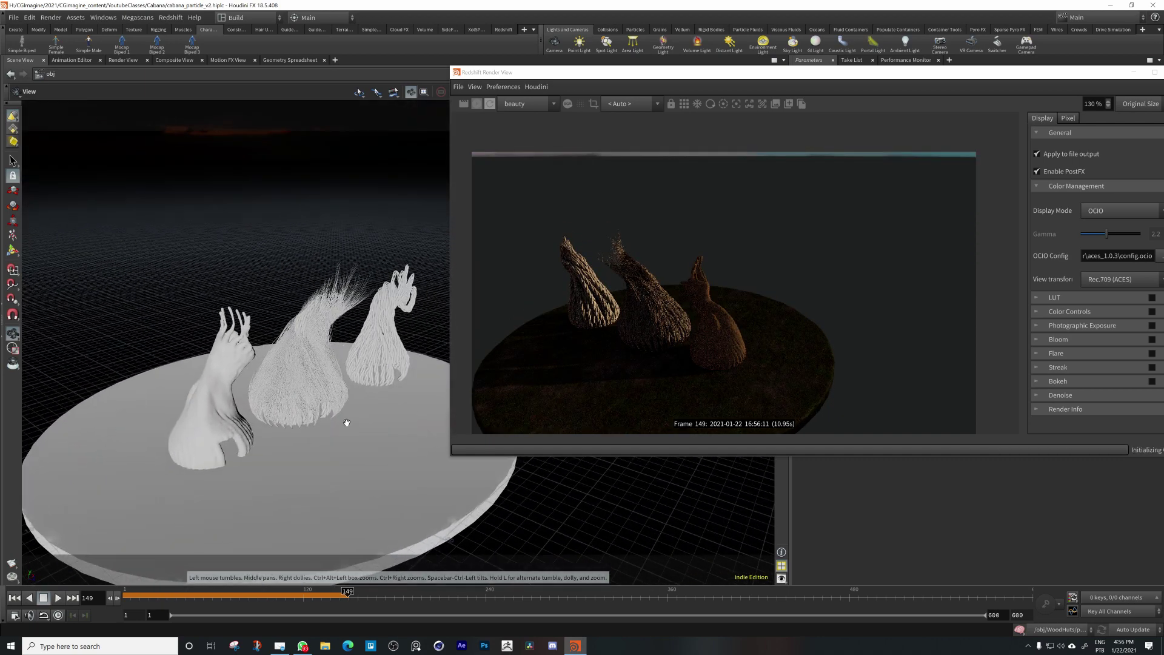
{"action": "left_click_drag", "start_coordinate": [216, 470], "coordinate": [206, 432]}
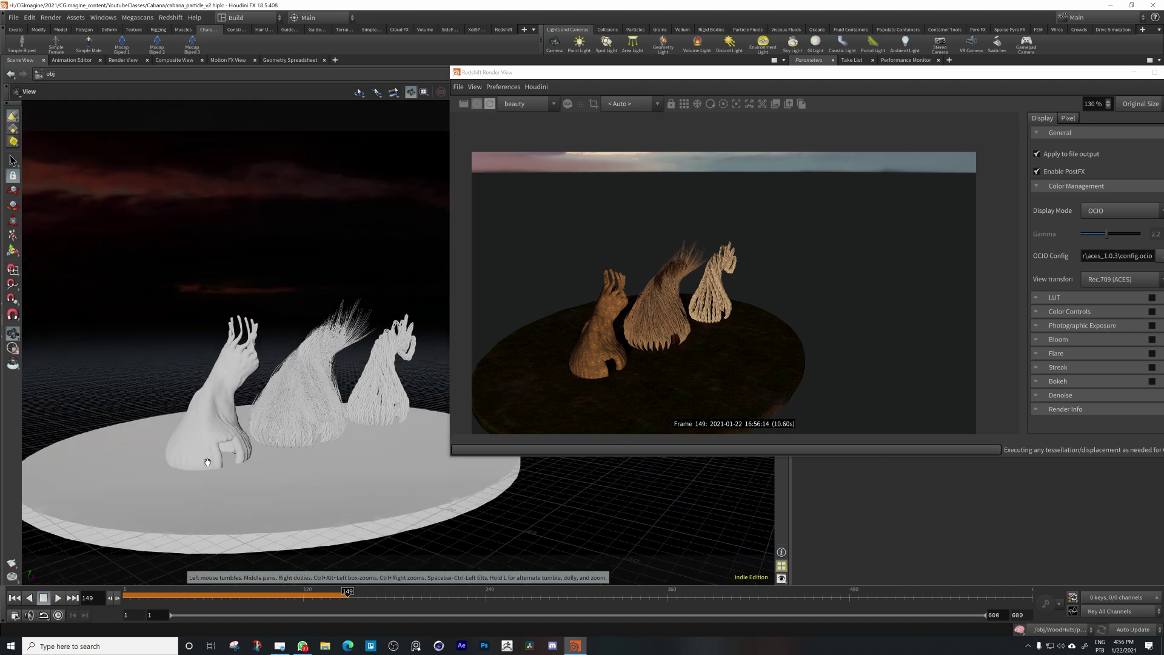
Frame a low, close camera view with the smooth clay cabana in front and the other two receding behind it
{"action": "scroll", "coordinate": [206, 433], "scroll_direction": "up", "scroll_amount": 8}
{"action": "middle_click_drag", "start_coordinate": [206, 433], "coordinate": [148, 400]}
{"action": "left_click_drag", "start_coordinate": [148, 400], "coordinate": [276, 396]}
{"action": "middle_click_drag", "start_coordinate": [276, 397], "coordinate": [324, 417]}
{"action": "left_click_drag", "start_coordinate": [313, 419], "coordinate": [274, 409]}
{"action": "middle_click_drag", "start_coordinate": [274, 409], "coordinate": [276, 418]}
{"action": "right_click_drag", "start_coordinate": [284, 413], "coordinate": [333, 395]}
{"action": "middle_click_drag", "start_coordinate": [333, 394], "coordinate": [325, 411]}
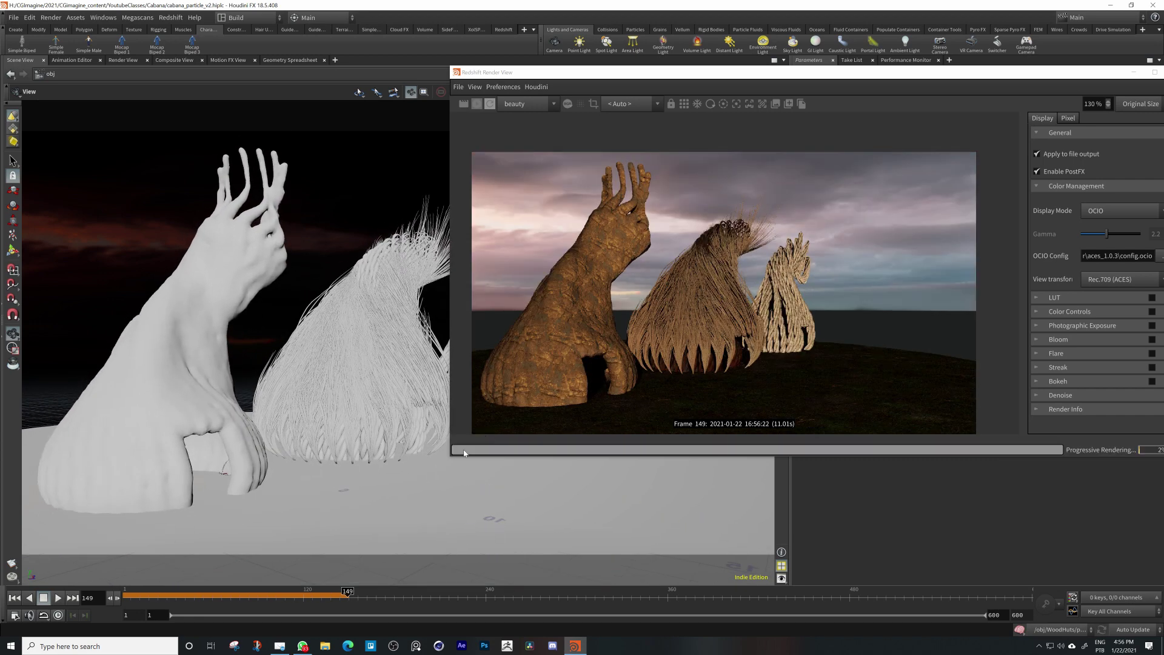
Enlarge and reposition the Redshift render window, and reframe the camera on the cabanas' entrances with the straw cabana in the middle
{"action": "left_click_drag", "start_coordinate": [452, 460], "coordinate": [297, 543]}
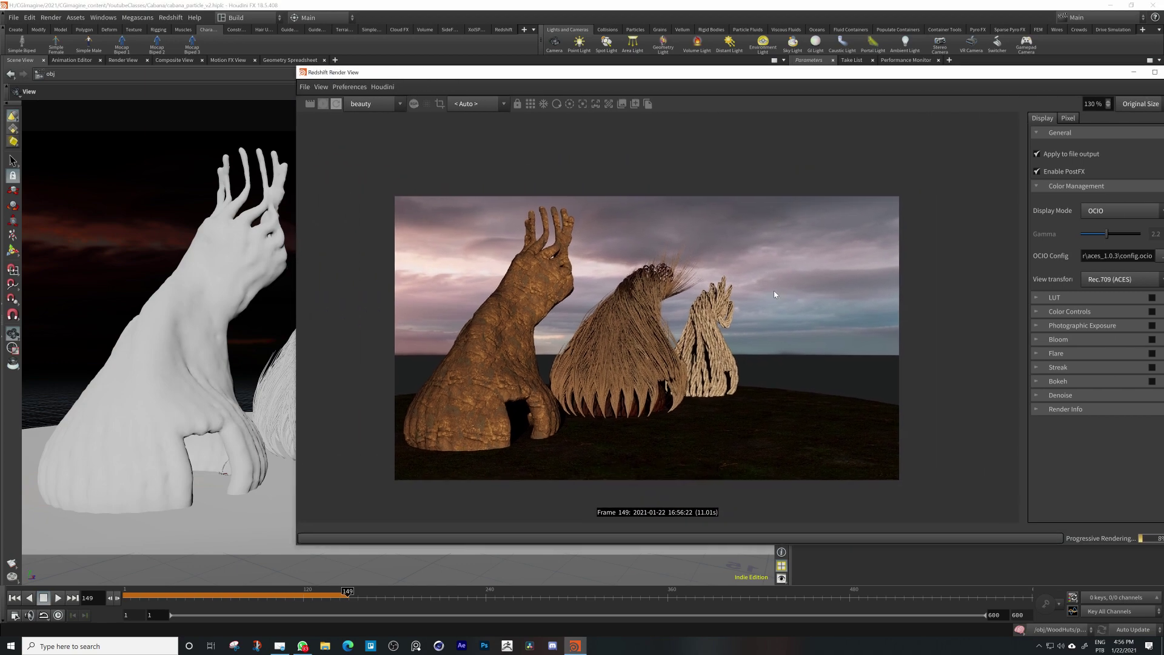
{"action": "left_click_drag", "start_coordinate": [779, 76], "coordinate": [881, 67]}
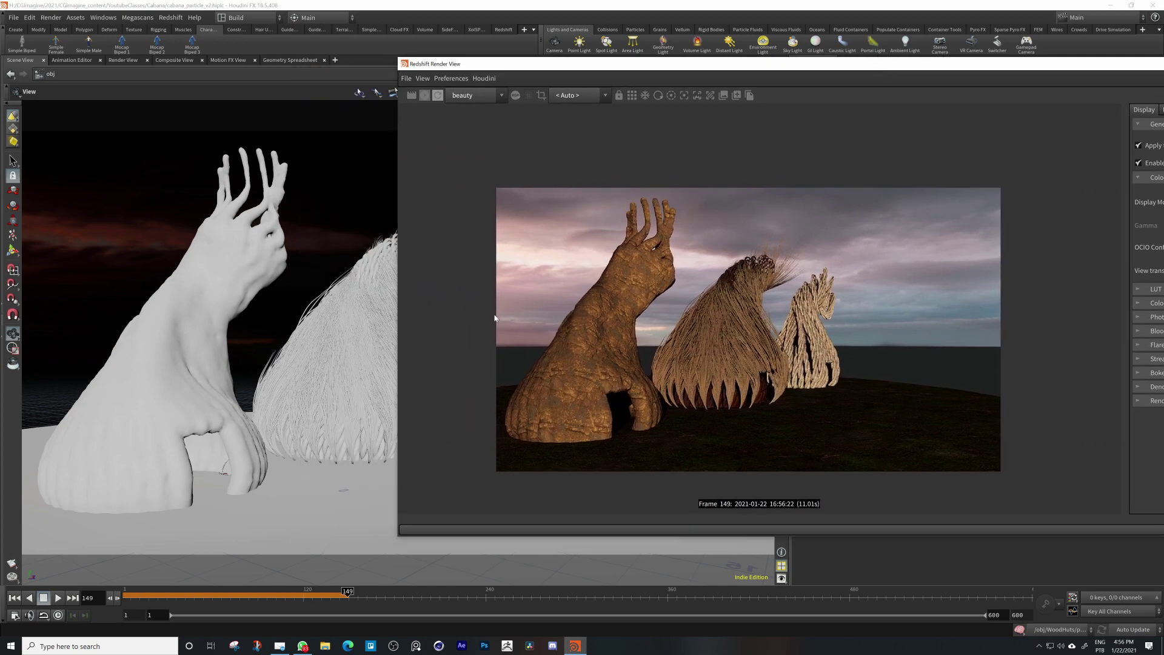
{"action": "left_click_drag", "start_coordinate": [373, 394], "coordinate": [309, 387]}
{"action": "middle_click_drag", "start_coordinate": [308, 387], "coordinate": [296, 385]}
{"action": "left_click_drag", "start_coordinate": [335, 382], "coordinate": [298, 379]}
{"action": "right_click_drag", "start_coordinate": [312, 378], "coordinate": [333, 376]}
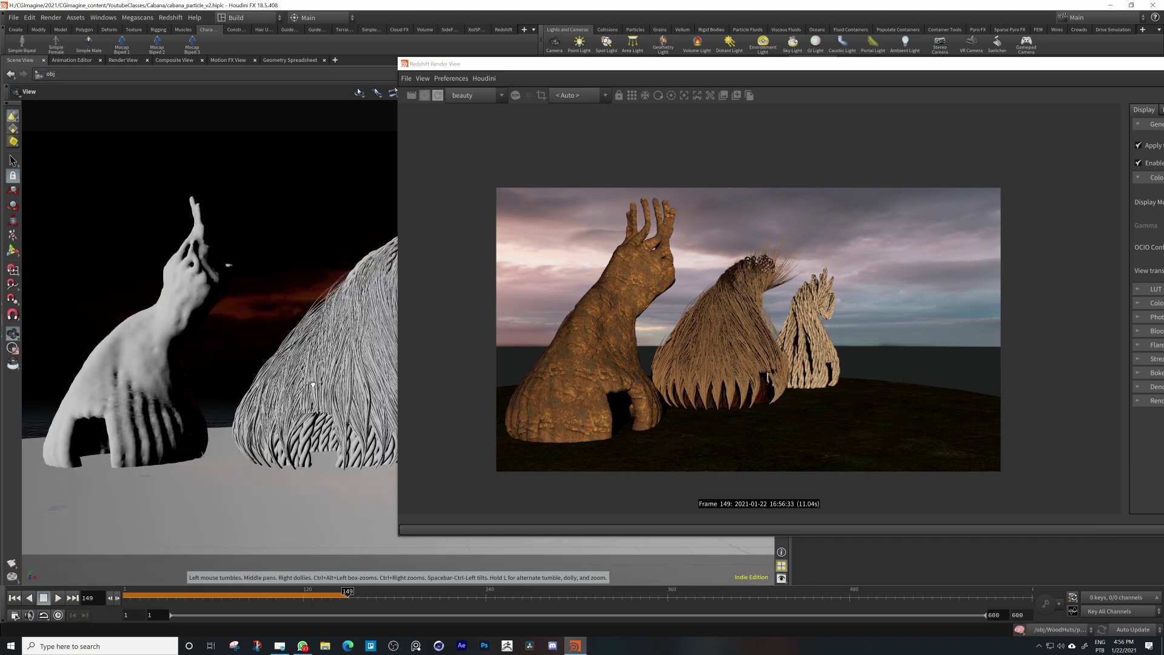
{"action": "left_click_drag", "start_coordinate": [333, 376], "coordinate": [296, 408]}
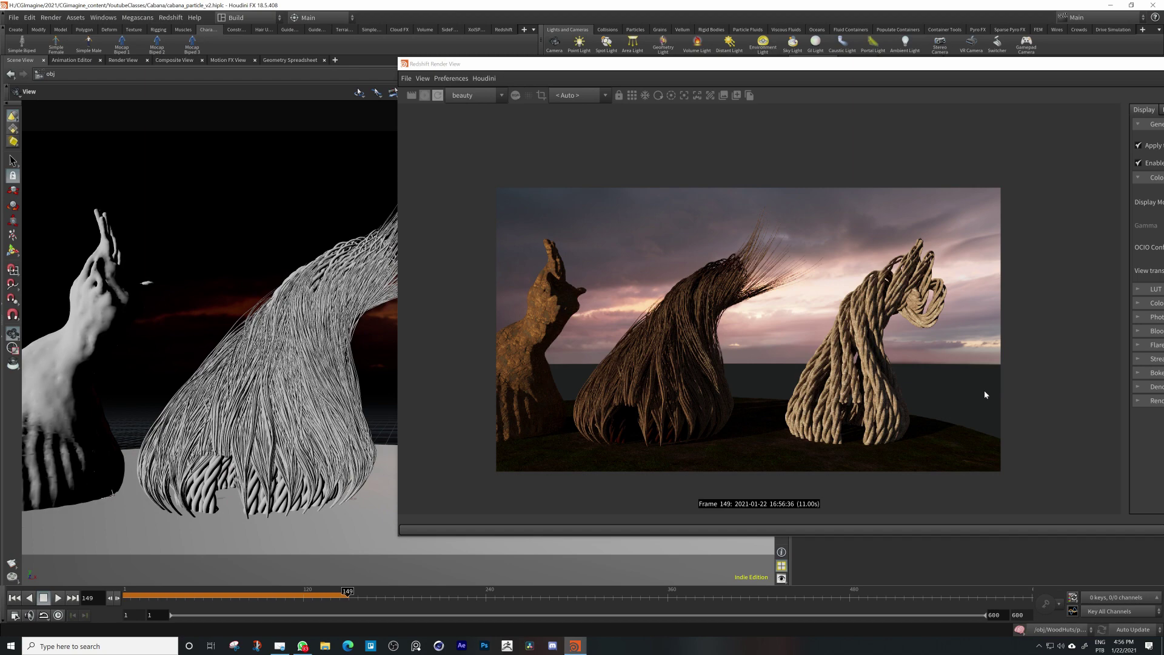
Inspect the rope cabana's twisted strands and curled tip up close, and view it from its back
{"action": "middle_click_drag", "start_coordinate": [332, 385], "coordinate": [107, 350]}
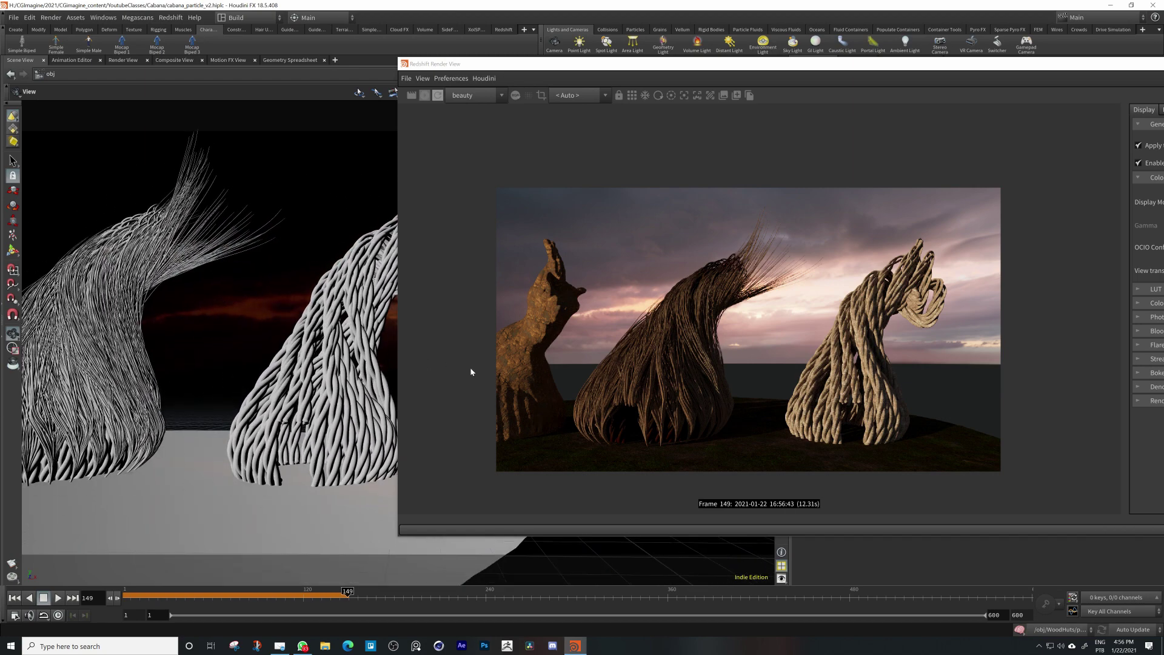
{"action": "right_click_drag", "start_coordinate": [268, 340], "coordinate": [466, 273]}
{"action": "middle_click_drag", "start_coordinate": [293, 304], "coordinate": [25, 458]}
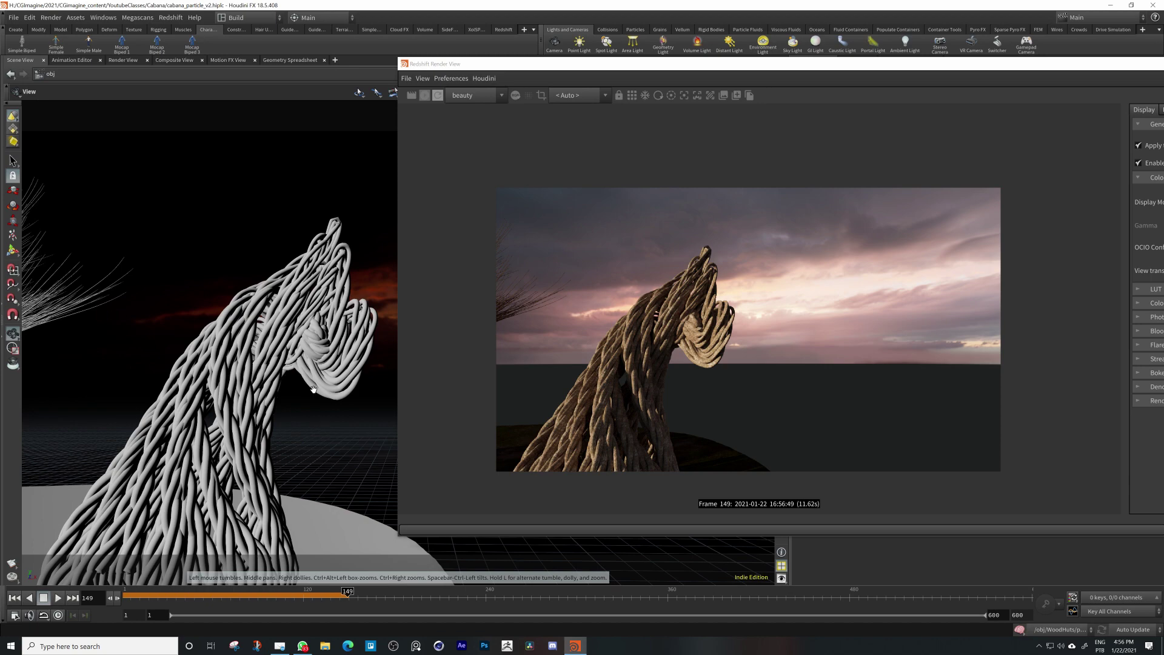
{"action": "left_click_drag", "start_coordinate": [313, 388], "coordinate": [289, 356]}
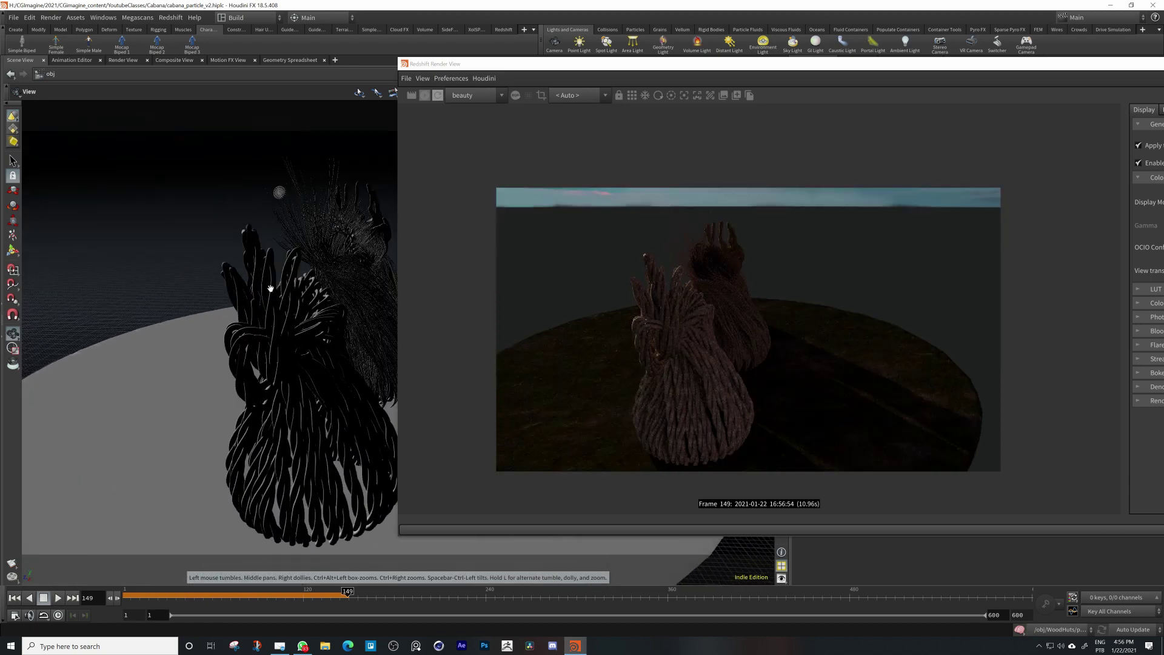
Examine the cabanas from above, and return to a front view of the clay and straw cabanas
{"action": "left_click_drag", "start_coordinate": [270, 289], "coordinate": [343, 336]}
{"action": "middle_click_drag", "start_coordinate": [292, 308], "coordinate": [365, 368]}
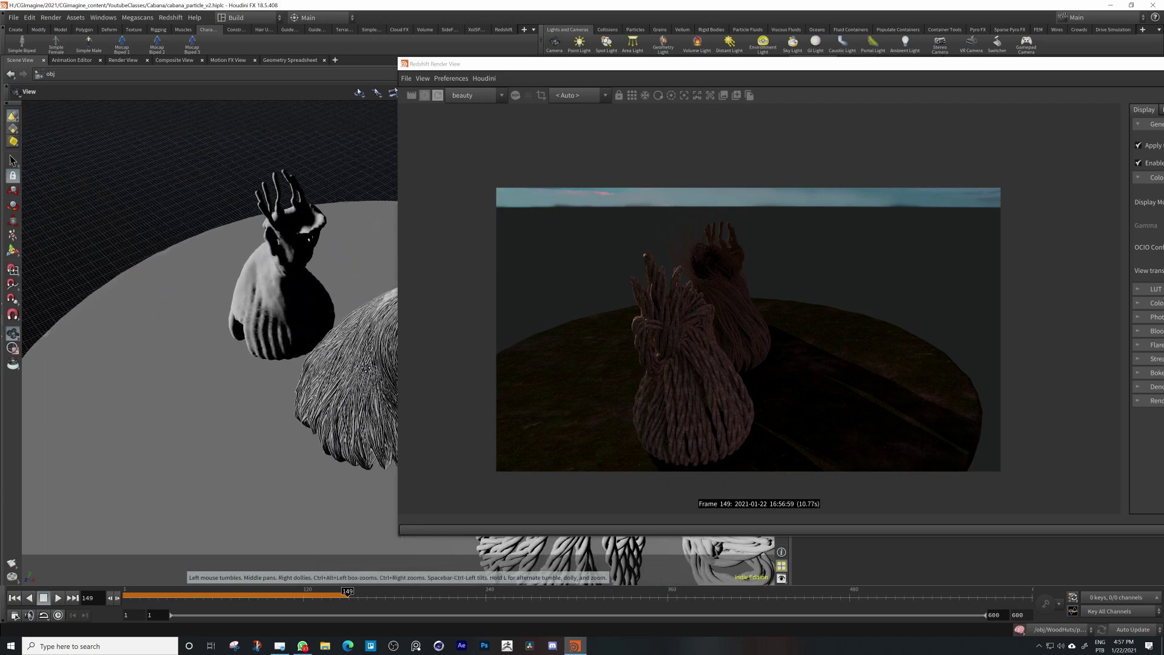
{"action": "left_click_drag", "start_coordinate": [339, 346], "coordinate": [257, 317]}
{"action": "middle_click_drag", "start_coordinate": [371, 327], "coordinate": [356, 315]}
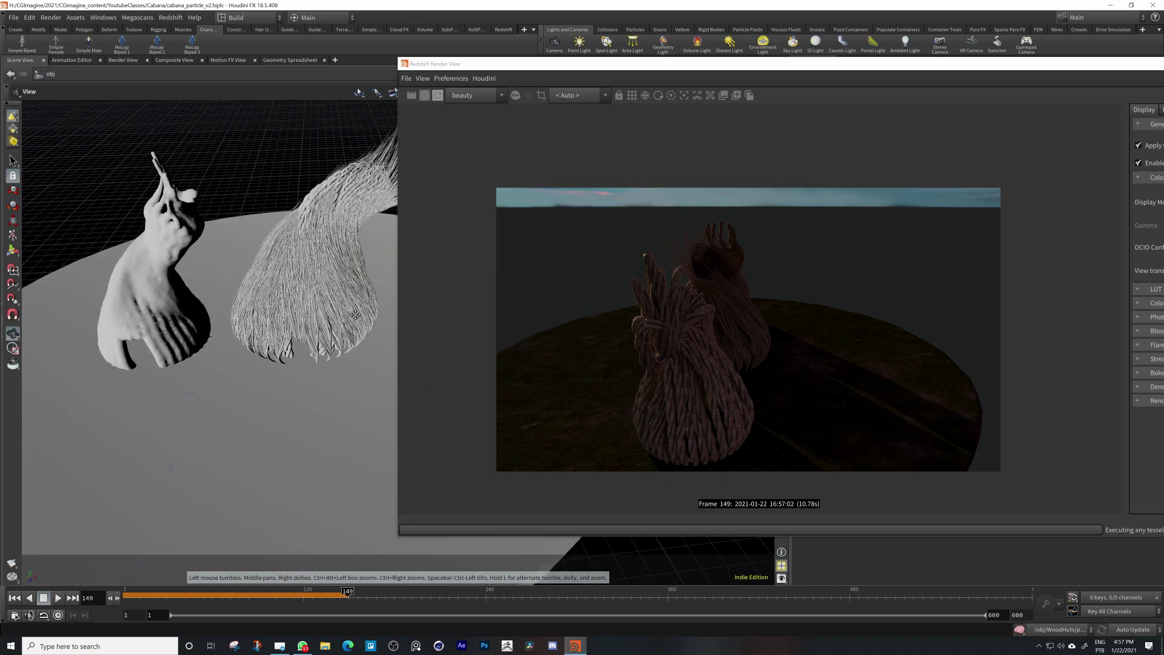
{"action": "left_click_drag", "start_coordinate": [355, 314], "coordinate": [297, 311]}
{"action": "scroll", "coordinate": [308, 327], "scroll_direction": "up", "scroll_amount": 5}
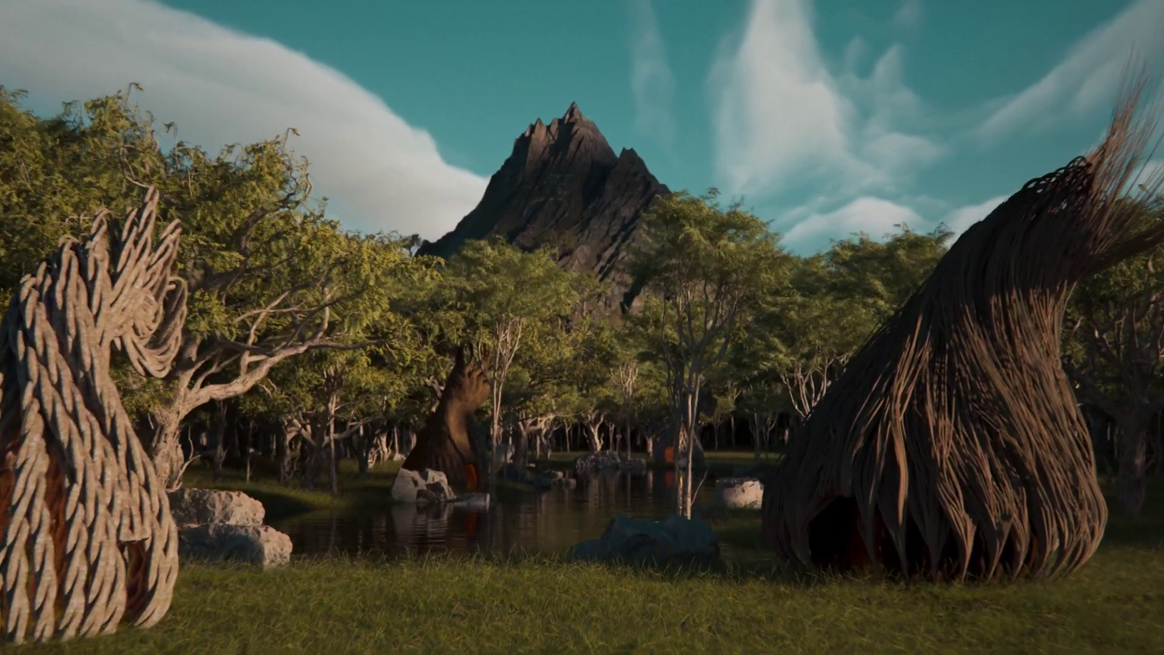